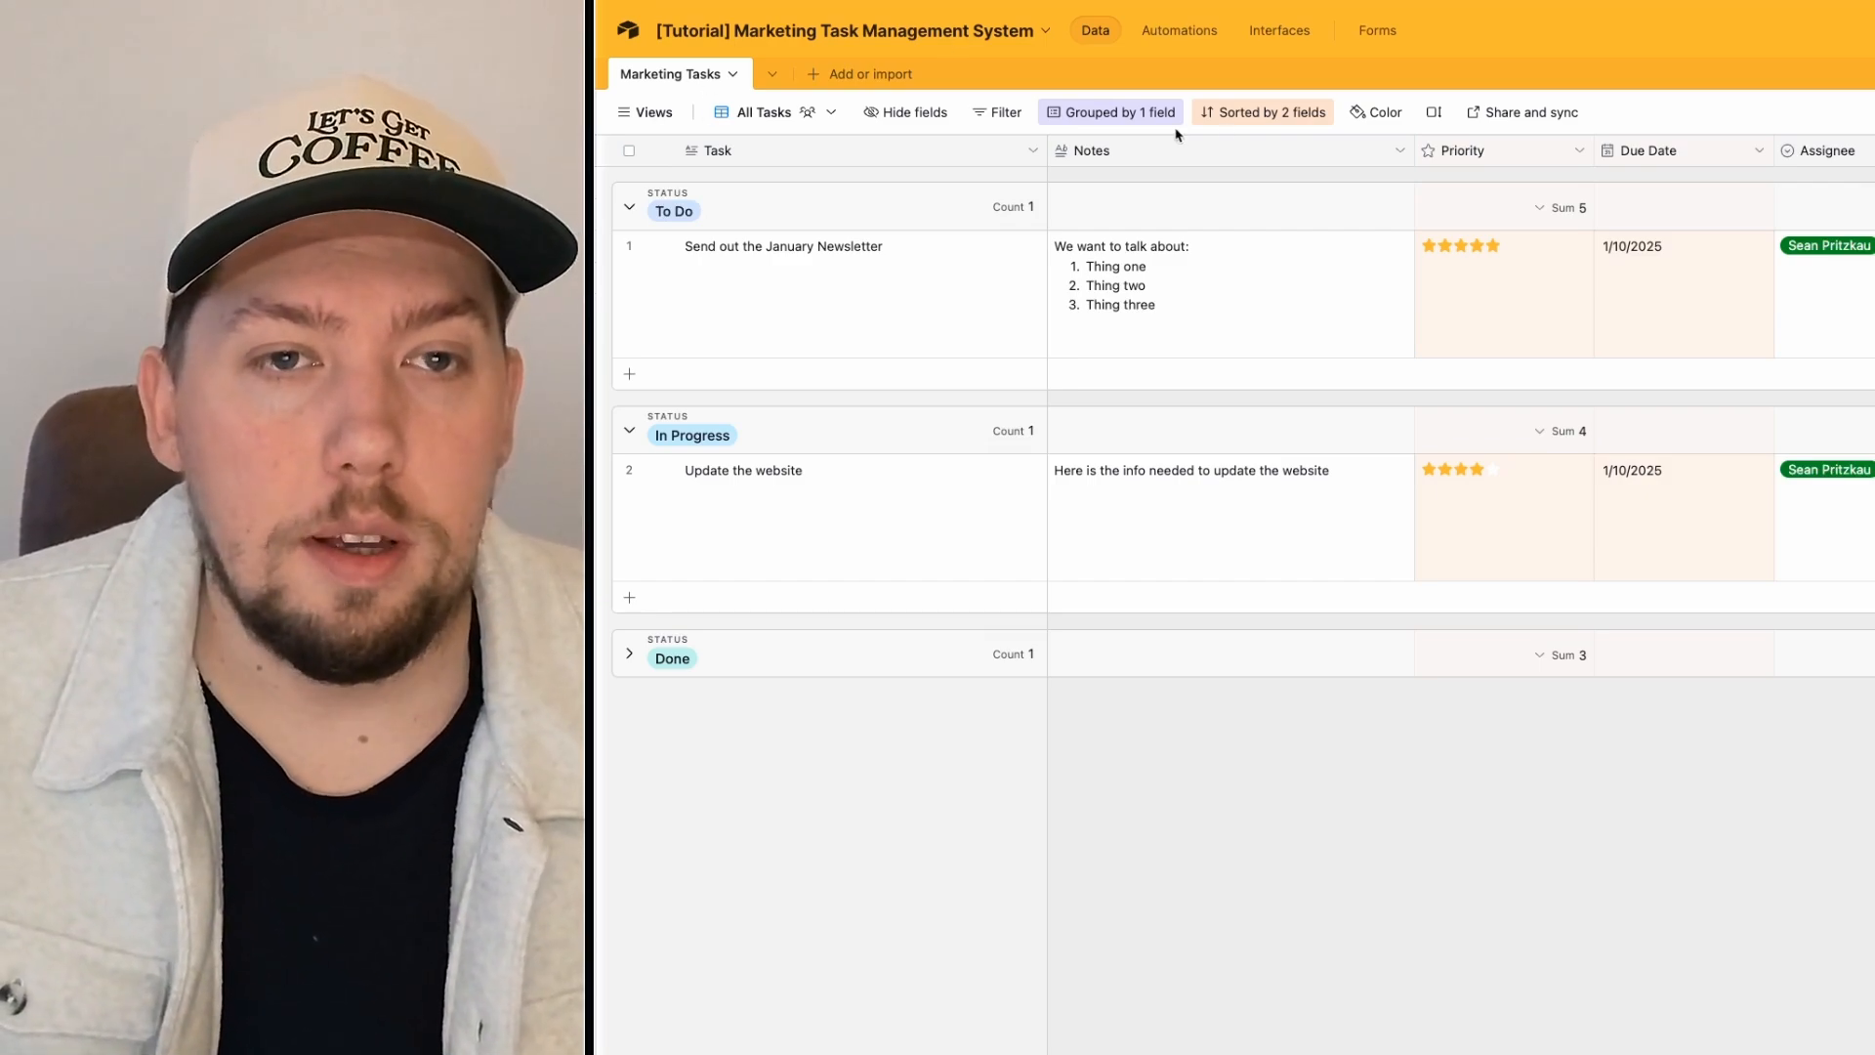
# Step: Remove the Status grouping, undo to restore it, and bring up the views list
pyautogui.click(1118, 113)
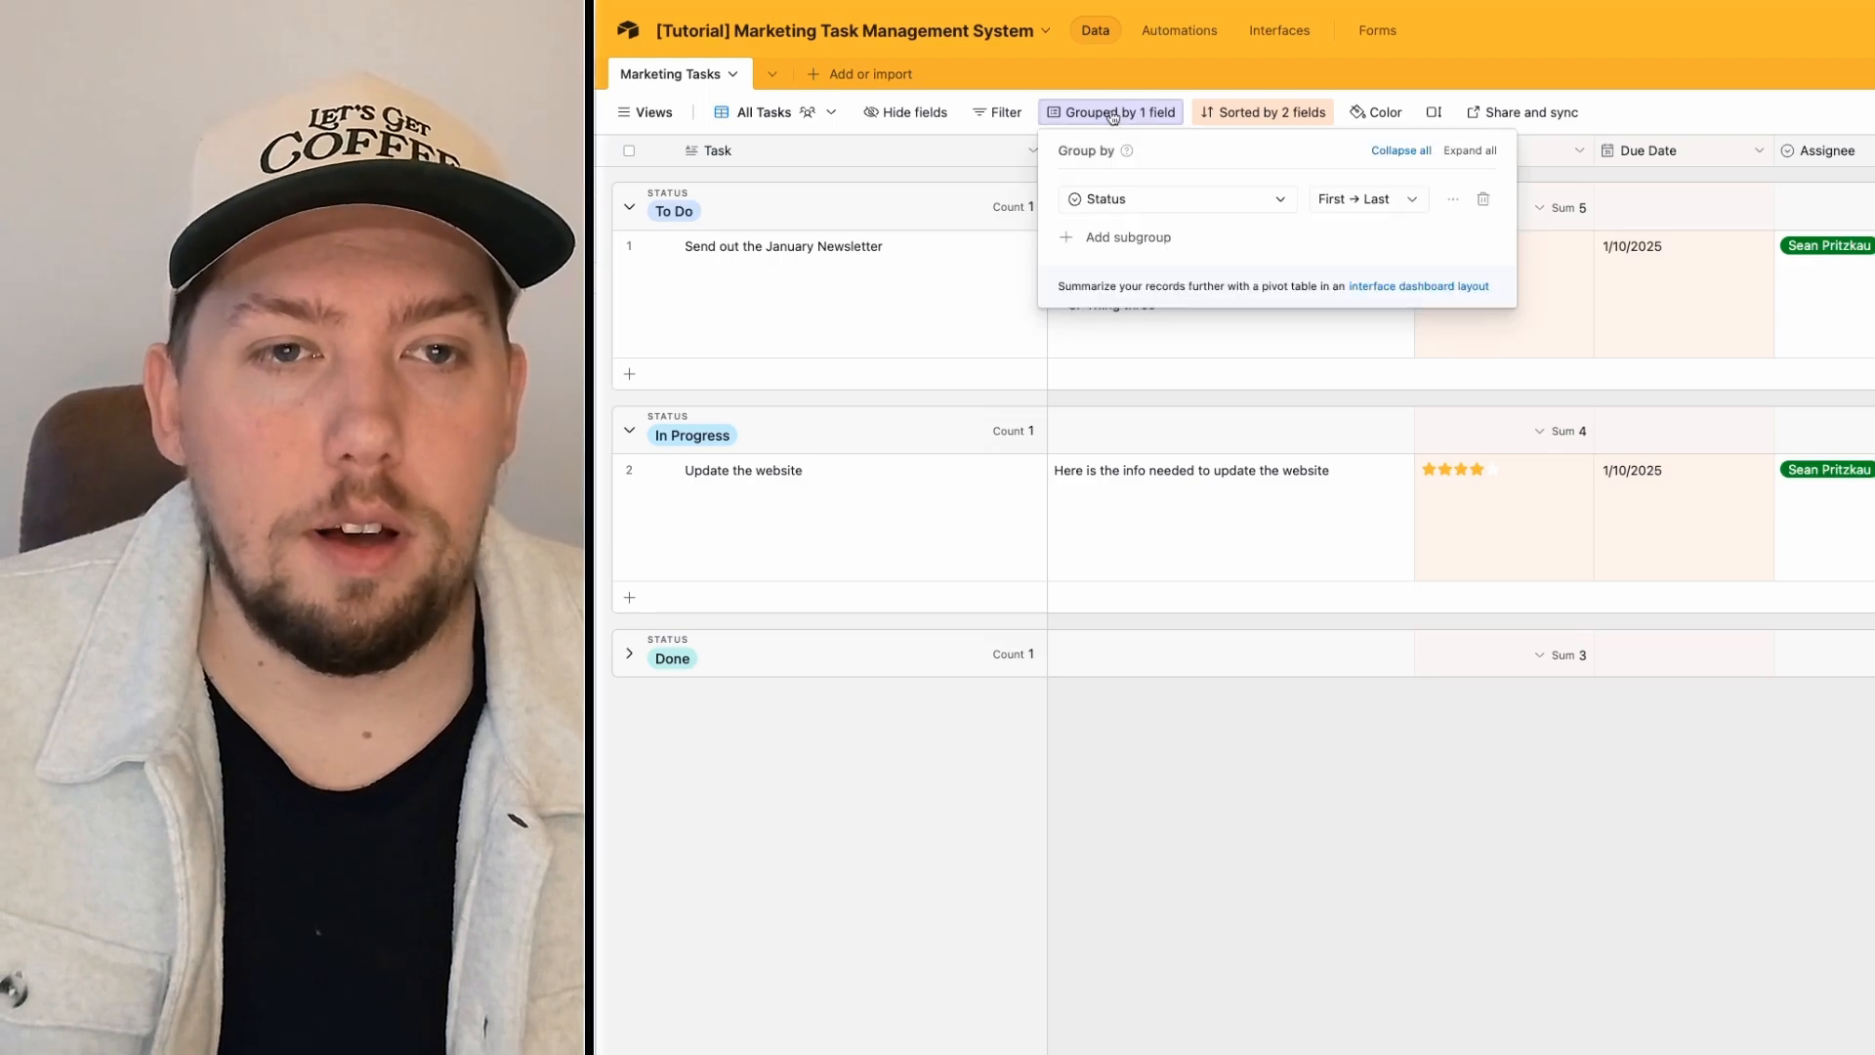
pyautogui.click(1480, 202)
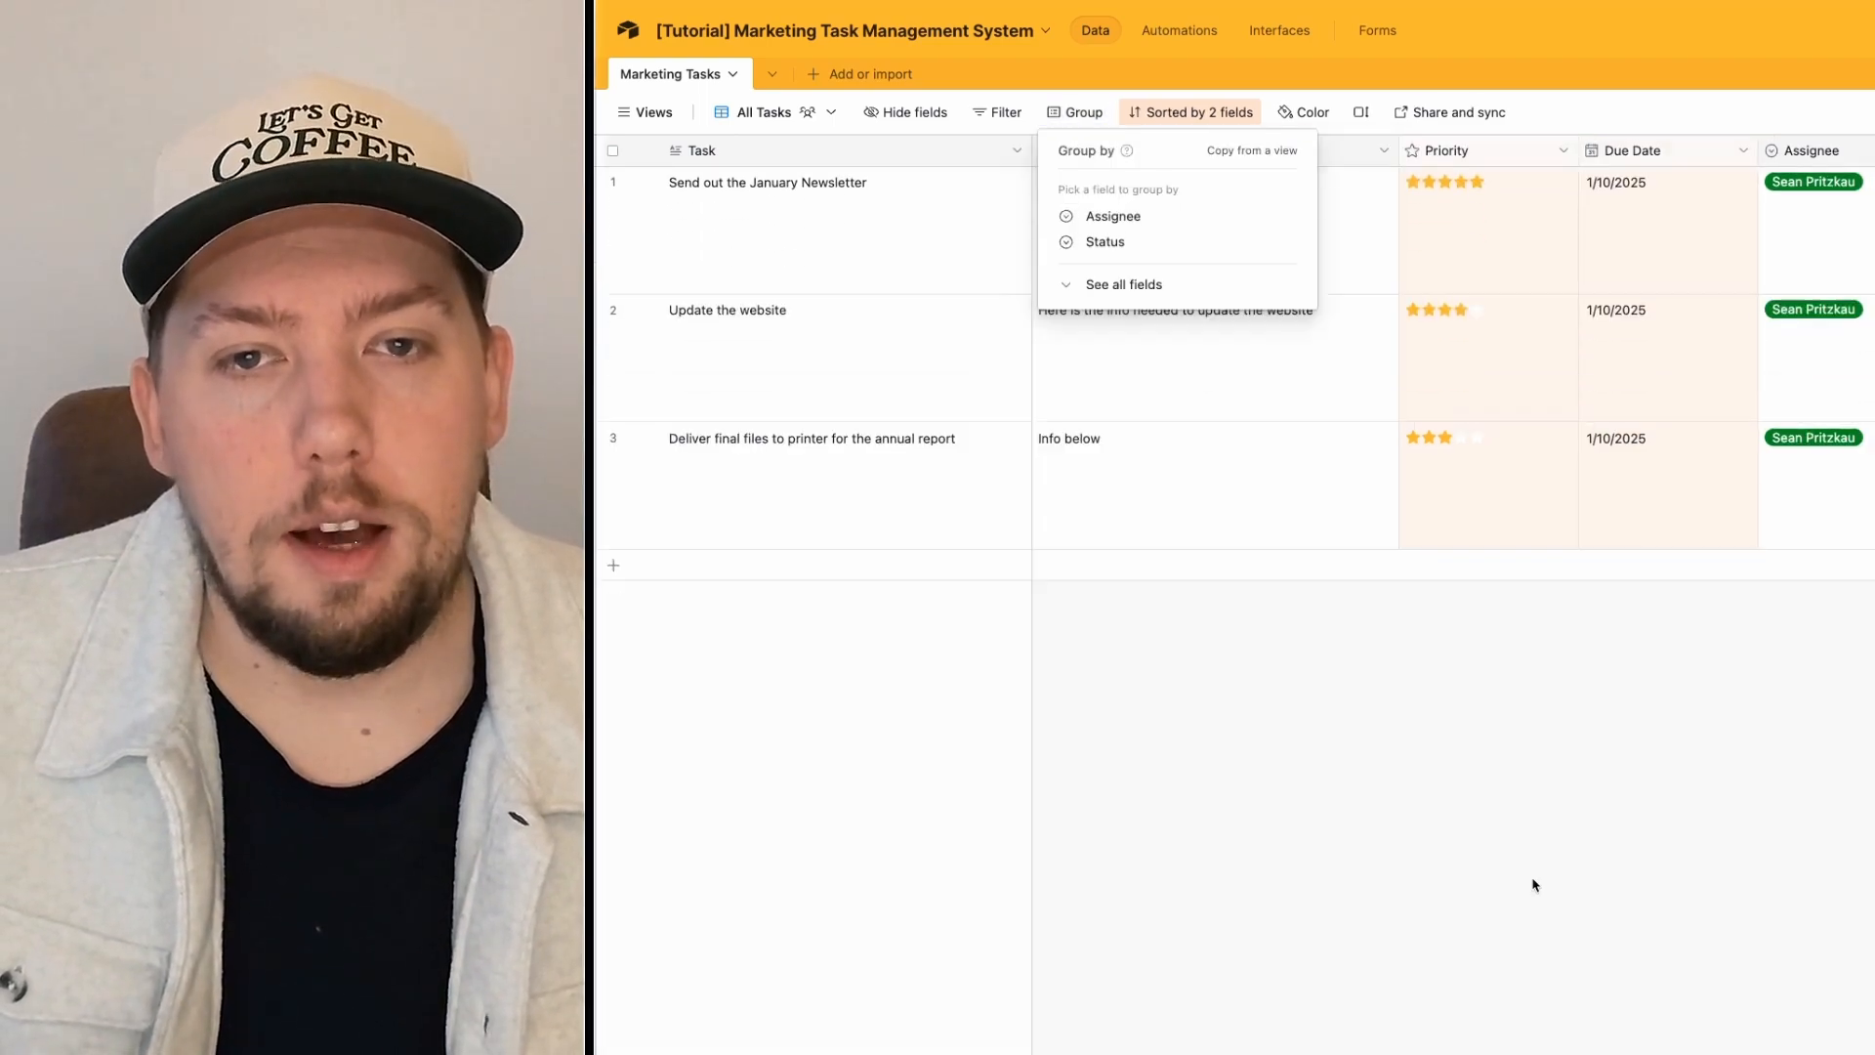
pyautogui.click(1531, 886)
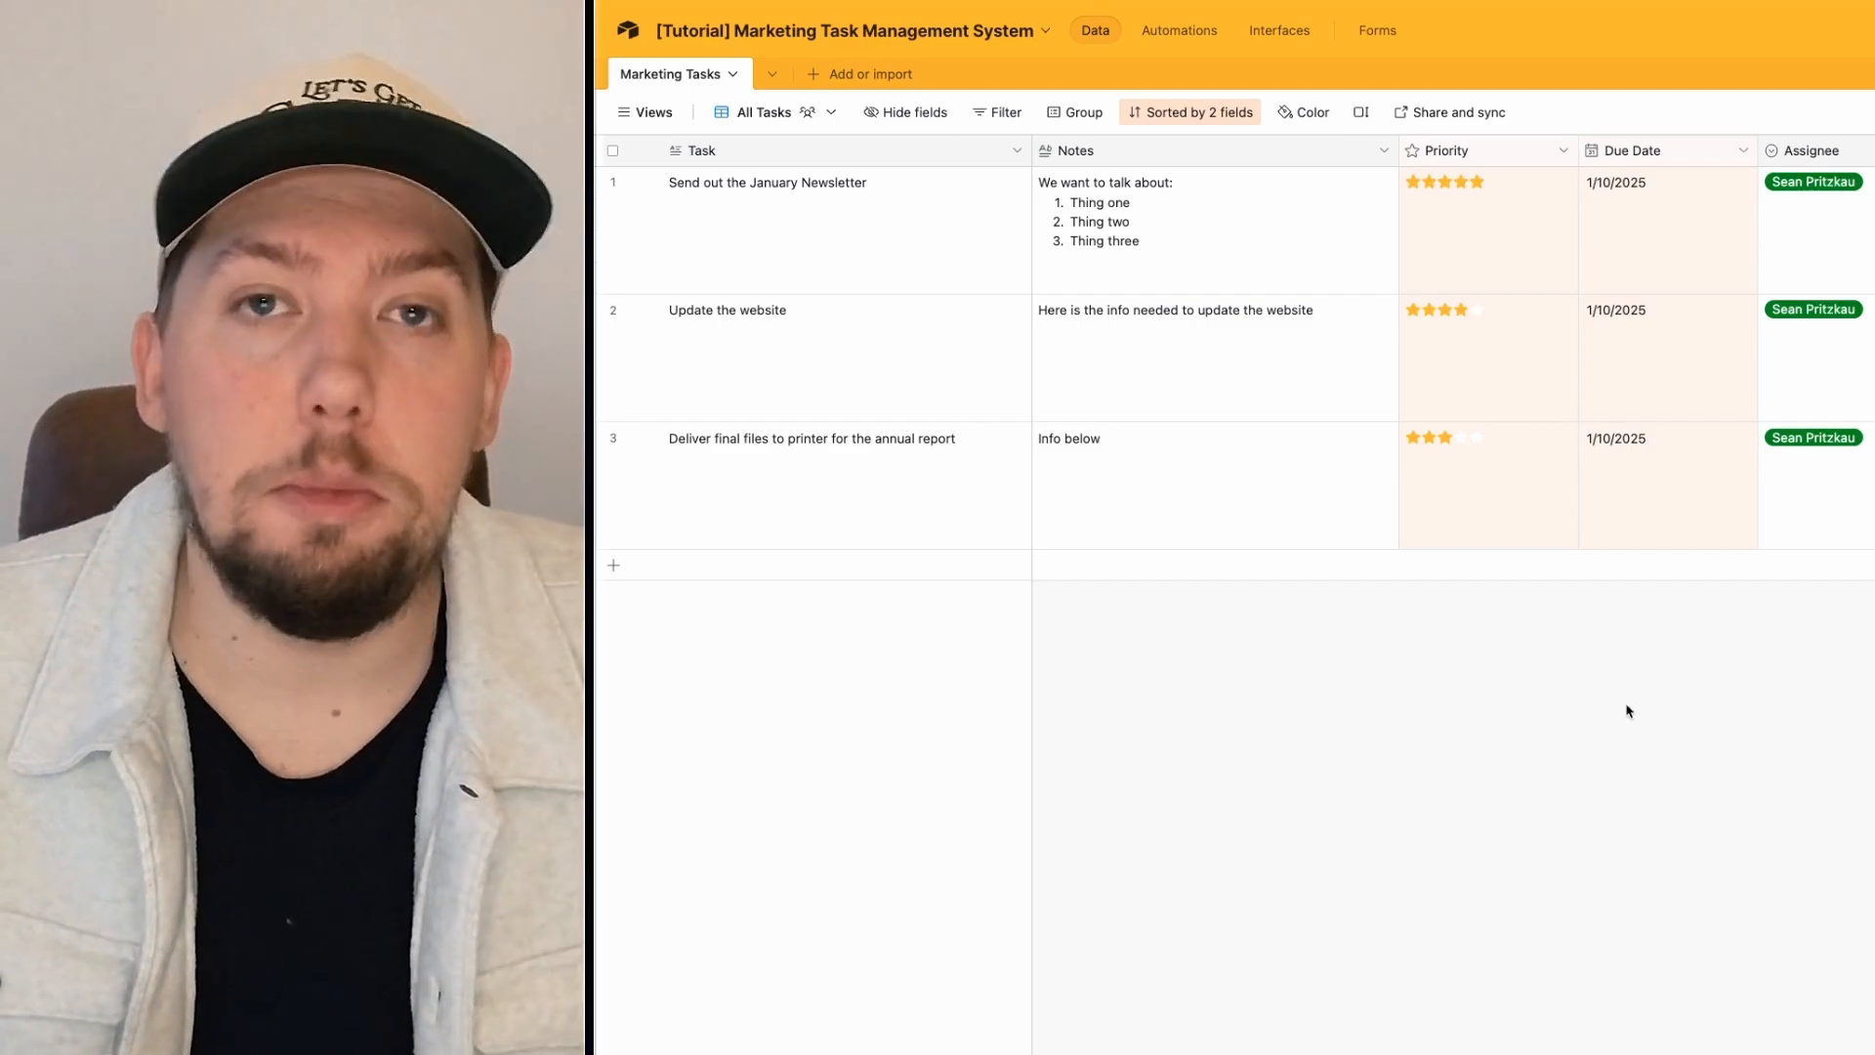
pyautogui.hotkey('ctrl', 'z')
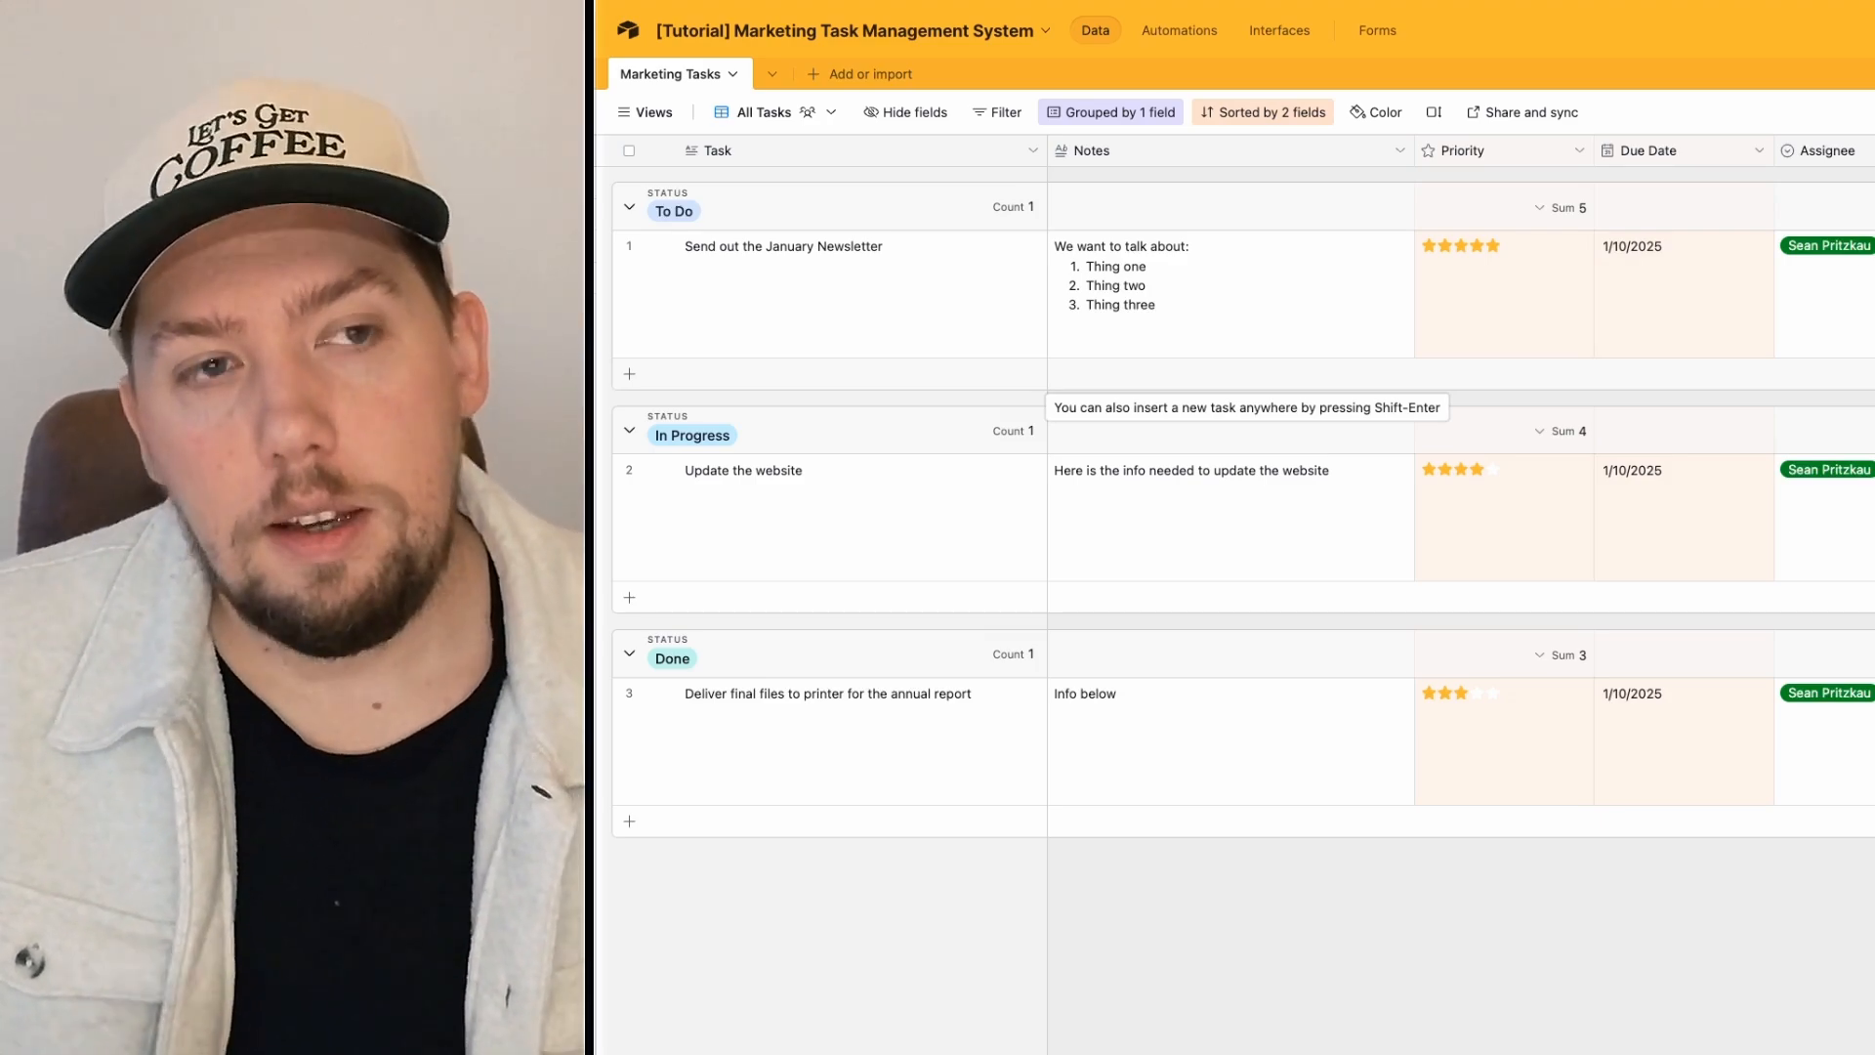
pyautogui.click(639, 125)
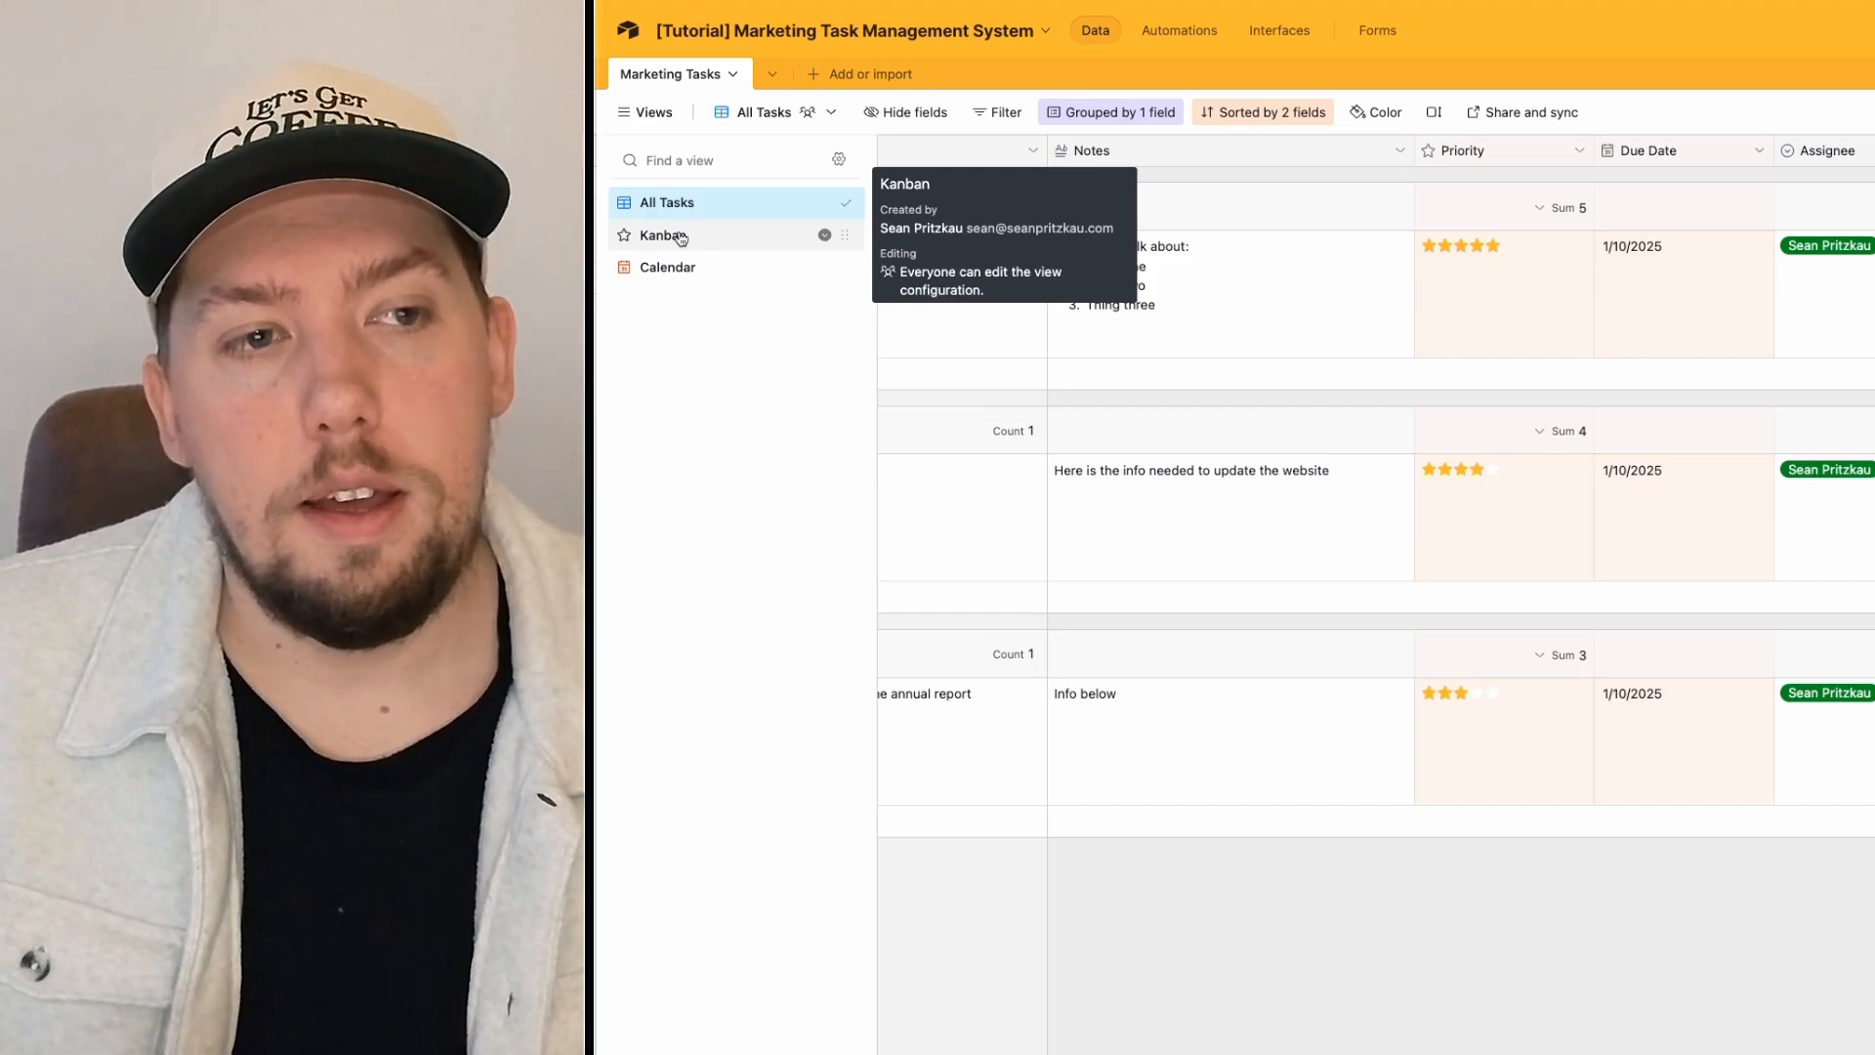
# Step: Switch to Kanban, inspect the January Newsletter card, then move to the Calendar view
pyautogui.click(680, 240)
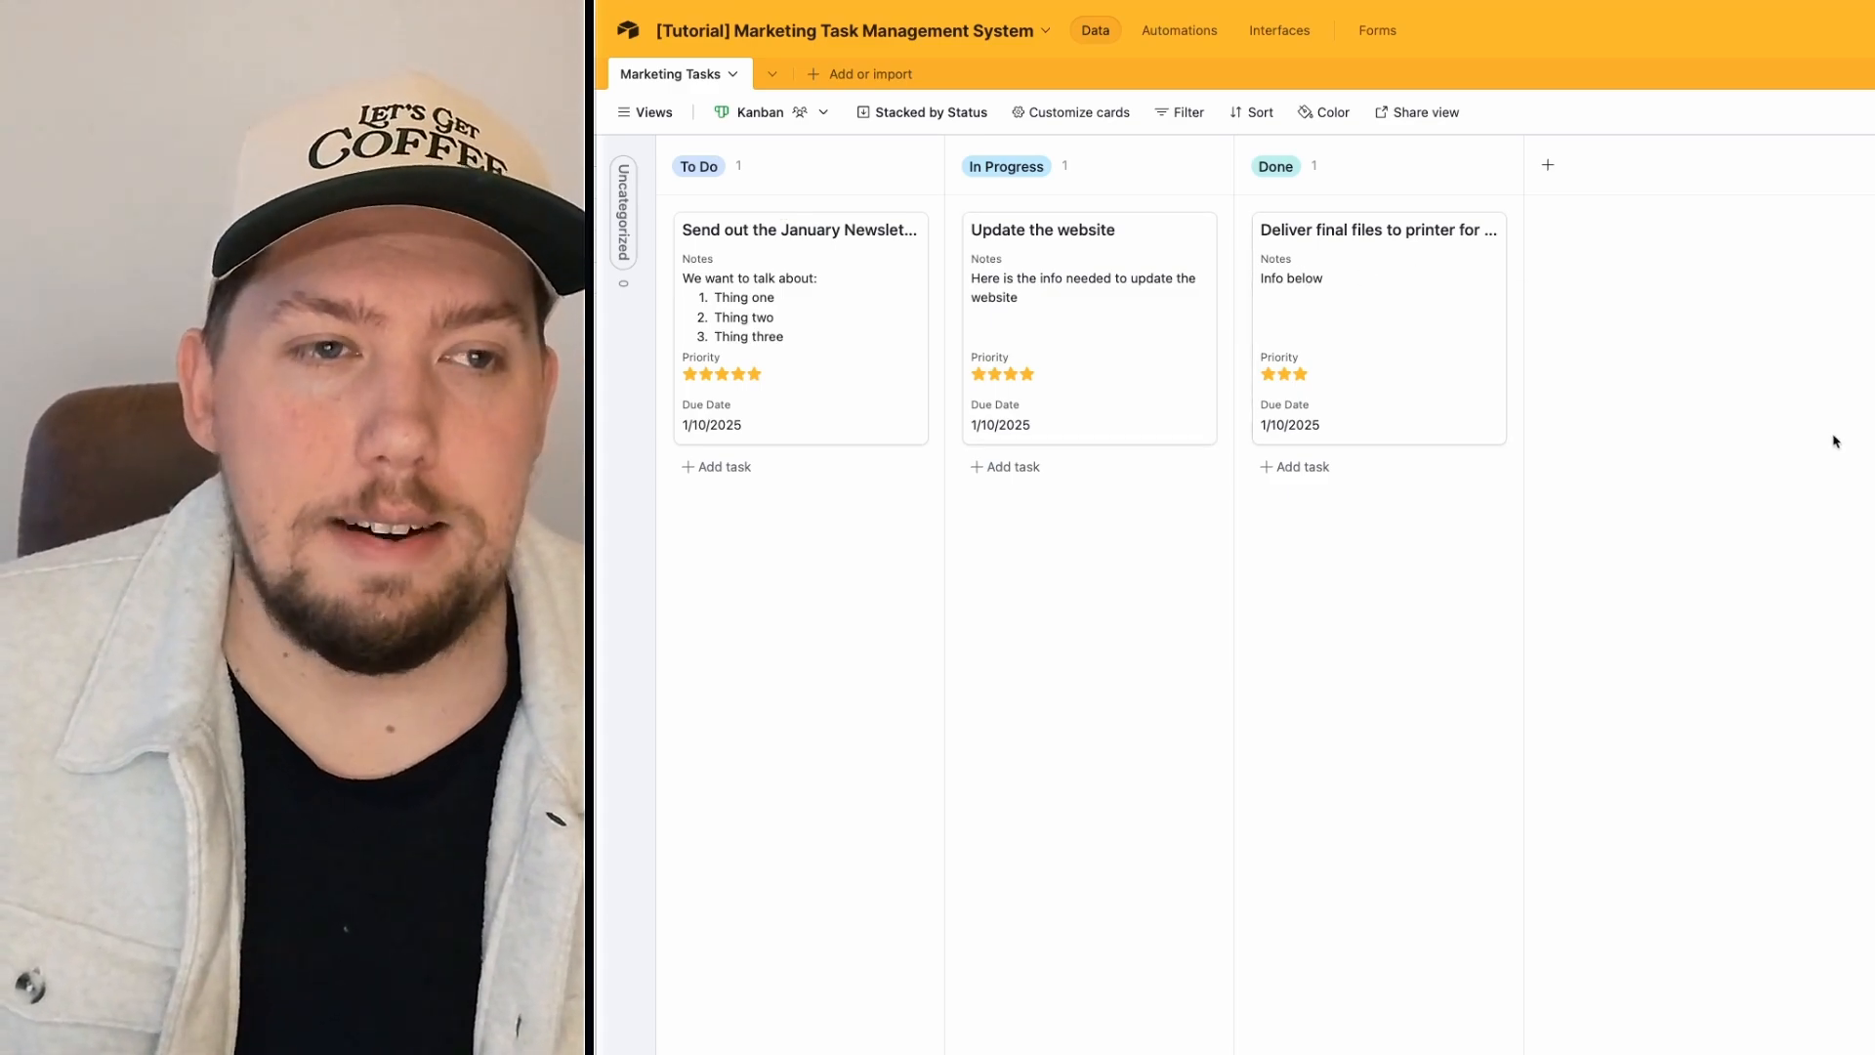
pyautogui.click(753, 239)
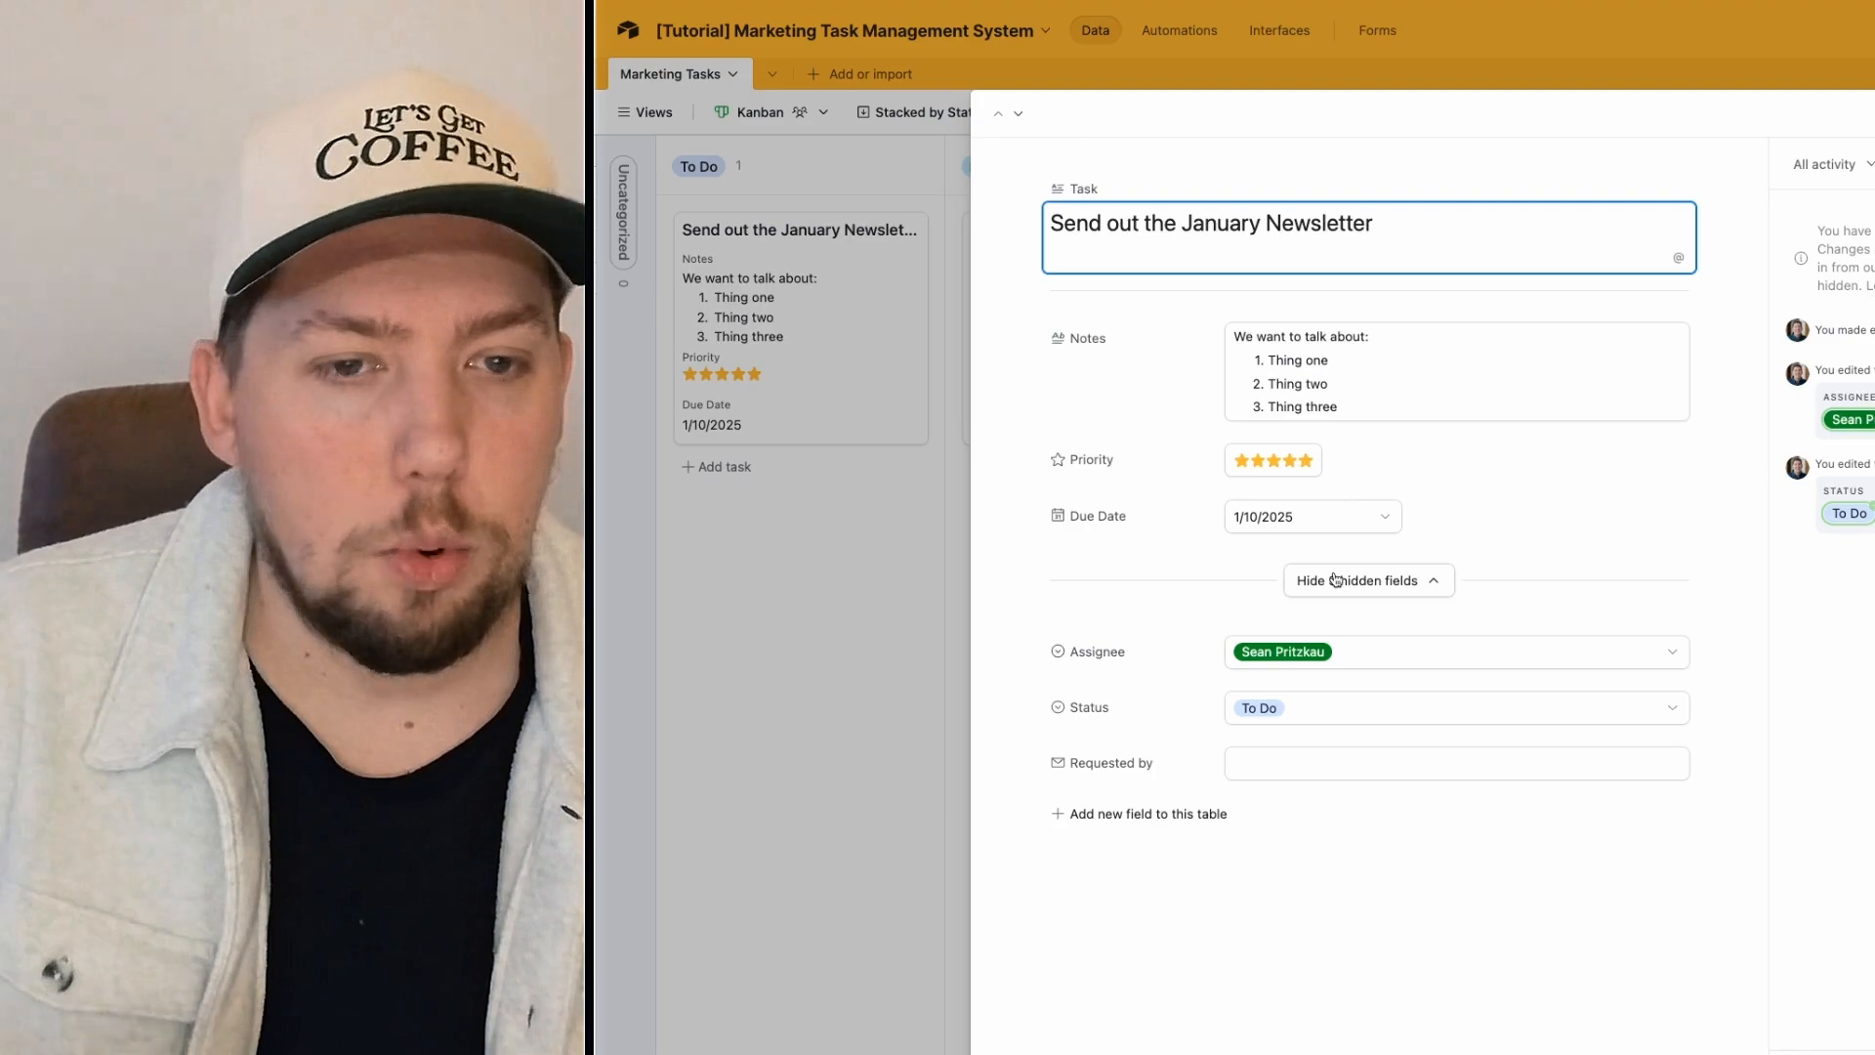
pyautogui.click(1335, 579)
pyautogui.click(863, 137)
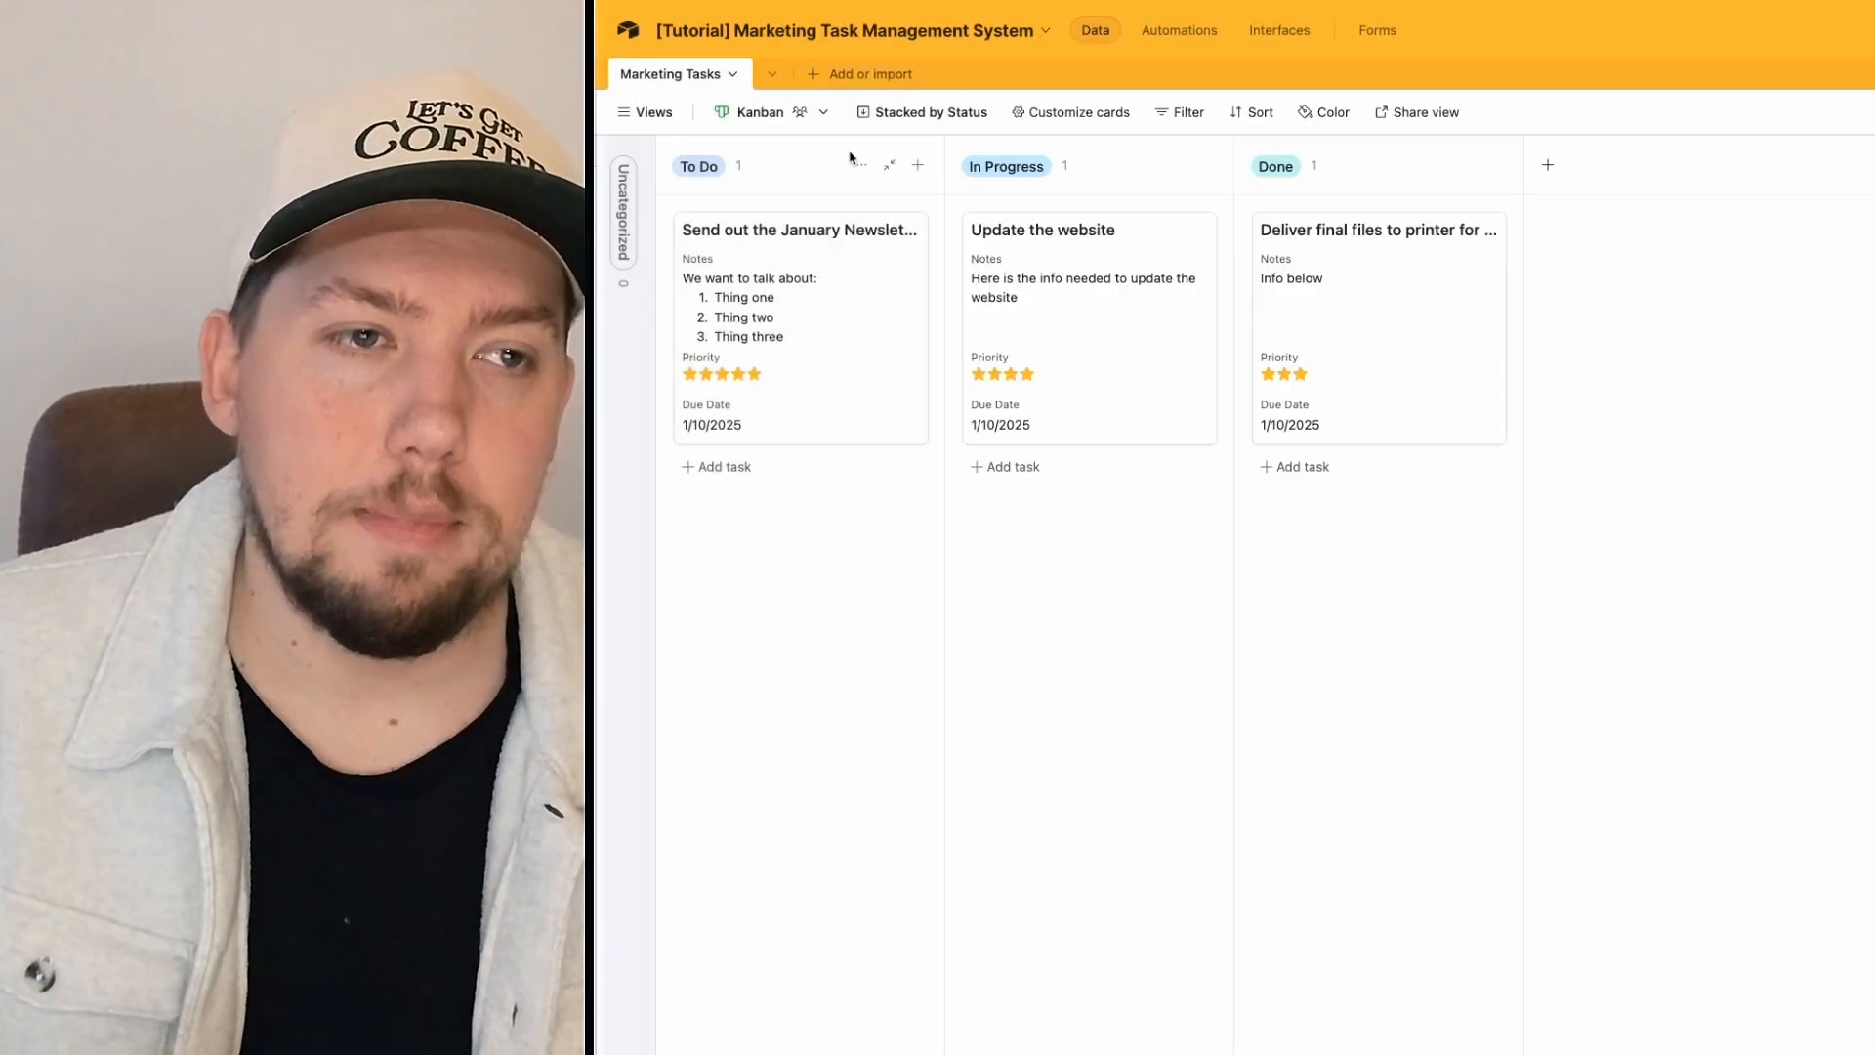
pyautogui.click(645, 112)
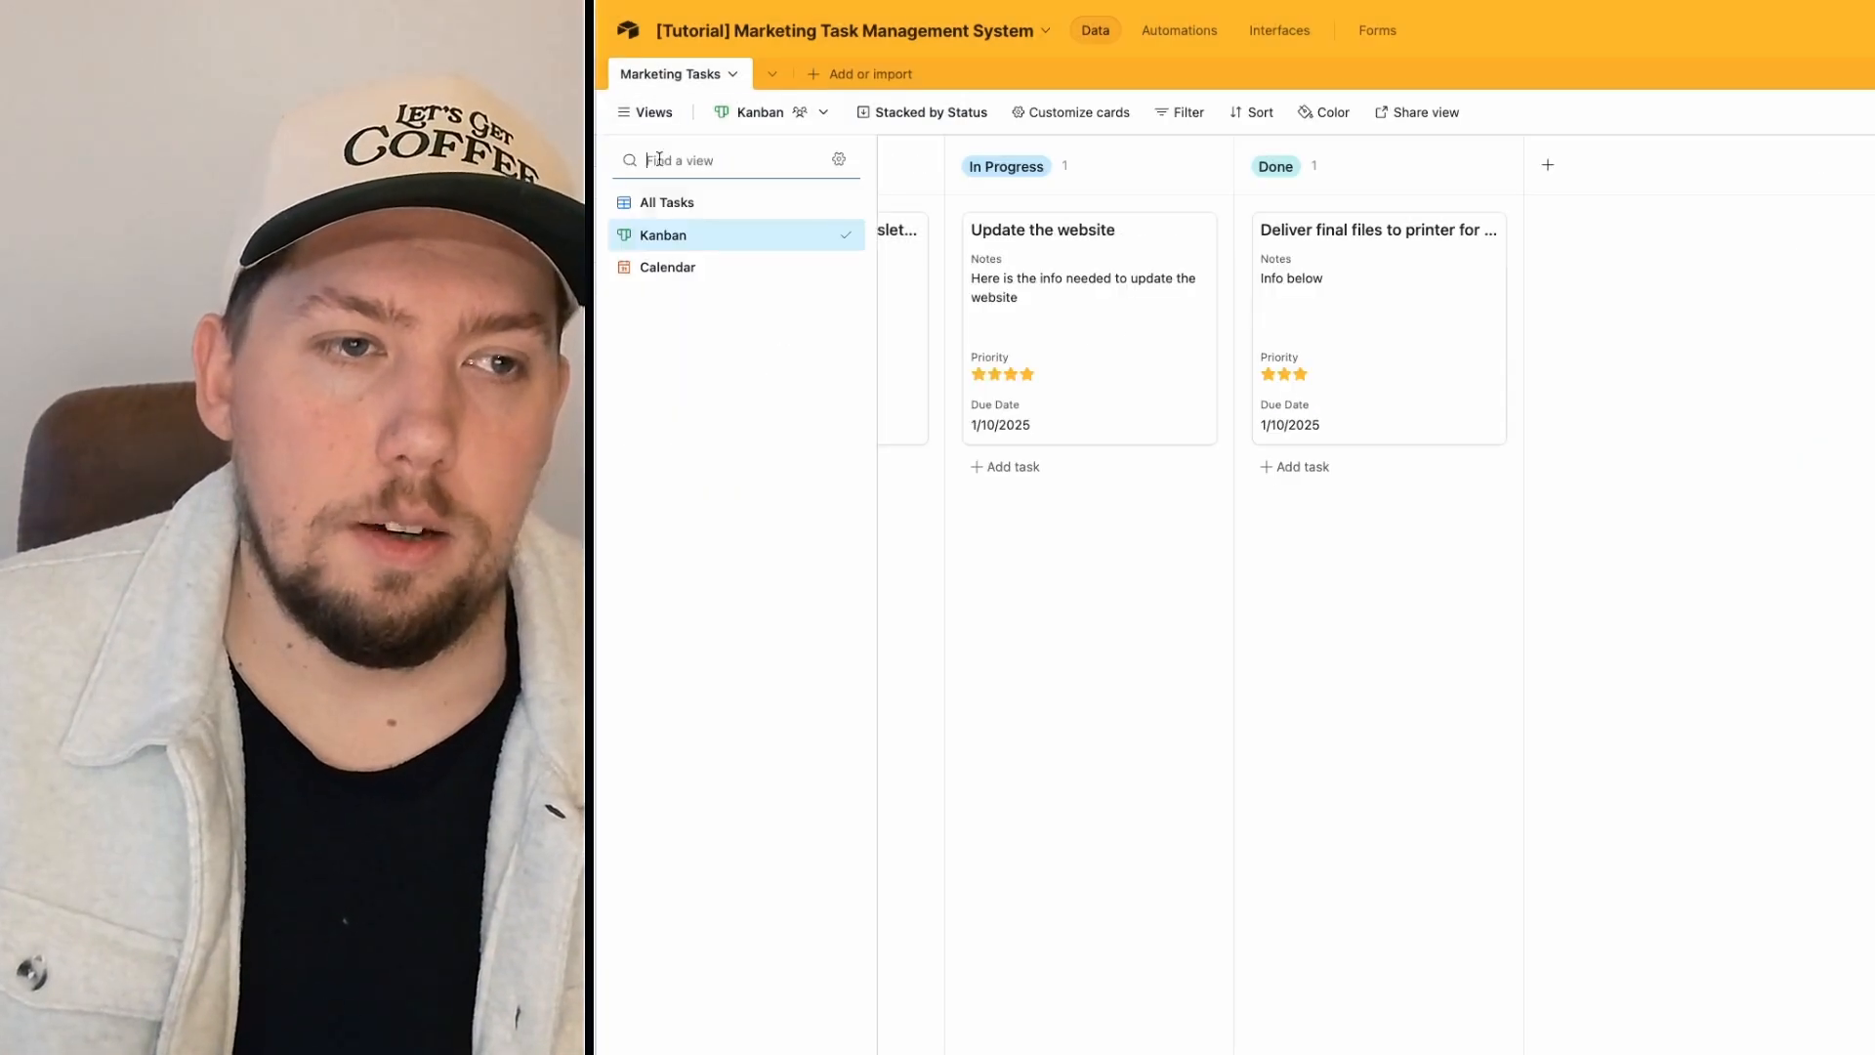
pyautogui.click(664, 267)
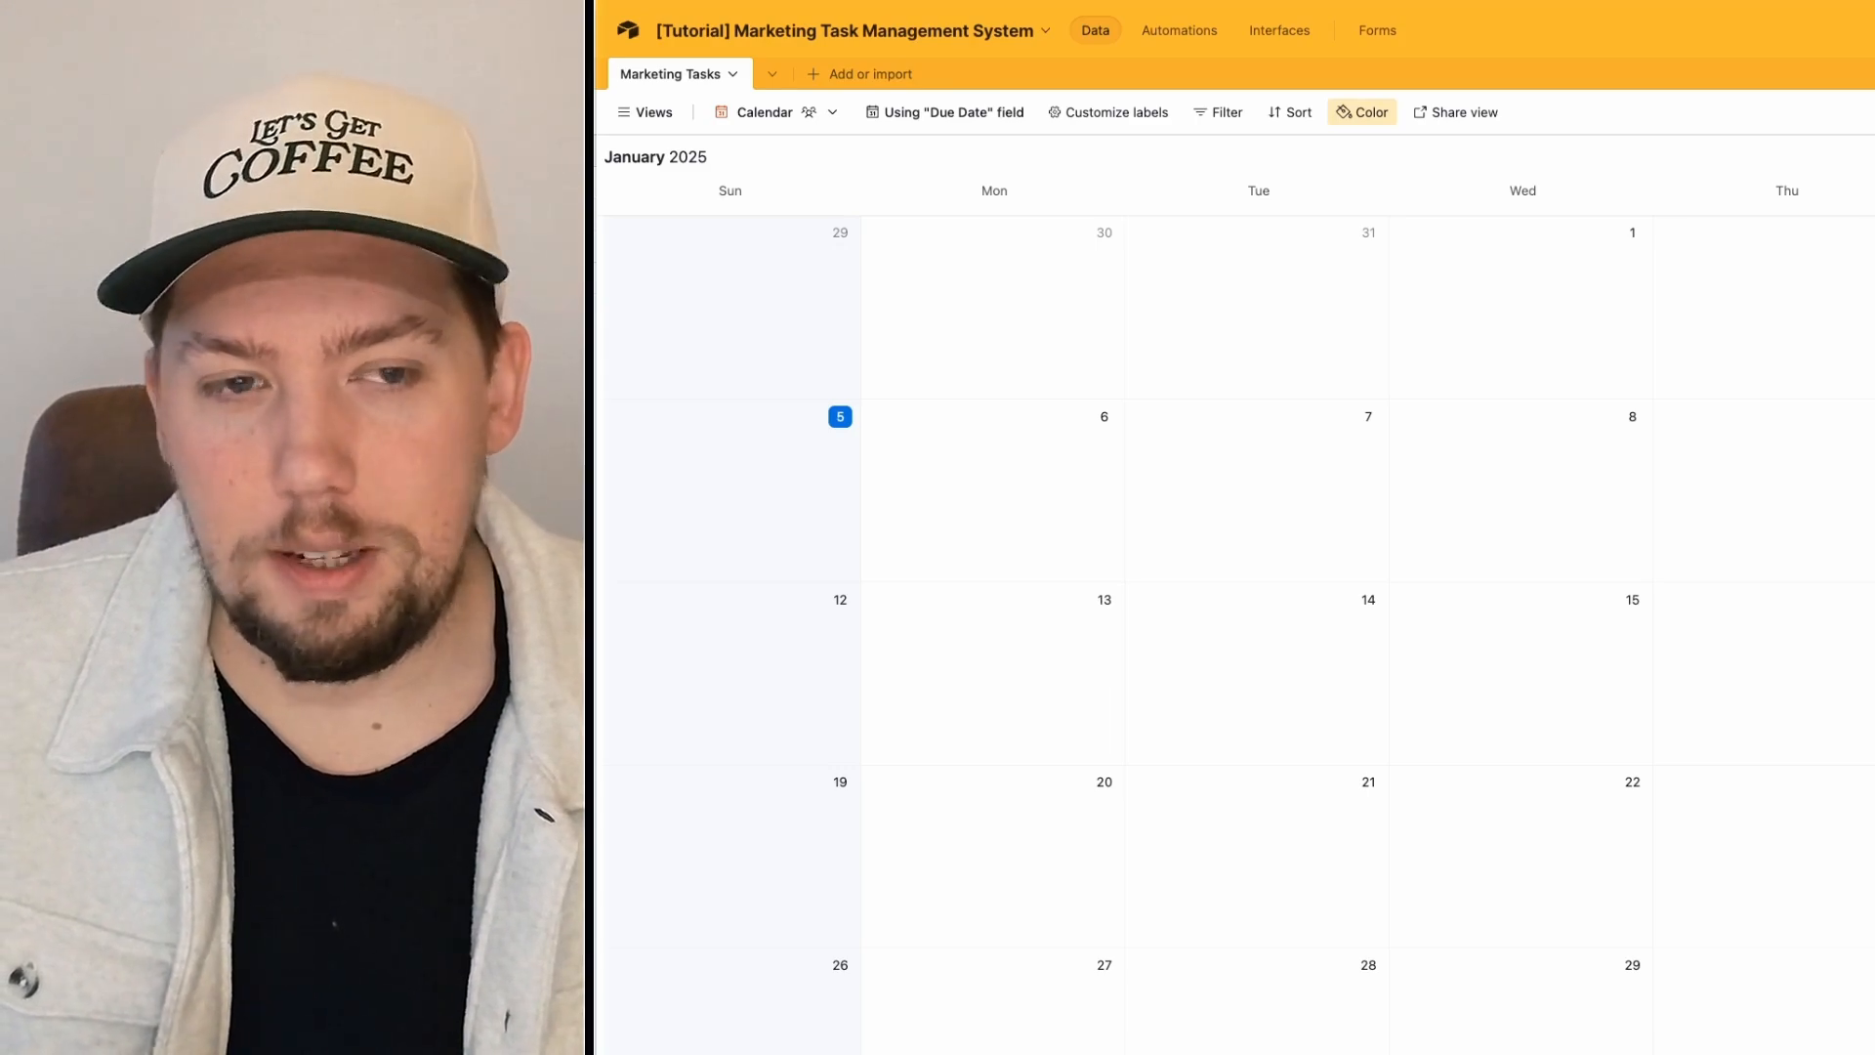
# Step: Dismiss the calendar's new-record popup unsaved and go to the New Marketing Task form
pyautogui.write('Se')
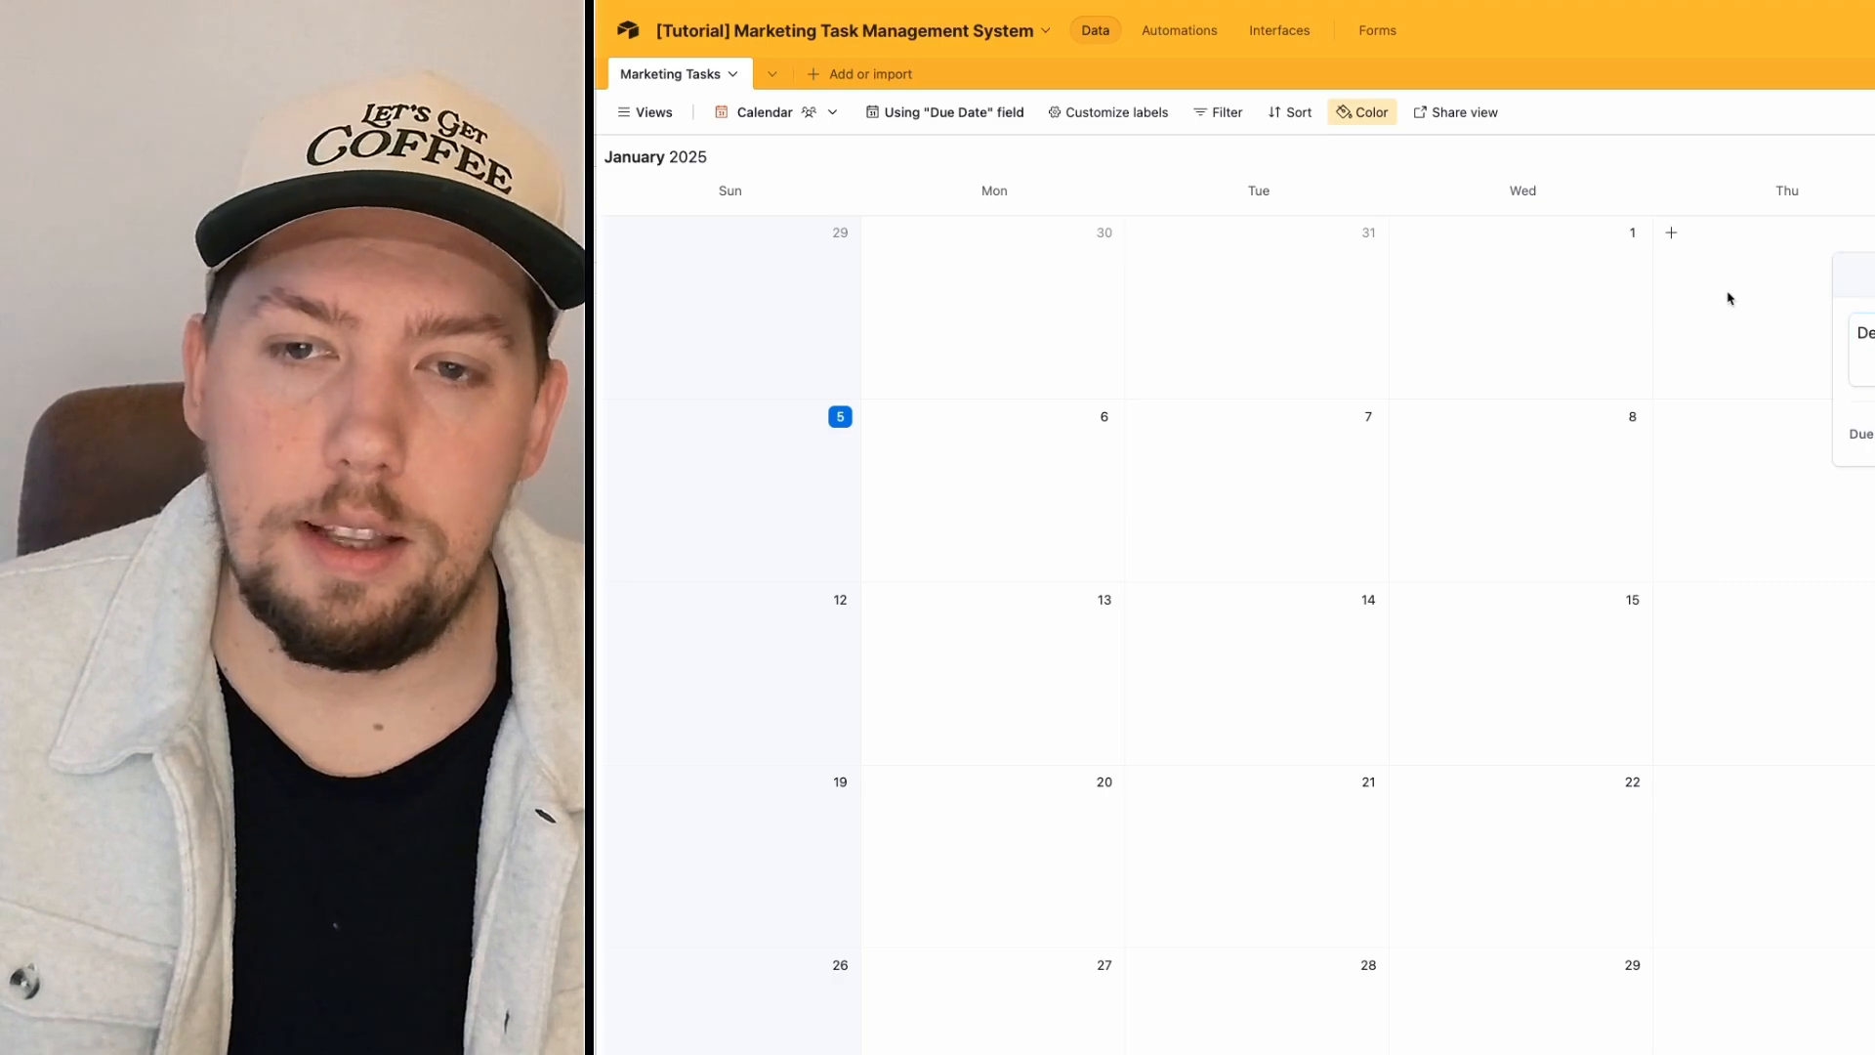
pyautogui.click(1728, 298)
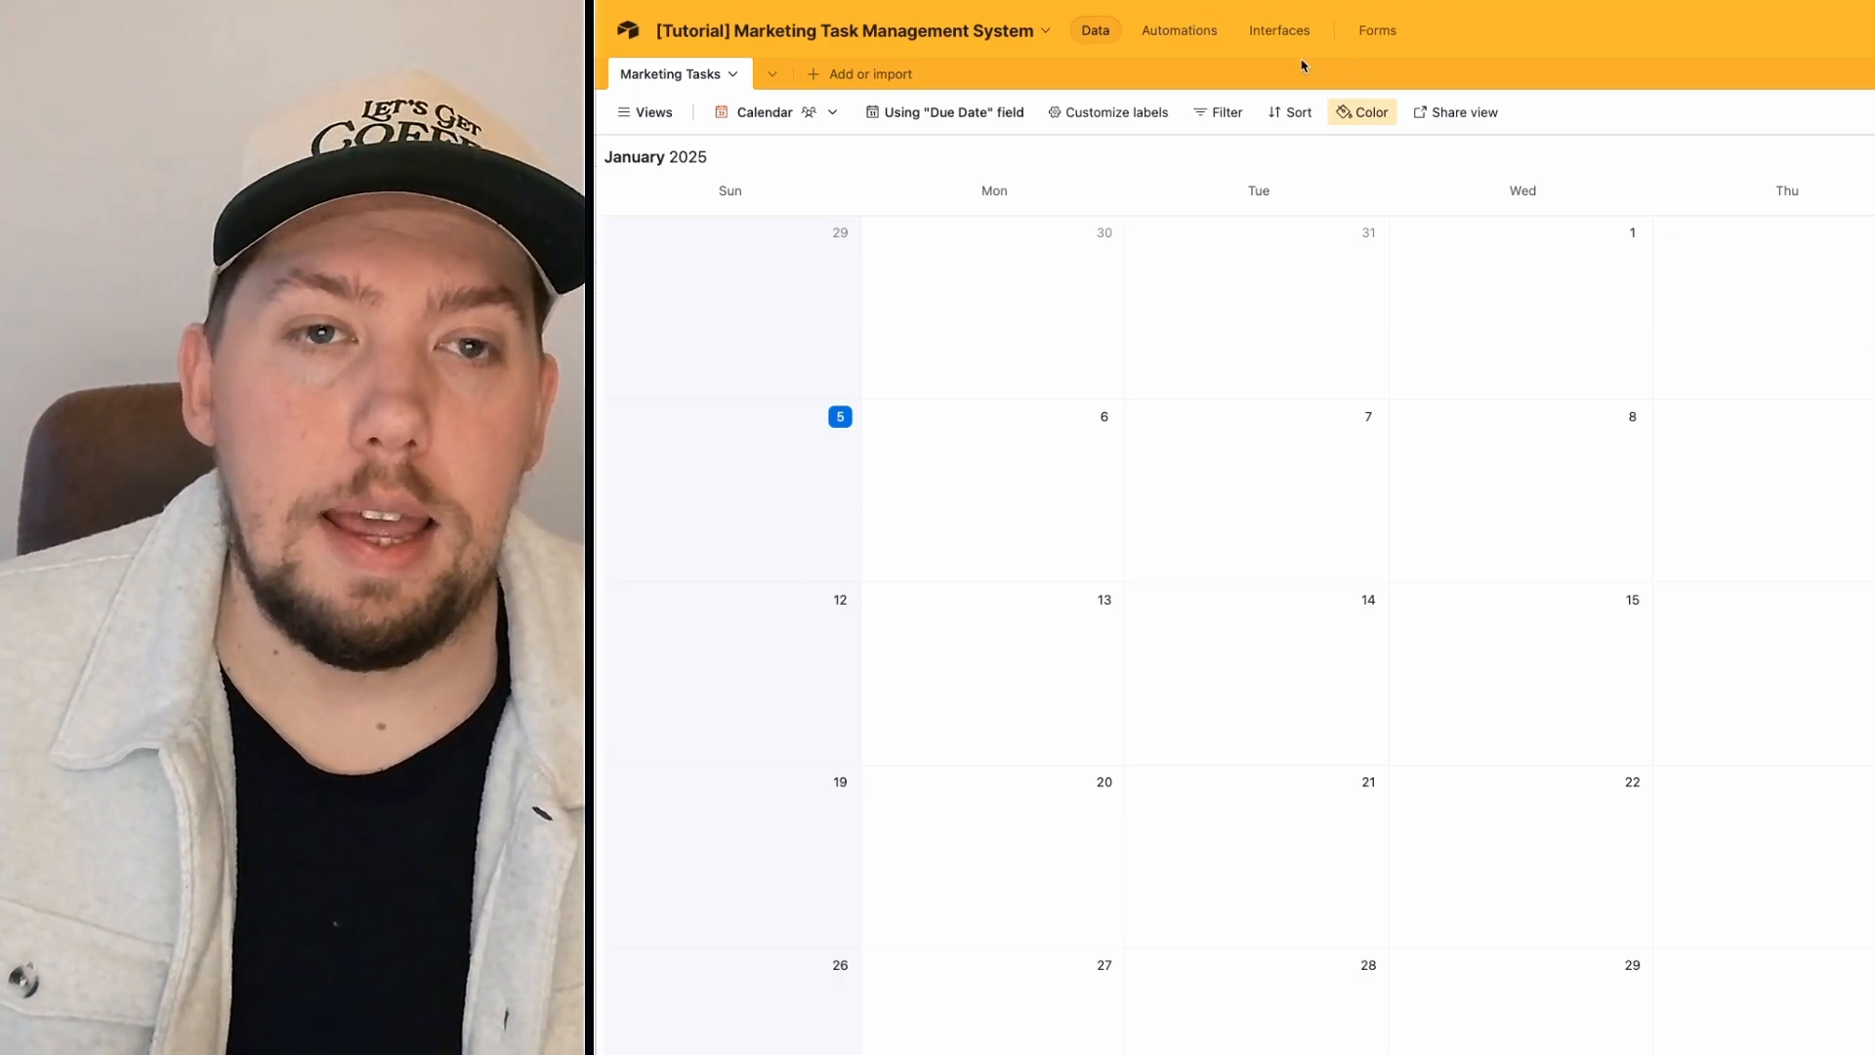
pyautogui.click(1382, 37)
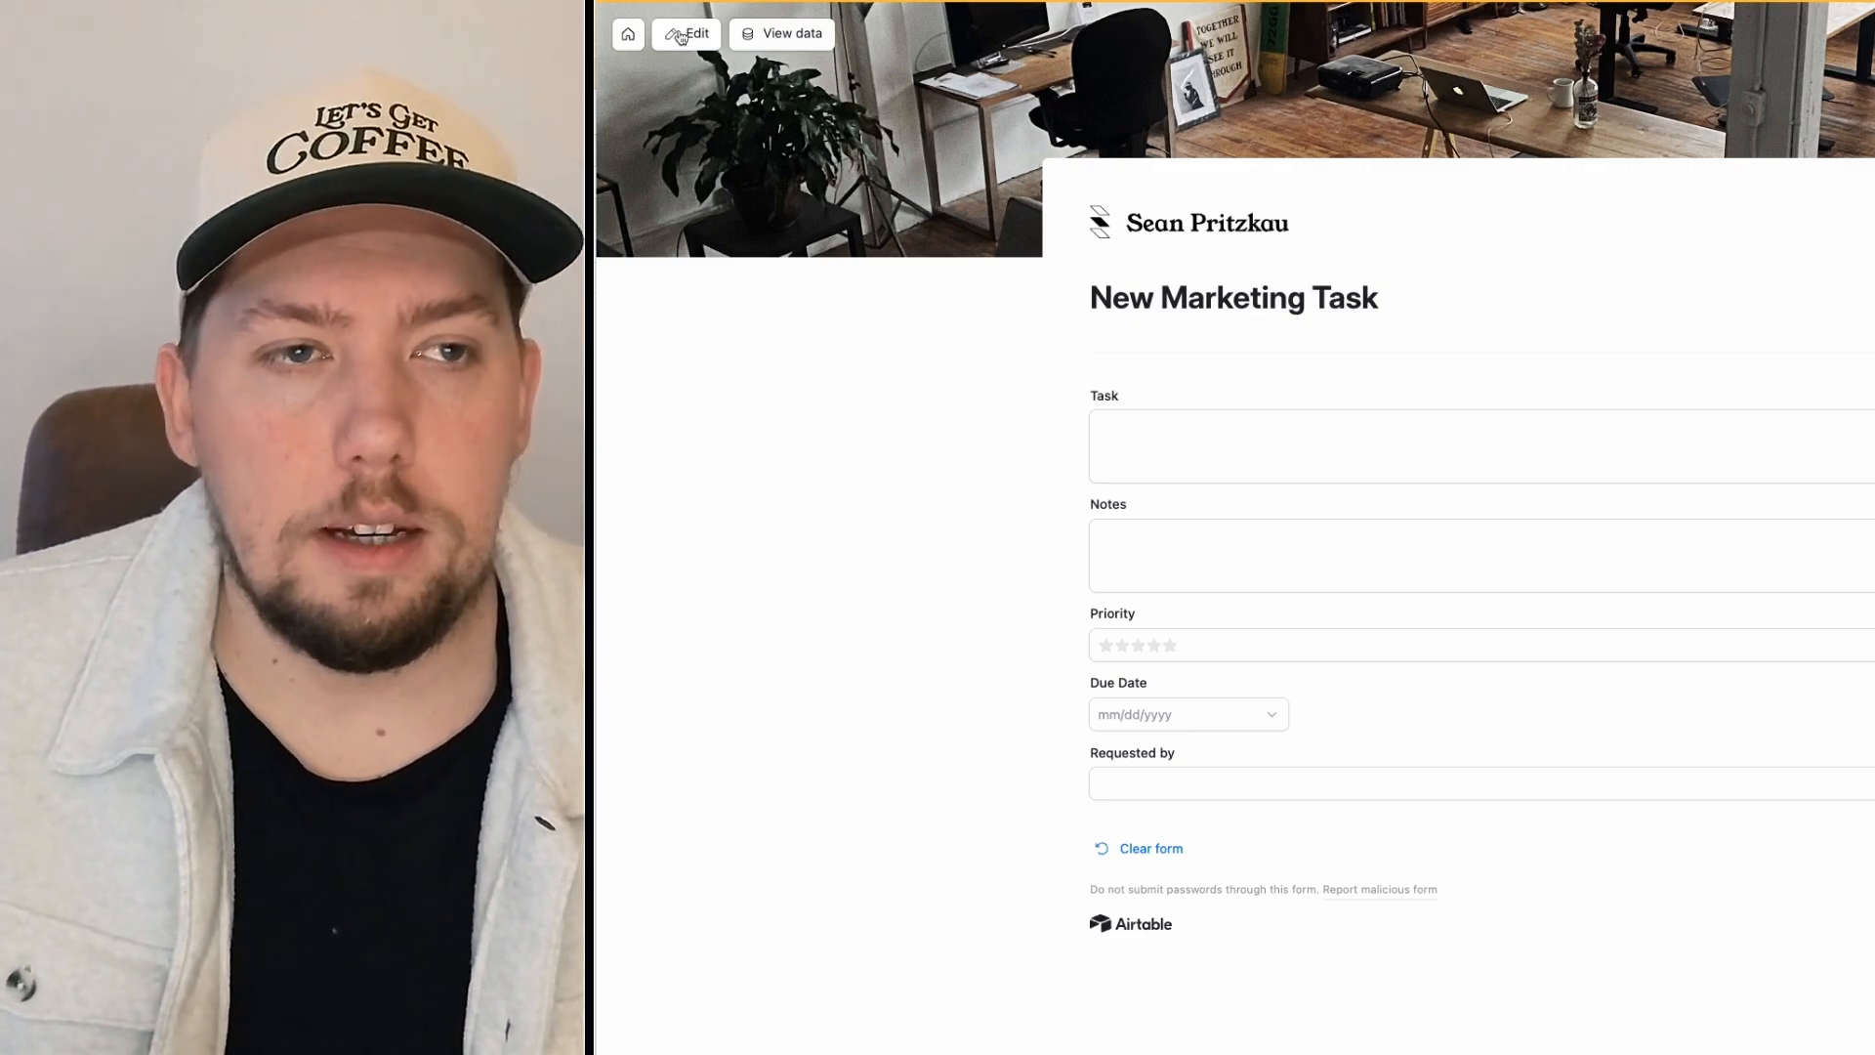
# Step: Review the form editor and the interface's January Newsletter, Update the website and Deliver final files cards
pyautogui.click(681, 37)
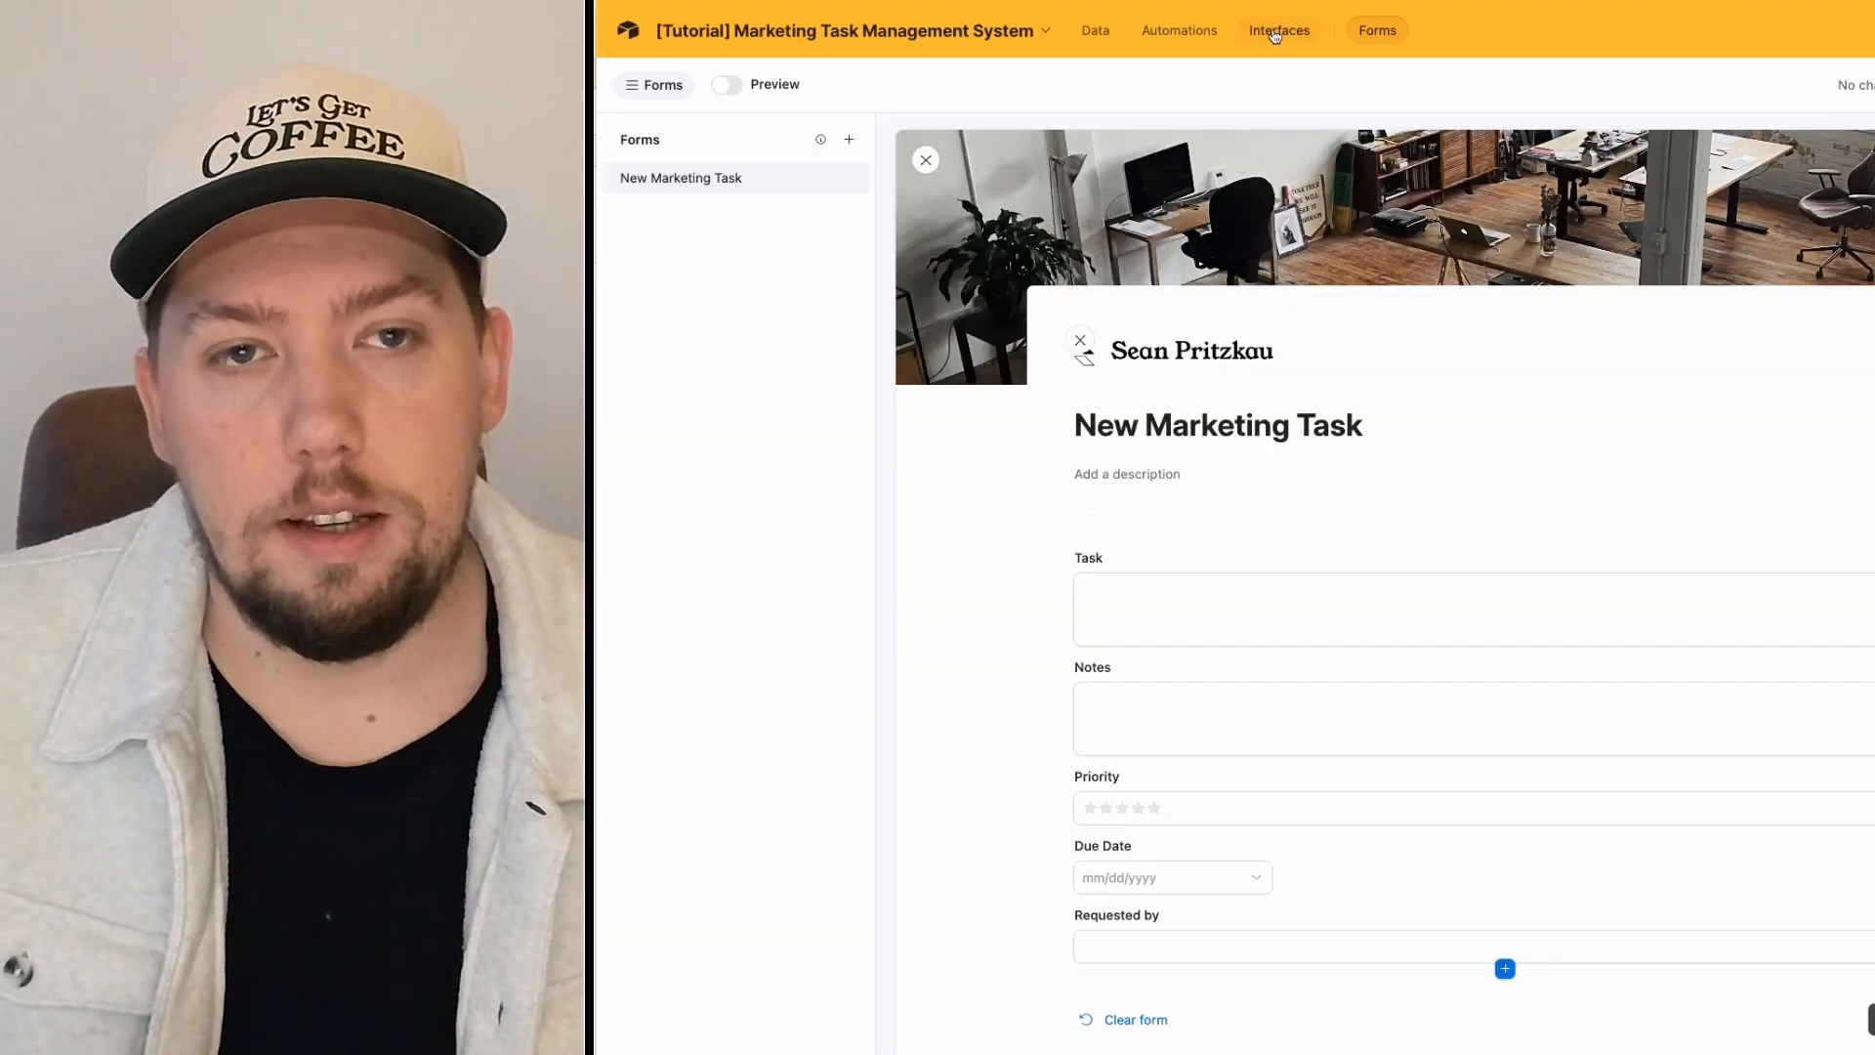
pyautogui.click(1274, 32)
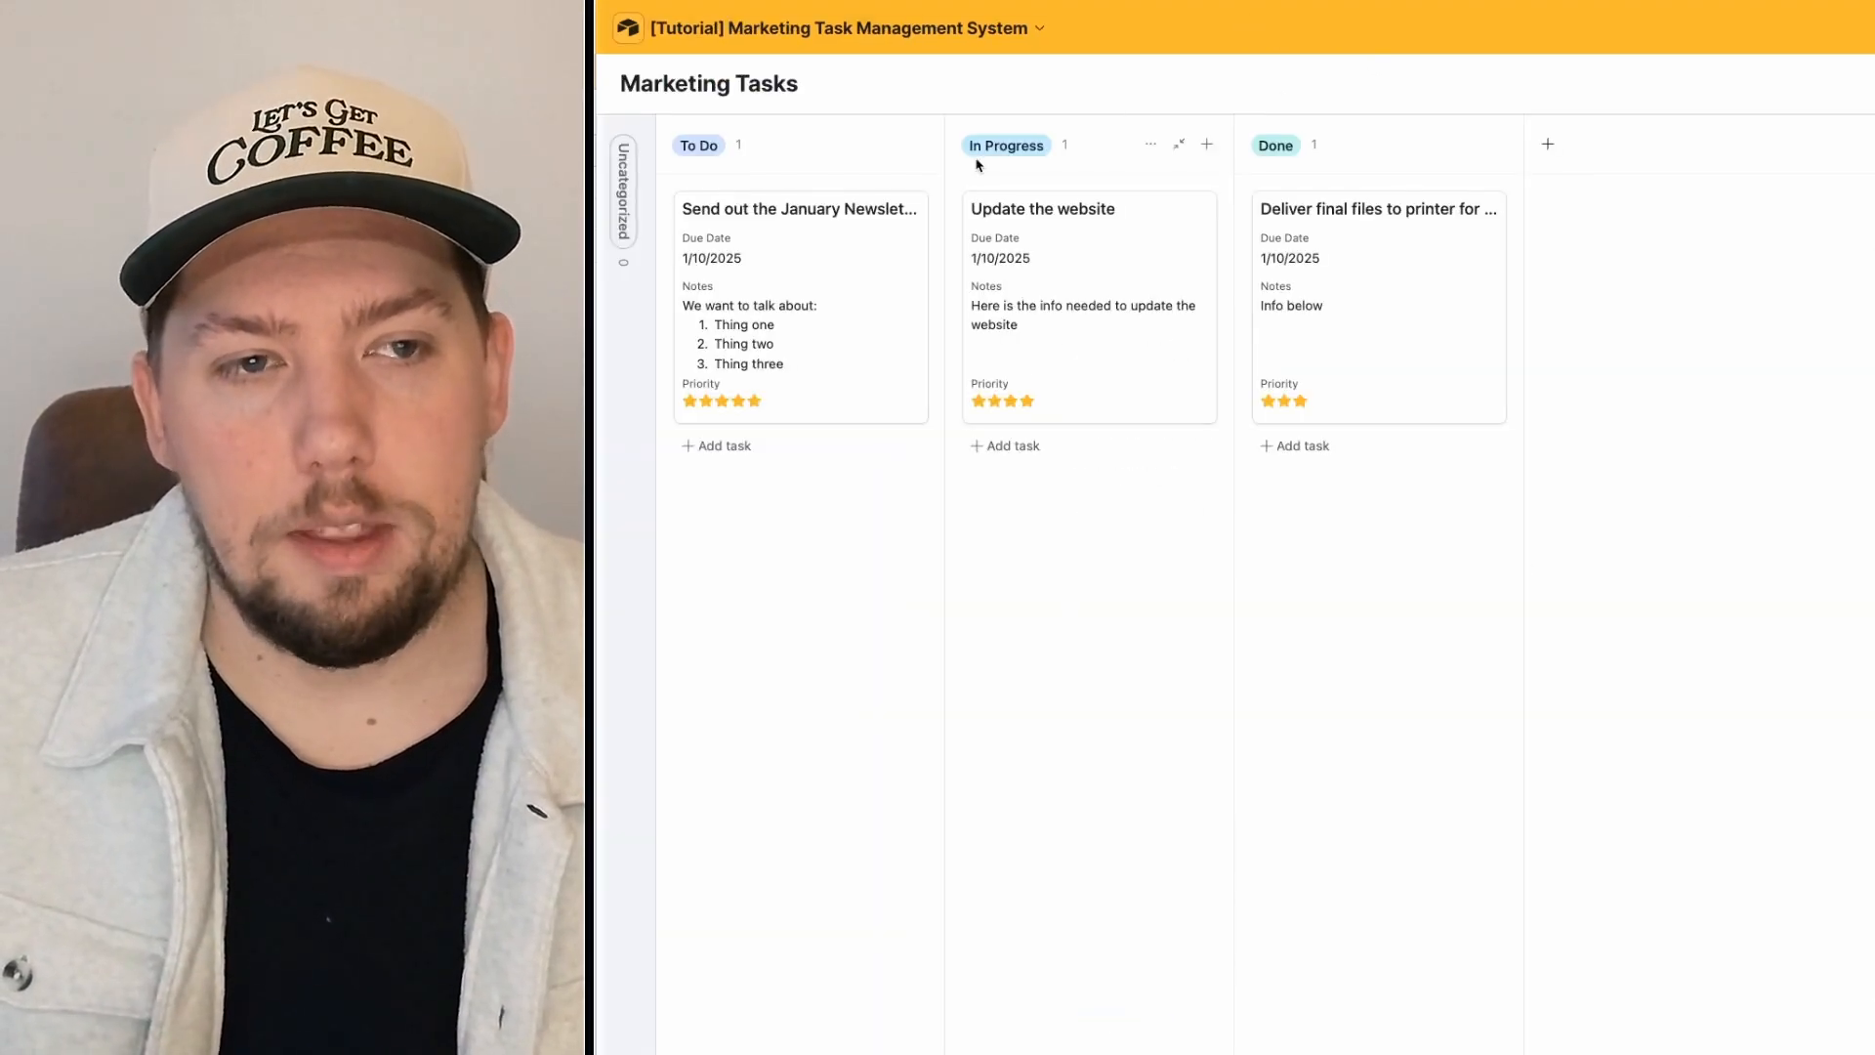
pyautogui.click(858, 219)
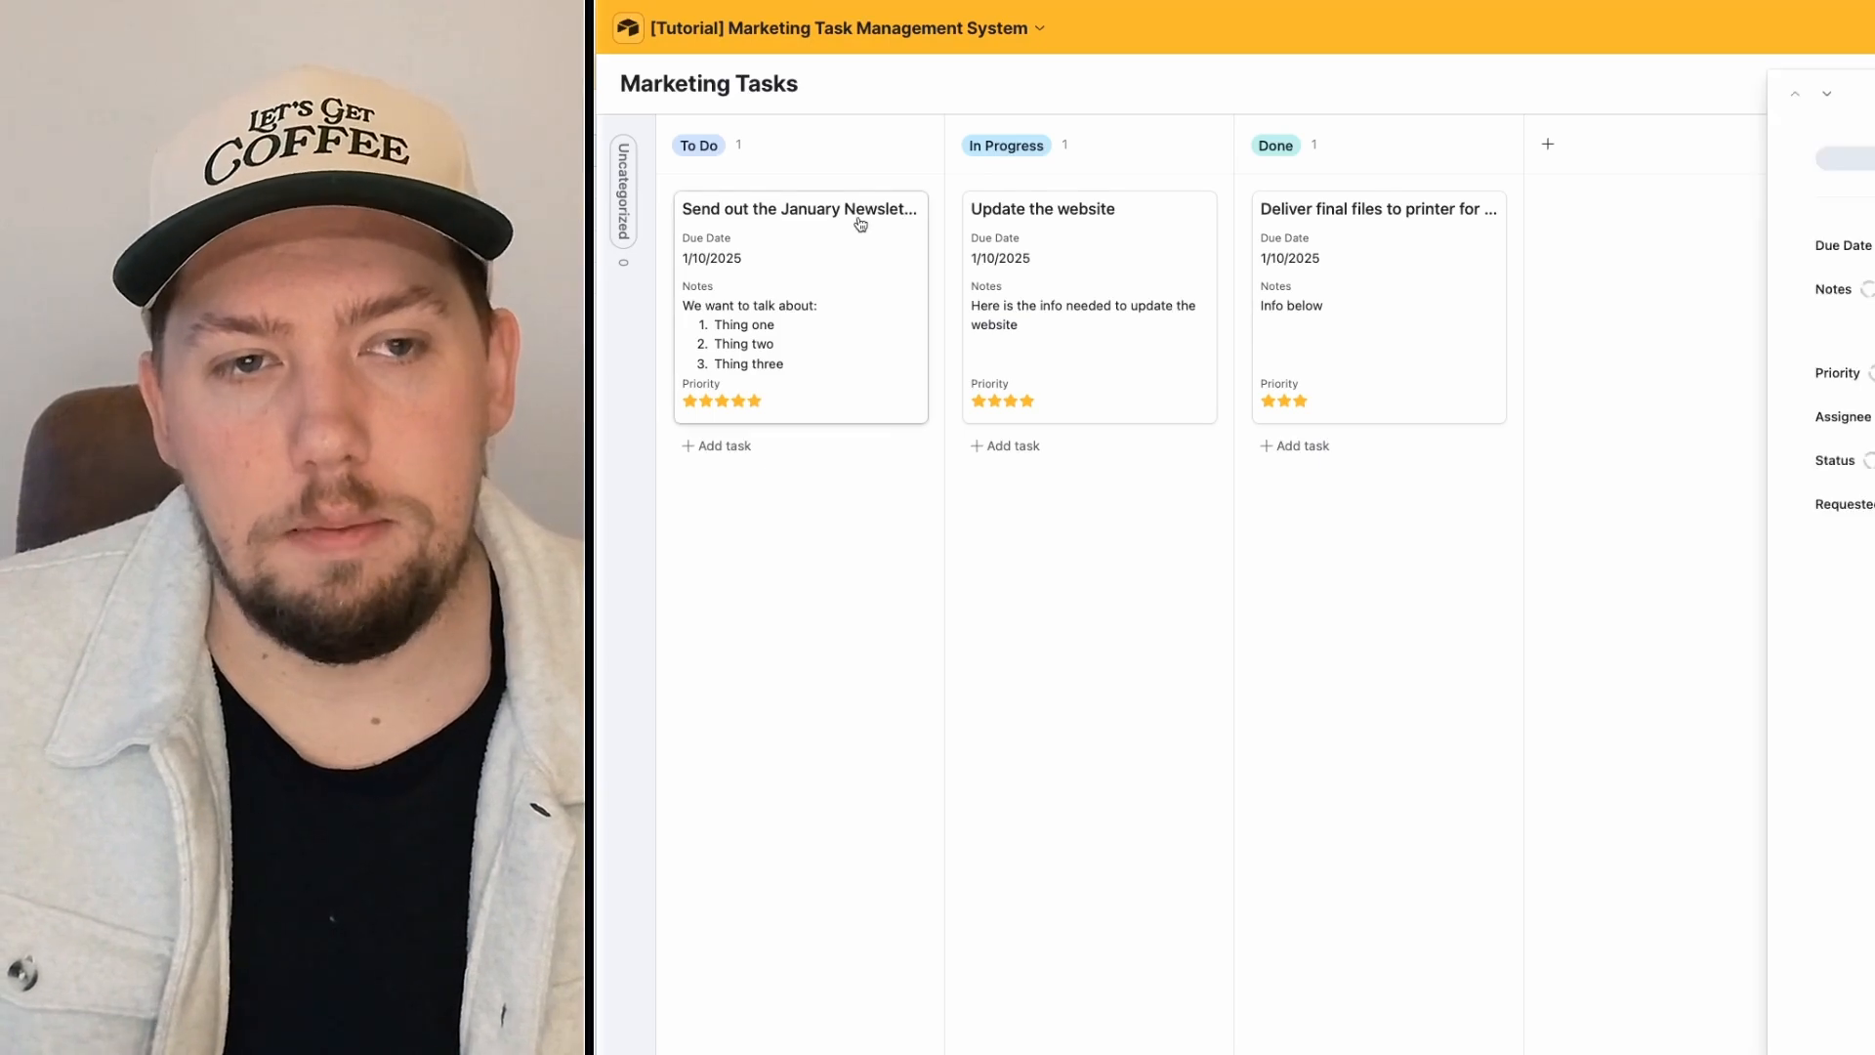
pyautogui.click(1200, 284)
pyautogui.click(1392, 195)
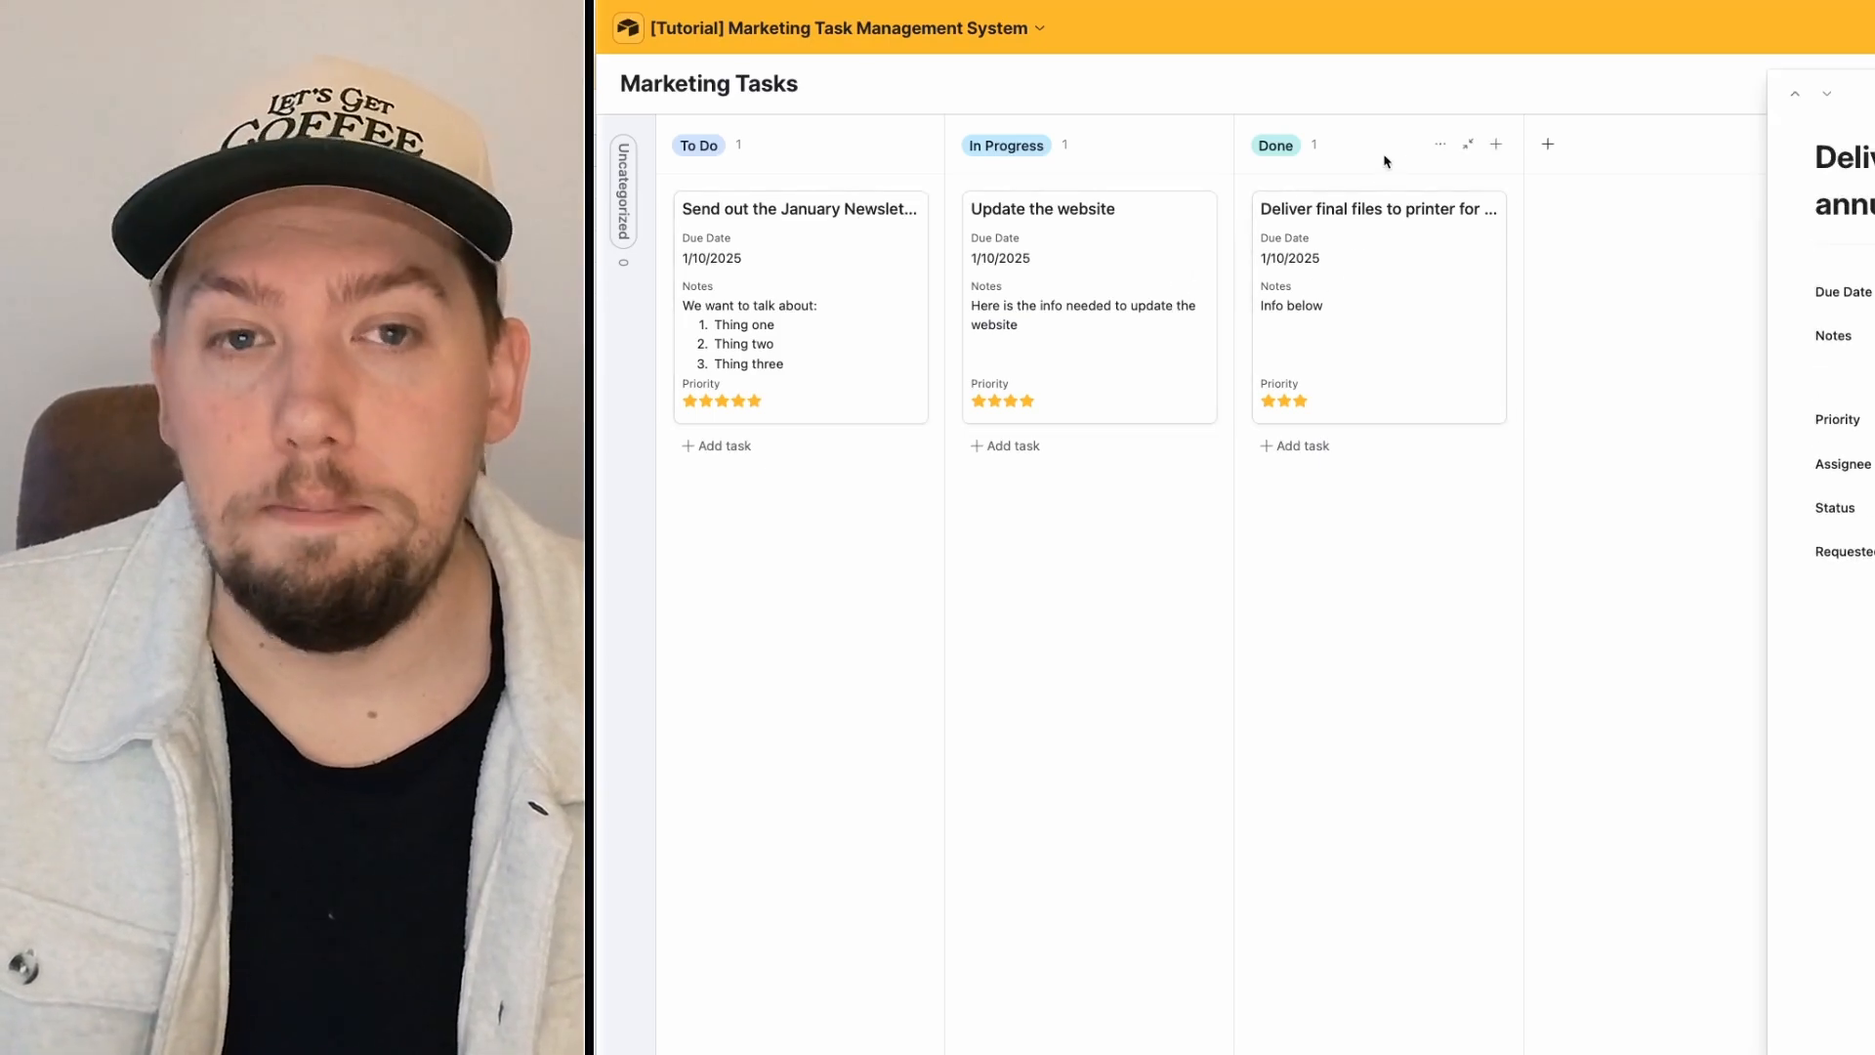
pyautogui.press('Escape')
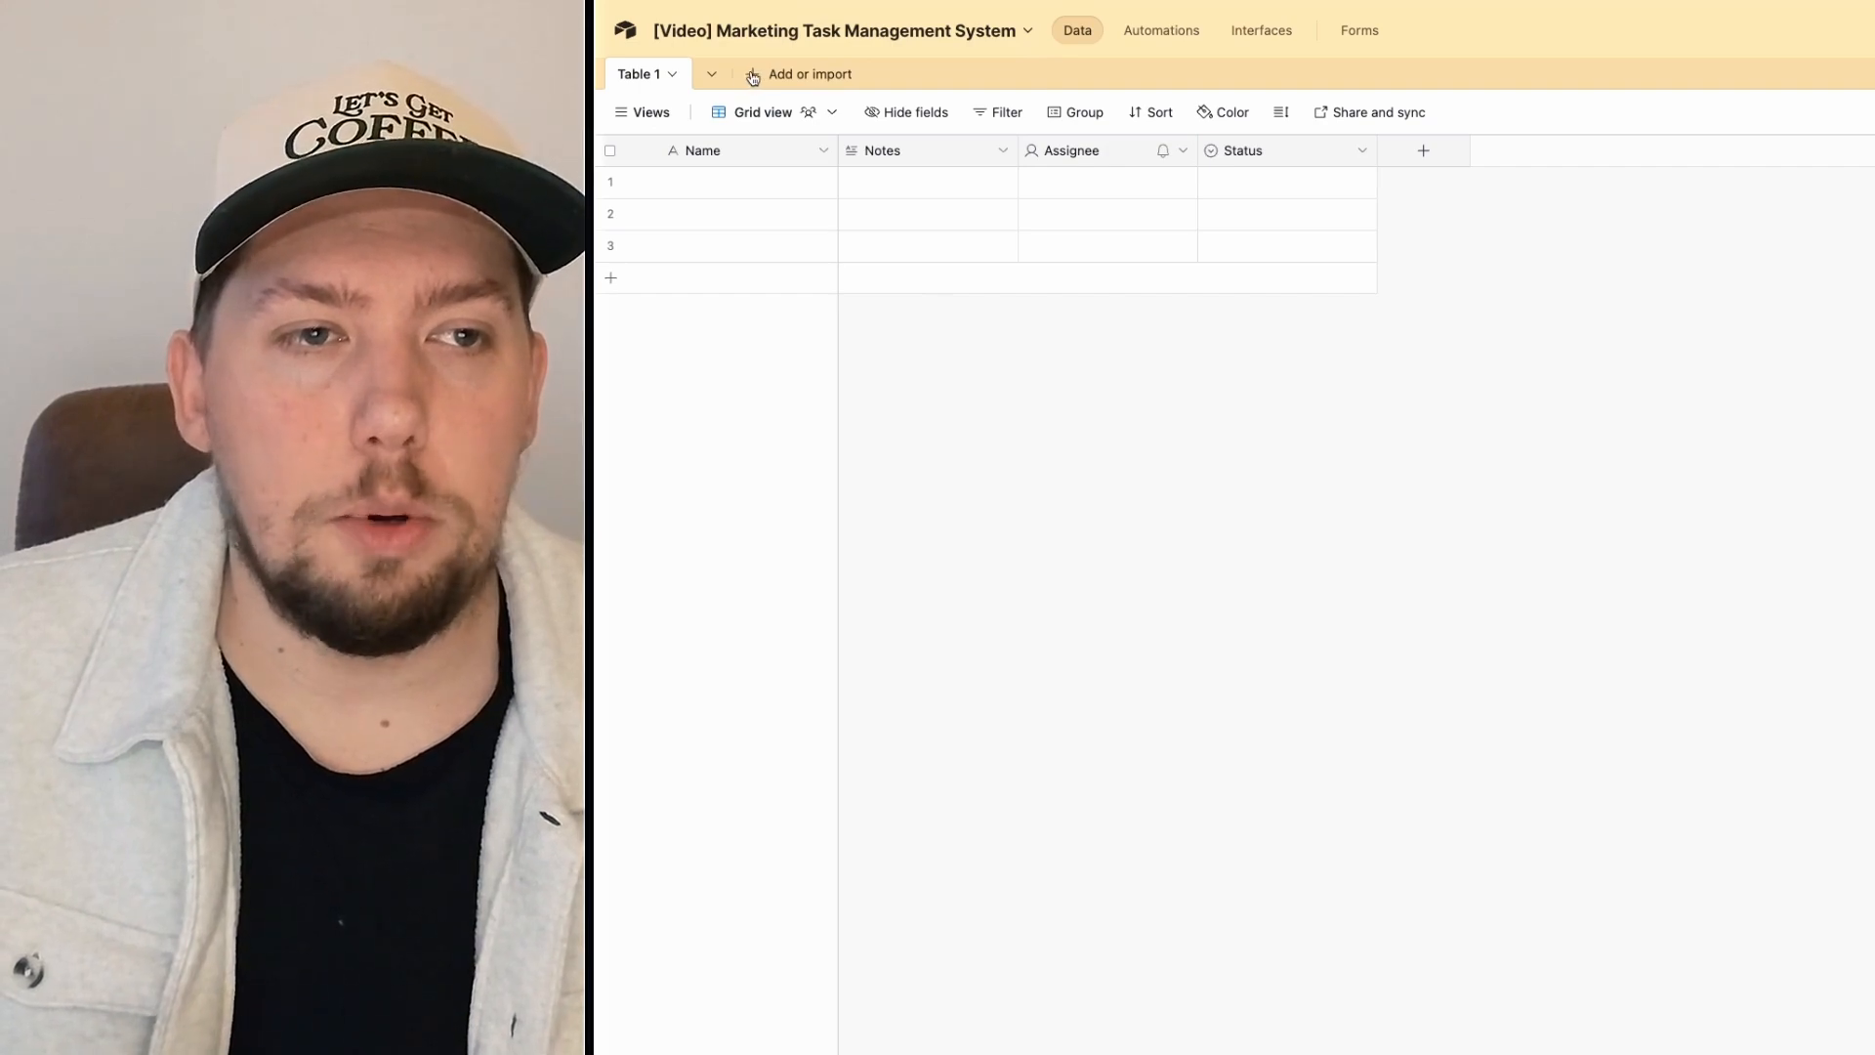
# Step: Delete the three empty rows from Table 1
pyautogui.click(753, 76)
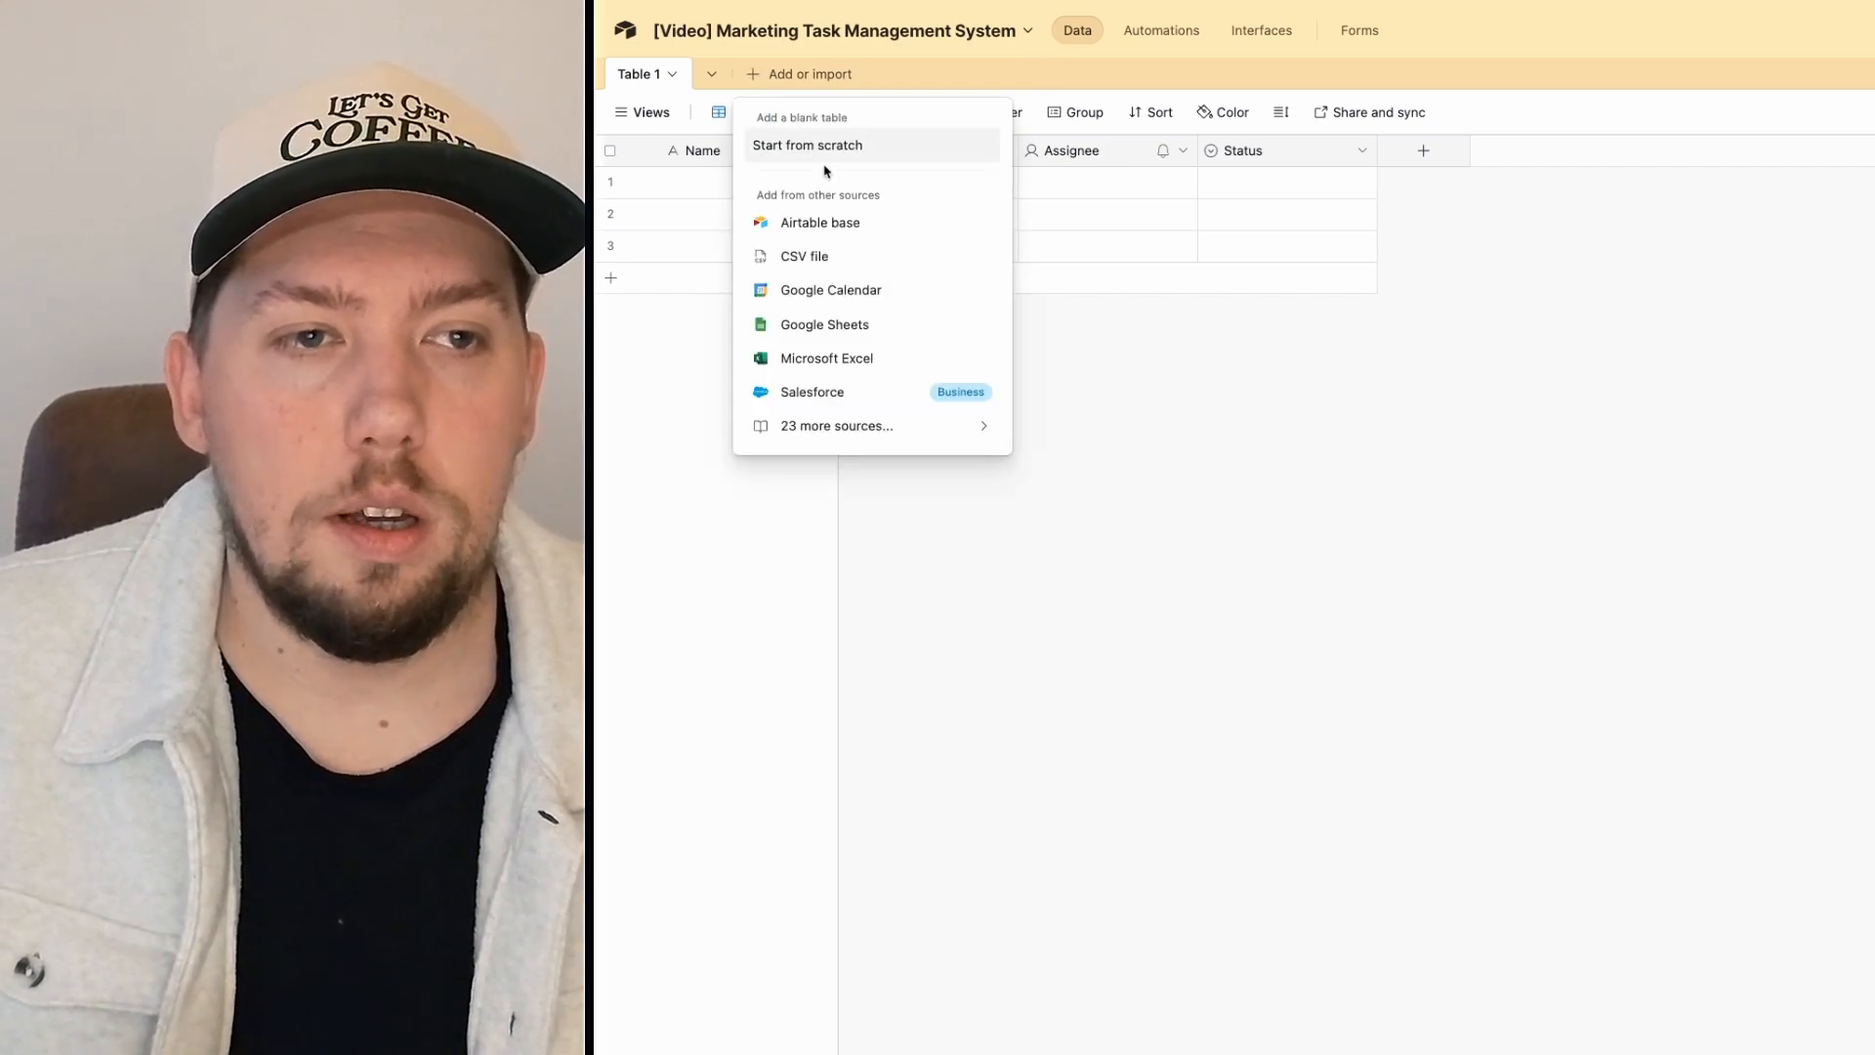
pyautogui.click(1278, 518)
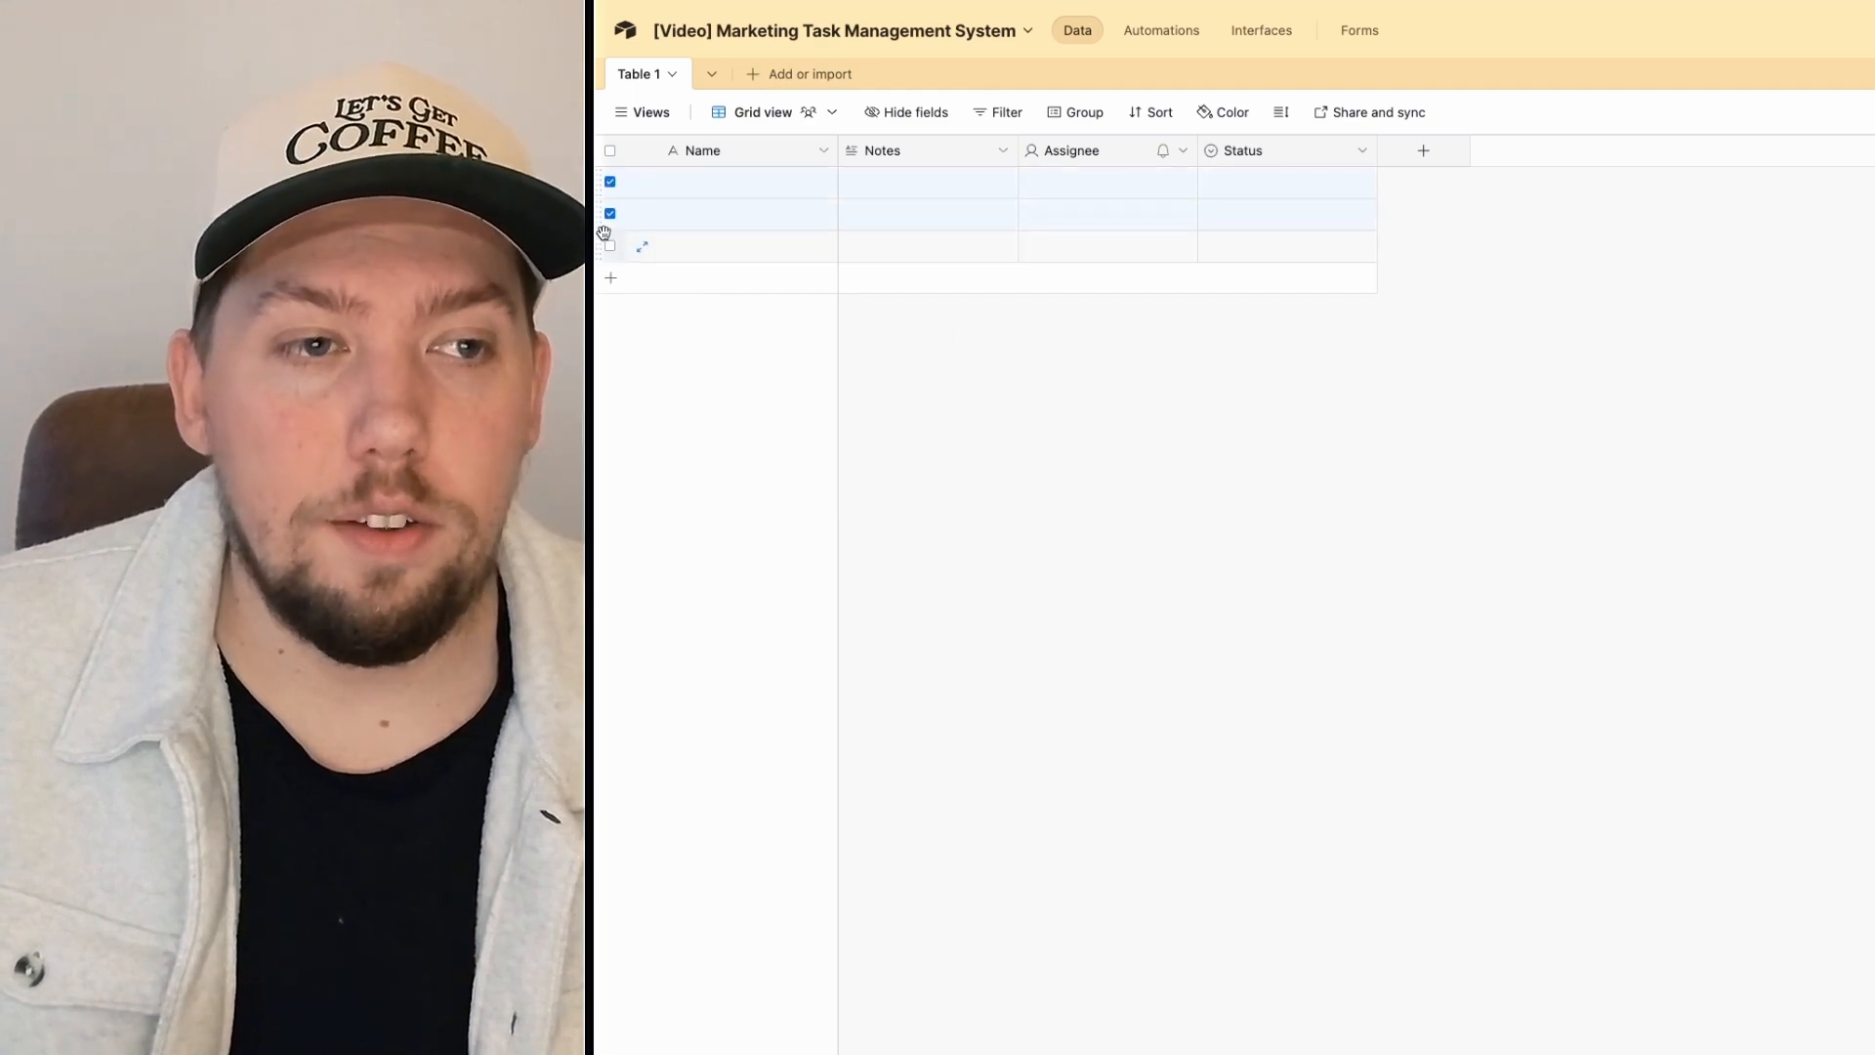
pyautogui.click(609, 245)
pyautogui.rightClick(742, 258)
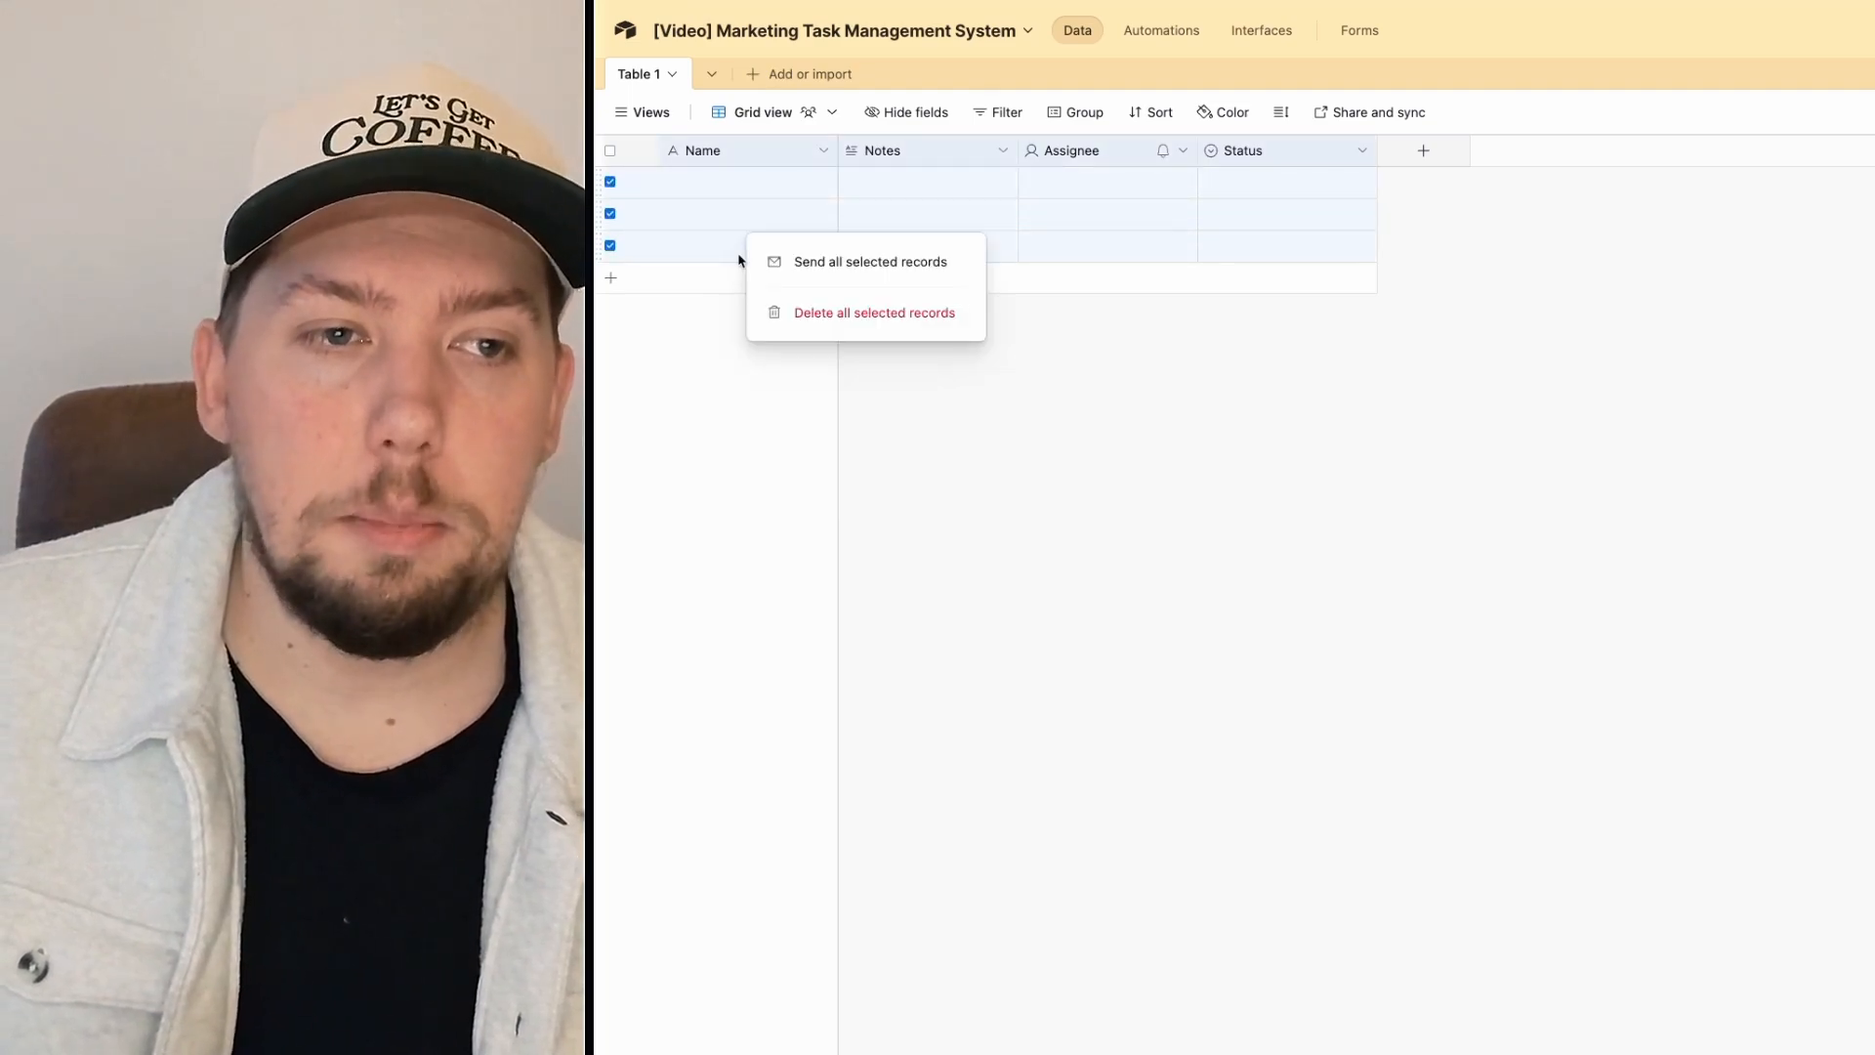
pyautogui.click(840, 311)
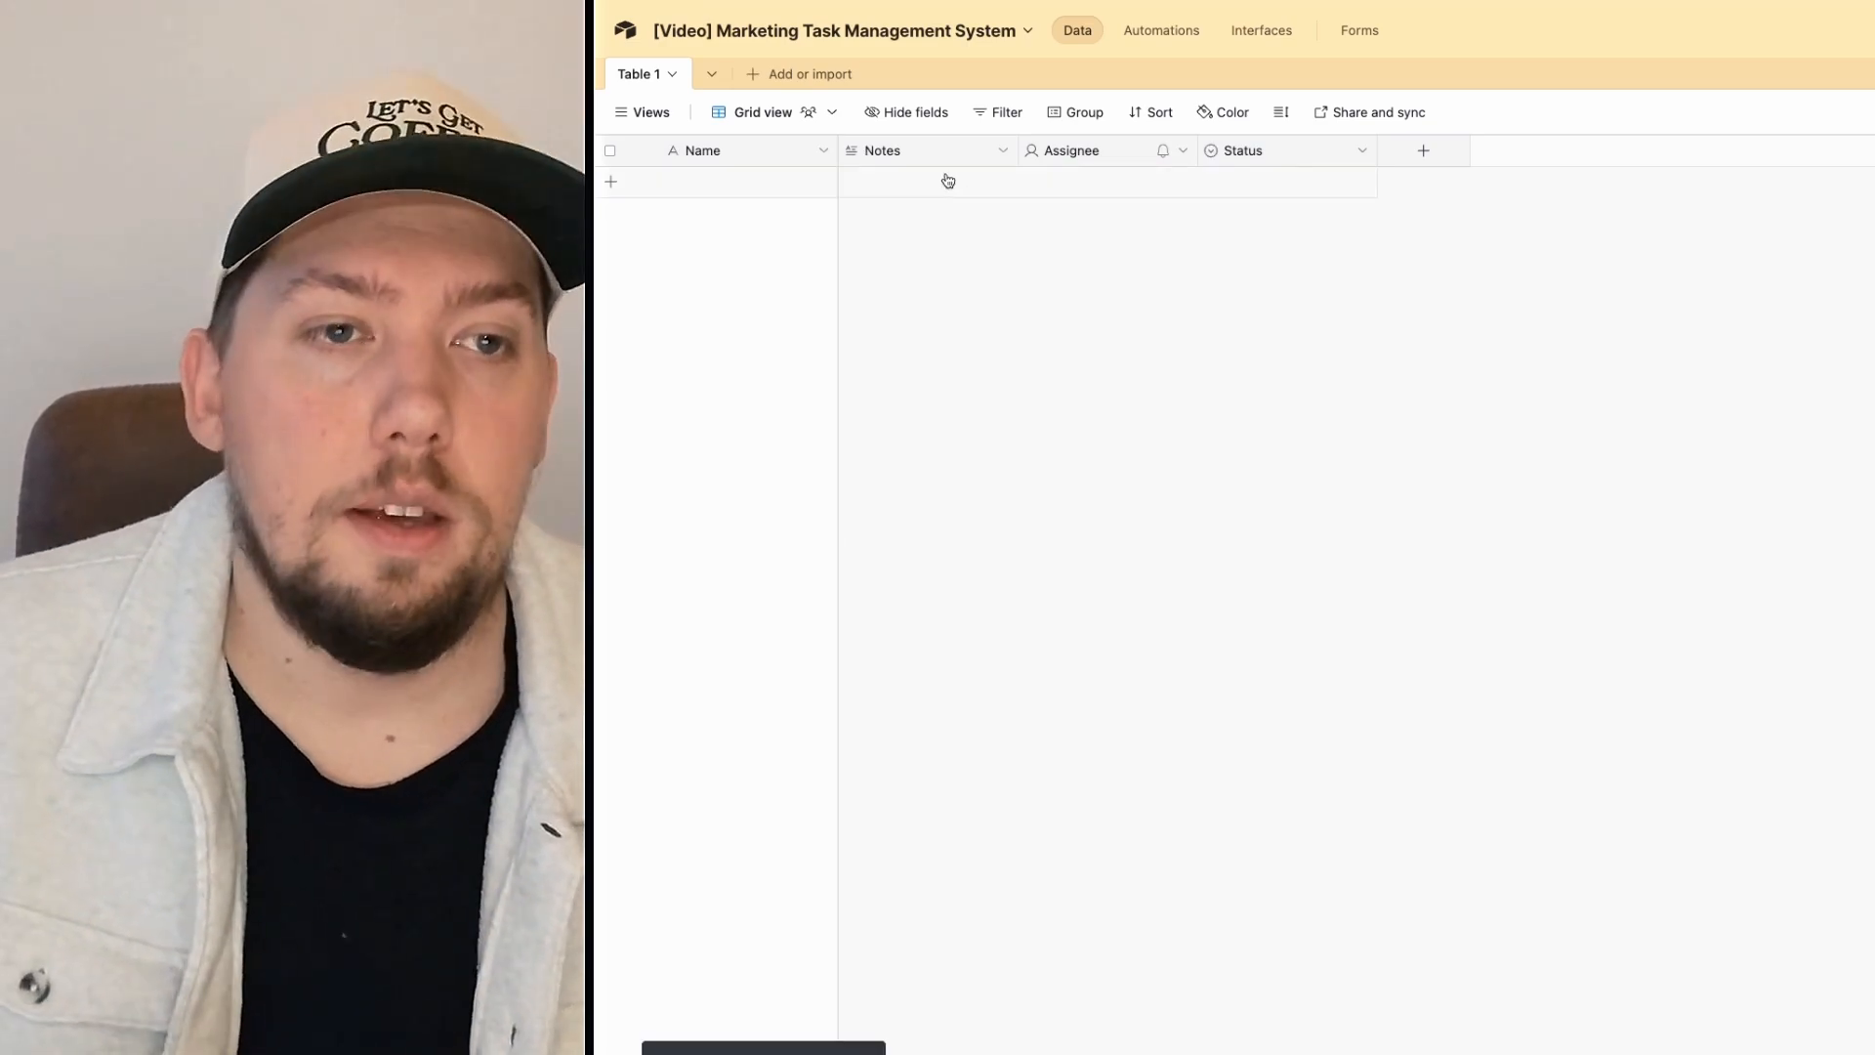
# Step: Hide the Status field, remove Assignee, and delete the Notes field
pyautogui.rightClick(916, 155)
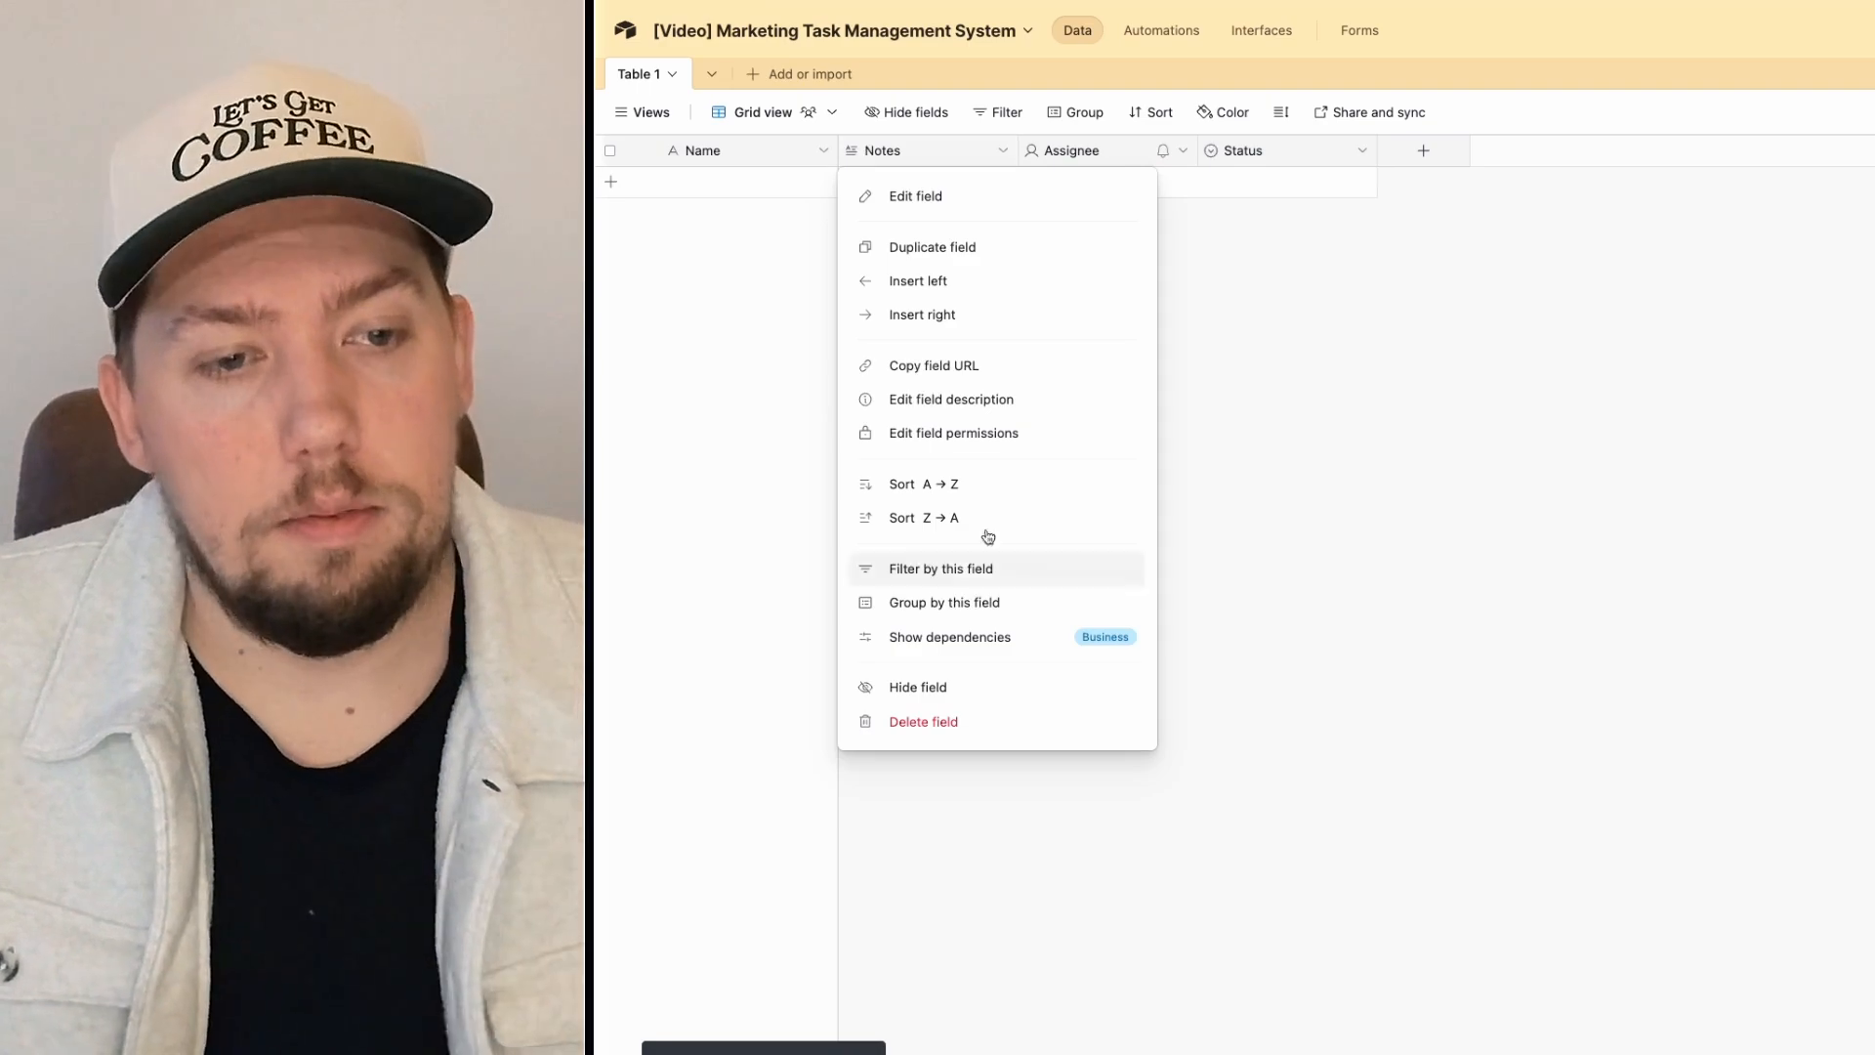
pyautogui.press('Escape')
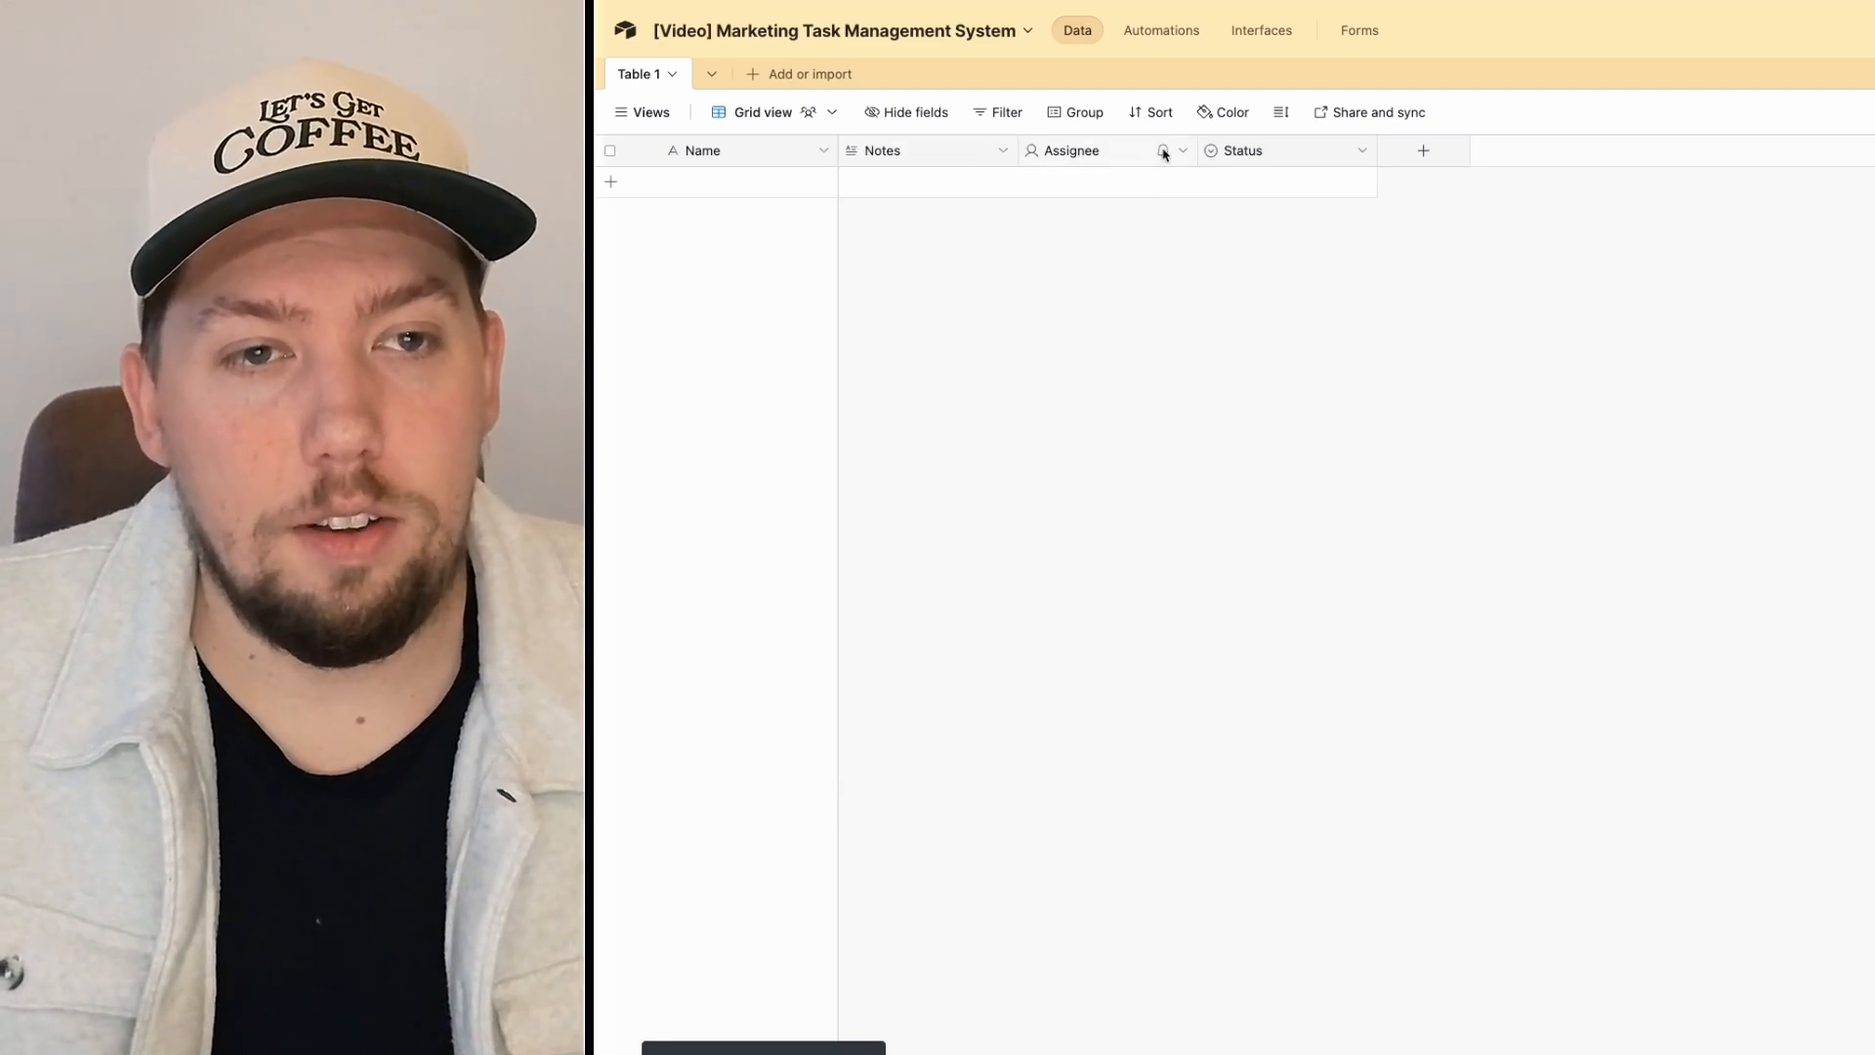
pyautogui.rightClick(1259, 153)
pyautogui.click(1269, 693)
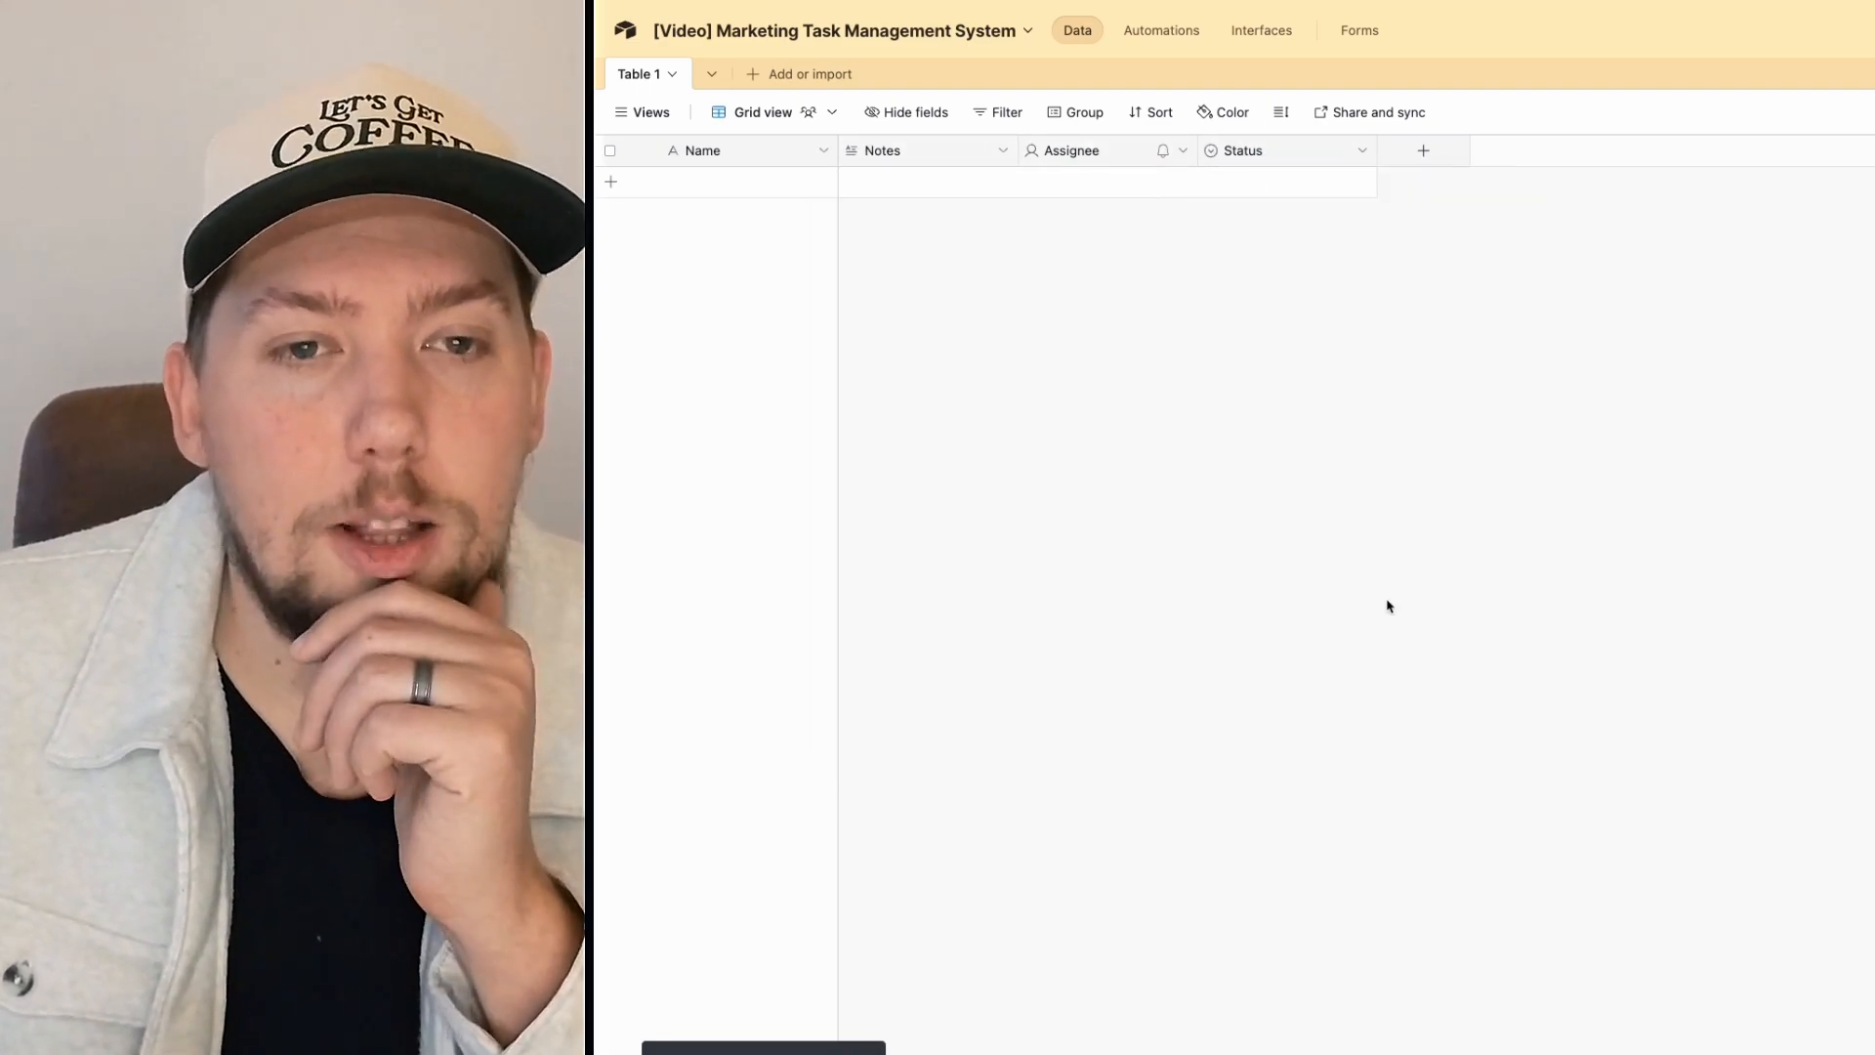
pyautogui.rightClick(1133, 161)
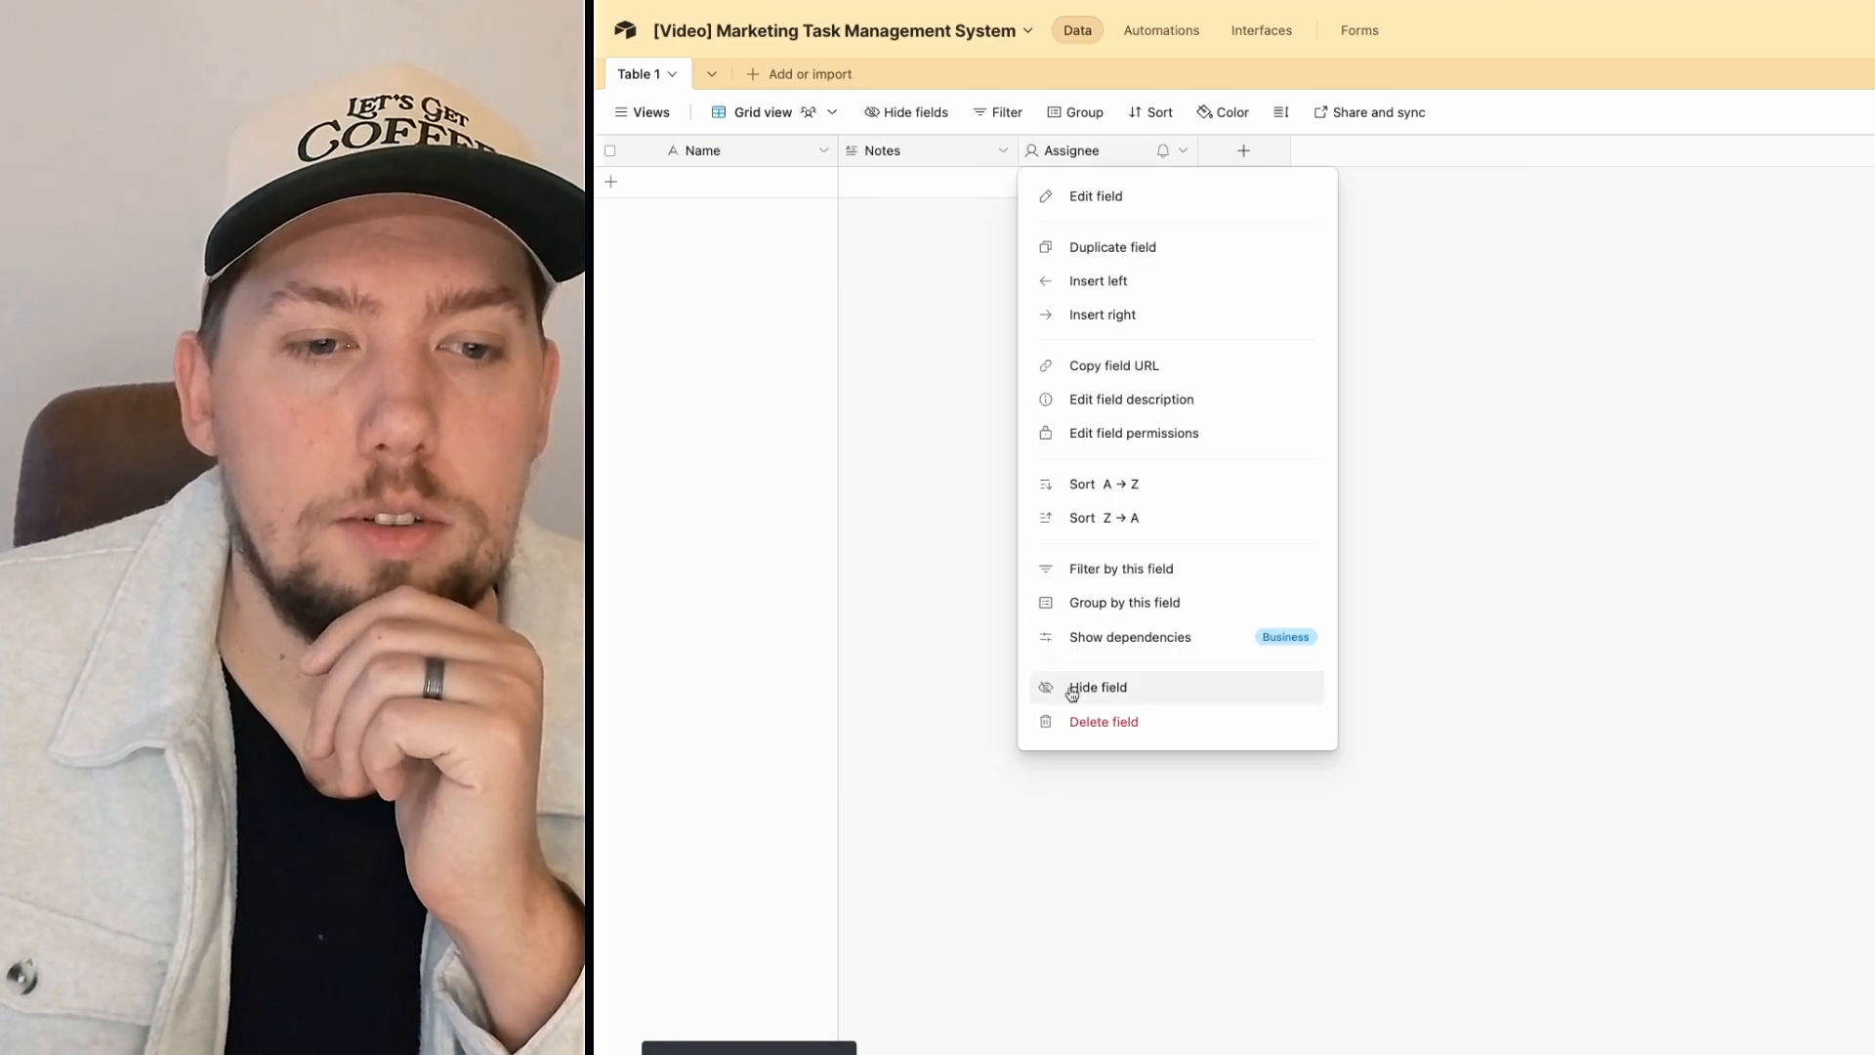
pyautogui.click(1171, 714)
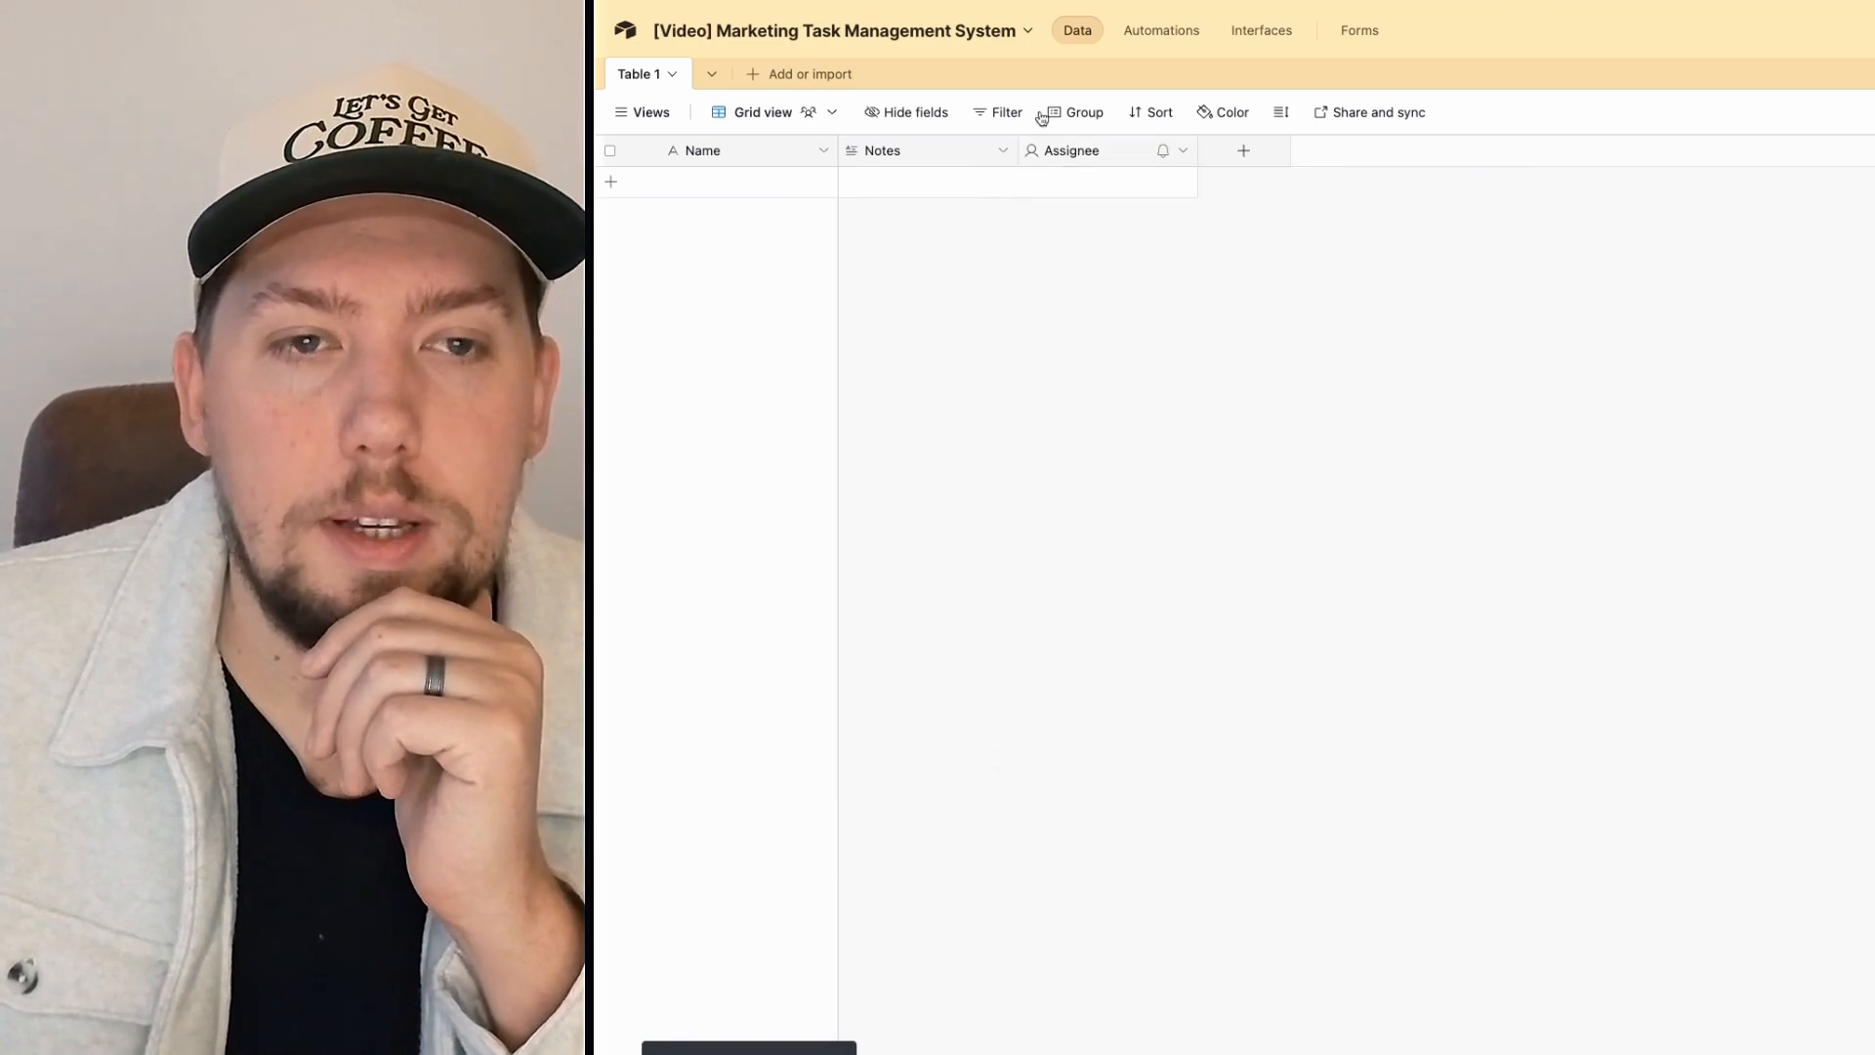
pyautogui.rightClick(917, 147)
pyautogui.click(900, 732)
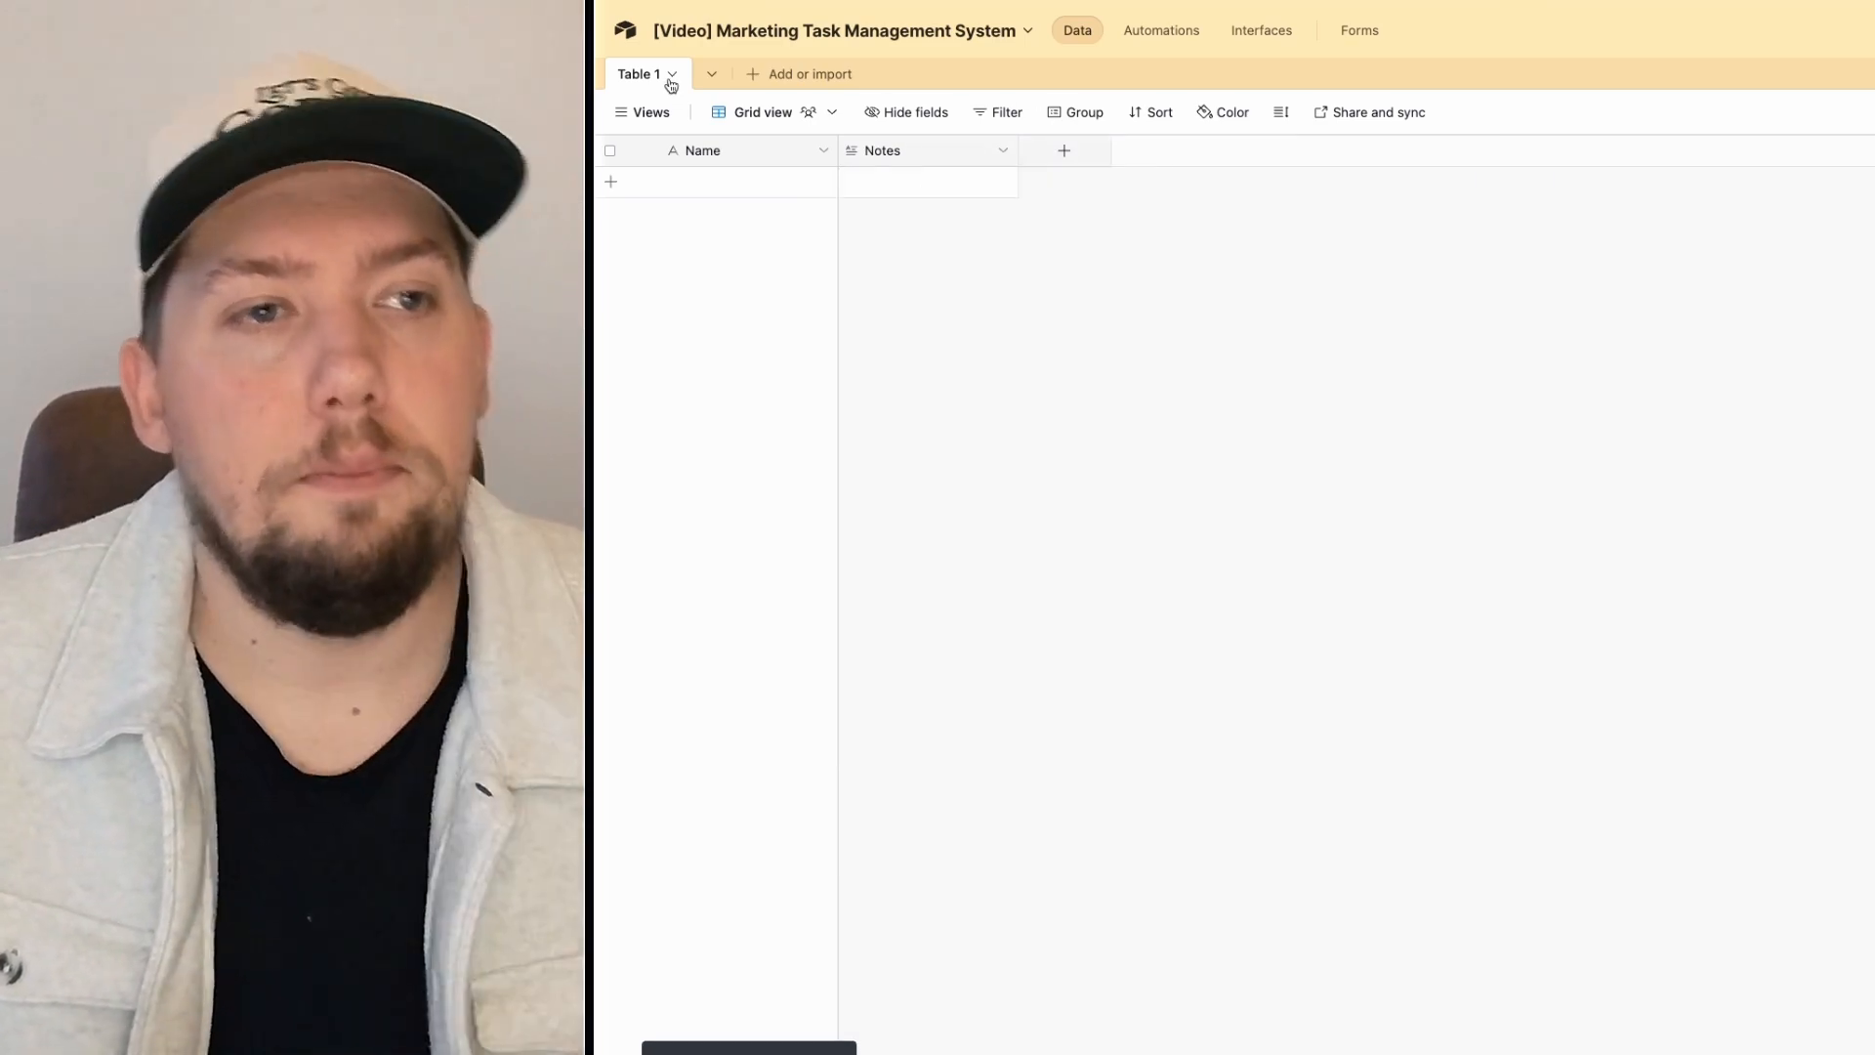
# Step: Rename Table 1 to 'Marketing tasks'
pyautogui.click(654, 74)
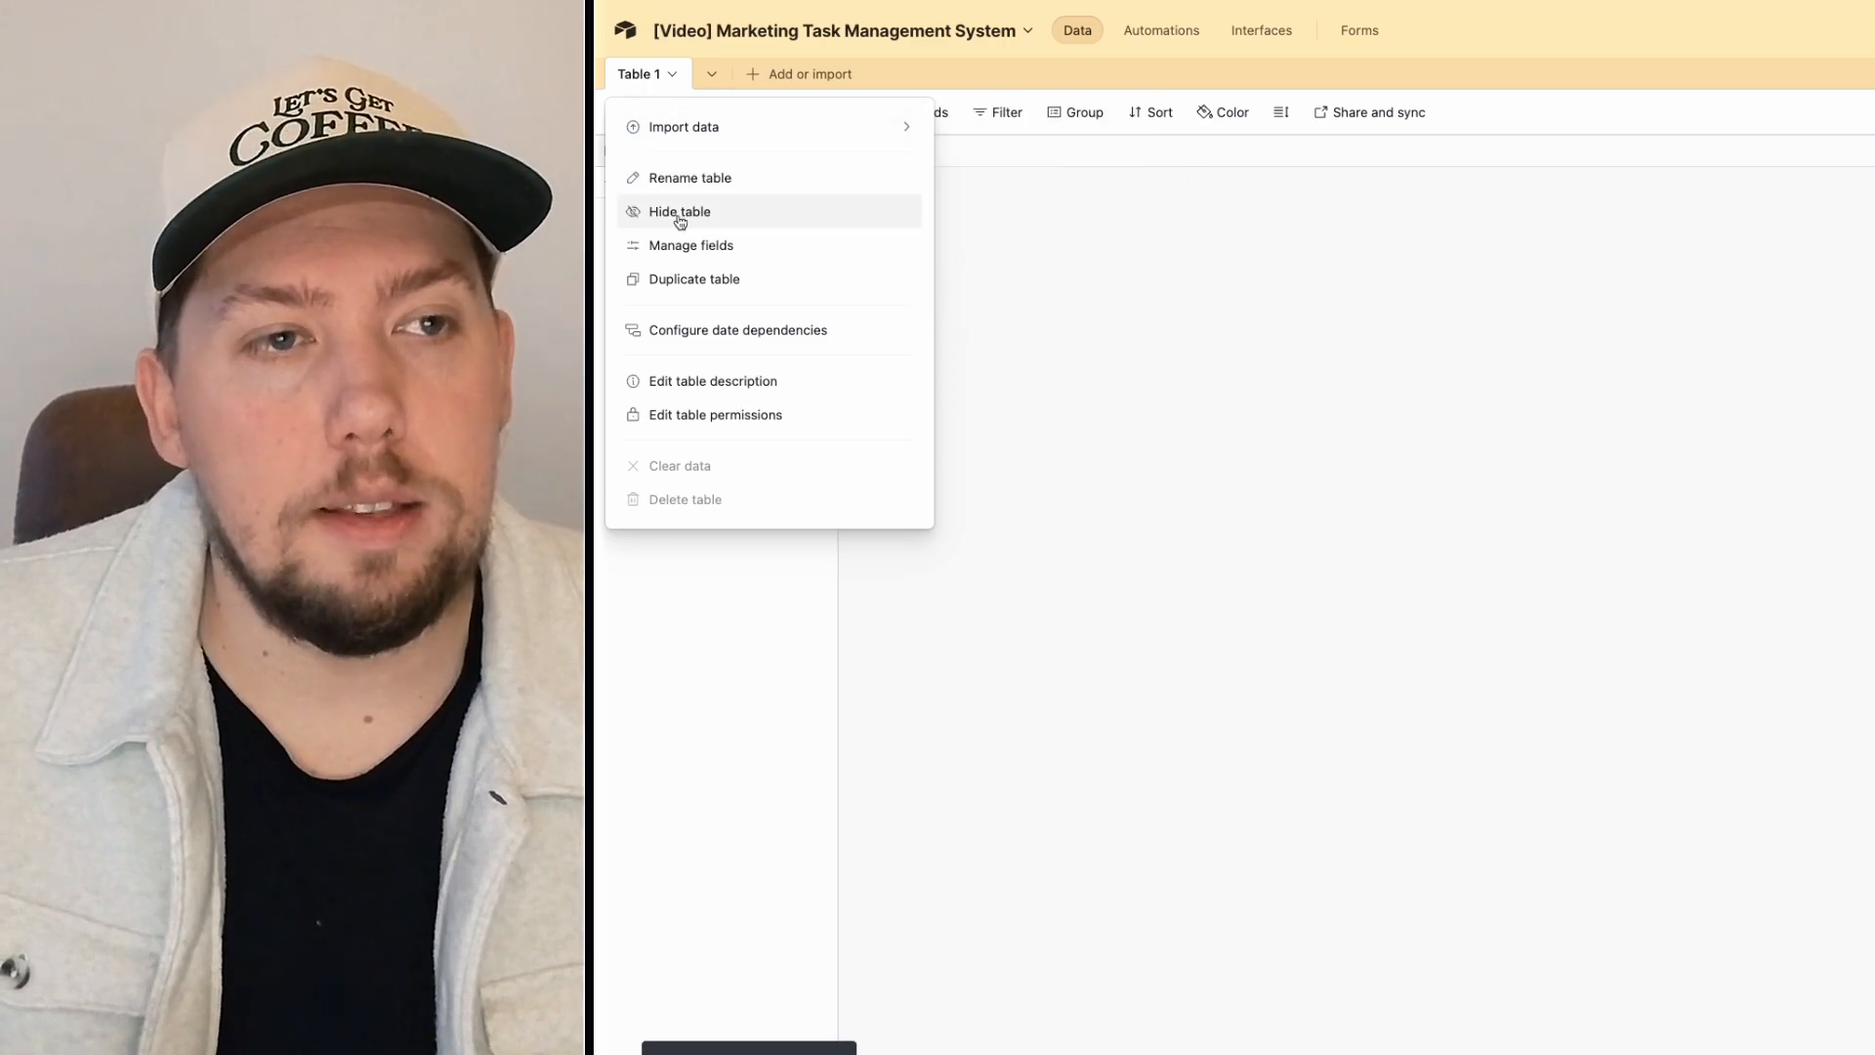
pyautogui.click(690, 178)
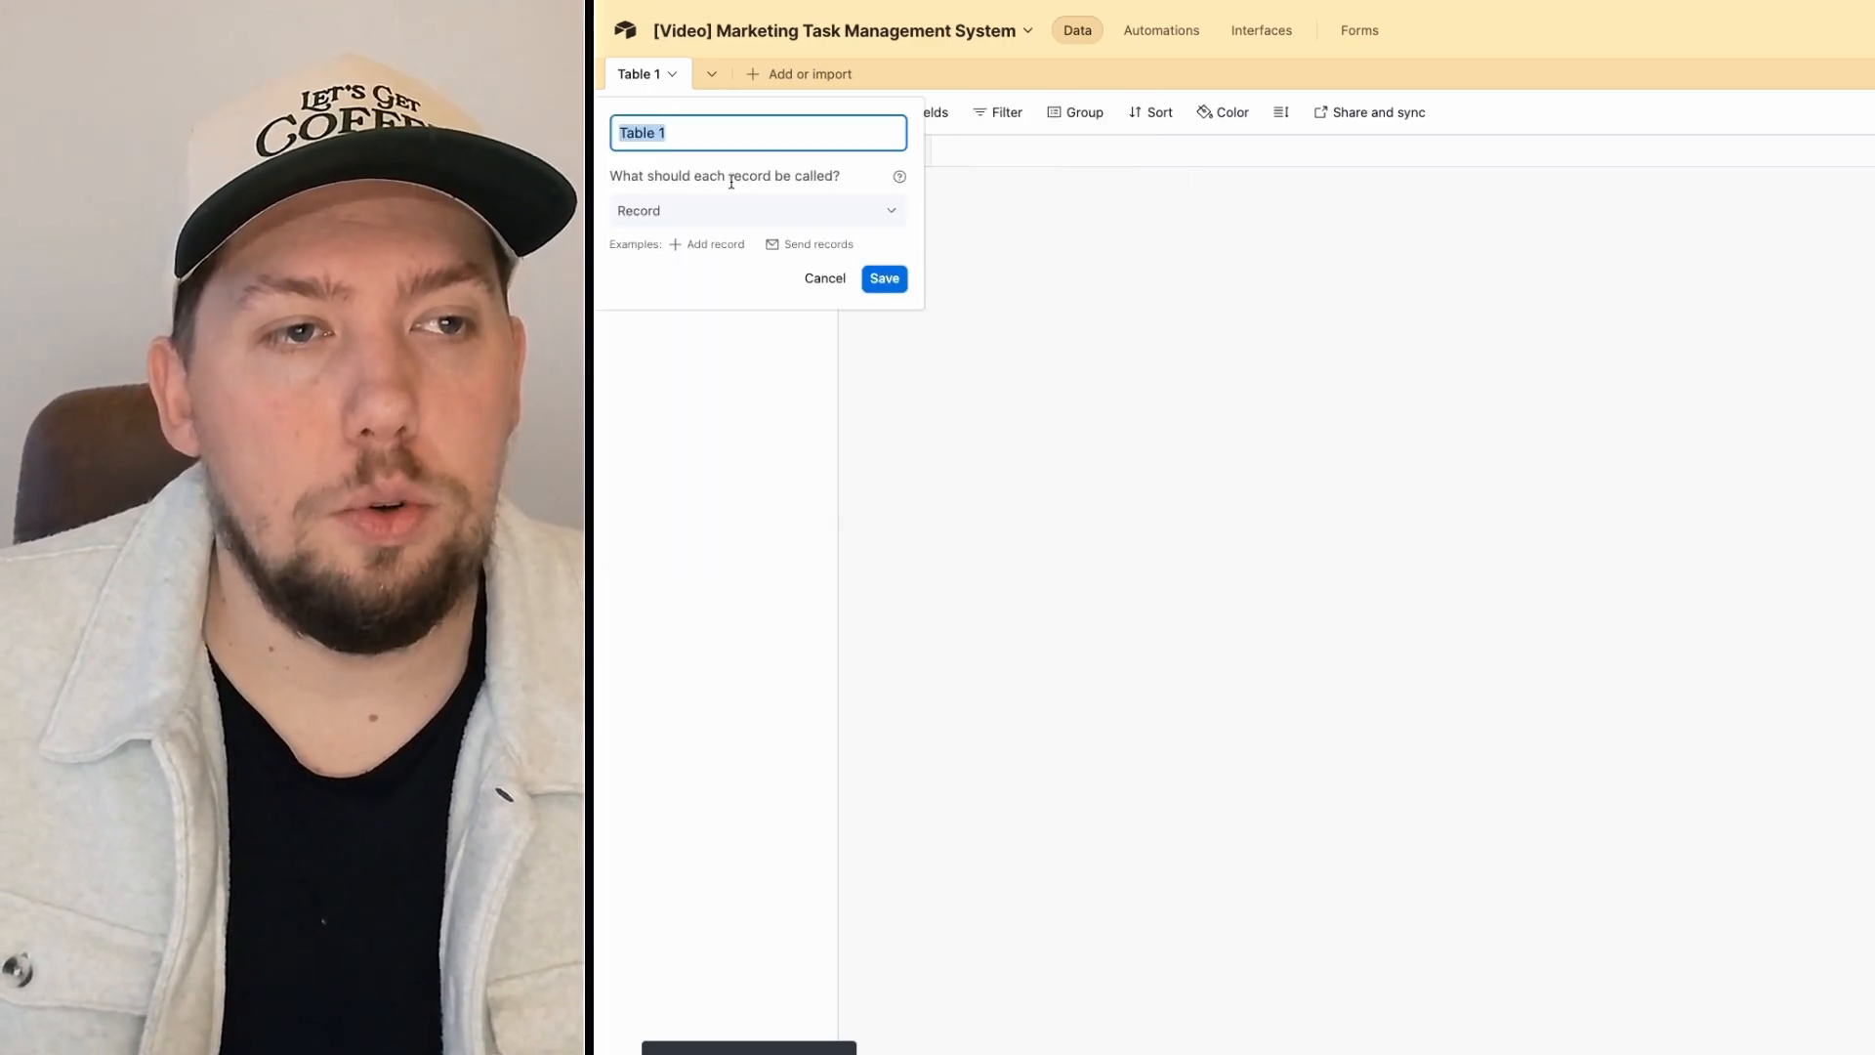
pyautogui.write('Marketing tas')
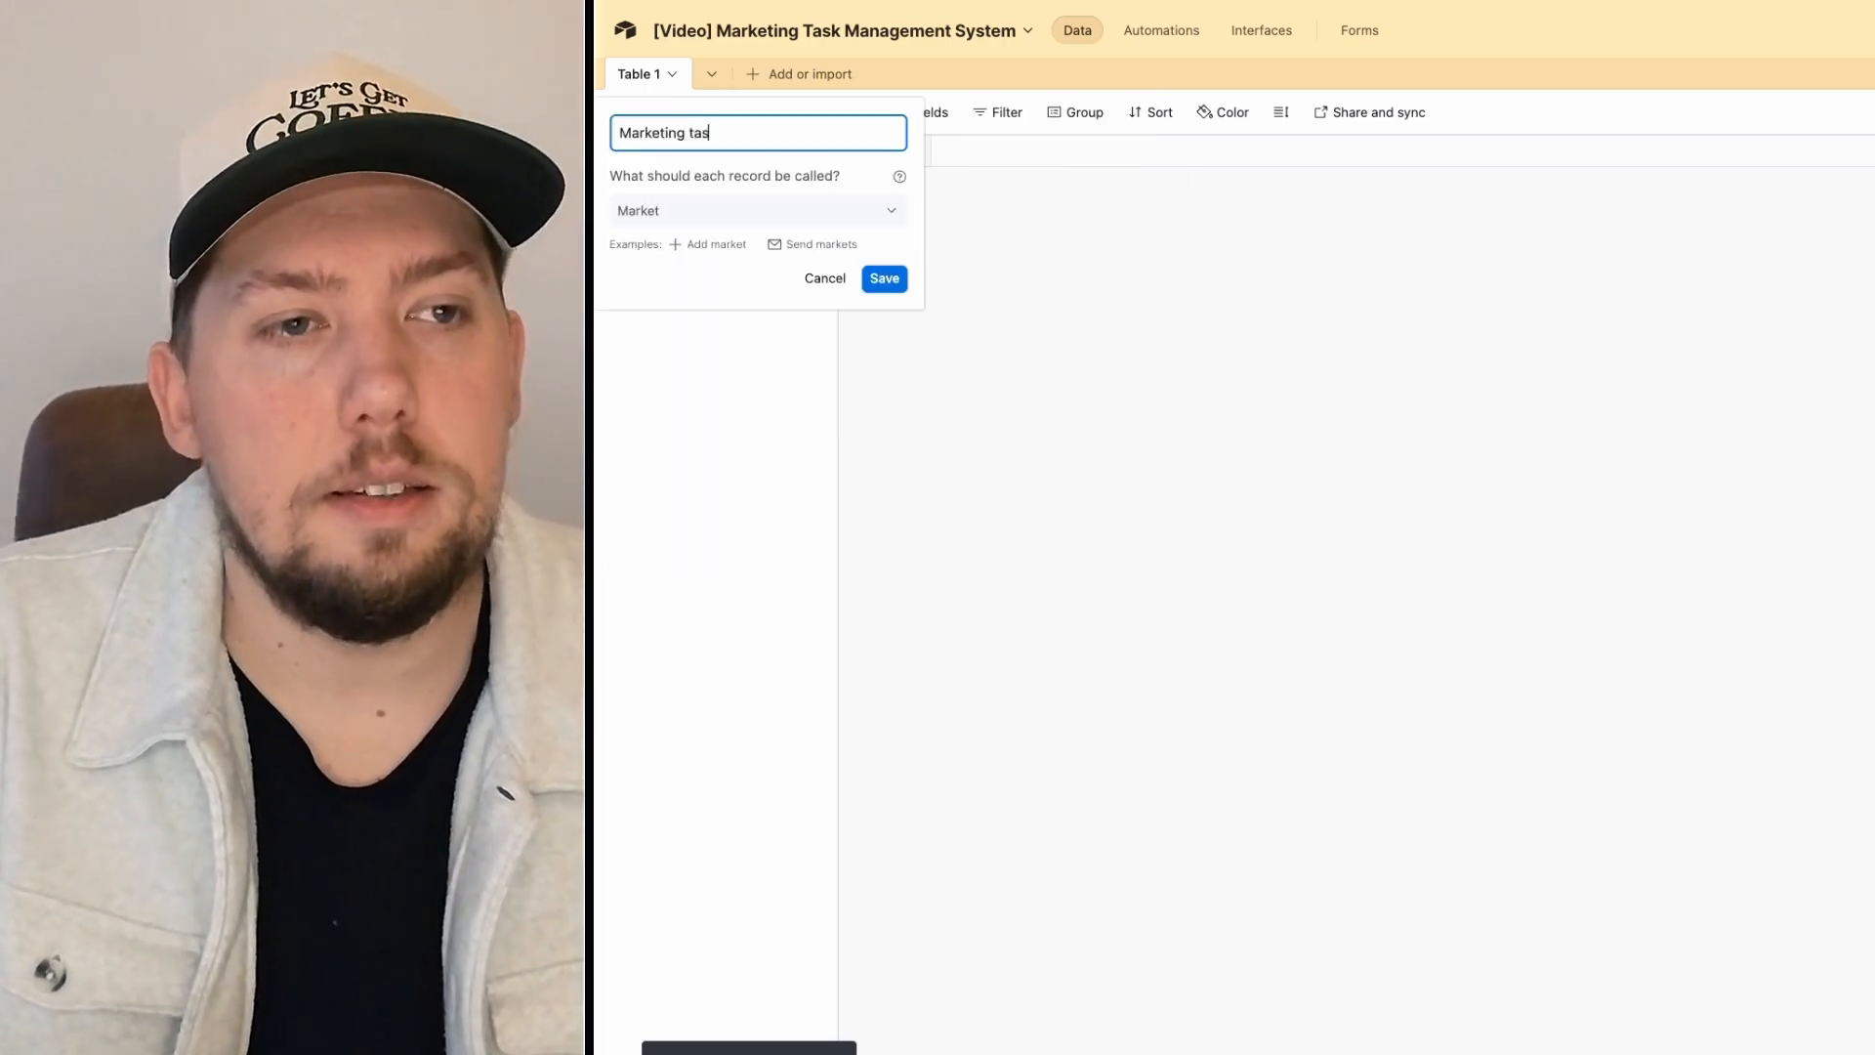
pyautogui.write('ks')
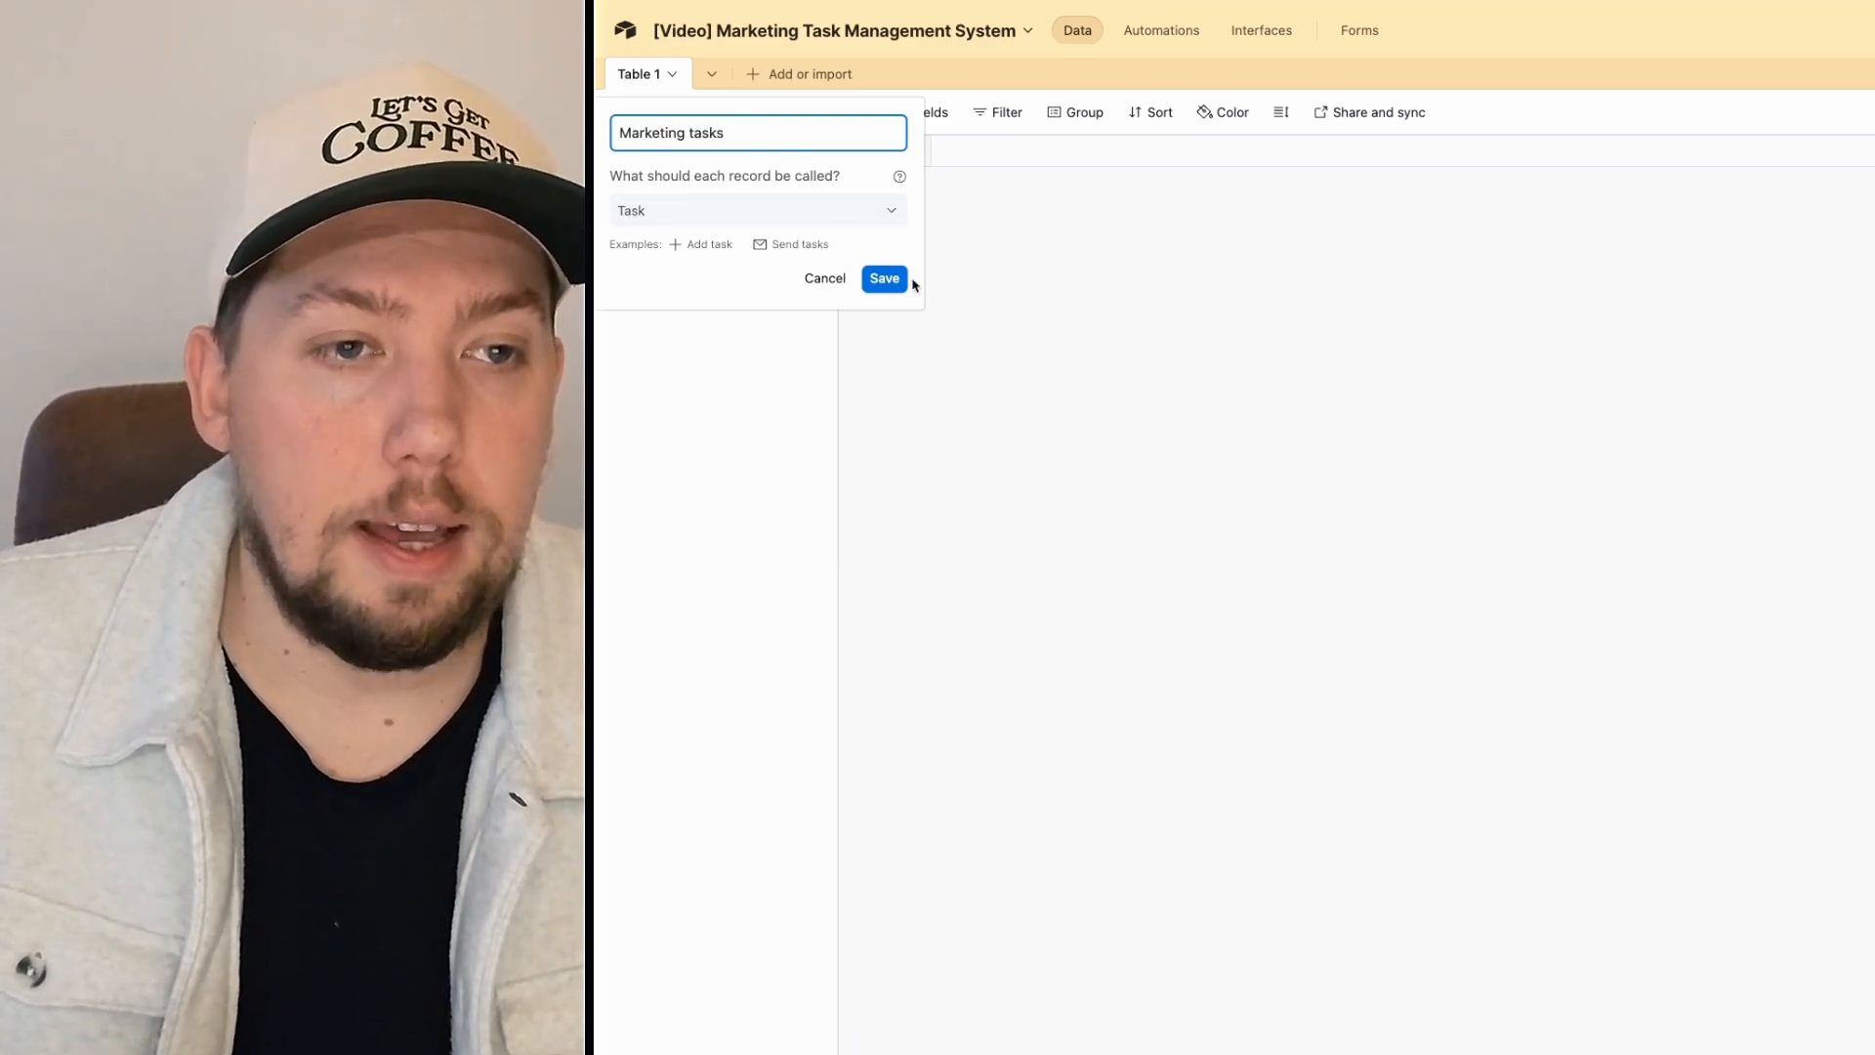
pyautogui.click(877, 280)
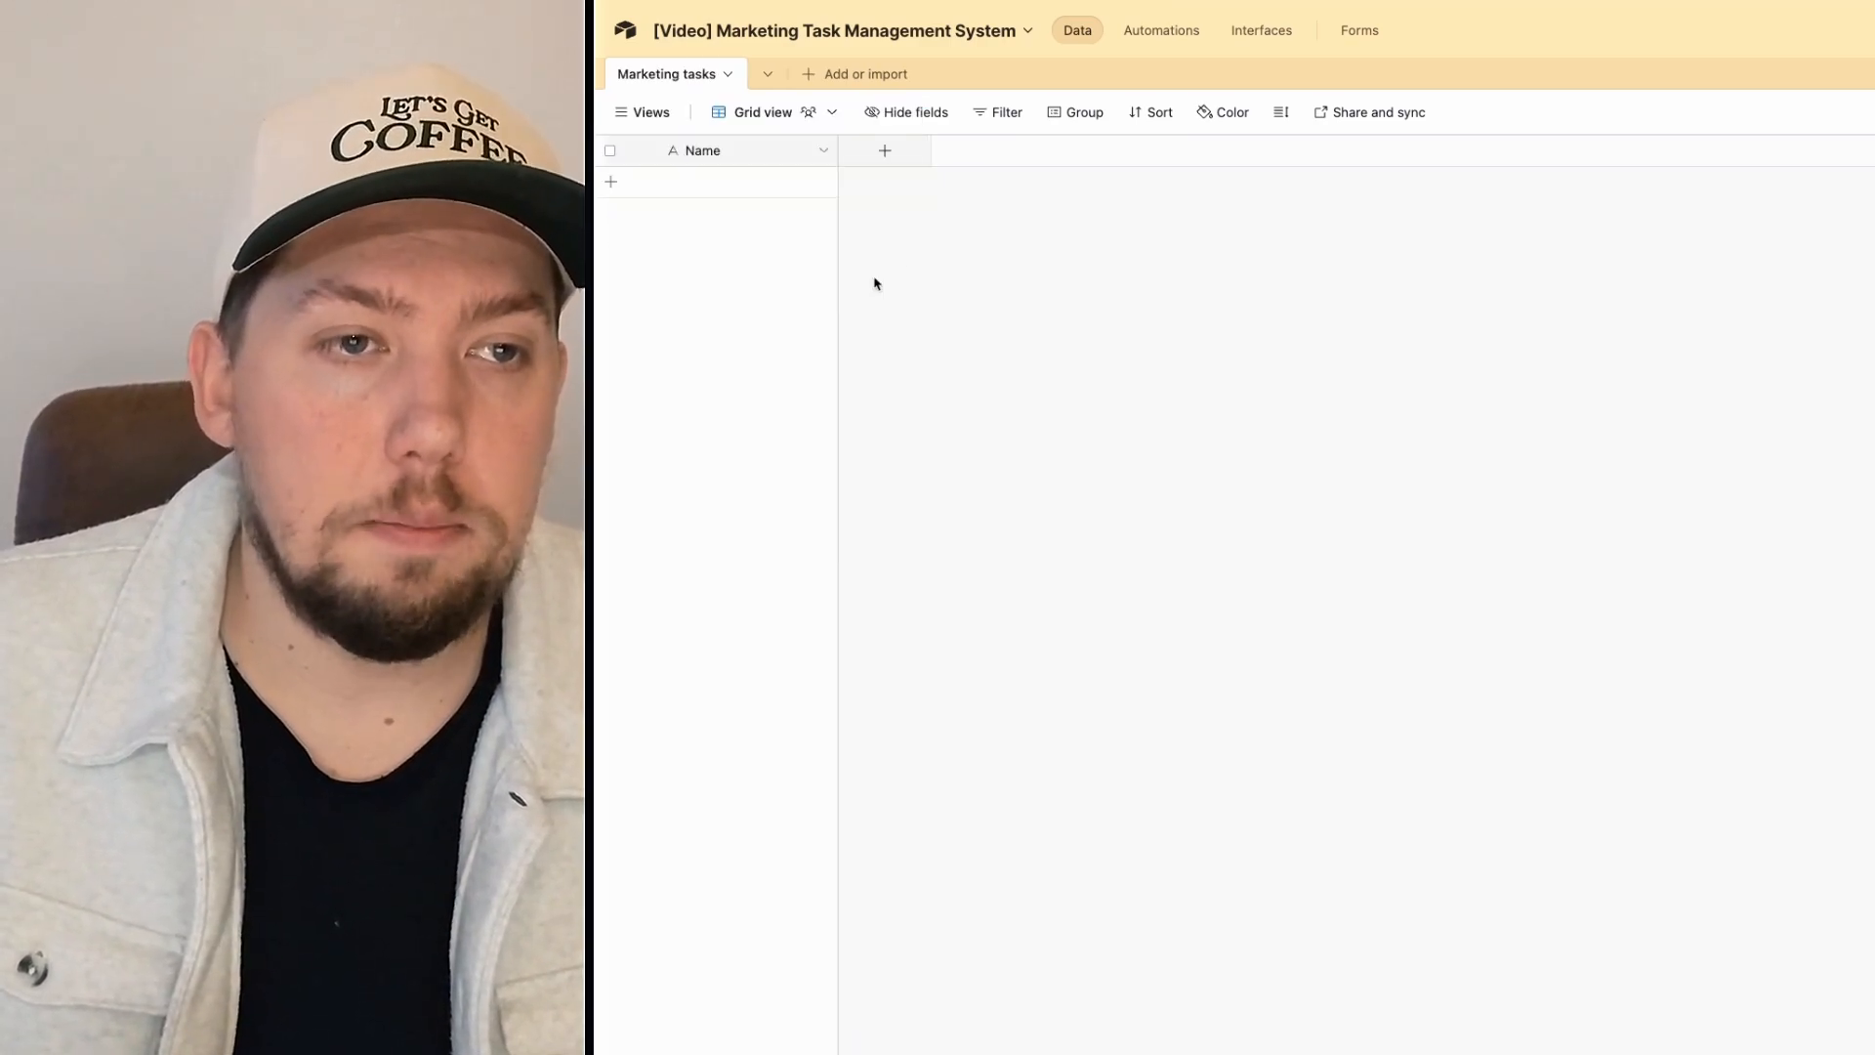
# Step: Rename the primary Name field to 'Task Name'
pyautogui.click(821, 150)
pyautogui.click(804, 192)
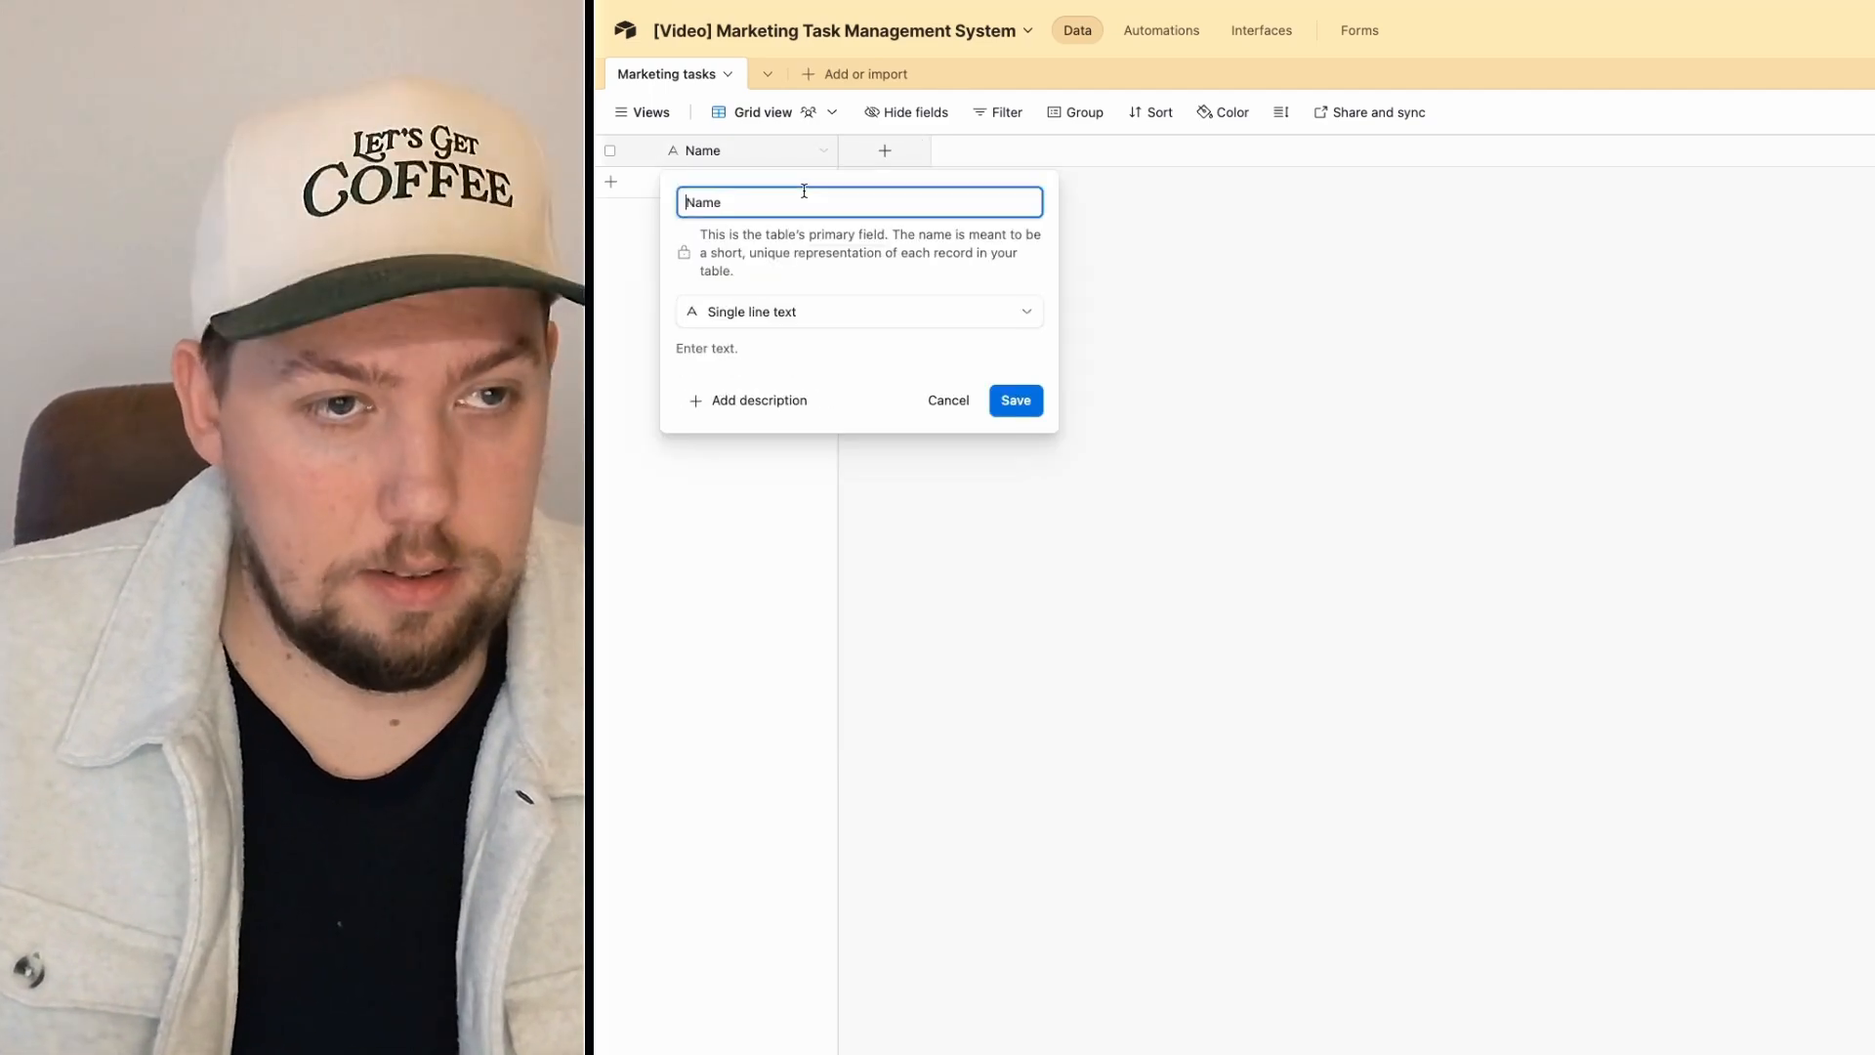
pyautogui.write('Task')
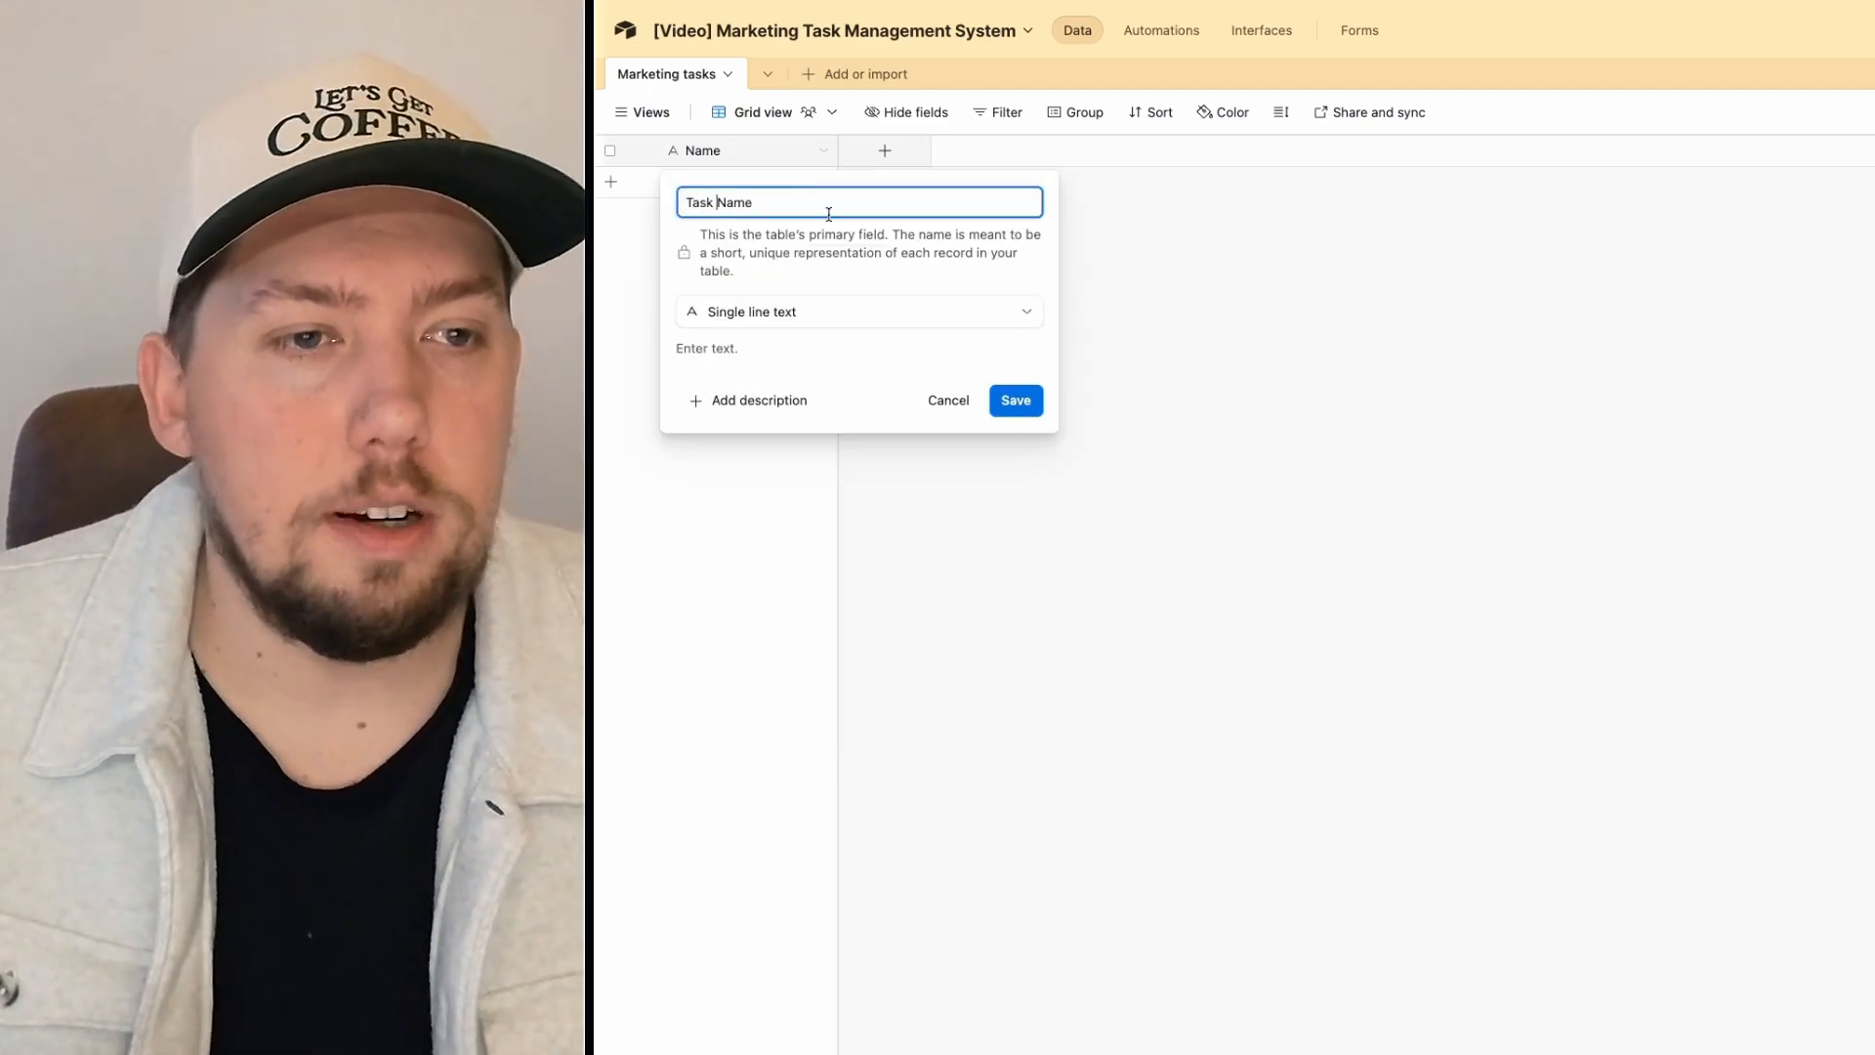
pyautogui.click(1013, 410)
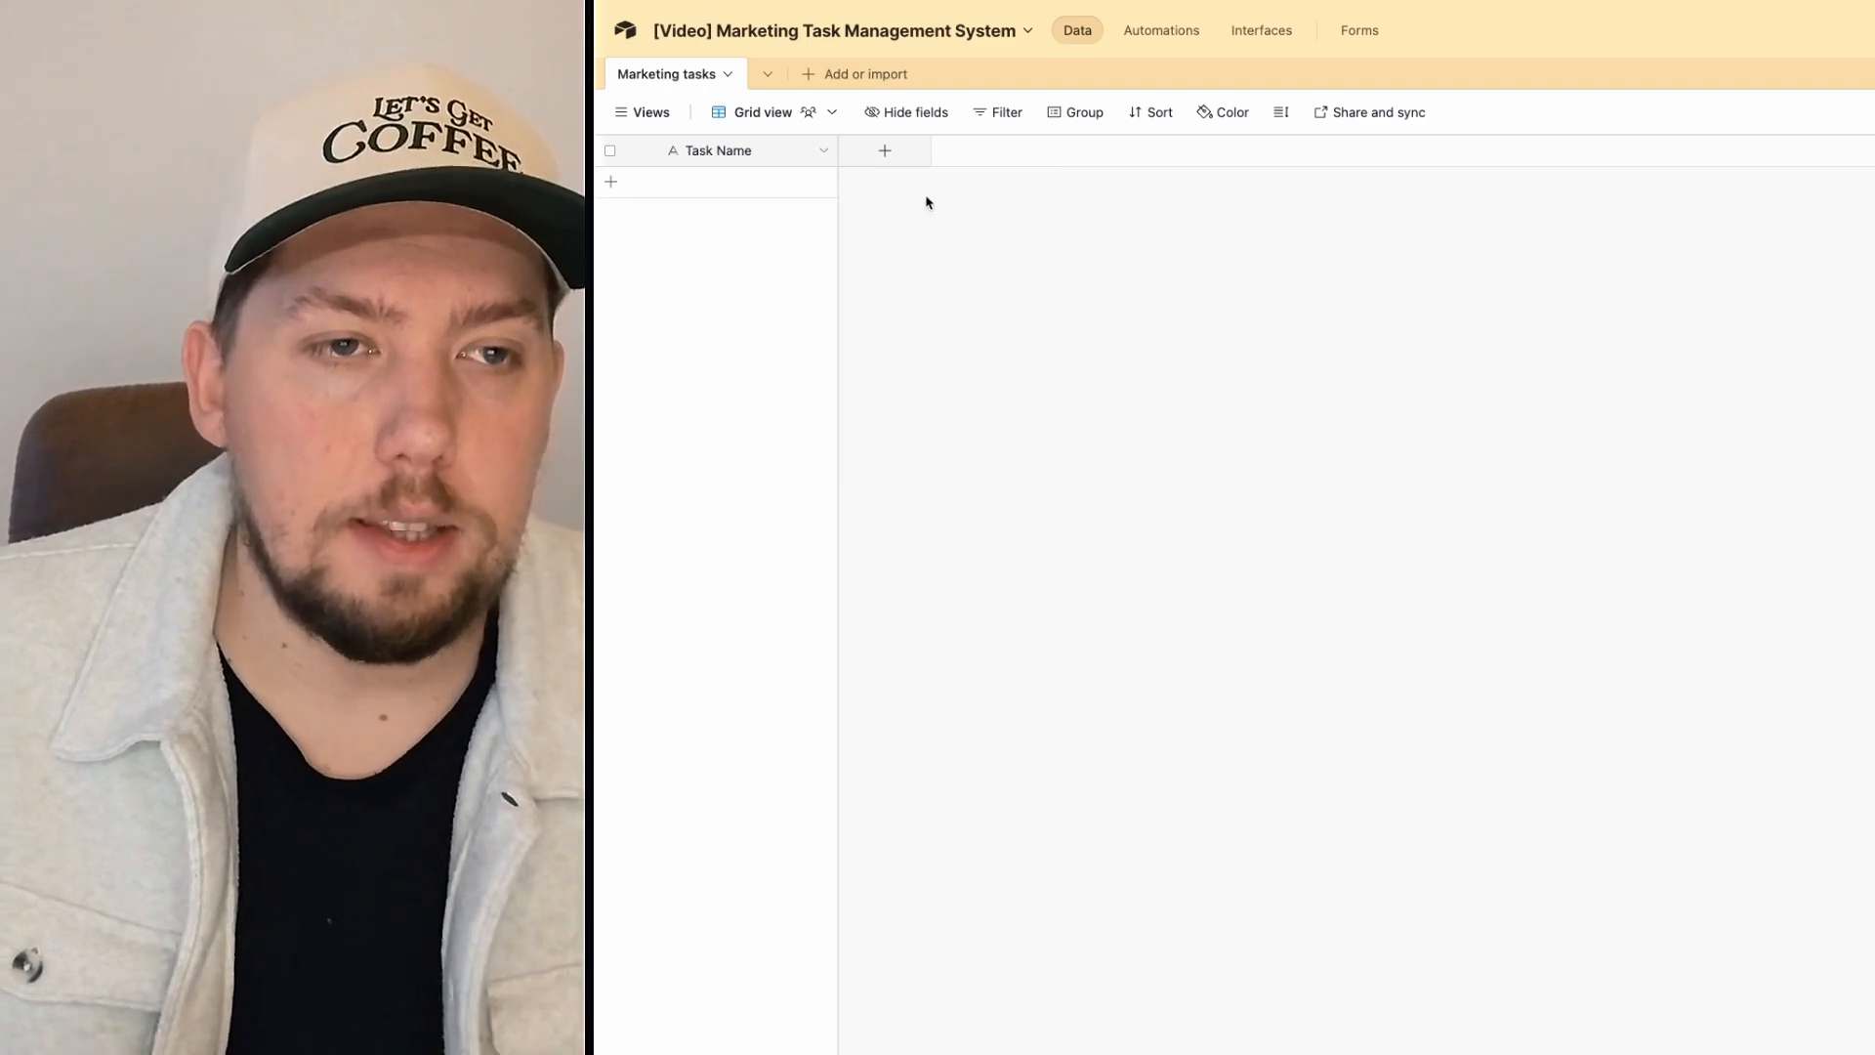
pyautogui.click(886, 151)
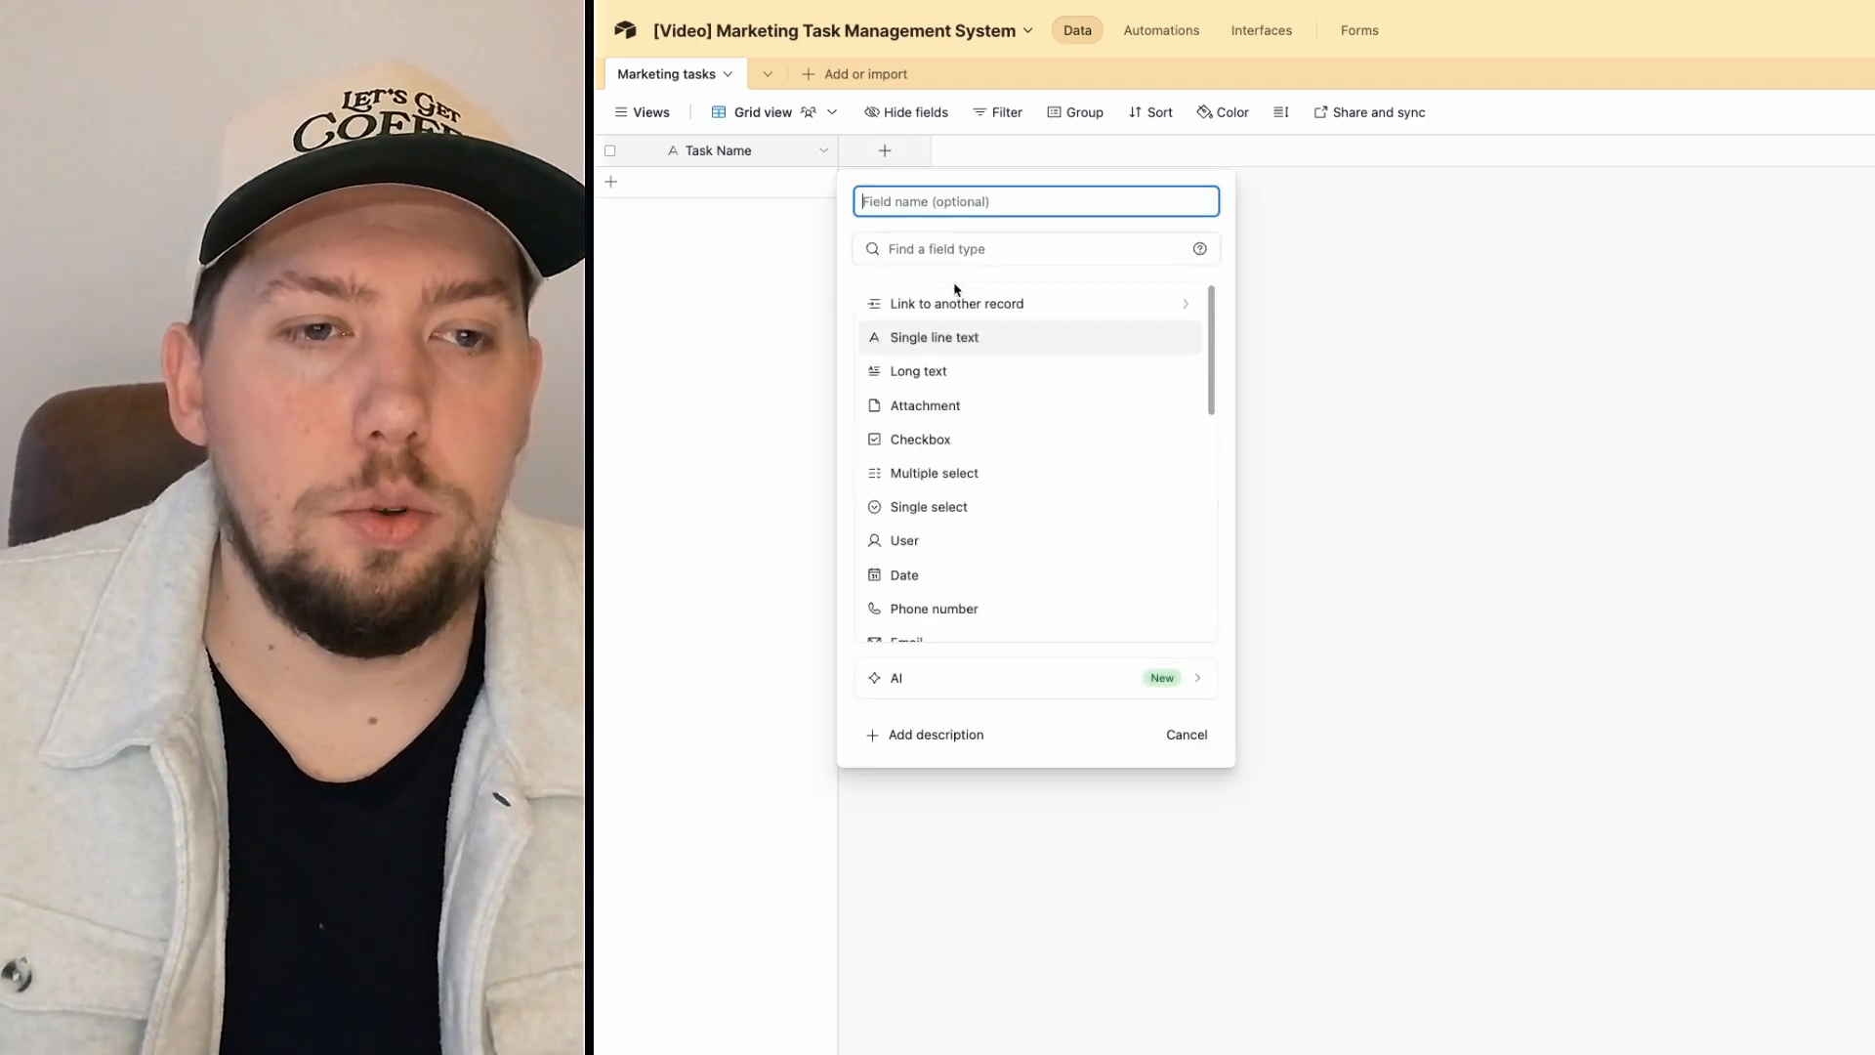
# Step: Create a Notes long-text field with rich text formatting enabled
pyautogui.click(900, 370)
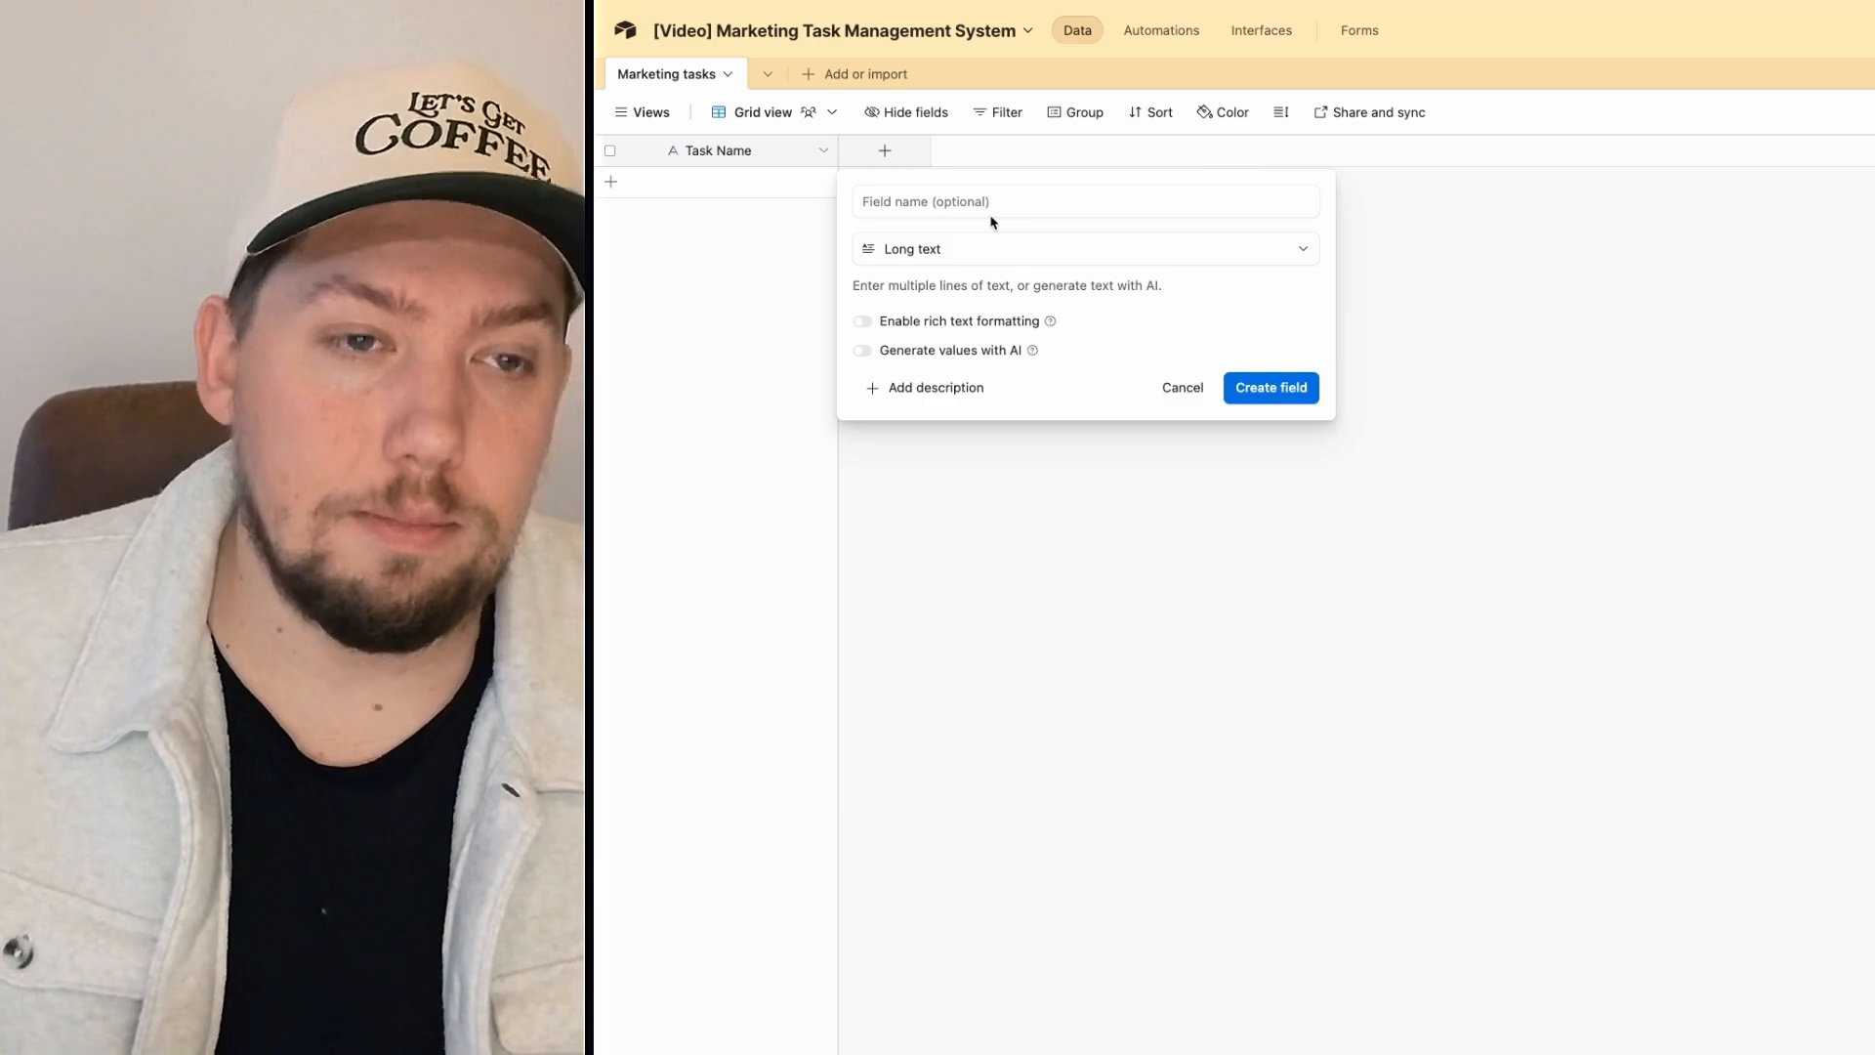
pyautogui.click(864, 322)
pyautogui.click(1265, 393)
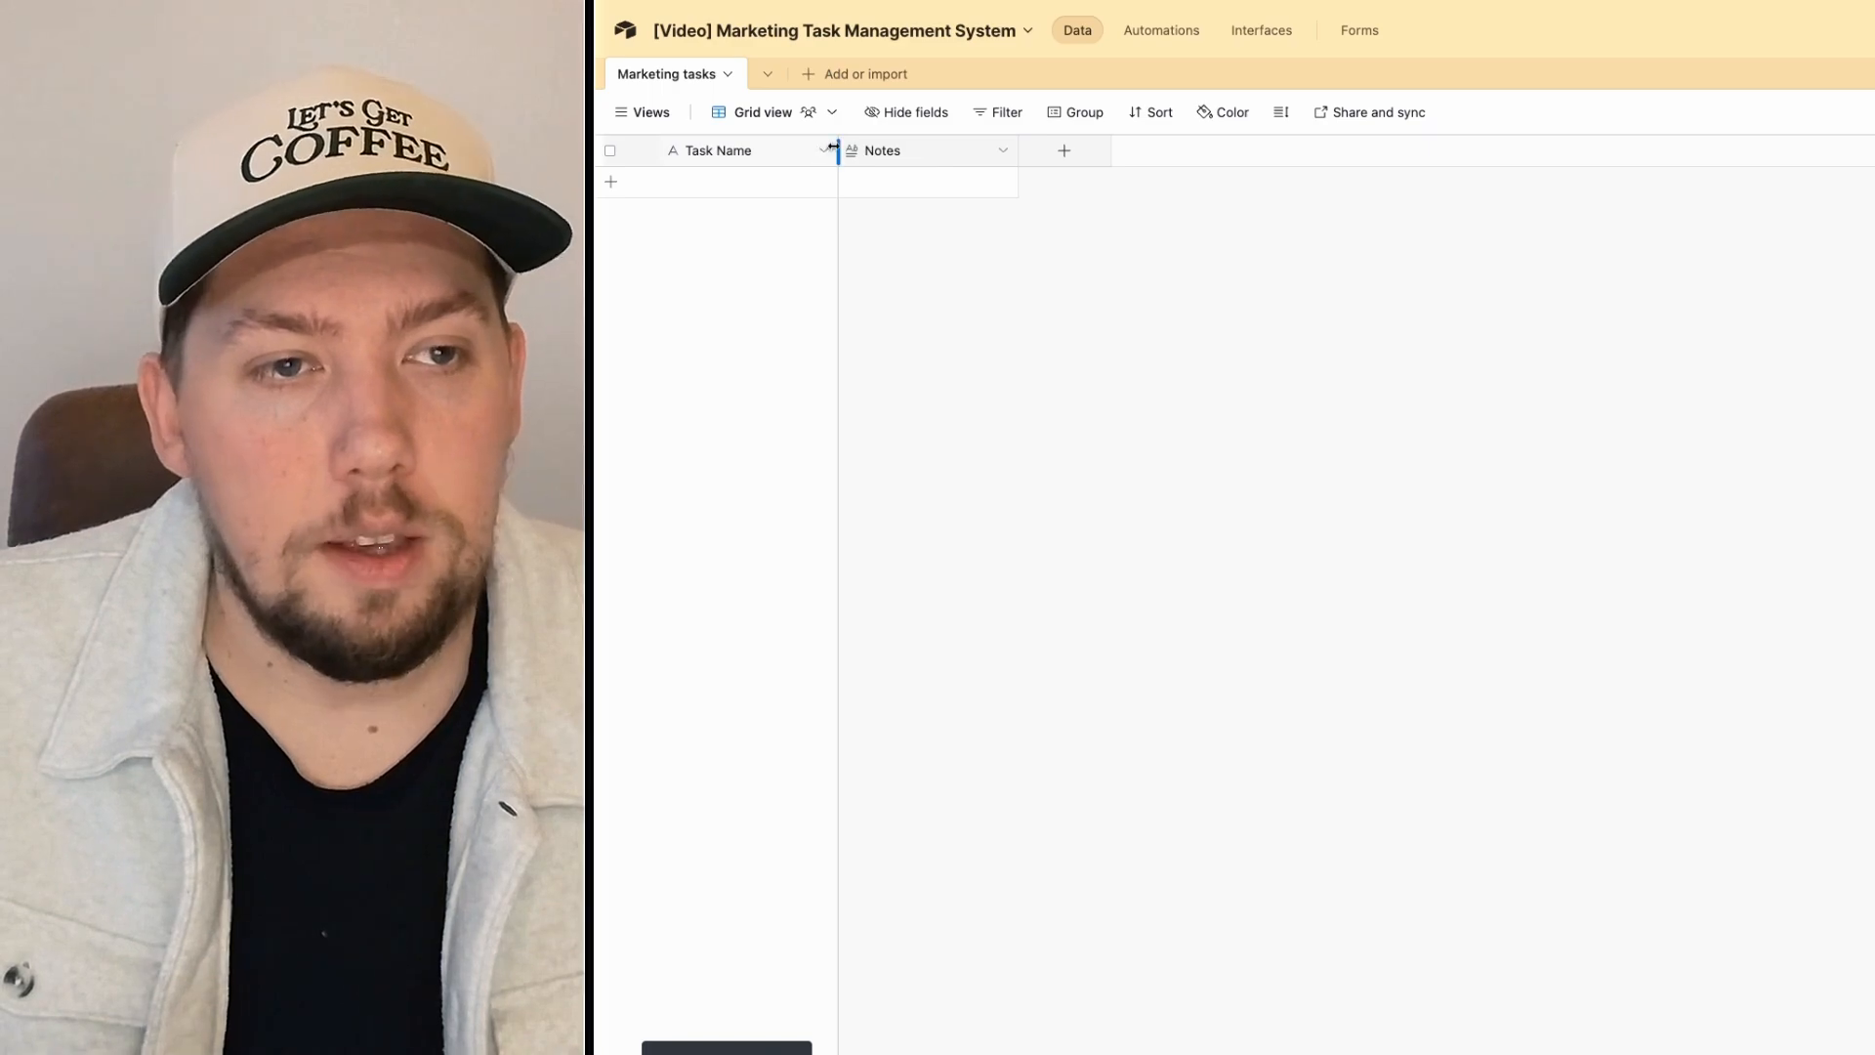
# Step: Widen the Task Name and Notes columns and set row height to Extra Tall
pyautogui.moveTo(837, 149); pyautogui.dragTo(923, 151)
pyautogui.moveTo(1101, 151); pyautogui.dragTo(1255, 150)
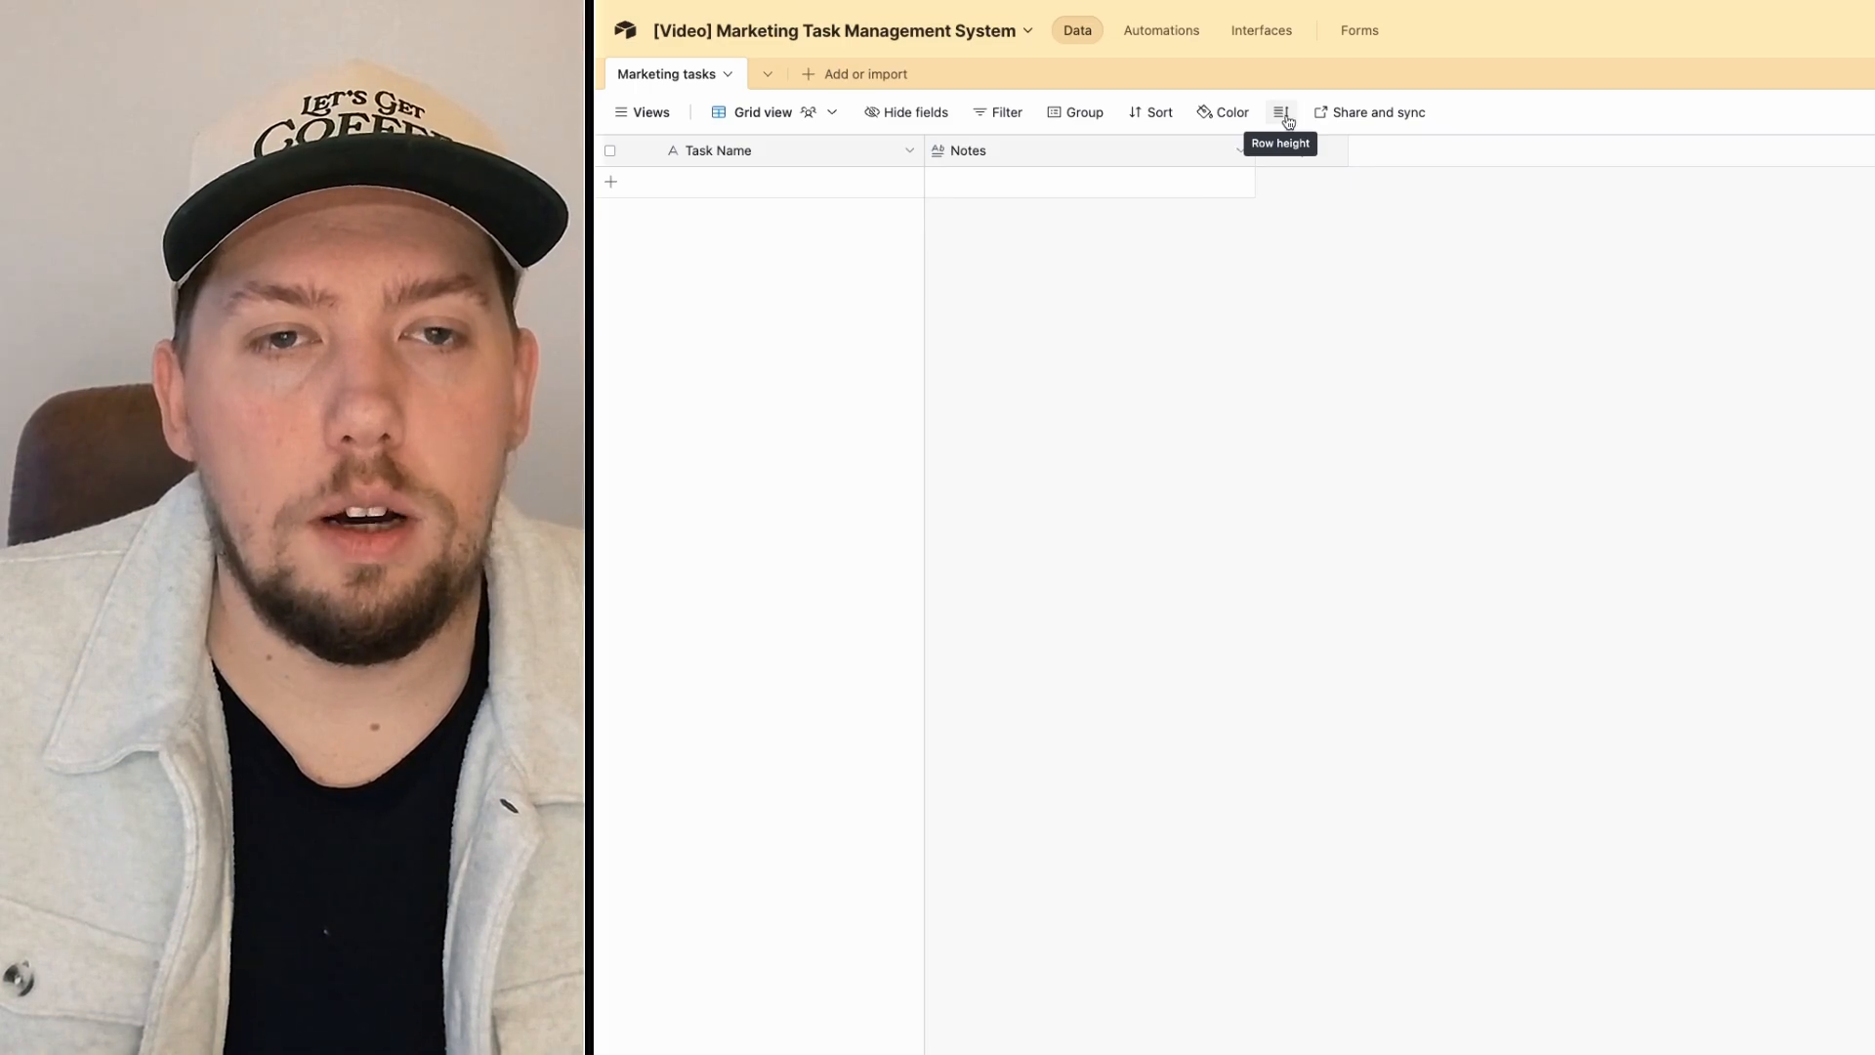
pyautogui.click(1287, 119)
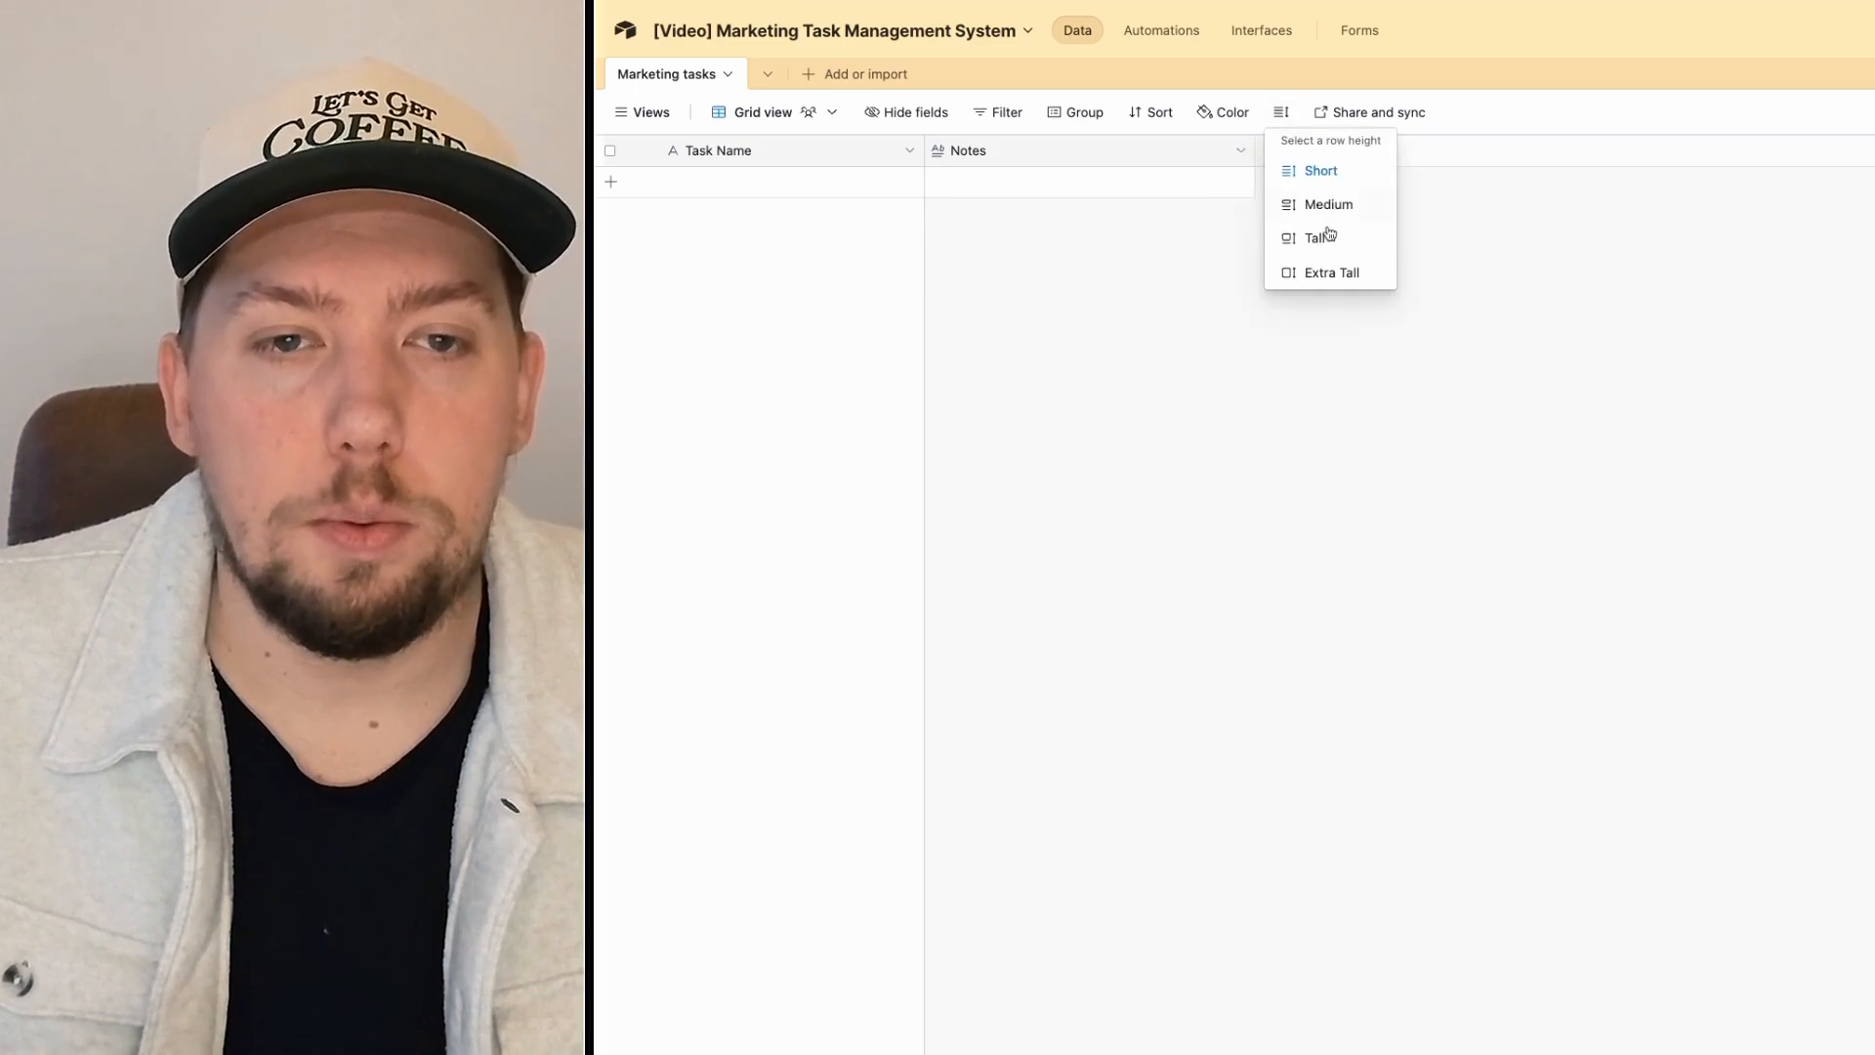
pyautogui.click(1311, 271)
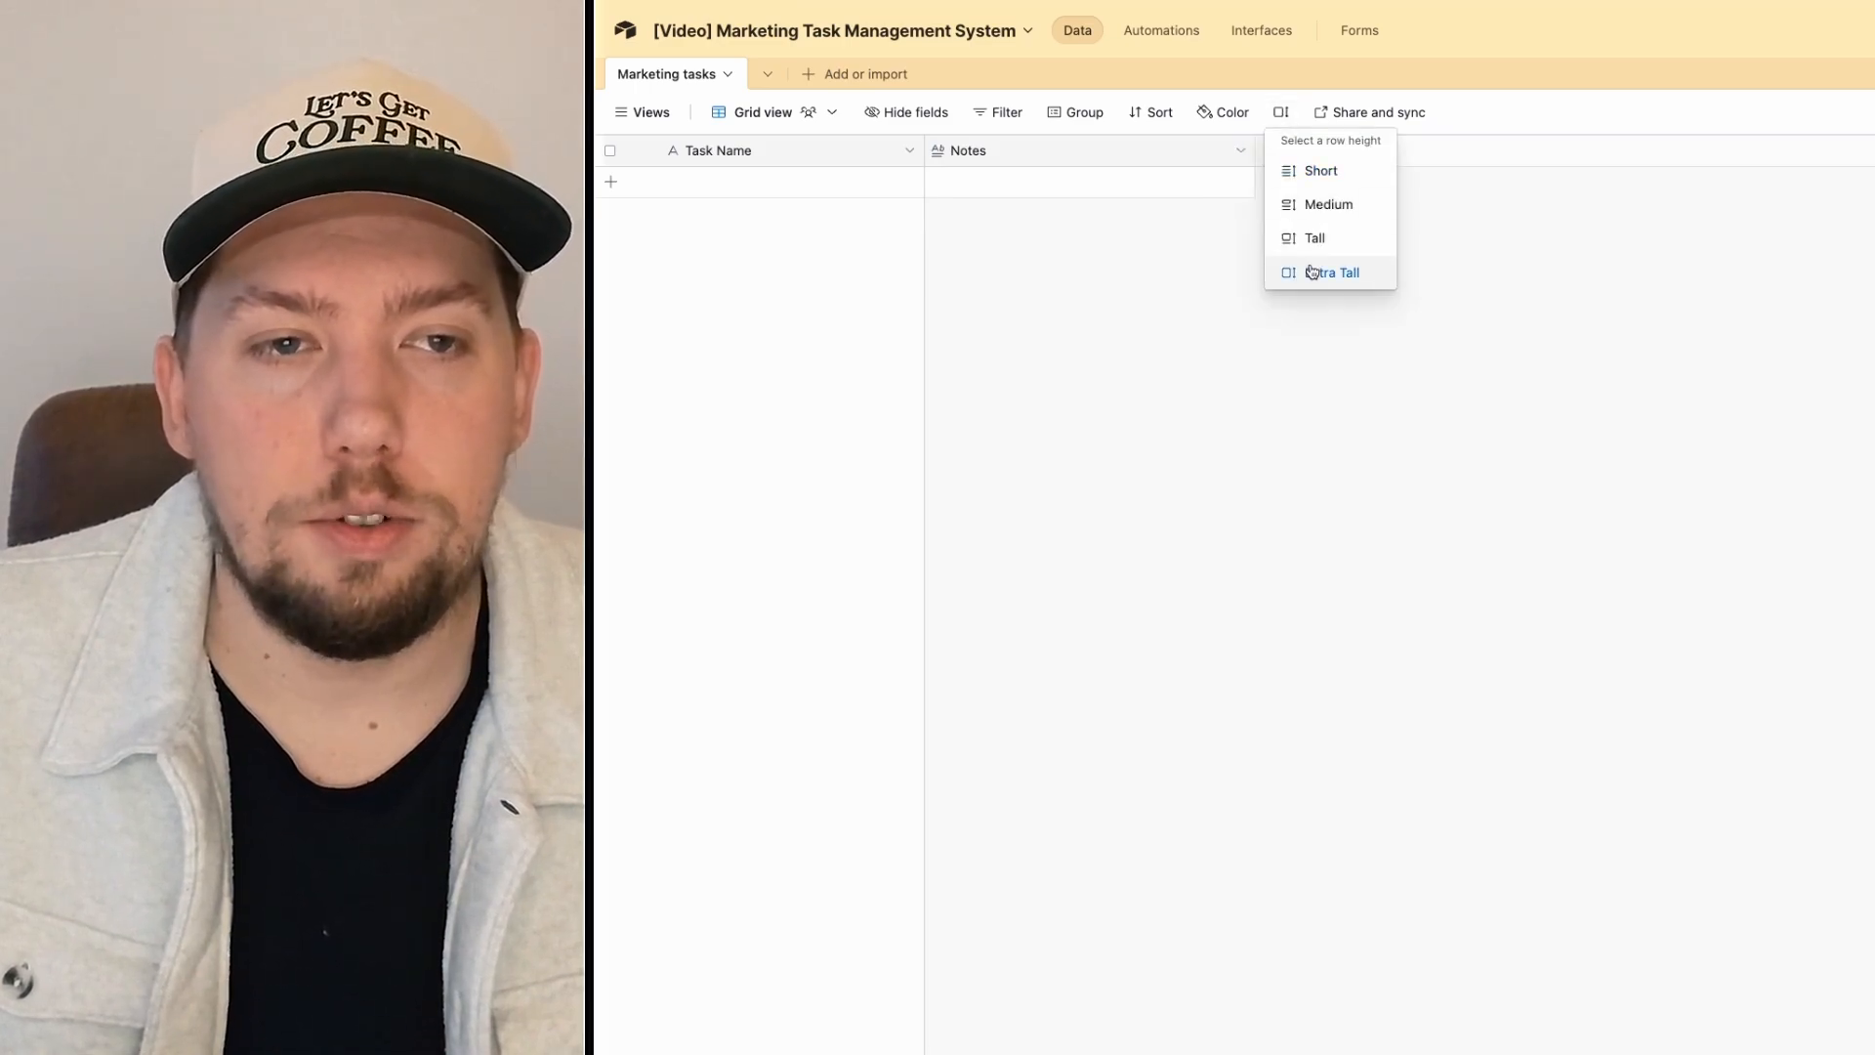
pyautogui.click(1222, 401)
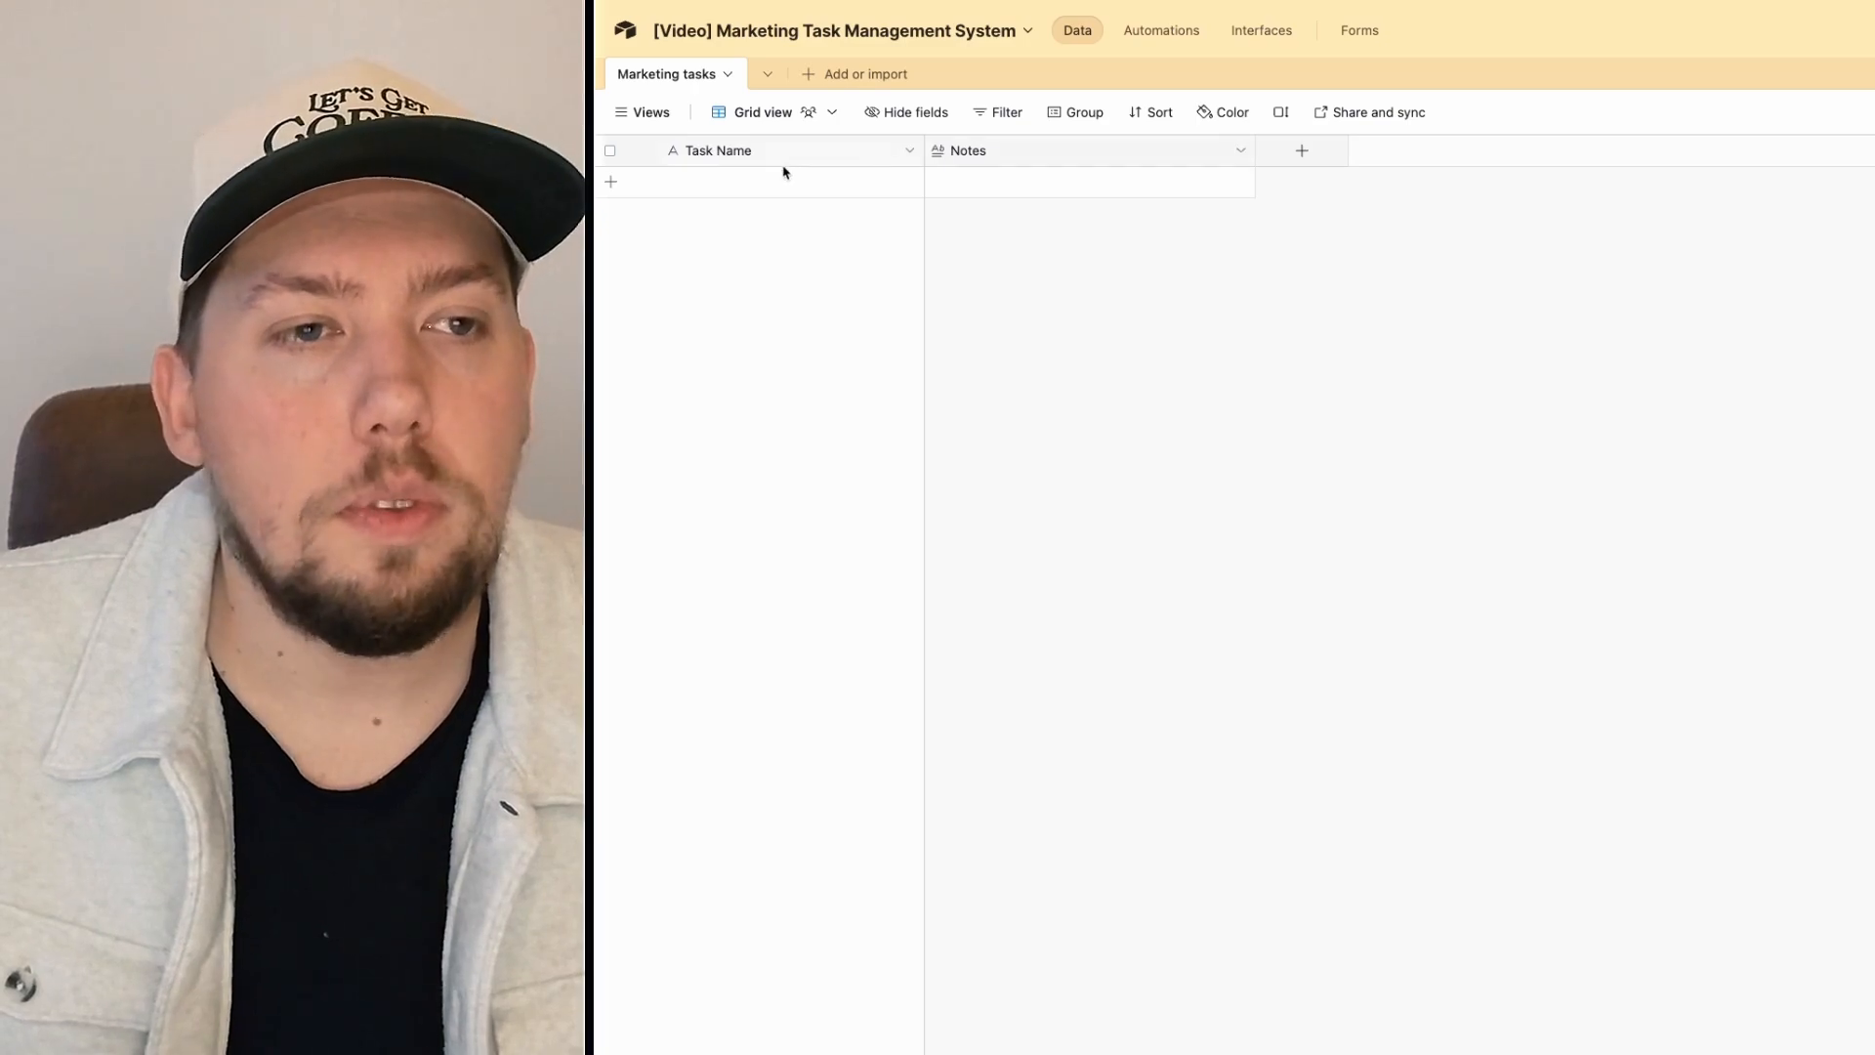
pyautogui.click(1315, 163)
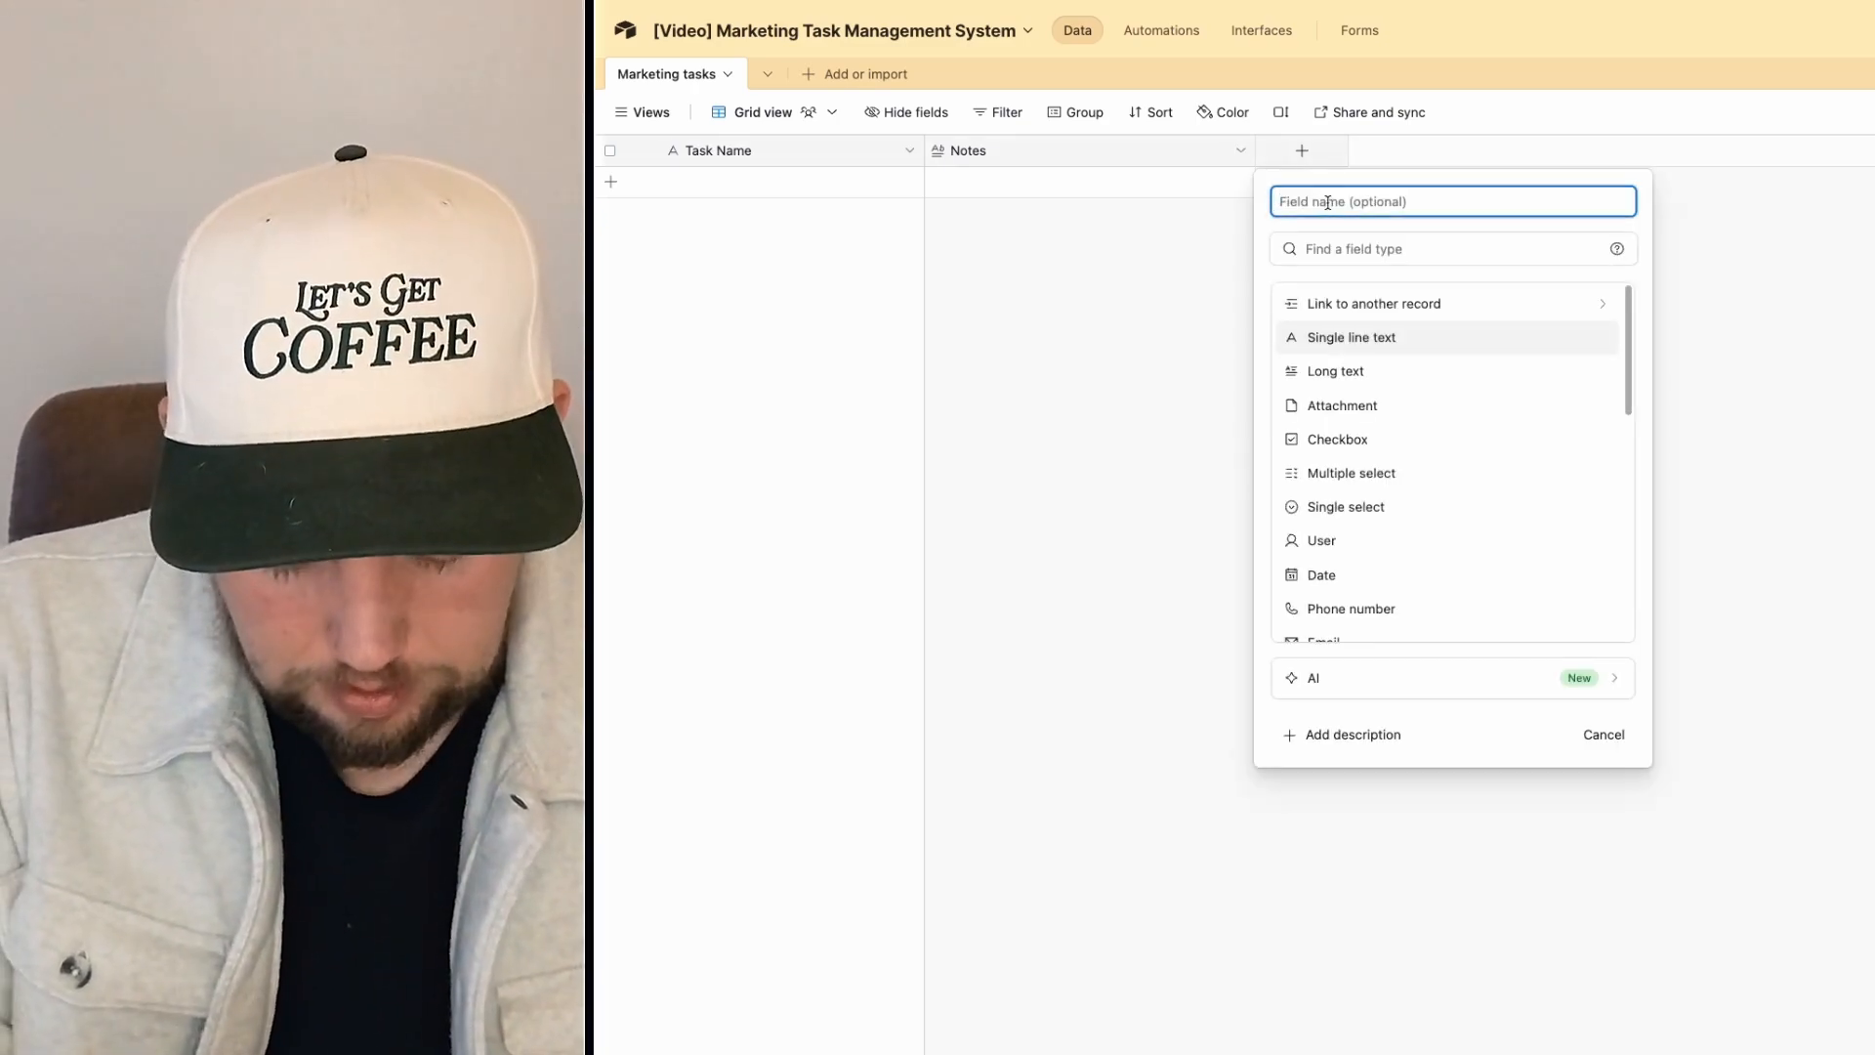
# Step: Create a field named 'Priority' of type Rating with a 5-star maximum
pyautogui.write('S')
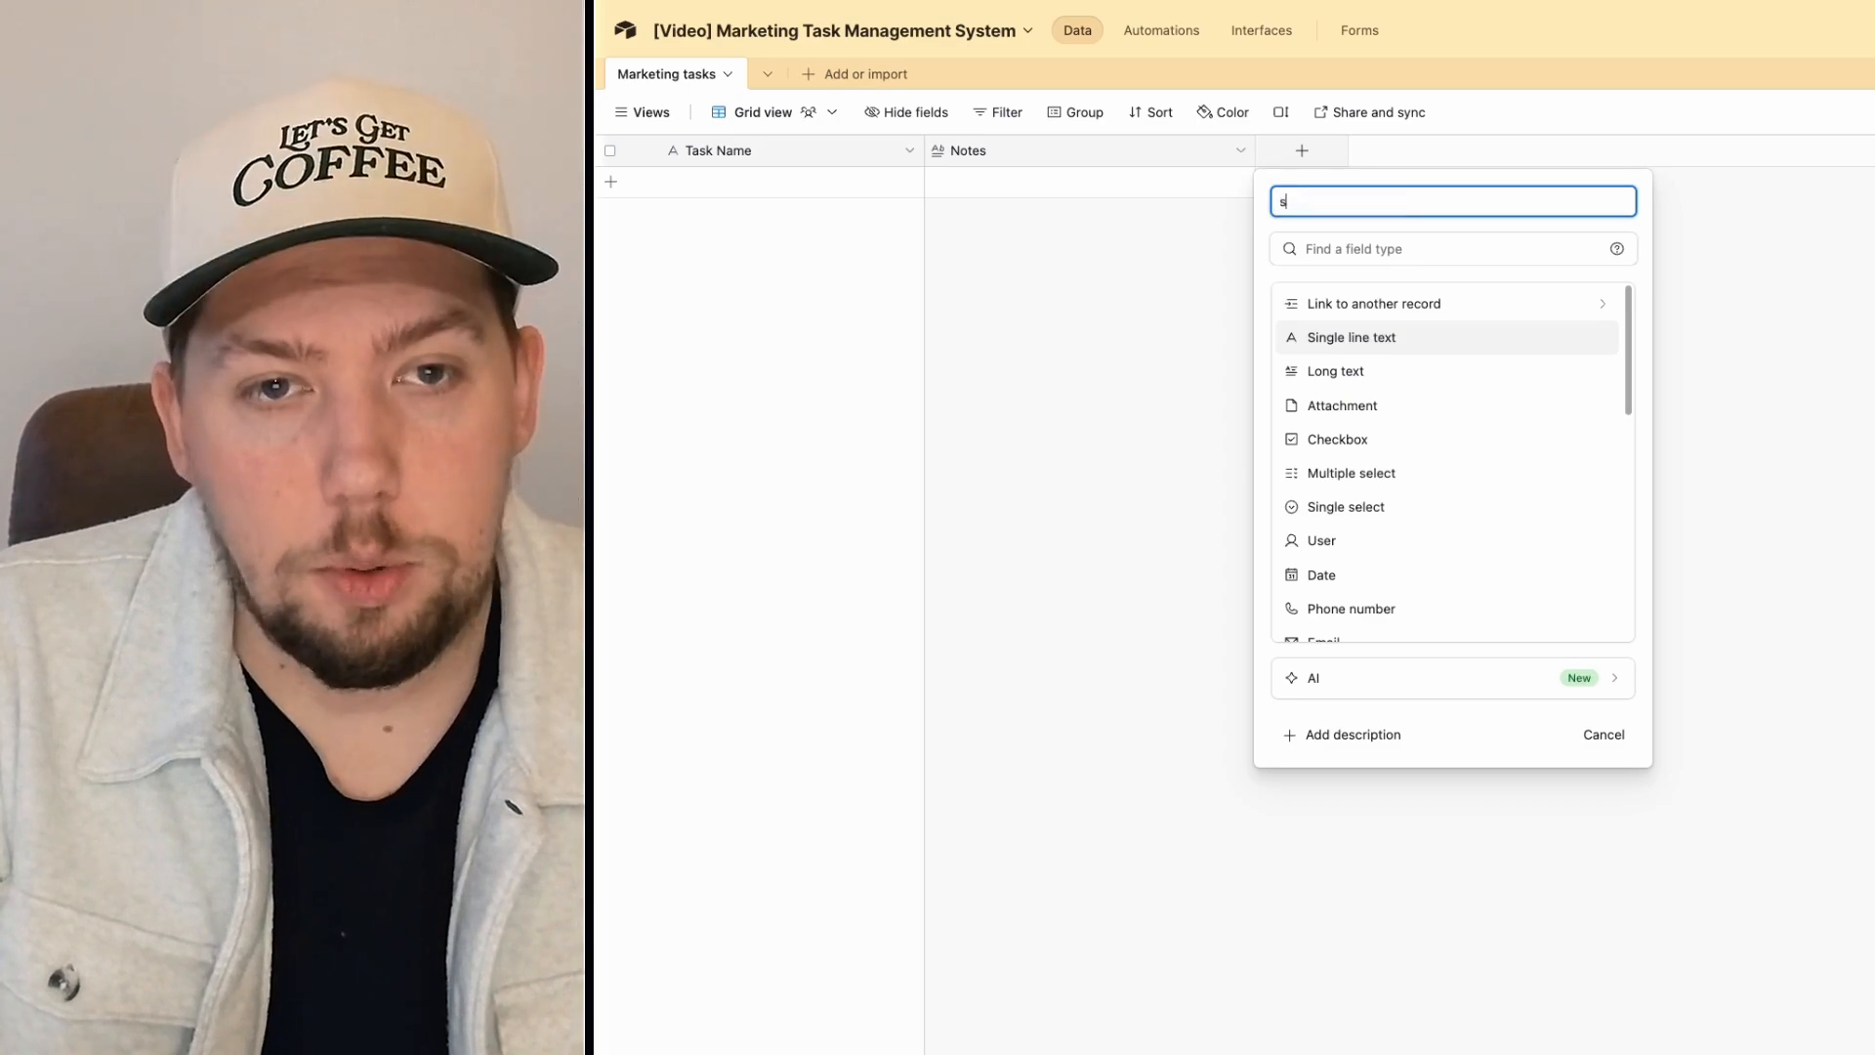
pyautogui.write('prior')
pyautogui.press('super+a')
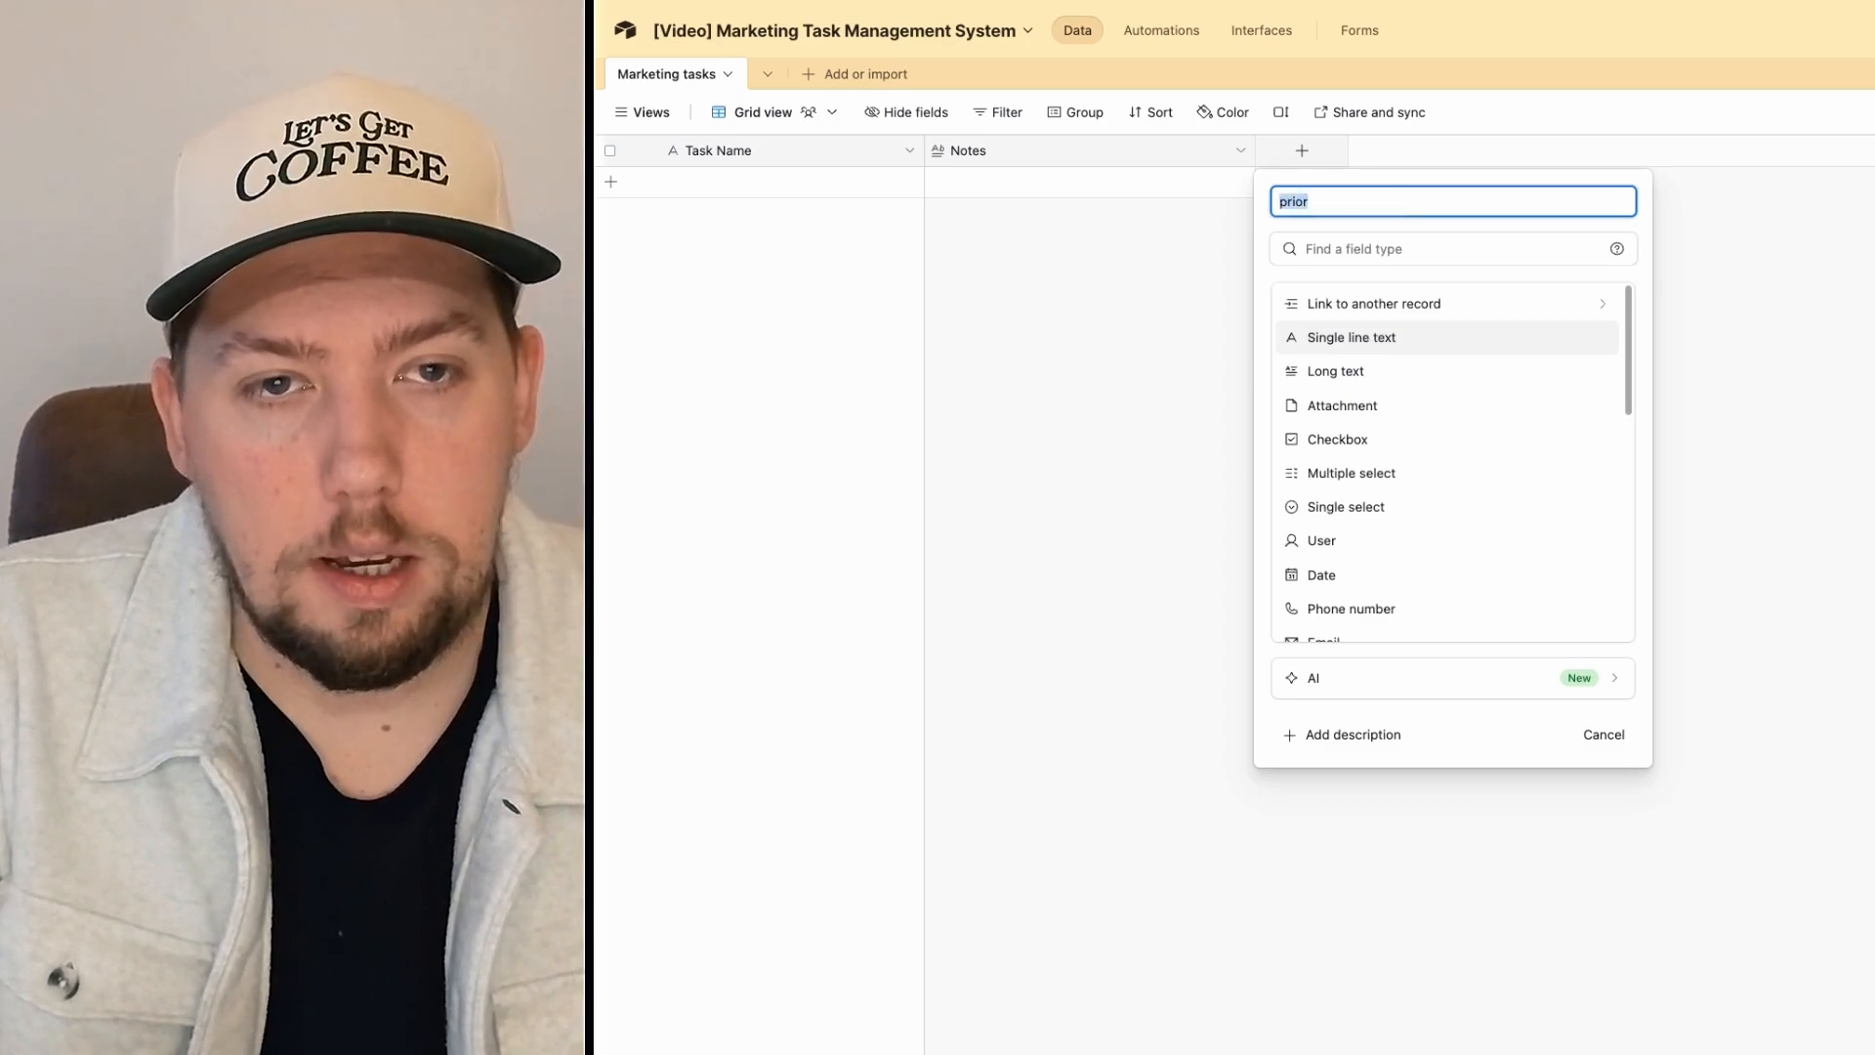
pyautogui.write('Pri')
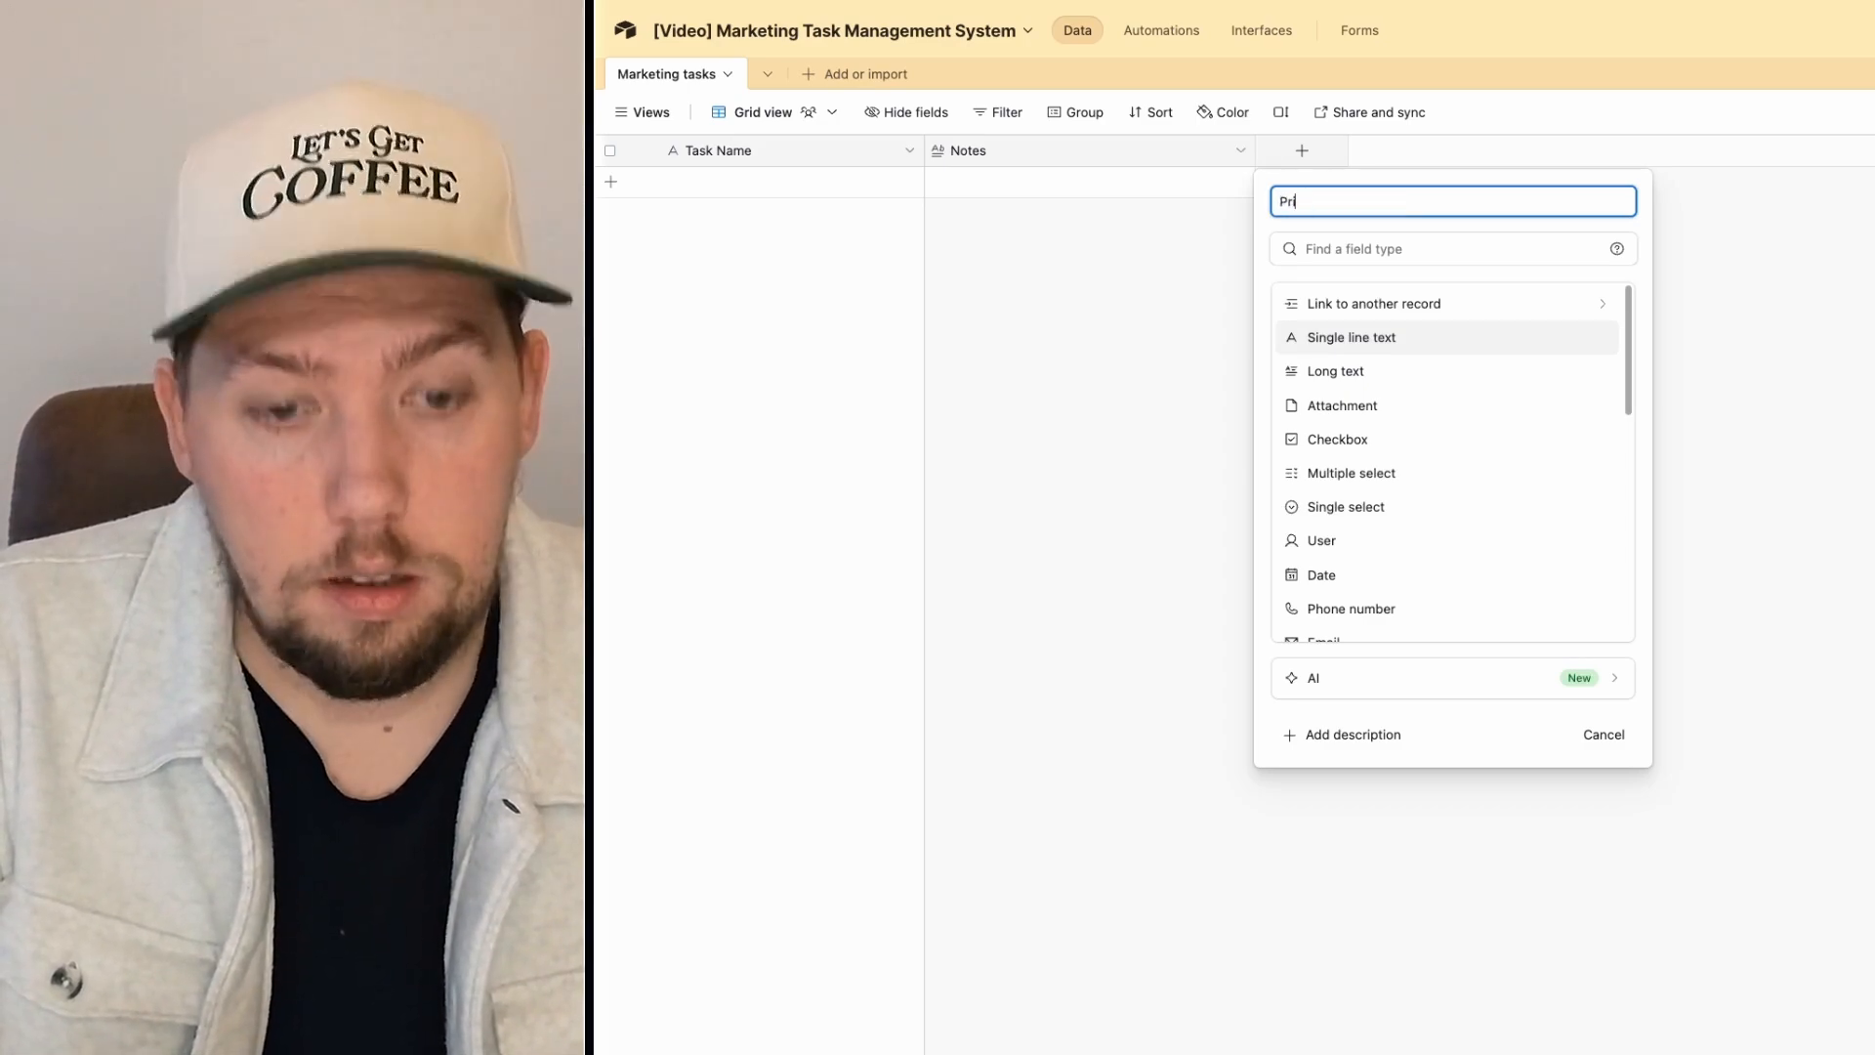
pyautogui.write('ority')
pyautogui.press('Tab')
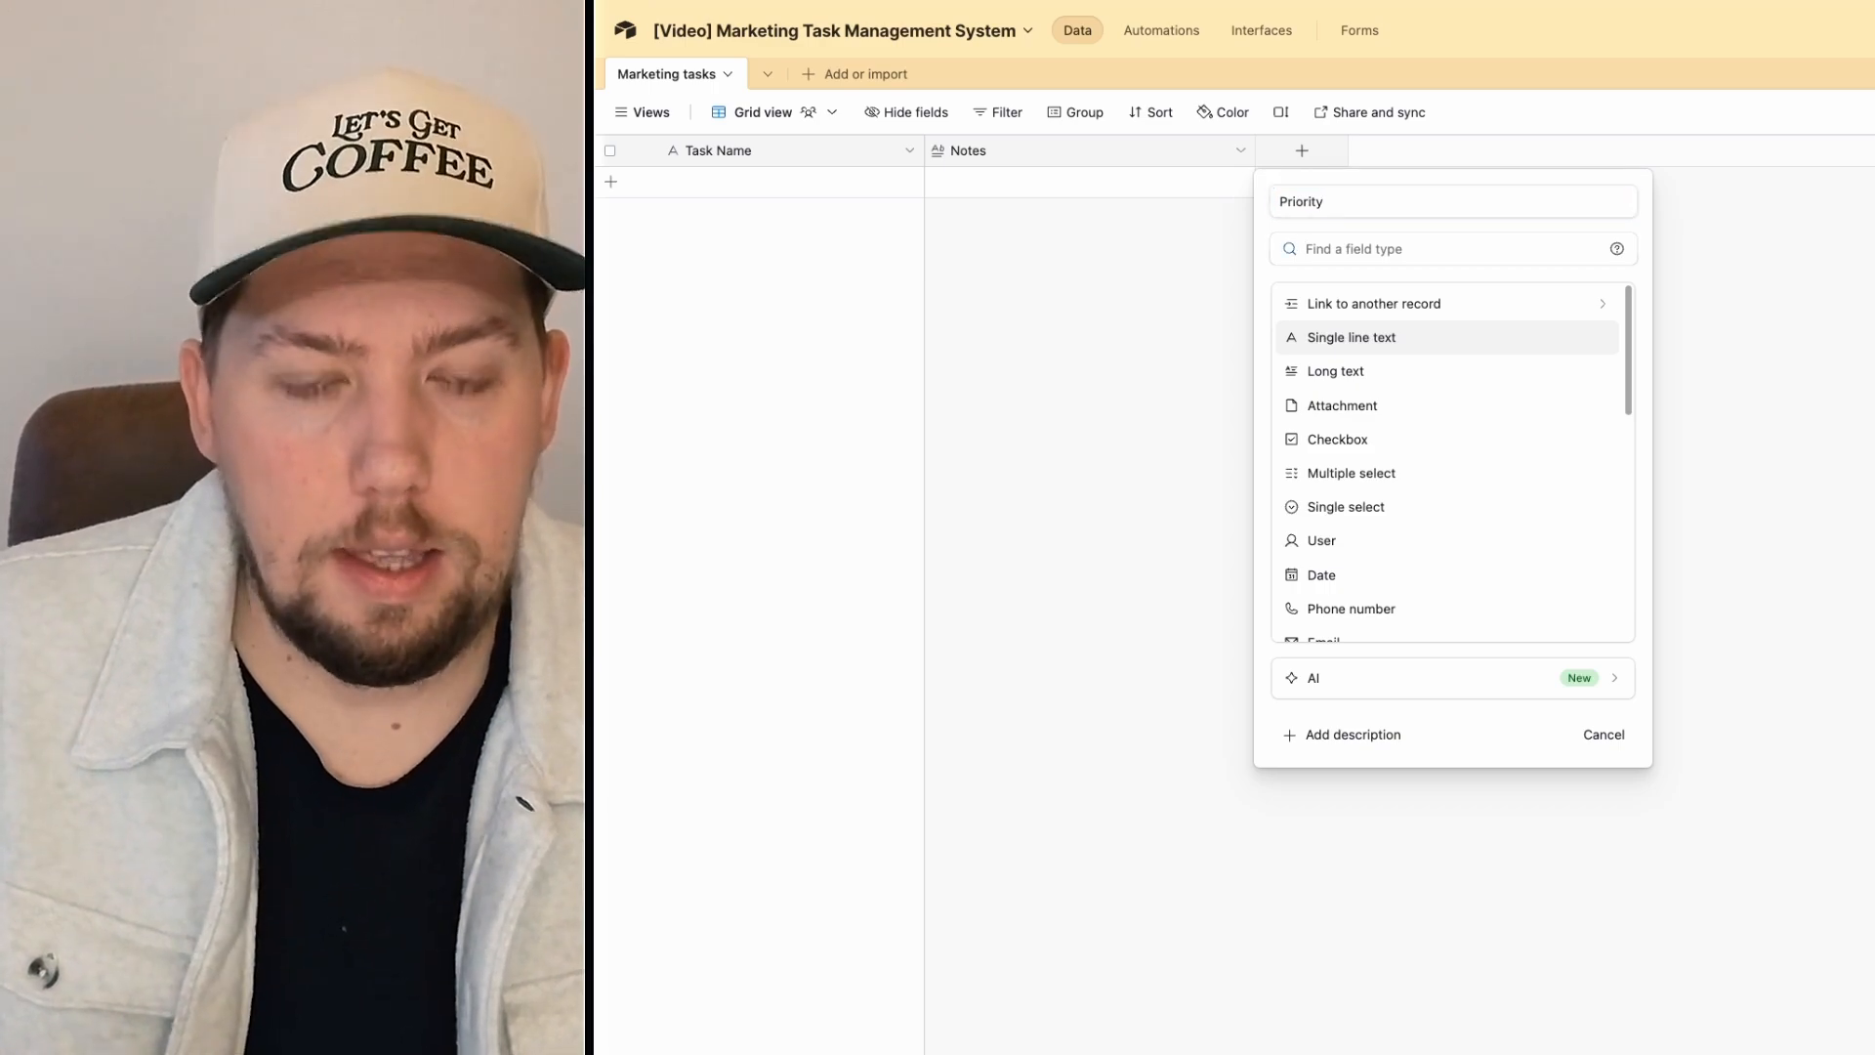
pyautogui.write('rat')
pyautogui.click(1332, 309)
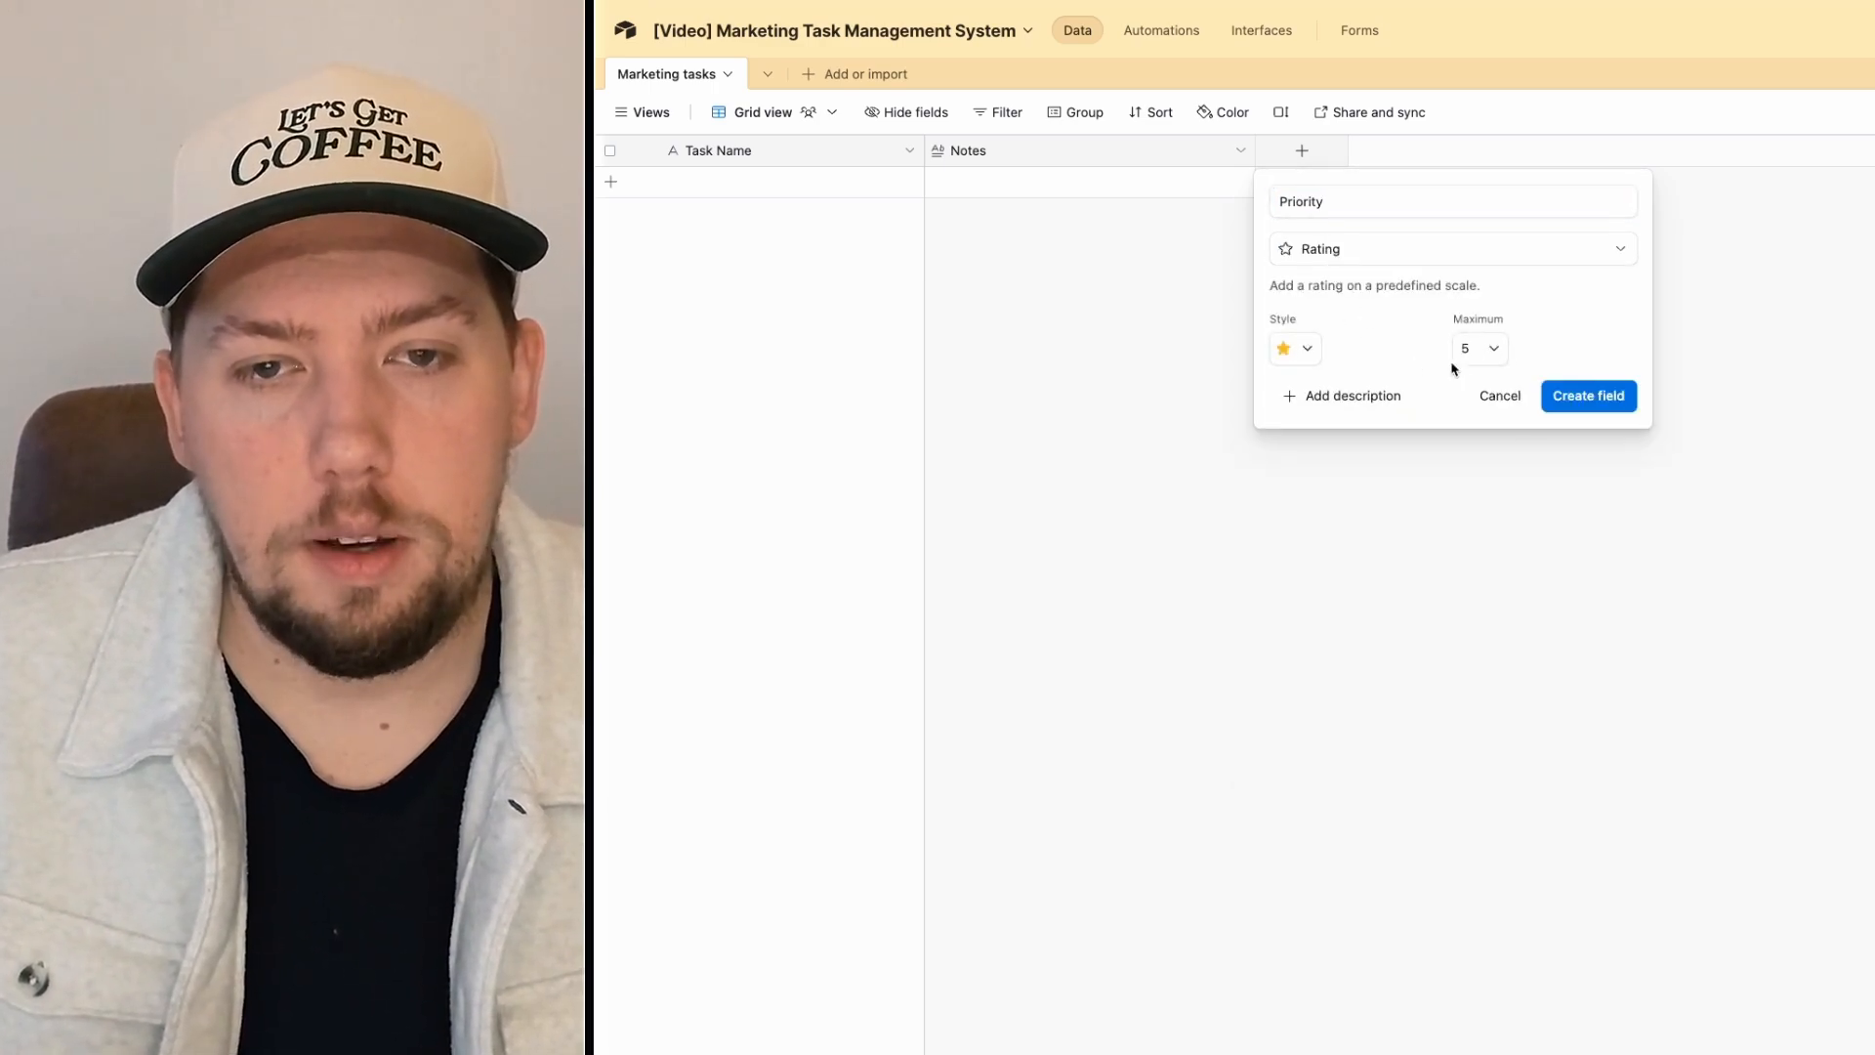
pyautogui.click(1621, 397)
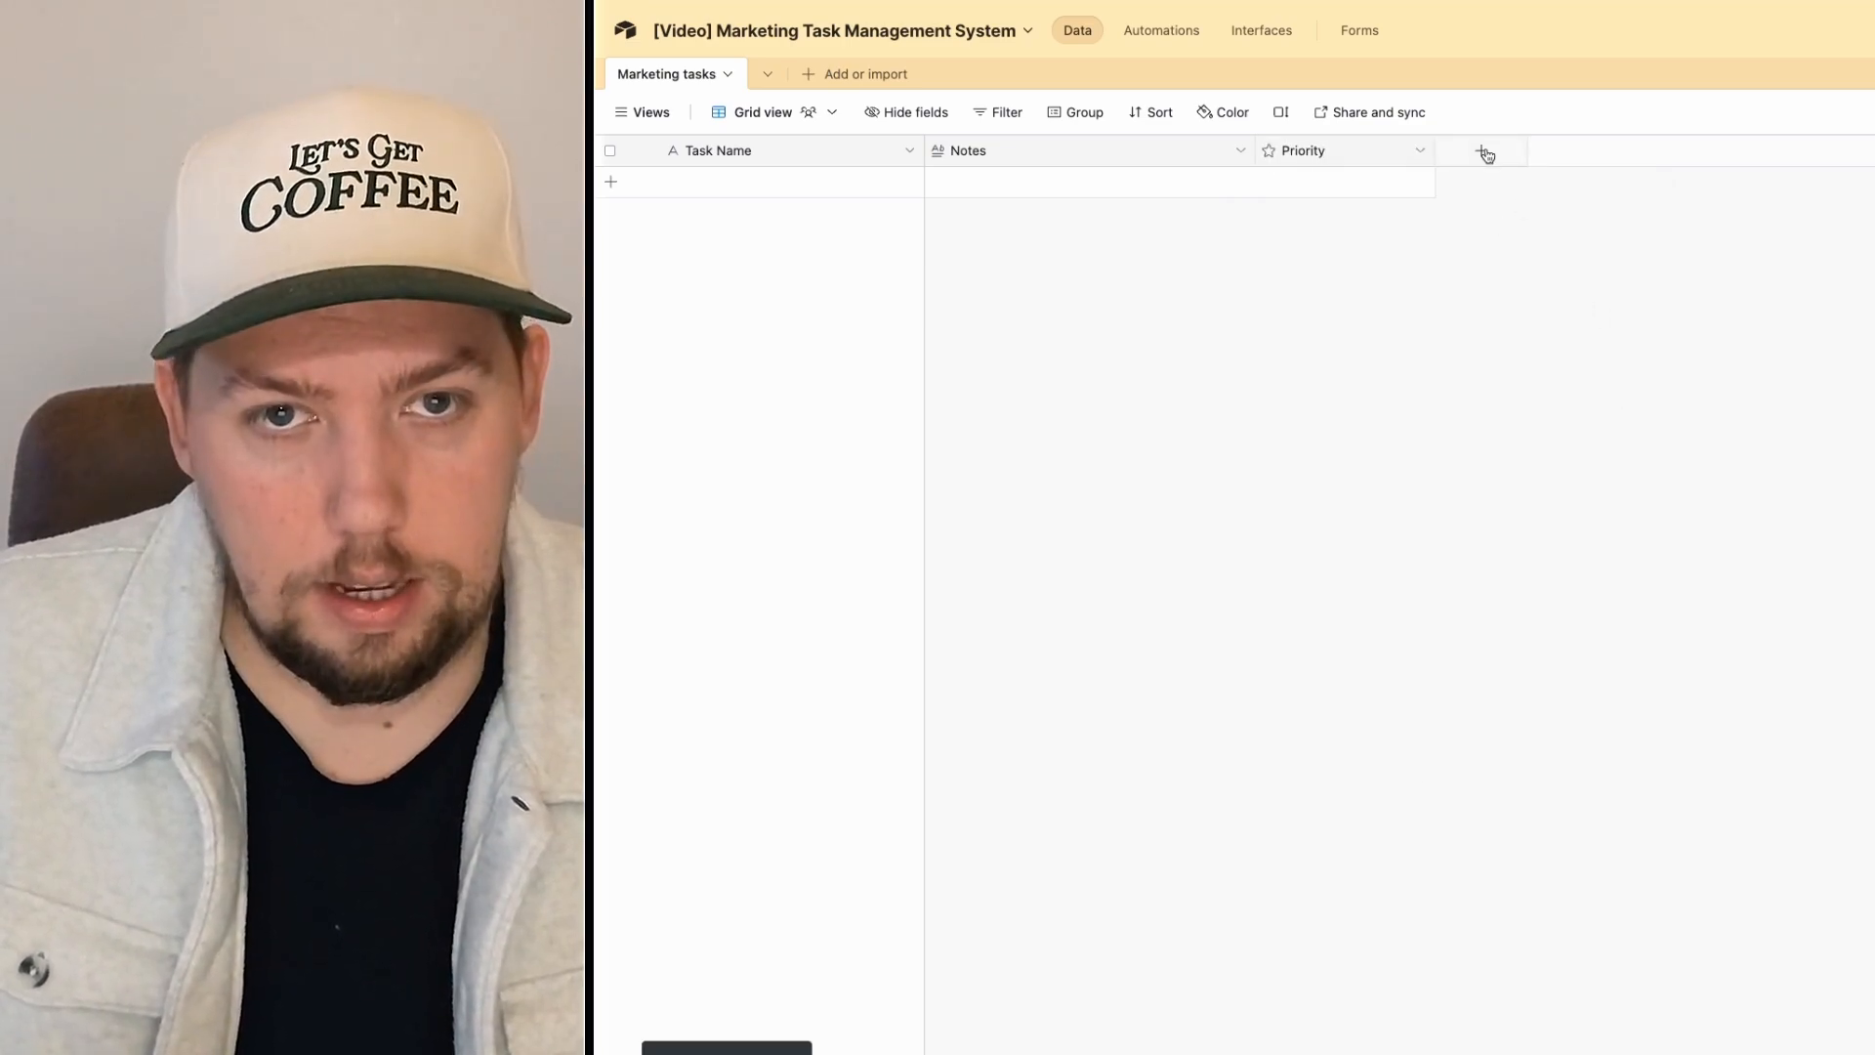
pyautogui.click(1484, 153)
# Step: Create a 'Due Date' field of type Date
pyautogui.write('Due D')
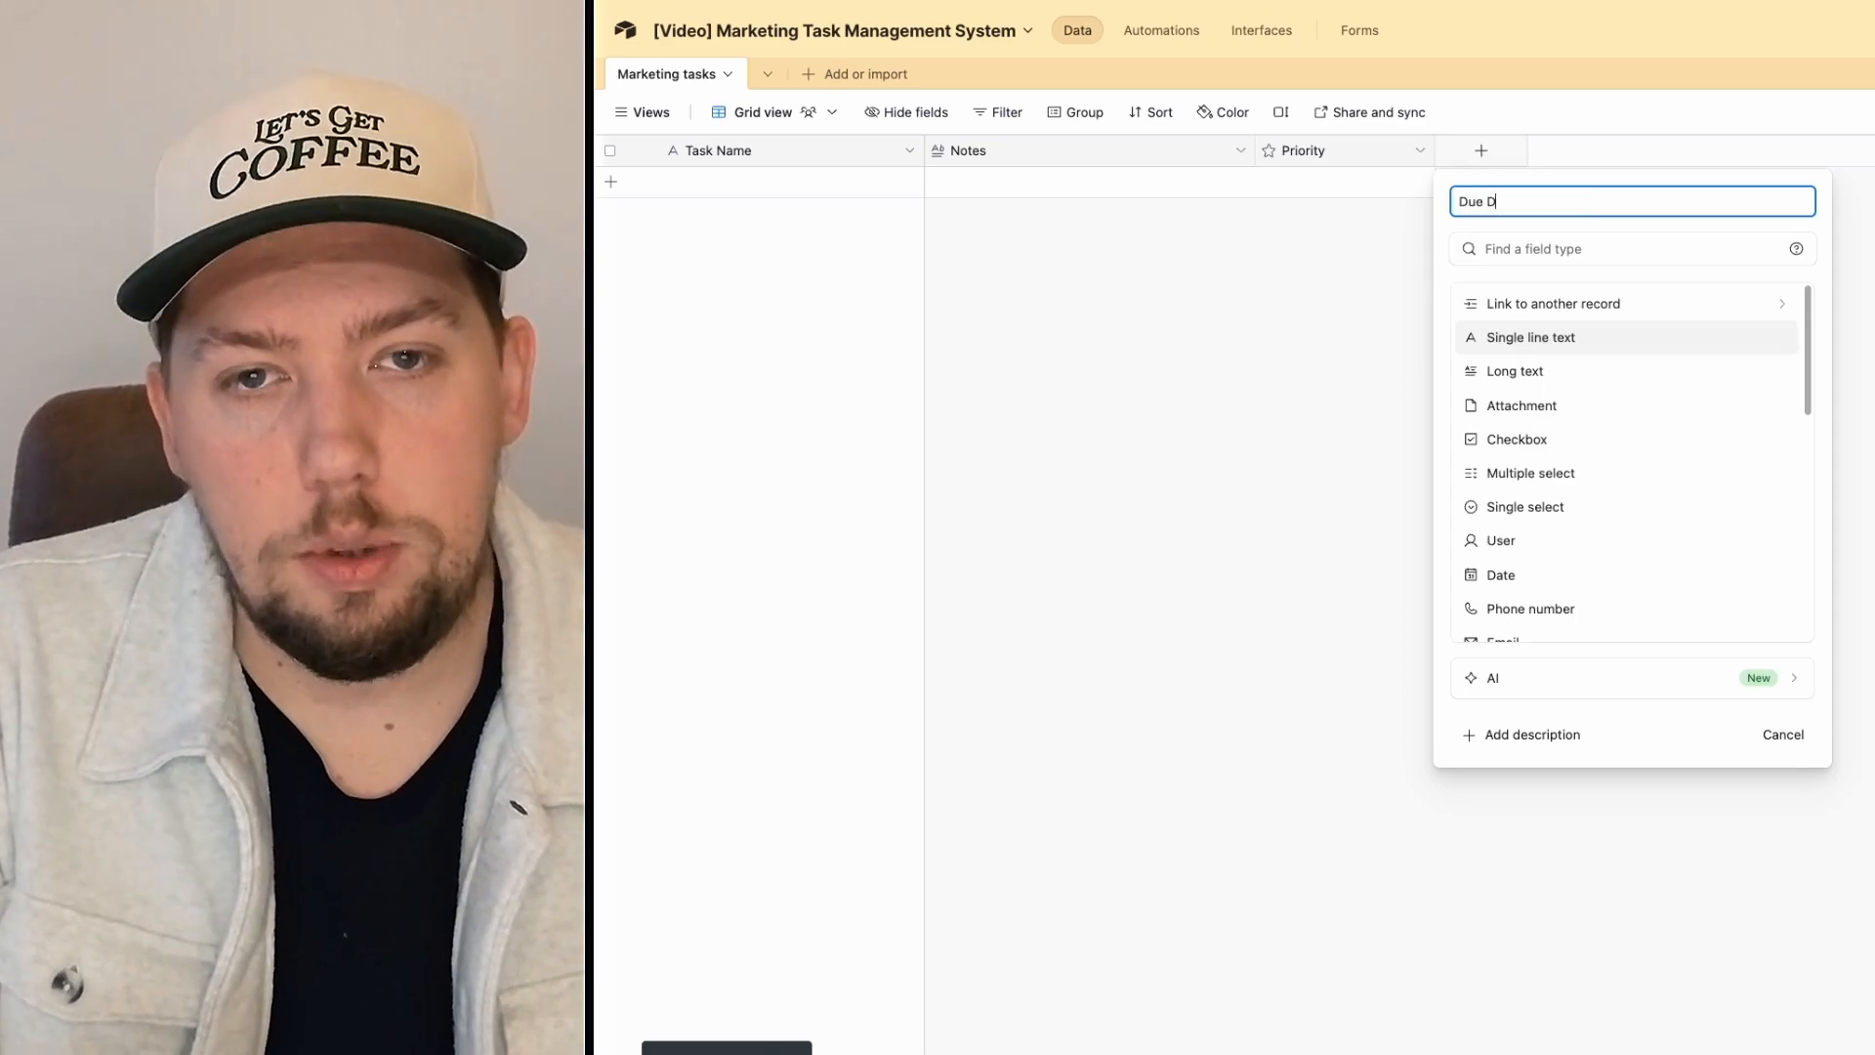
pyautogui.write('dat')
pyautogui.click(1499, 302)
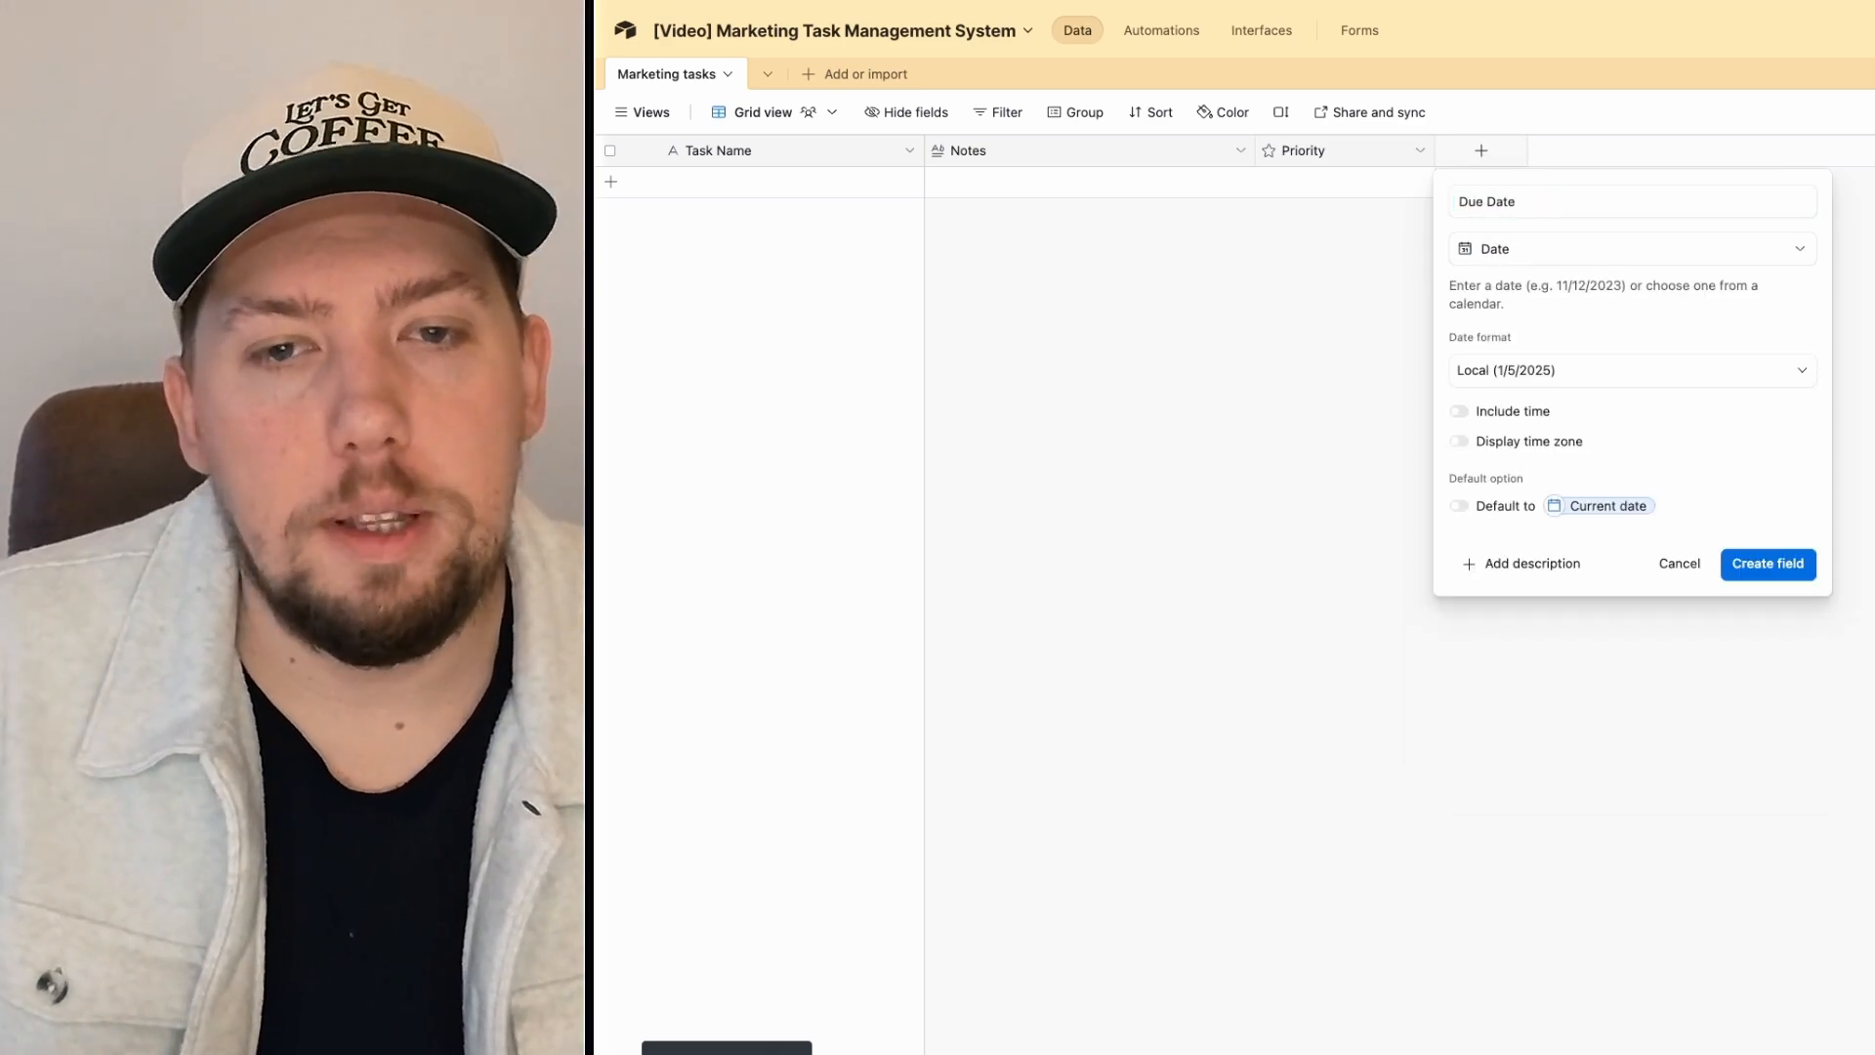
pyautogui.click(1754, 564)
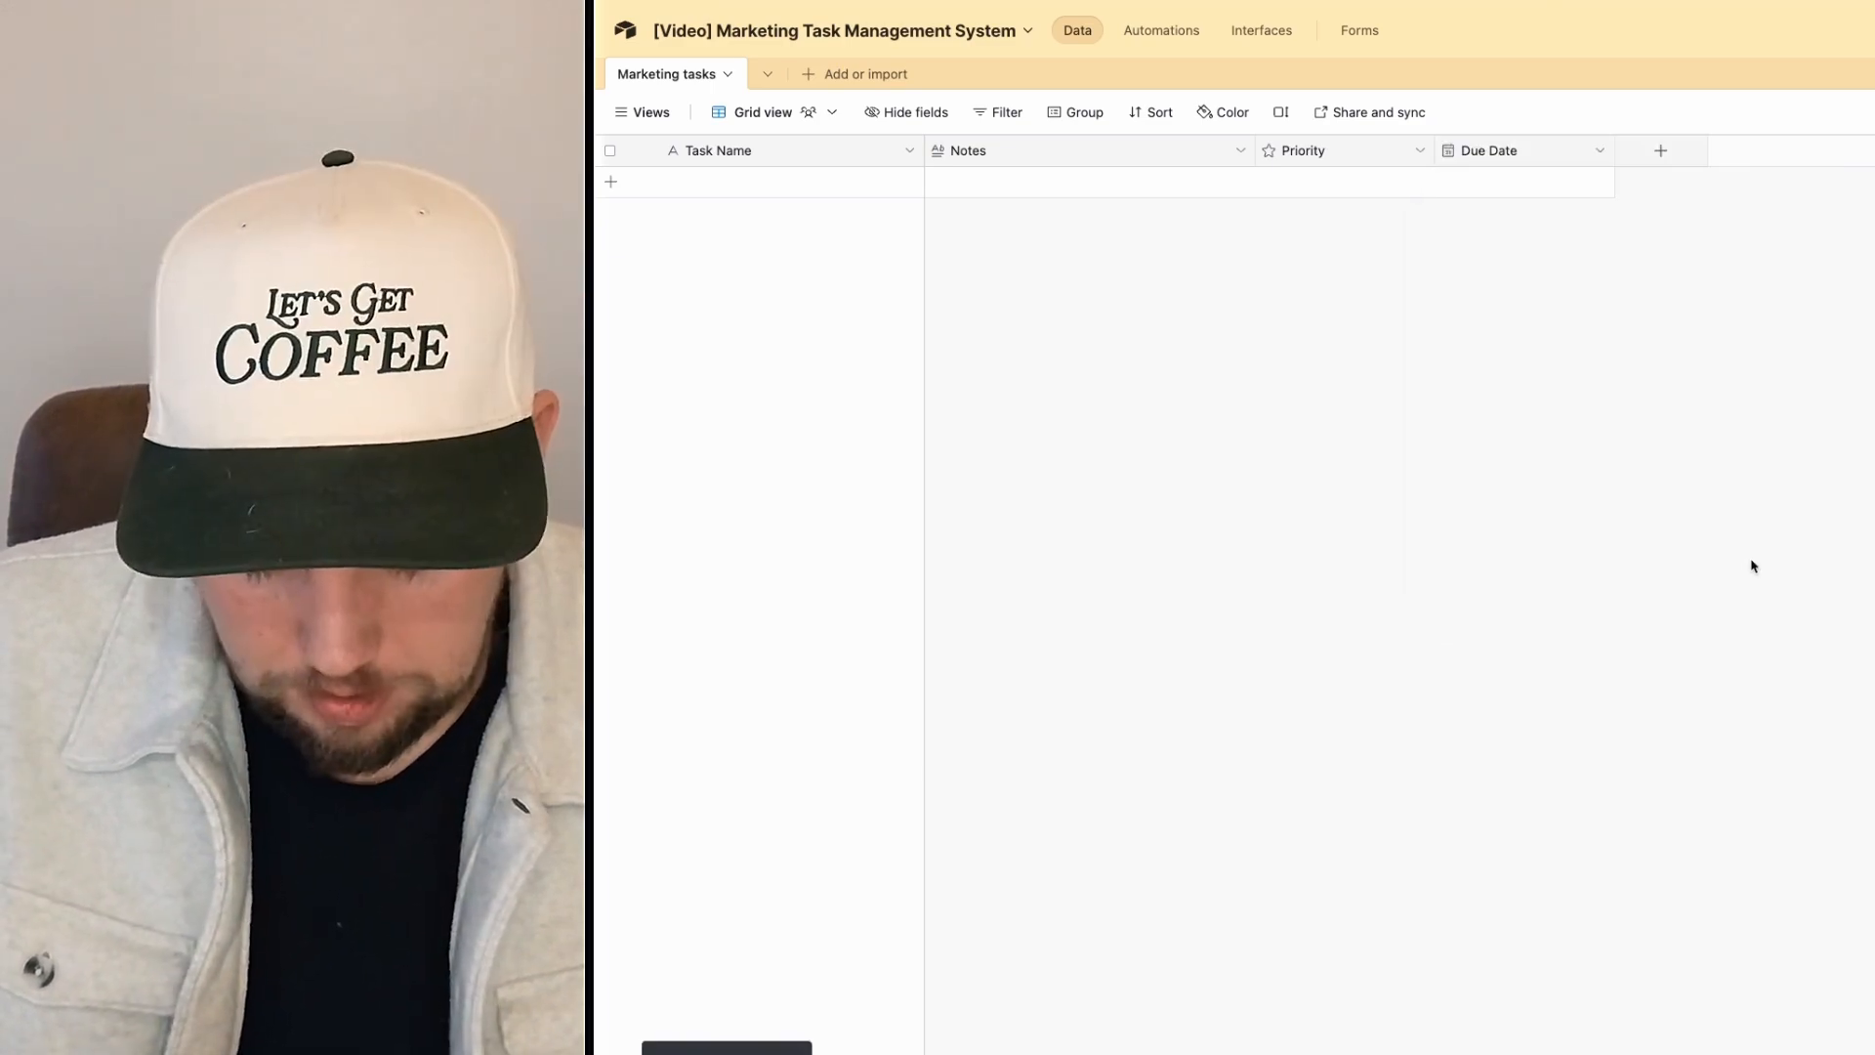
# Step: Create an 'Assignee' field of type Single select
pyautogui.click(1660, 151)
pyautogui.write('Assignee')
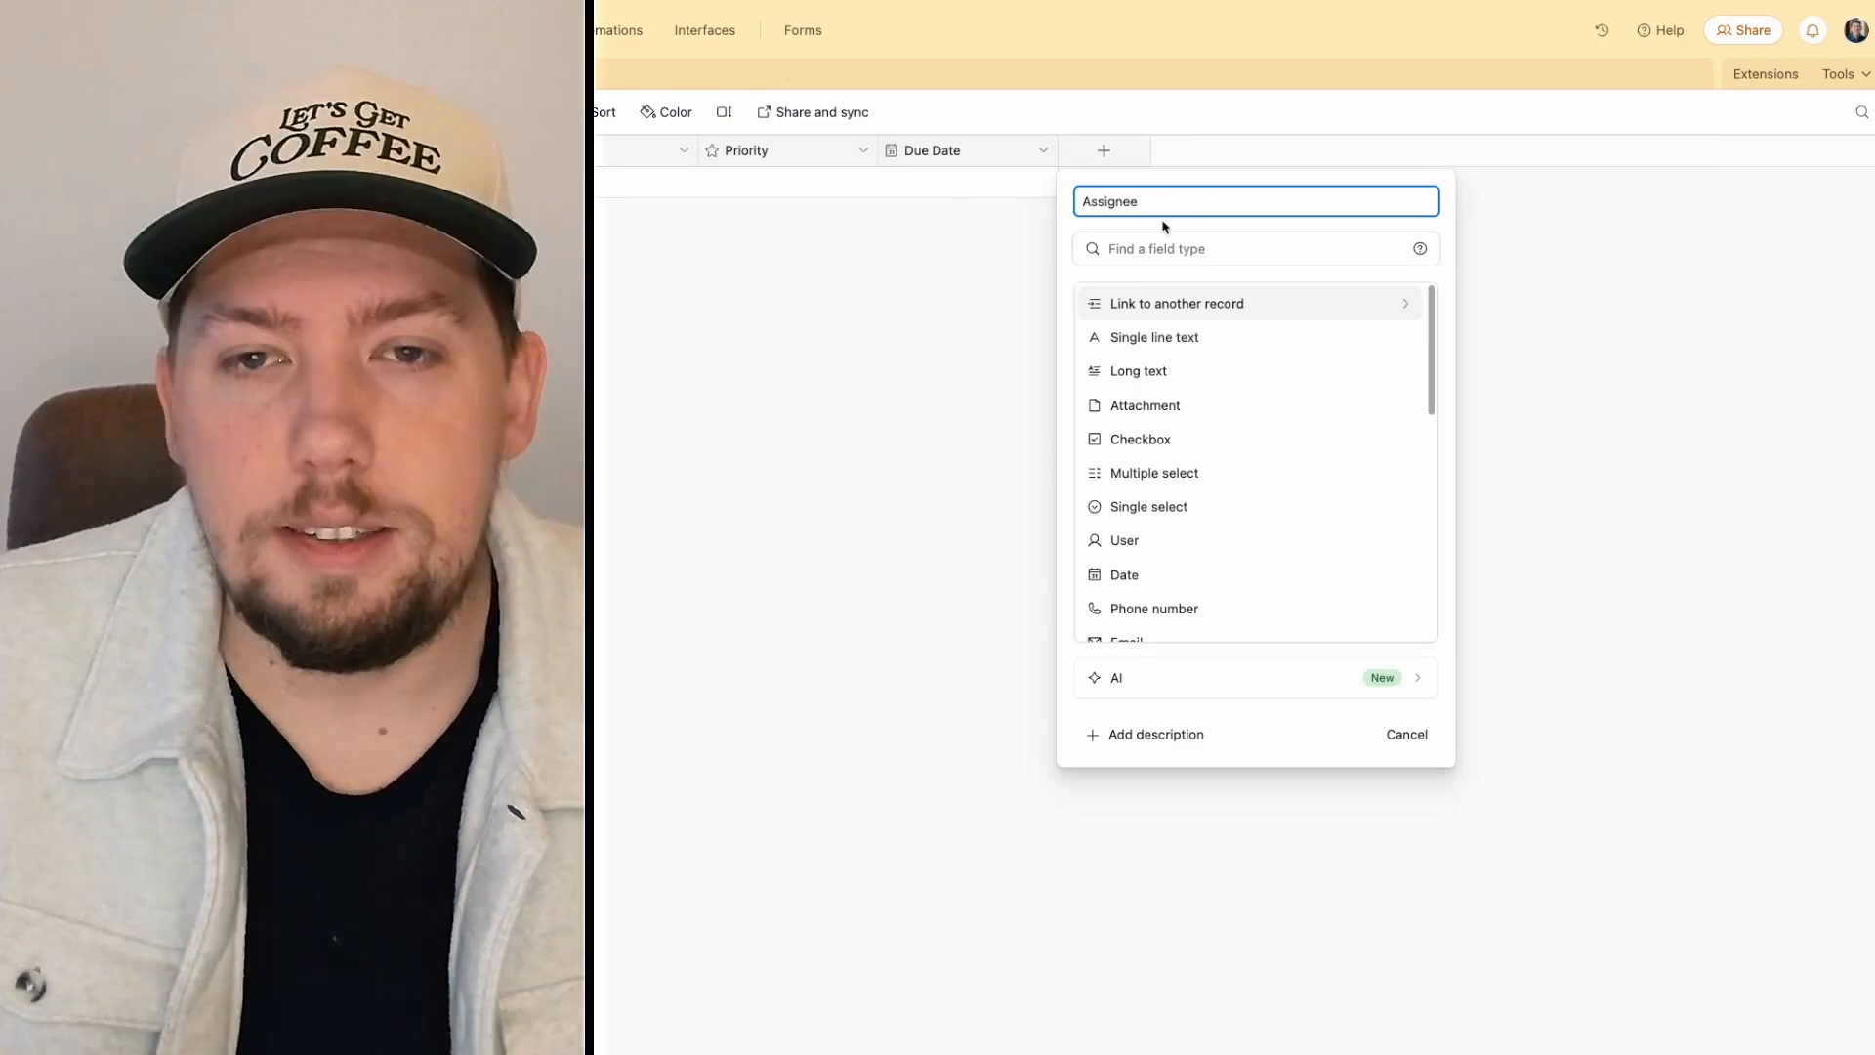
pyautogui.click(1159, 248)
pyautogui.write('A')
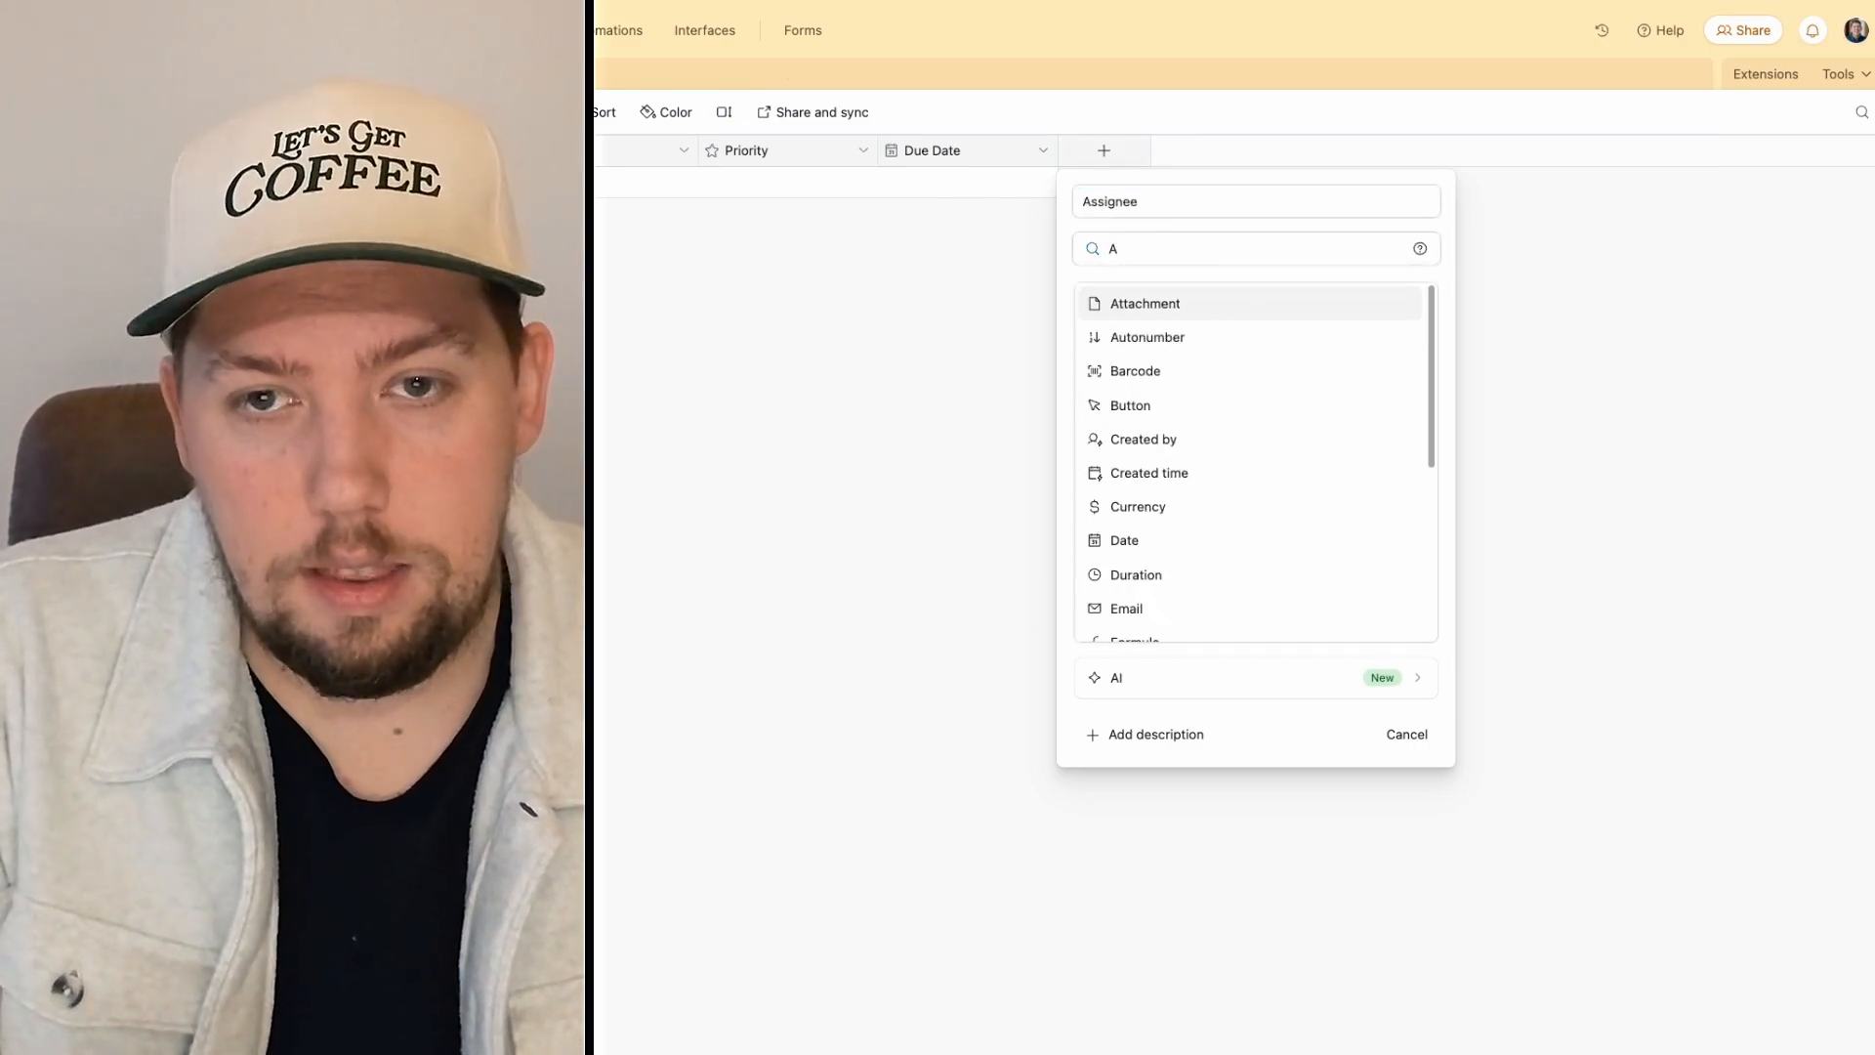
pyautogui.press('BackSpace')
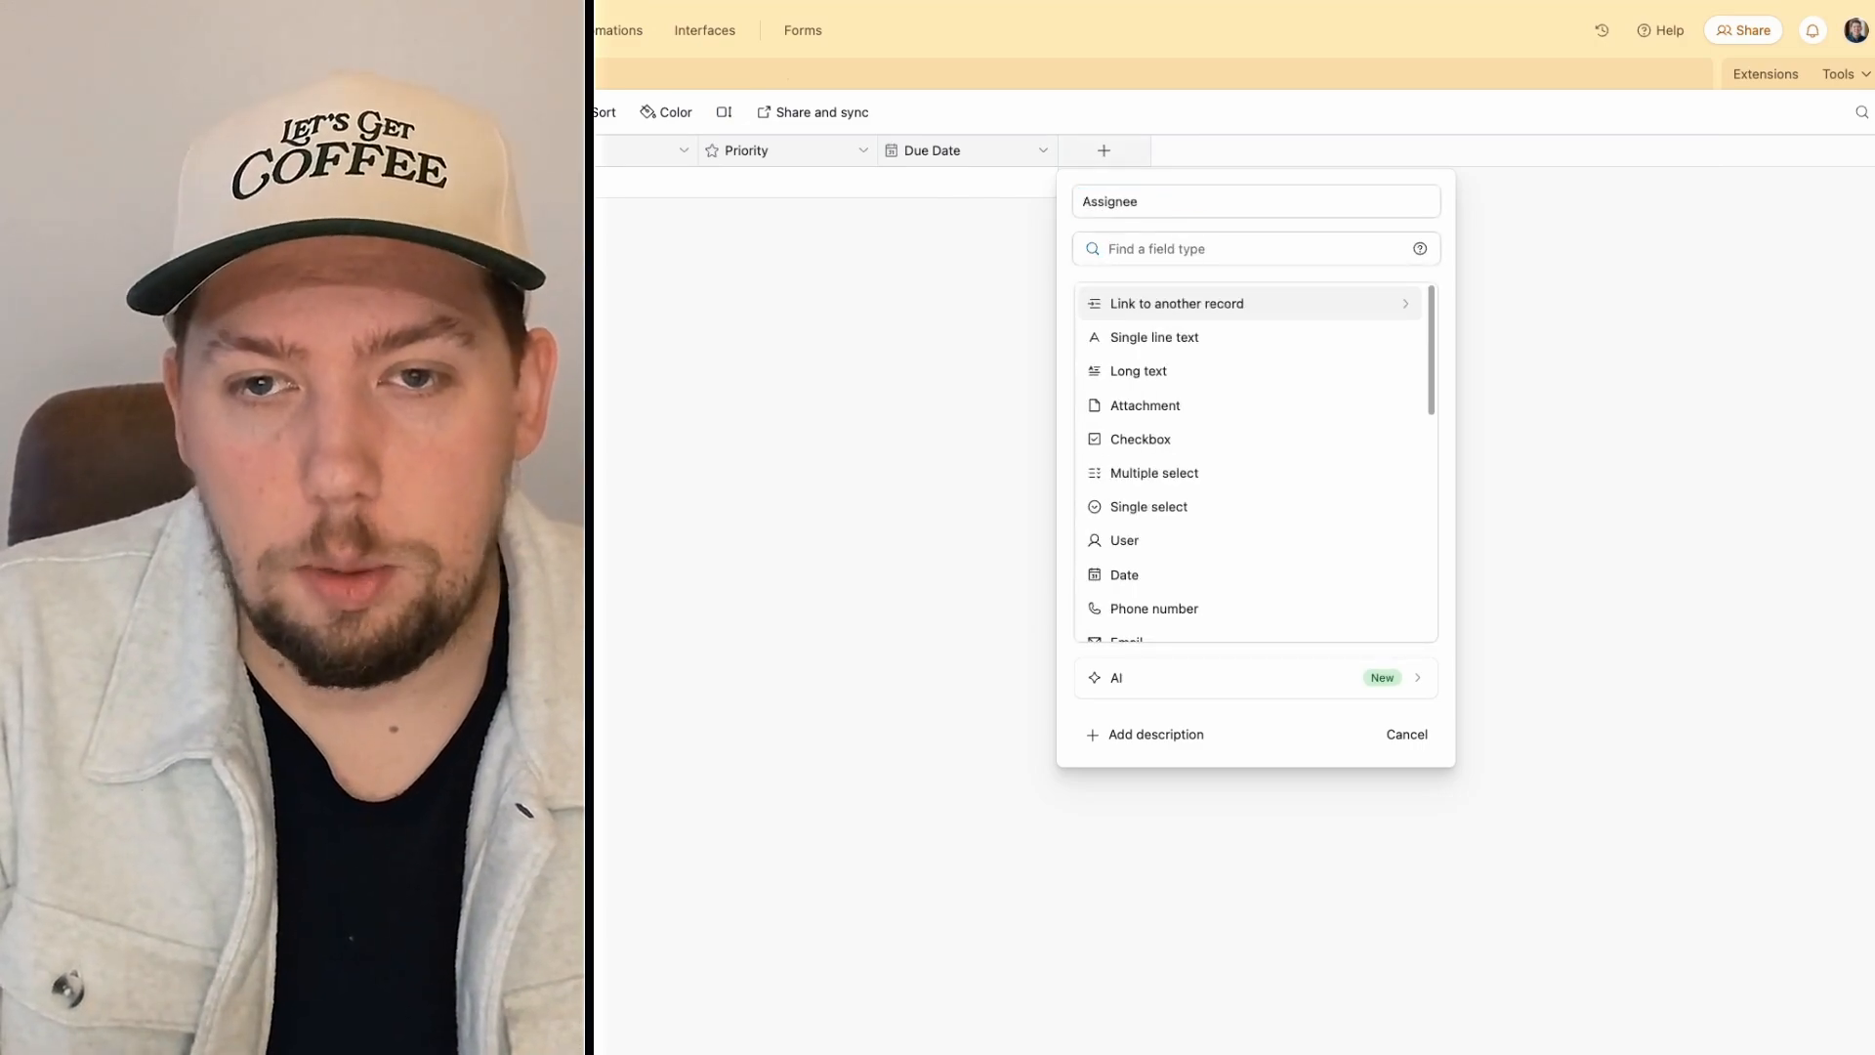
pyautogui.click(1158, 342)
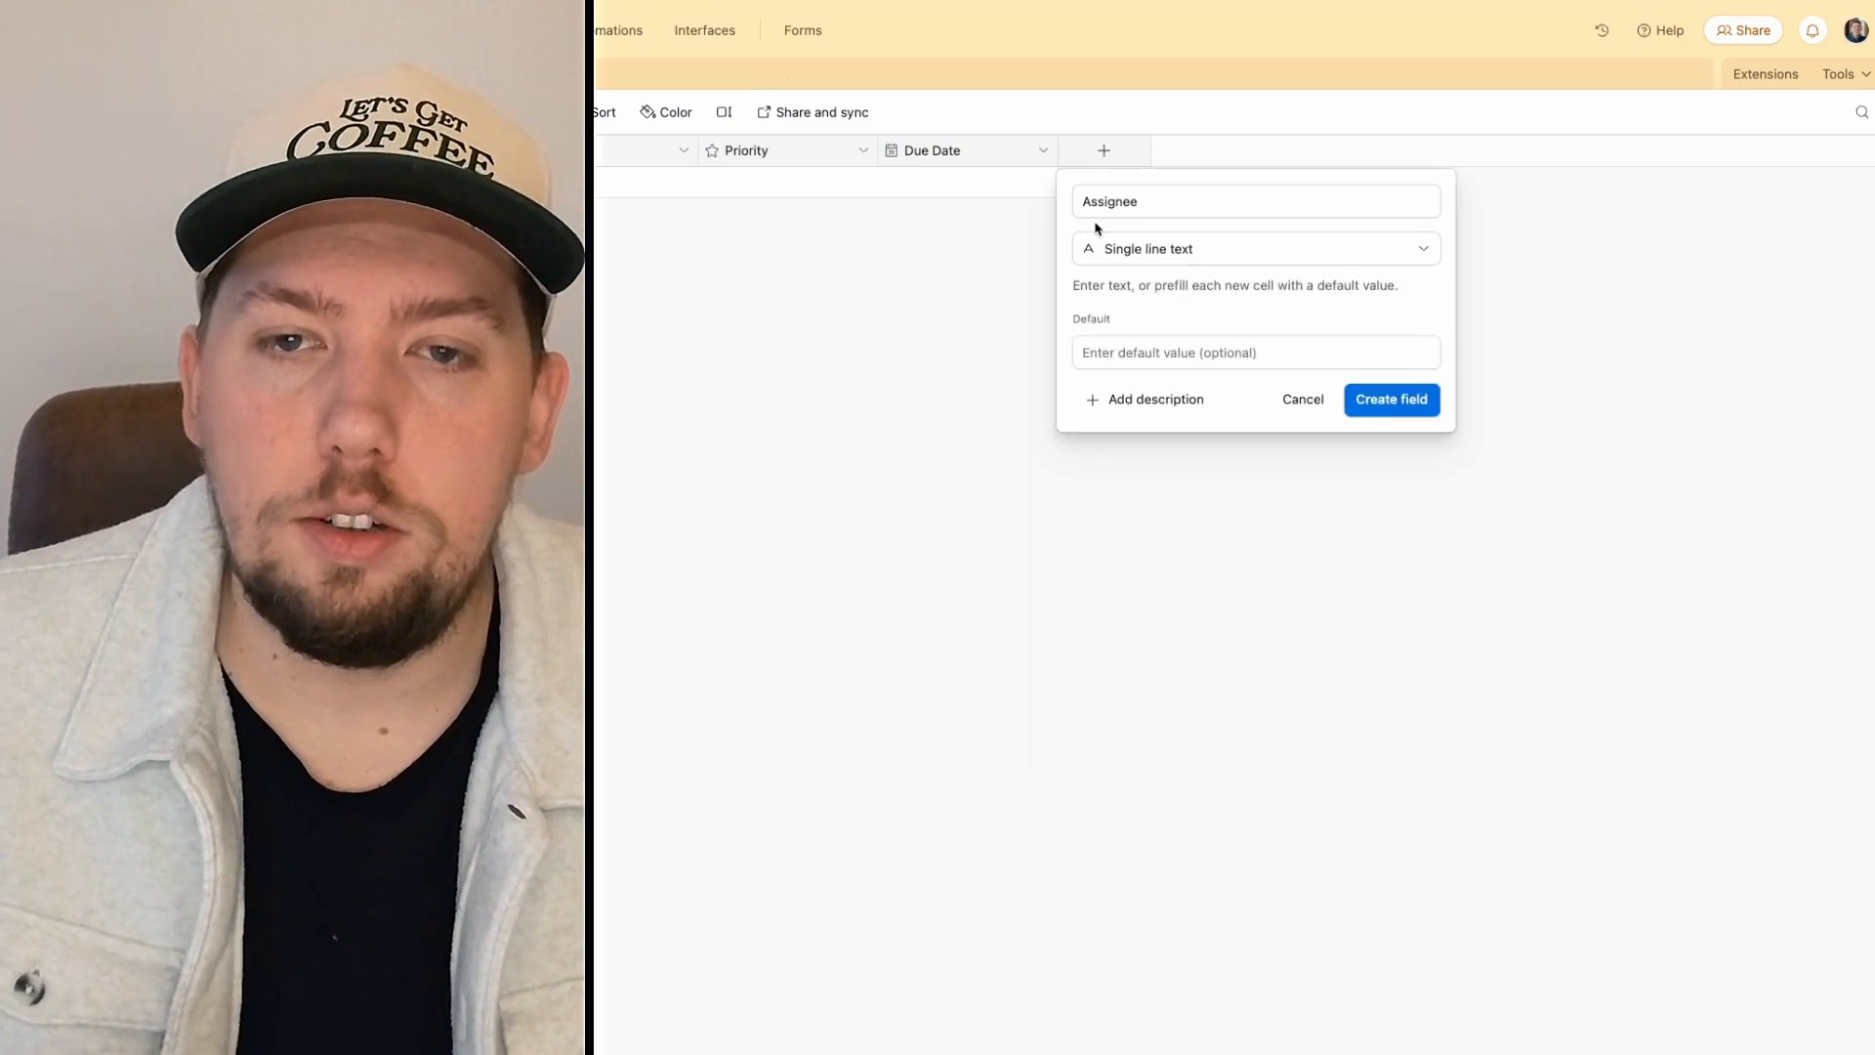
pyautogui.click(1110, 250)
pyautogui.write('emai')
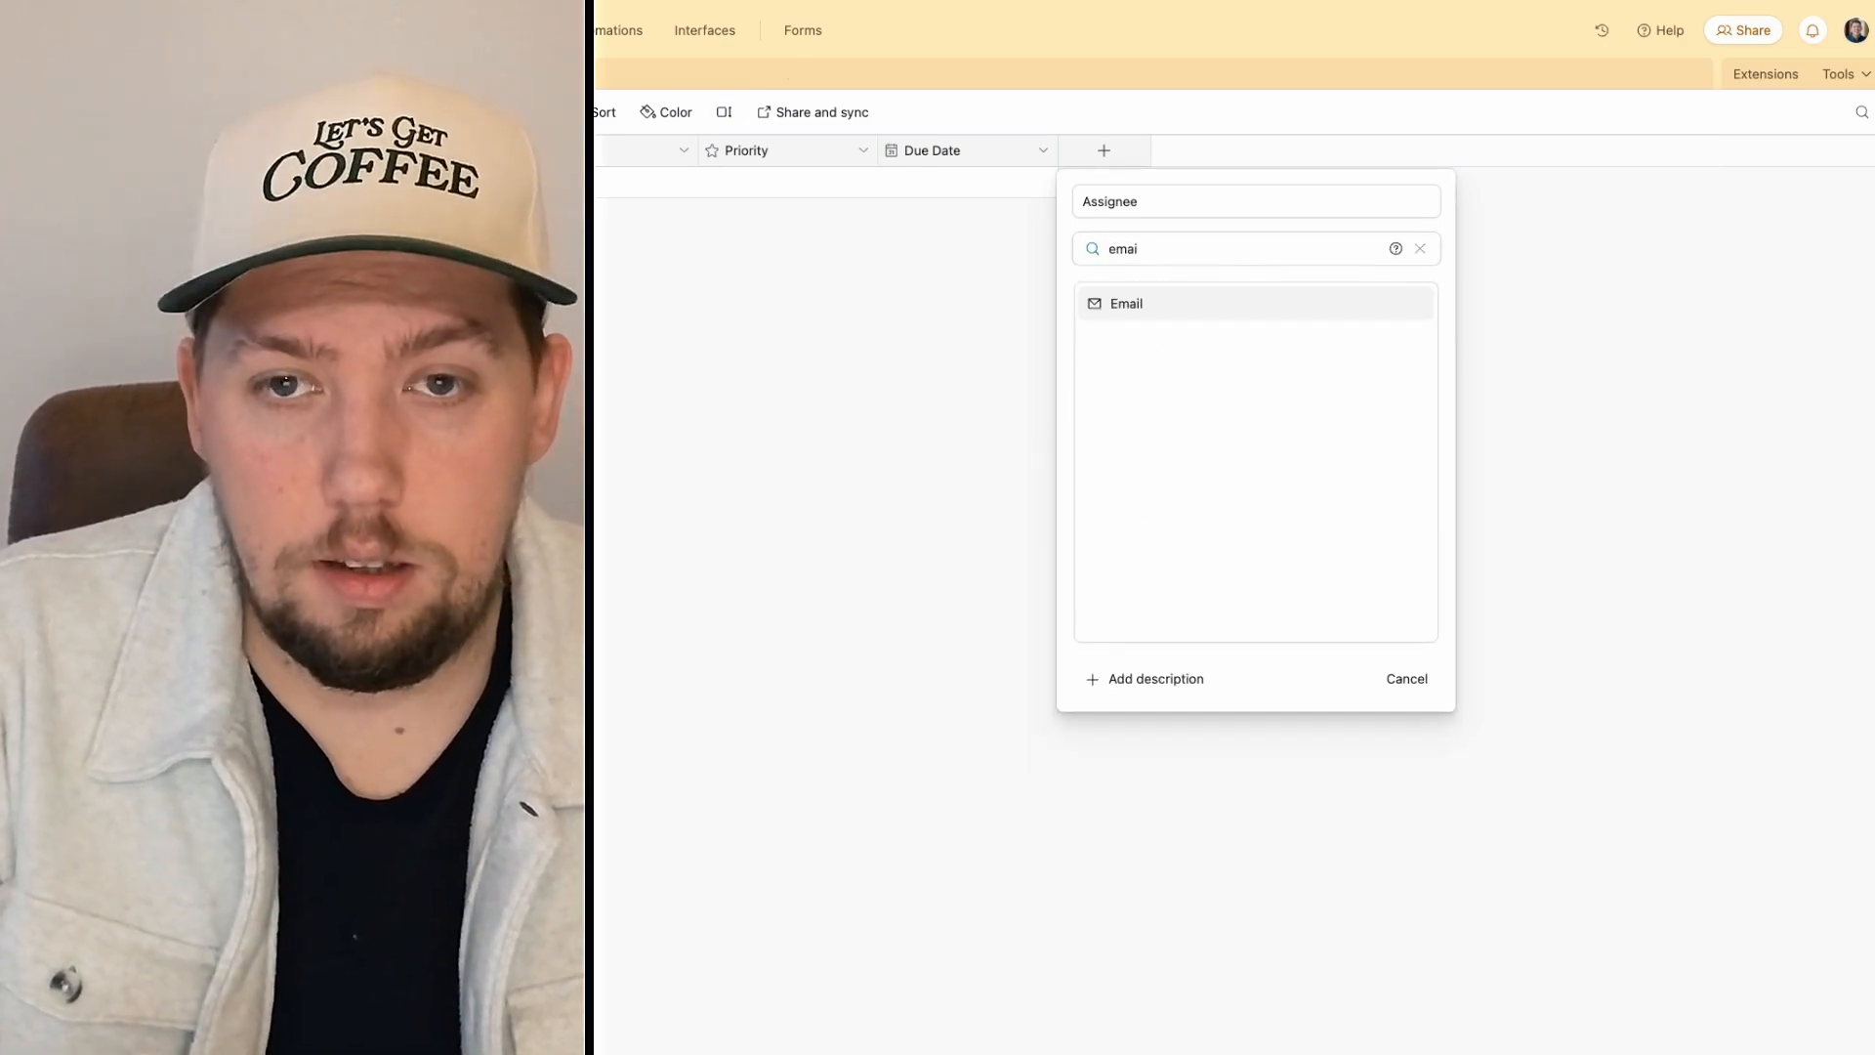
pyautogui.press('BackSpace')
pyautogui.press('BackSpace')
pyautogui.press('BackSpace')
pyautogui.press('BackSpace')
pyautogui.write('sele')
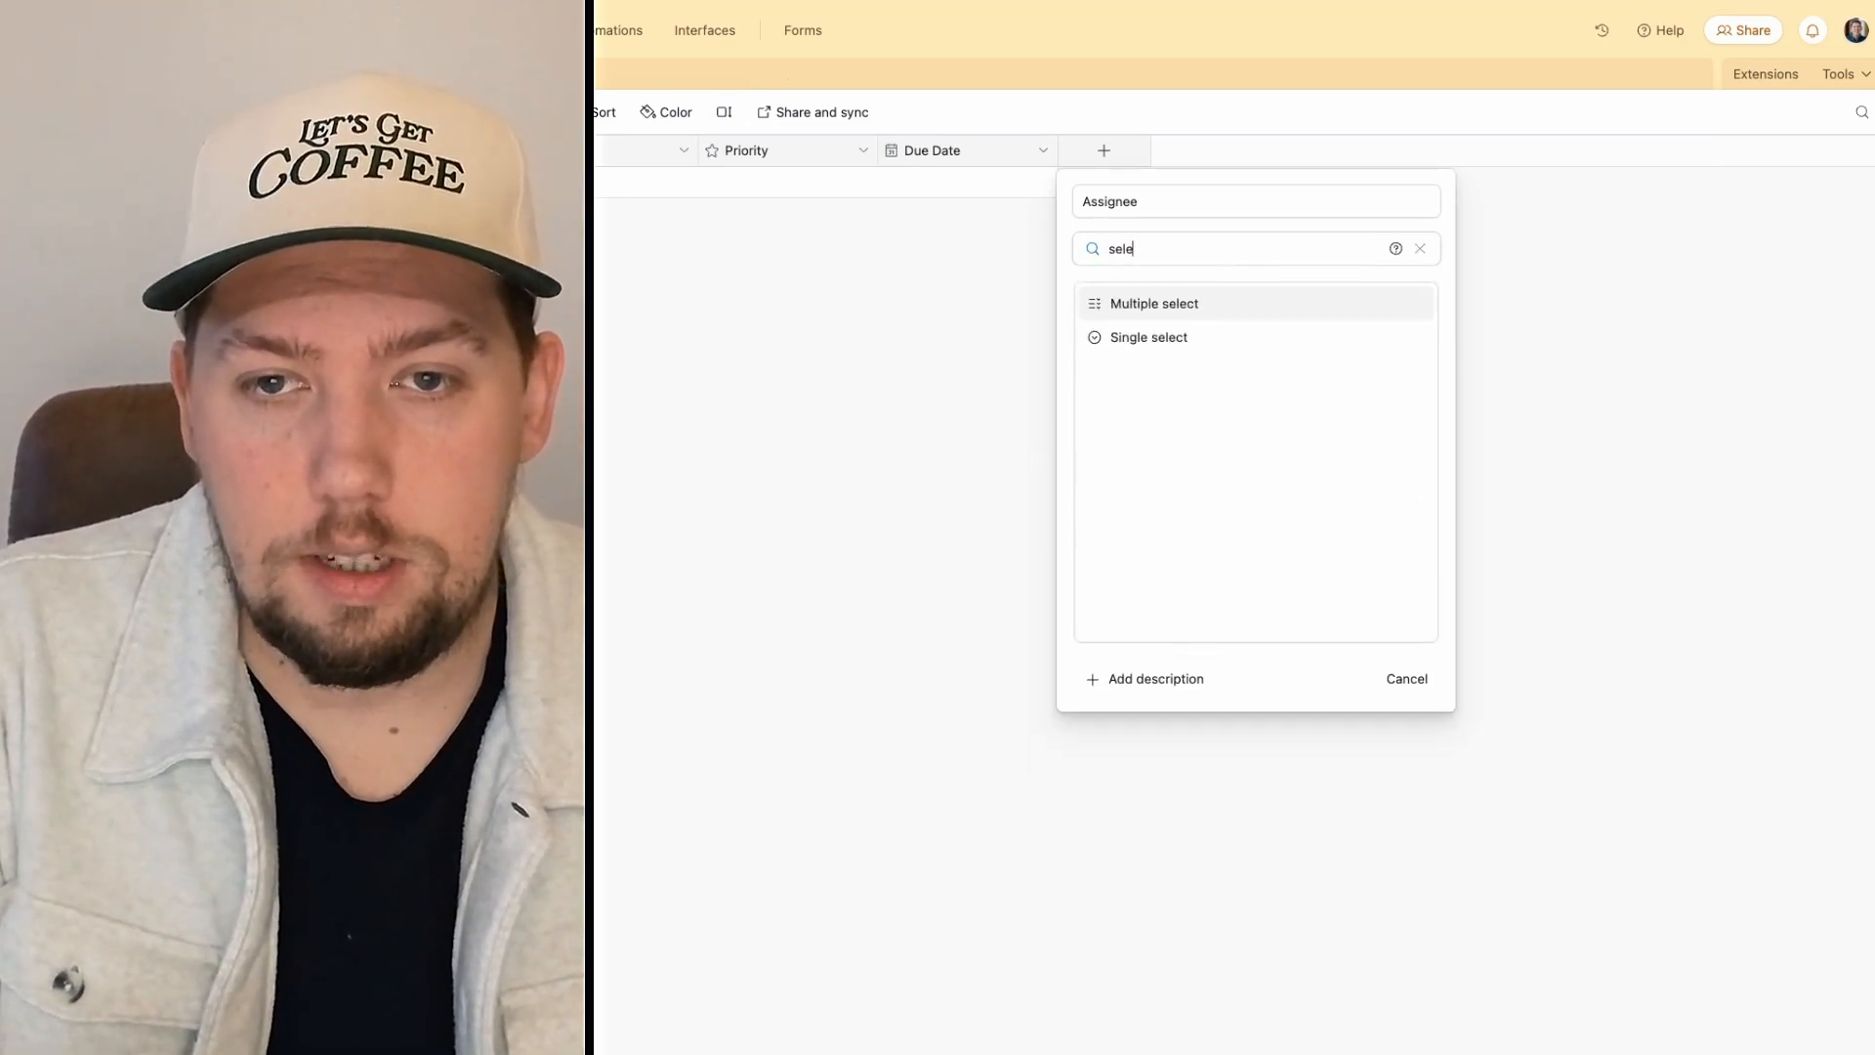
pyautogui.click(1133, 337)
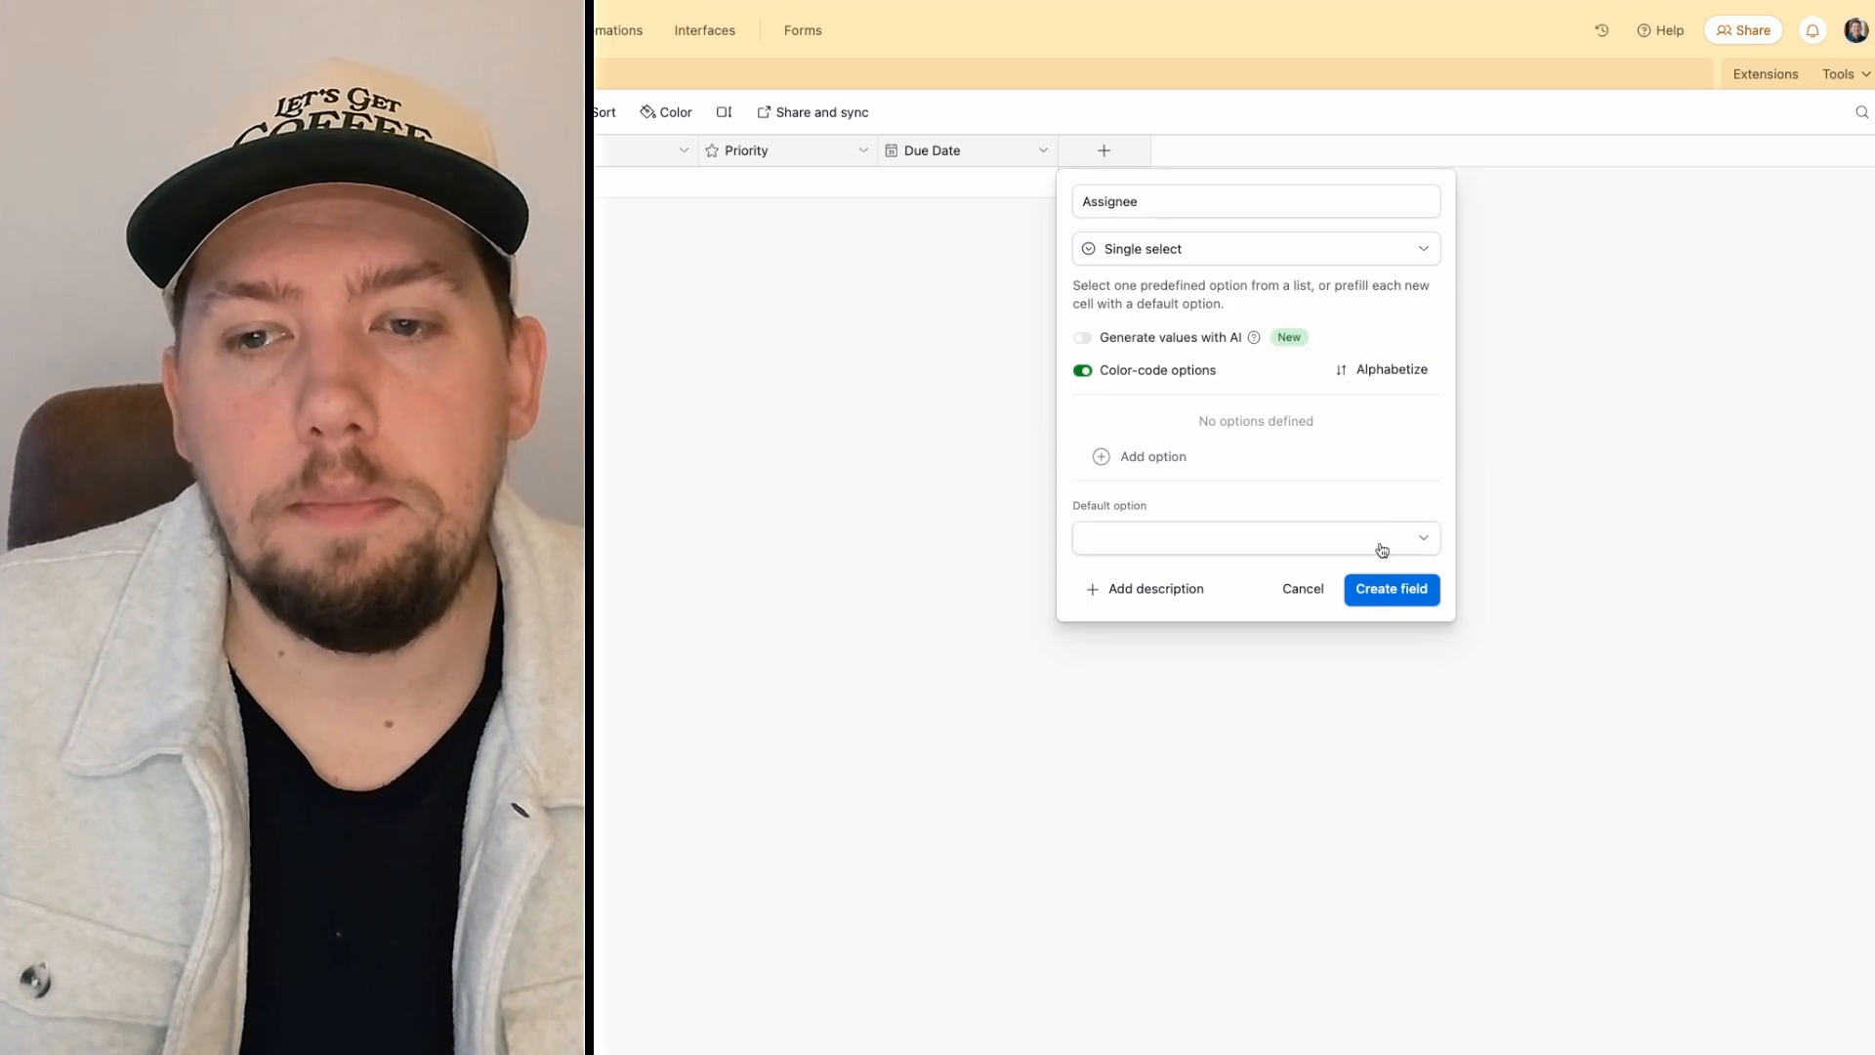
pyautogui.click(1376, 585)
pyautogui.click(1295, 152)
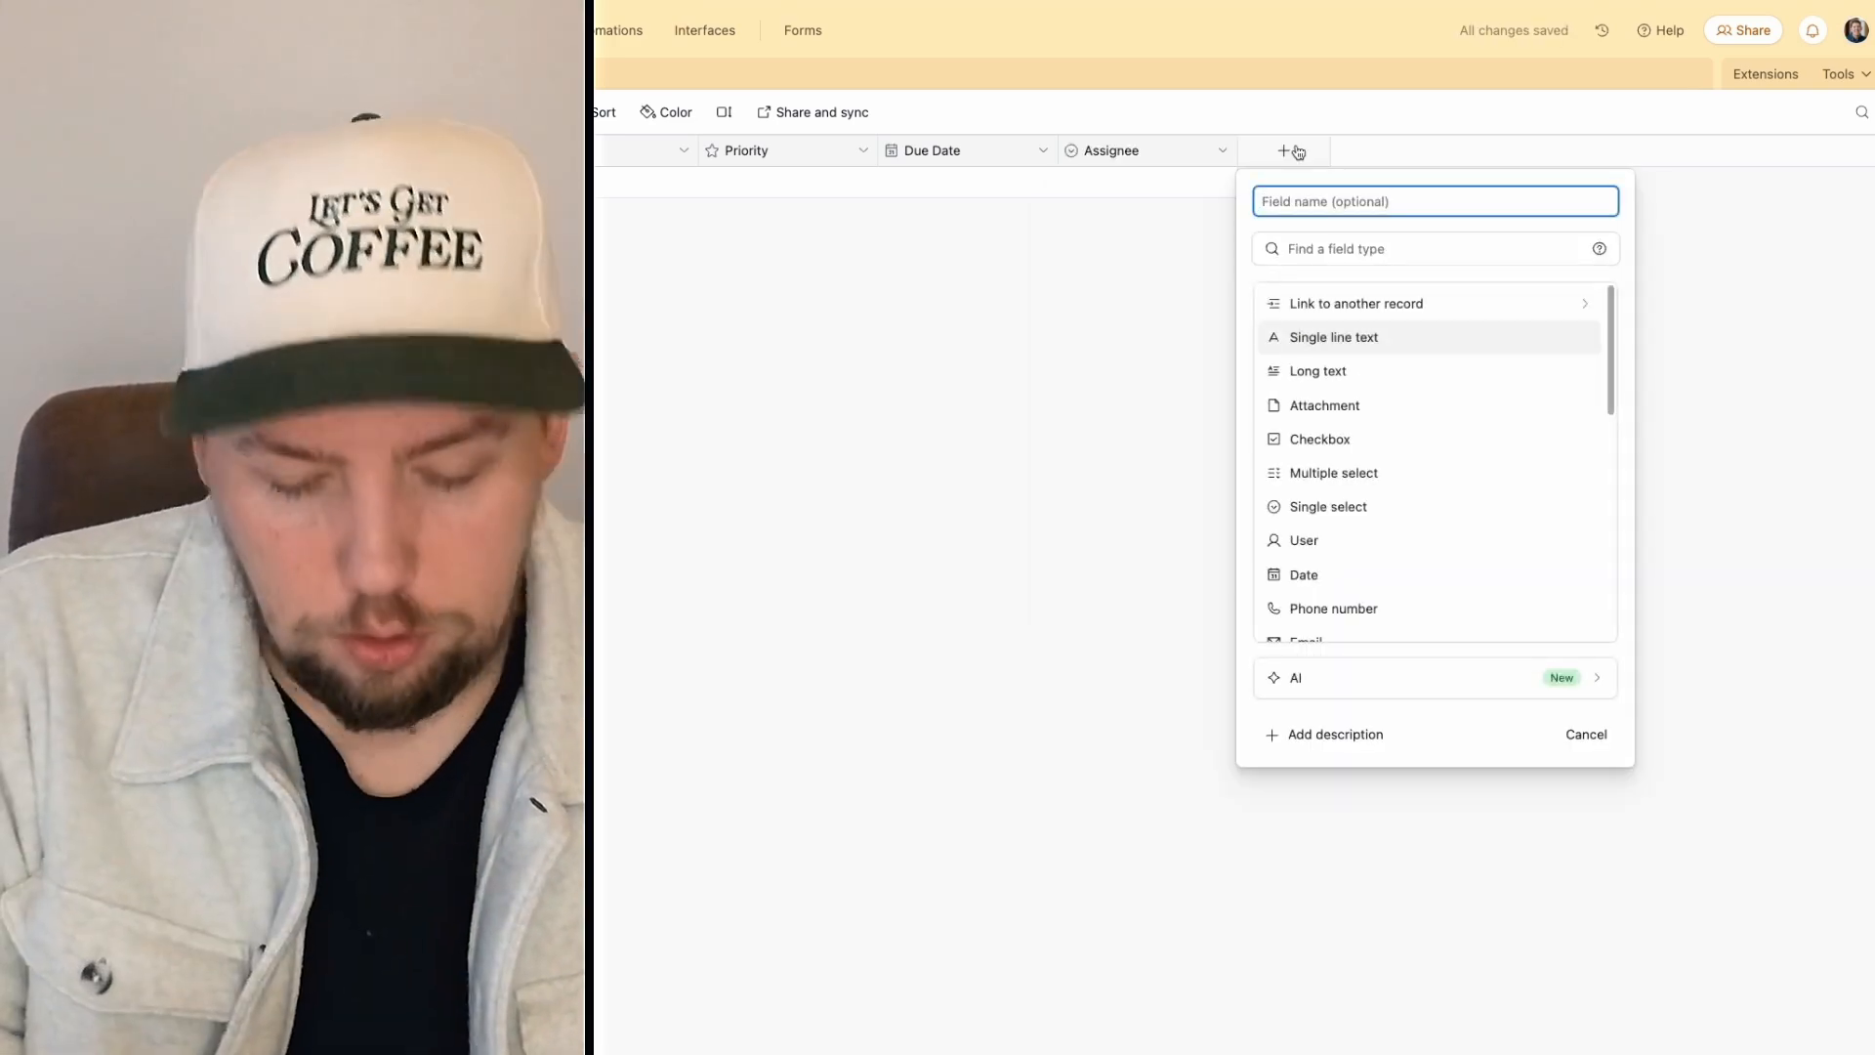
# Step: Create a 'Status' single-select field with To Do, In Progress and Done options
pyautogui.write('Sing')
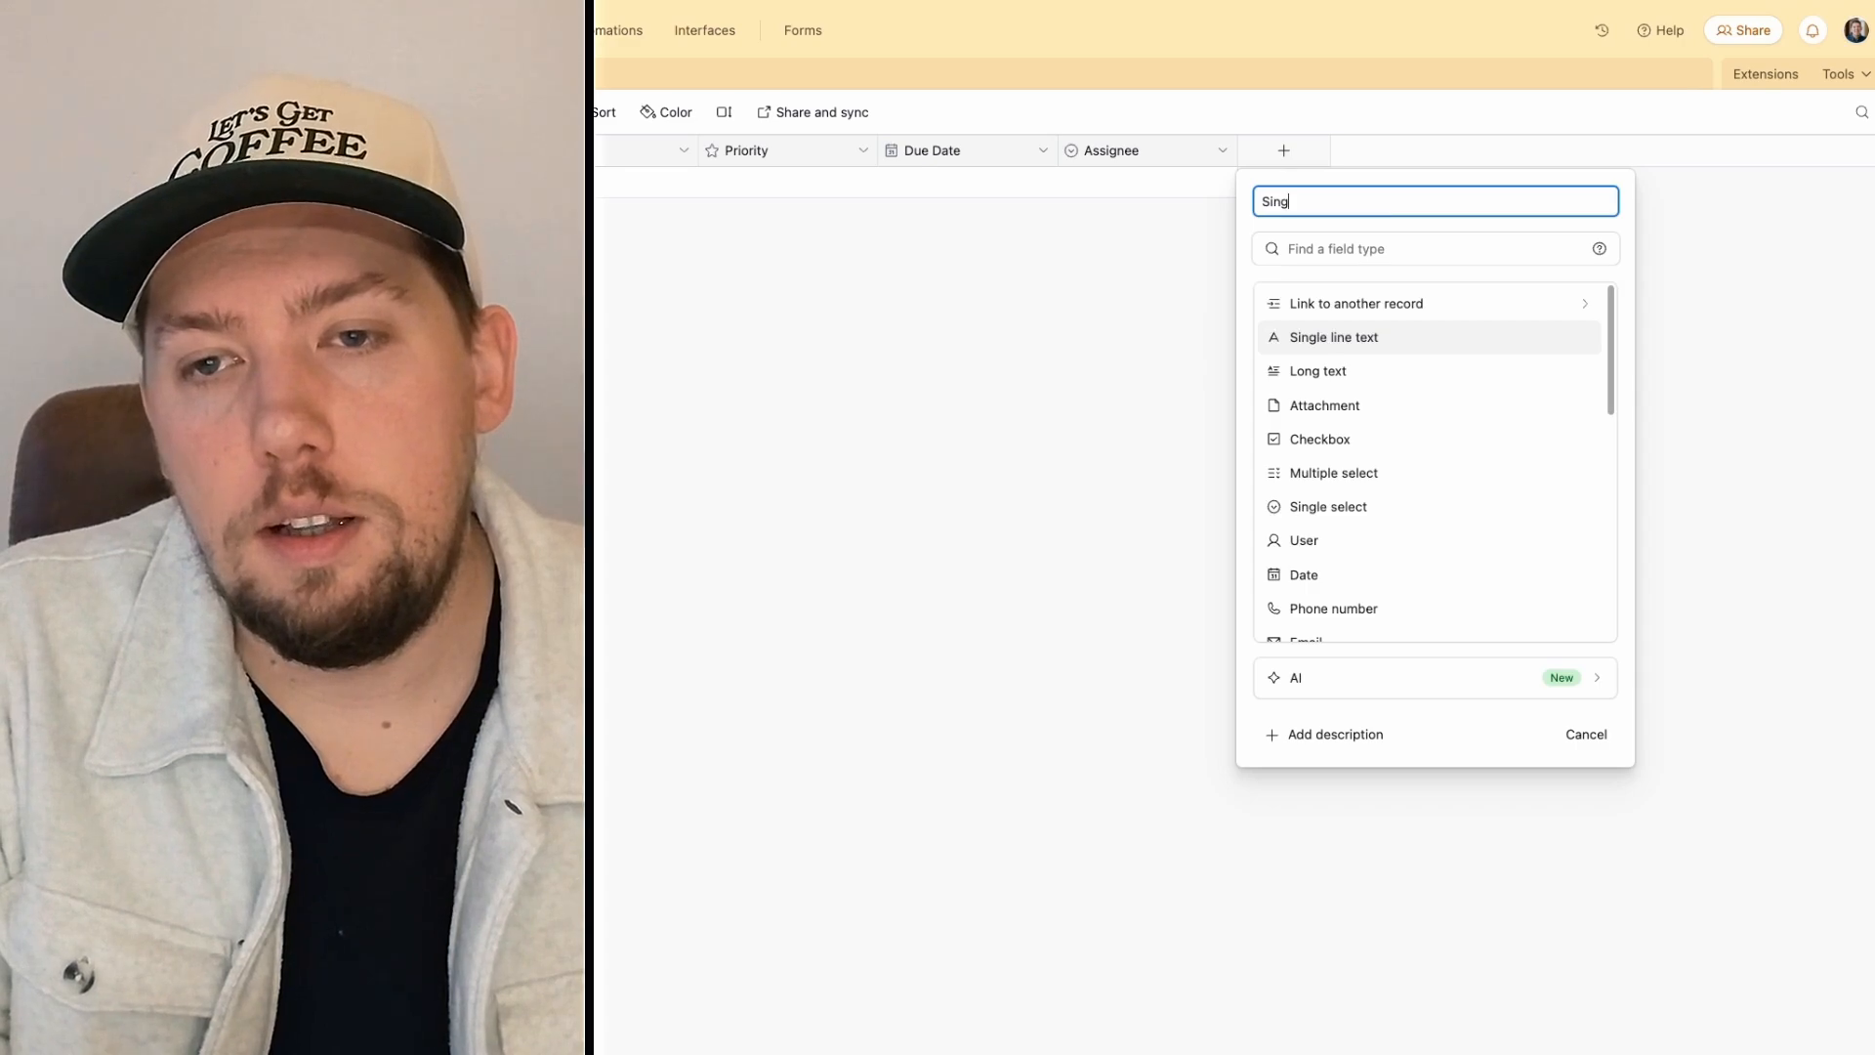
pyautogui.click(1328, 506)
pyautogui.write('T')
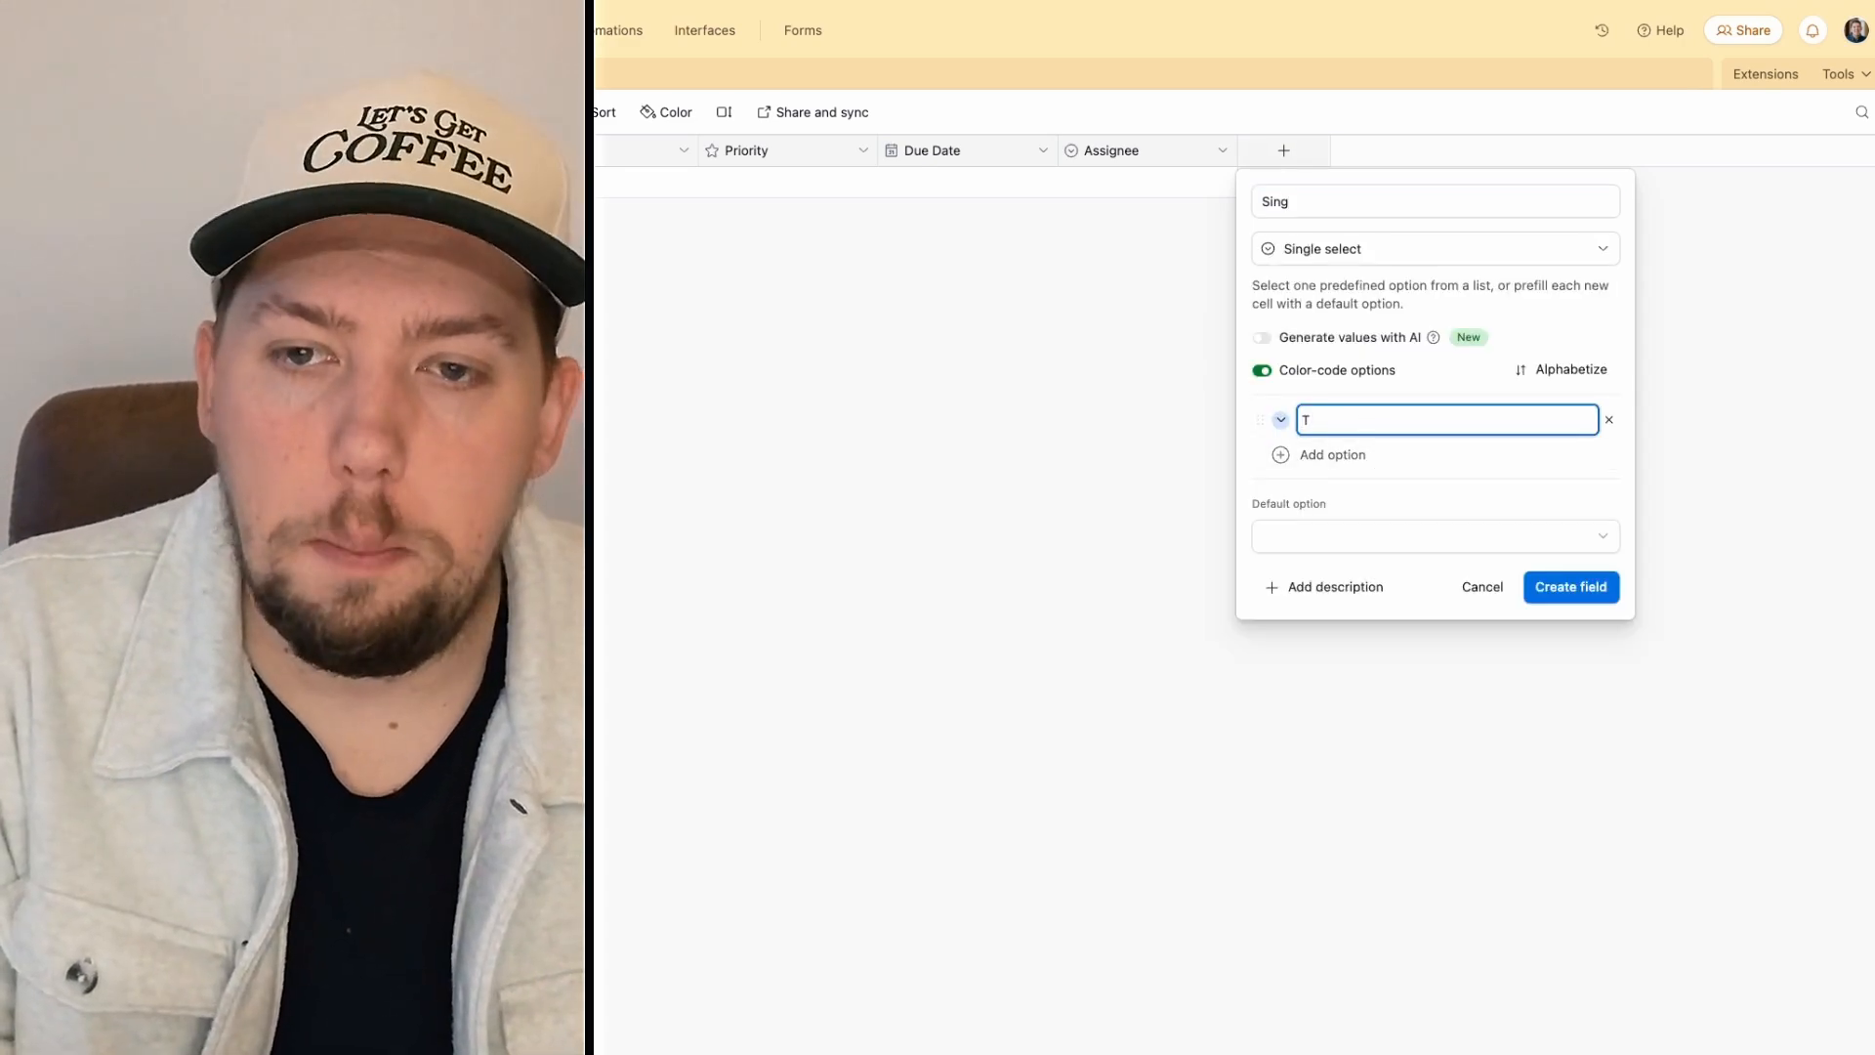
pyautogui.write('Oo Do')
pyautogui.press('Return')
pyautogui.write('In Progress')
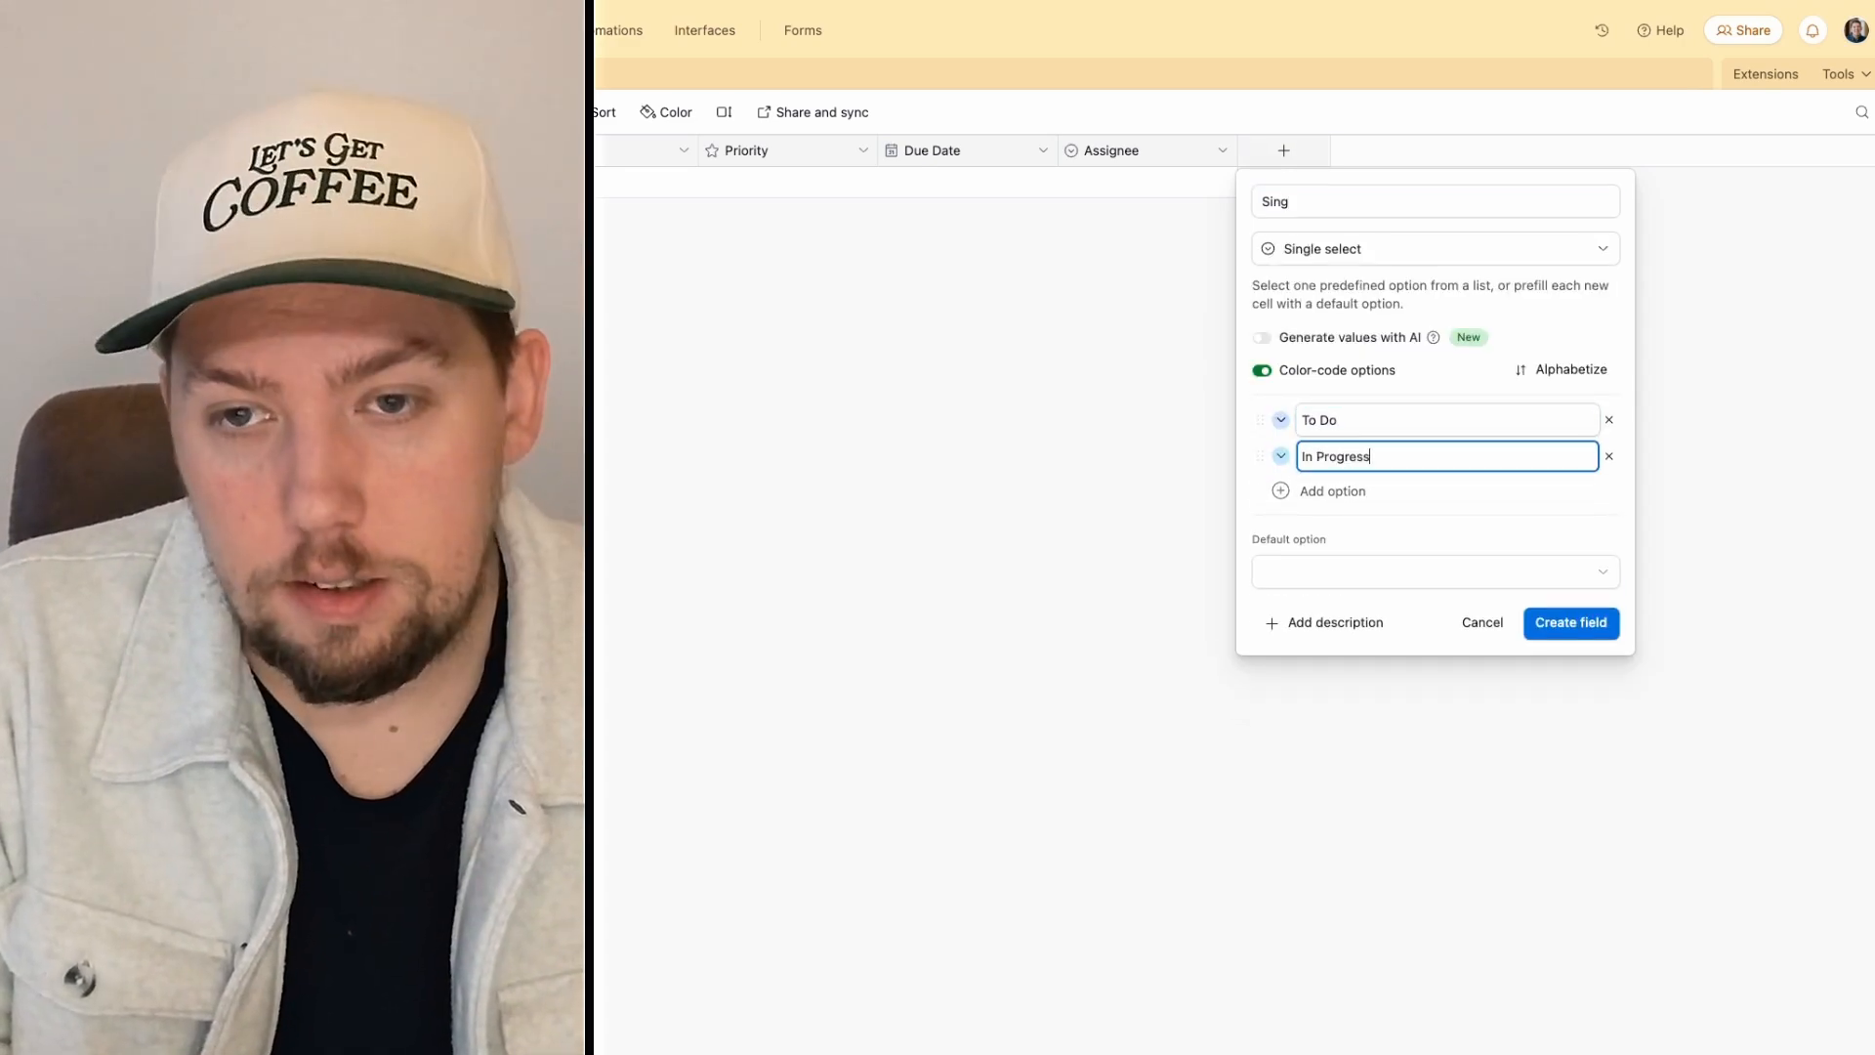
pyautogui.press('Return')
pyautogui.write('Done')
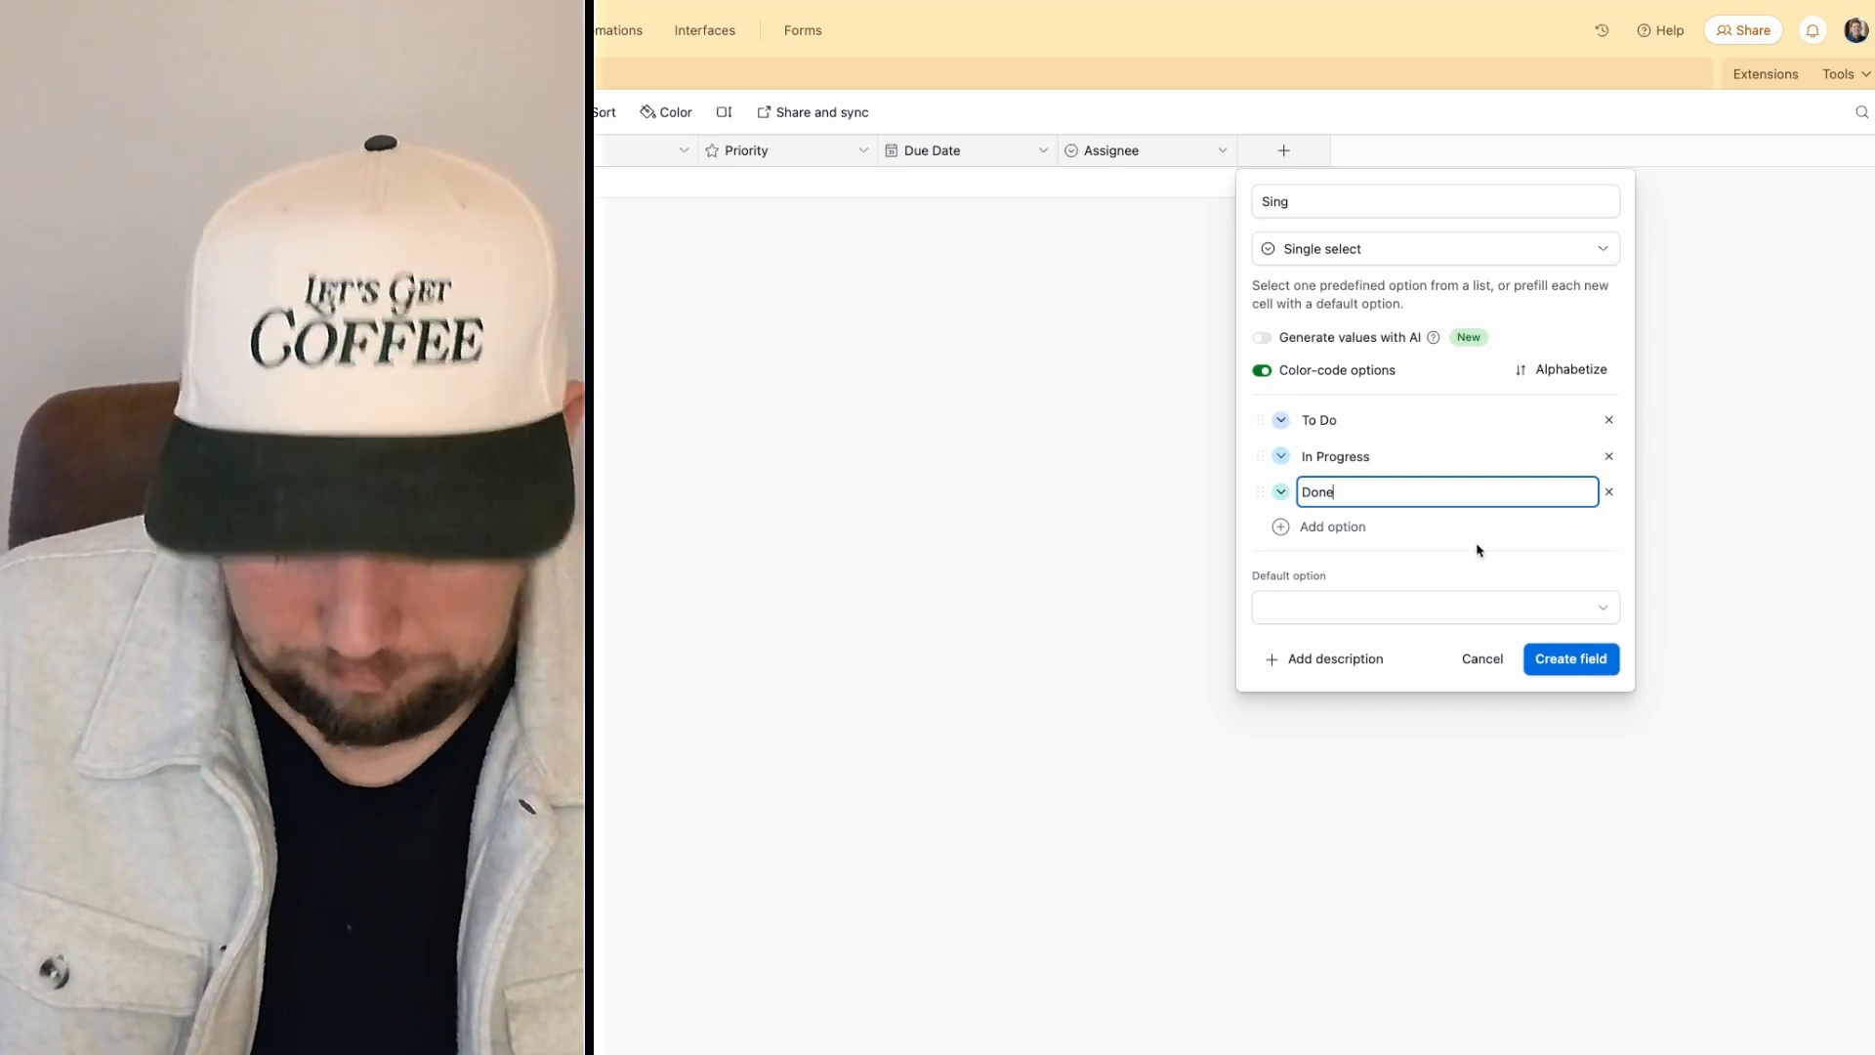
pyautogui.click(1298, 202)
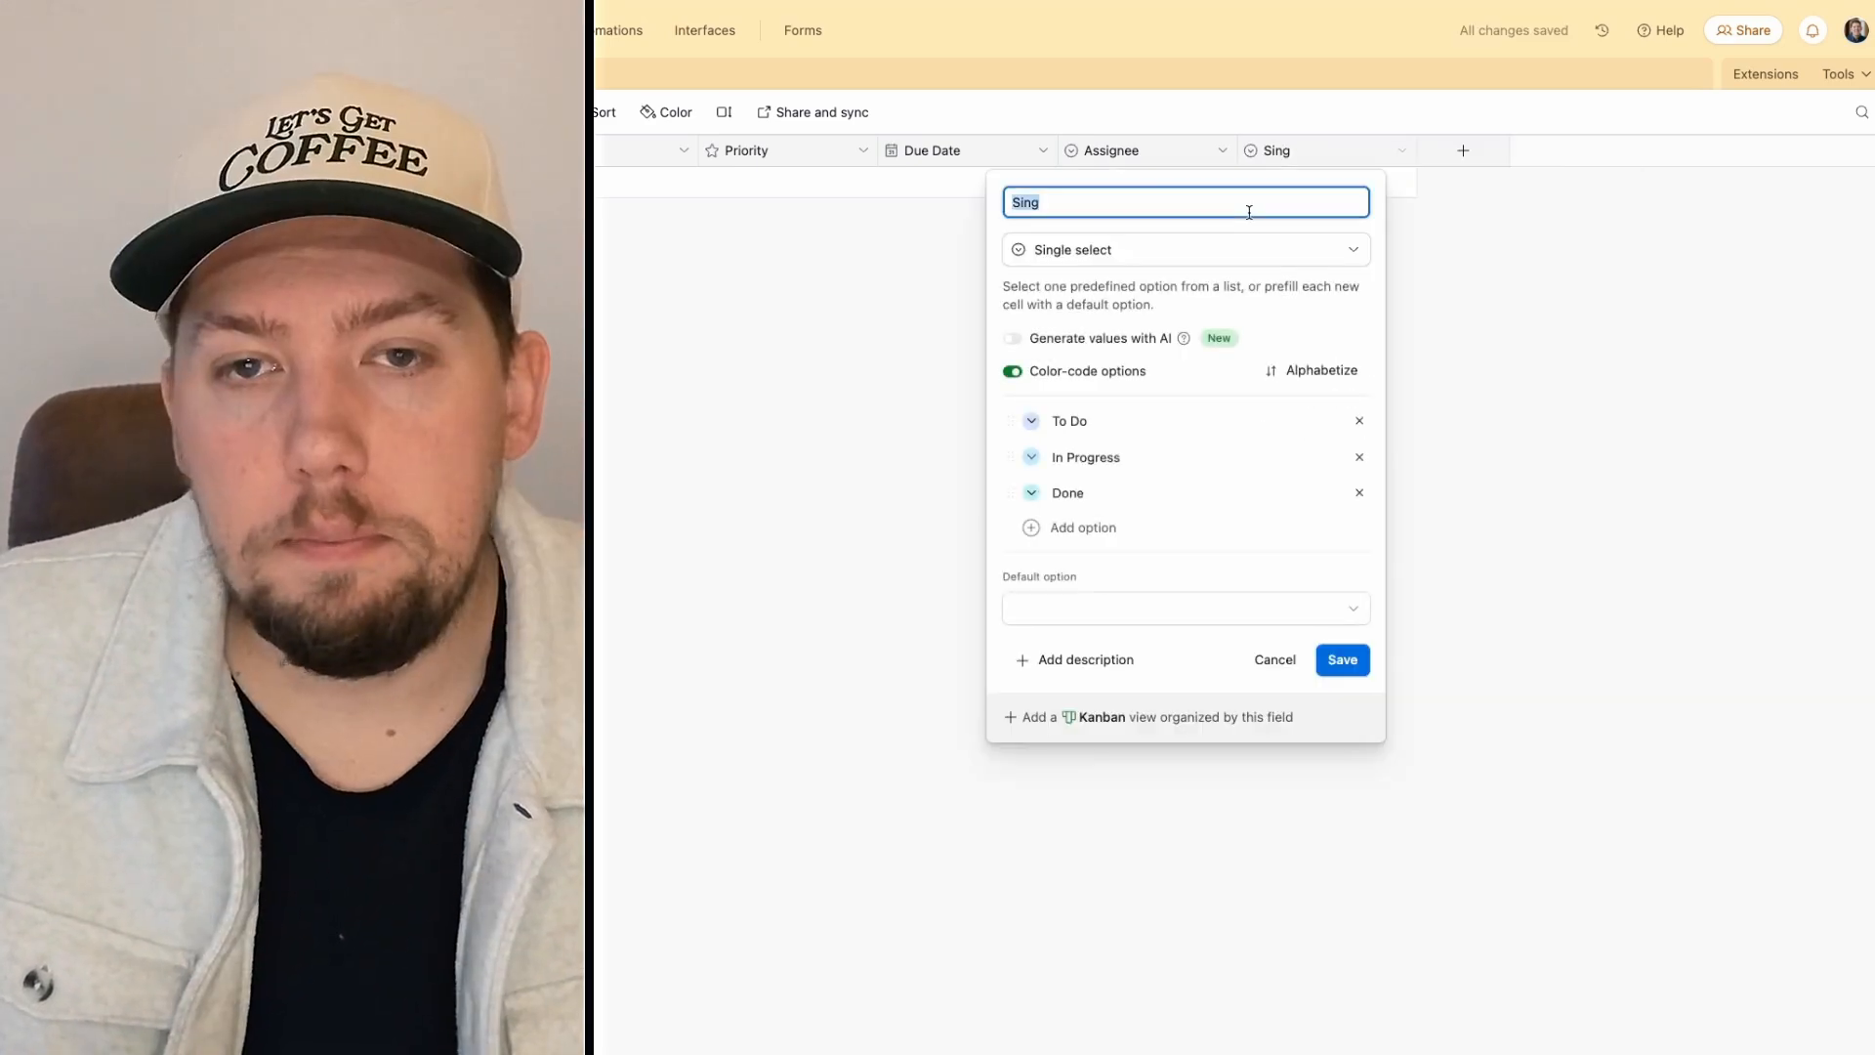
pyautogui.write('Status')
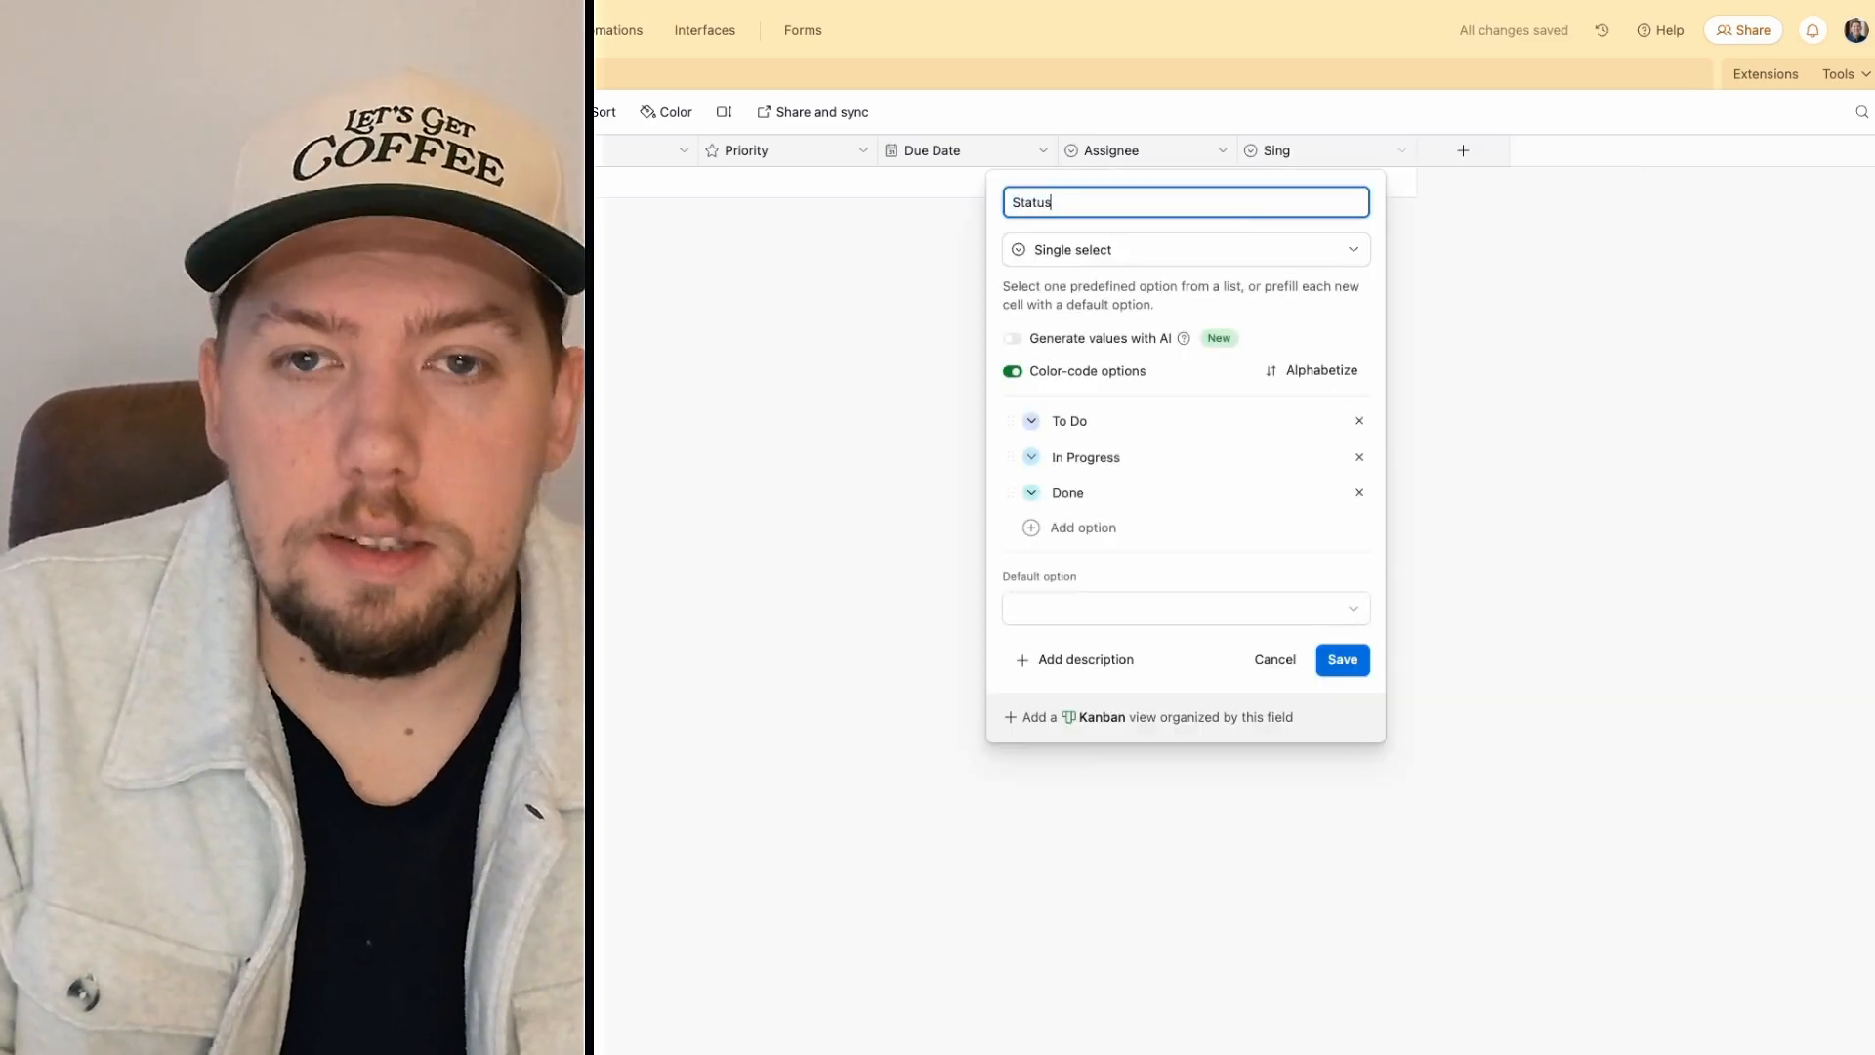
pyautogui.click(1328, 663)
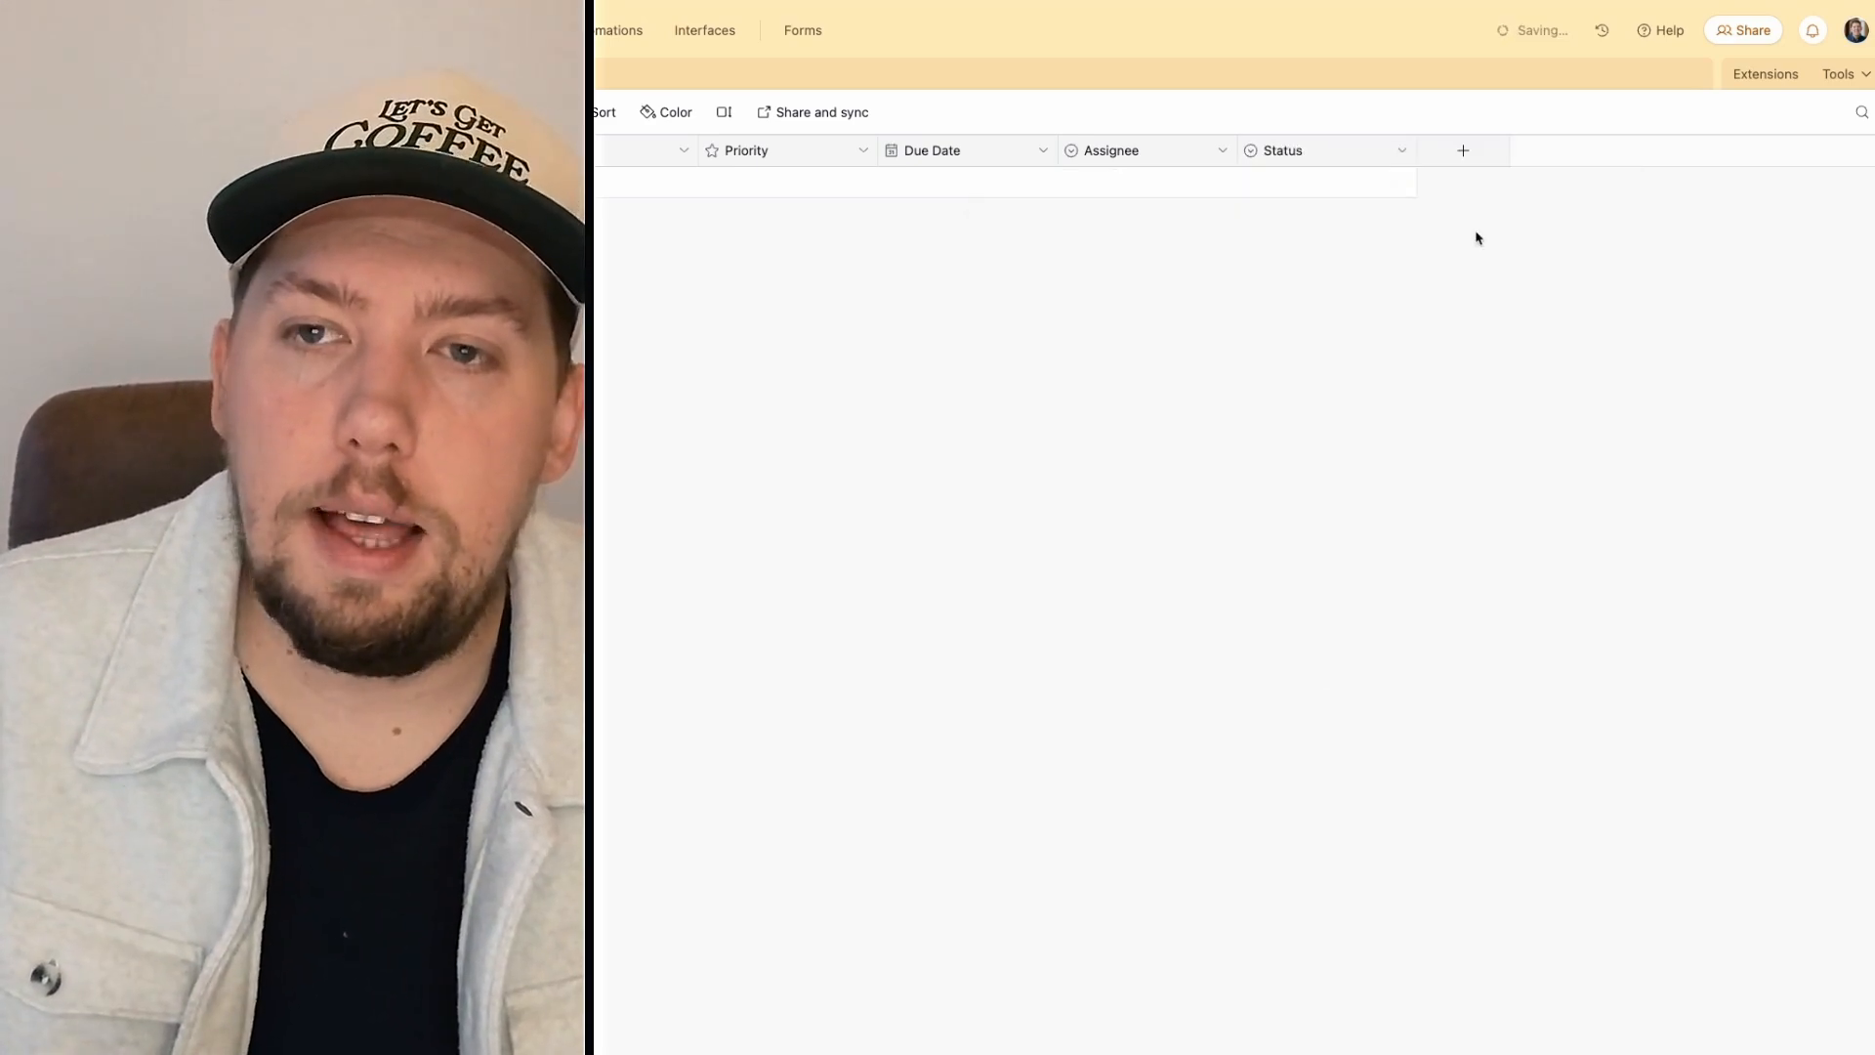
# Step: Start a 'Requested This' field and choose Email as its type
pyautogui.click(1462, 151)
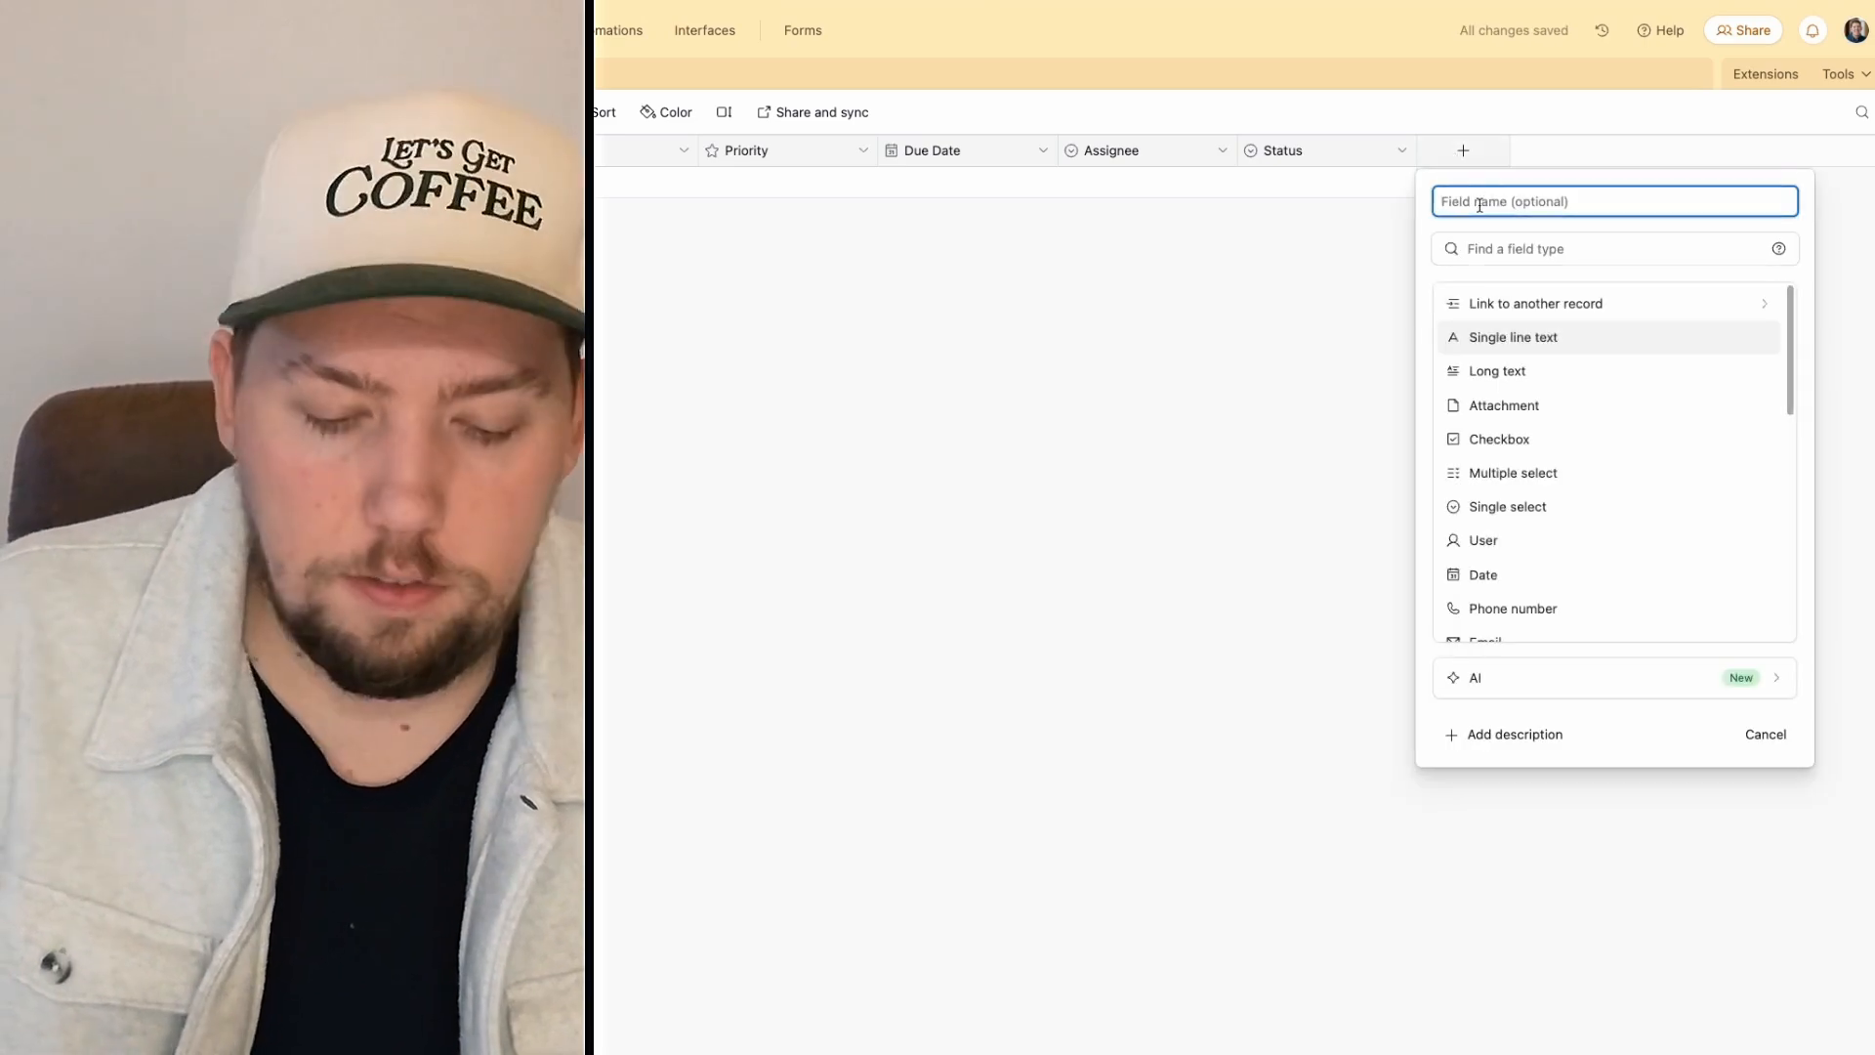
pyautogui.write('A')
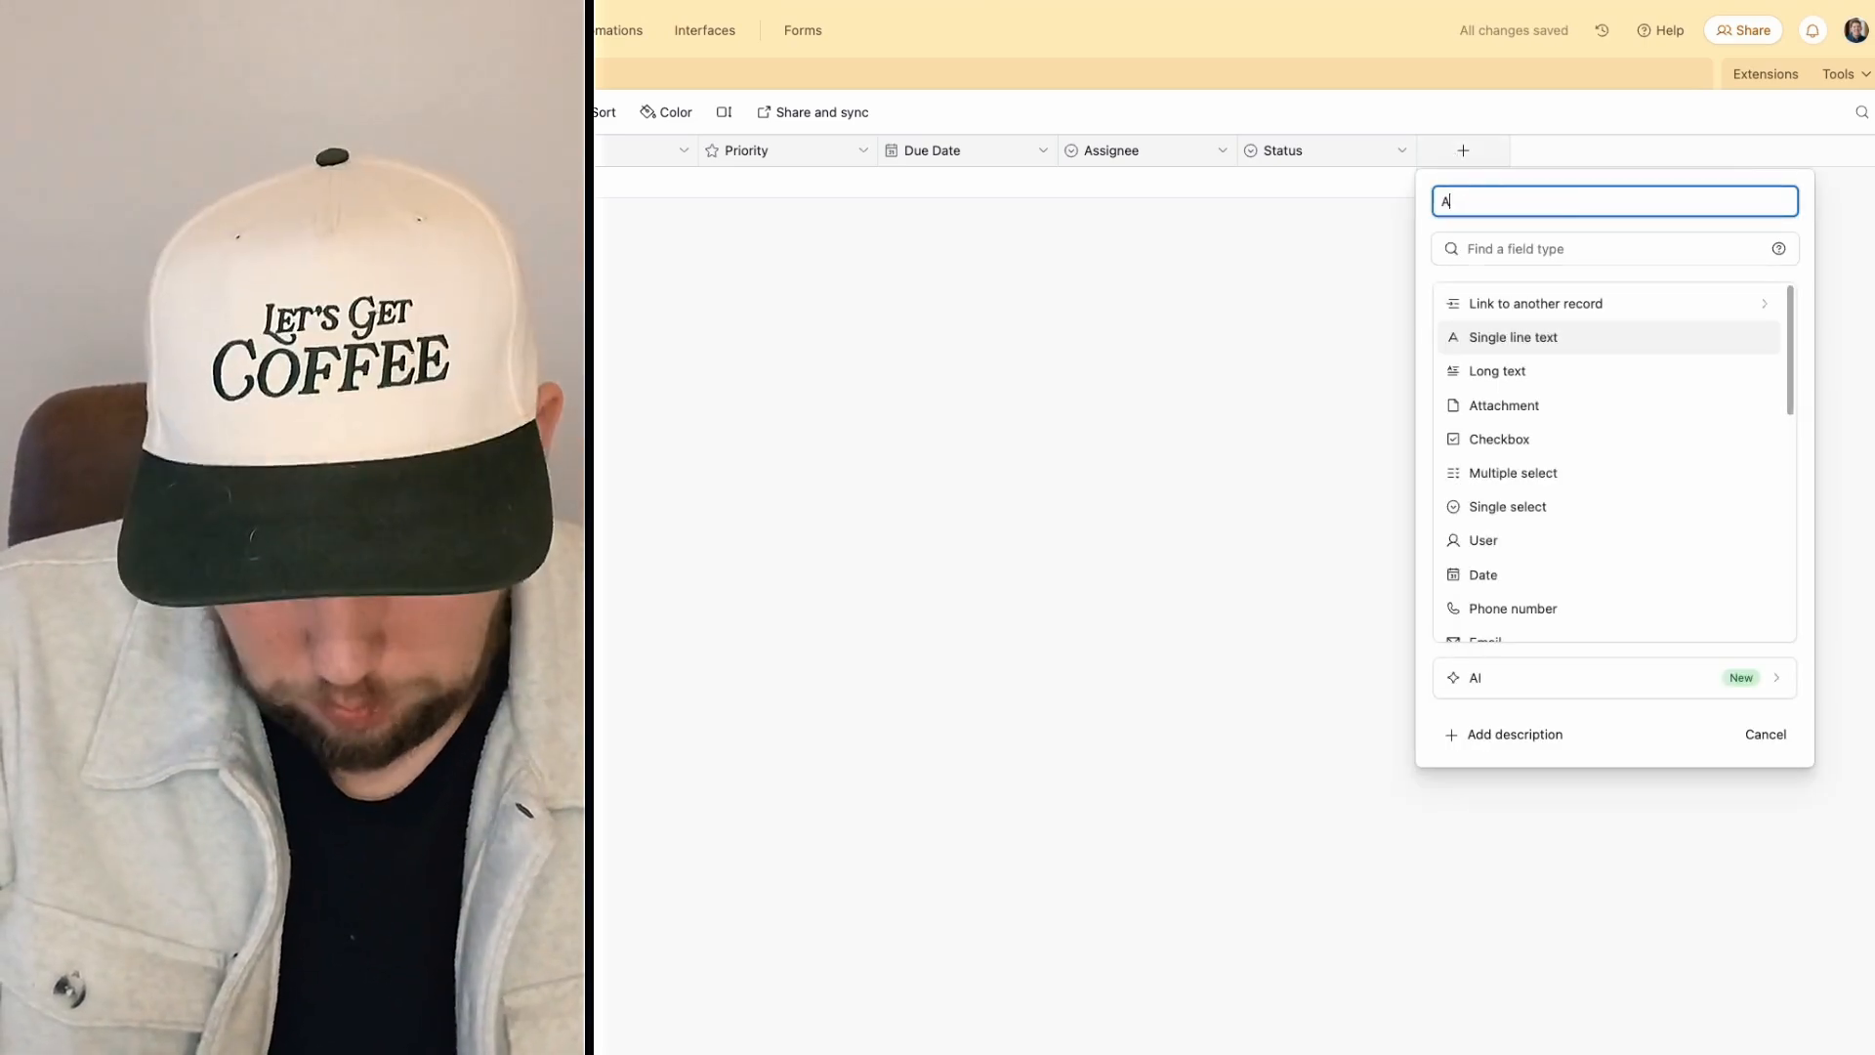
pyautogui.press('BackSpace')
pyautogui.write('Requeste')
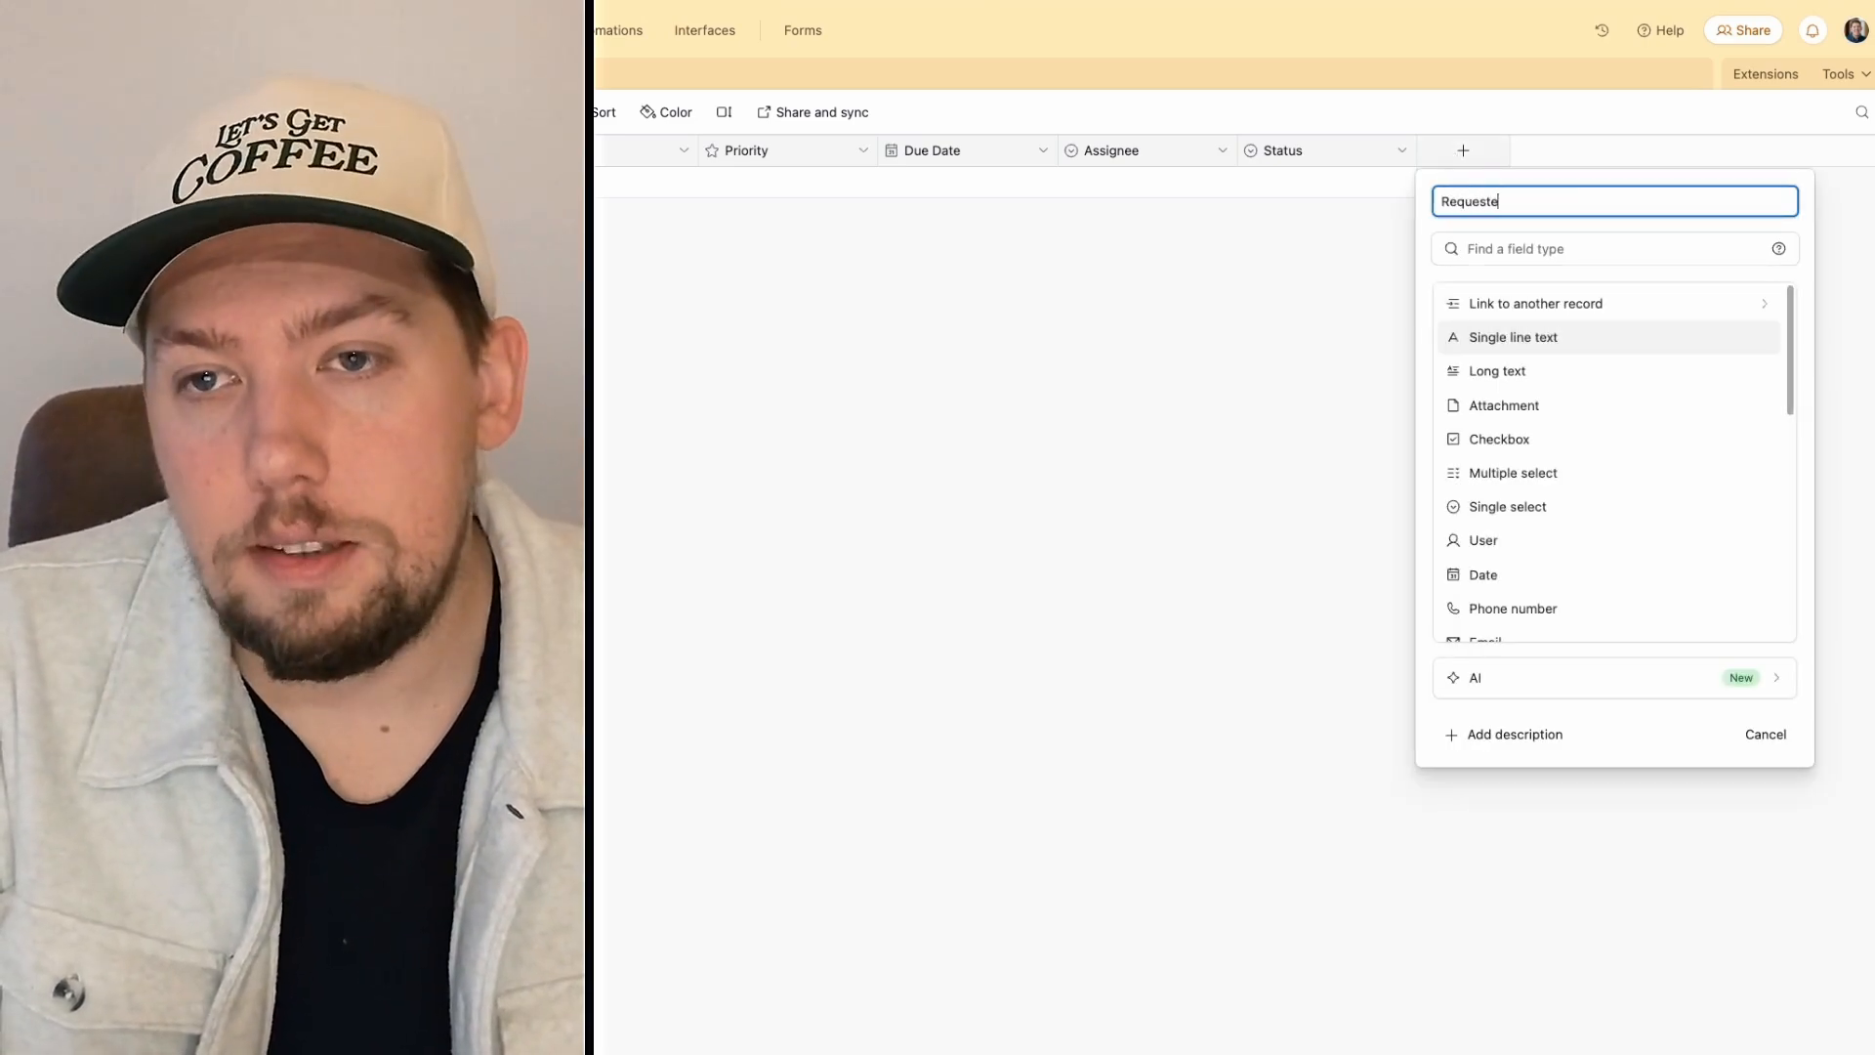
pyautogui.write('d This')
pyautogui.press('Tab')
pyautogui.write('emai')
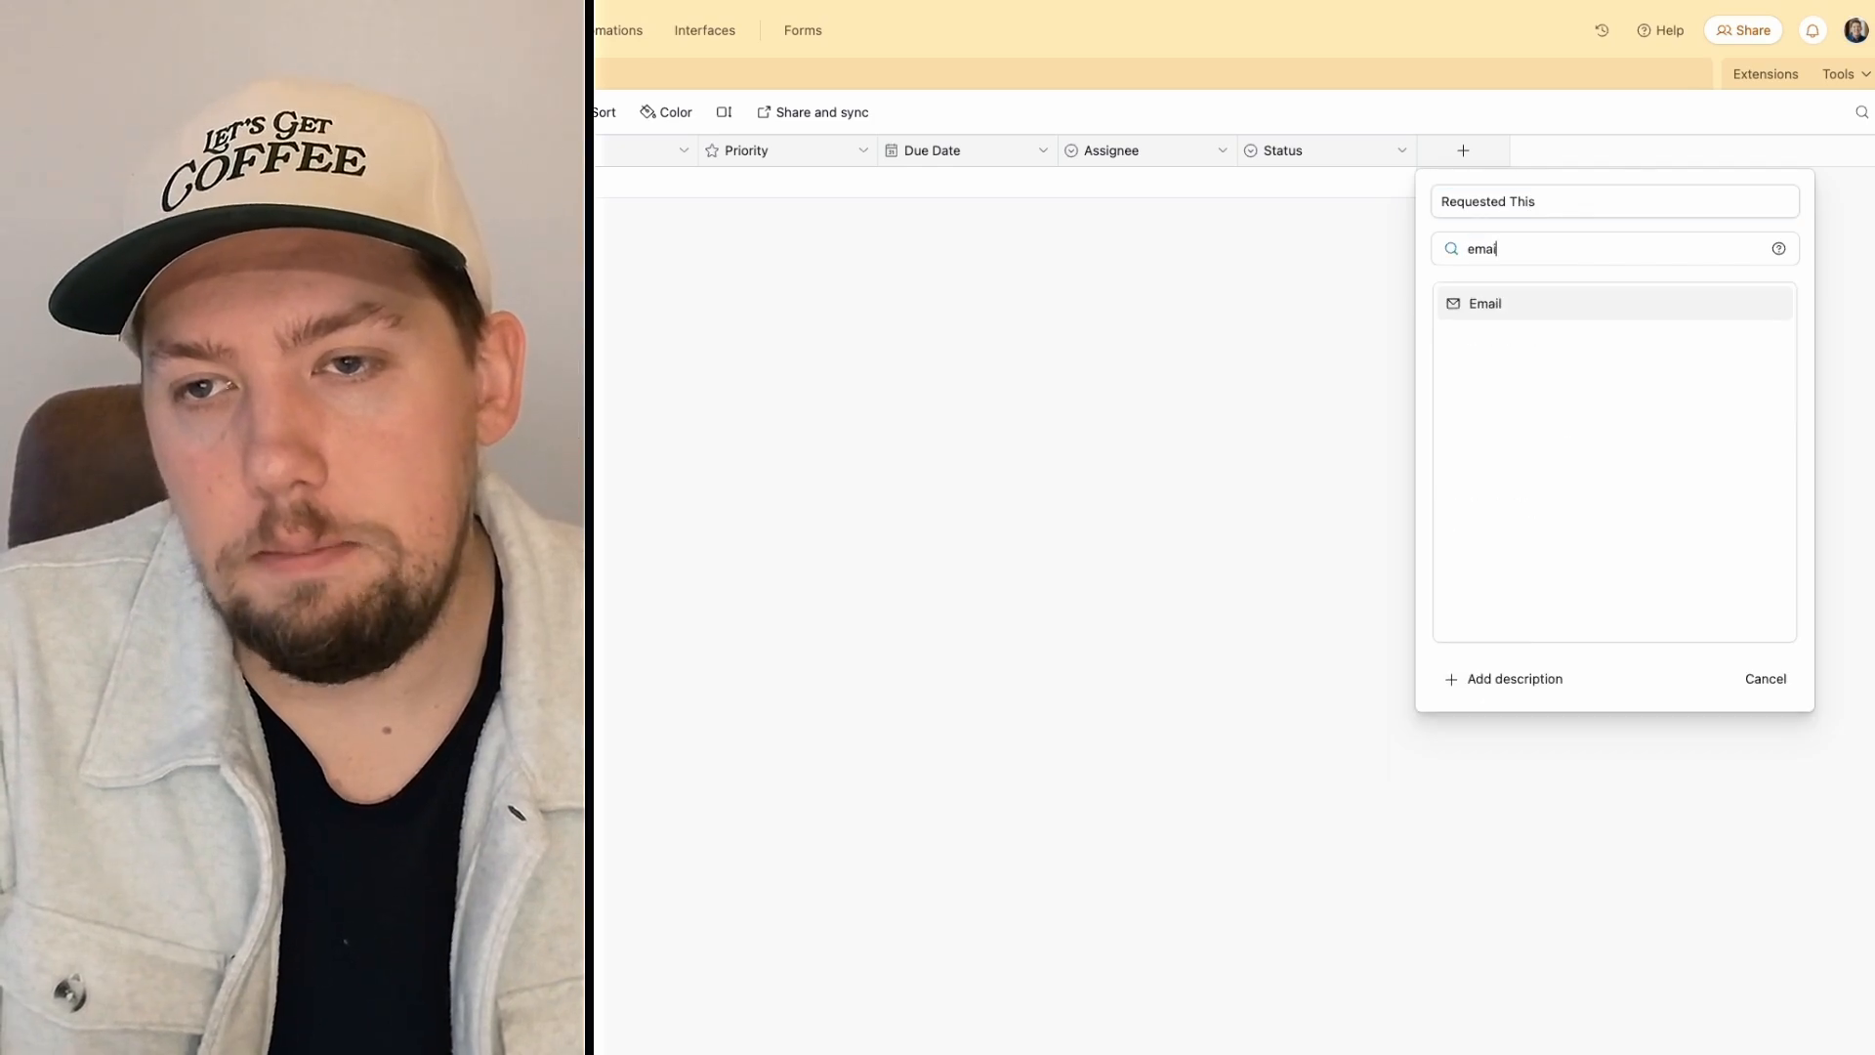
pyautogui.press('Return')
# Step: Add the task 'Posting launch video to Instagram' with notes on downloading from Vimeo and uploading to Instagram
pyautogui.click(1749, 335)
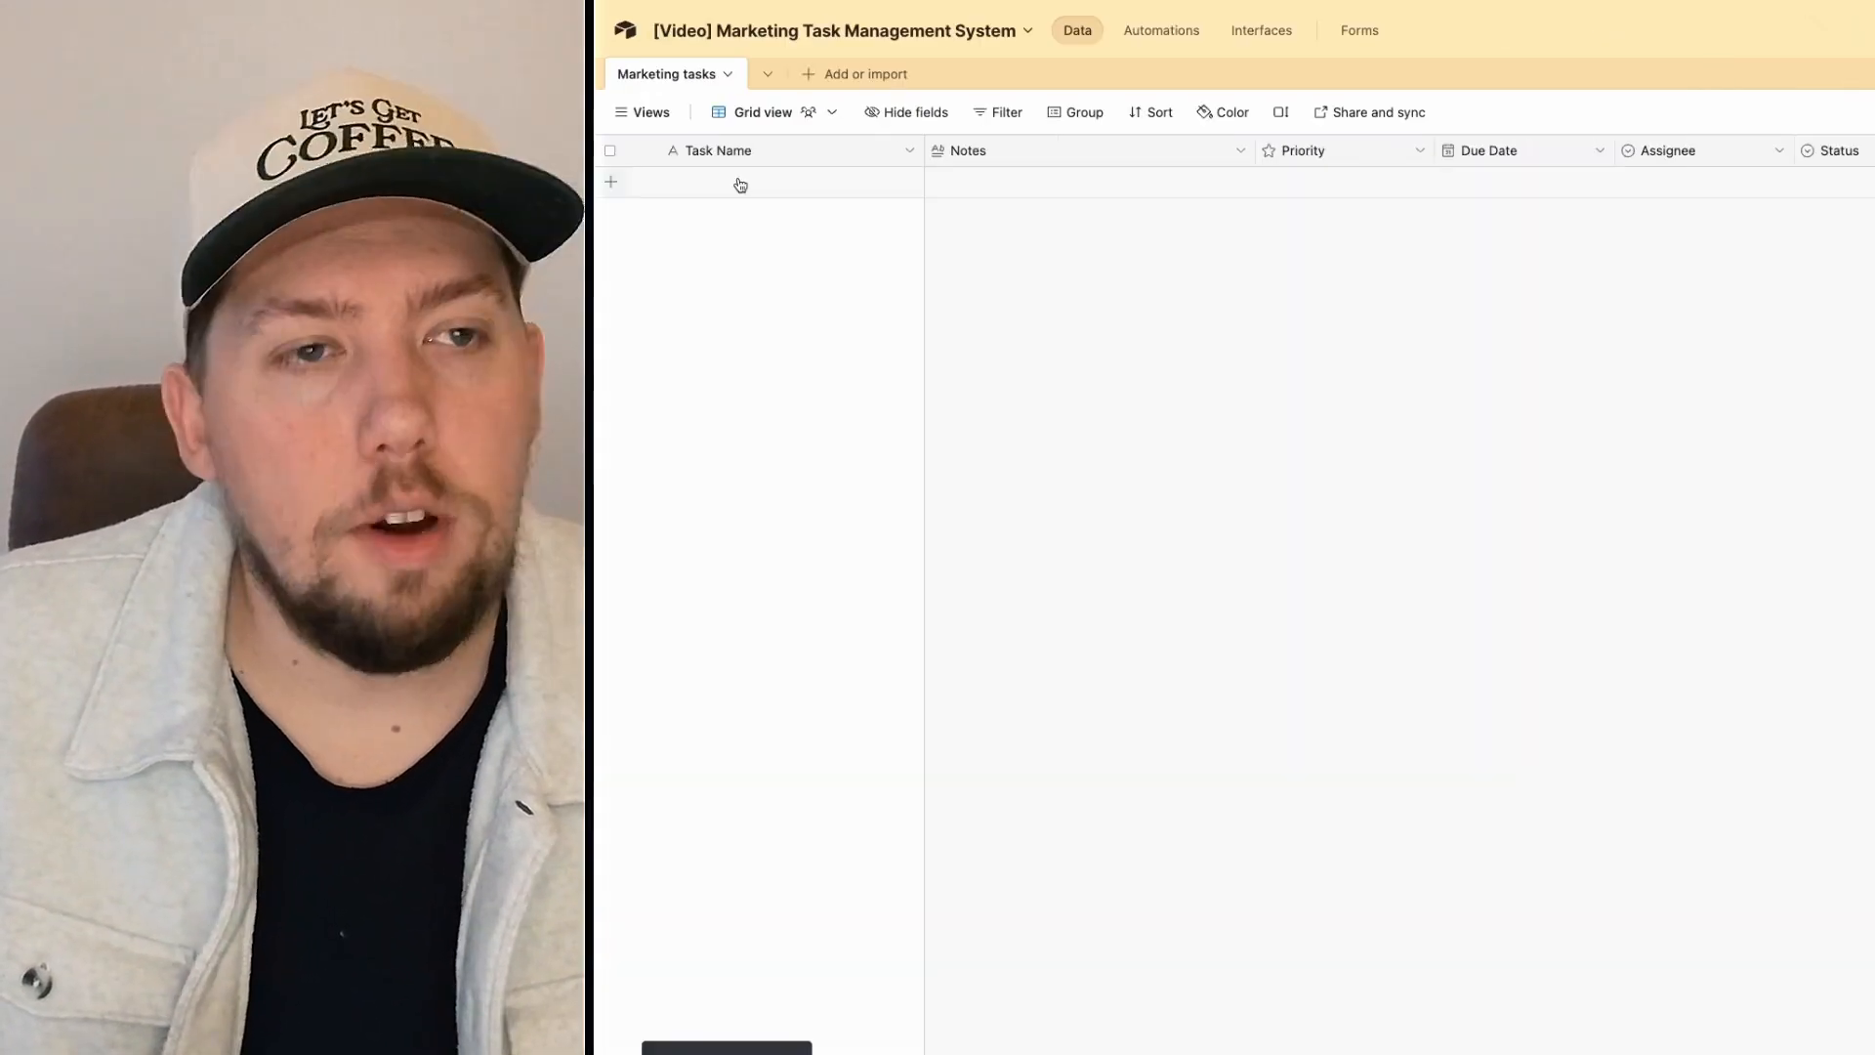
pyautogui.click(621, 186)
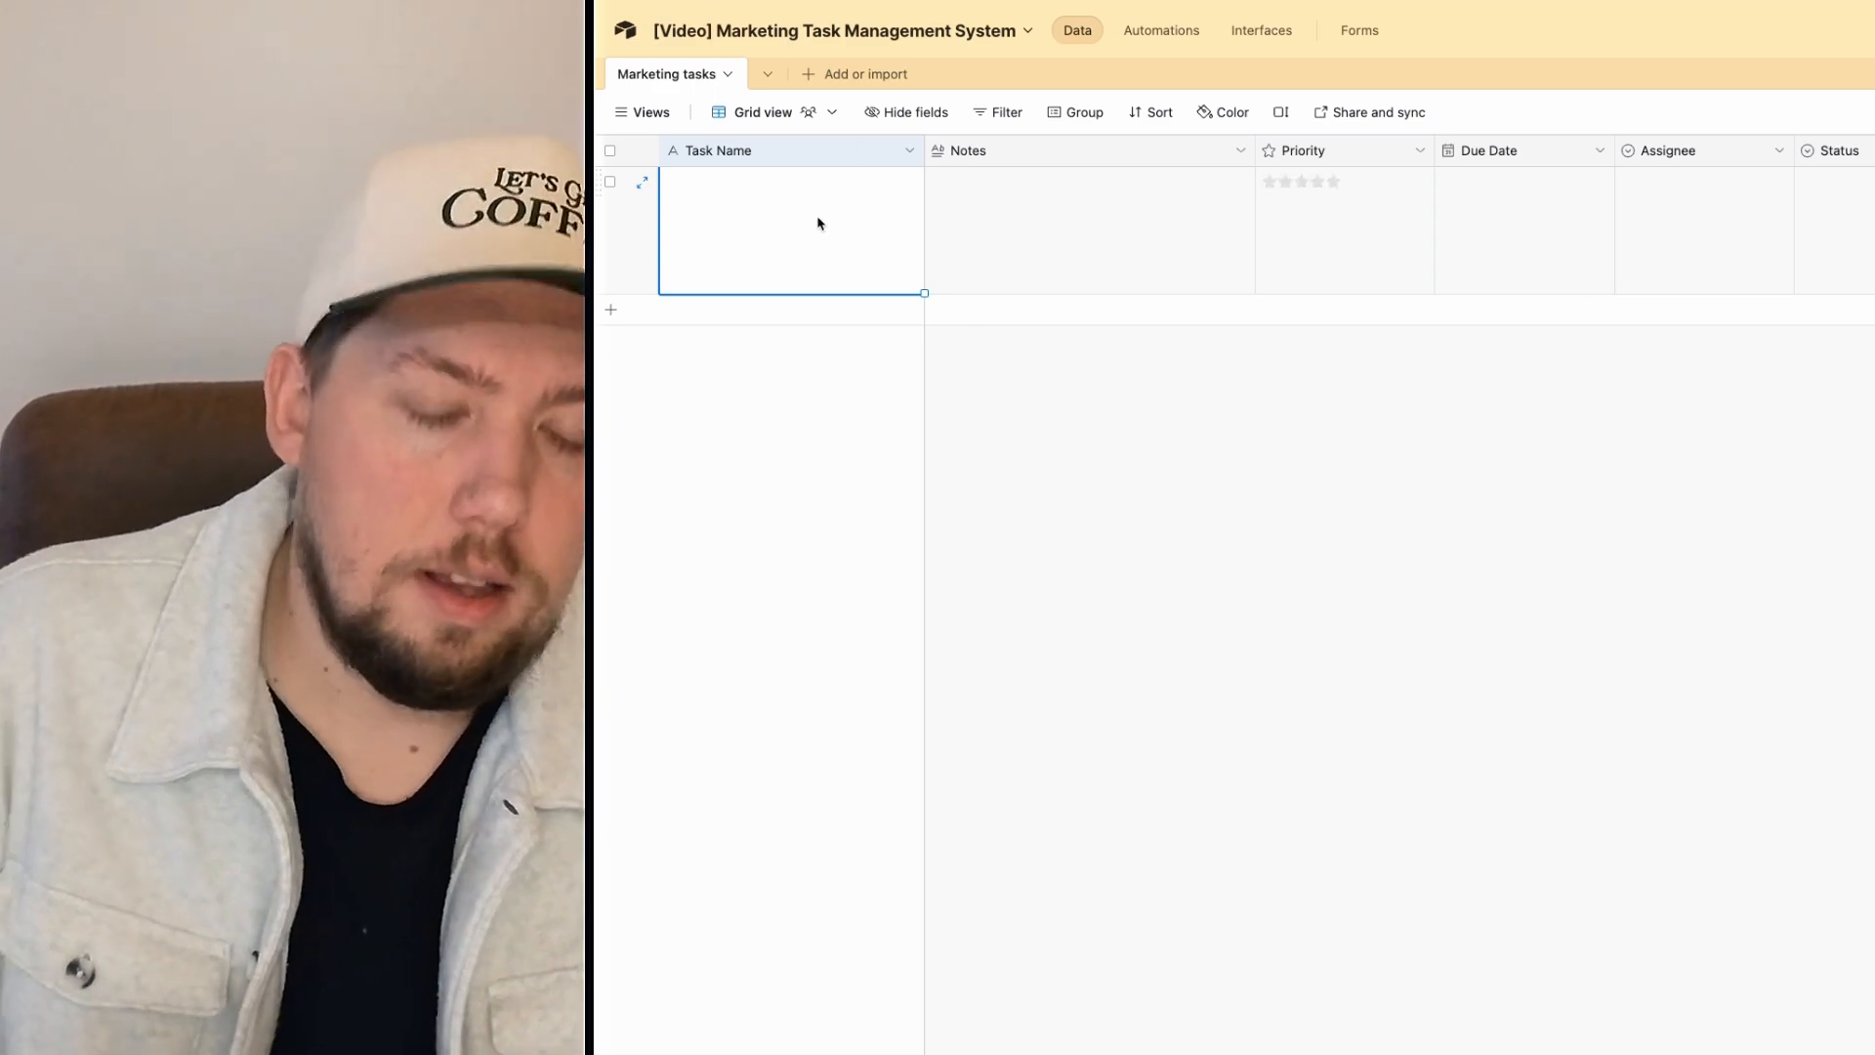
pyautogui.write('Posting I')
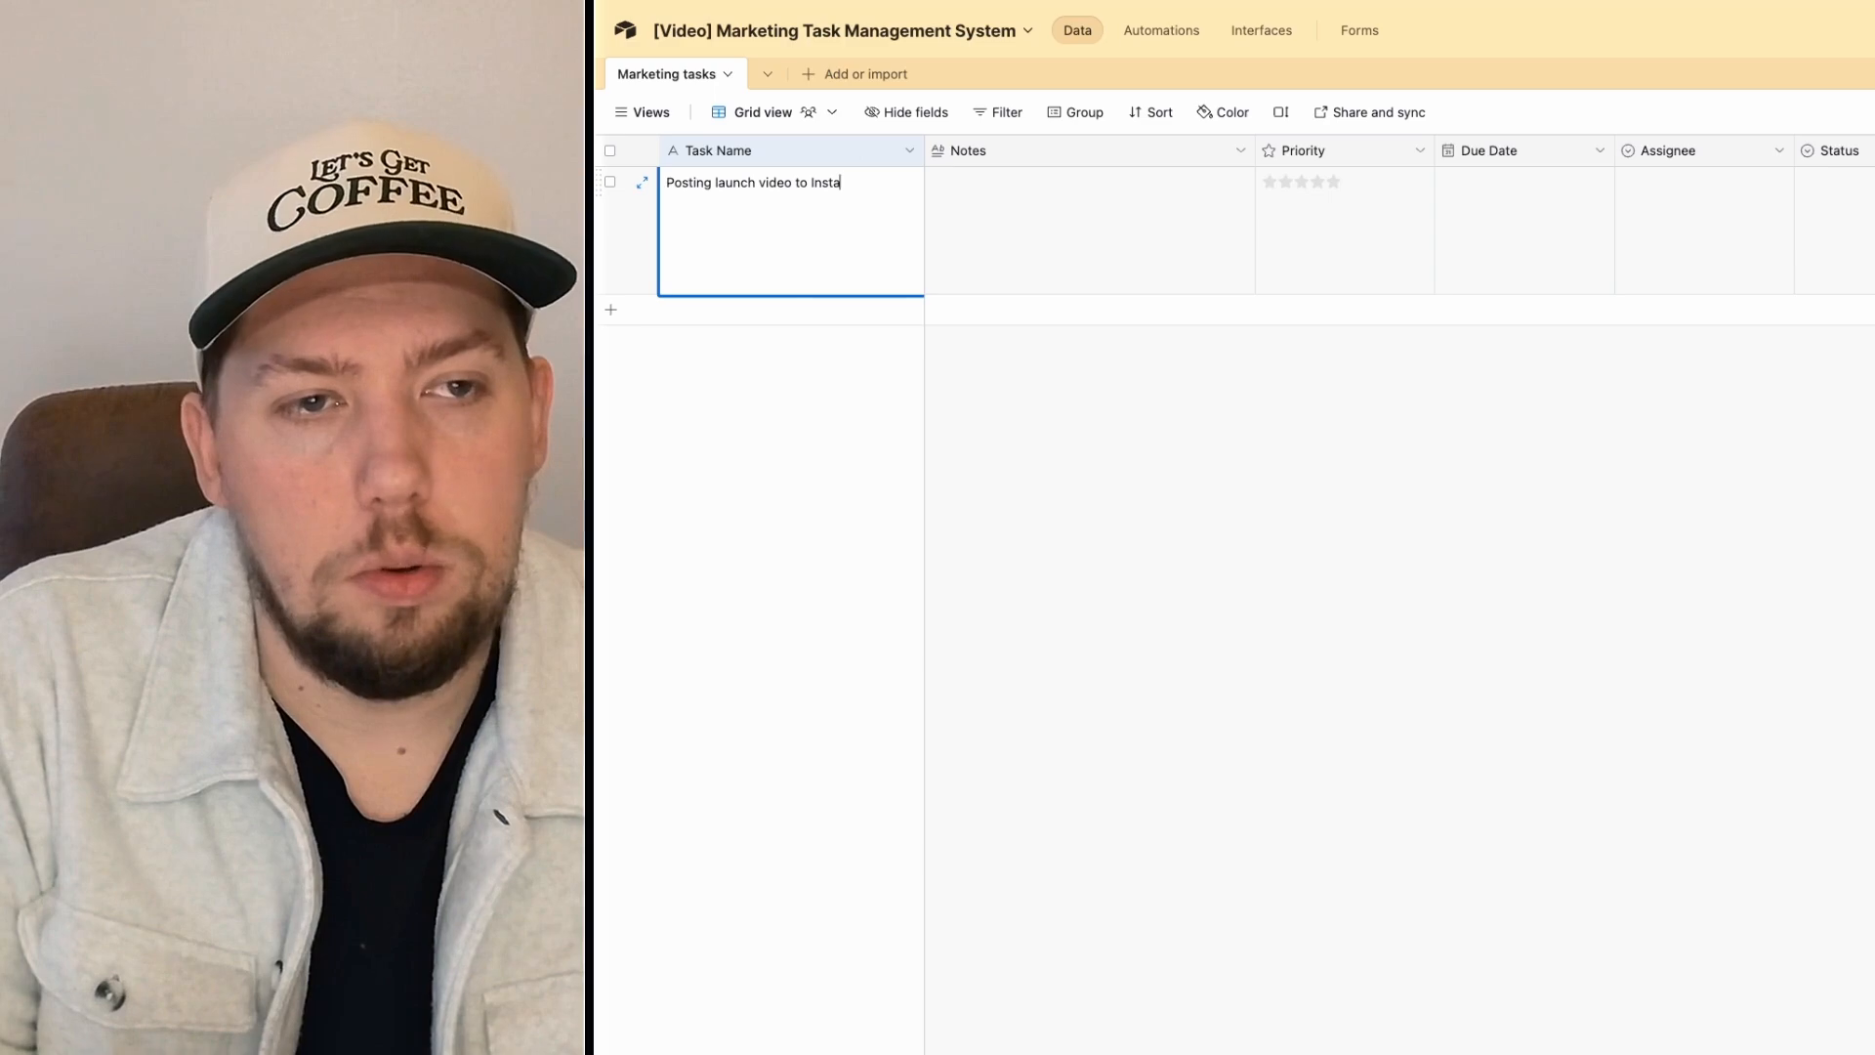
pyautogui.press('Return')
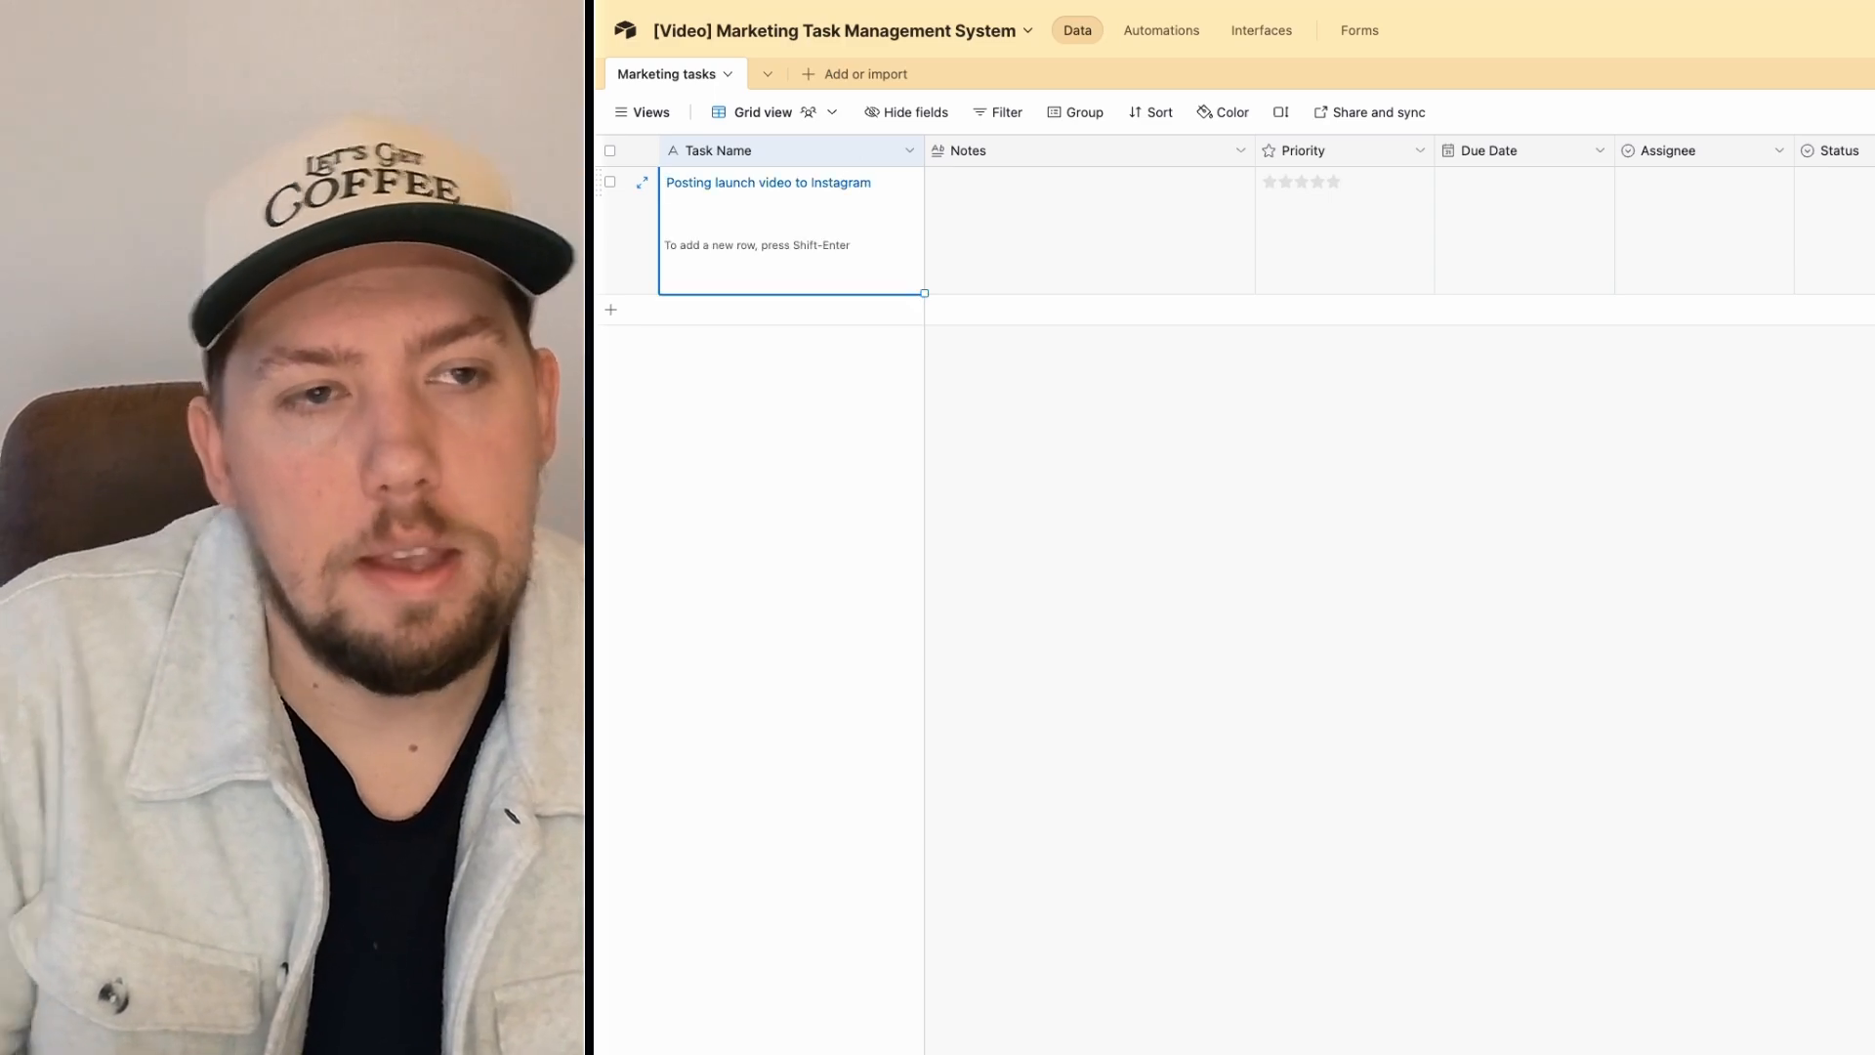
pyautogui.click(1032, 237)
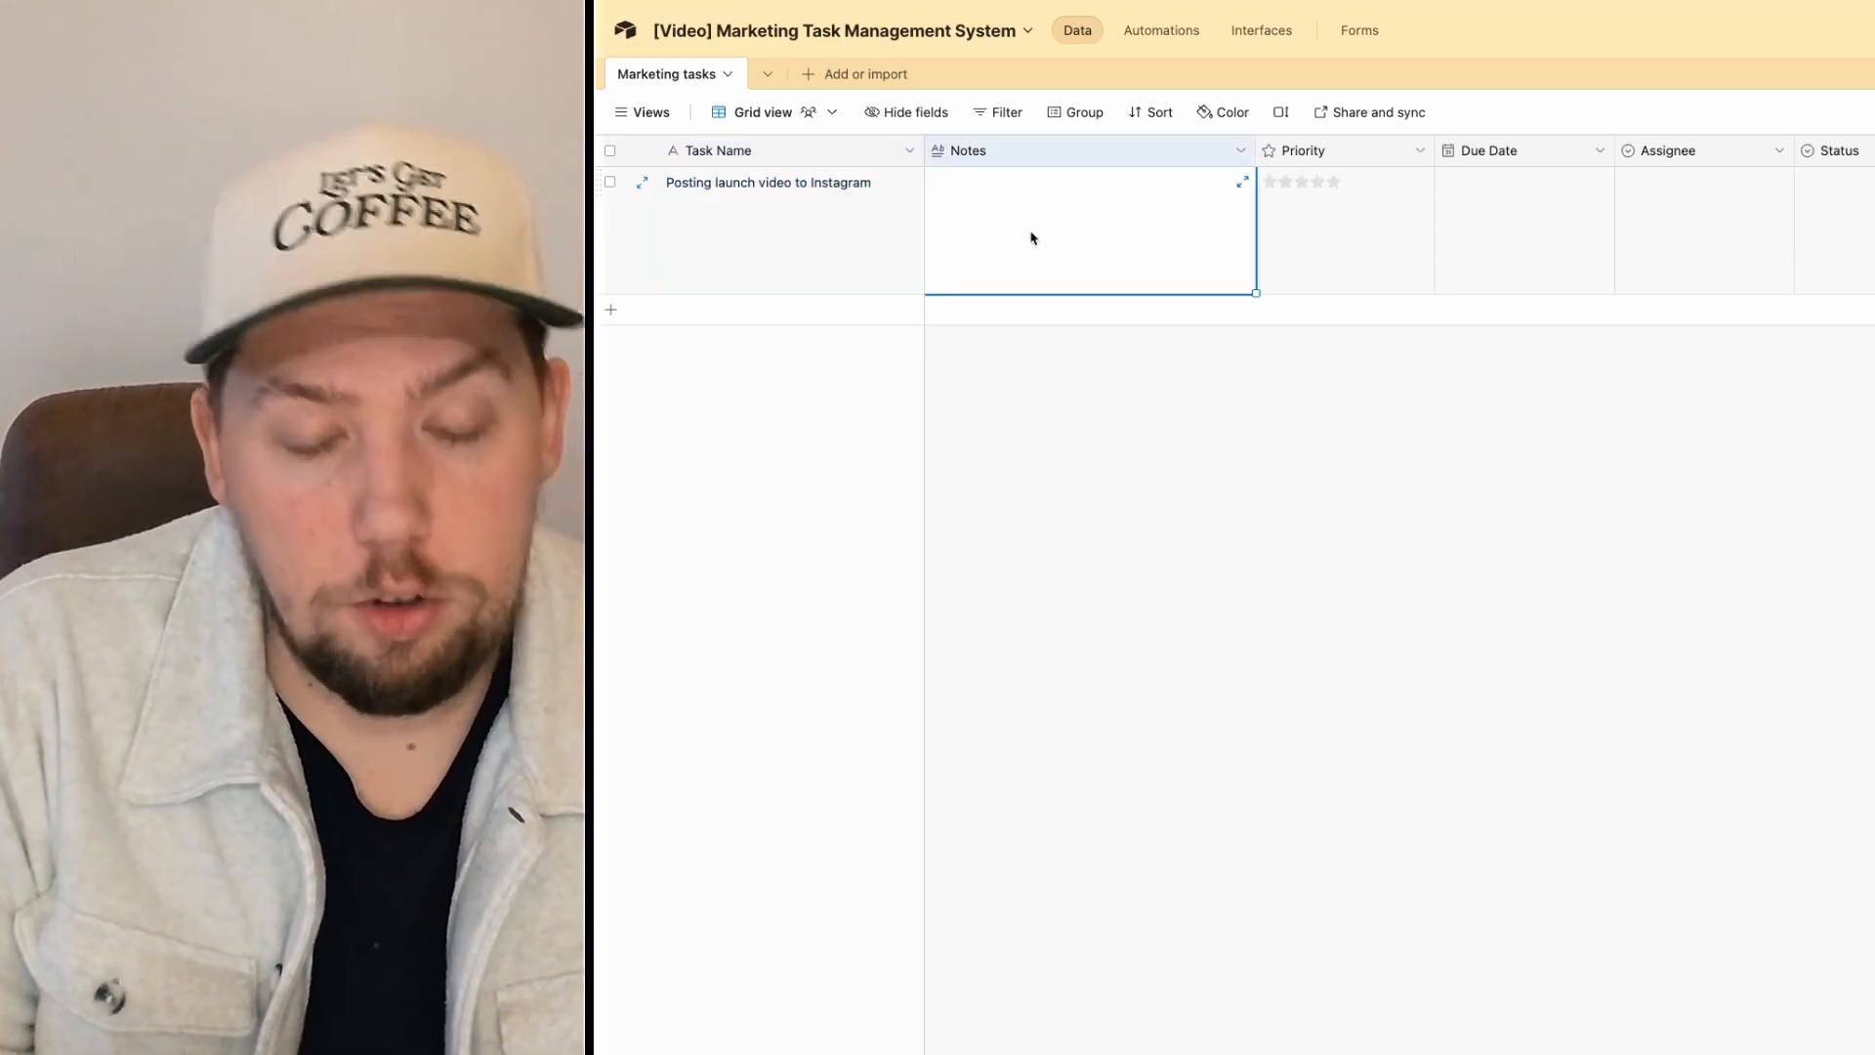
pyautogui.write('Download the video from Vimeo and')
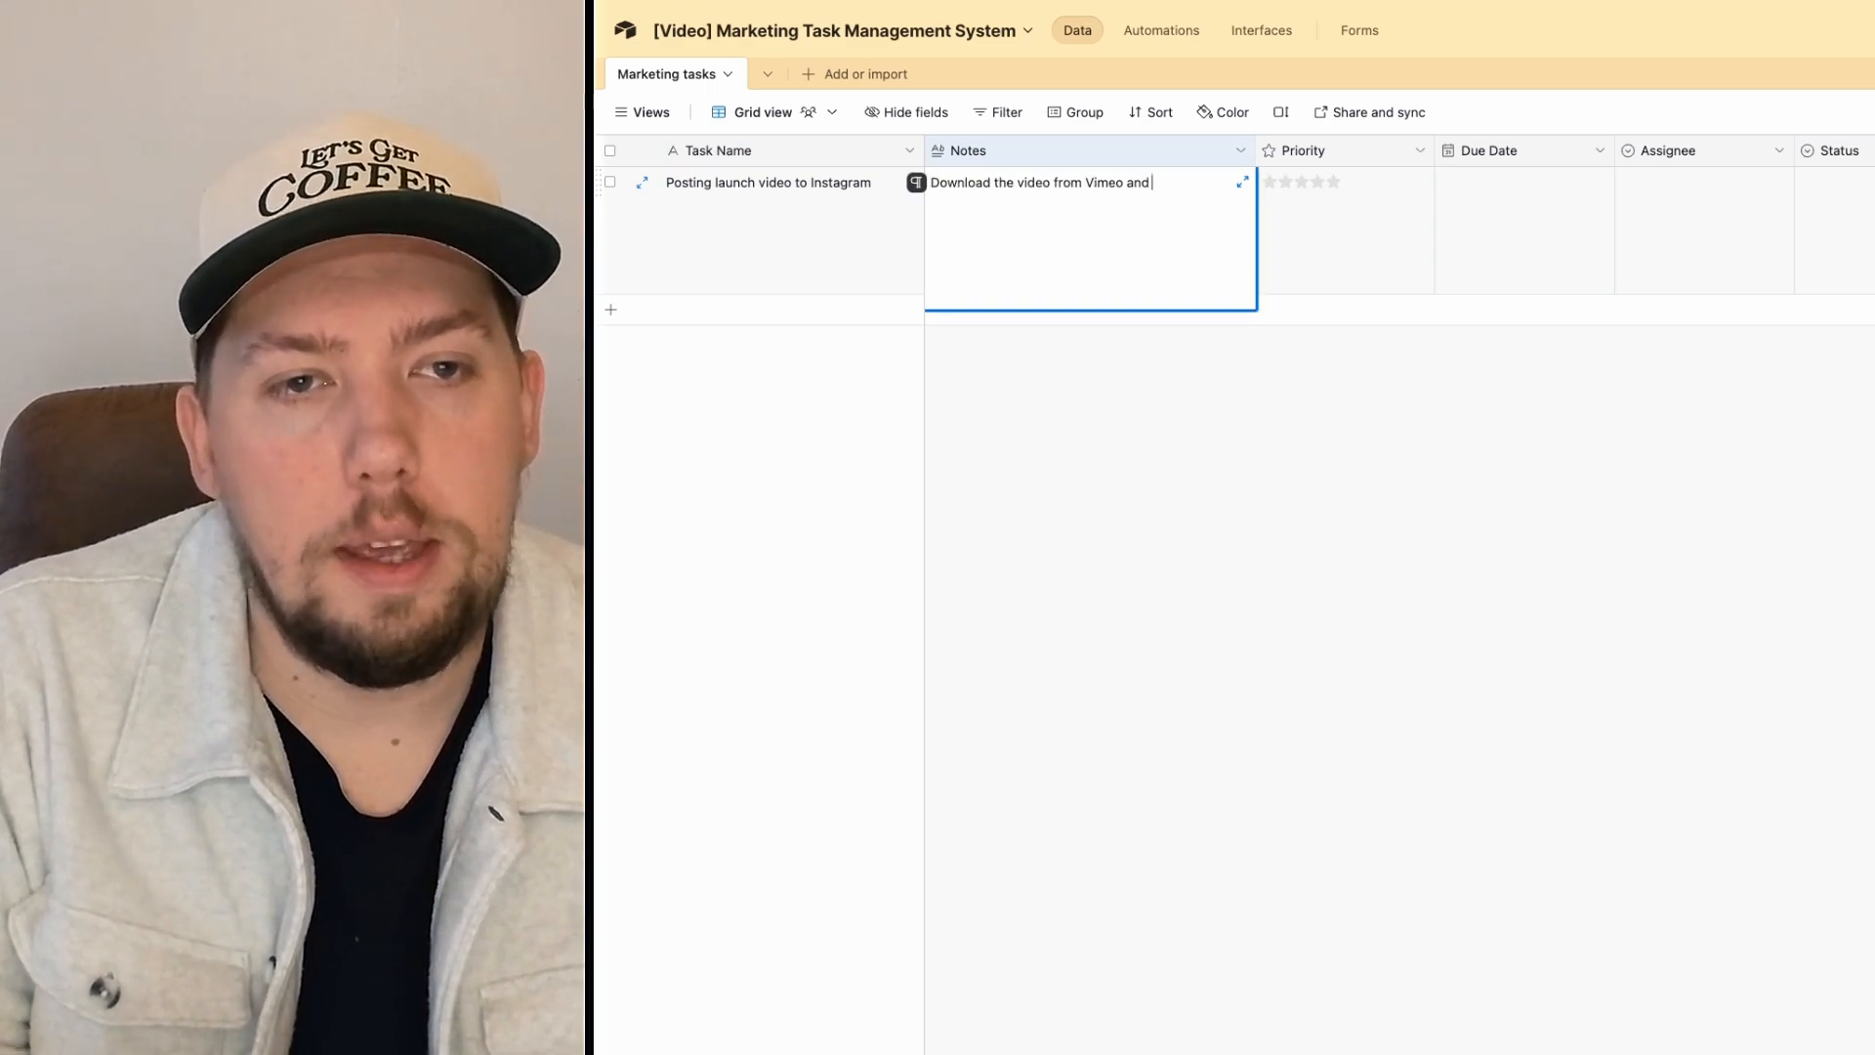
pyautogui.write('upload to our In')
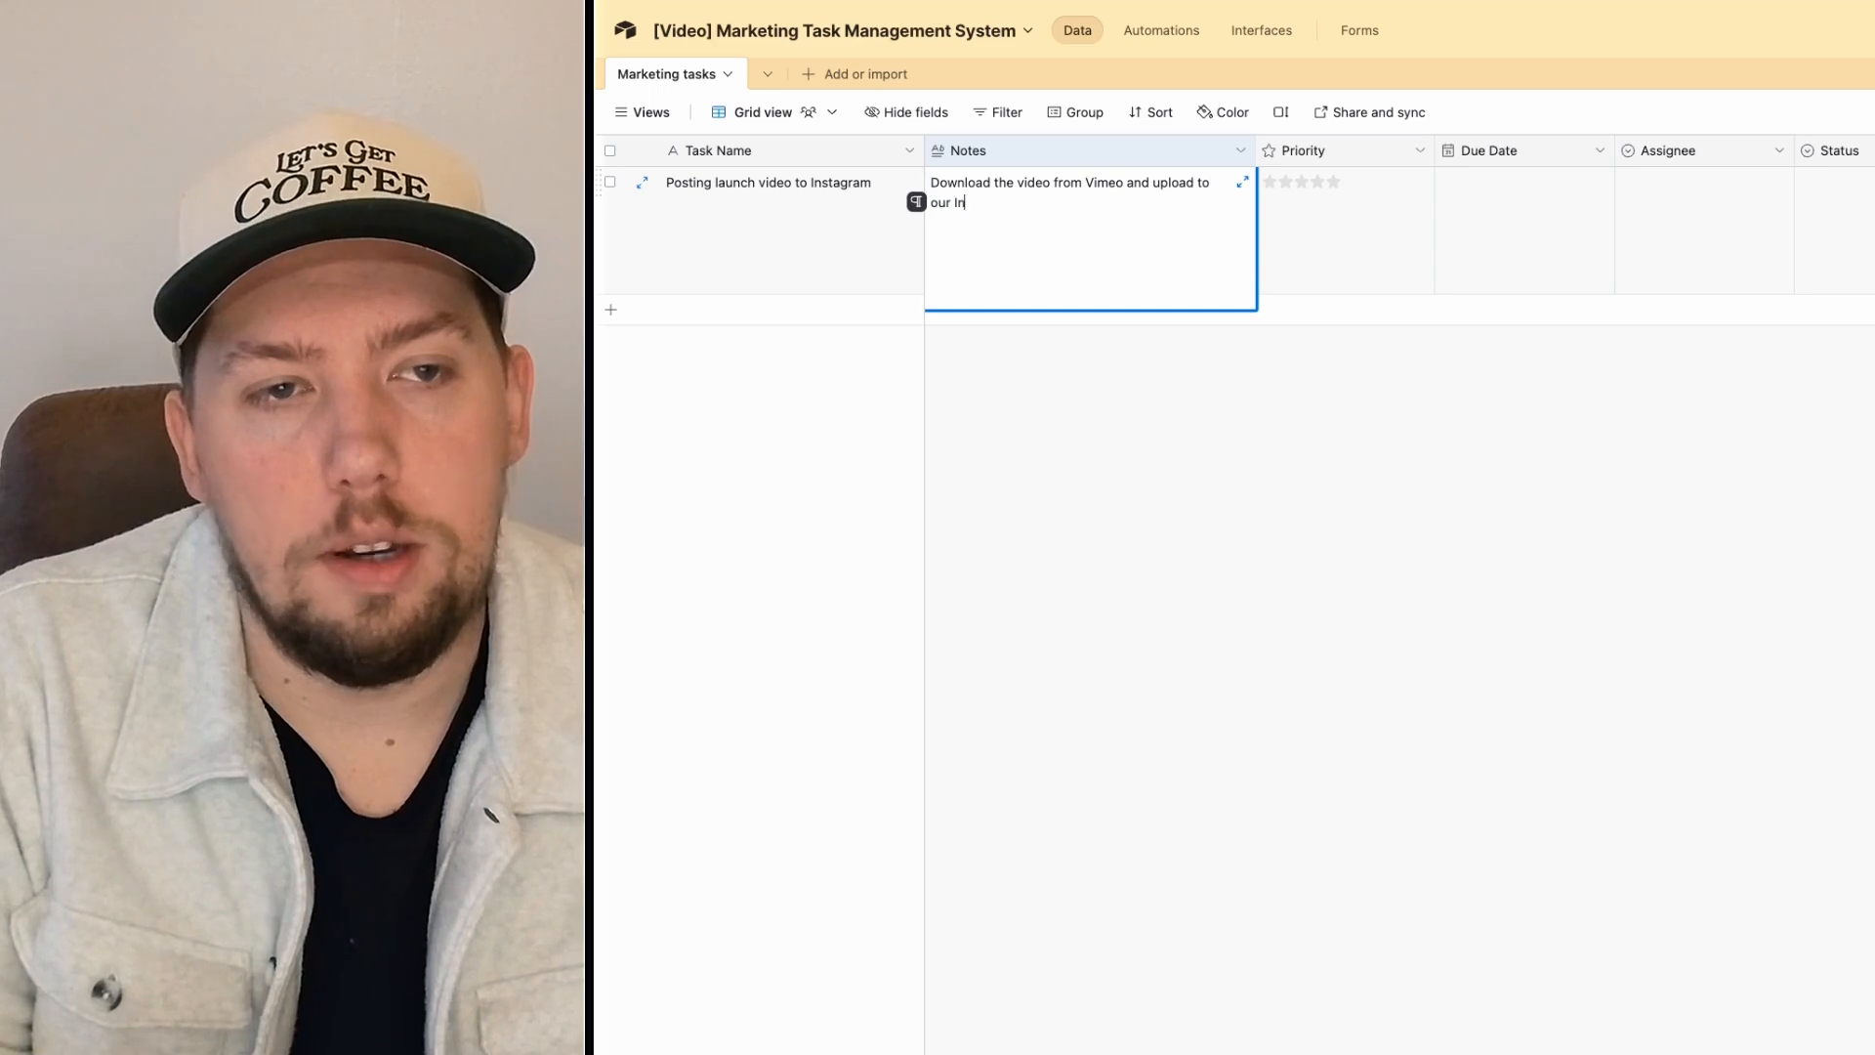
pyautogui.write('stagram account')
pyautogui.press('Return')
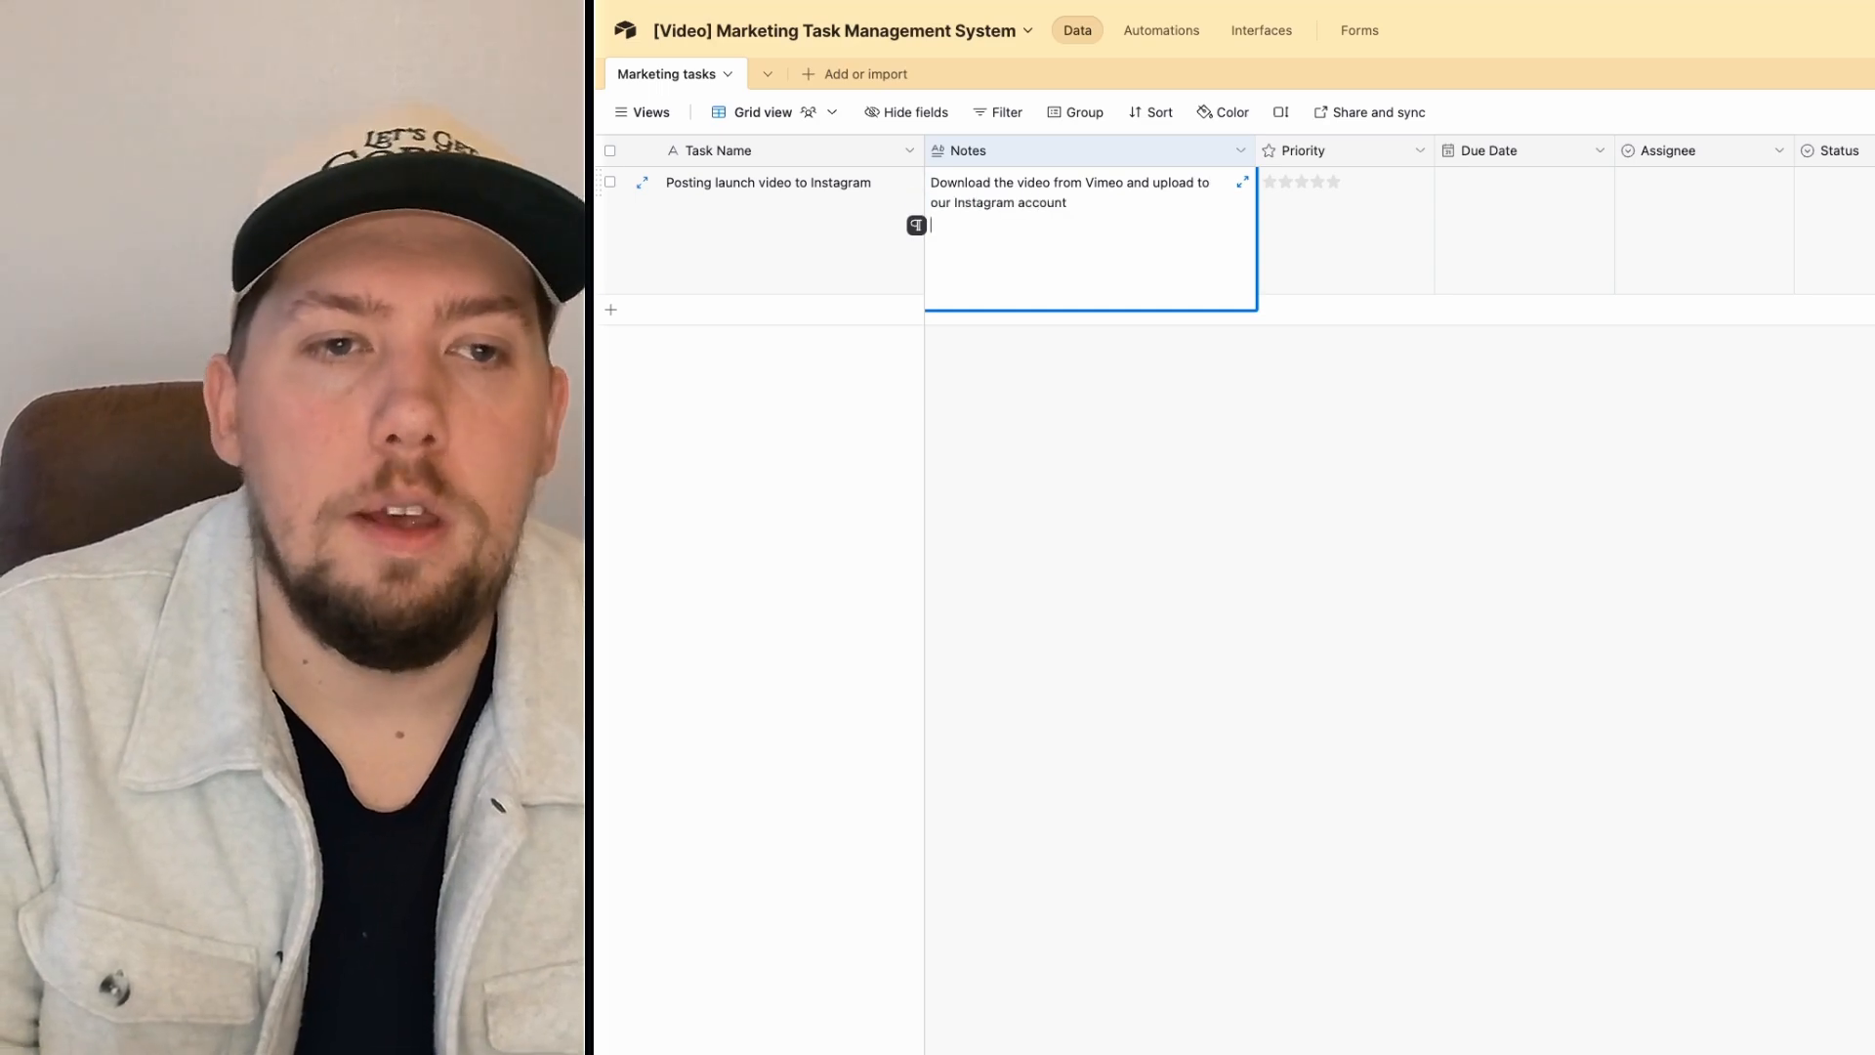
# Step: Give the task a five-star priority and a 1/10/2025 due date
pyautogui.click(1498, 648)
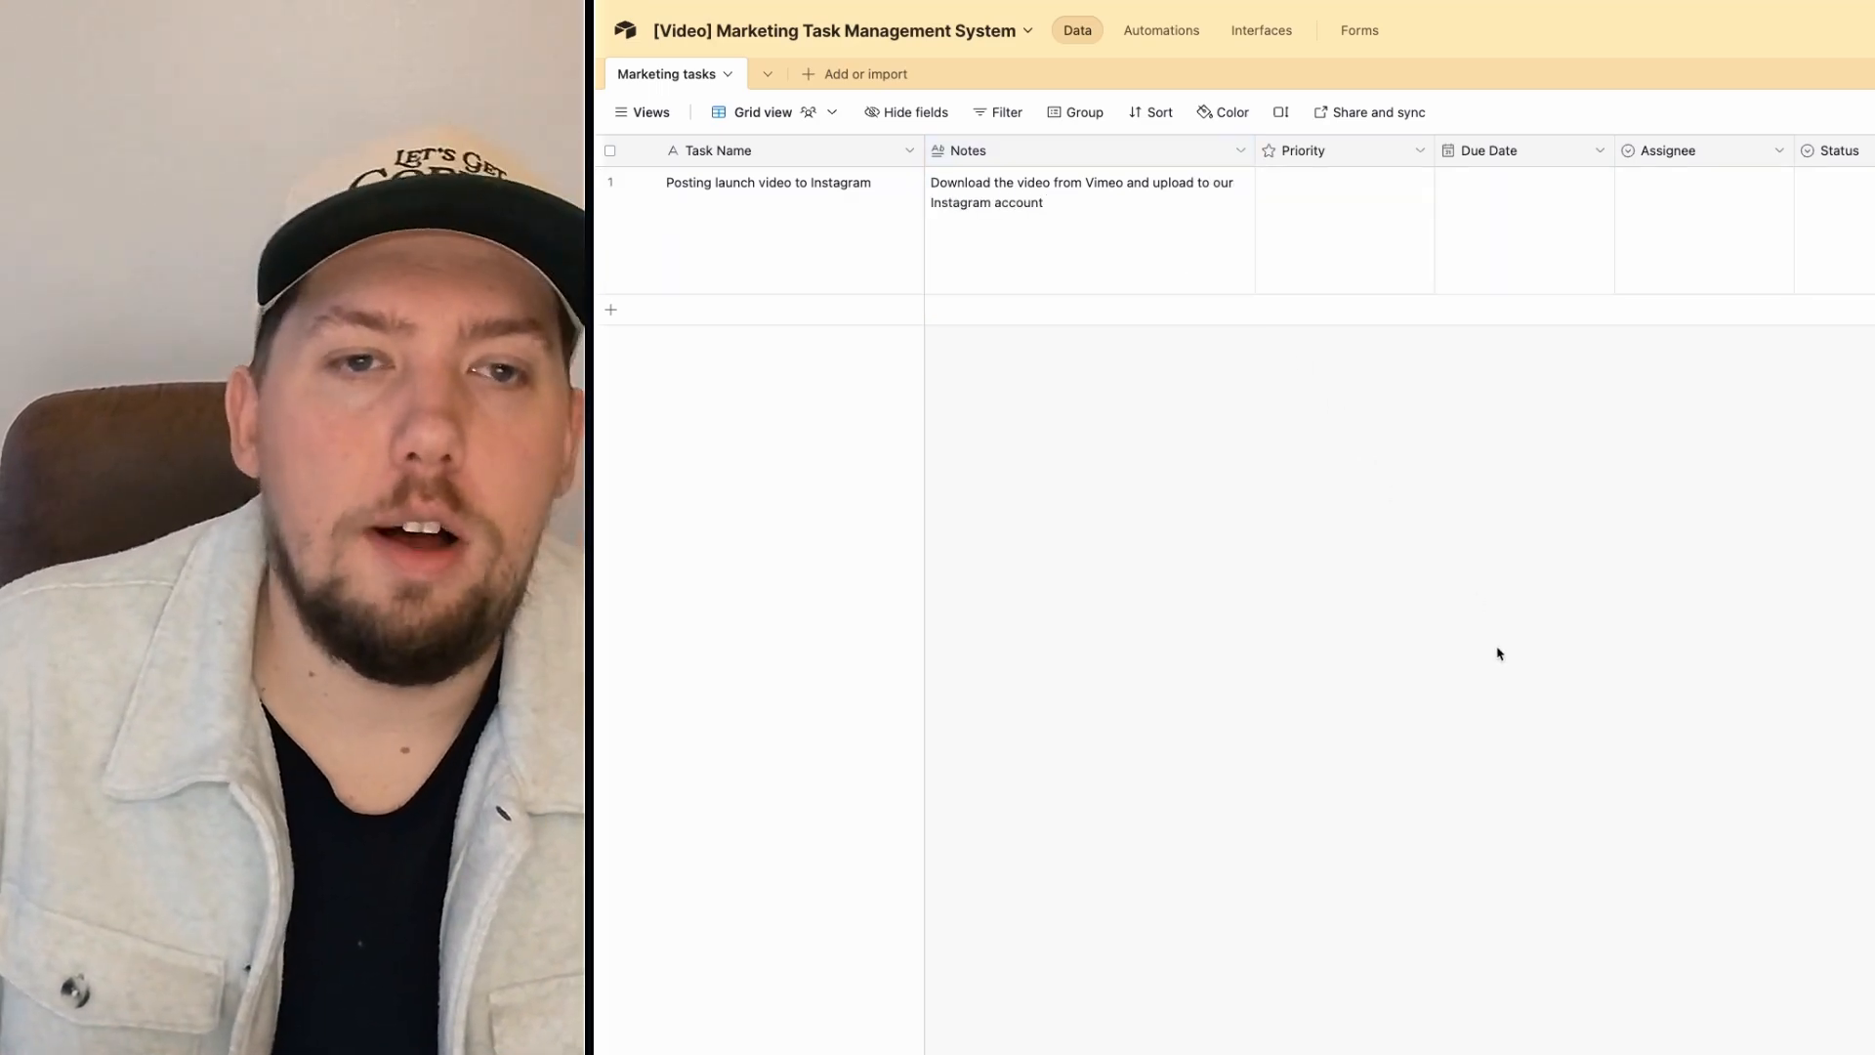
pyautogui.click(1334, 184)
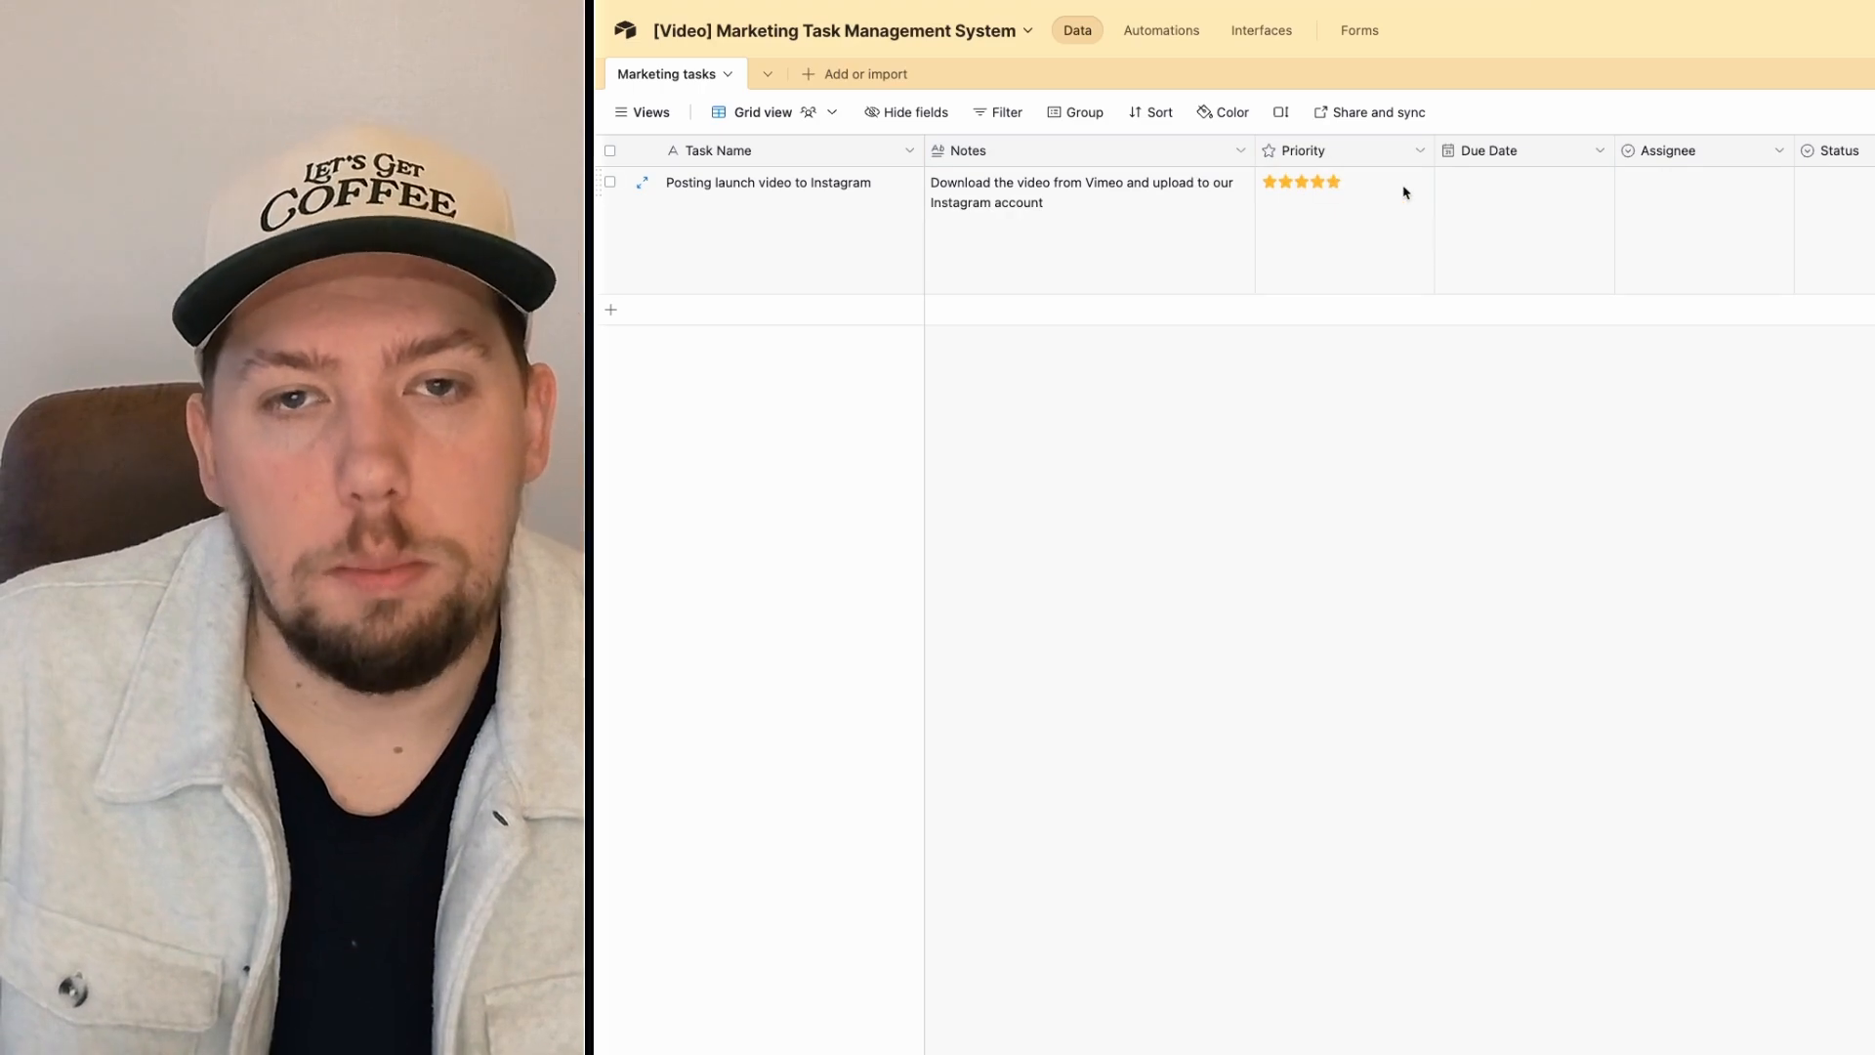
pyautogui.click(1557, 209)
pyautogui.click(1557, 209)
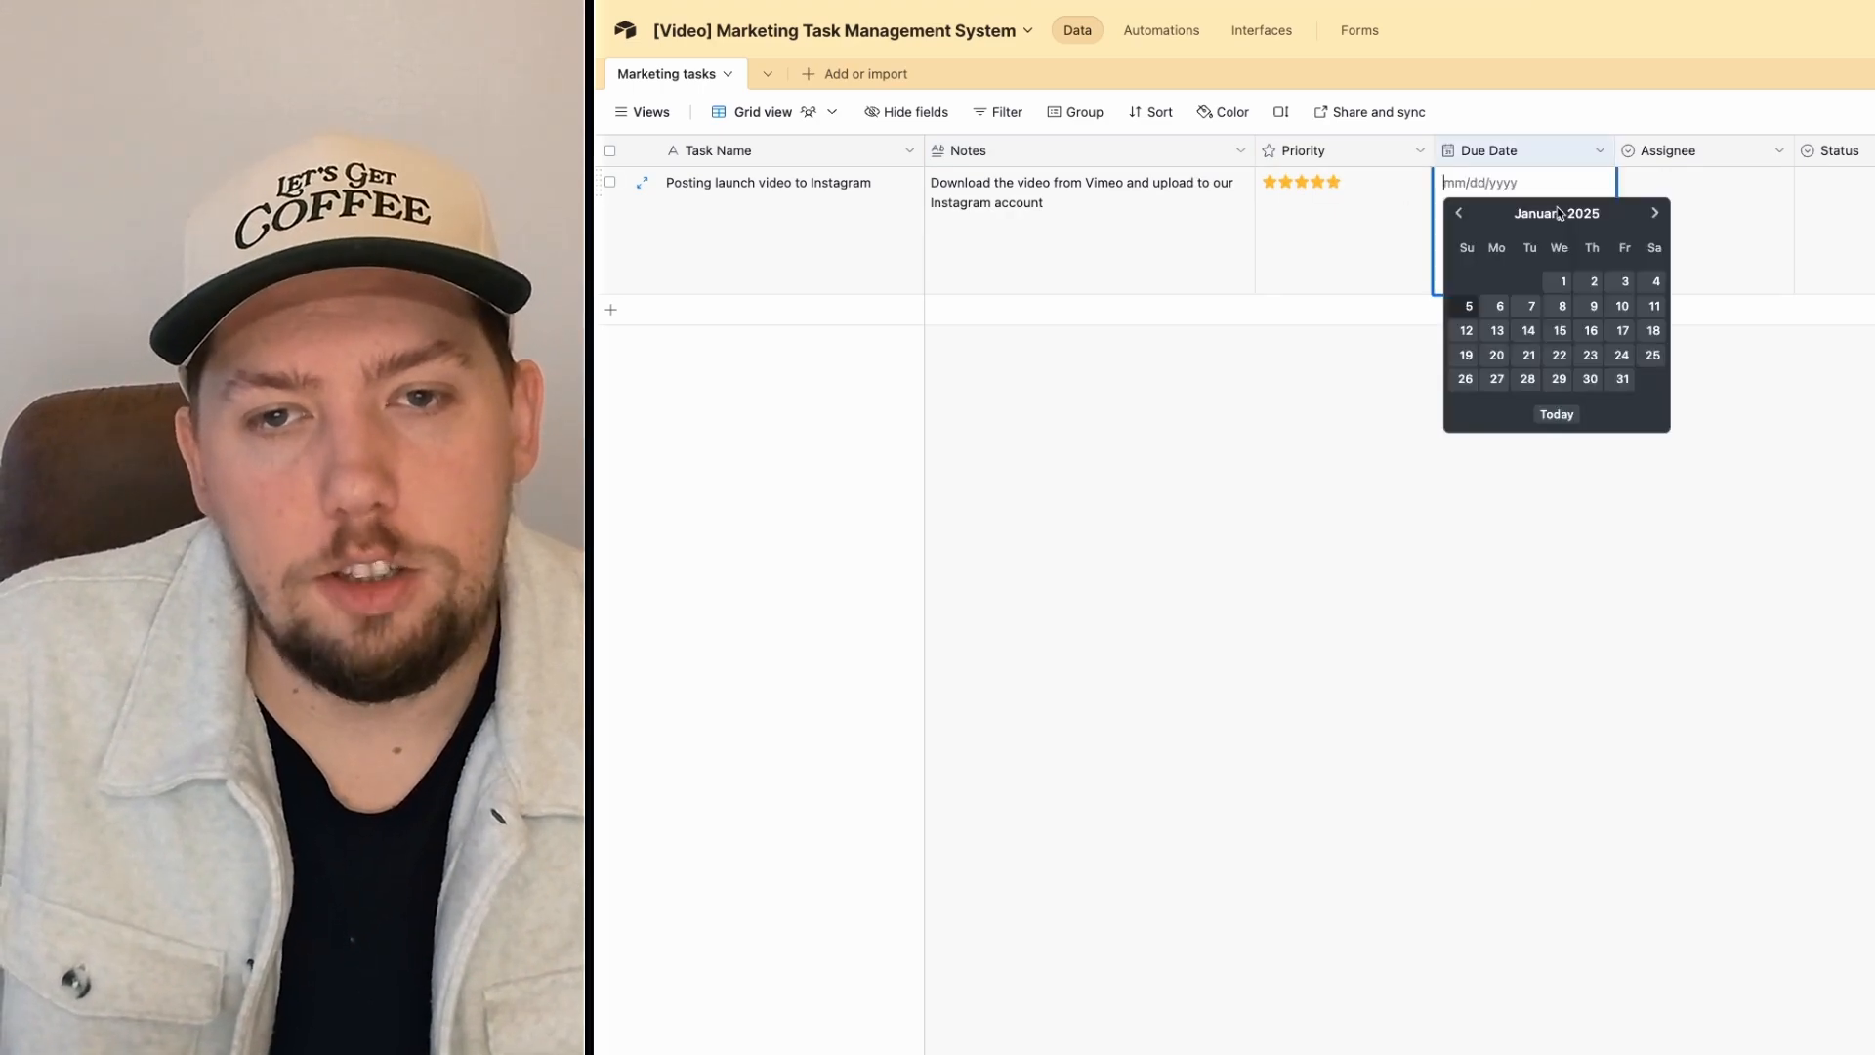
pyautogui.click(1621, 305)
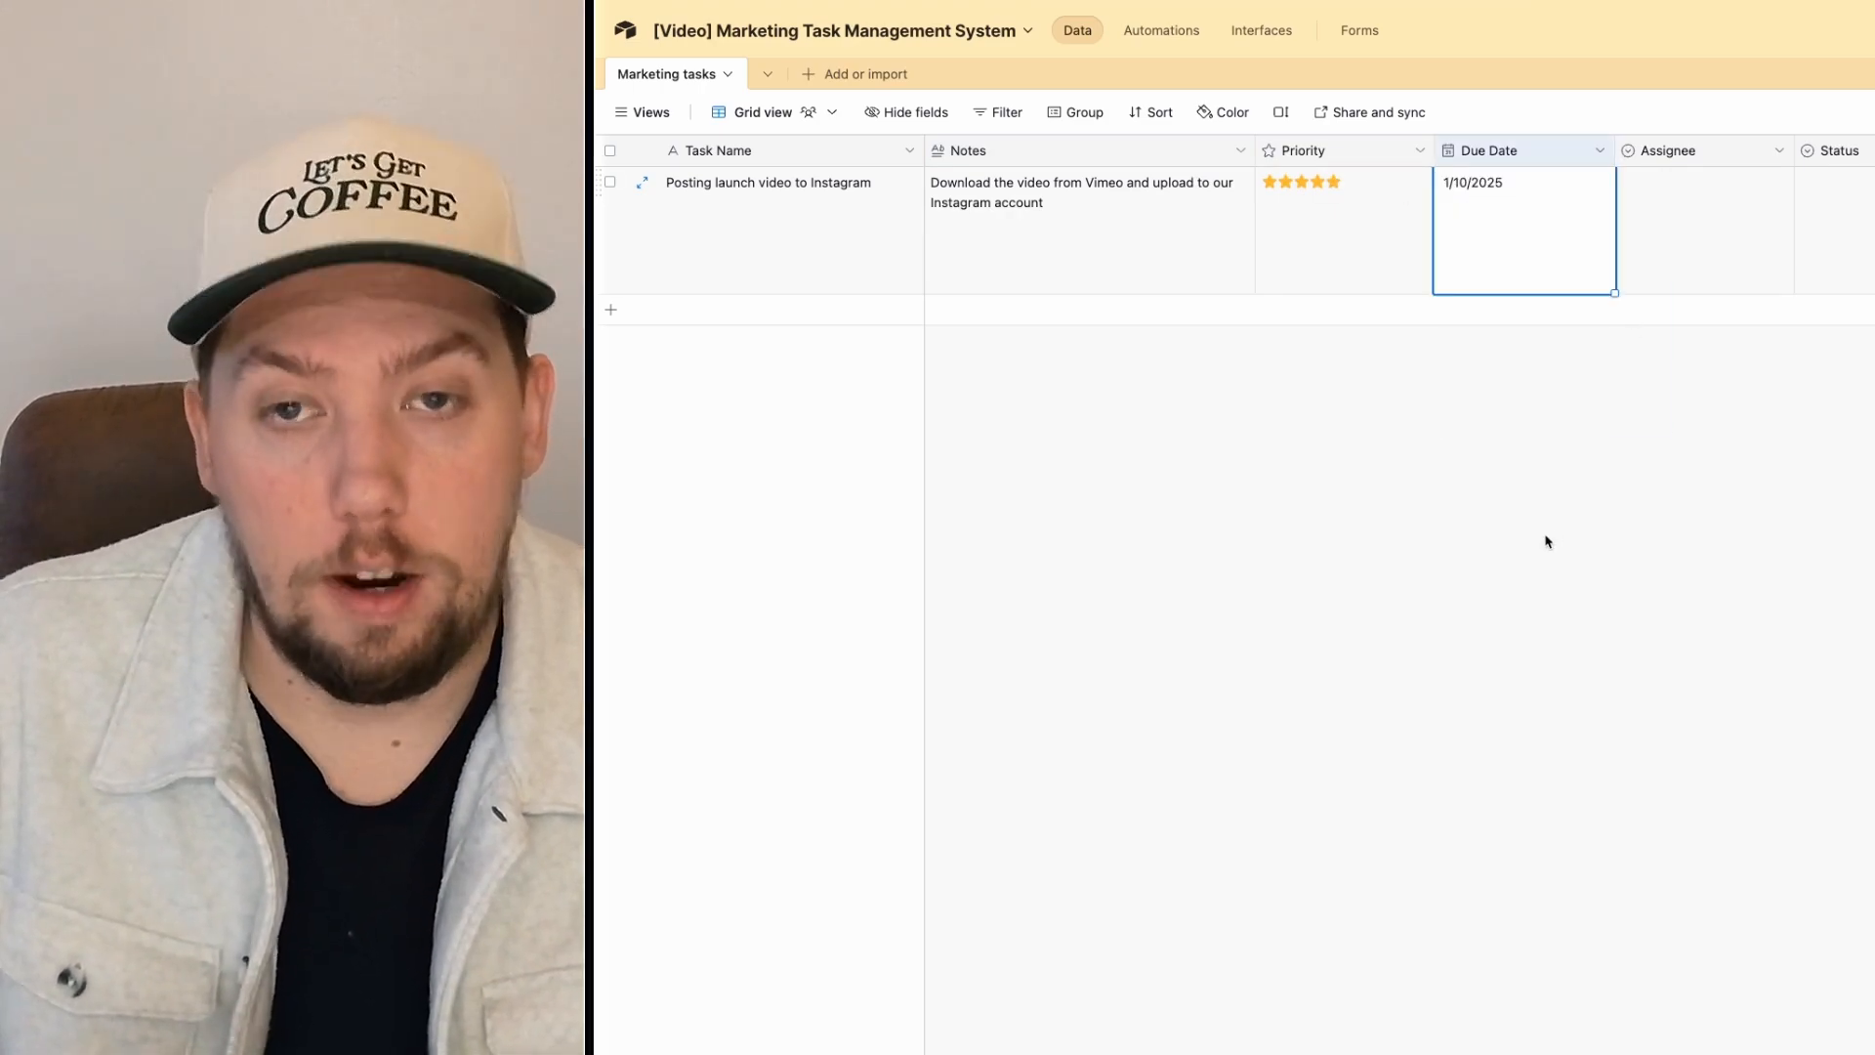
pyautogui.click(1697, 211)
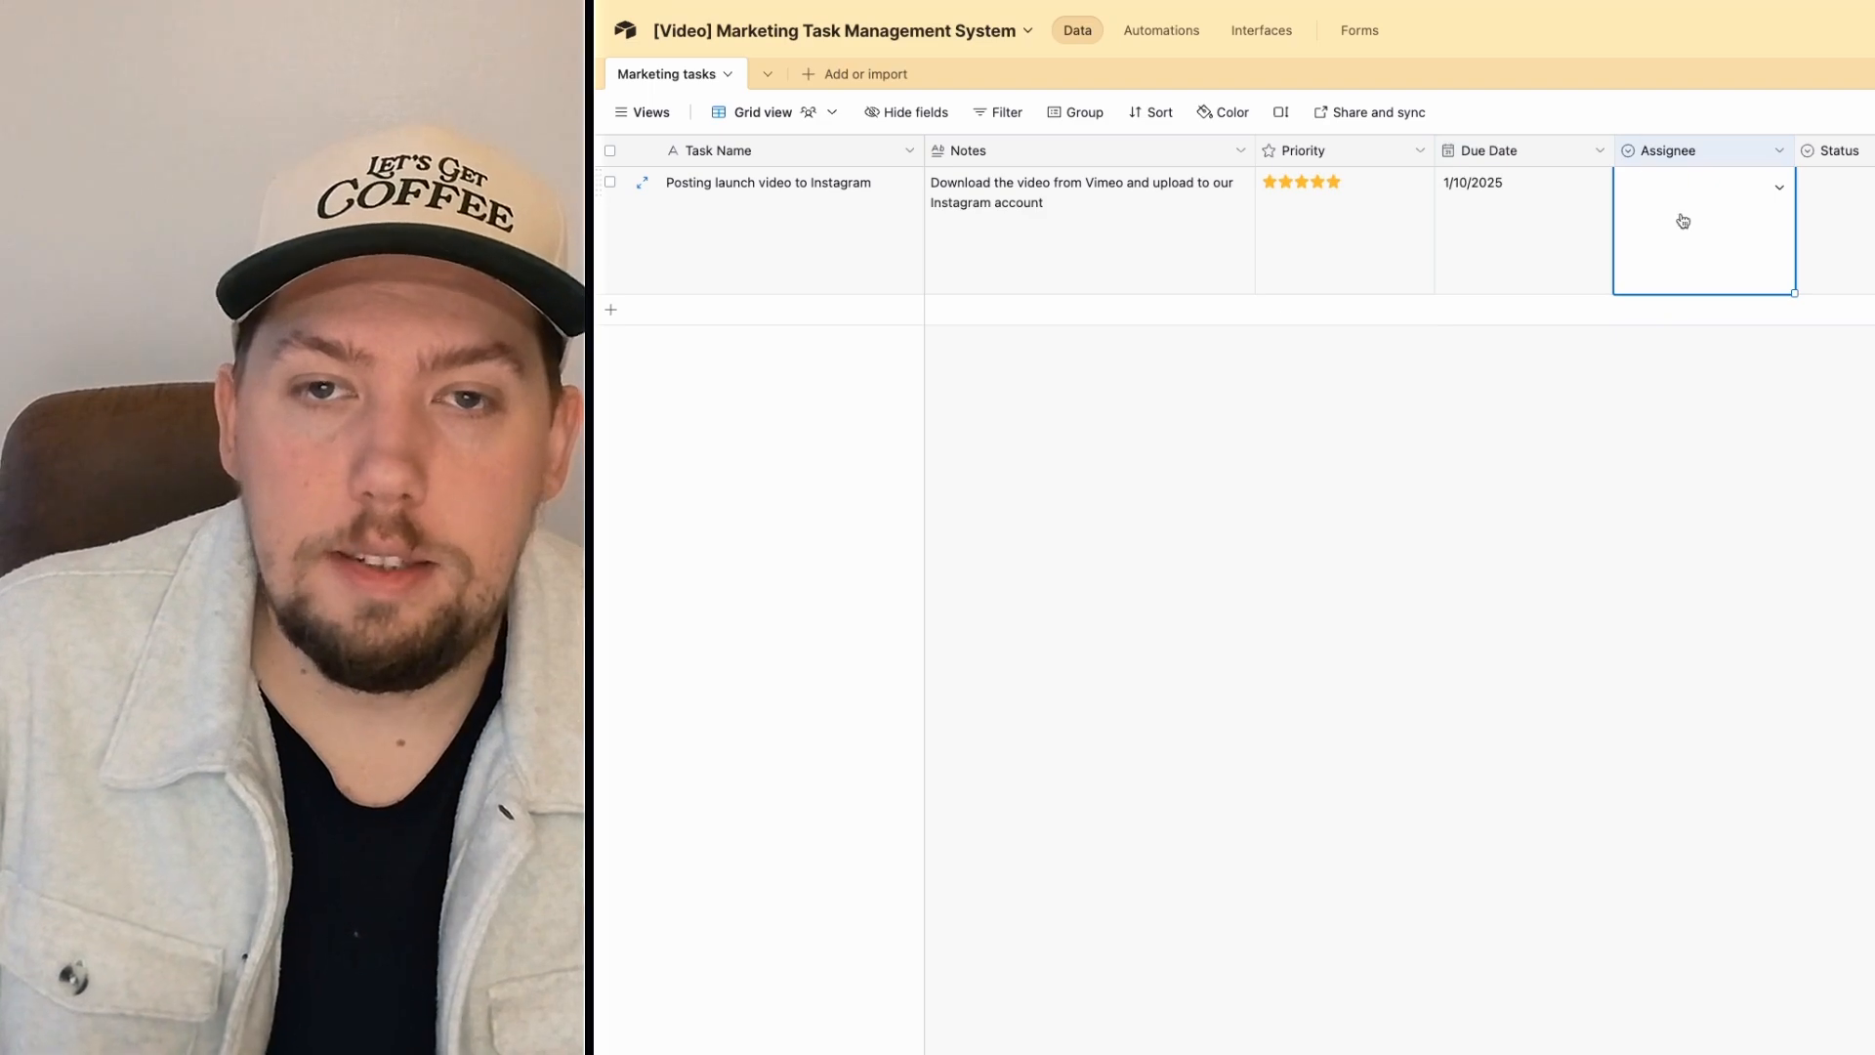
pyautogui.click(1670, 200)
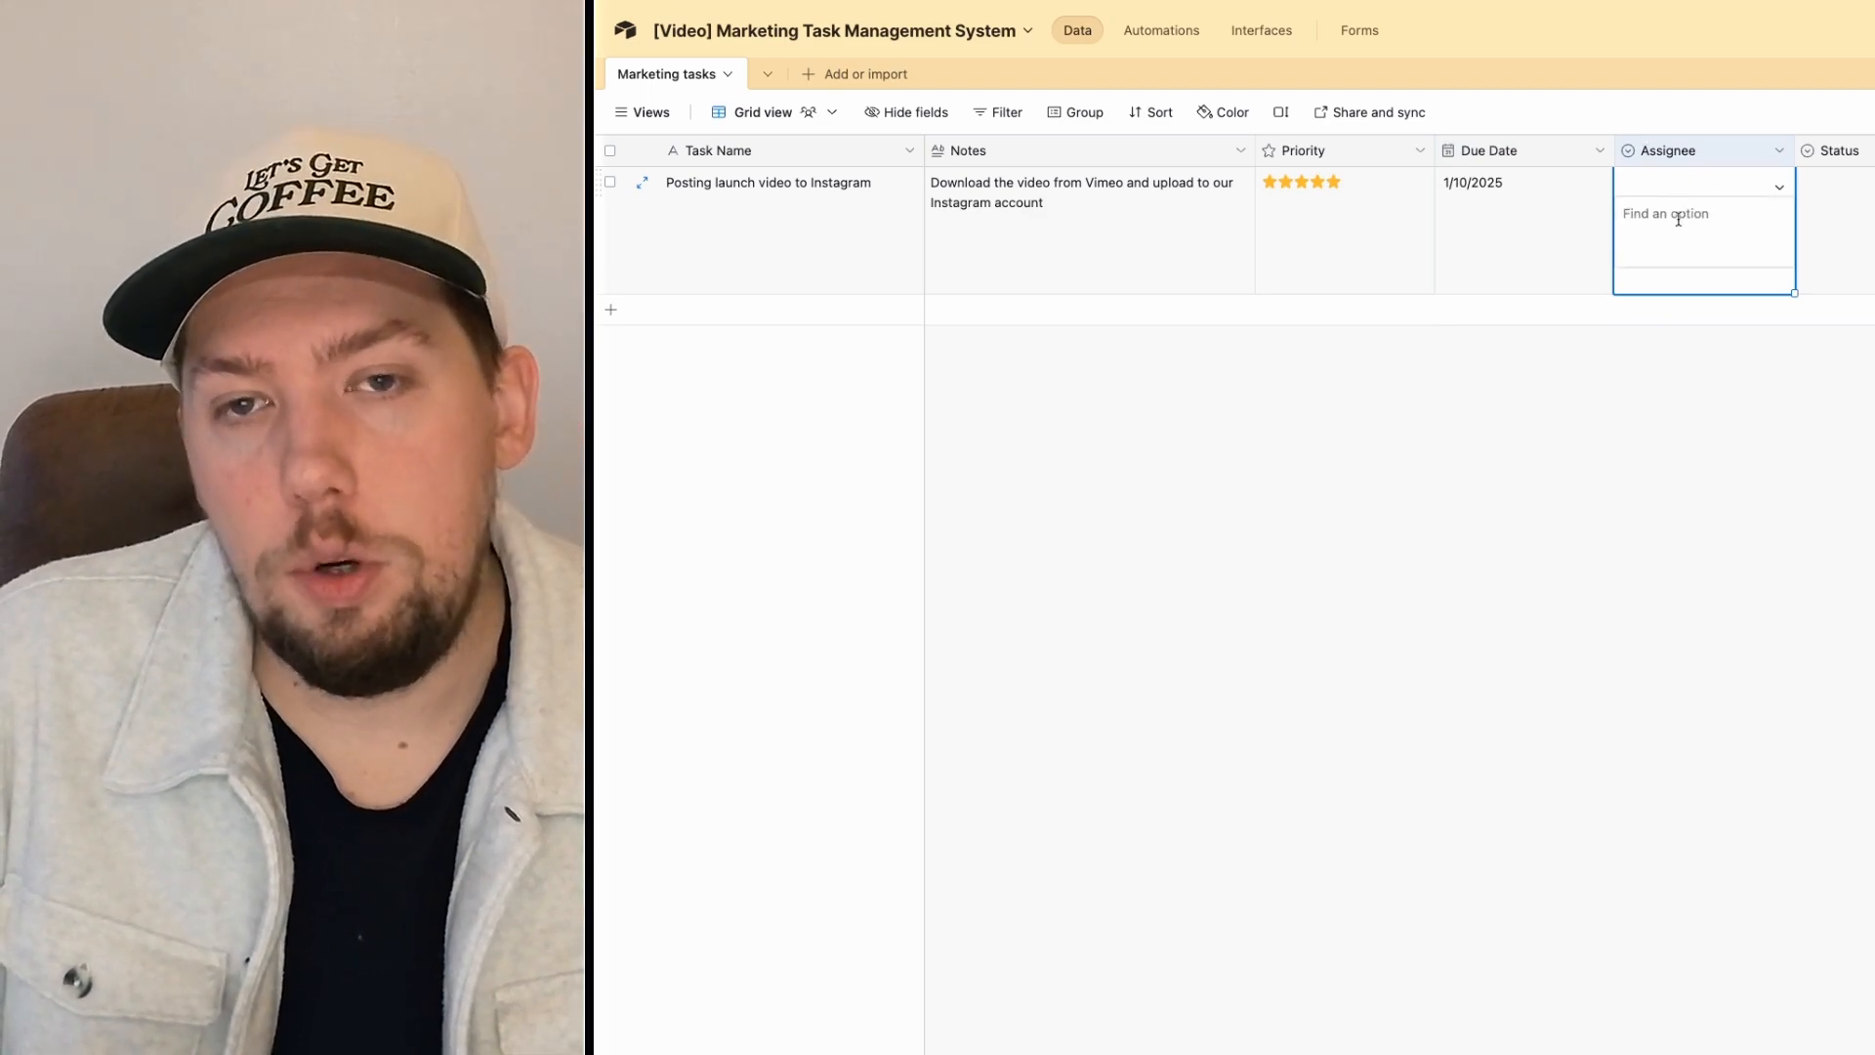
# Step: Add three team-member name options to the Assignee field and save it
pyautogui.click(1779, 154)
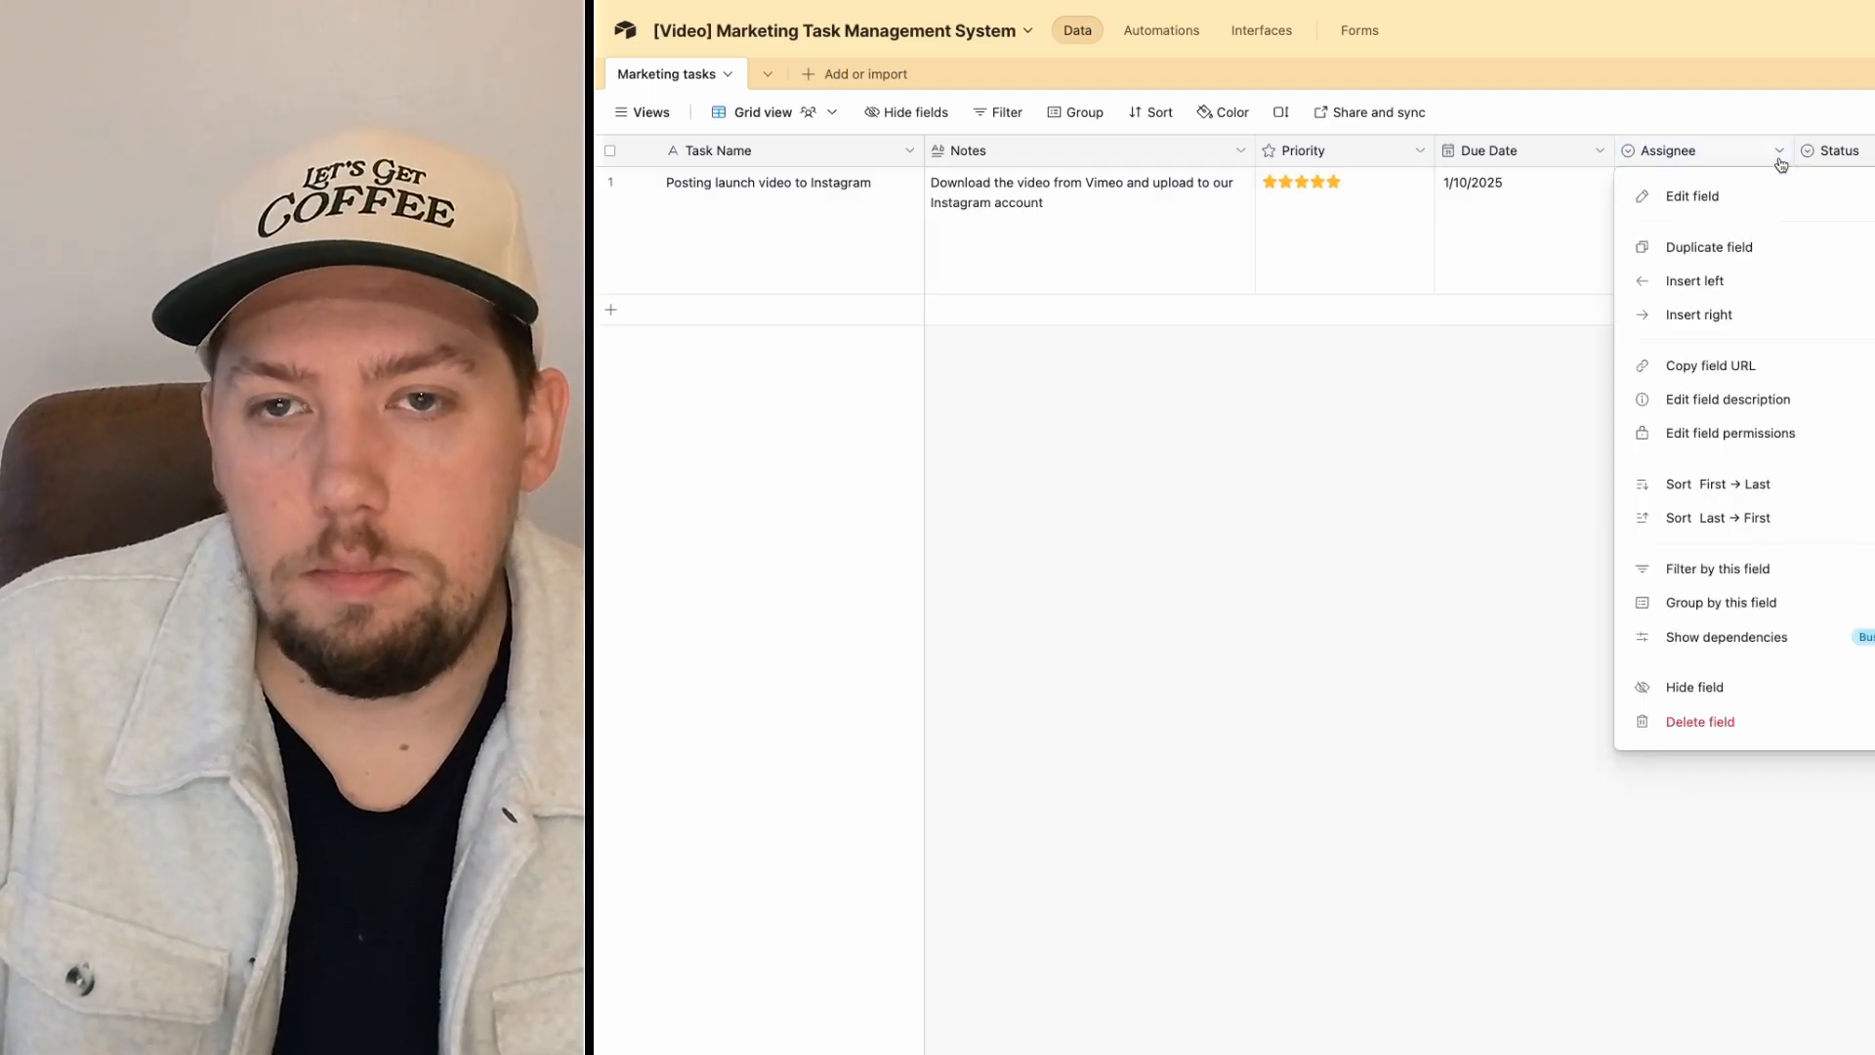
pyautogui.click(1690, 192)
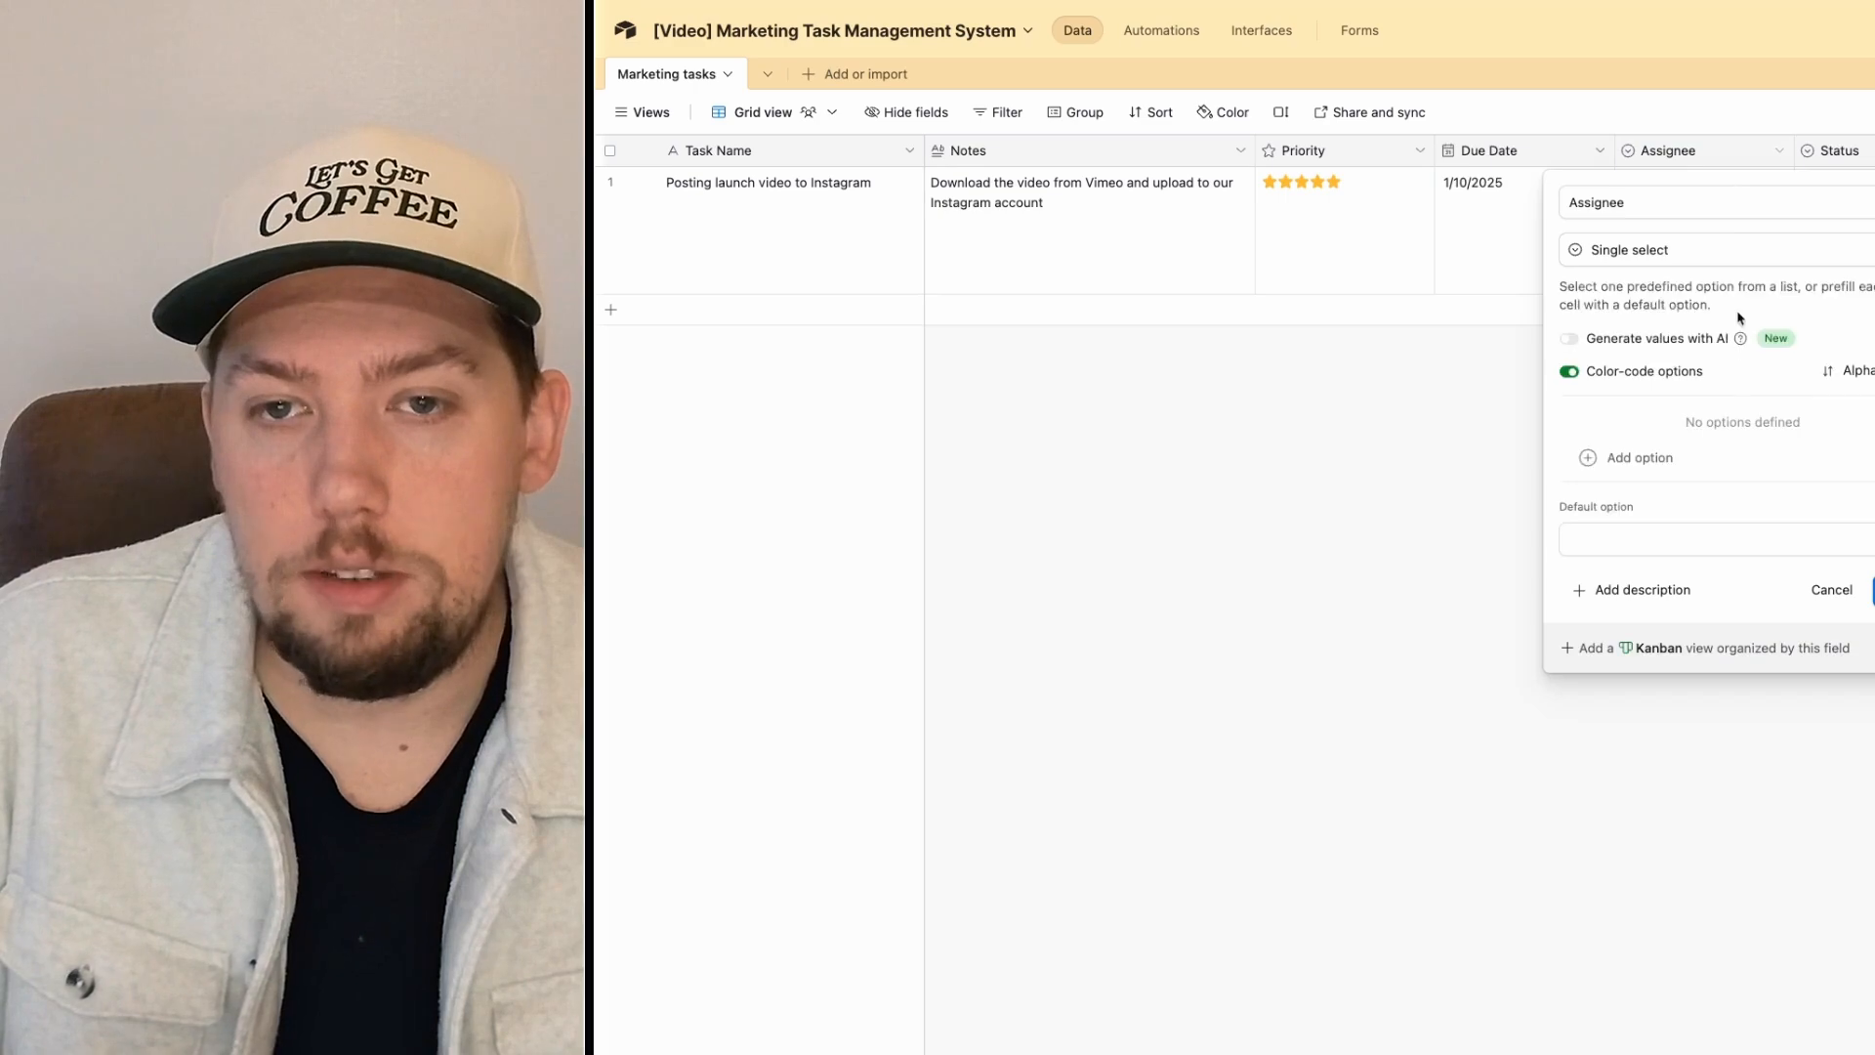
pyautogui.click(1626, 457)
pyautogui.write('Mike')
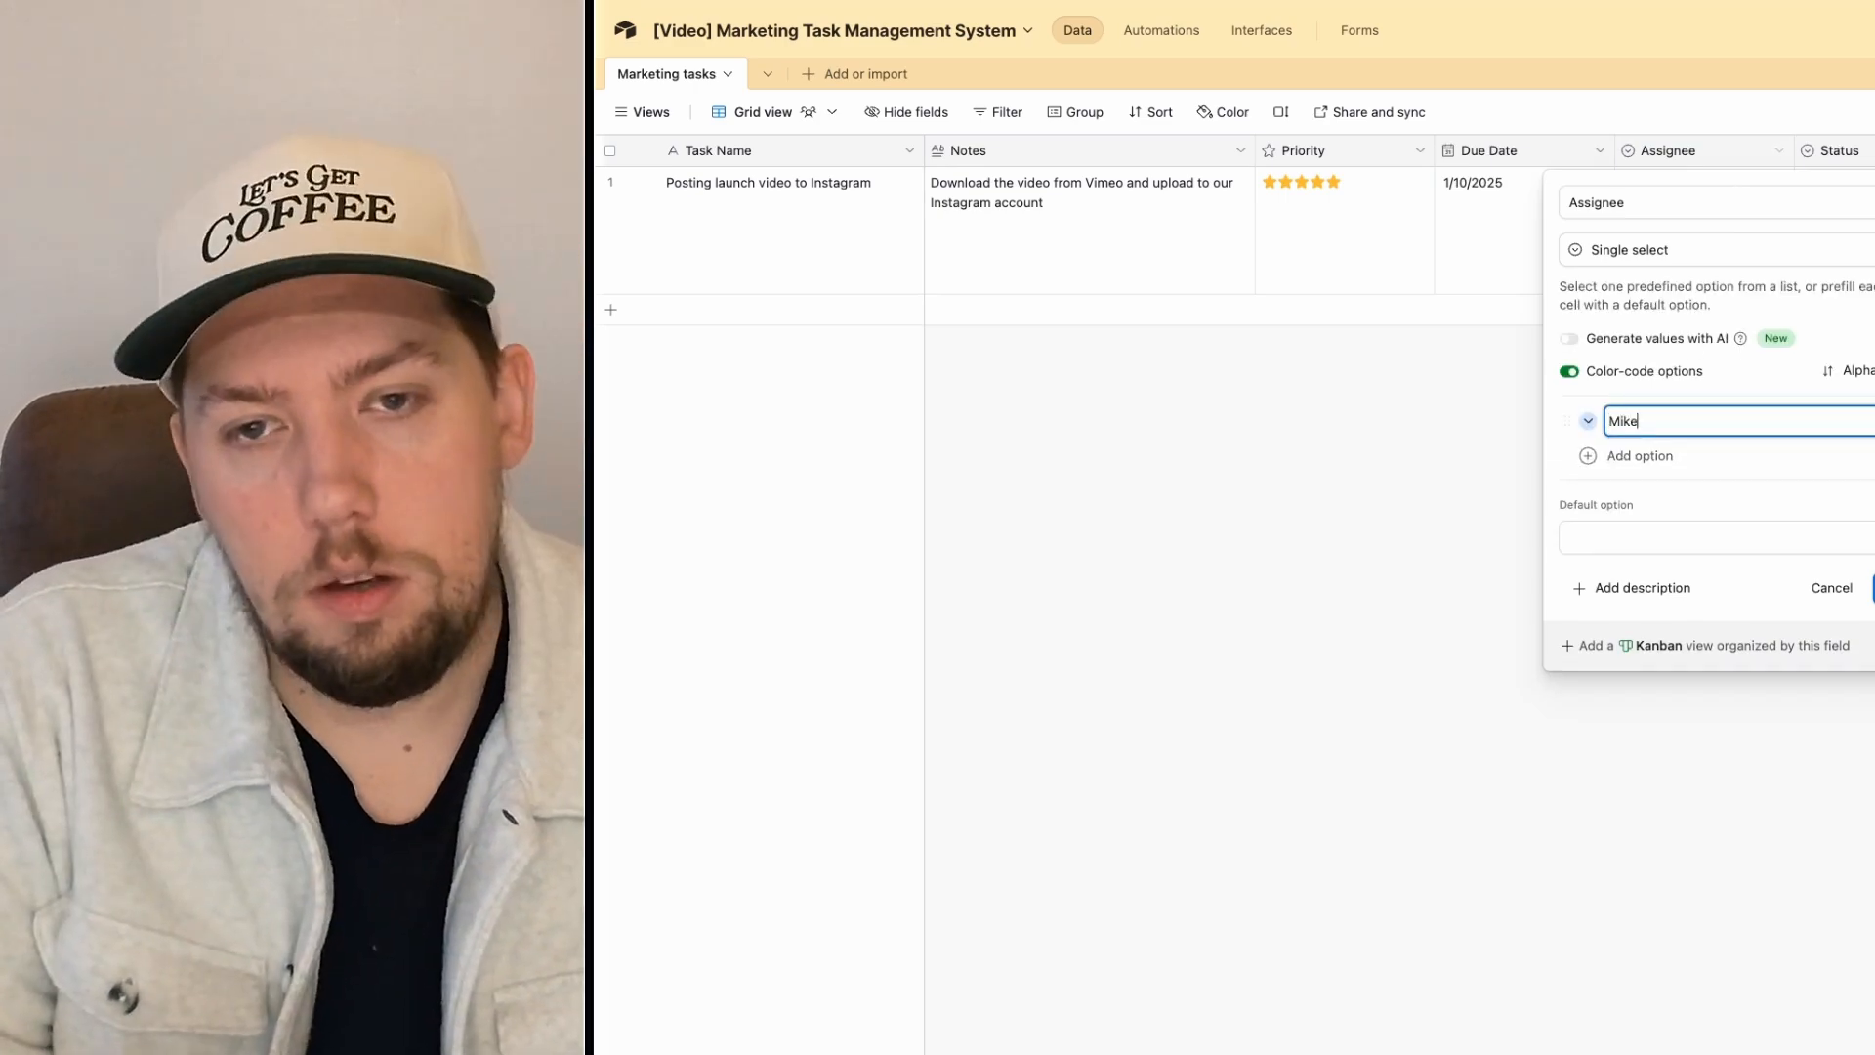
pyautogui.press('Return')
pyautogui.write('J')
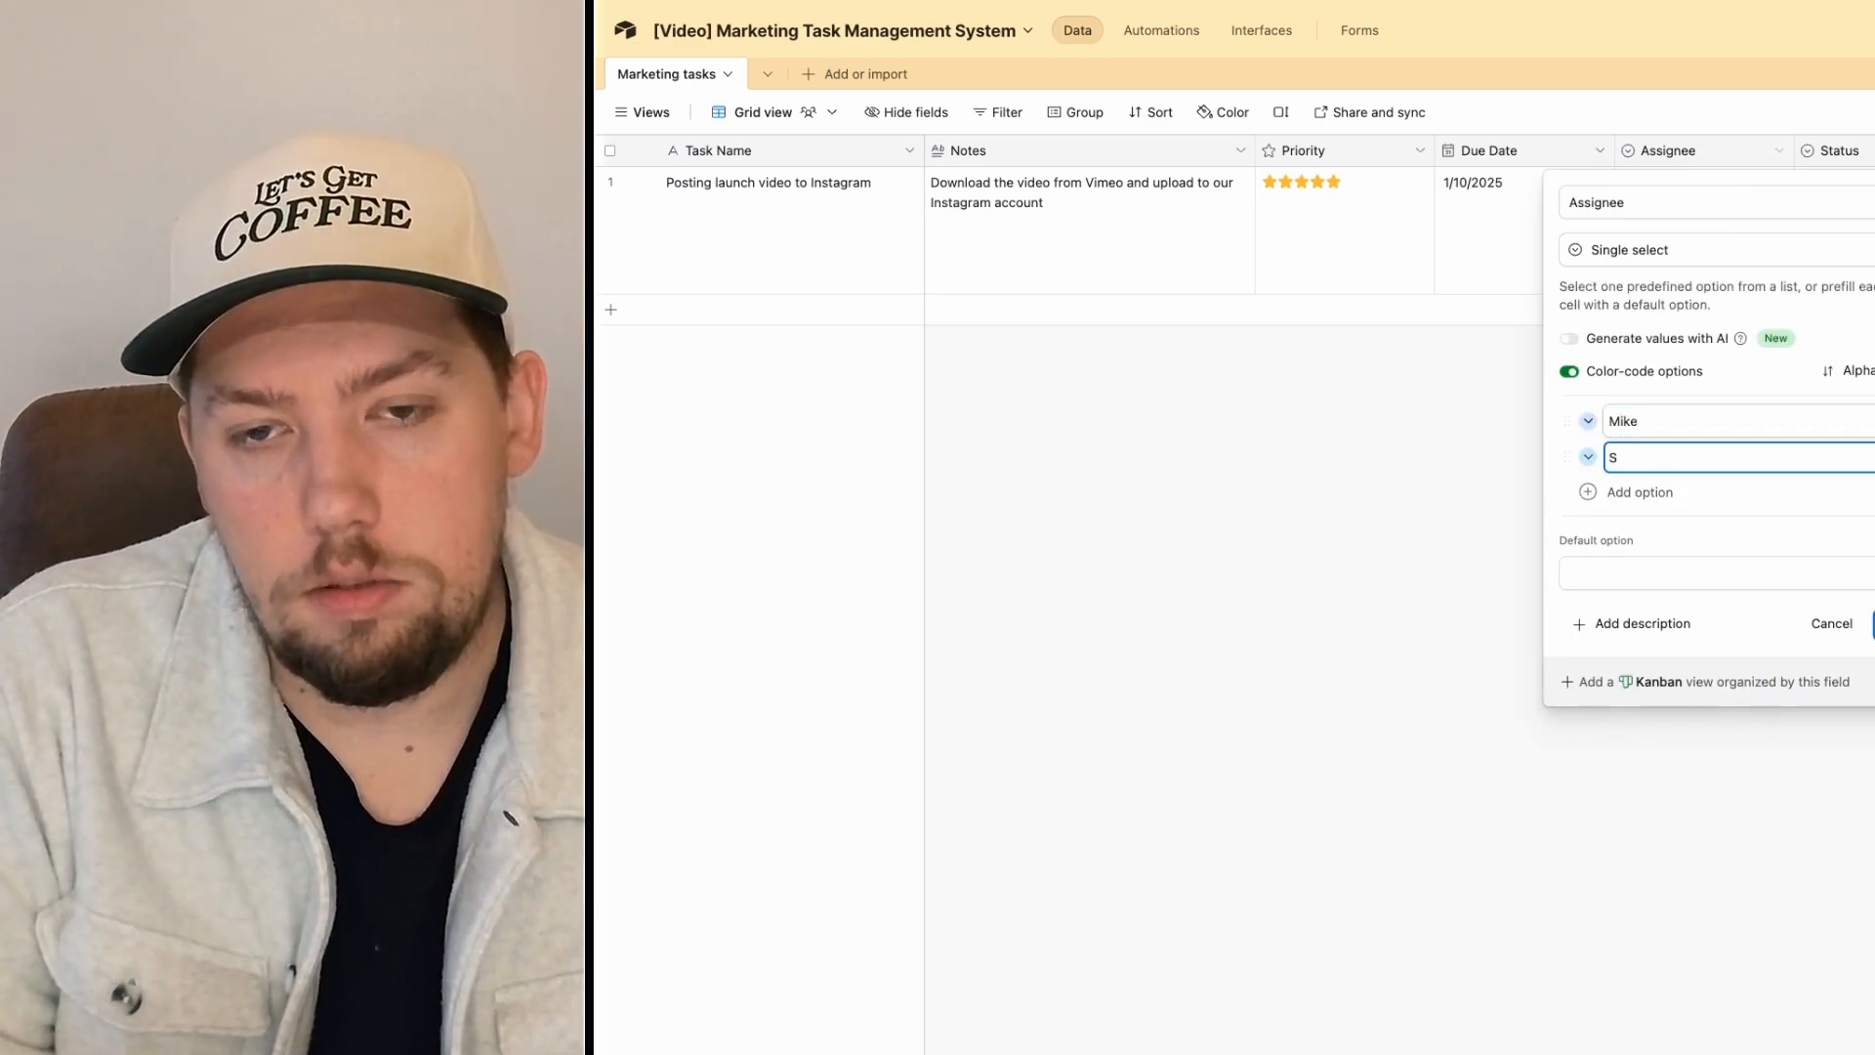
pyautogui.press('Return')
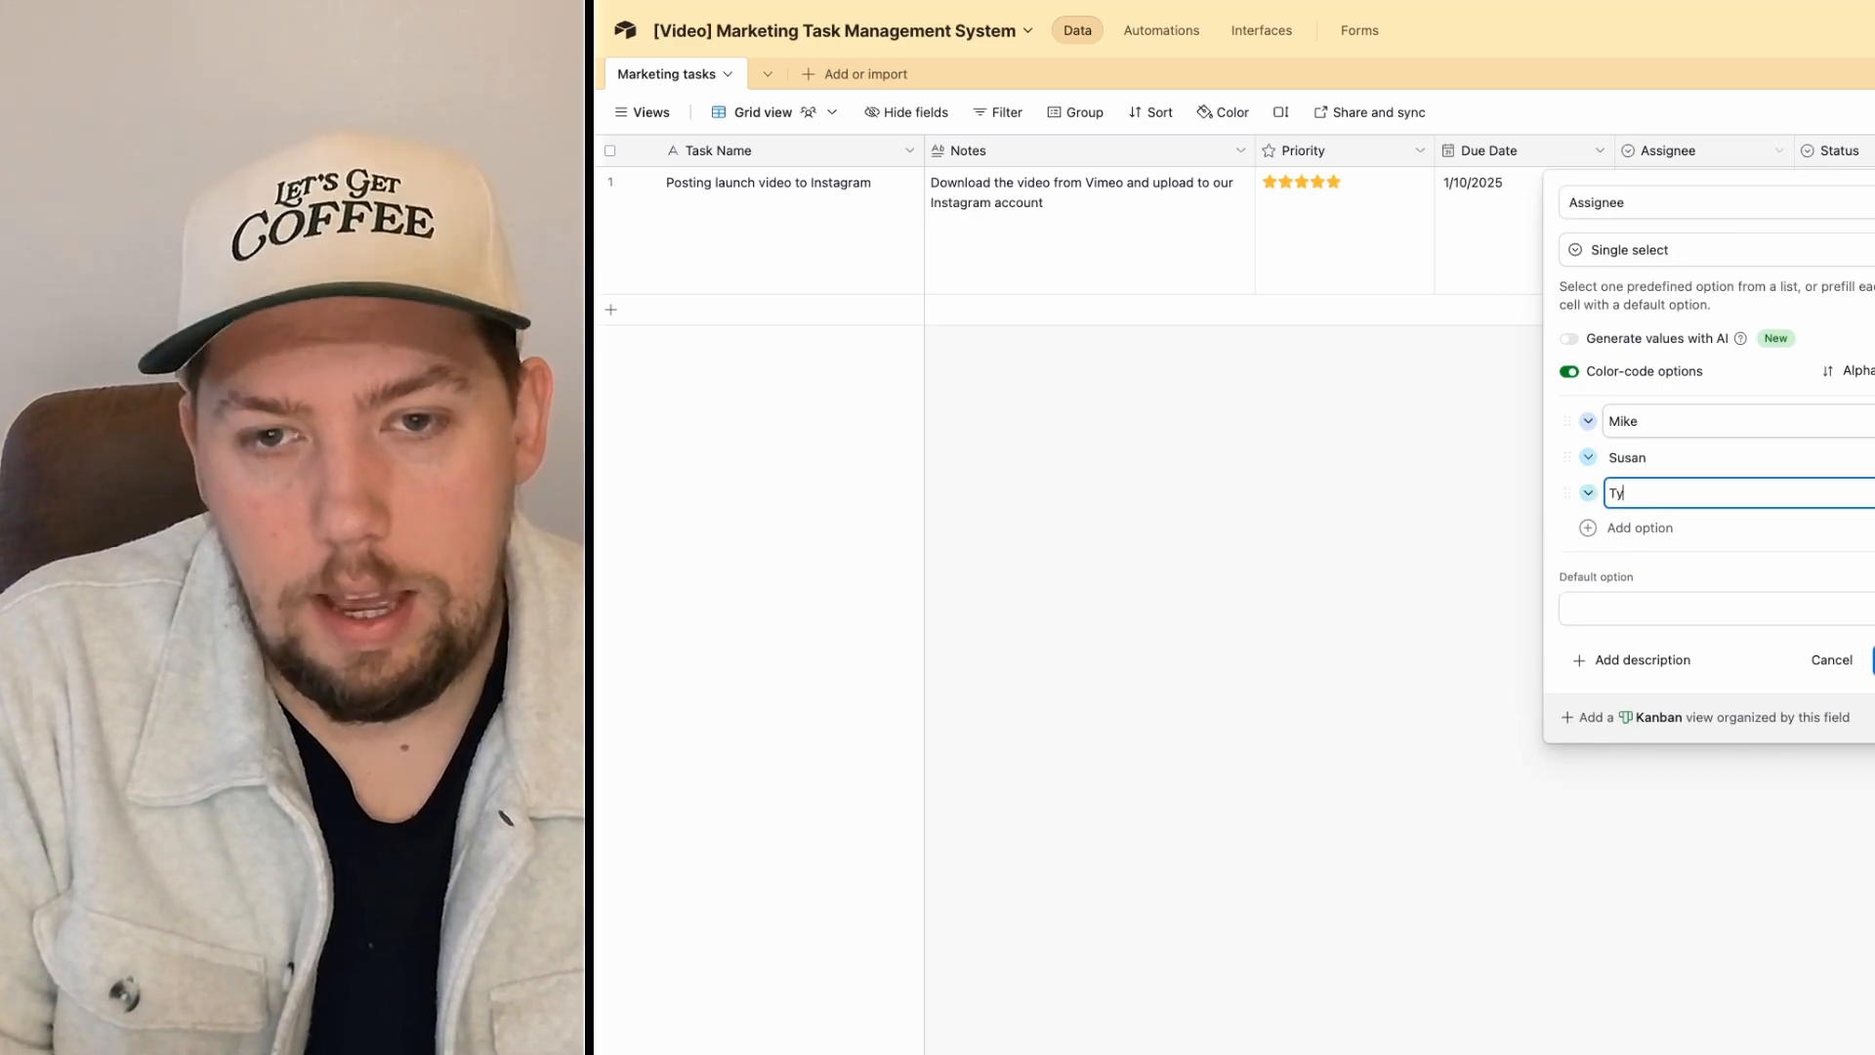
pyautogui.write('Ty')
pyautogui.click(1873, 660)
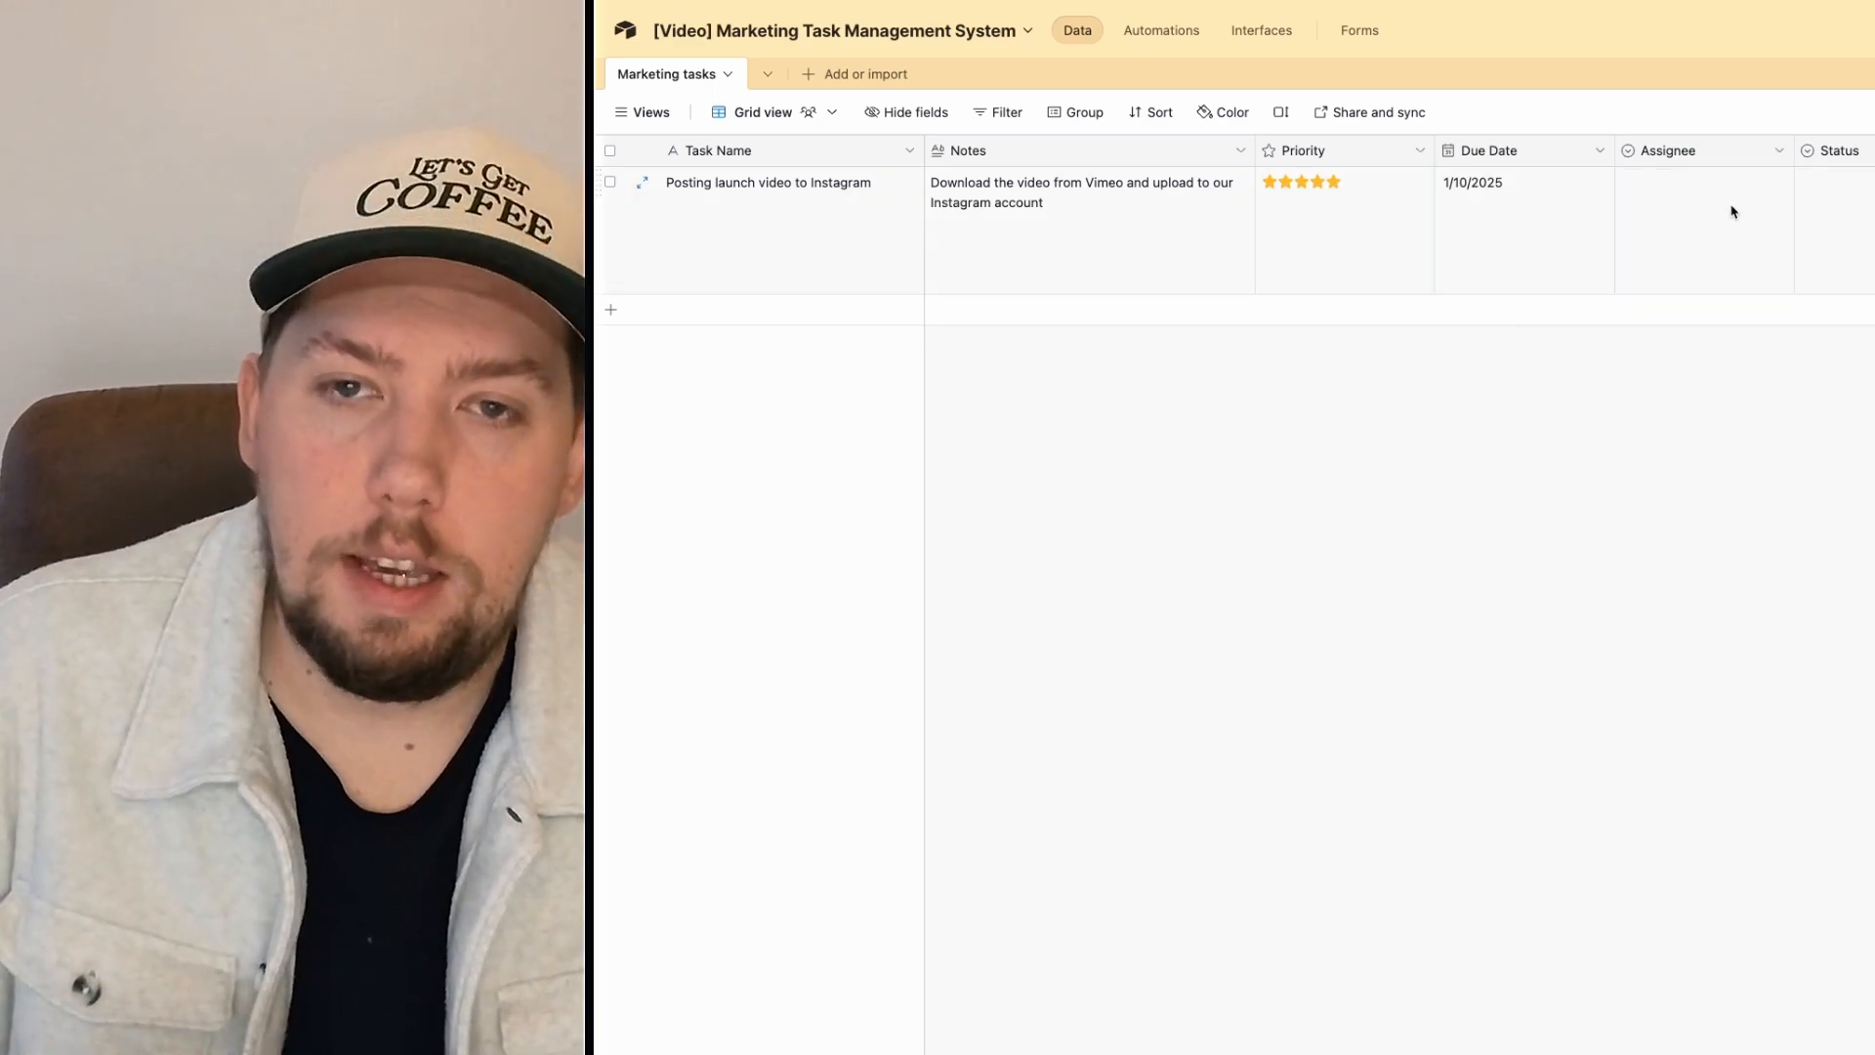
# Step: Assign the launch video task to the third team member and set its Status to To Do
pyautogui.doubleClick(1741, 205)
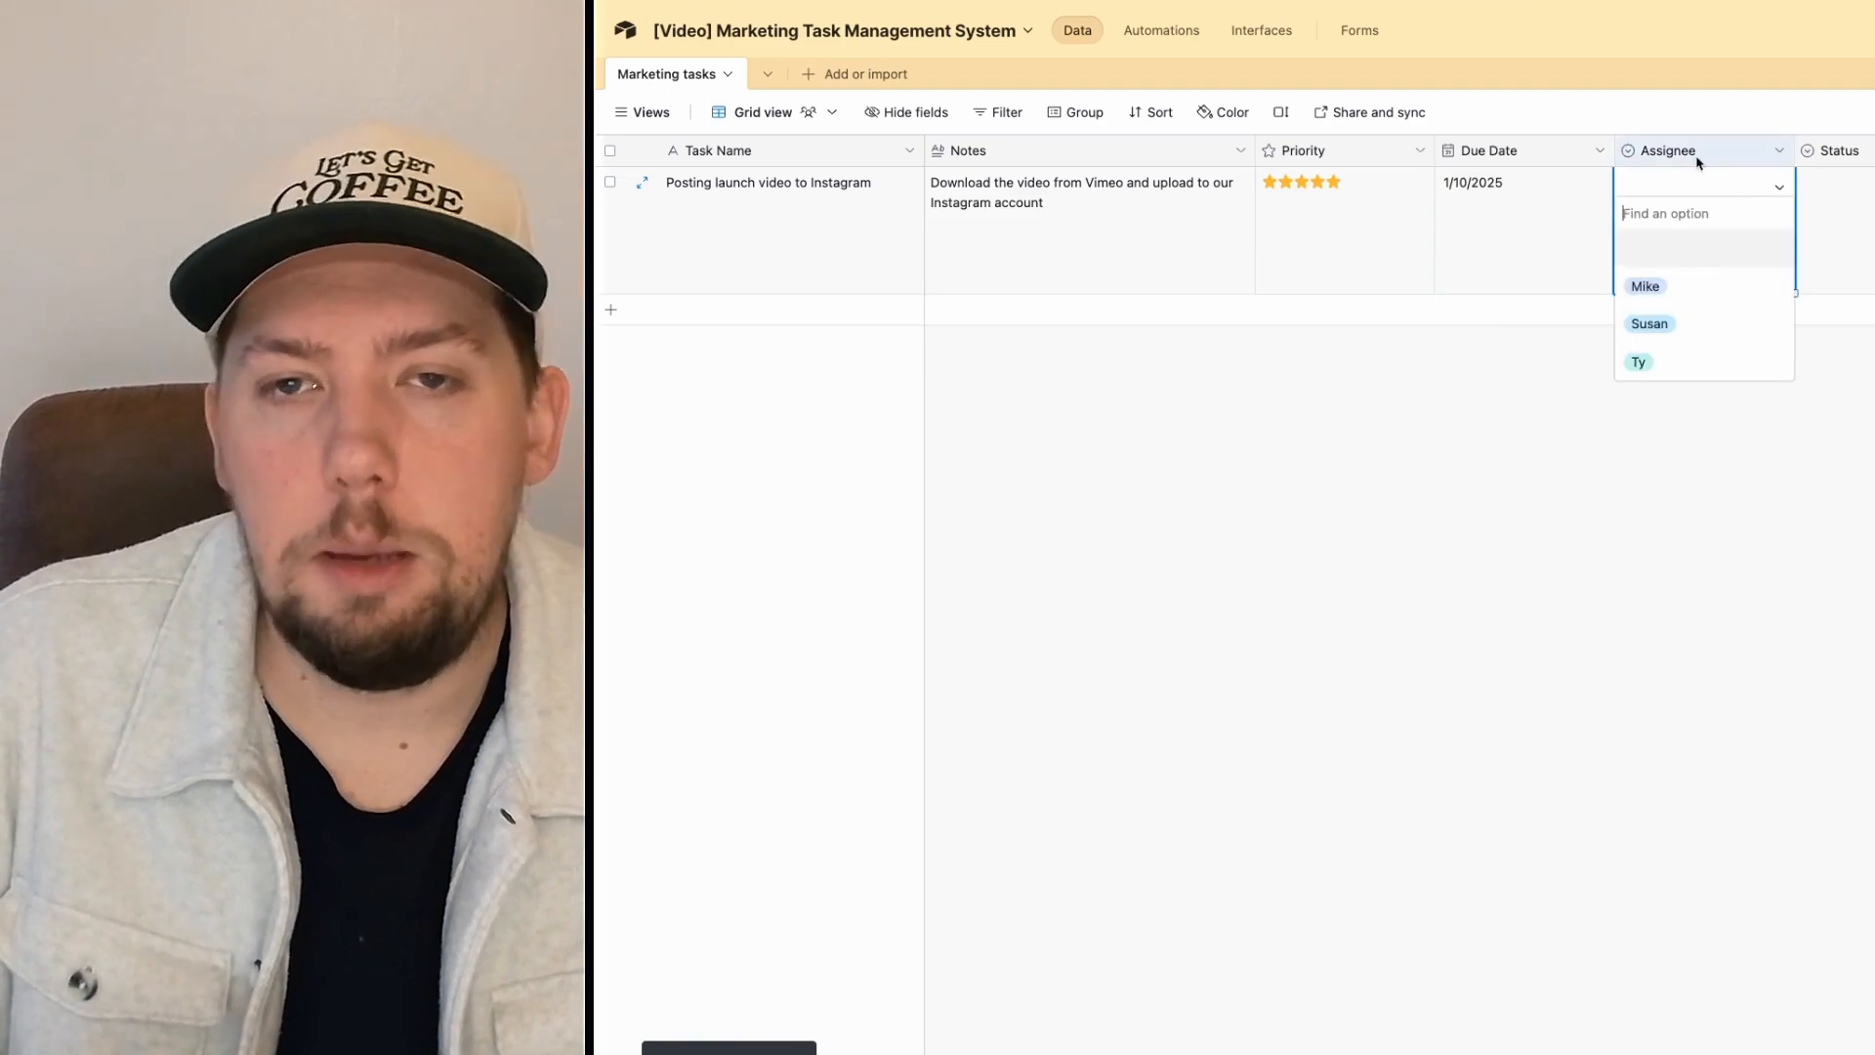
pyautogui.click(1710, 119)
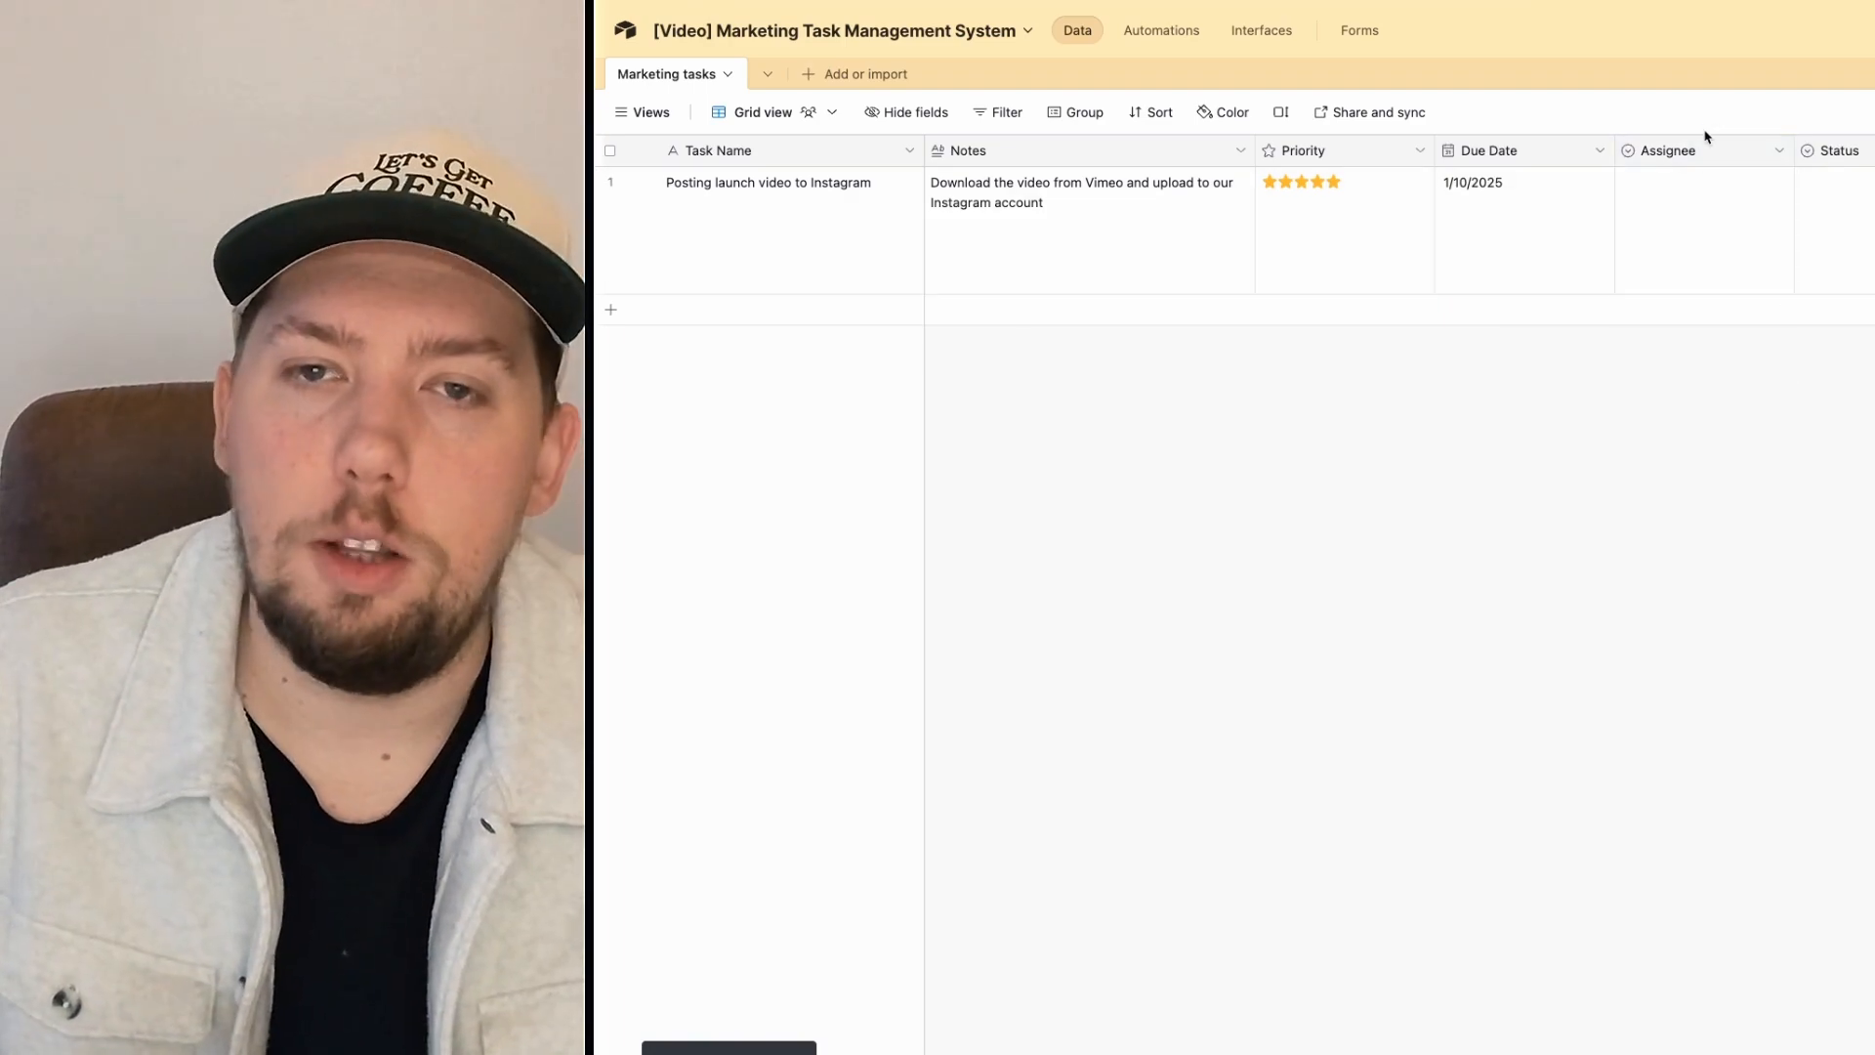
pyautogui.click(1714, 189)
pyautogui.click(1716, 190)
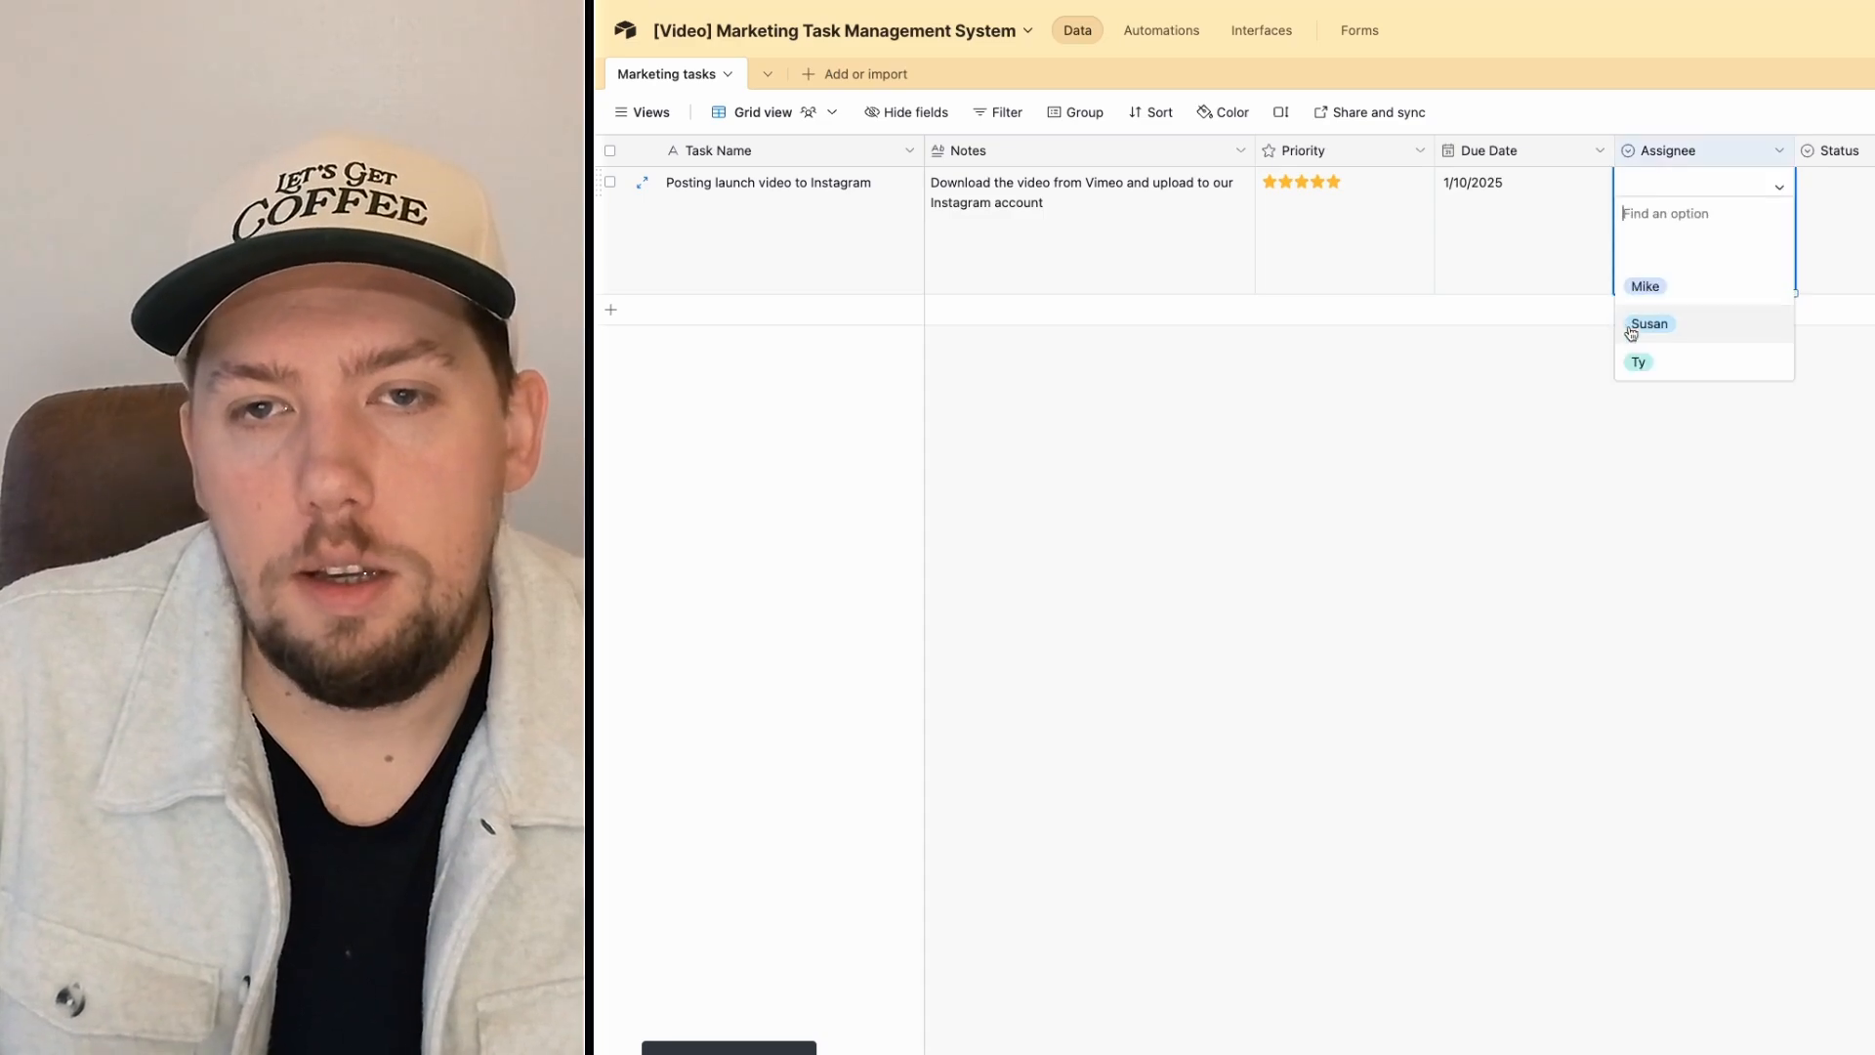
pyautogui.click(1639, 361)
pyautogui.press('Tab')
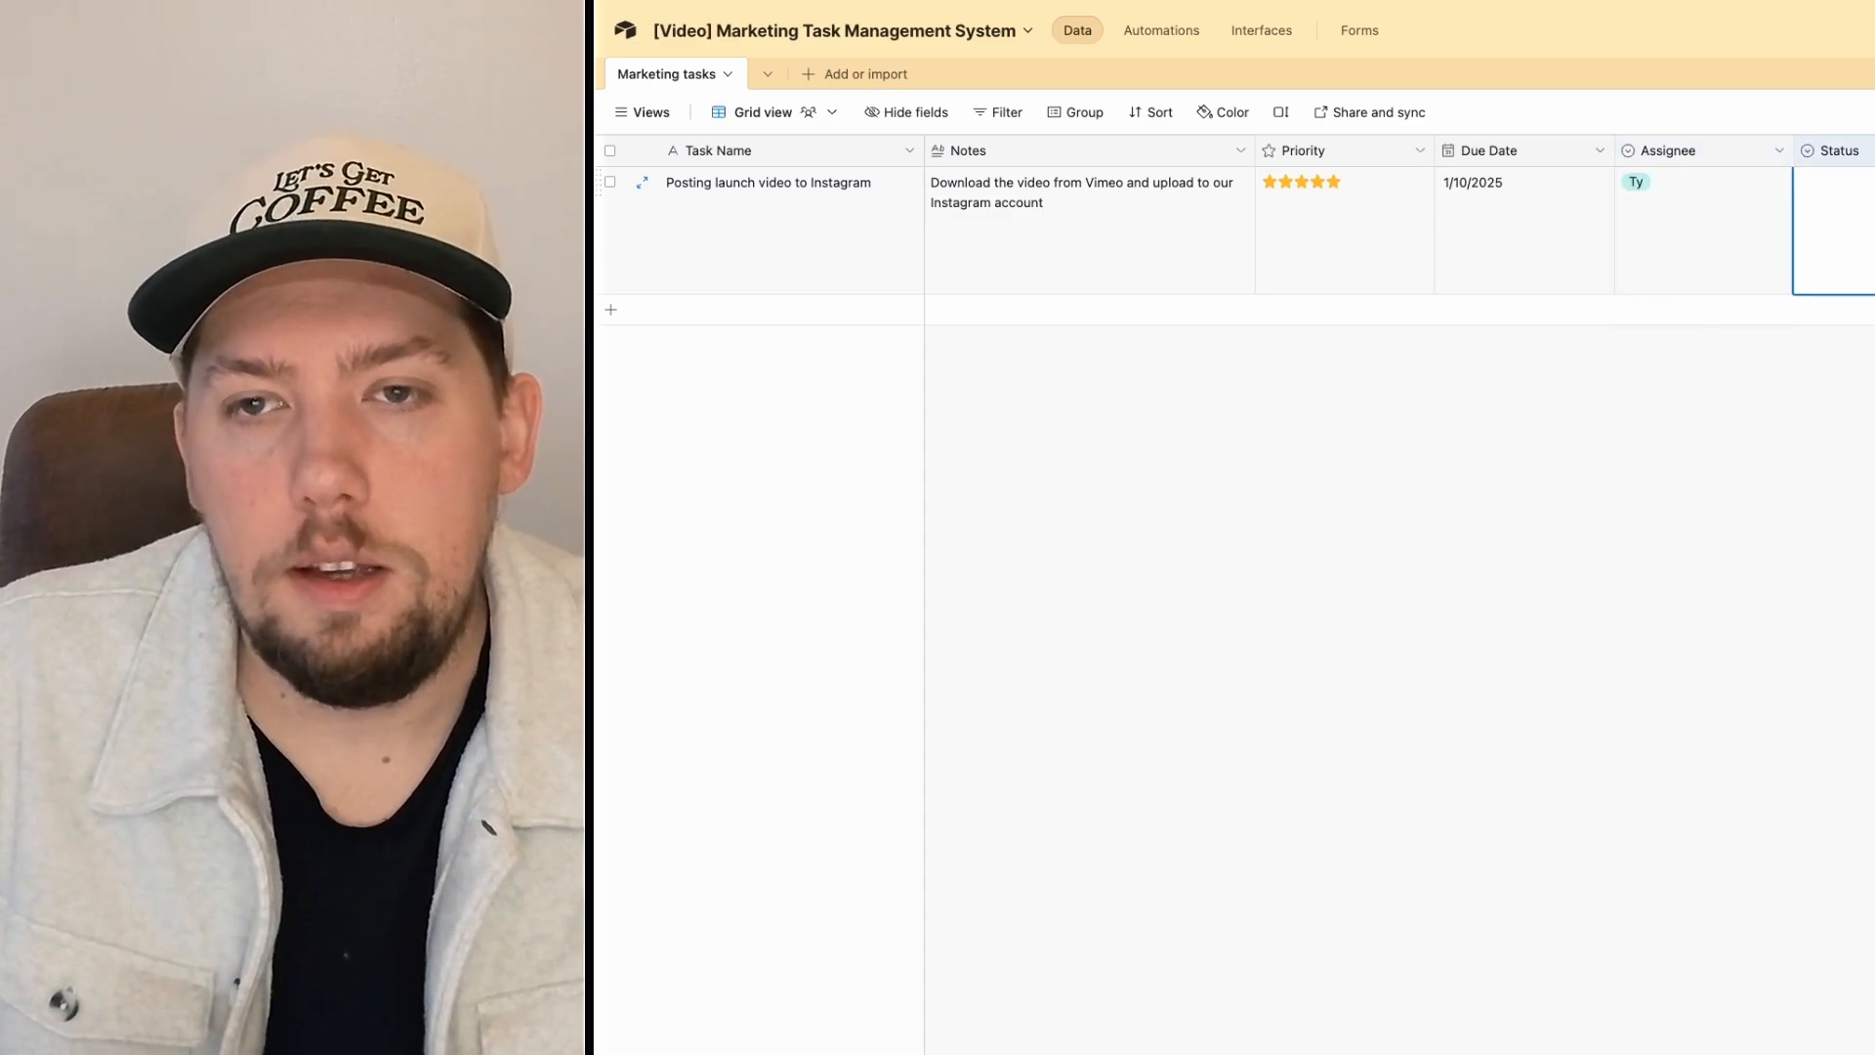
pyautogui.press('Return')
pyautogui.click(1612, 282)
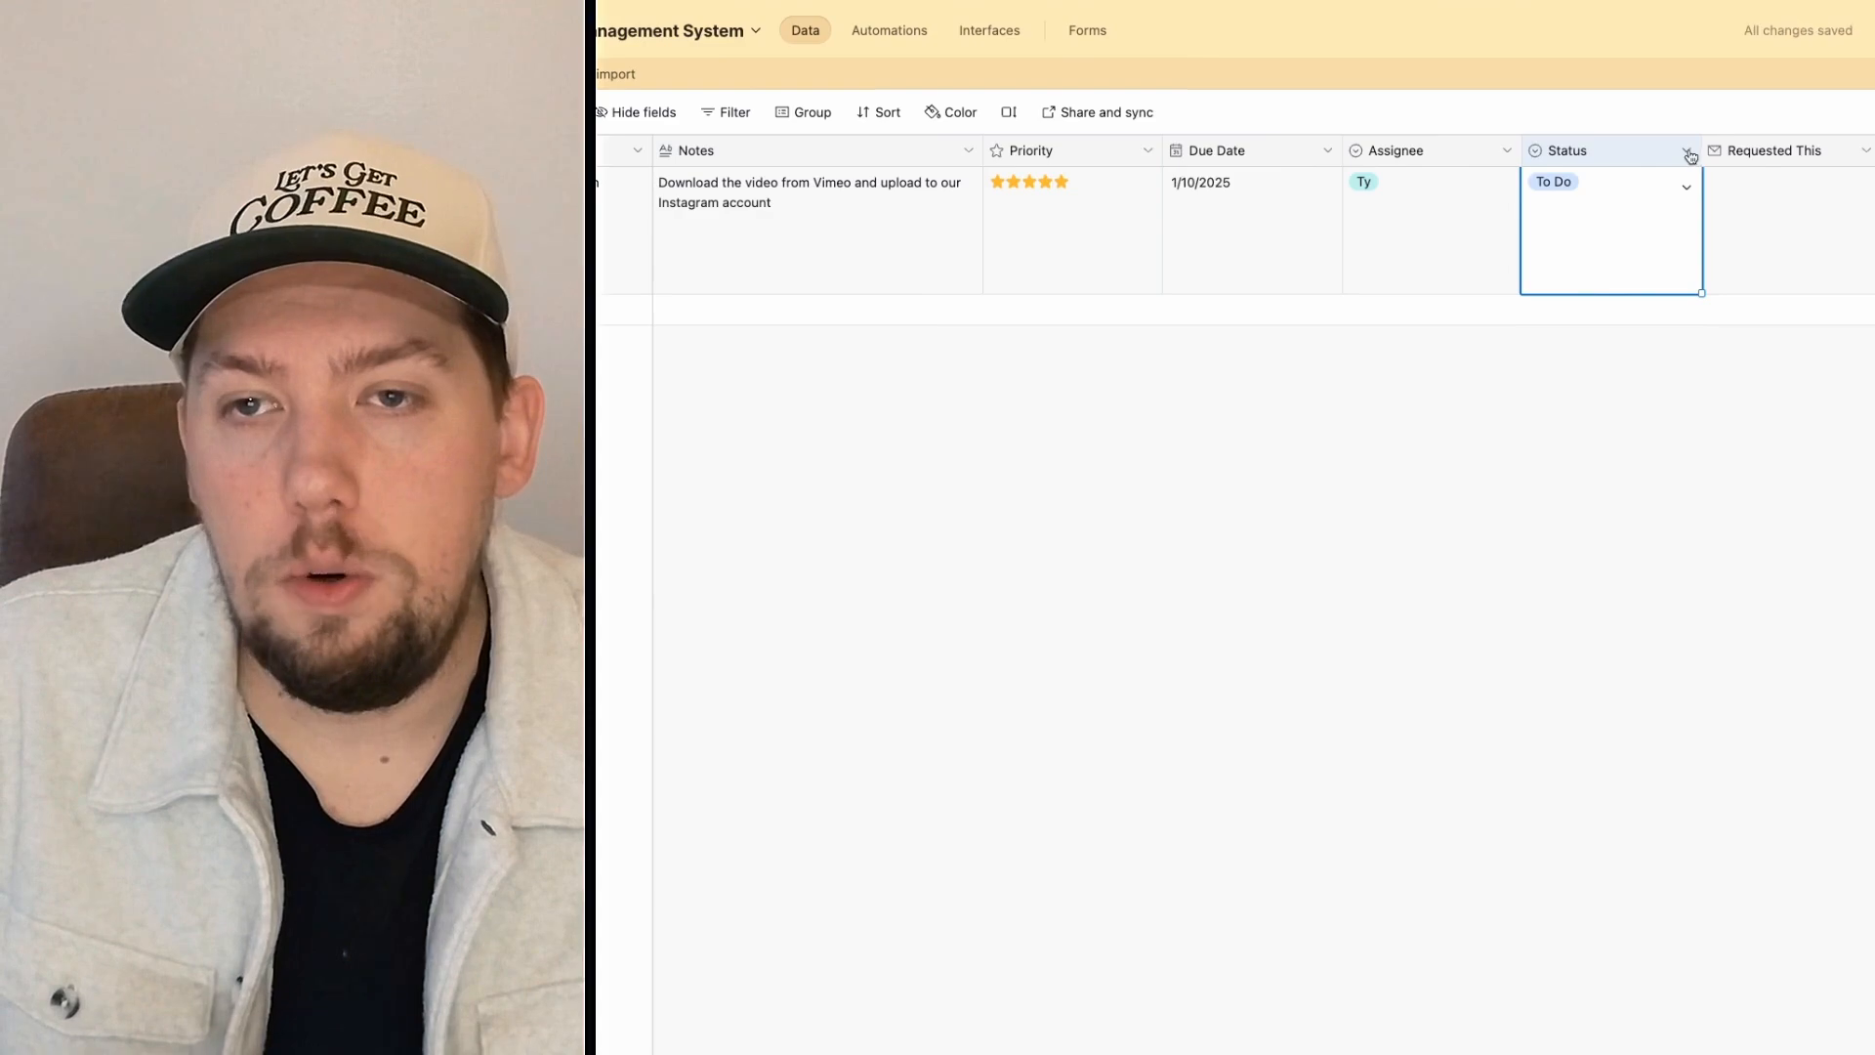
# Step: Make To Do the default option of the Status field
pyautogui.click(1687, 152)
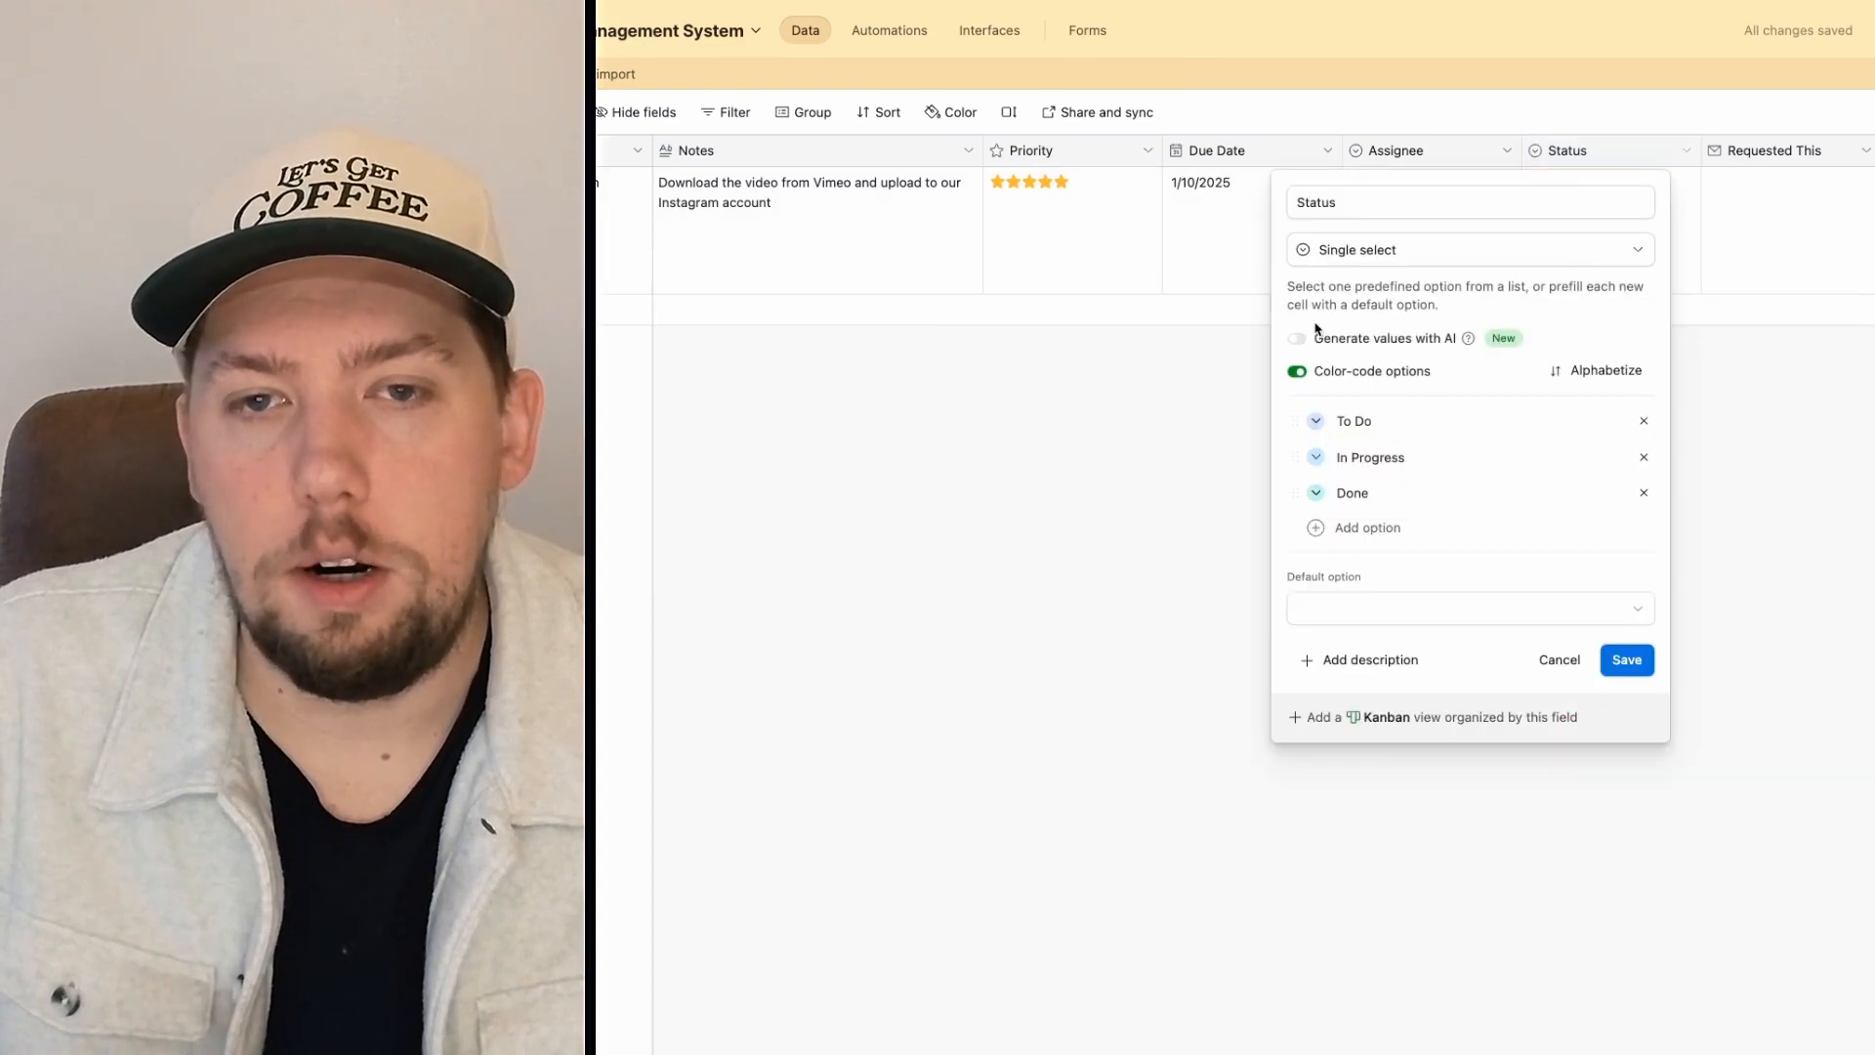
pyautogui.click(1322, 607)
pyautogui.click(1324, 720)
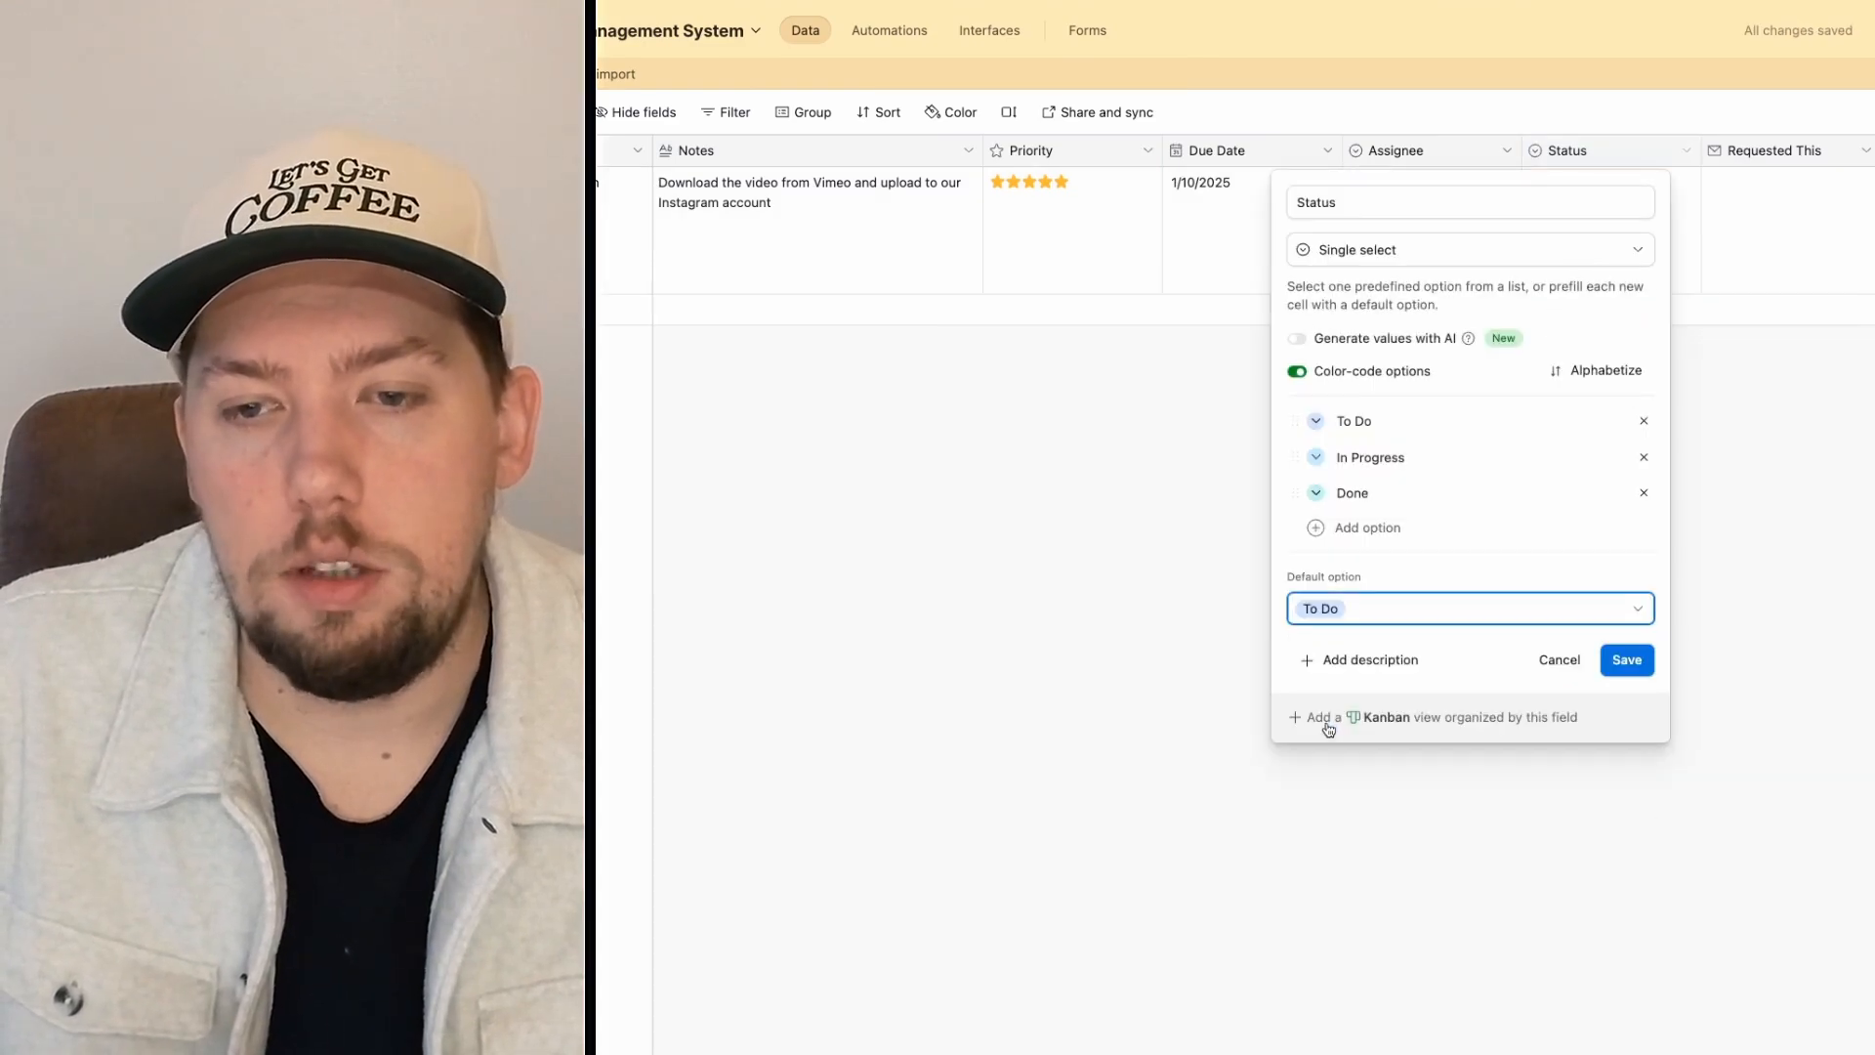
pyautogui.click(1627, 661)
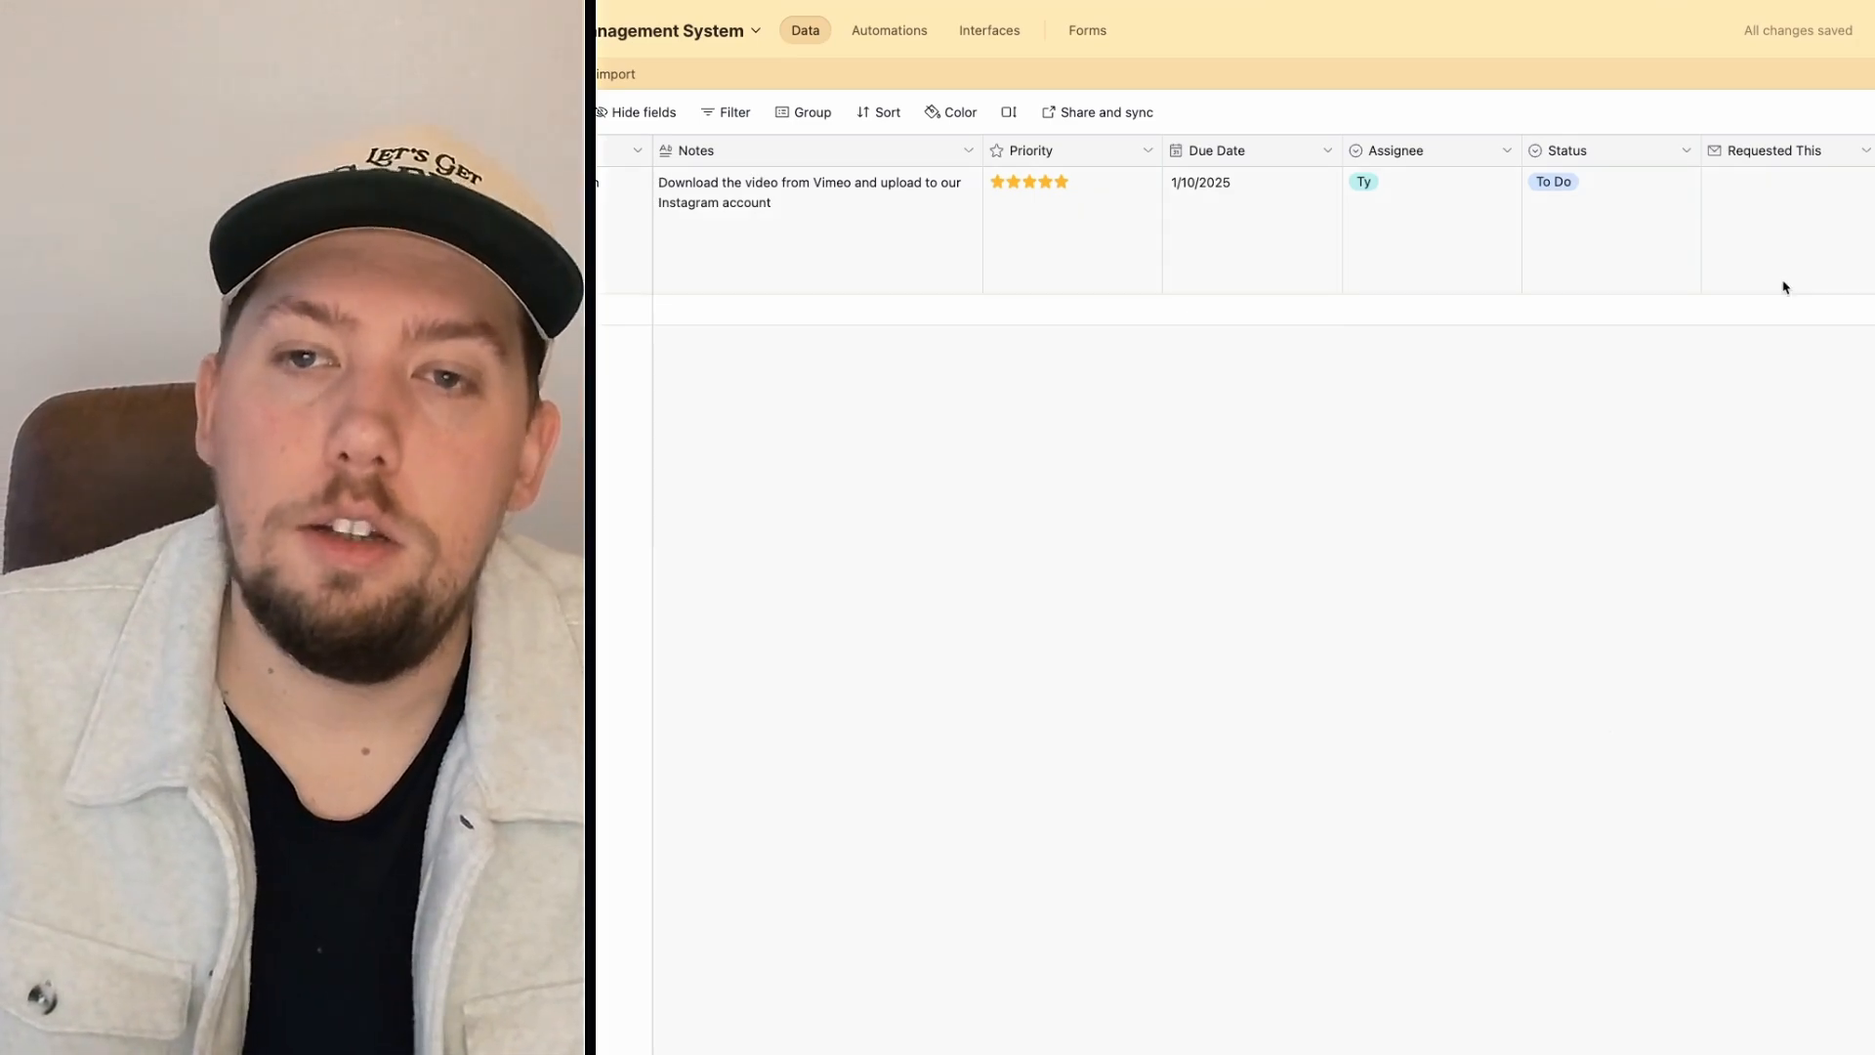
# Step: Enter the requester's e-mail address in the first task's Requested This cell
pyautogui.click(1788, 263)
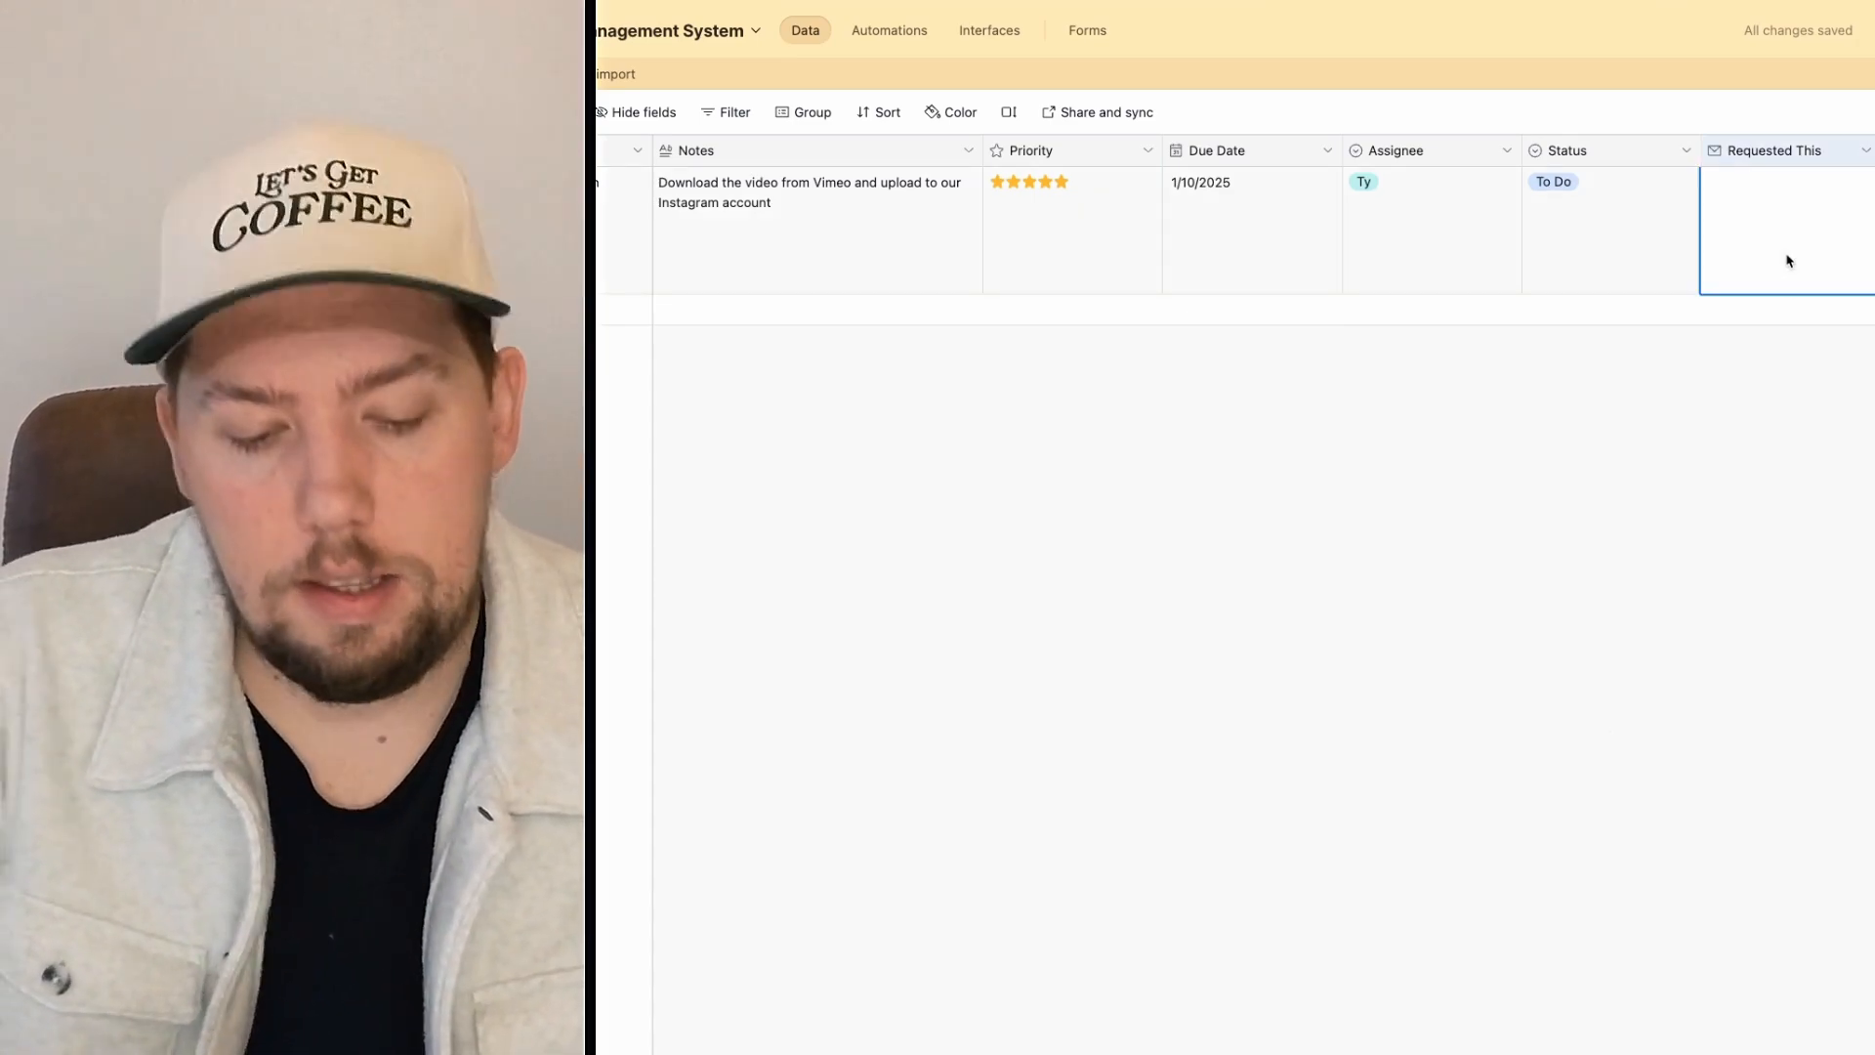
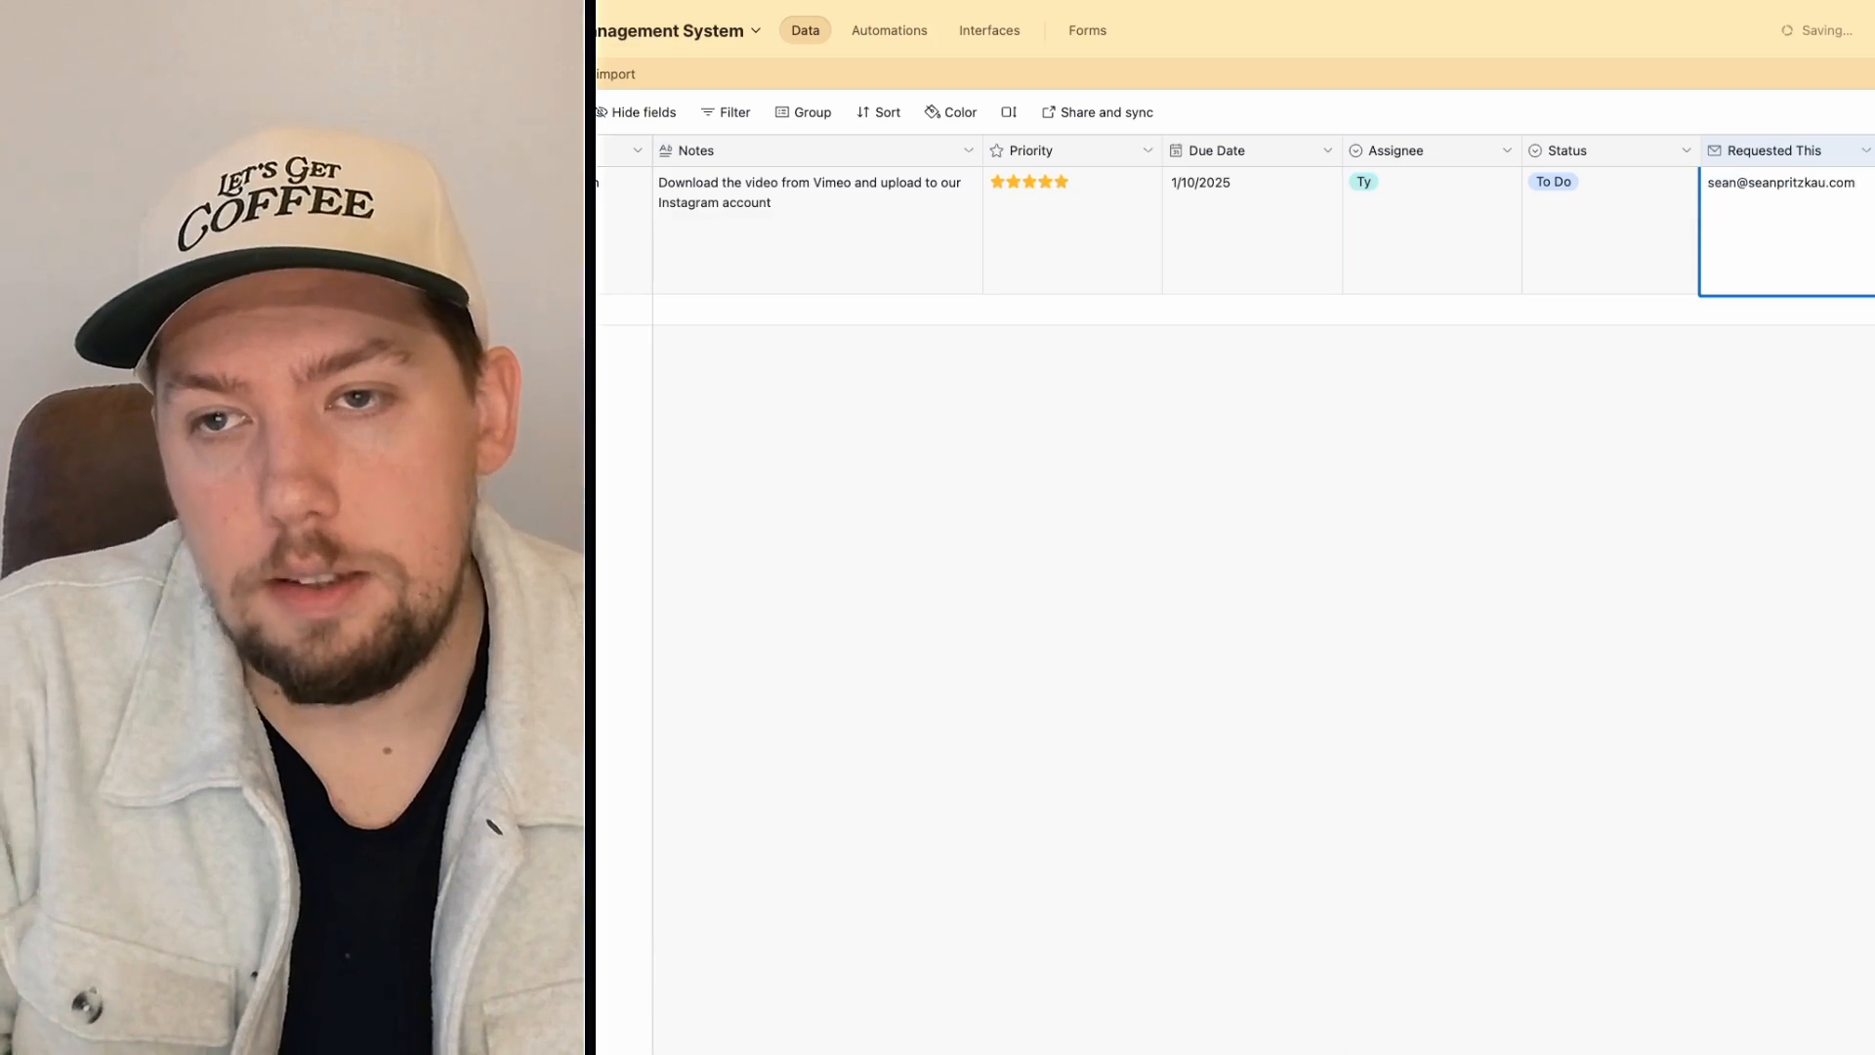
pyautogui.click(1839, 449)
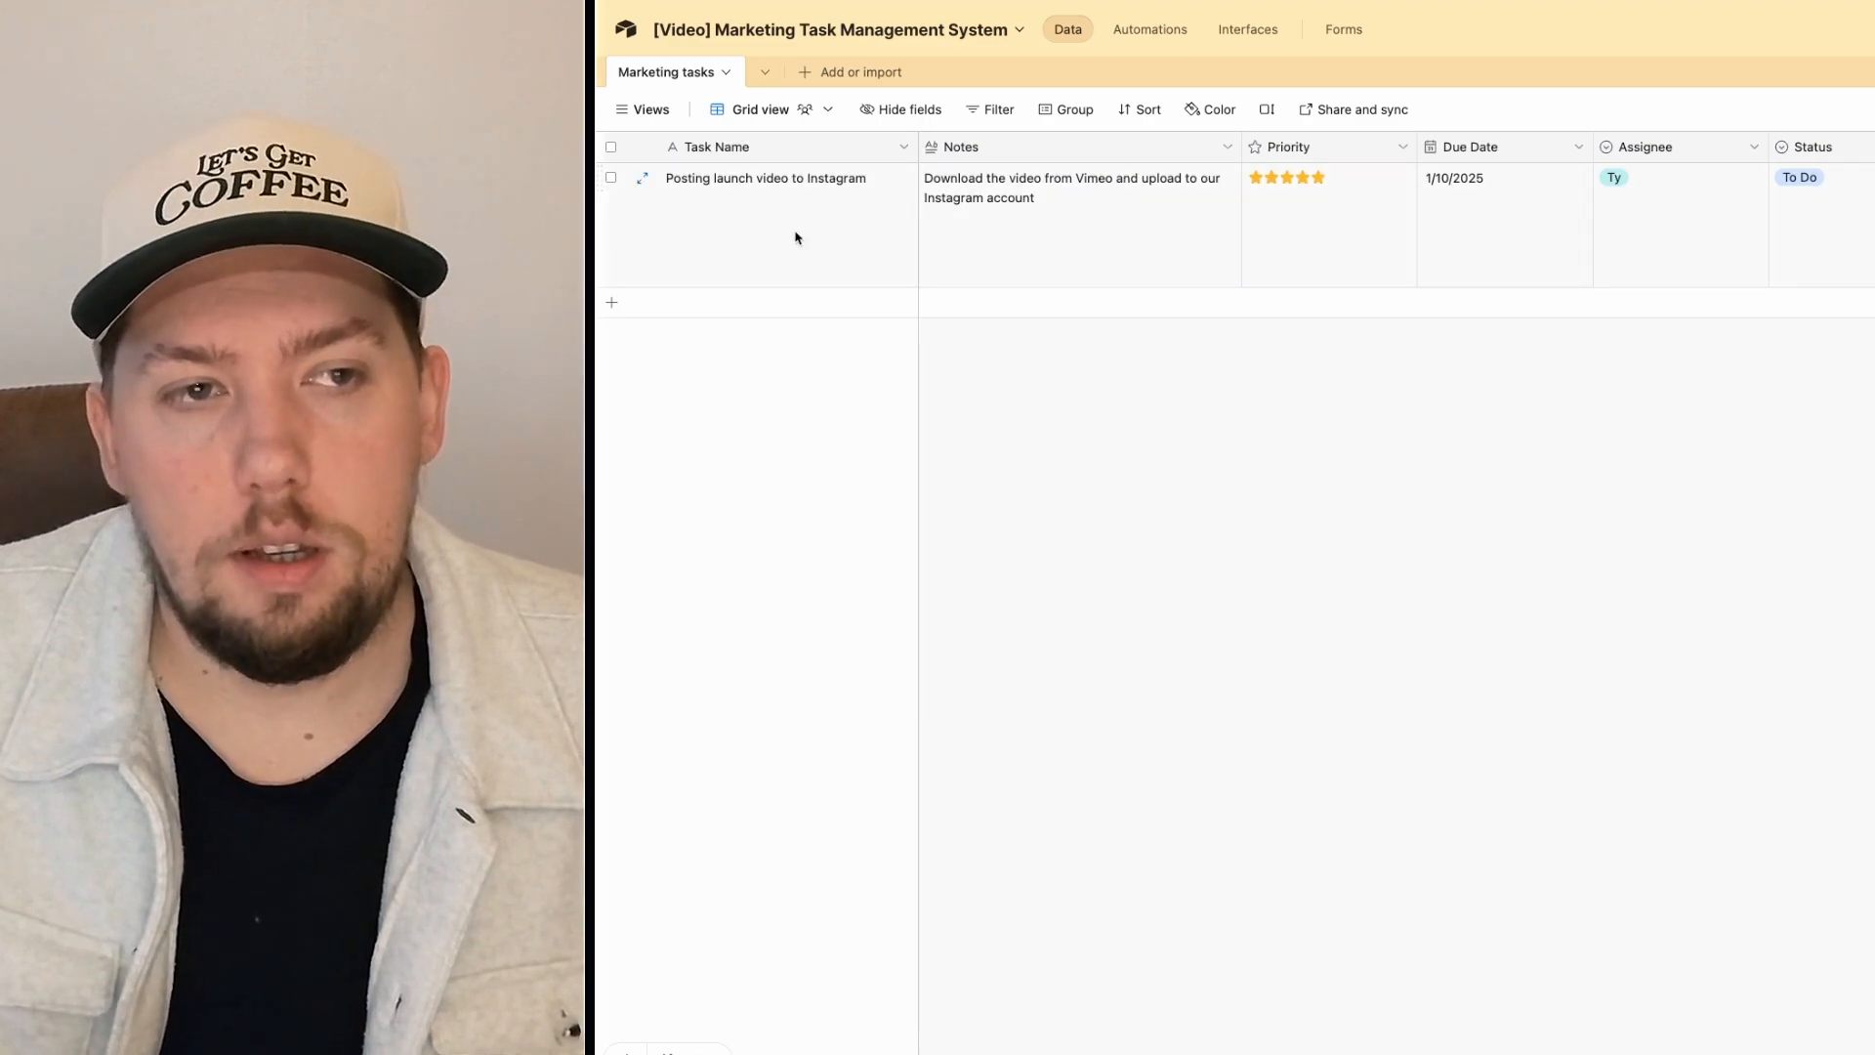
# Step: Rename the Grid view to 'All Tasks'
pyautogui.click(623, 115)
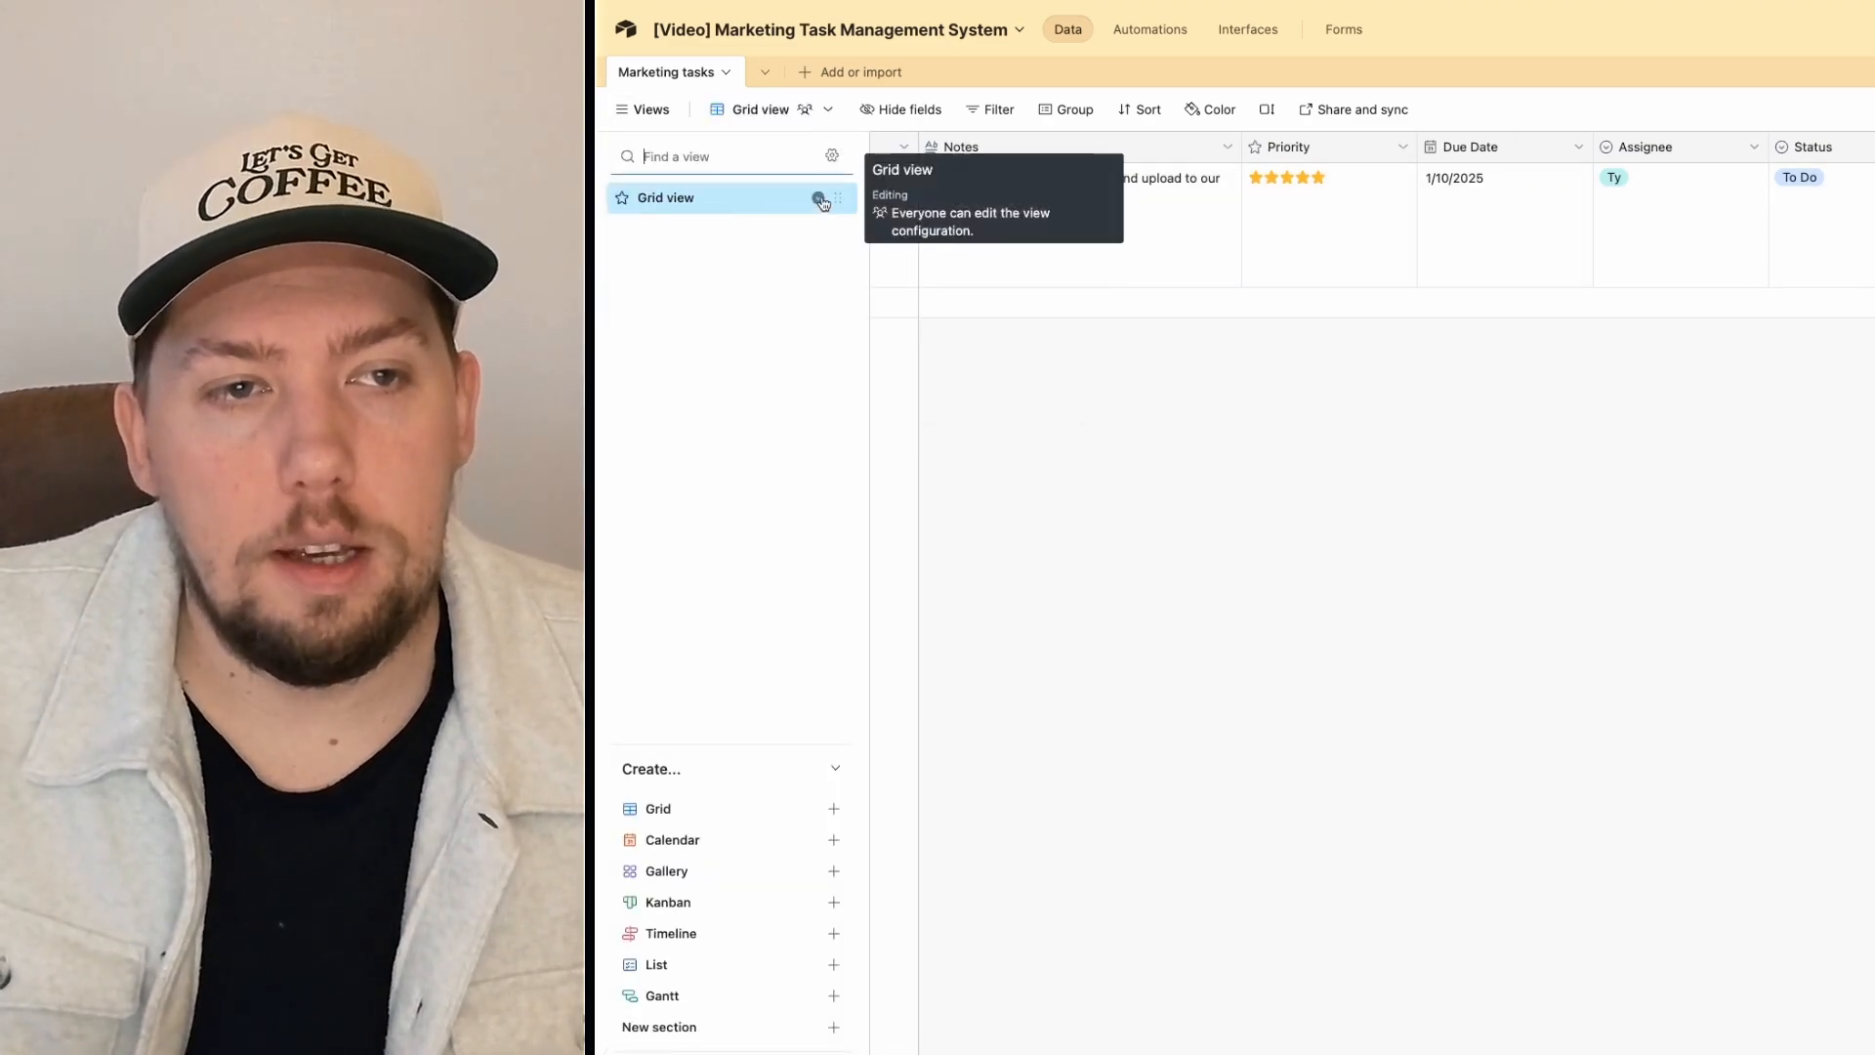
pyautogui.click(818, 199)
pyautogui.click(864, 292)
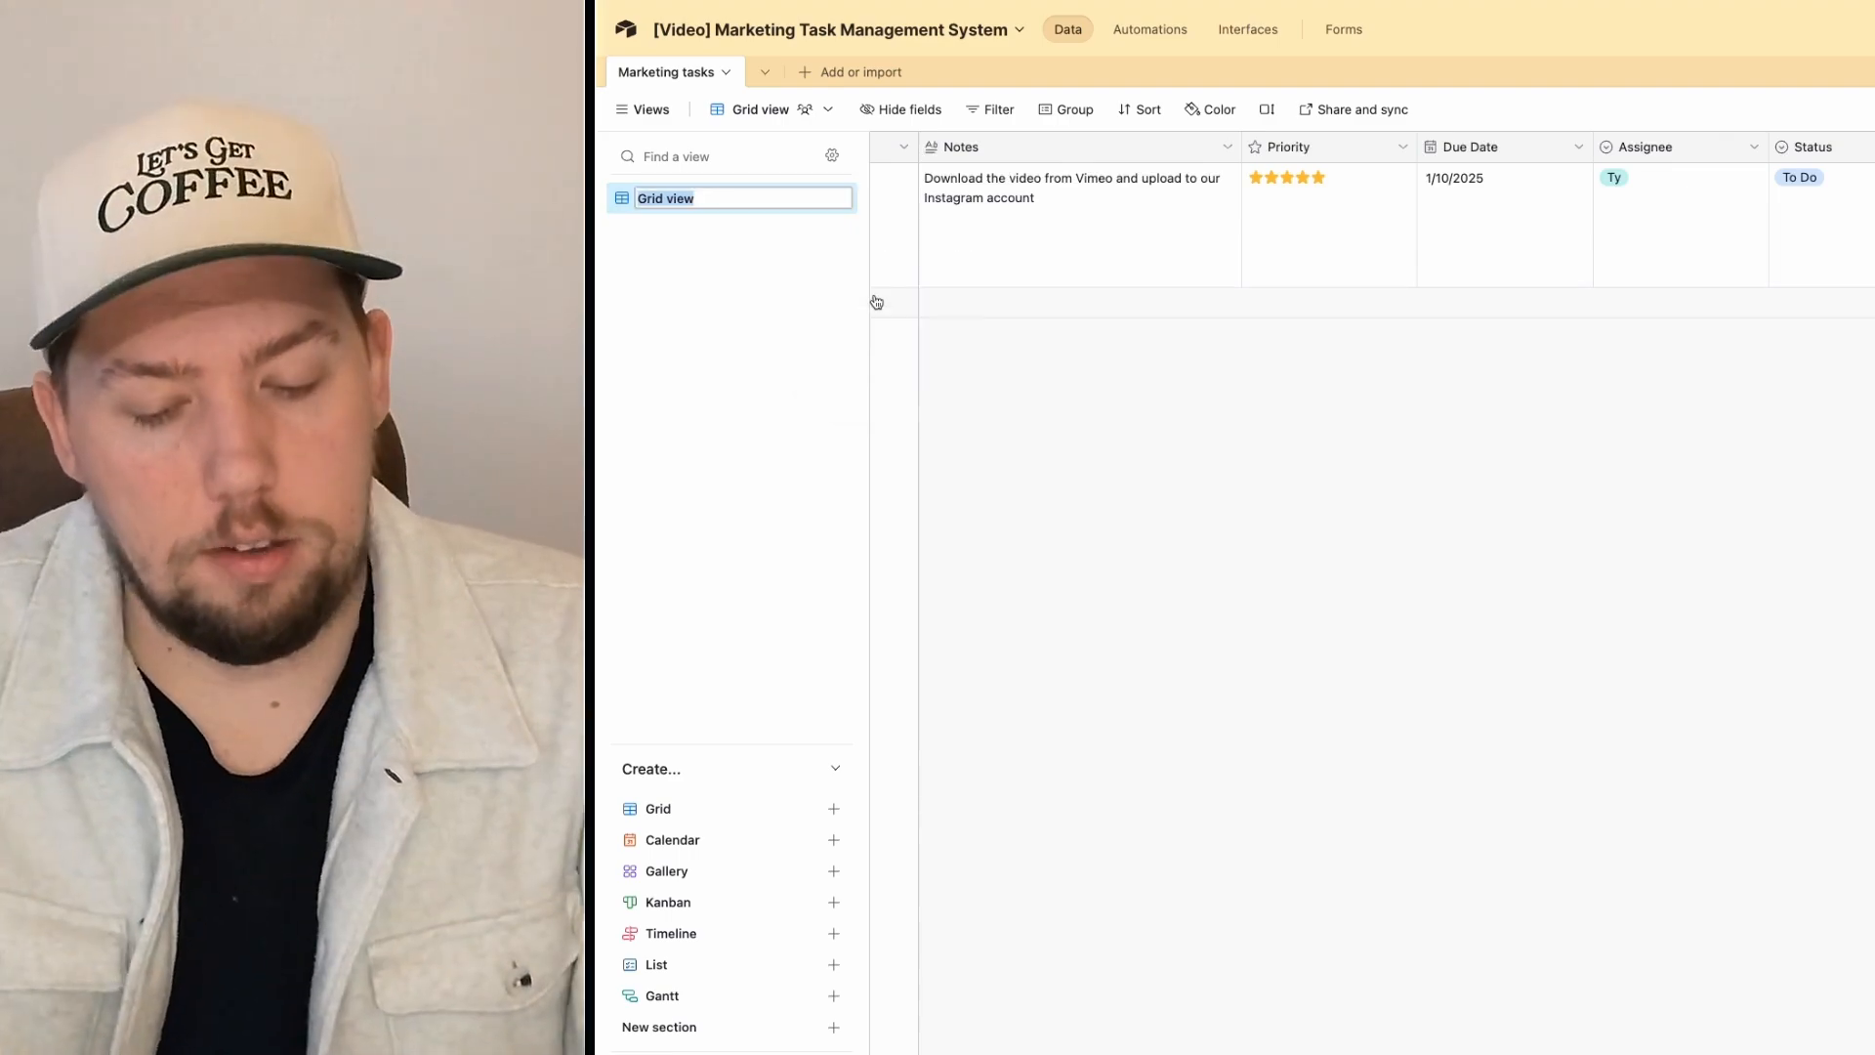
pyautogui.write('All Tasks')
pyautogui.press('Return')
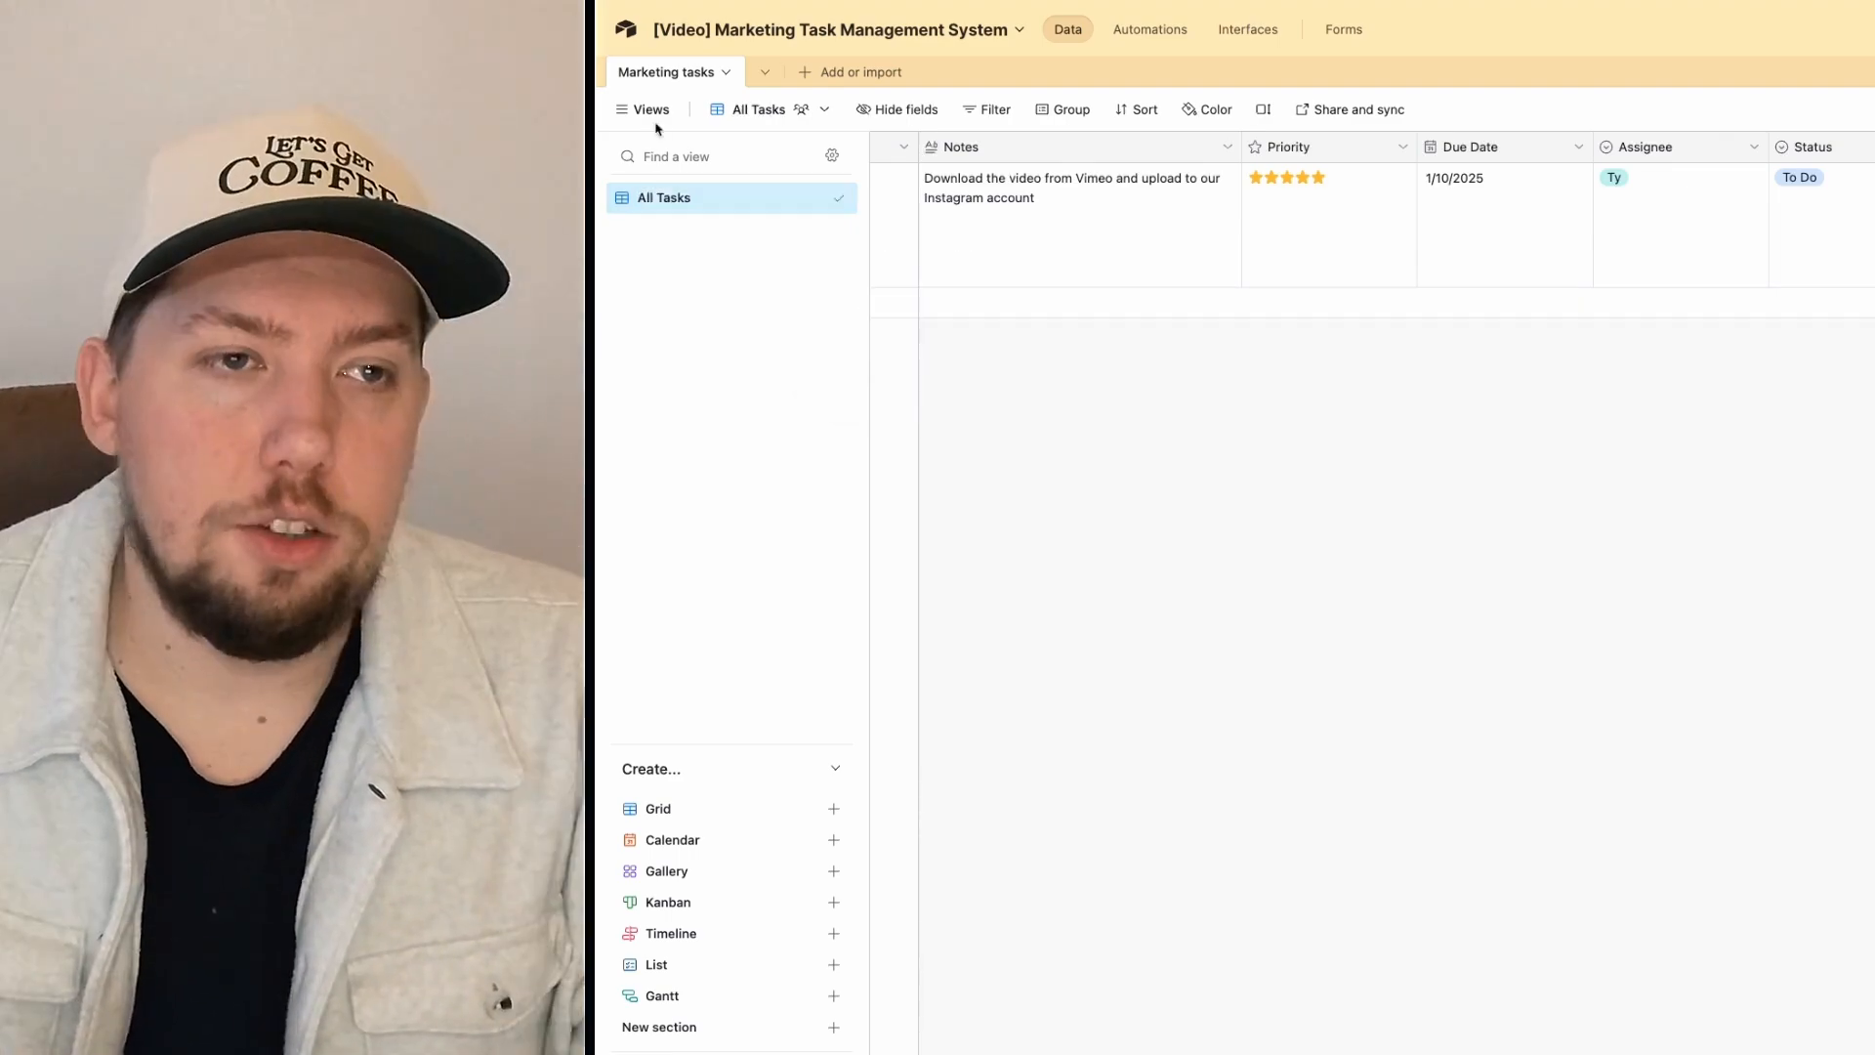
pyautogui.click(649, 110)
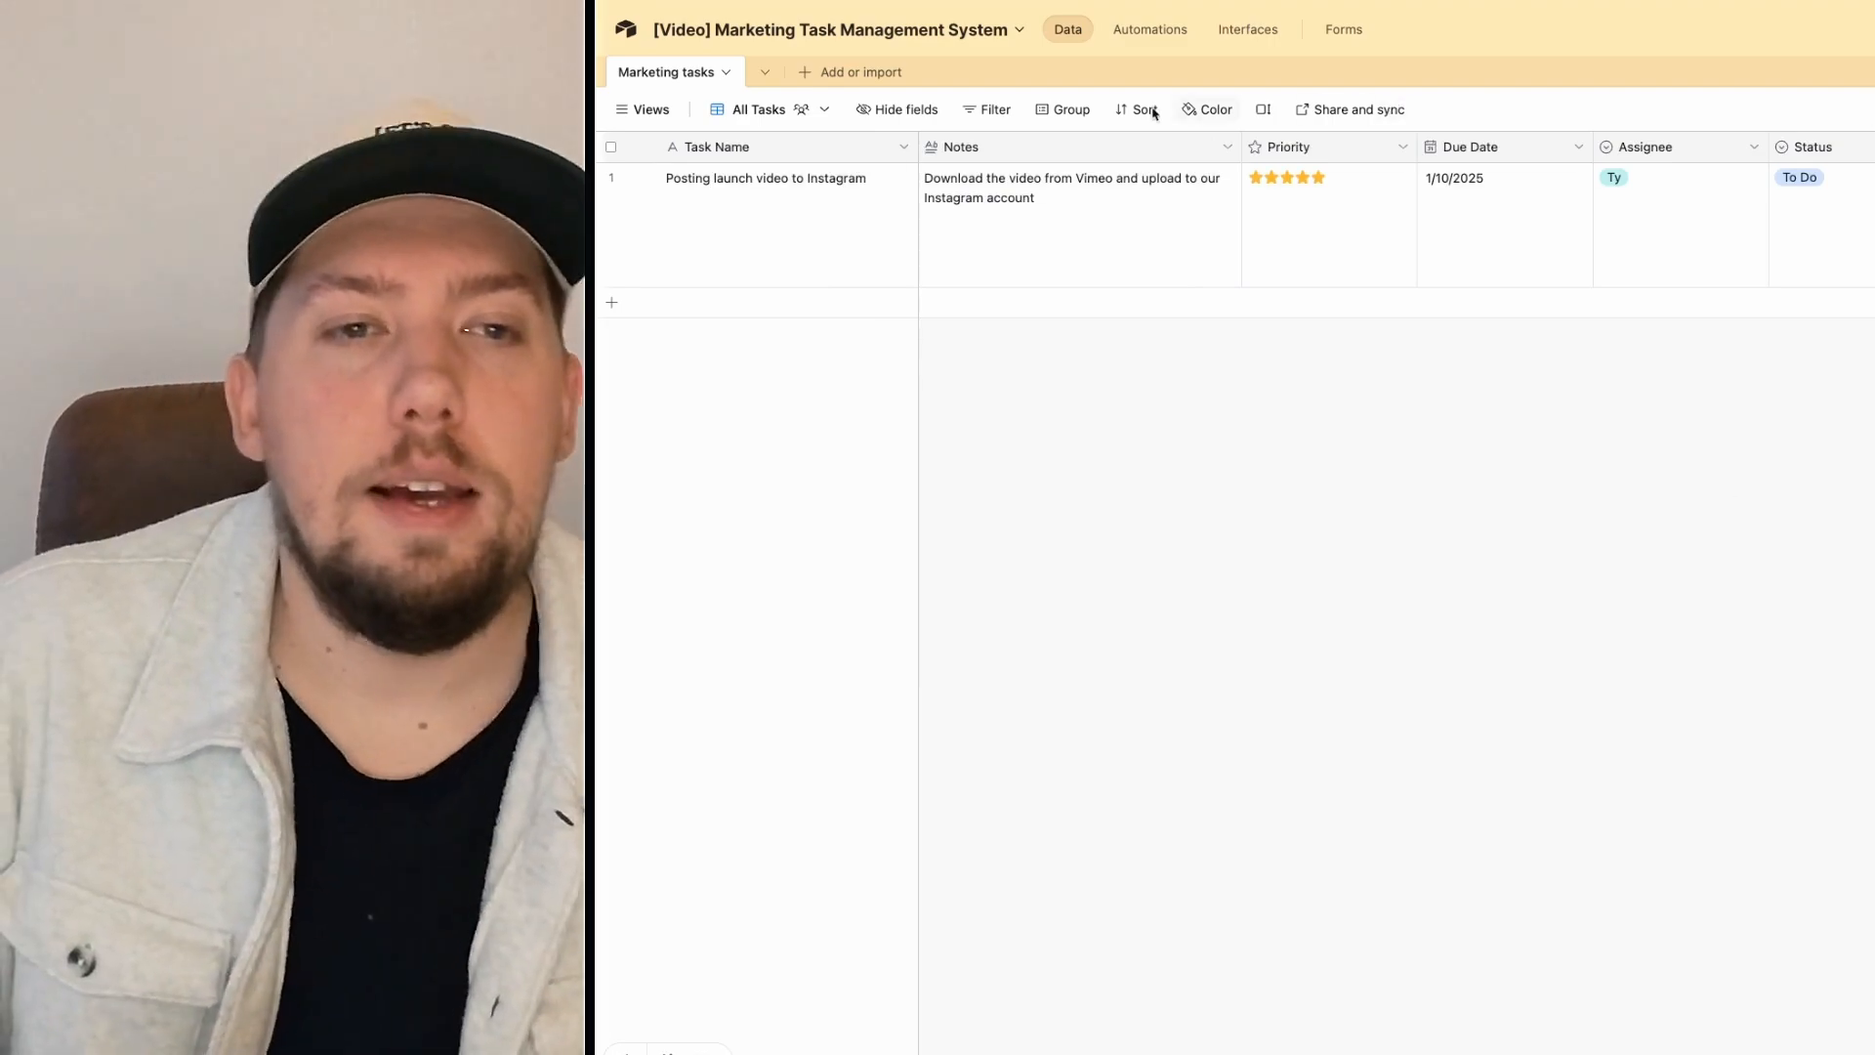
# Step: Group the All Tasks grid by Status
pyautogui.click(1079, 110)
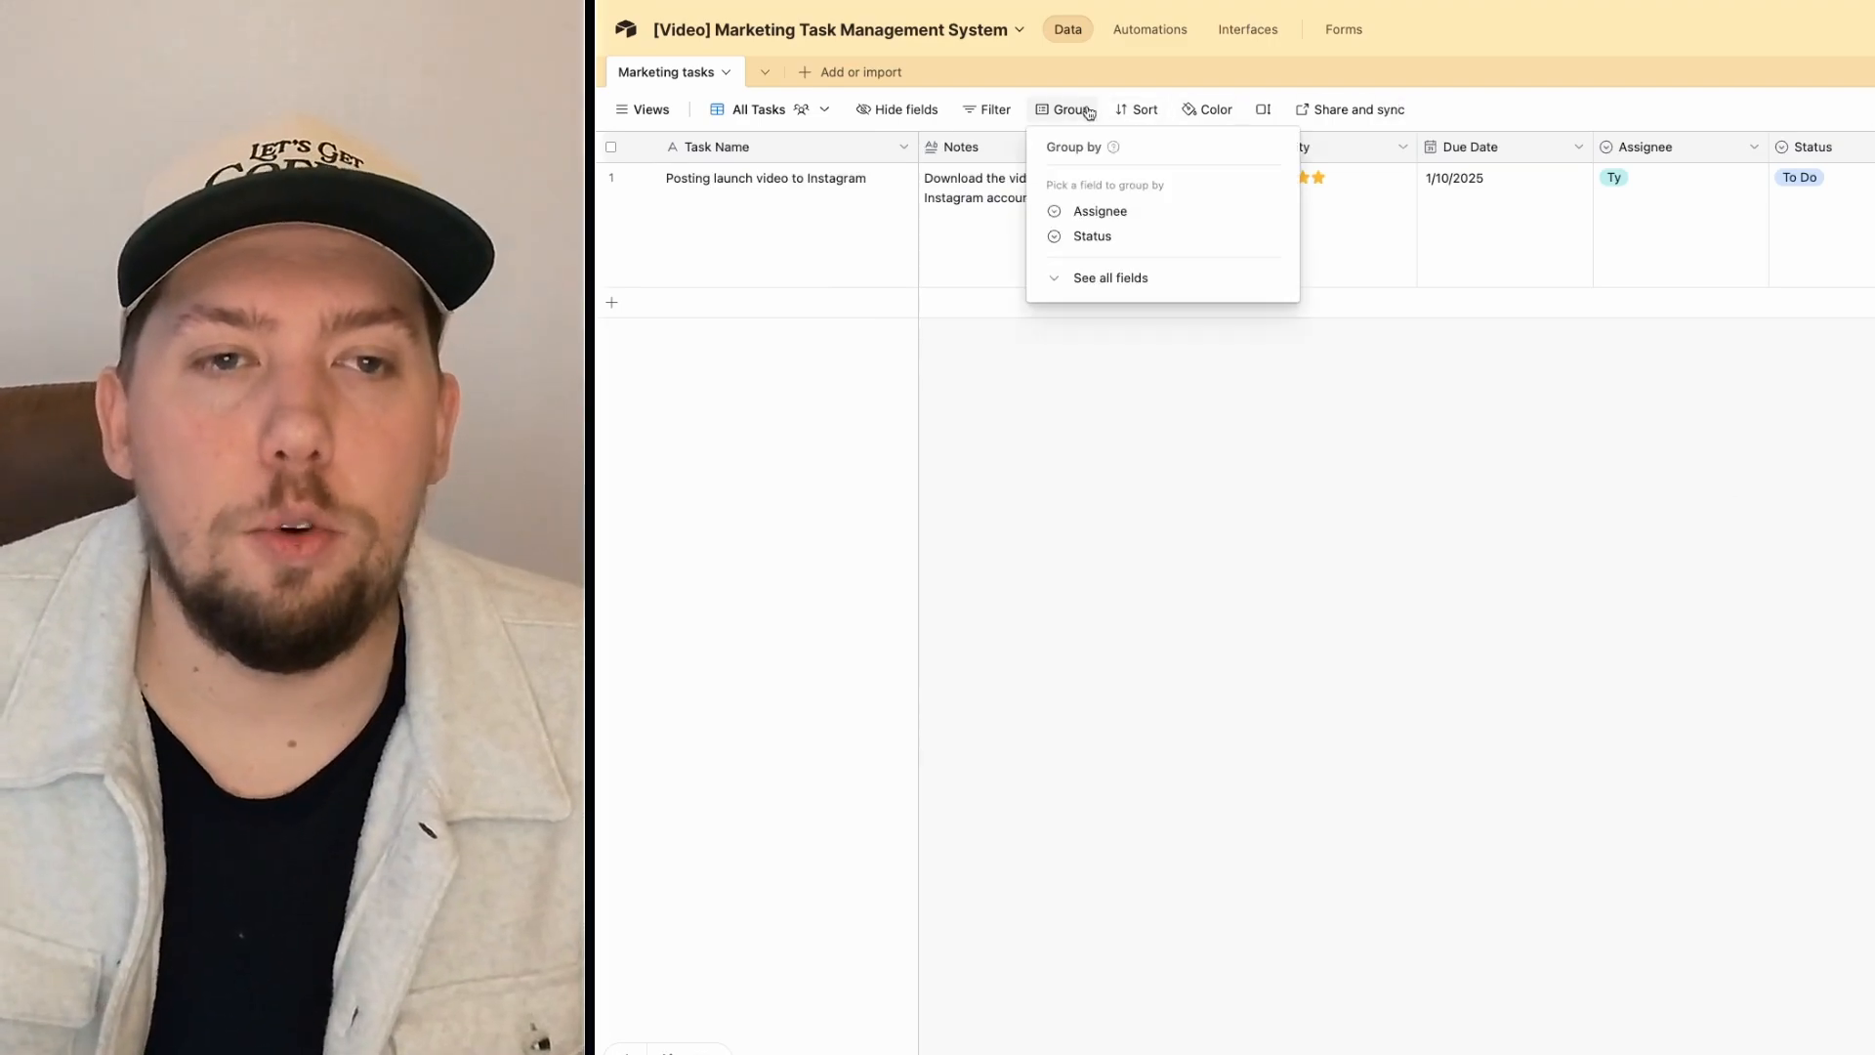
pyautogui.click(1103, 236)
pyautogui.click(1019, 625)
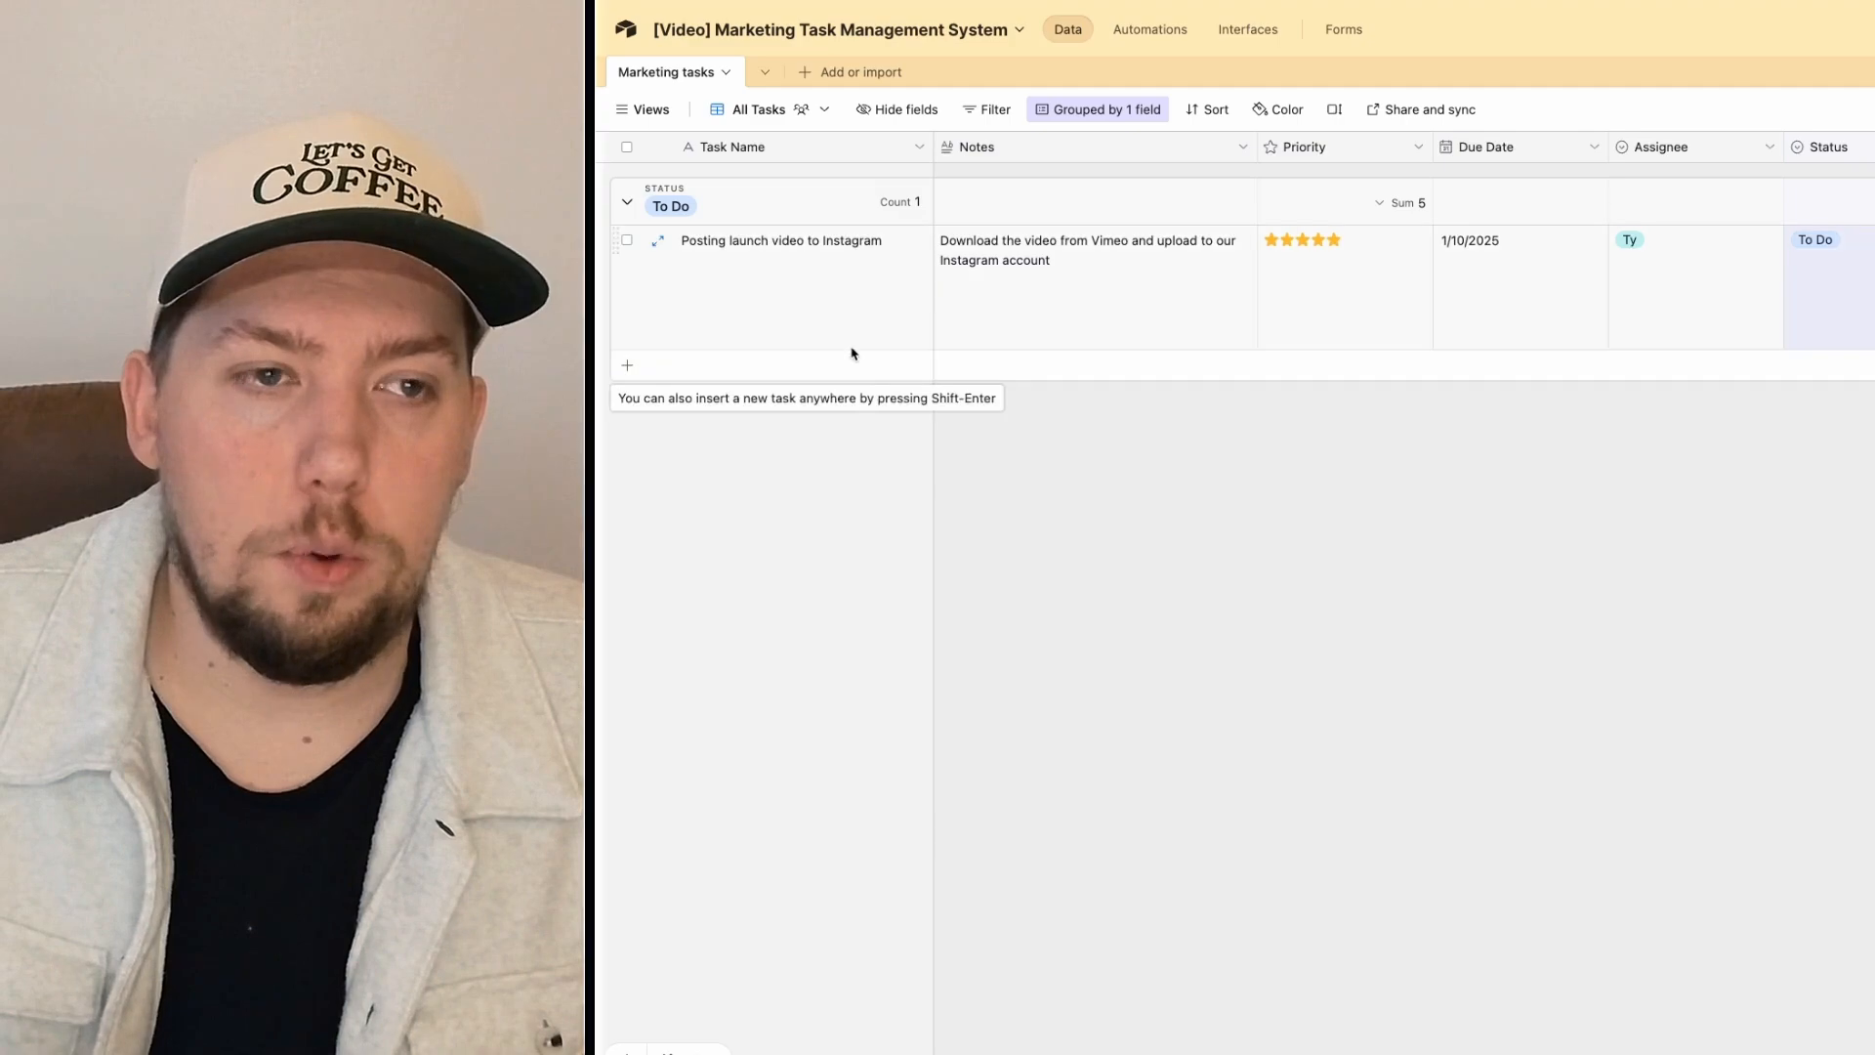
pyautogui.click(699, 369)
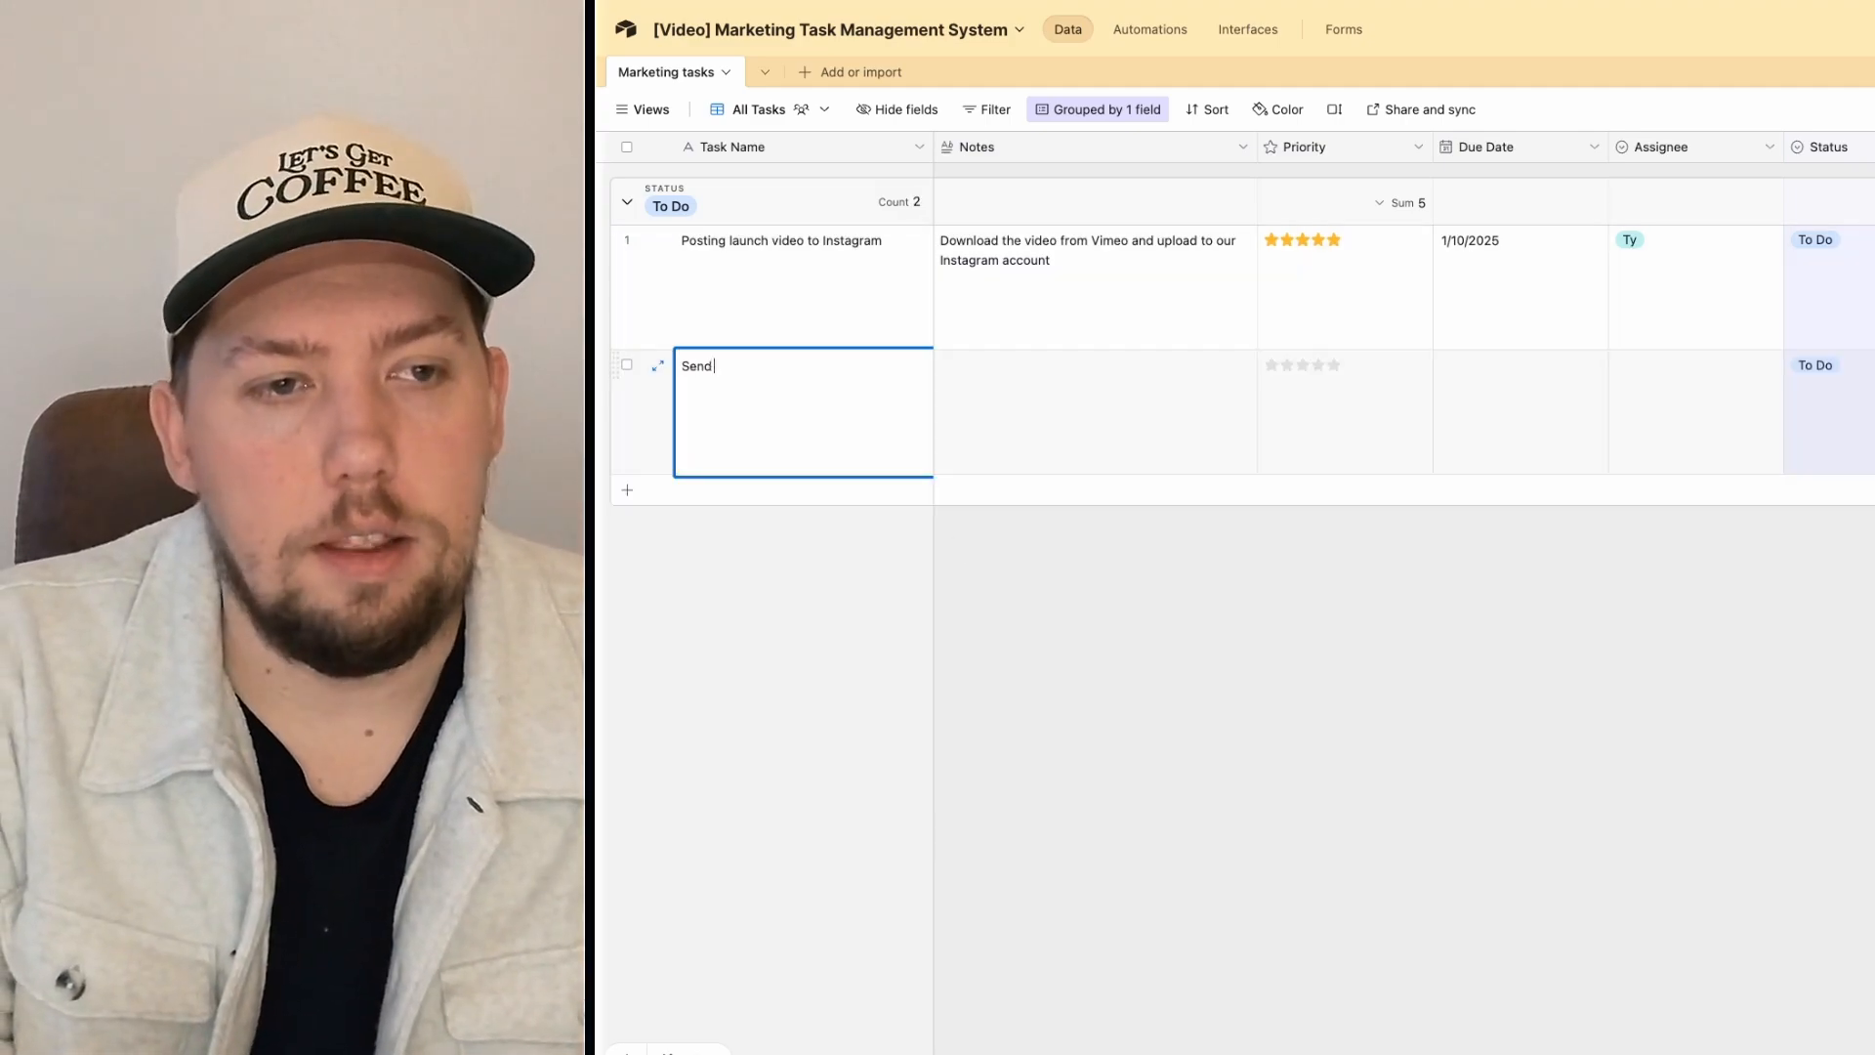
# Step: Name the new To Do task 'Send the newsletter' with notes beginning 'Copy is below:'
pyautogui.write('Send the newsletter')
pyautogui.press('Tab')
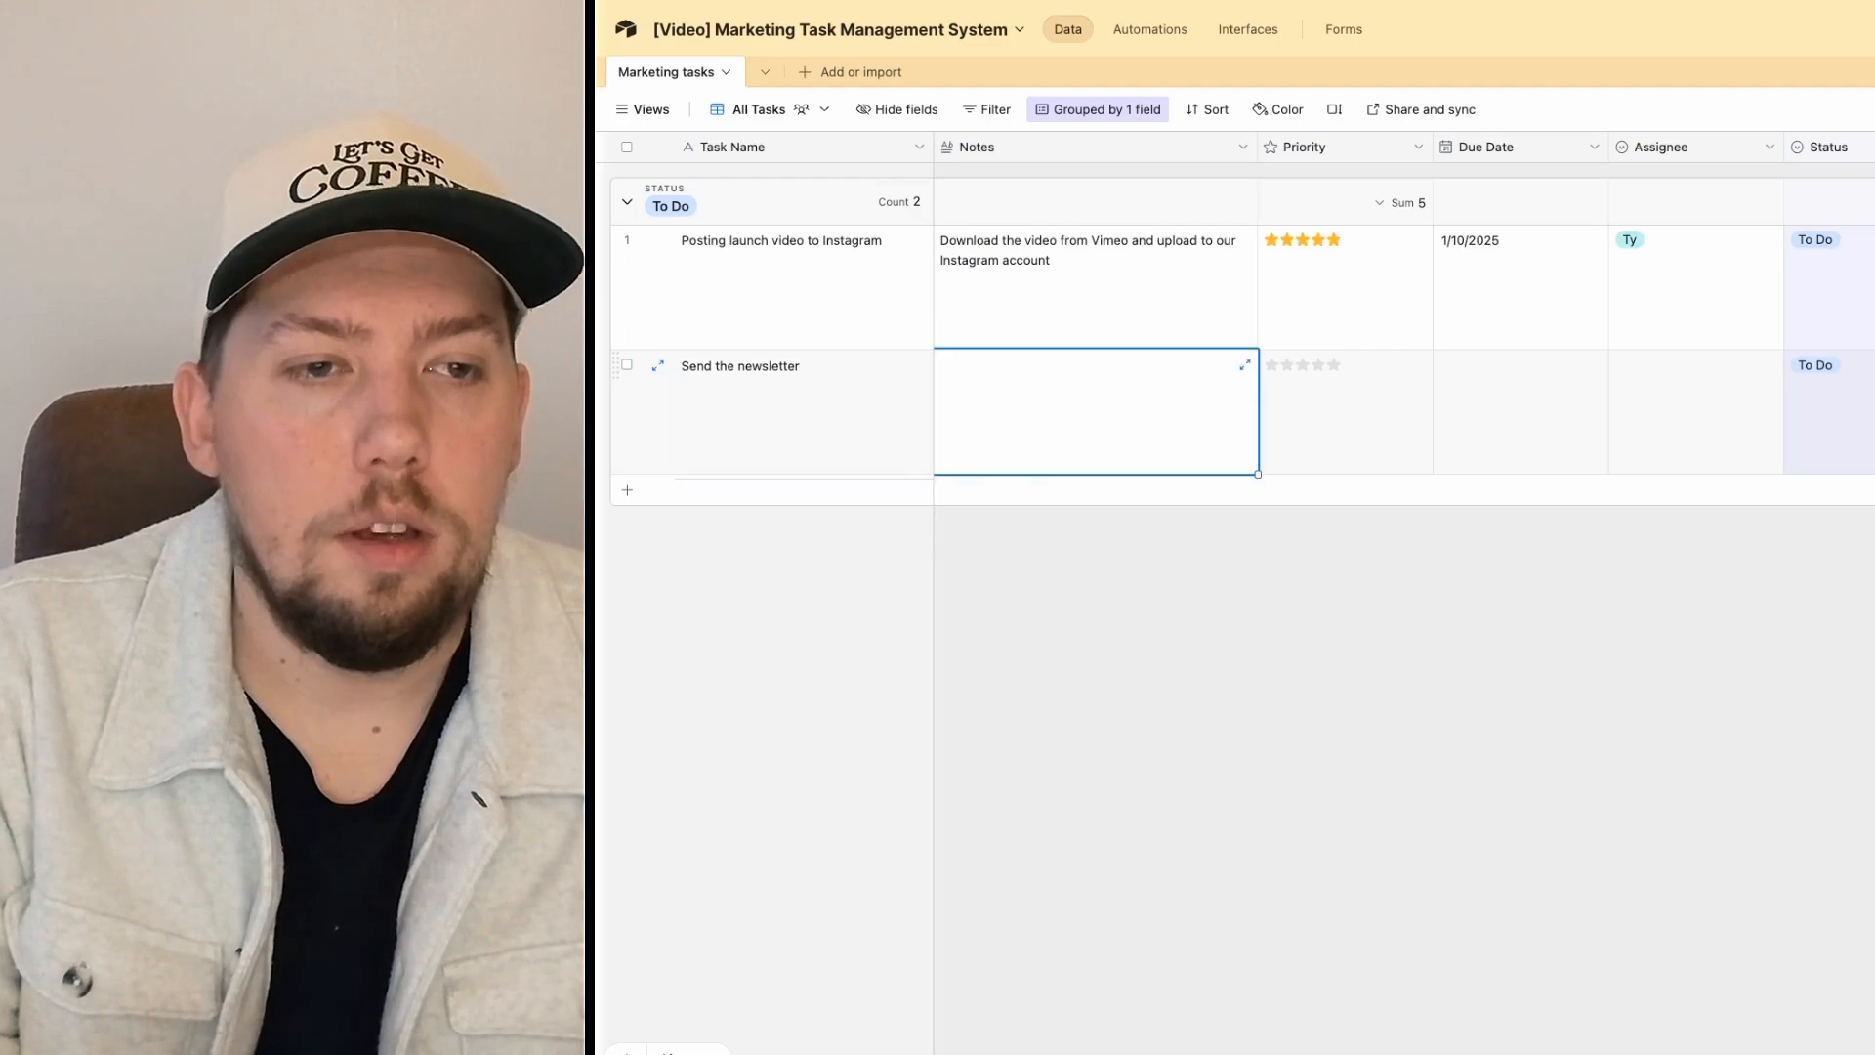
pyautogui.write('Copy is below:')
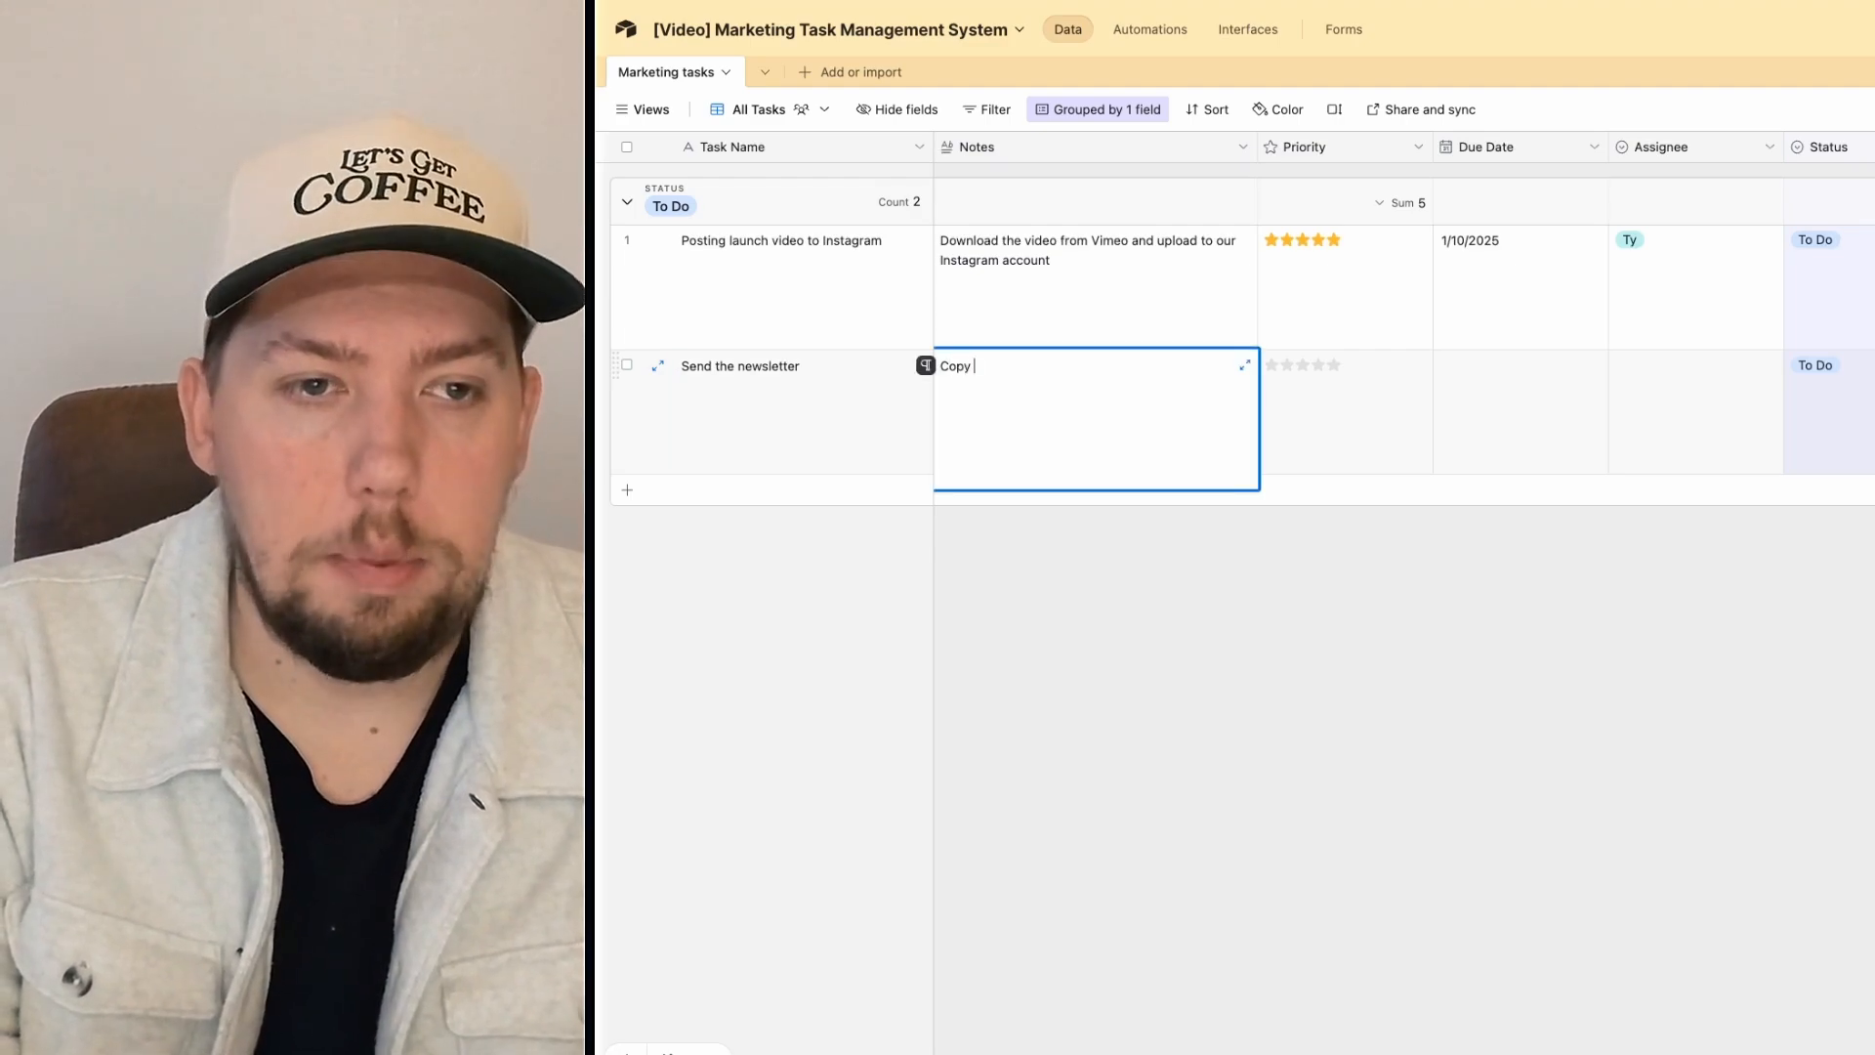
pyautogui.press('Return')
pyautogui.press('Return')
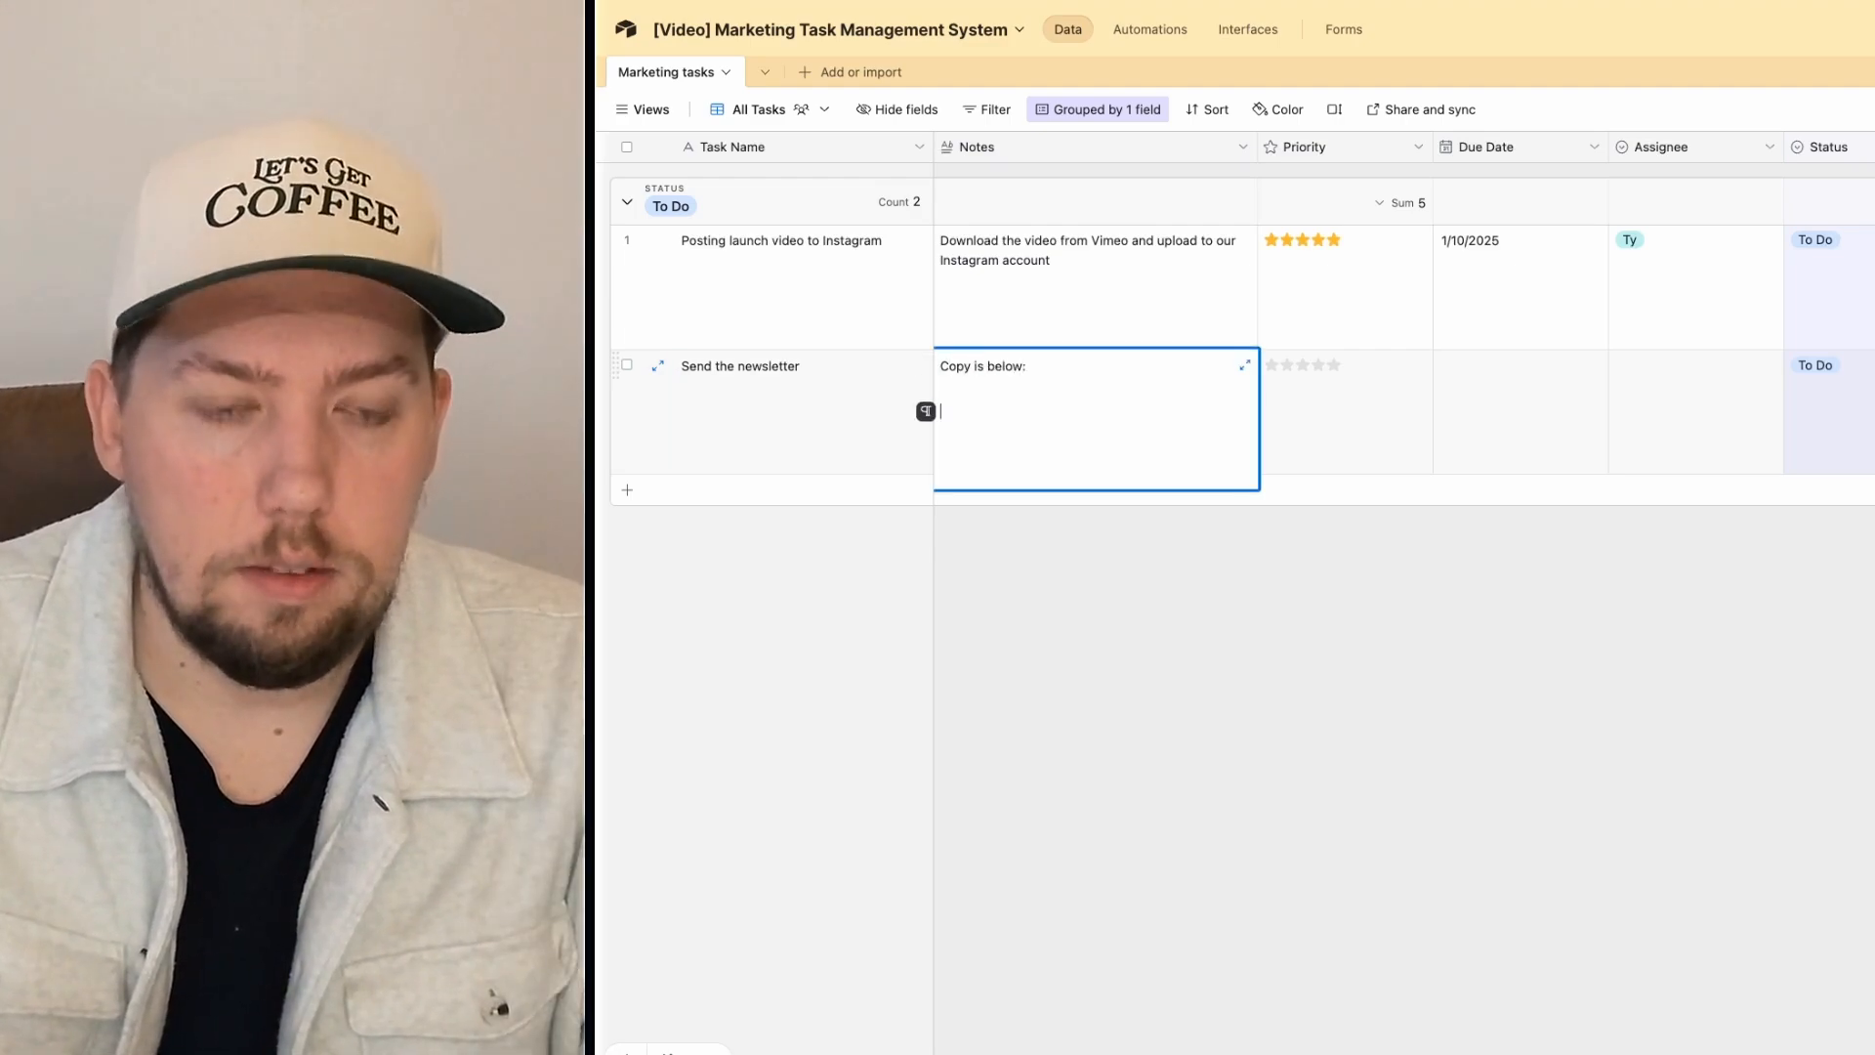
pyautogui.write('"Here is copy')
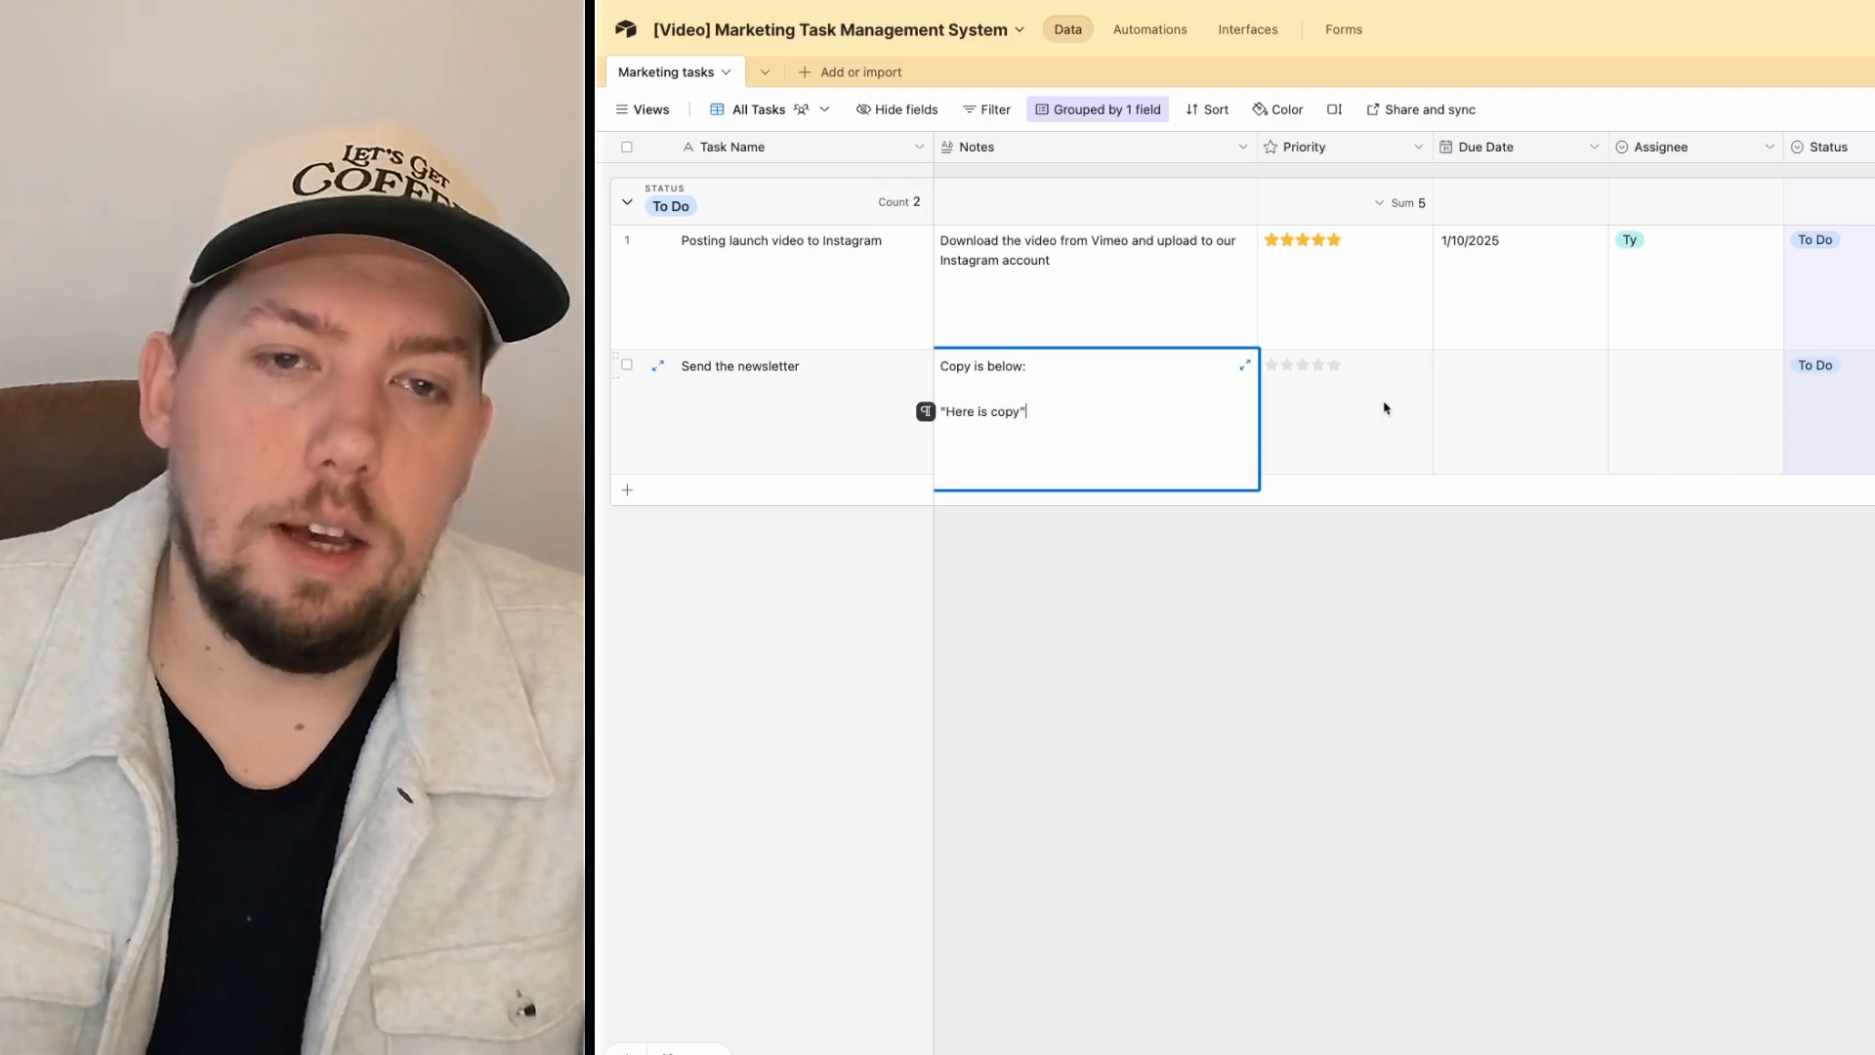
# Step: Give the newsletter task a three-star priority and a 1/31/2025 due date
pyautogui.click(1302, 365)
pyautogui.click(1520, 414)
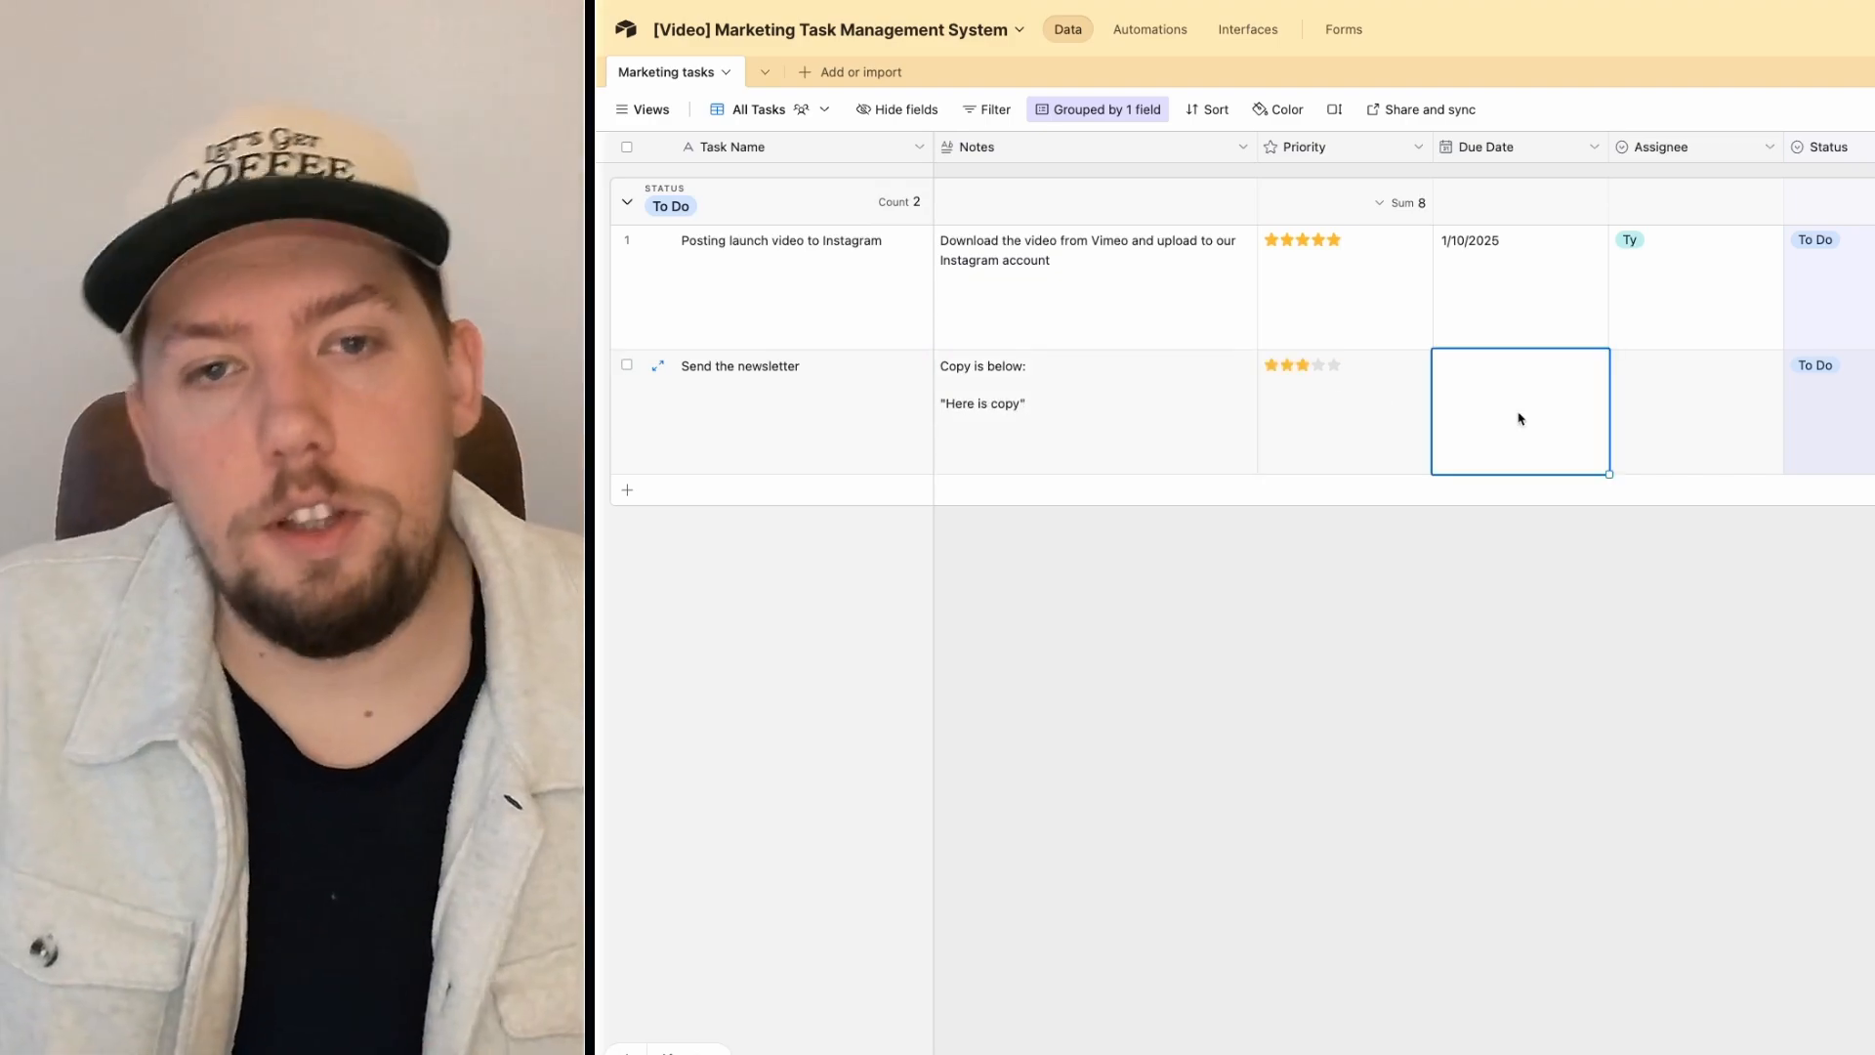
pyautogui.click(1520, 414)
pyautogui.click(1617, 557)
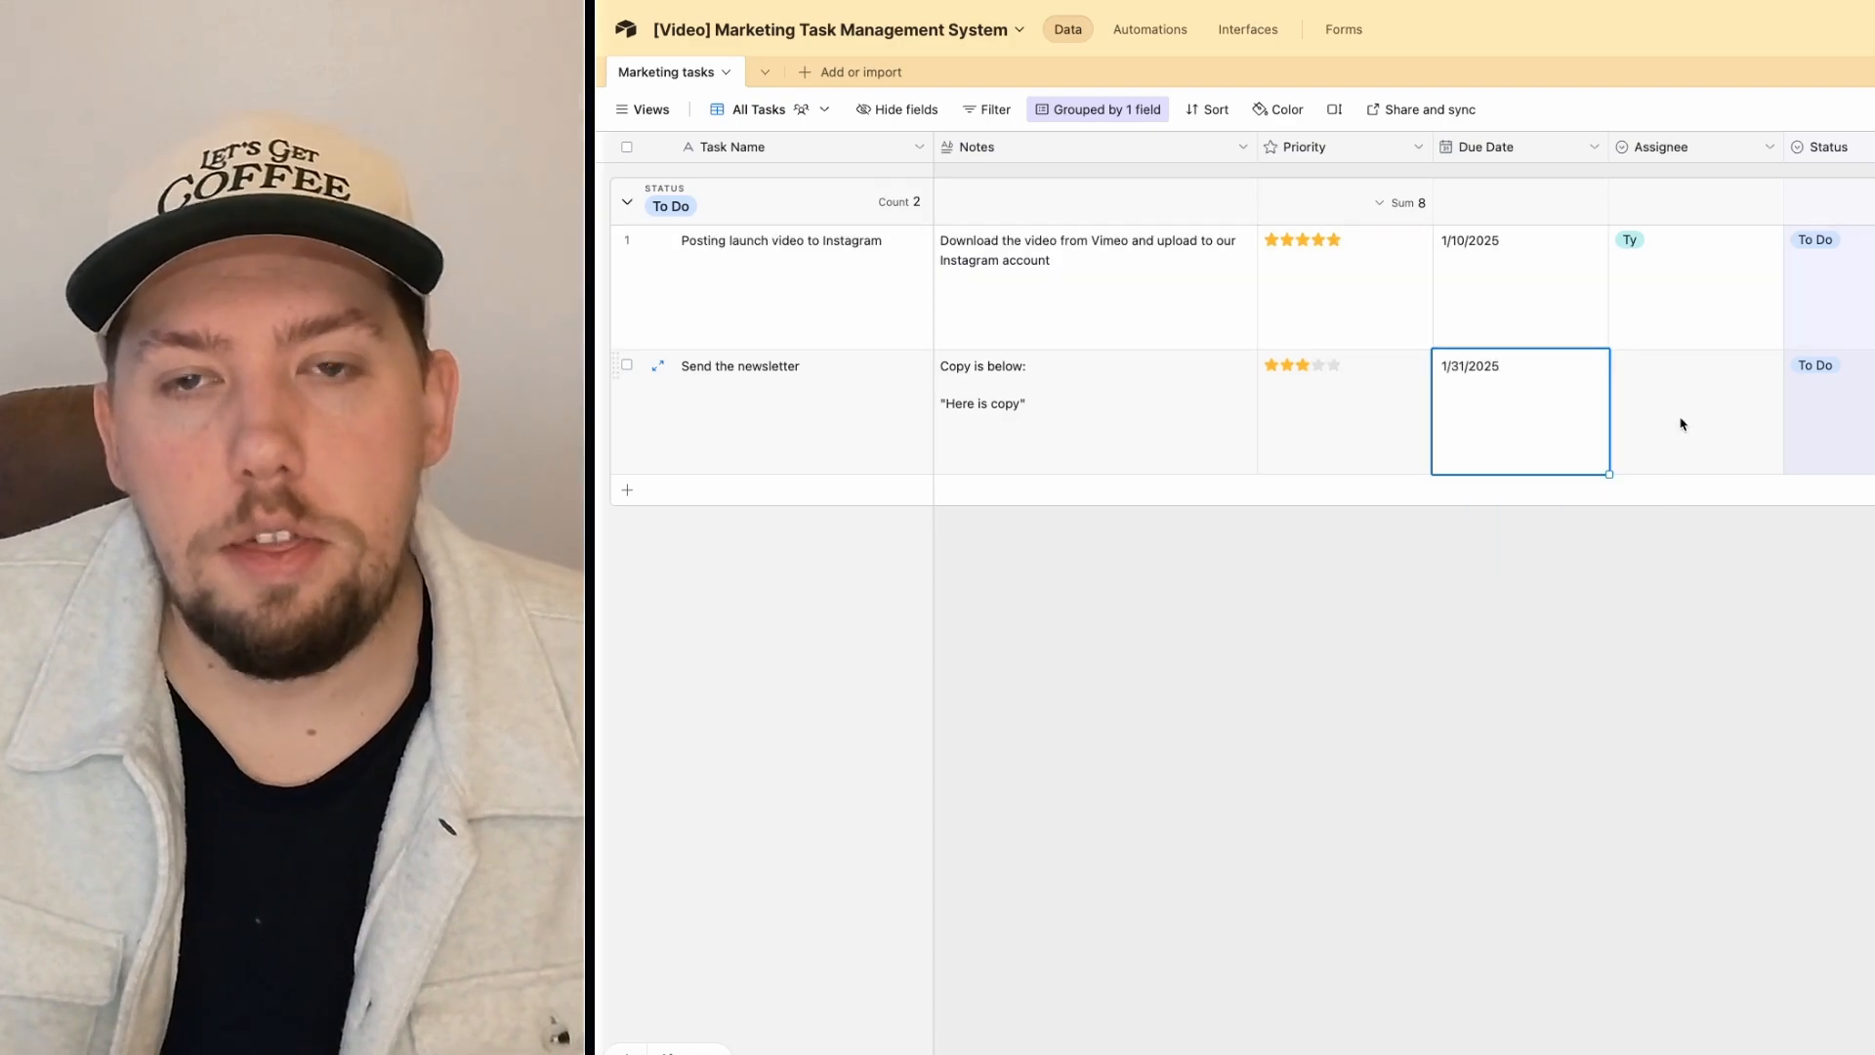
# Step: Assign the newsletter task to a teammate and set its Status to In Progress
pyautogui.click(1681, 425)
pyautogui.click(1681, 425)
pyautogui.click(1660, 470)
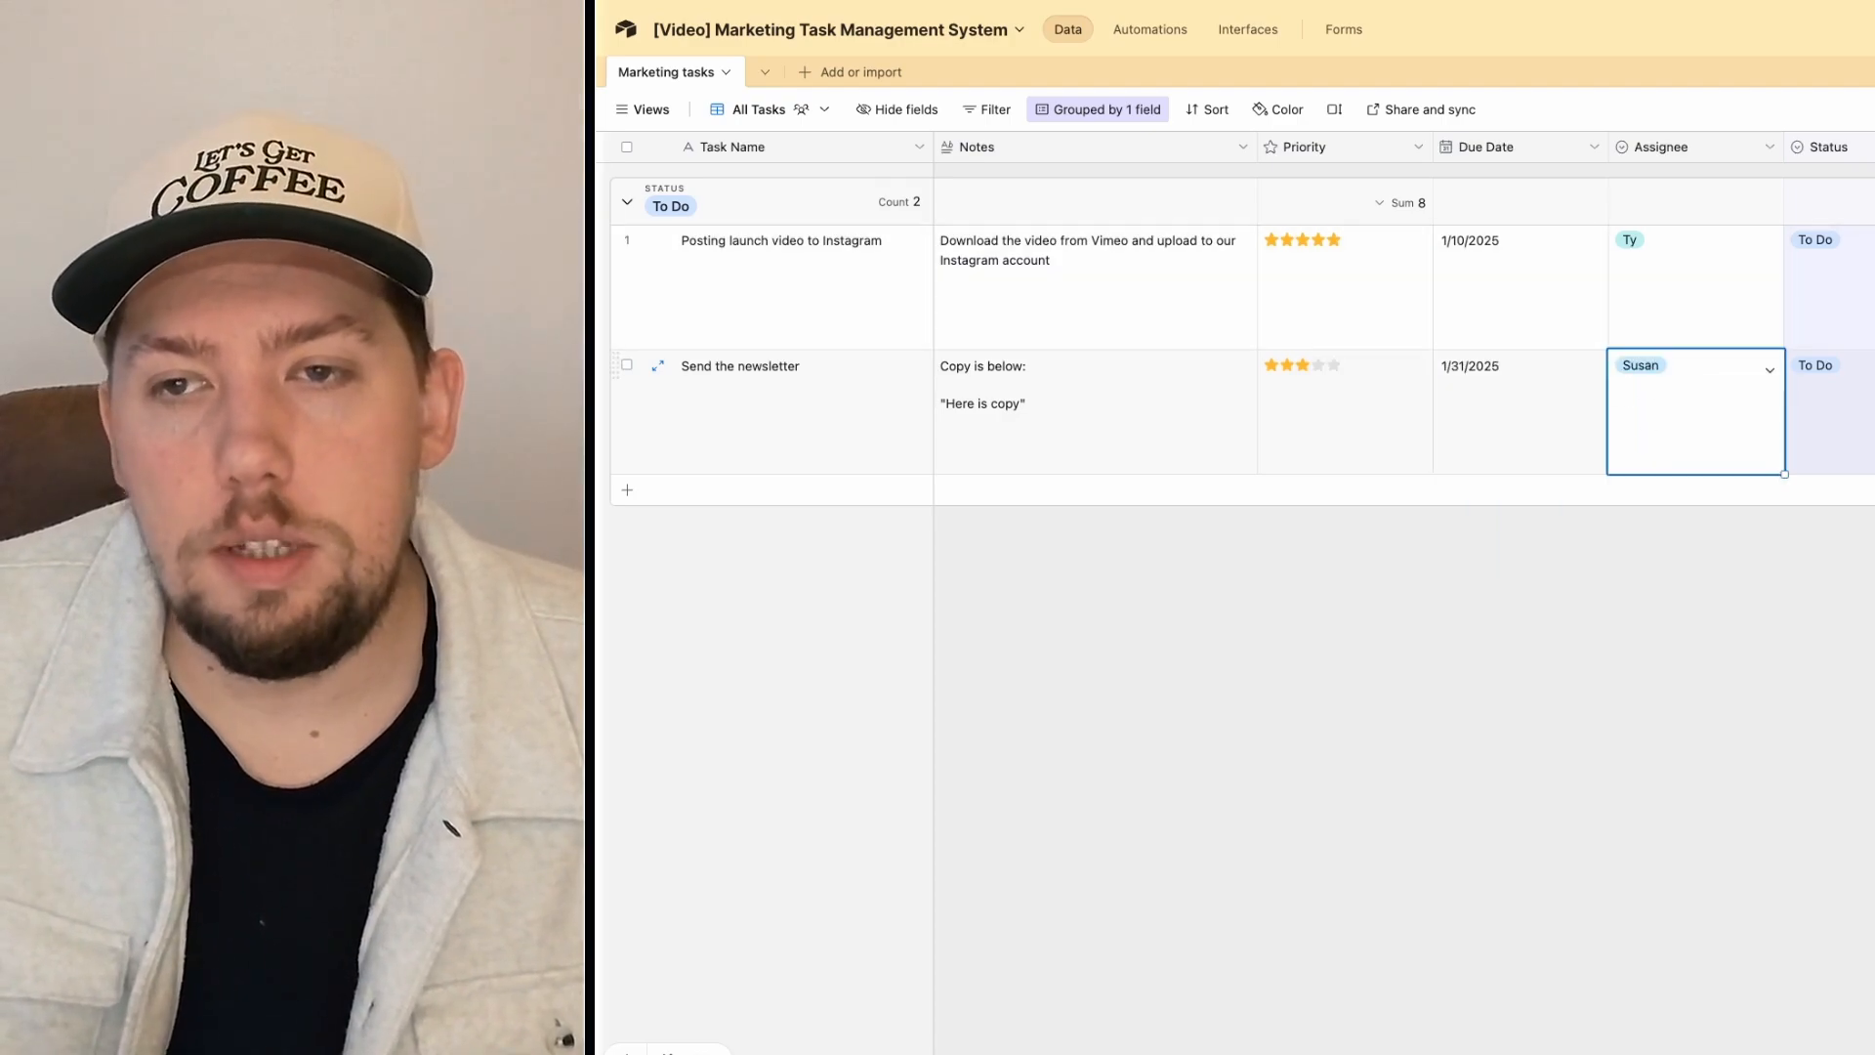
pyautogui.press('Escape')
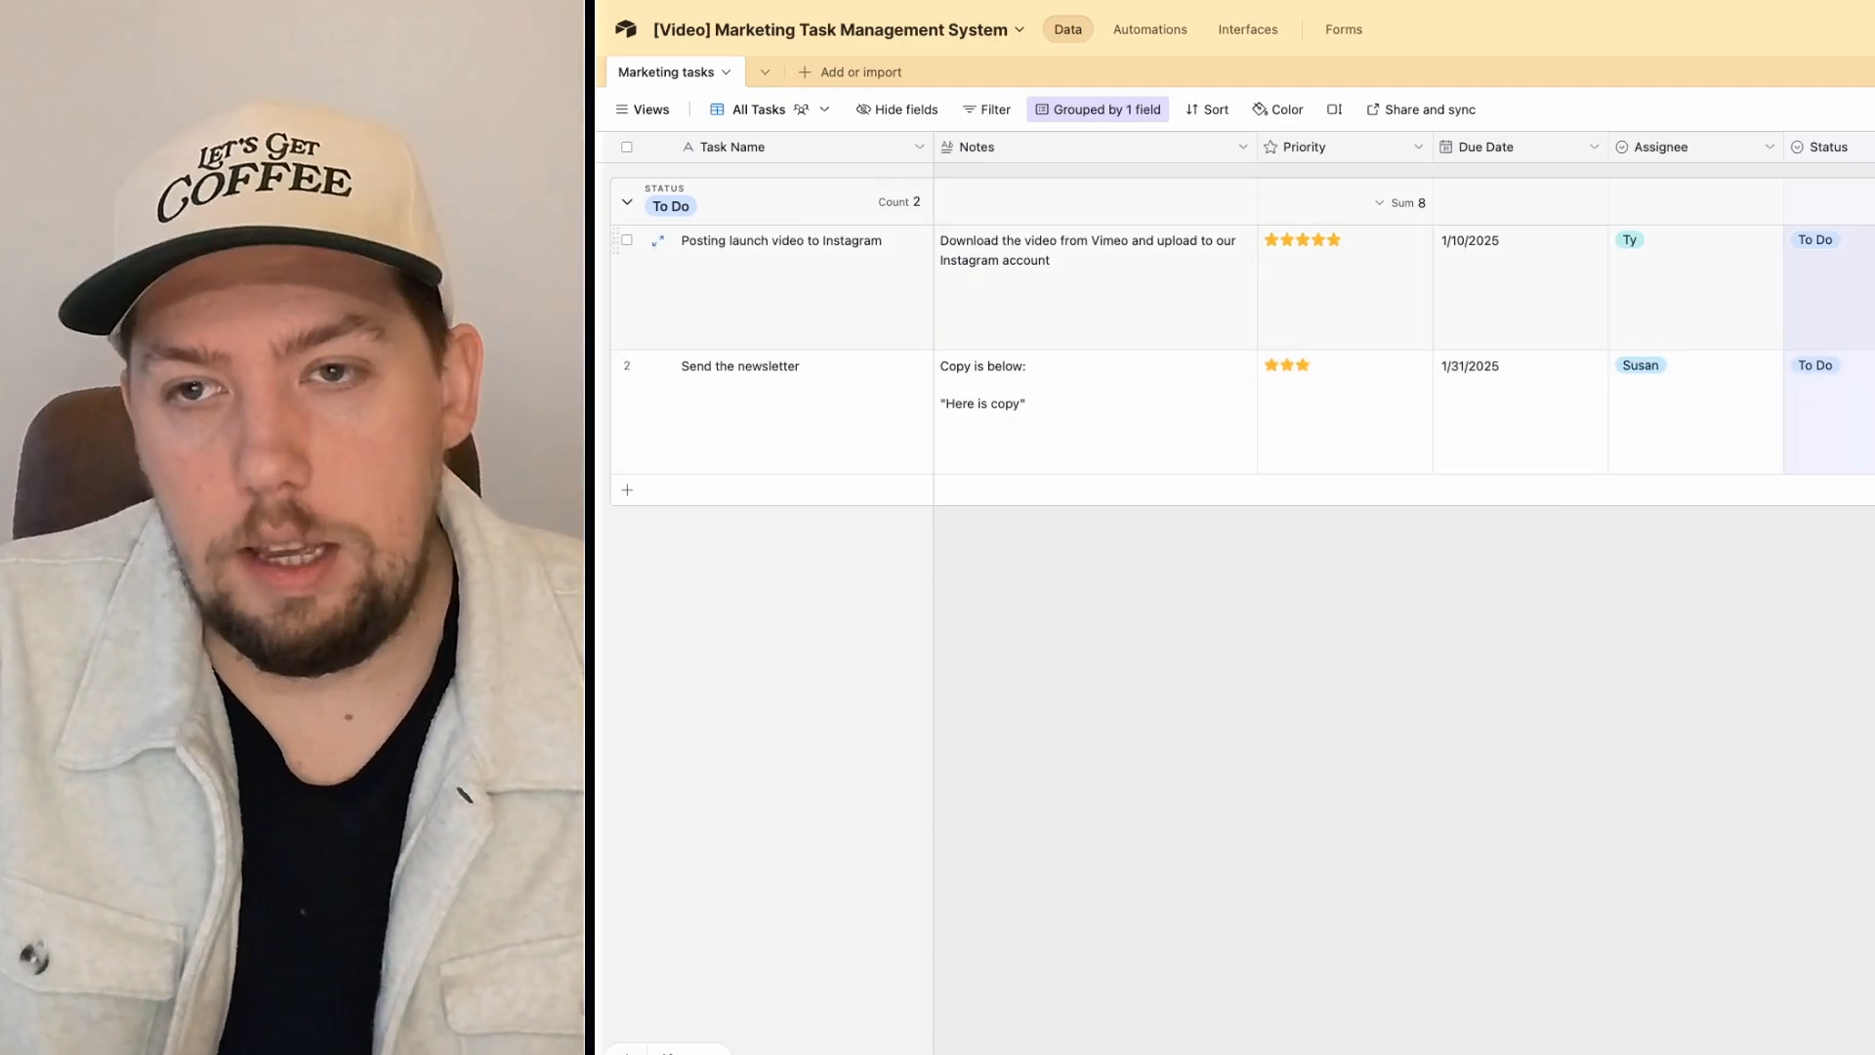
pyautogui.press('super+c')
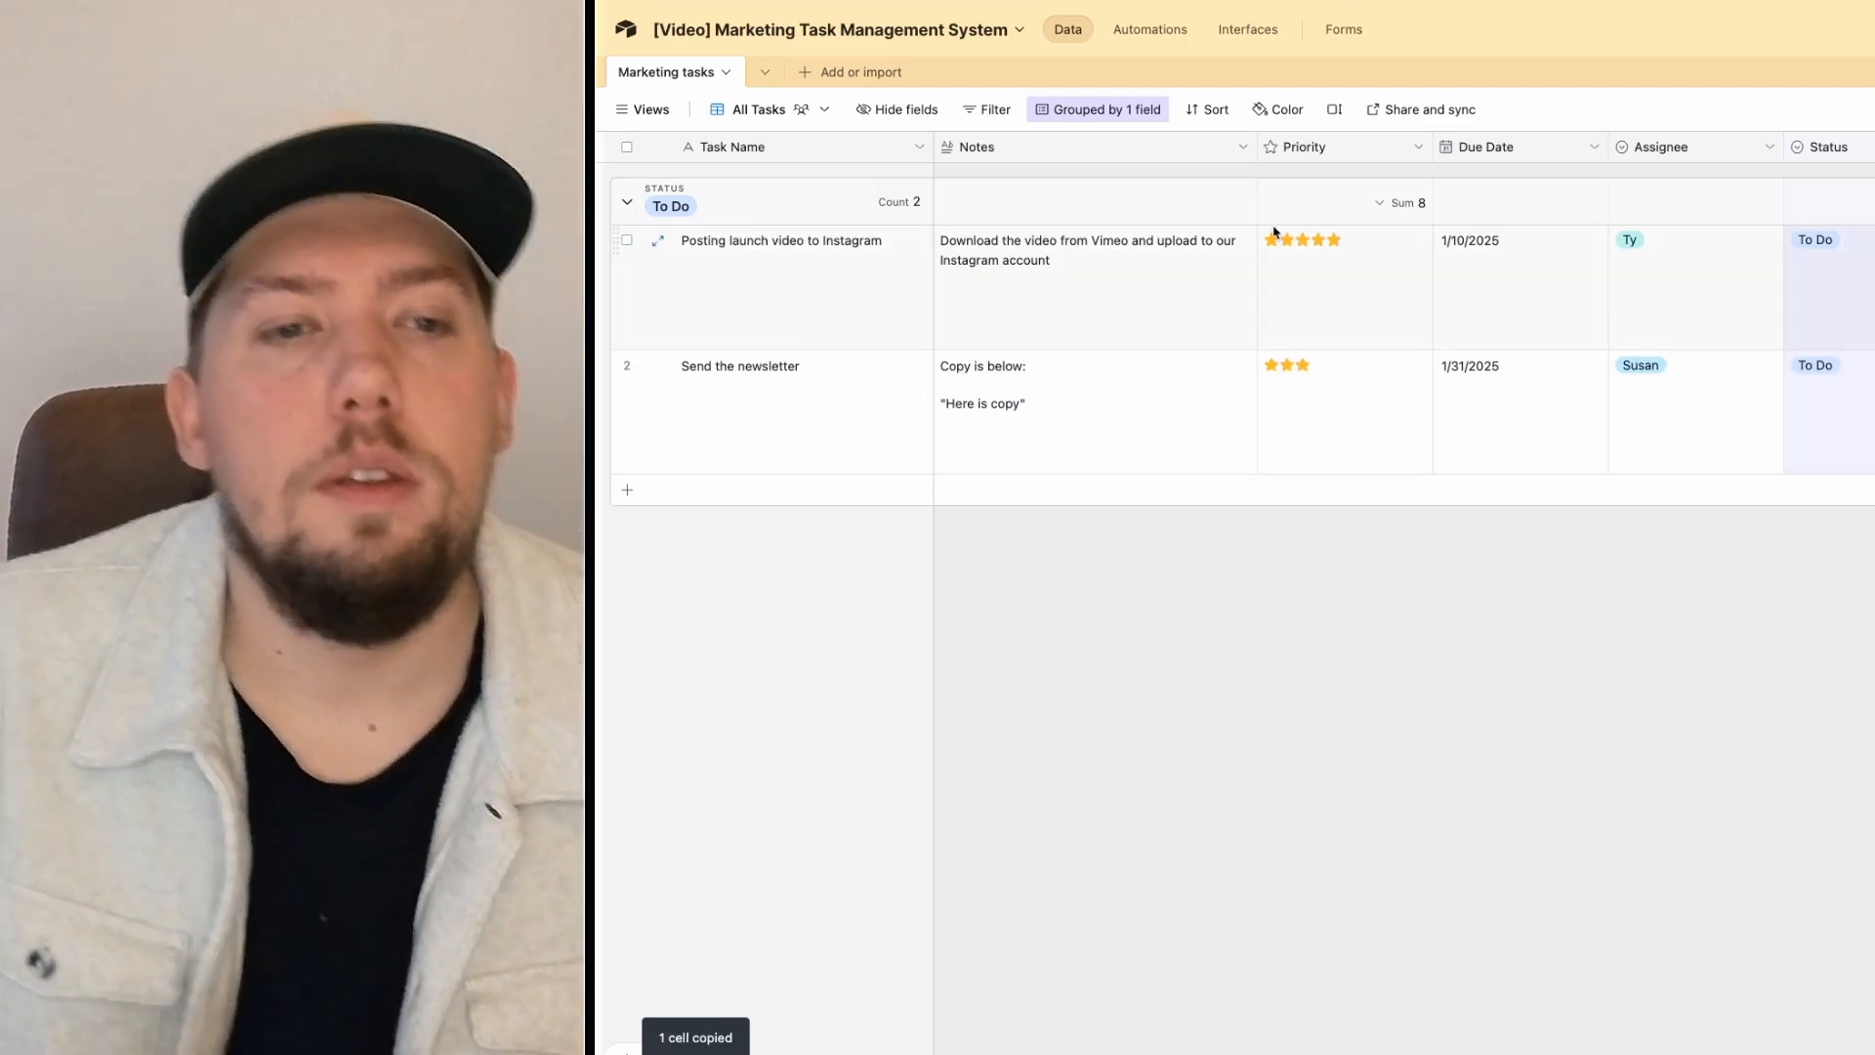
pyautogui.click(1821, 428)
pyautogui.click(1822, 427)
pyautogui.click(1824, 504)
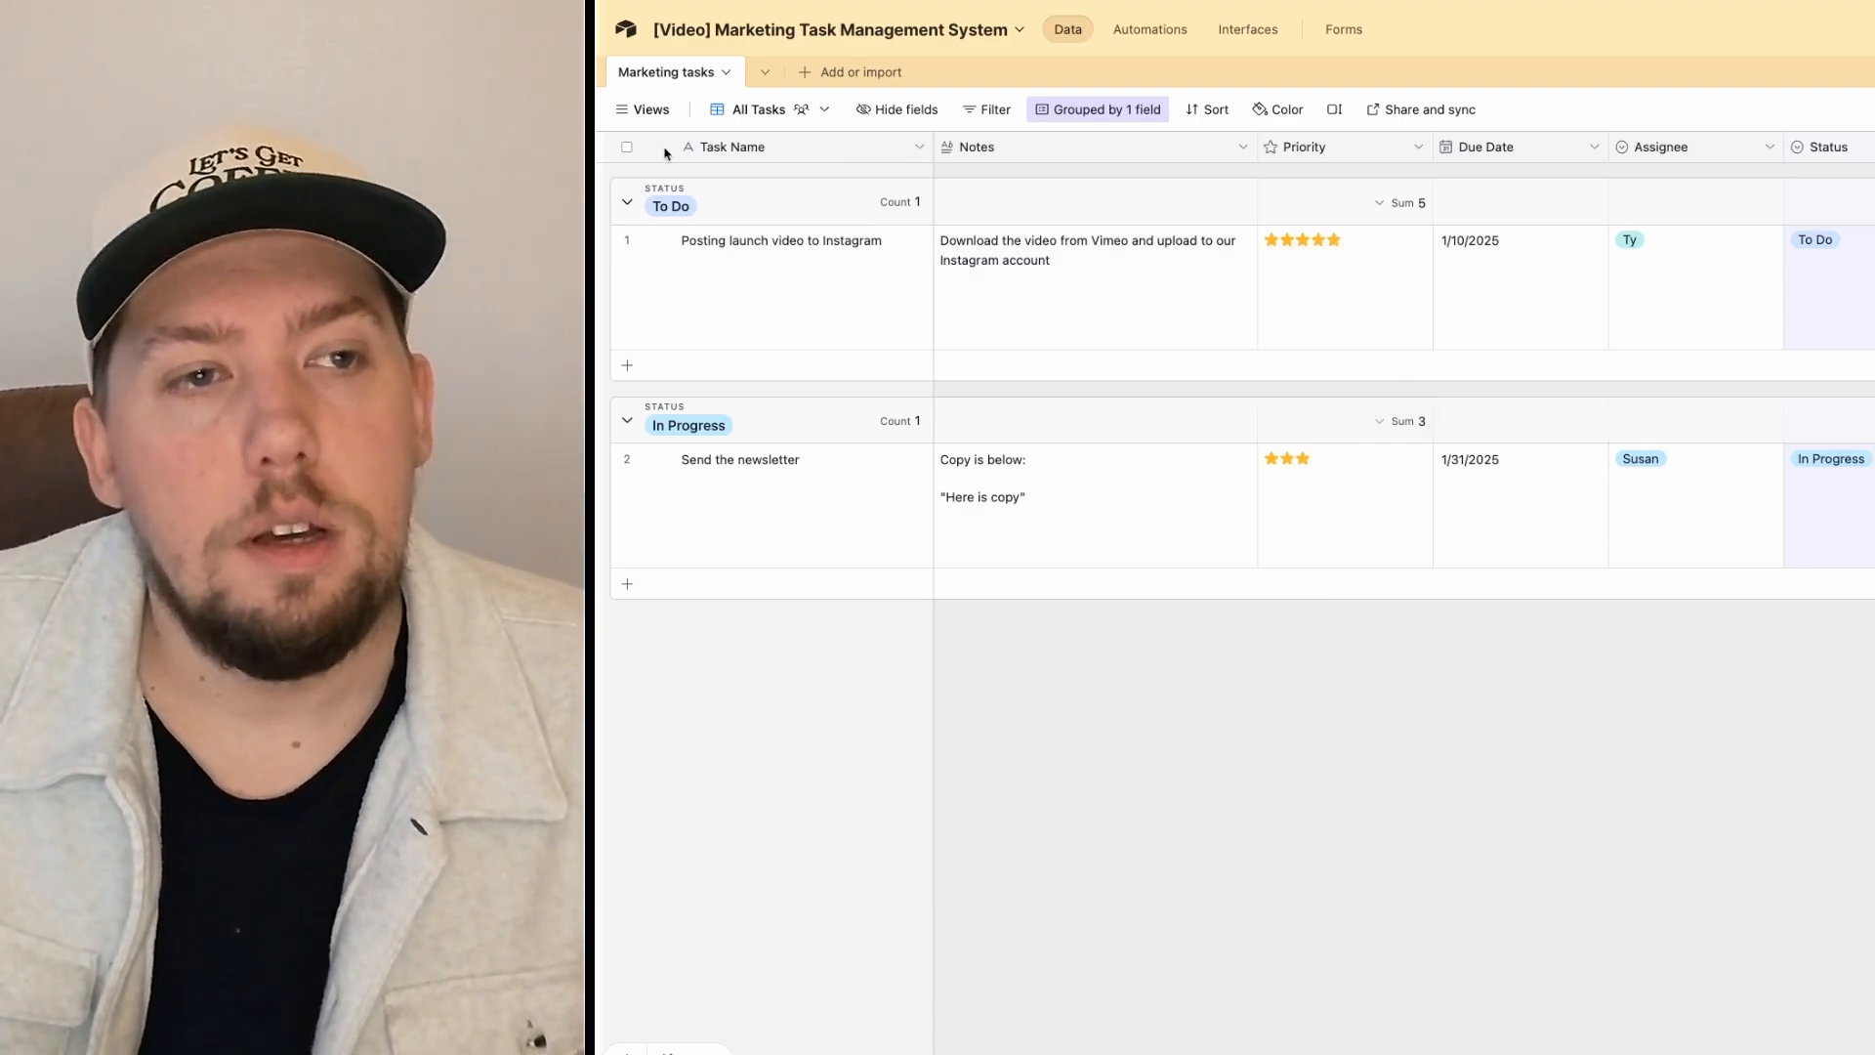
pyautogui.moveTo(657, 114)
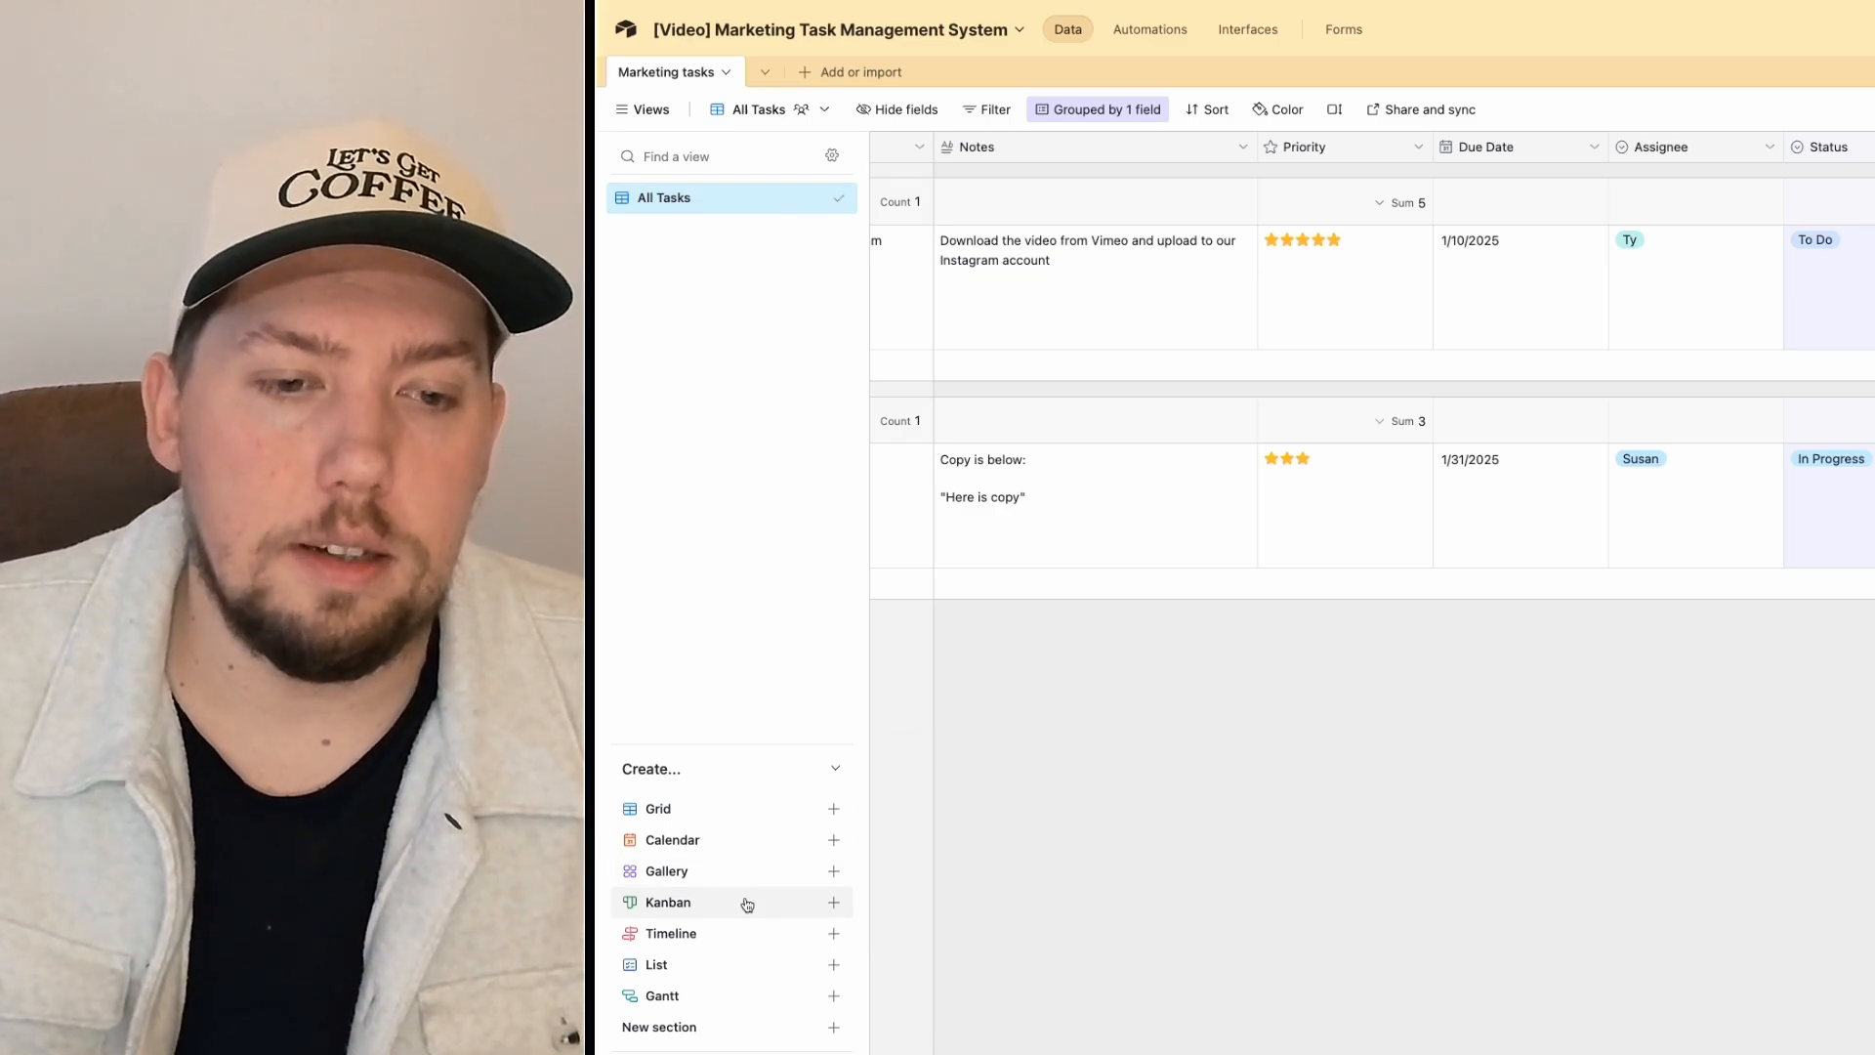
# Step: Create a Kanban view stacked by Status and collapse the empty Uncategorized stack
pyautogui.click(747, 904)
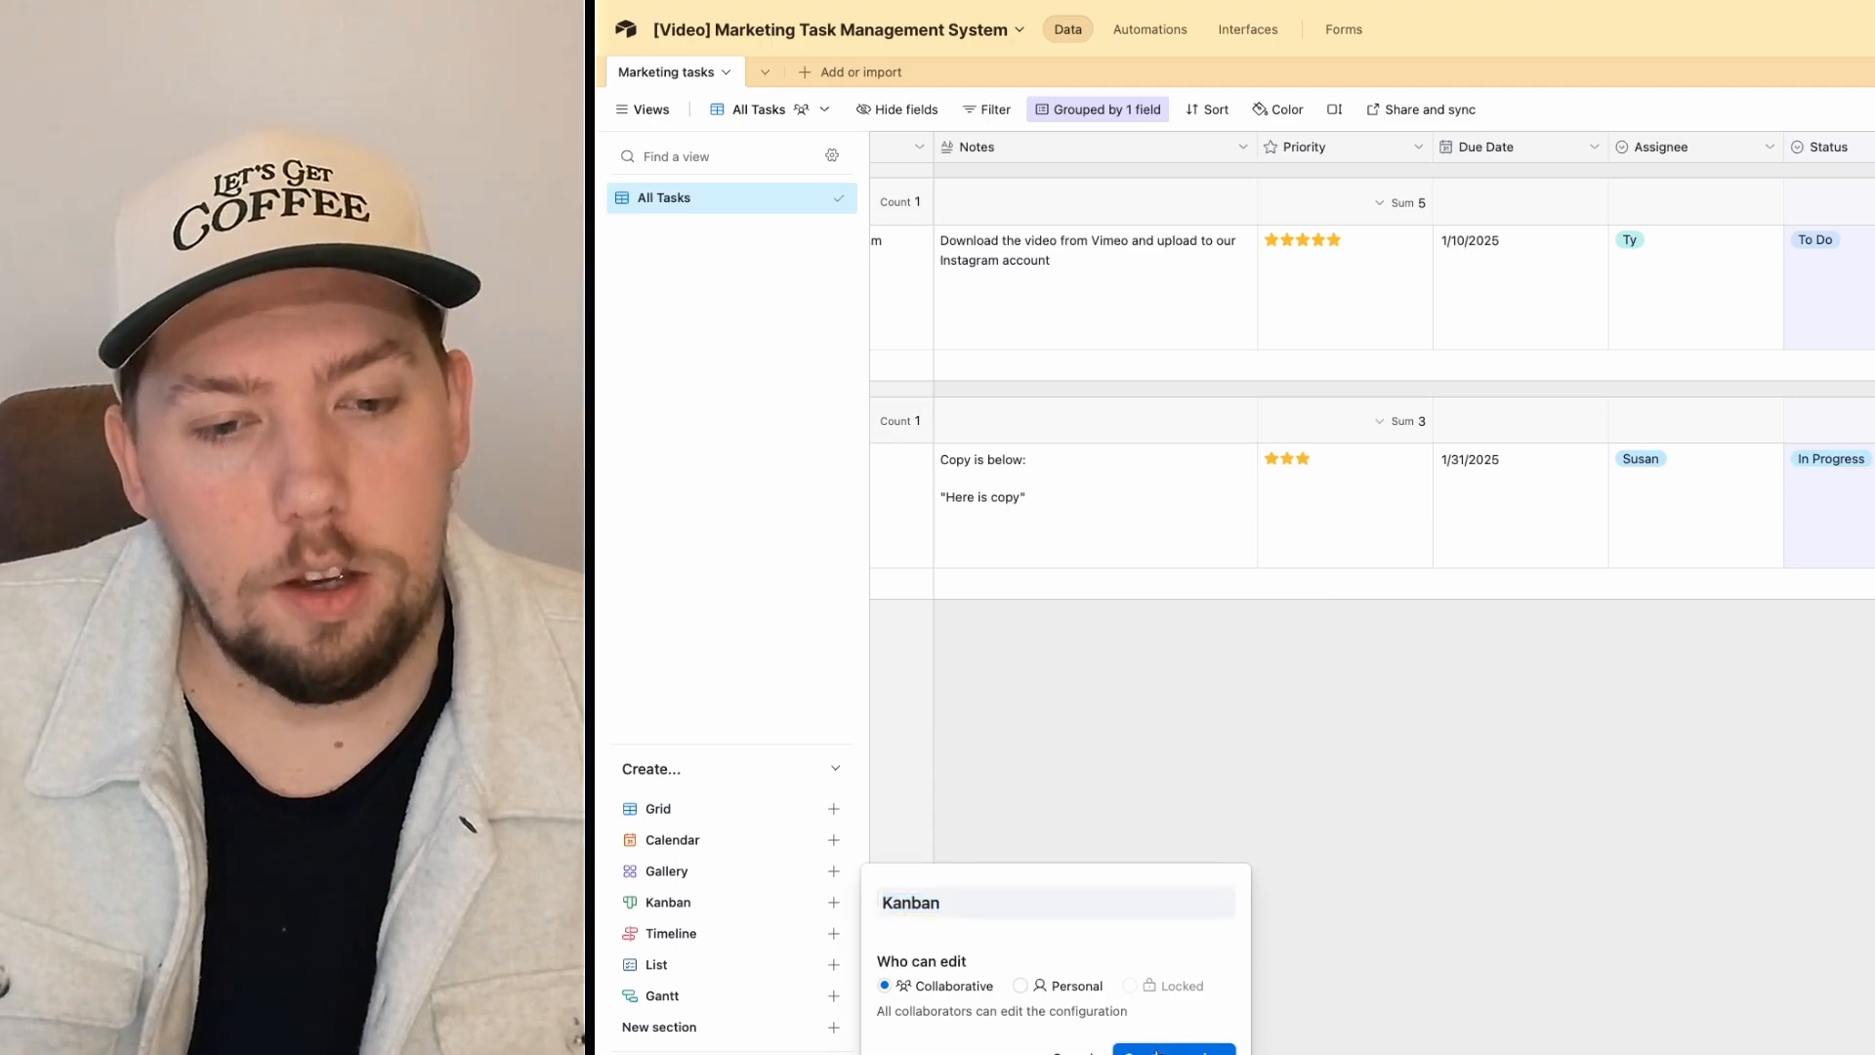
pyautogui.click(1174, 1049)
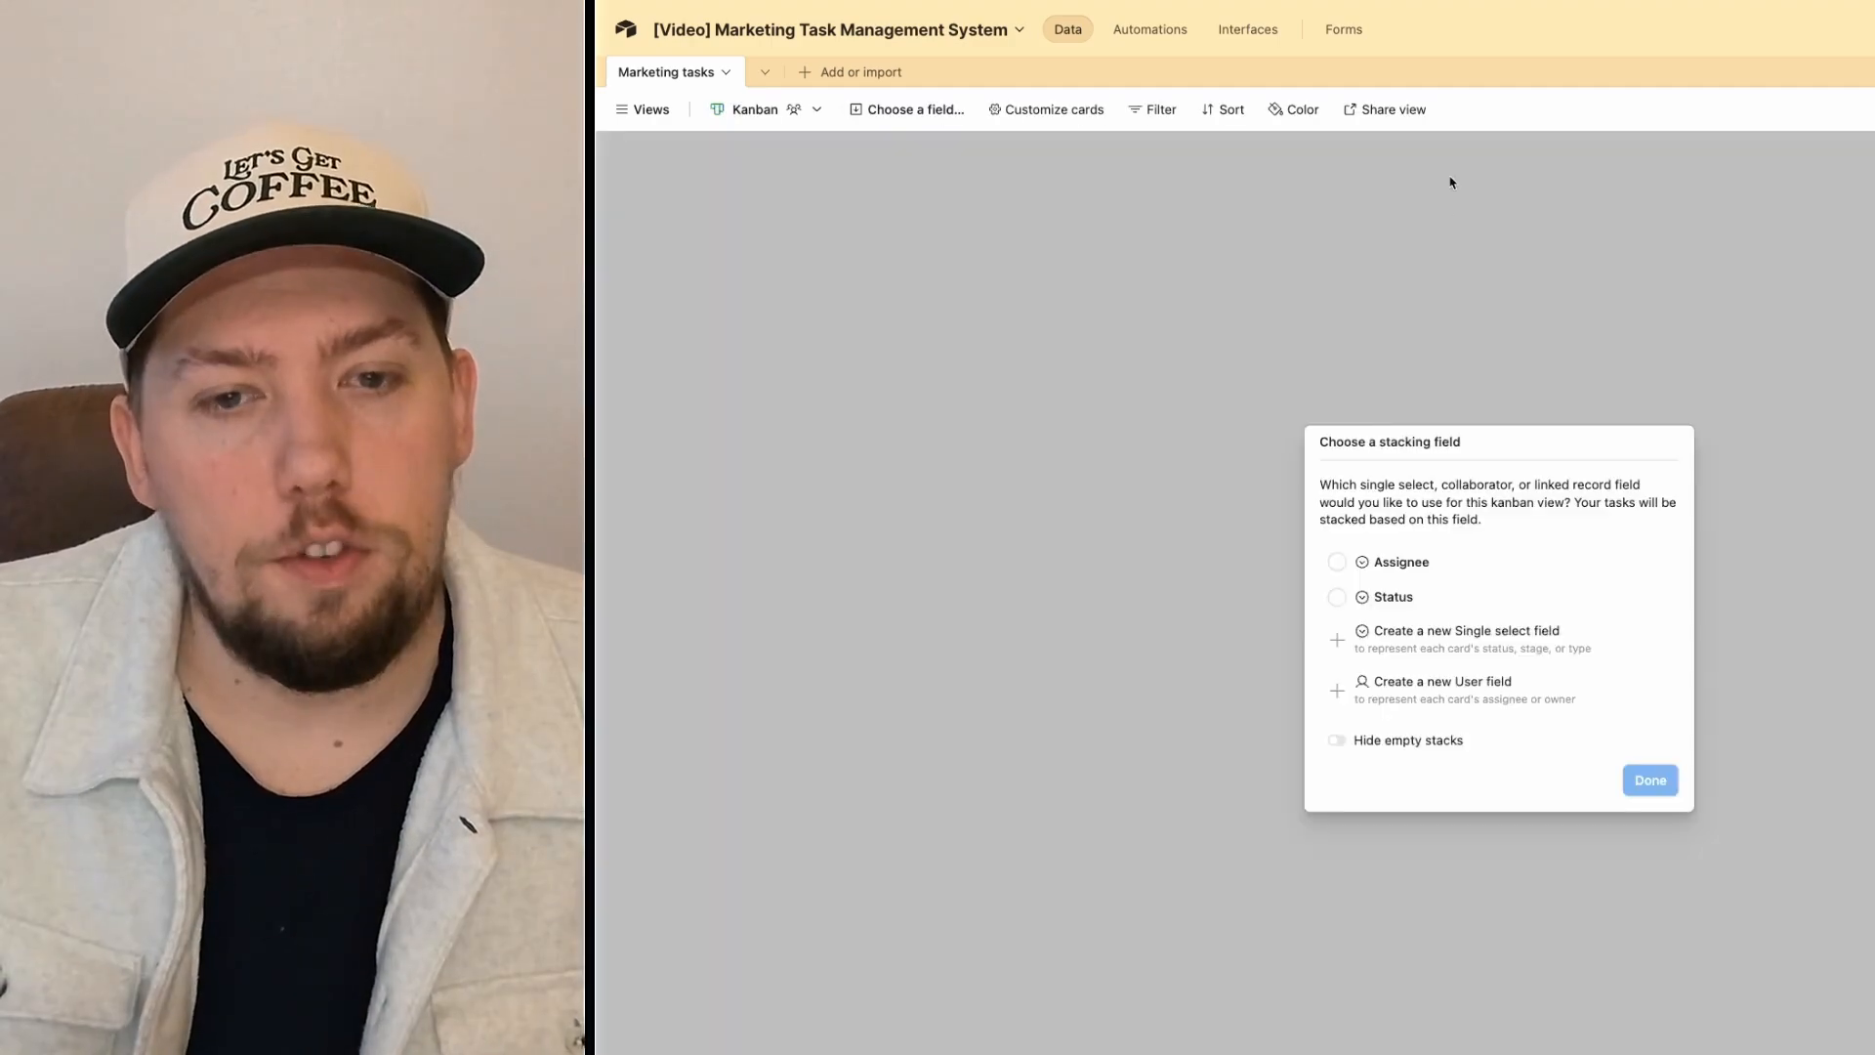
pyautogui.click(1399, 600)
pyautogui.click(1653, 784)
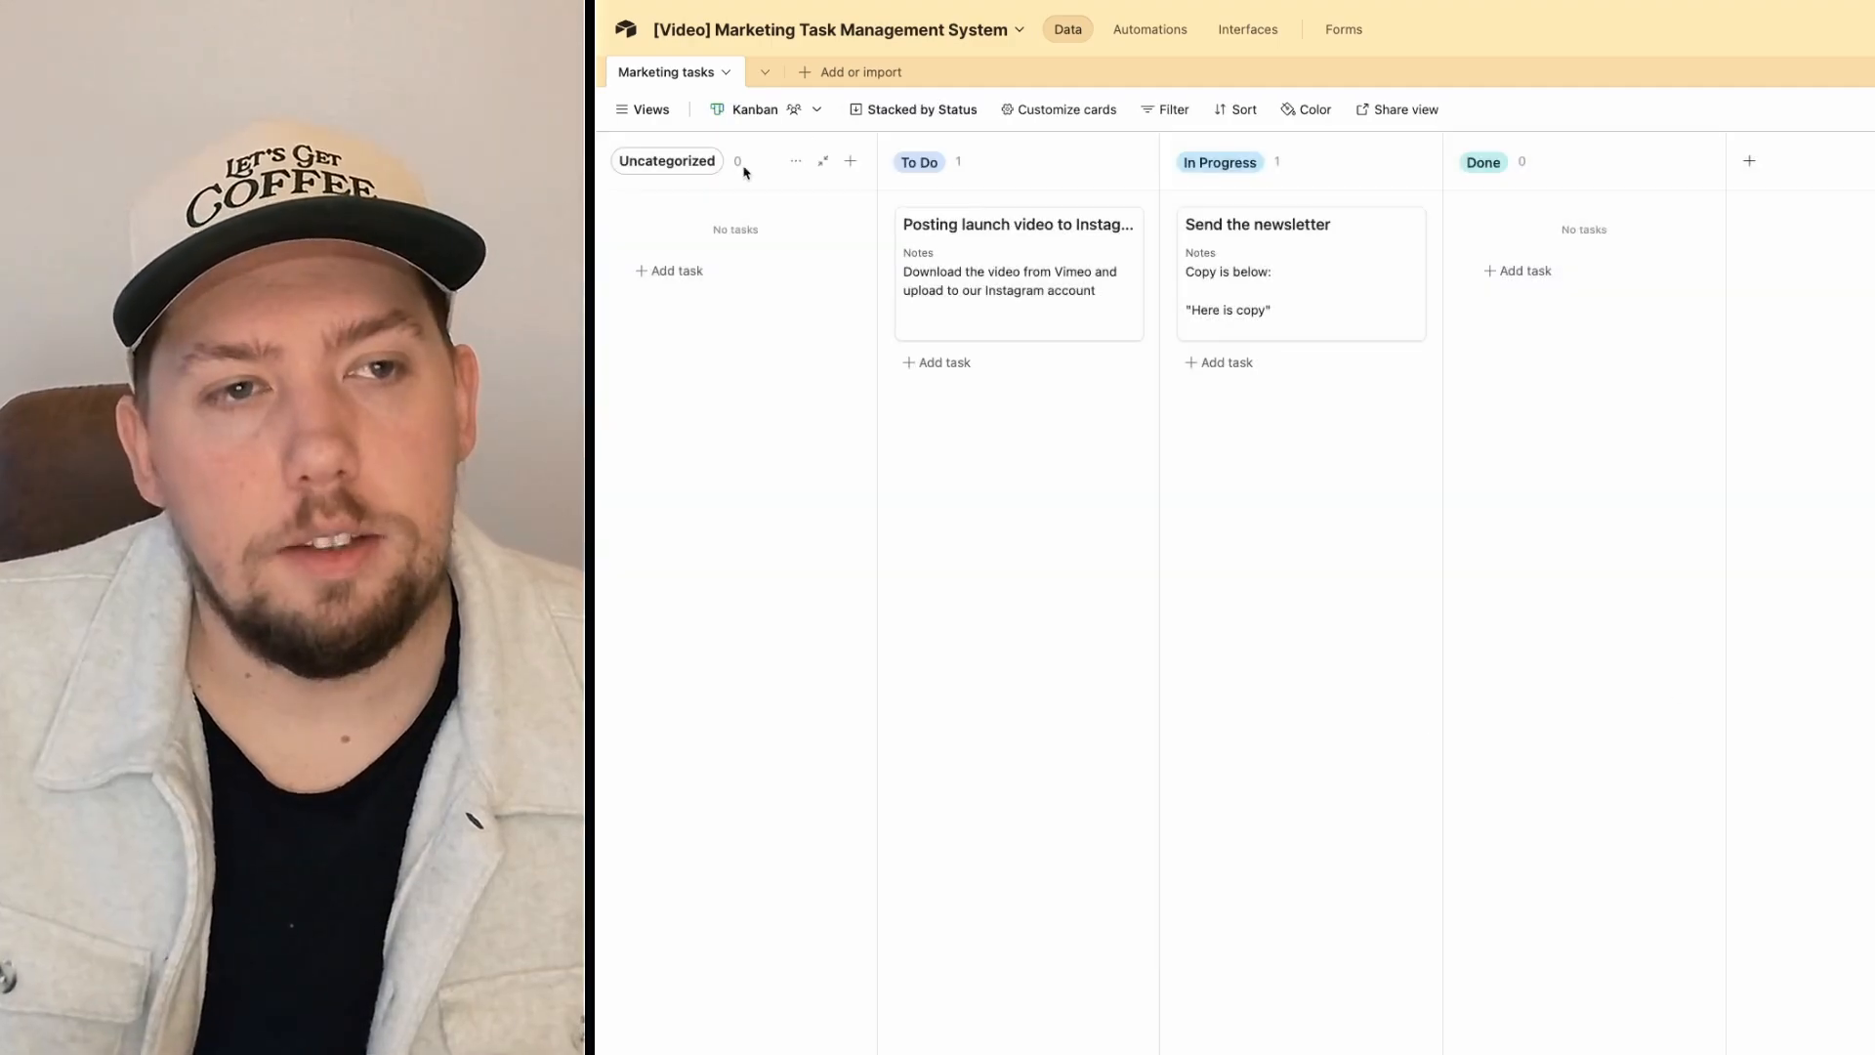
pyautogui.click(823, 160)
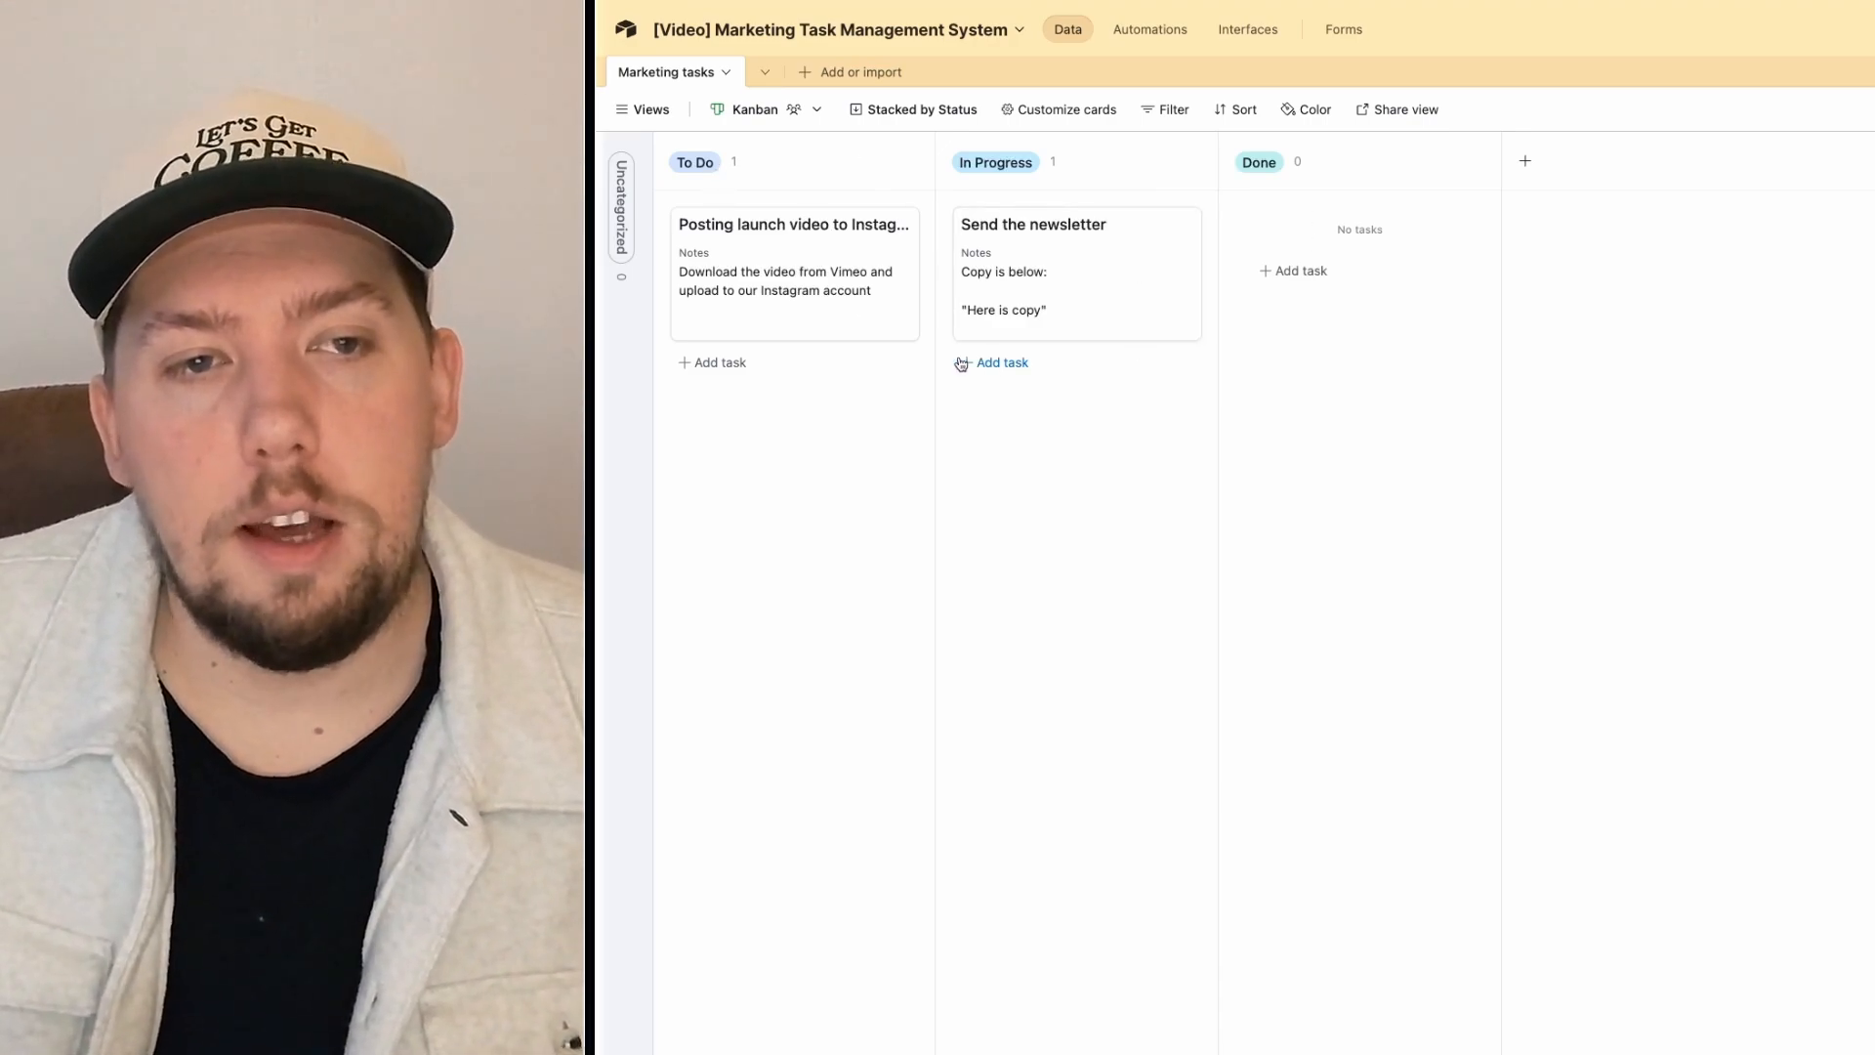
# Step: Drag the newsletter card to Done and back, then review its full record details
pyautogui.moveTo(1012, 285); pyautogui.dragTo(1075, 285)
pyautogui.click(1045, 242)
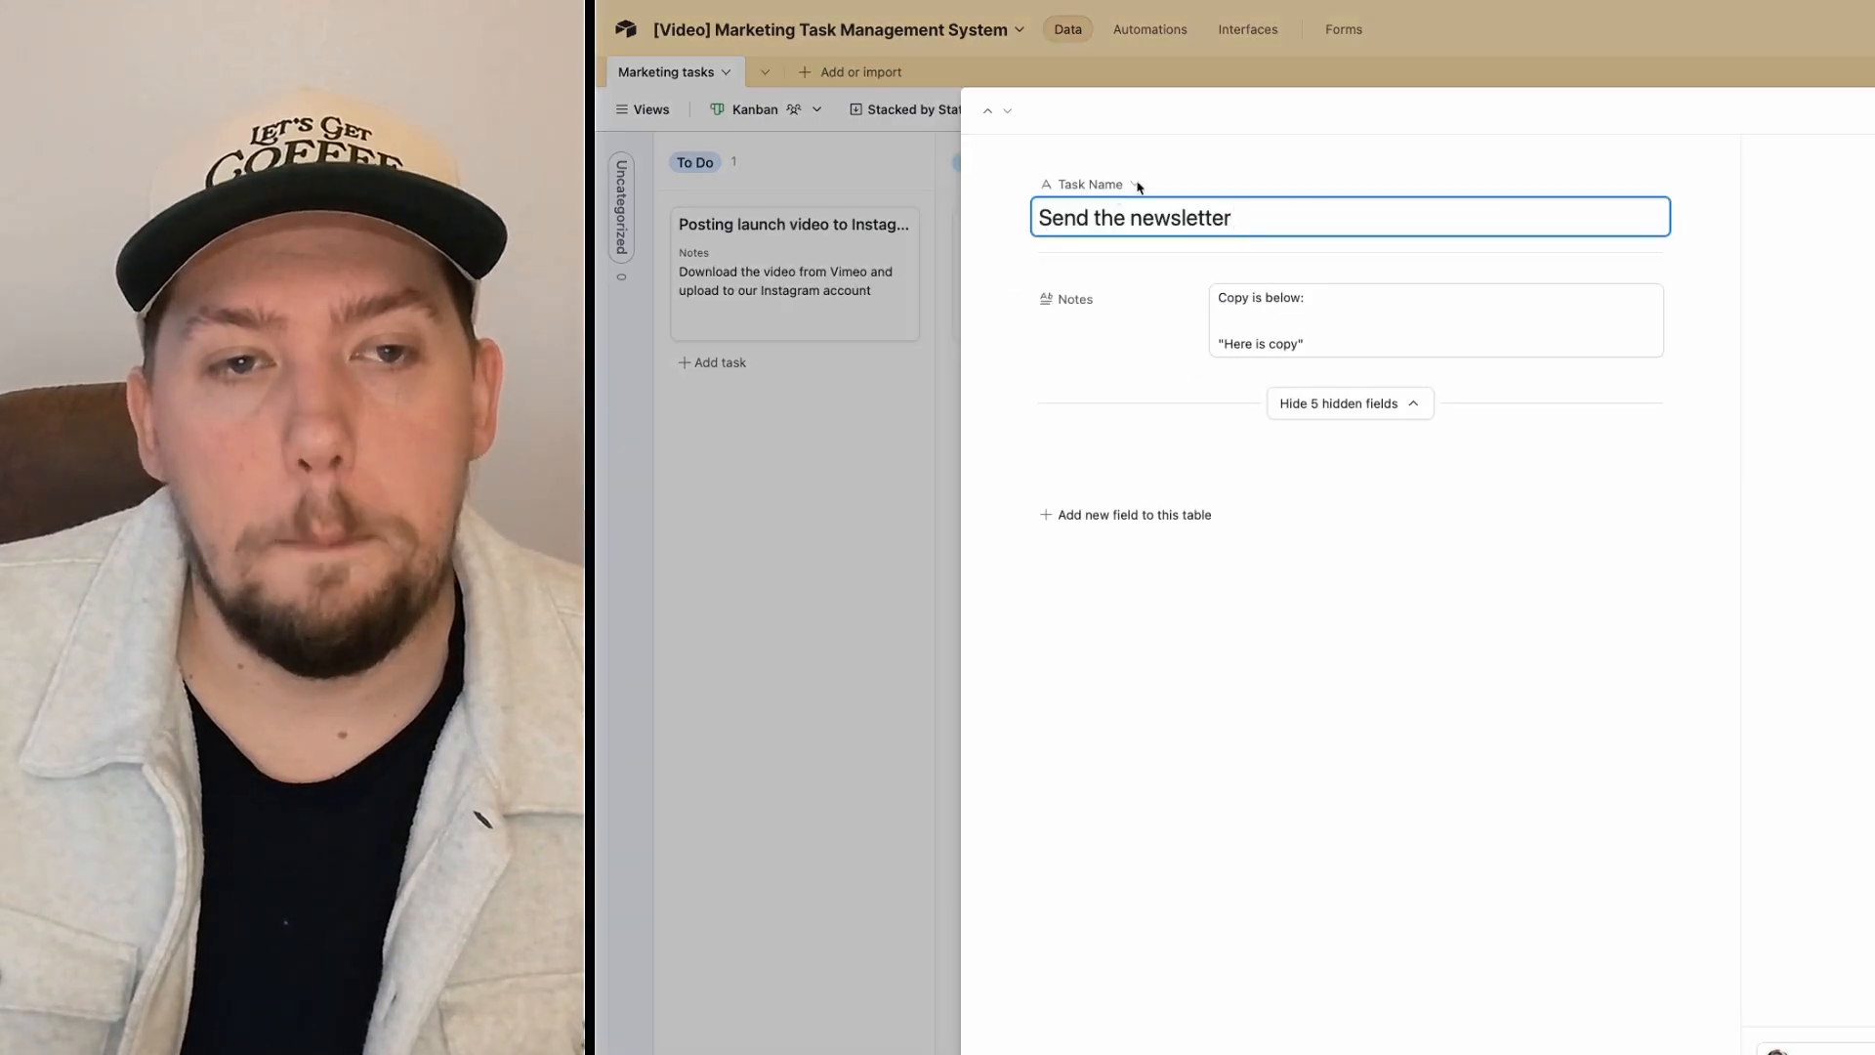
pyautogui.press('super+Tab')
pyautogui.click(1229, 96)
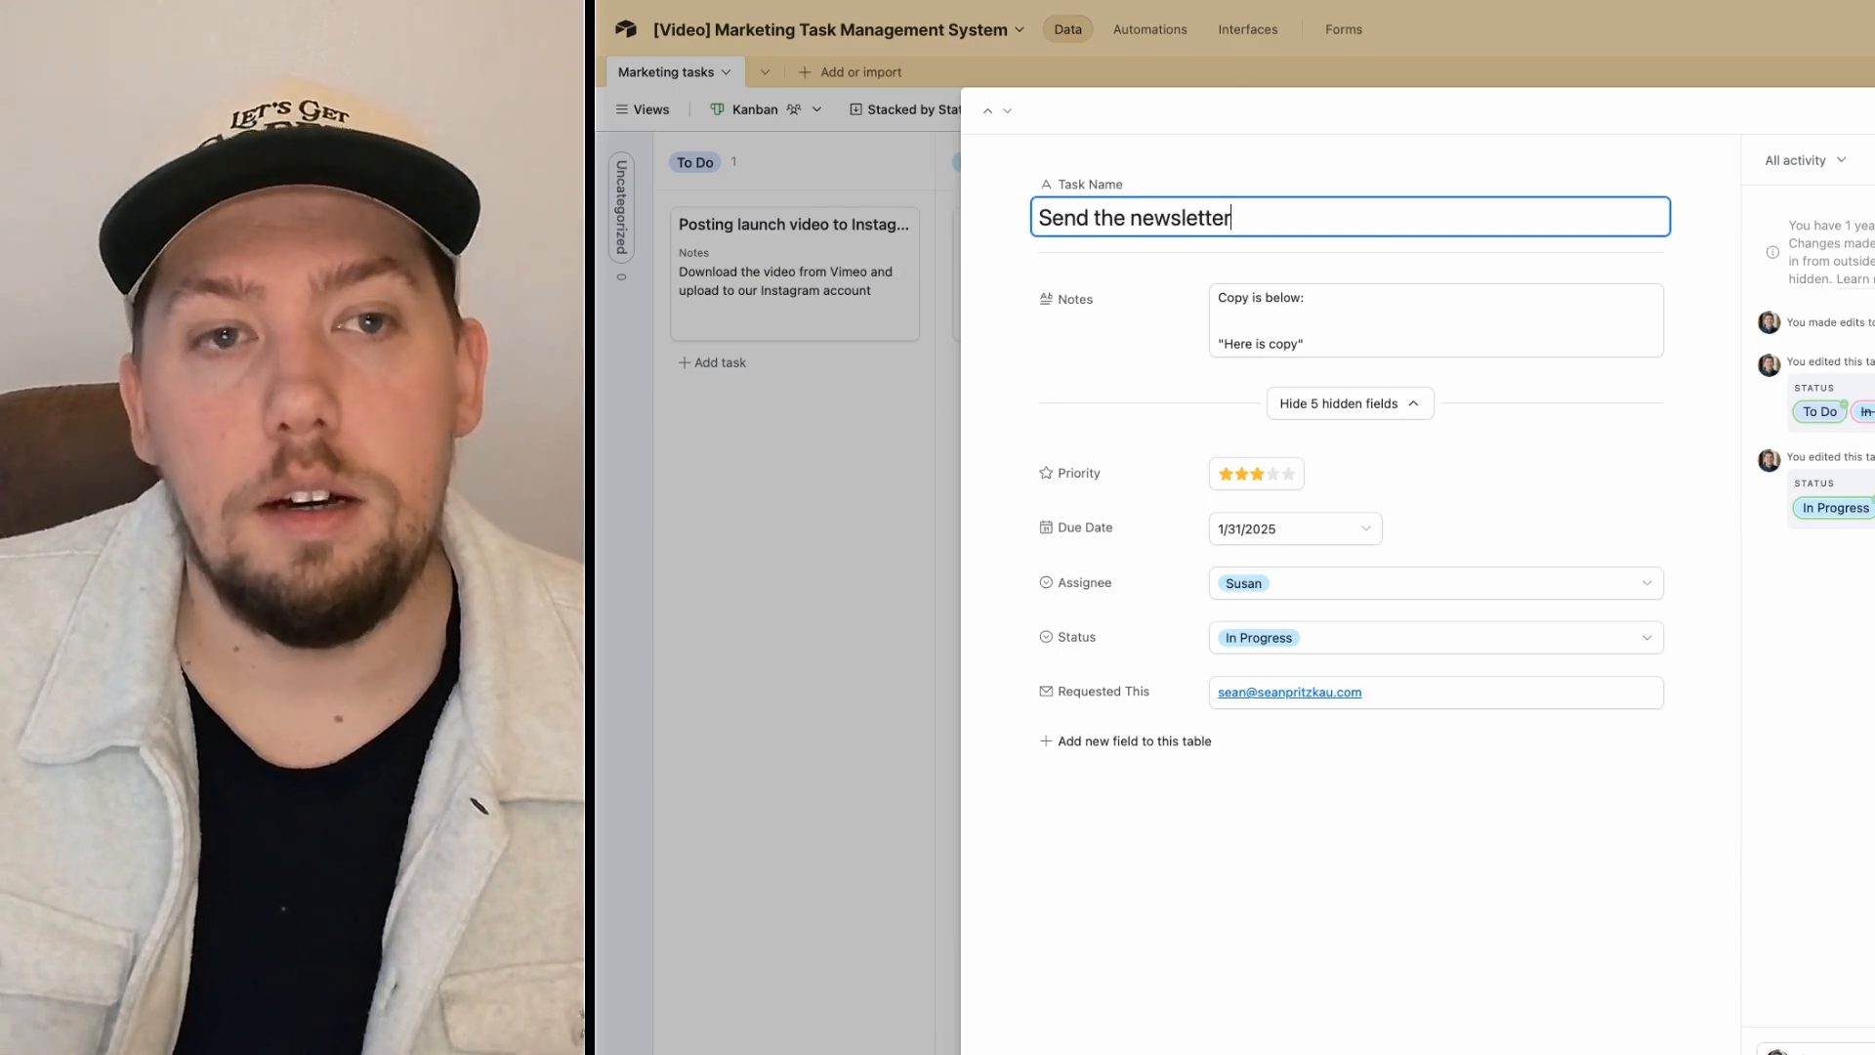
pyautogui.press('Escape')
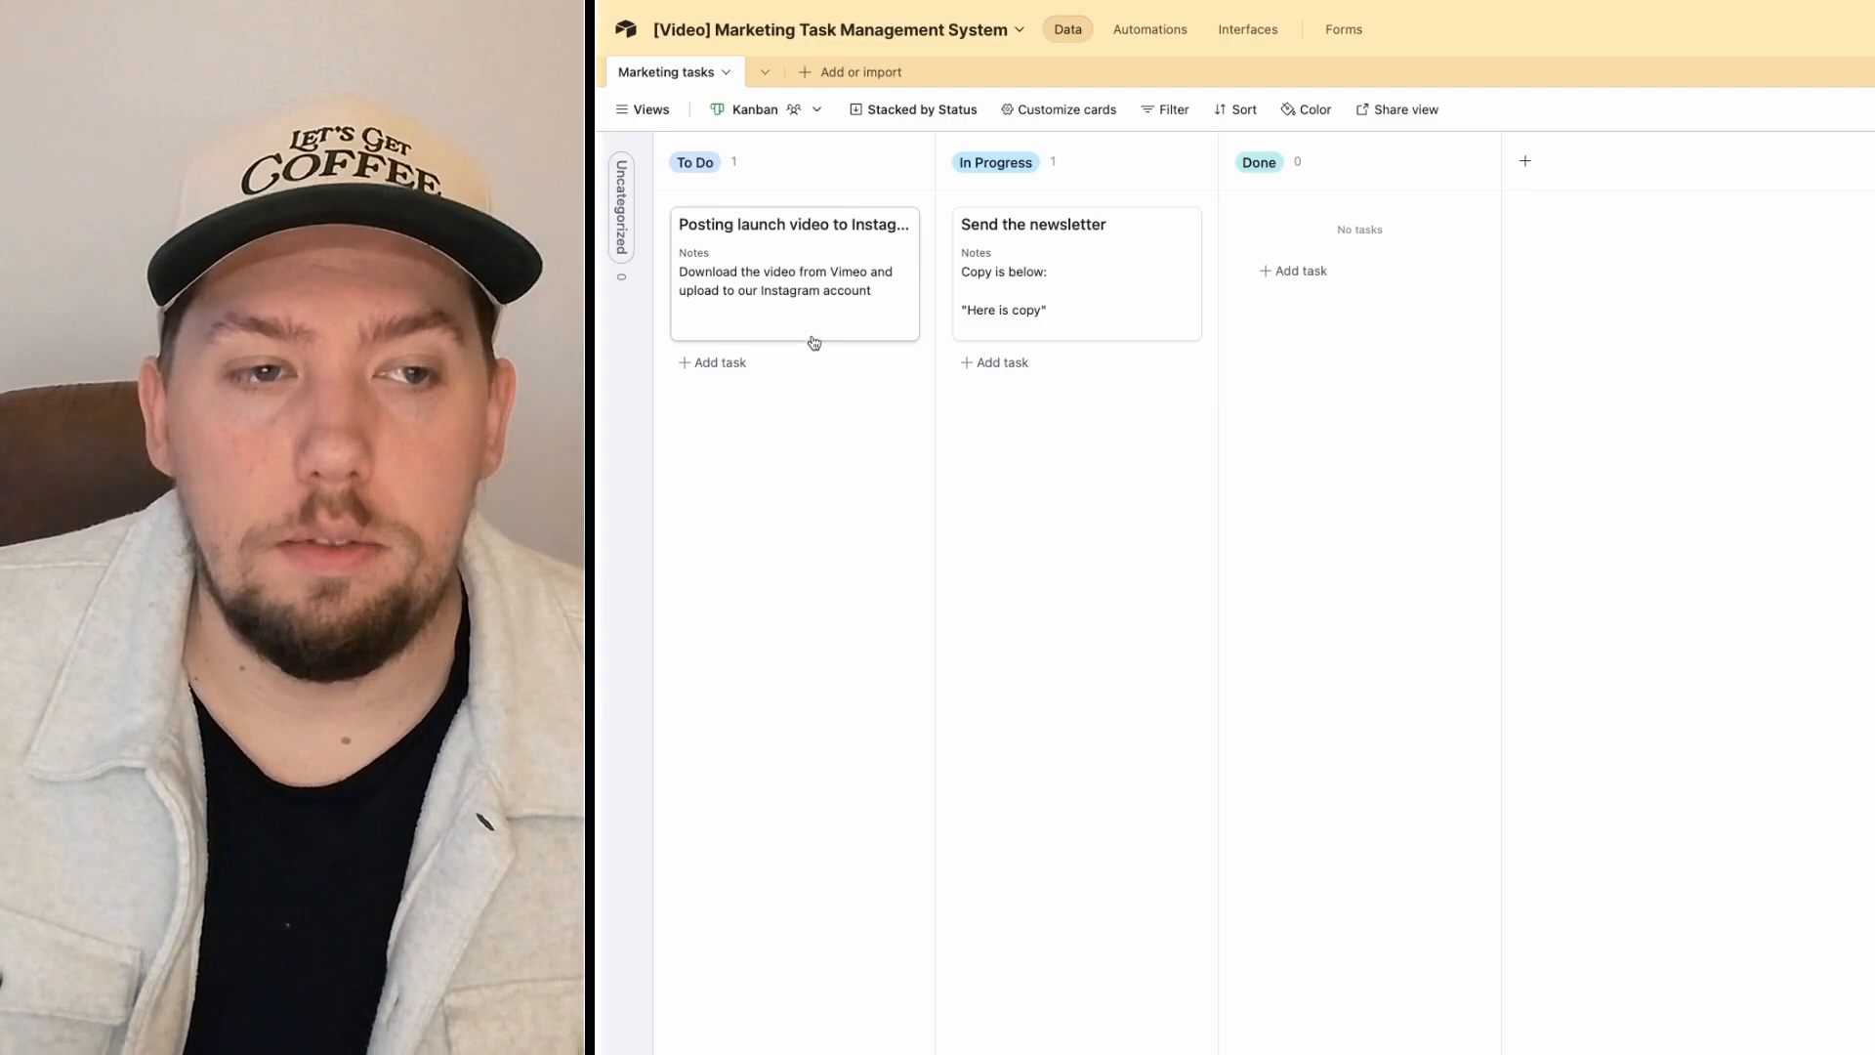
# Step: Add a To Do card 'New task' with notes 'Information', five stars, due 1/21/2025, and an assignee
pyautogui.click(686, 362)
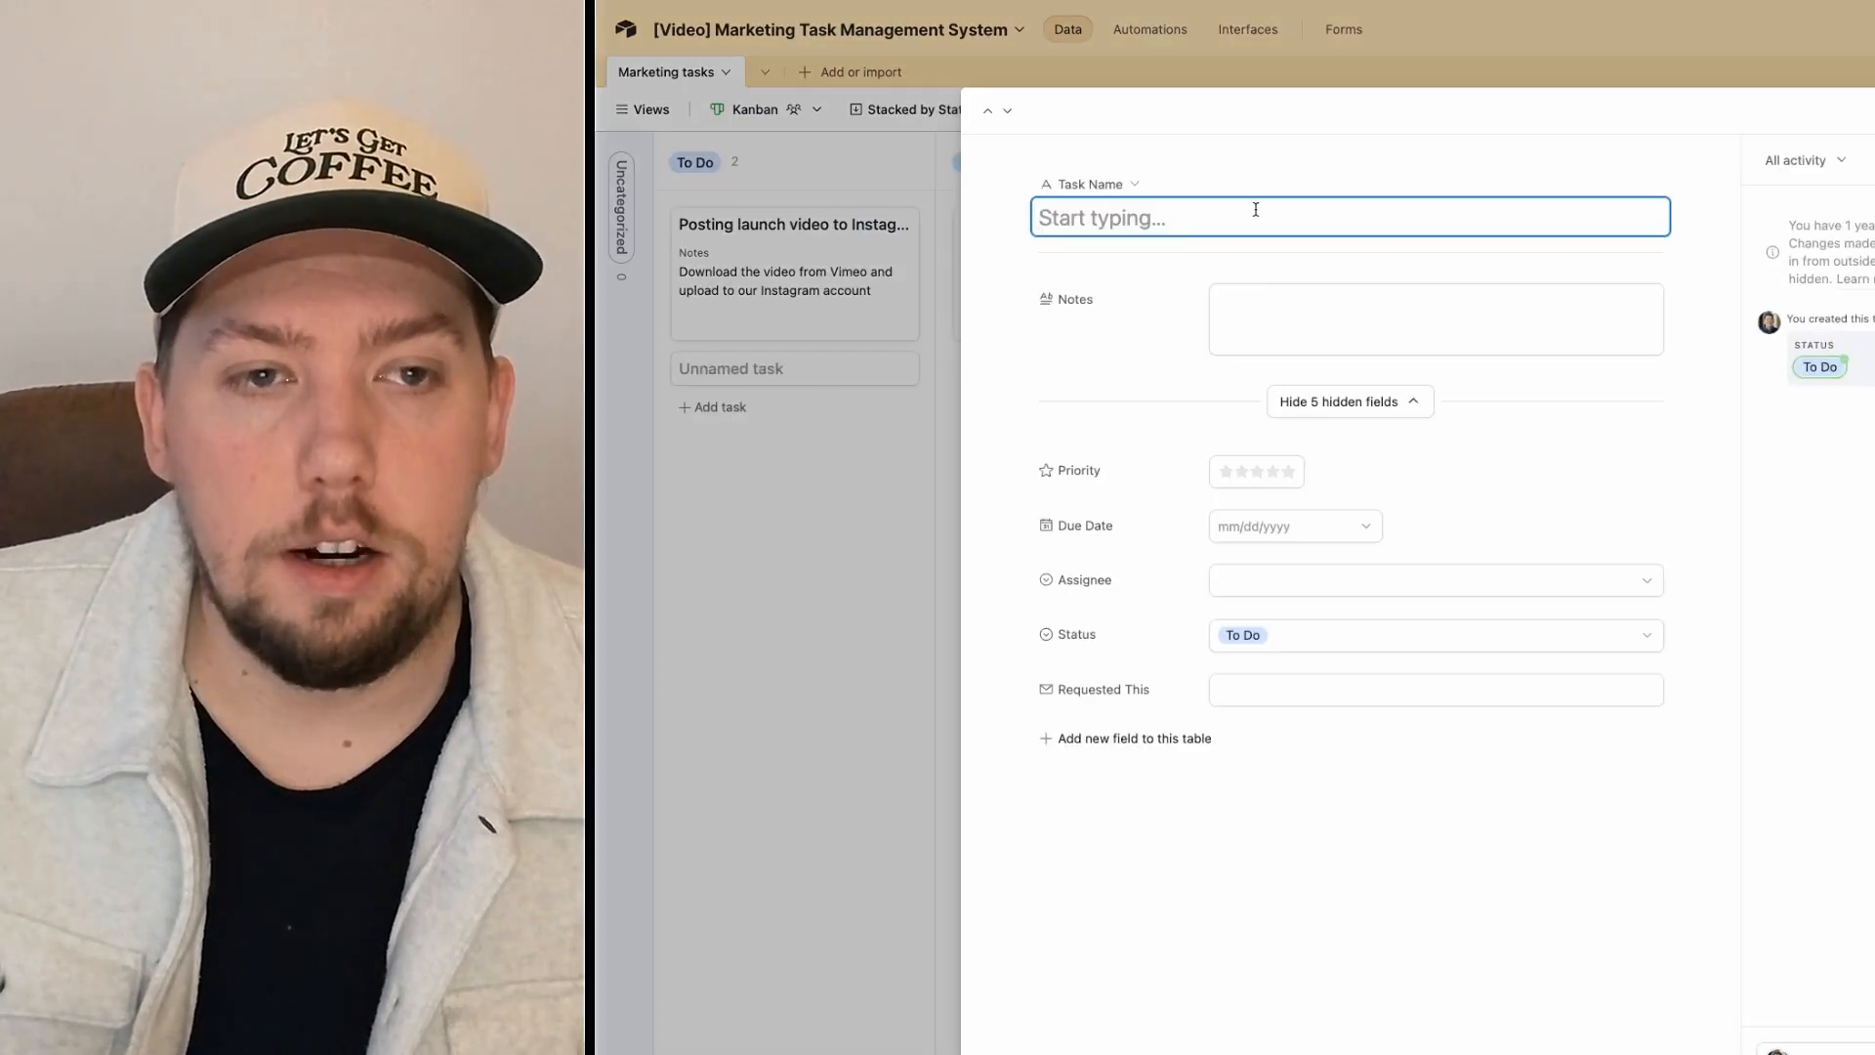
pyautogui.write('New task')
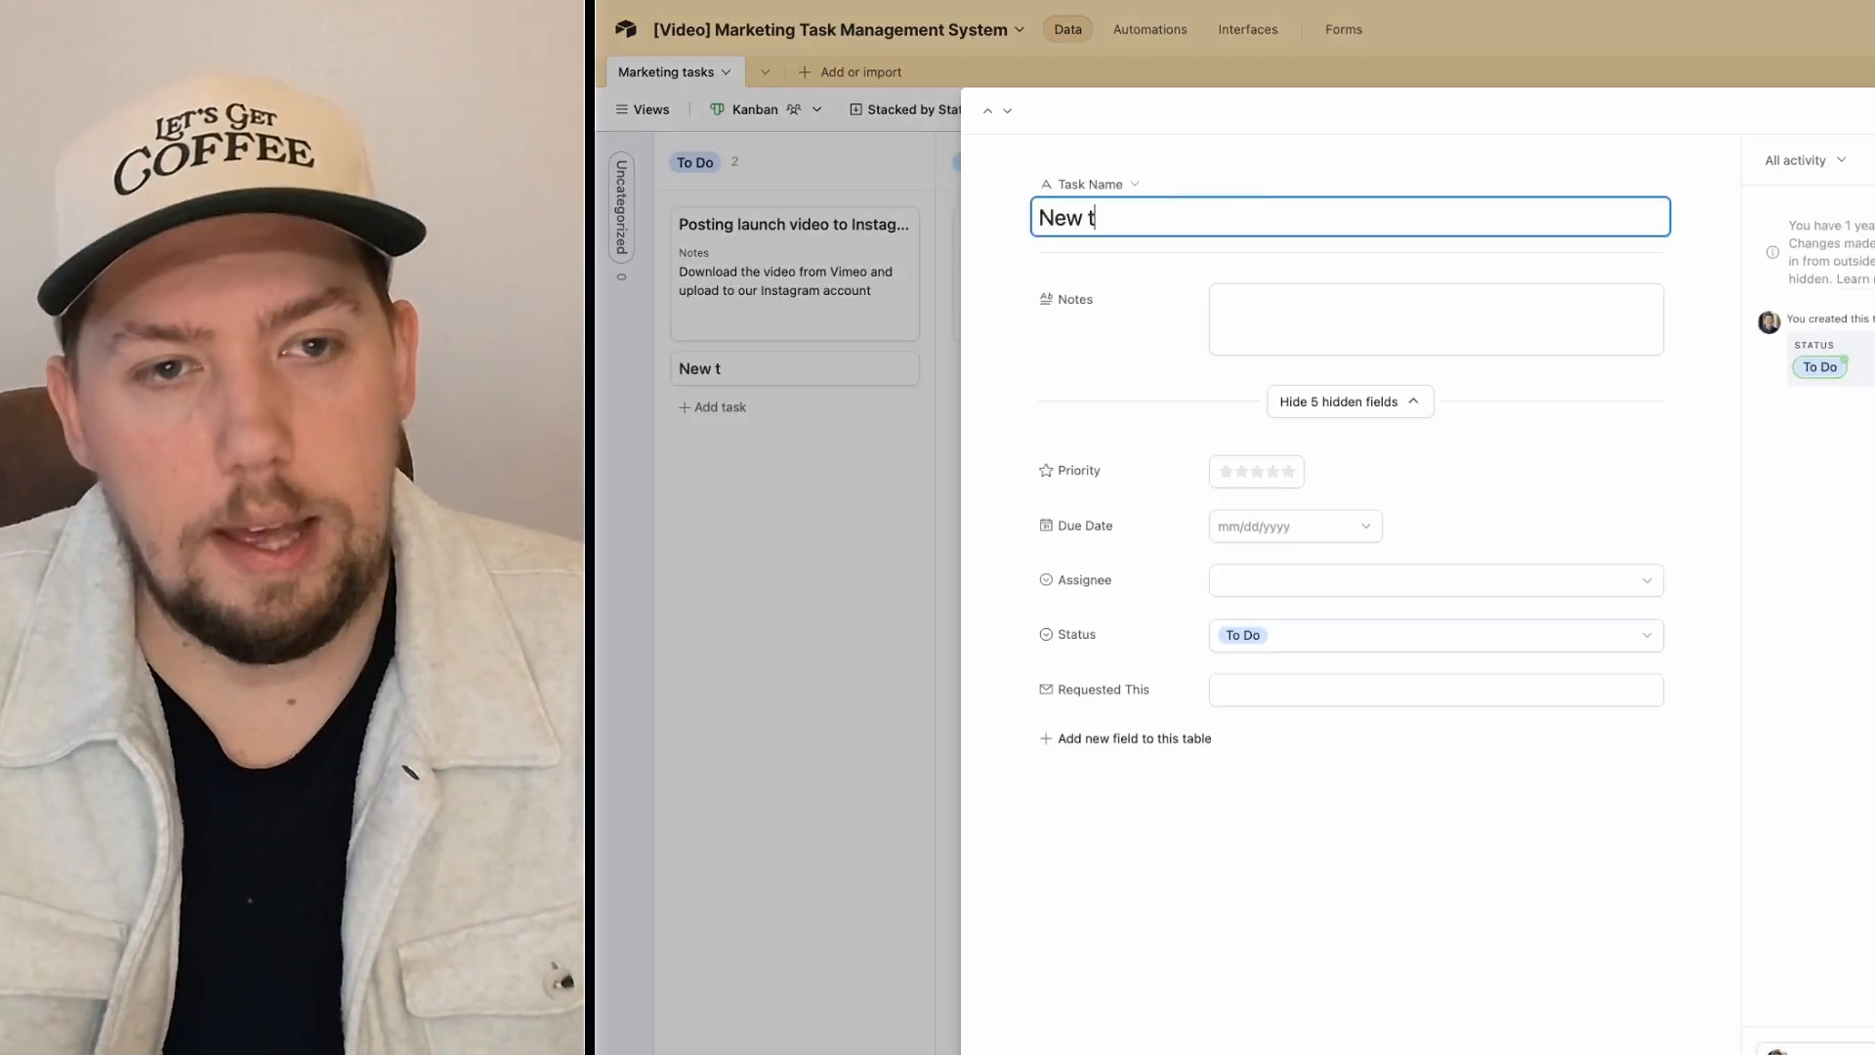
pyautogui.press('Tab')
pyautogui.write('Info')
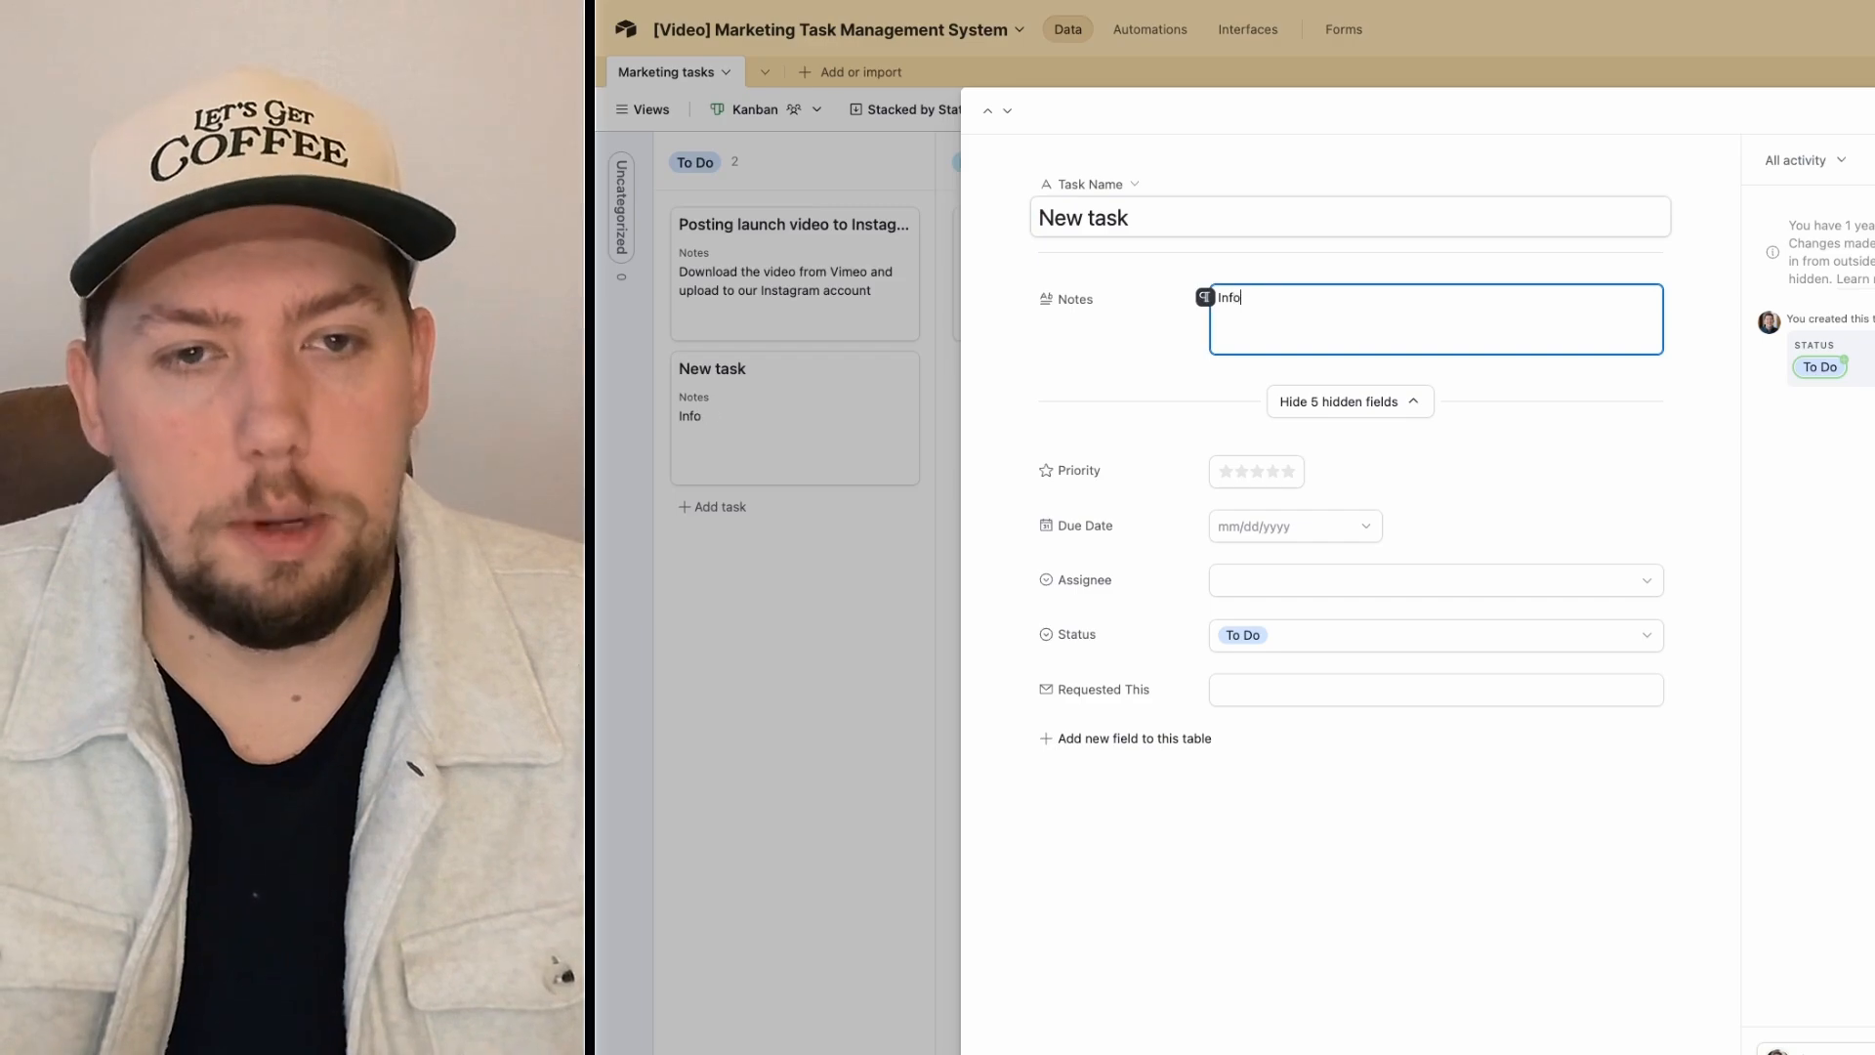
pyautogui.write('rmation')
pyautogui.click(1287, 471)
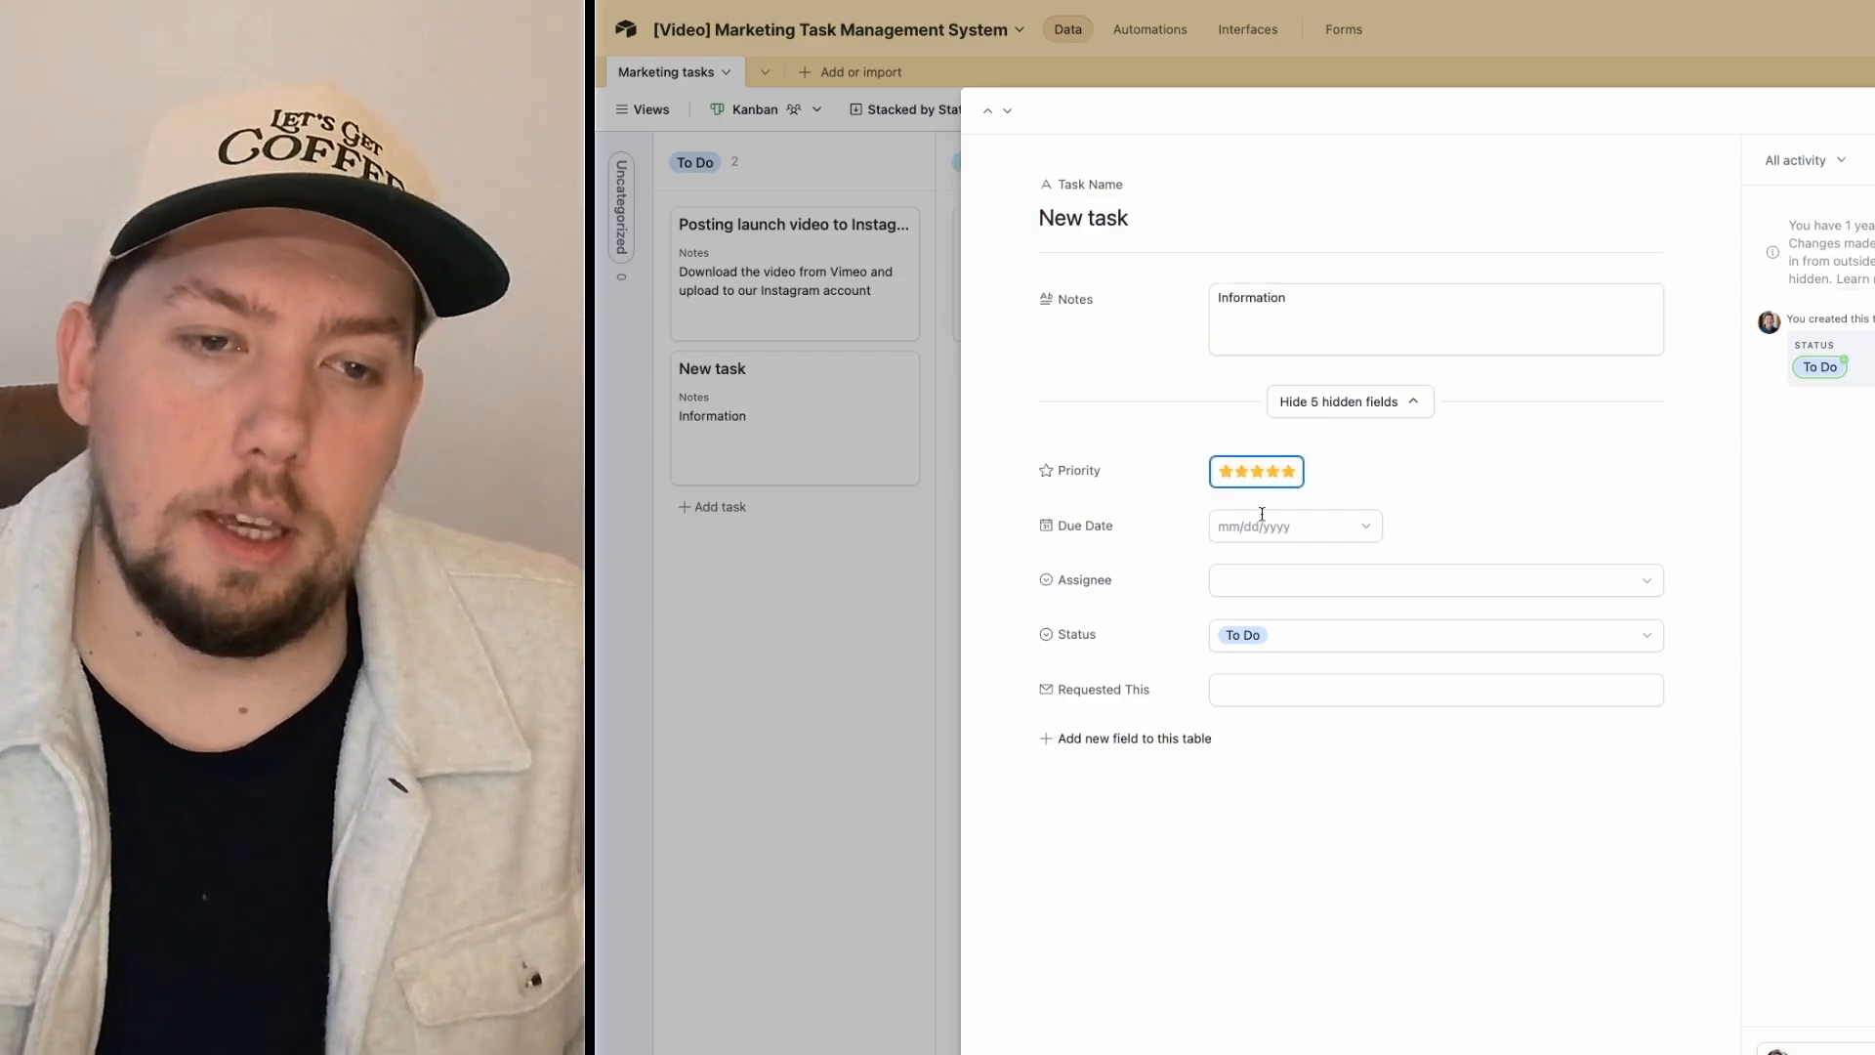
pyautogui.click(1257, 524)
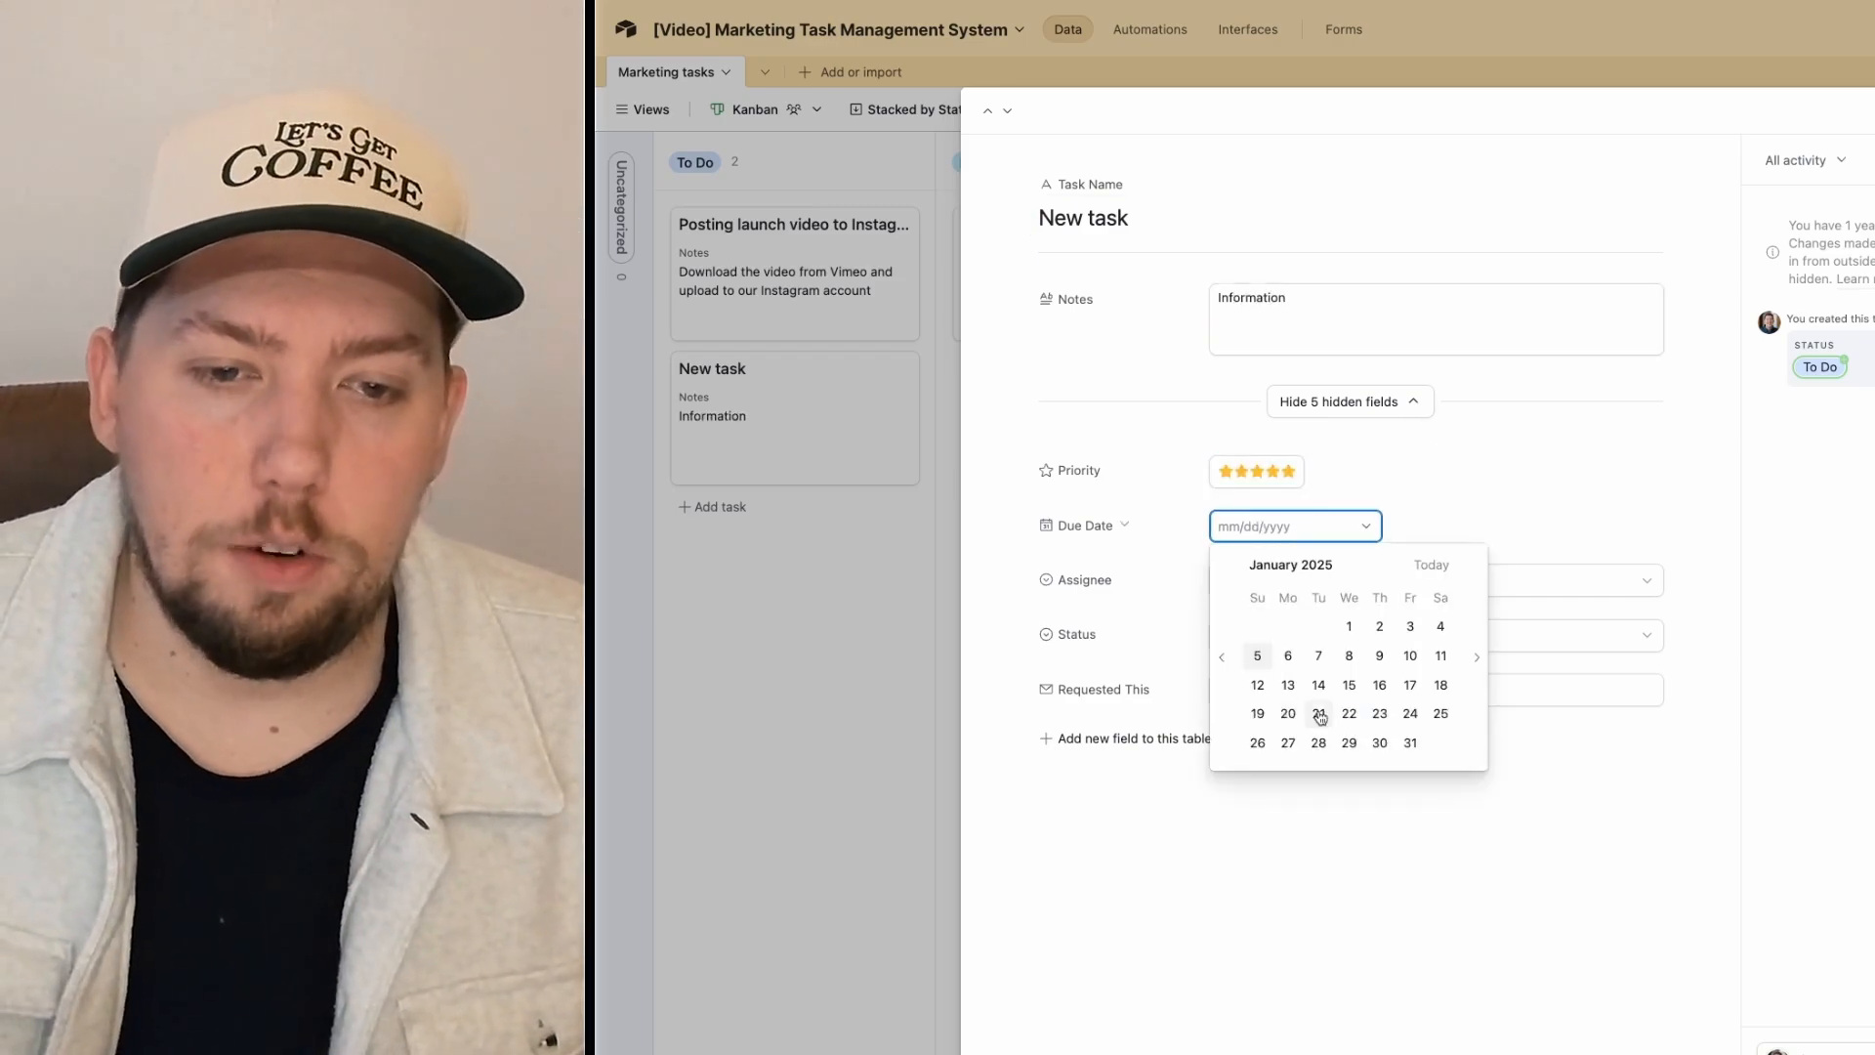
pyautogui.click(1318, 713)
pyautogui.click(1257, 578)
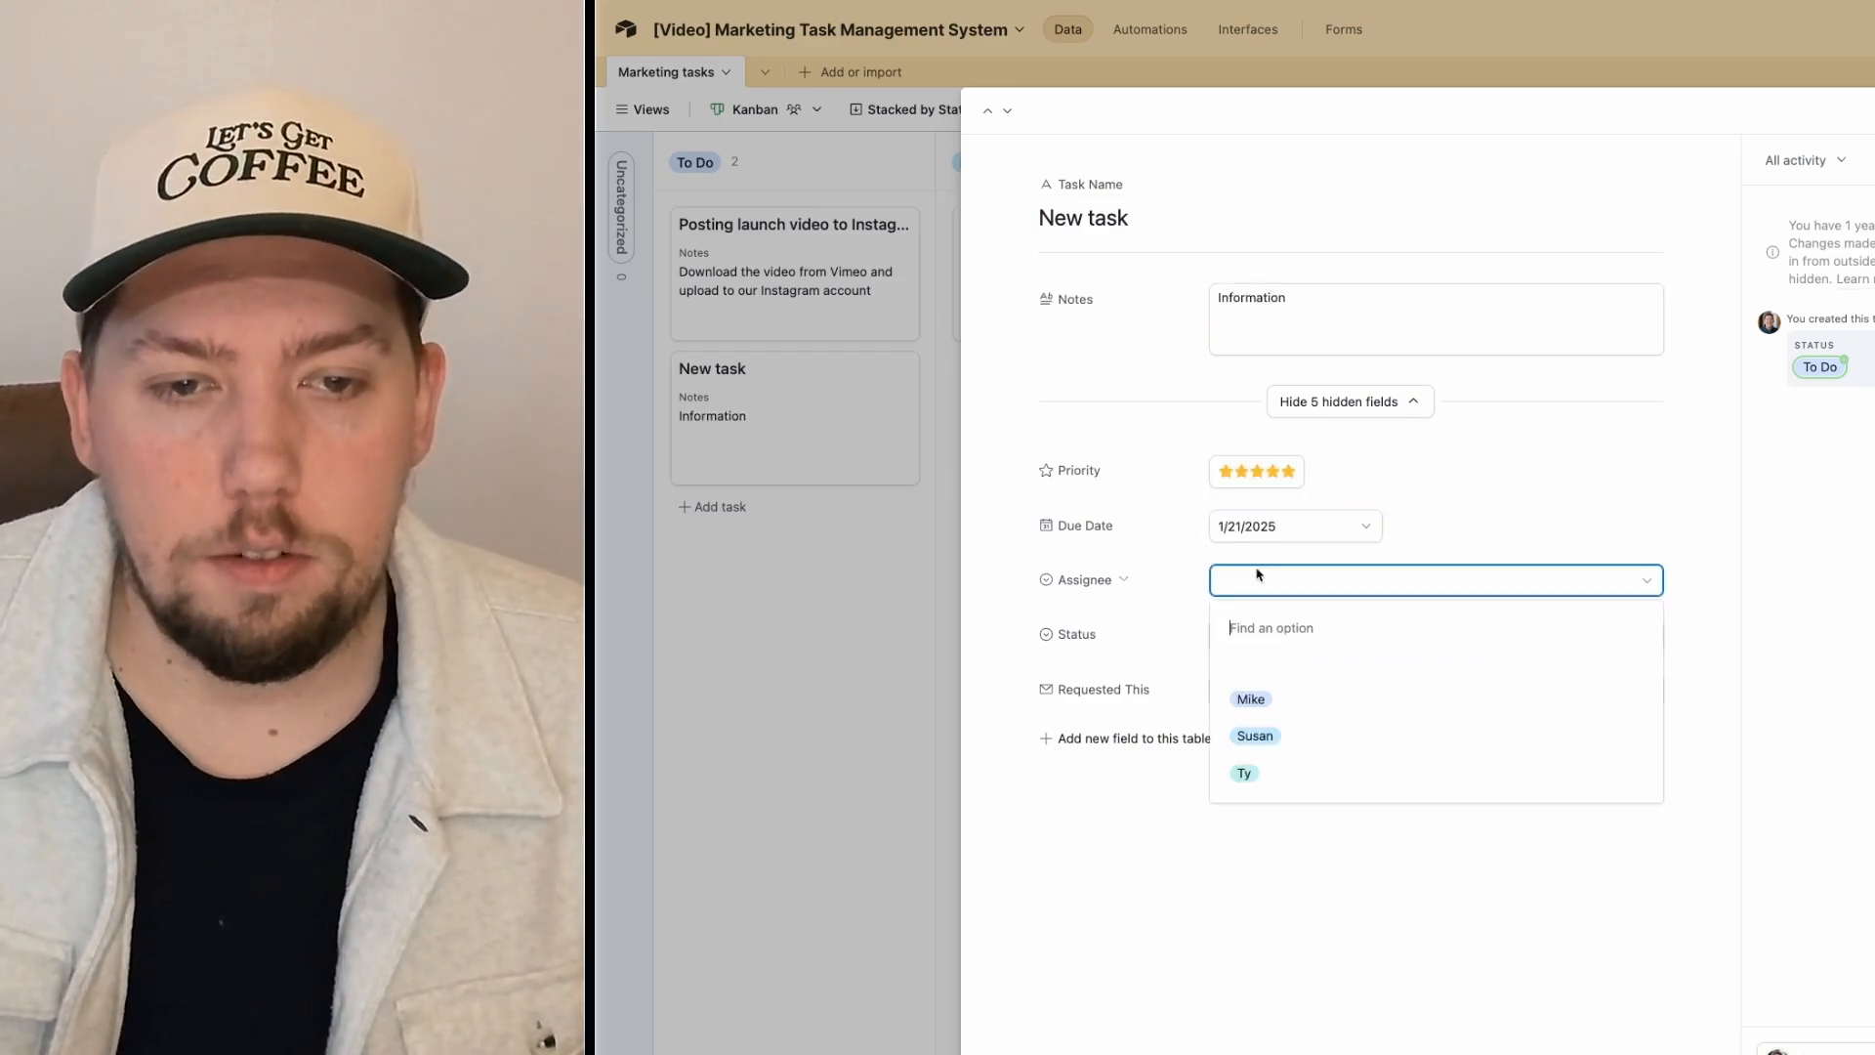
pyautogui.click(1247, 768)
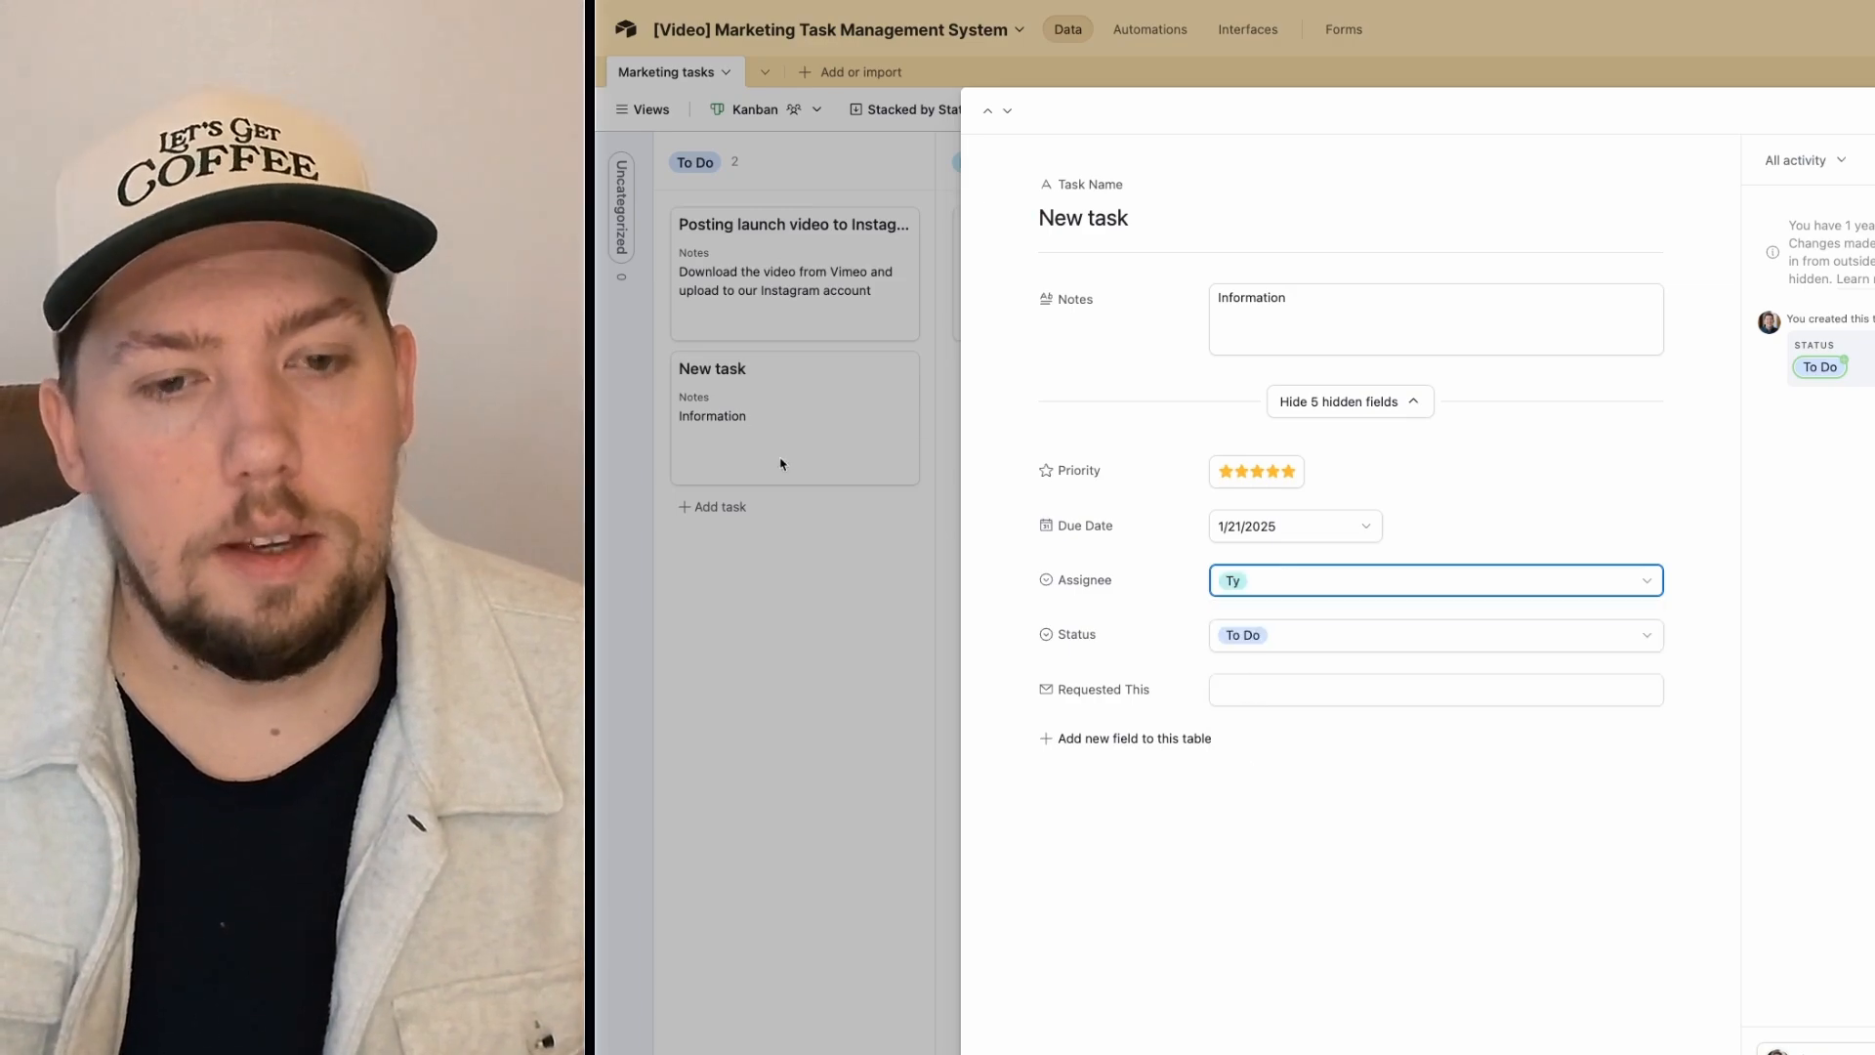
pyautogui.click(857, 661)
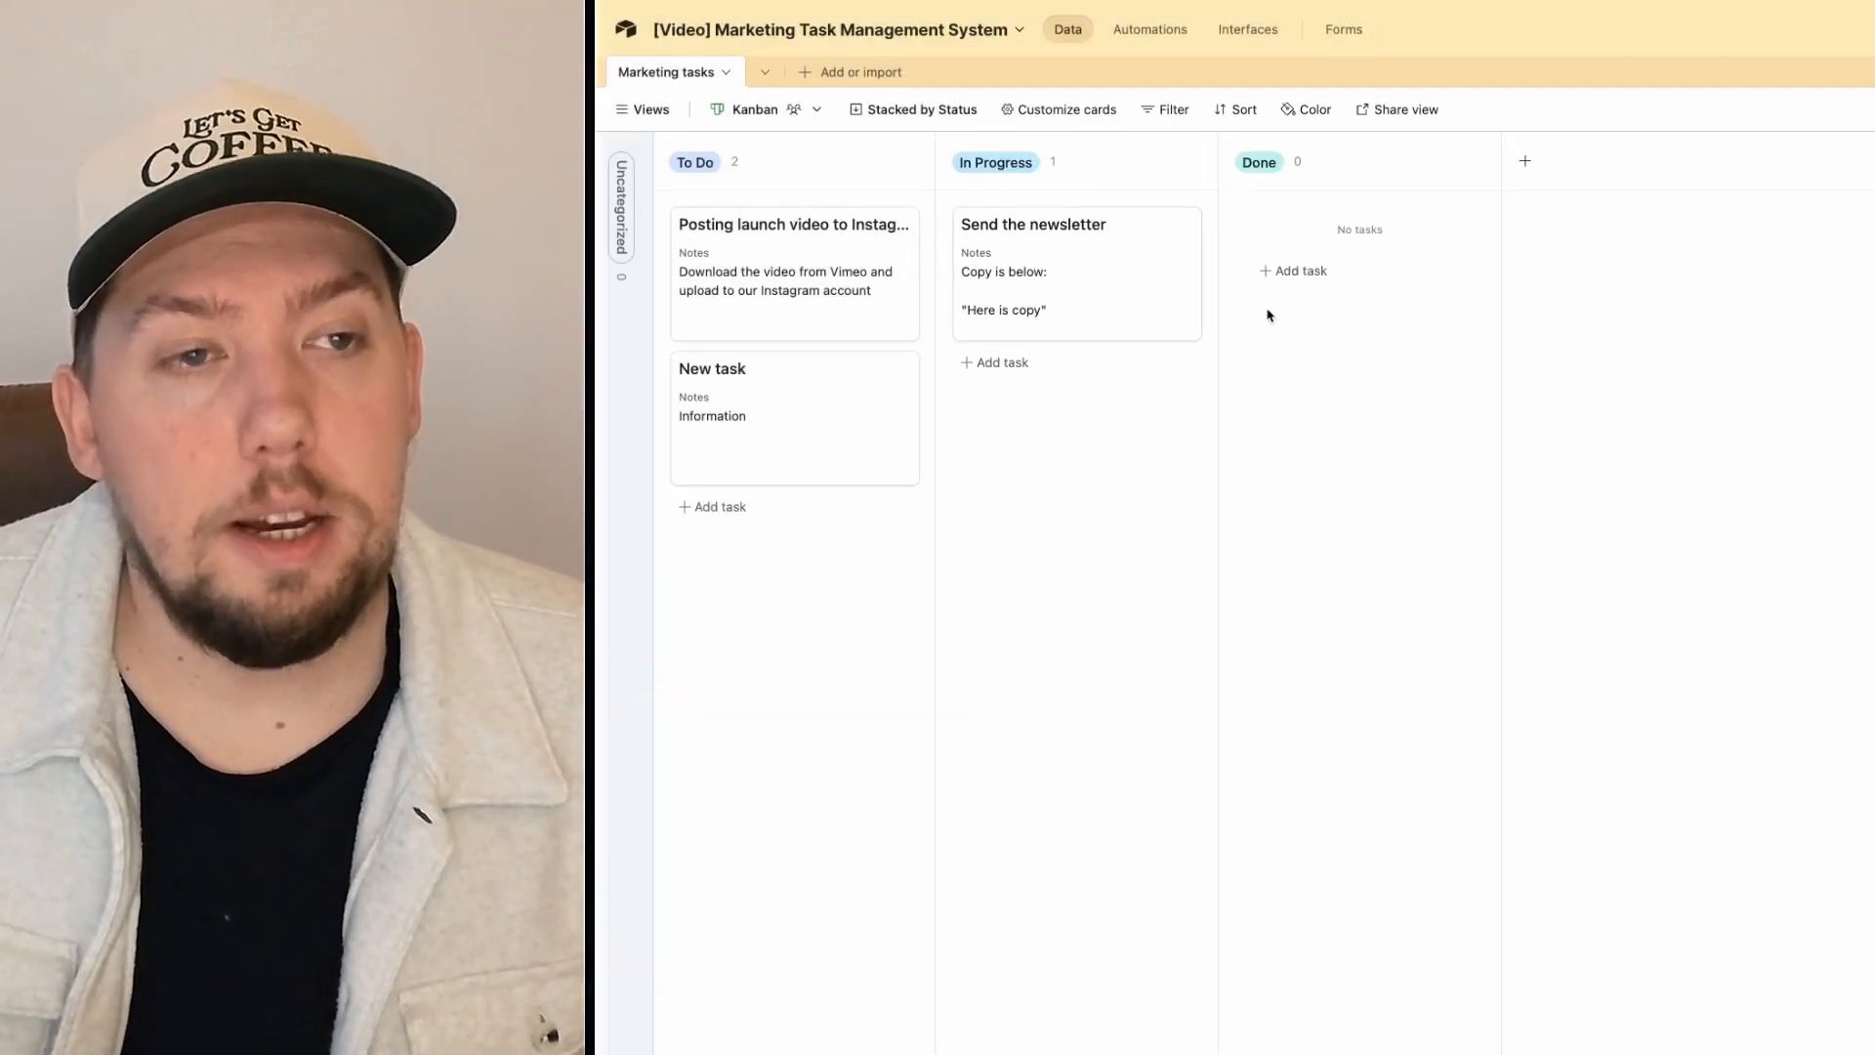
pyautogui.click(640, 111)
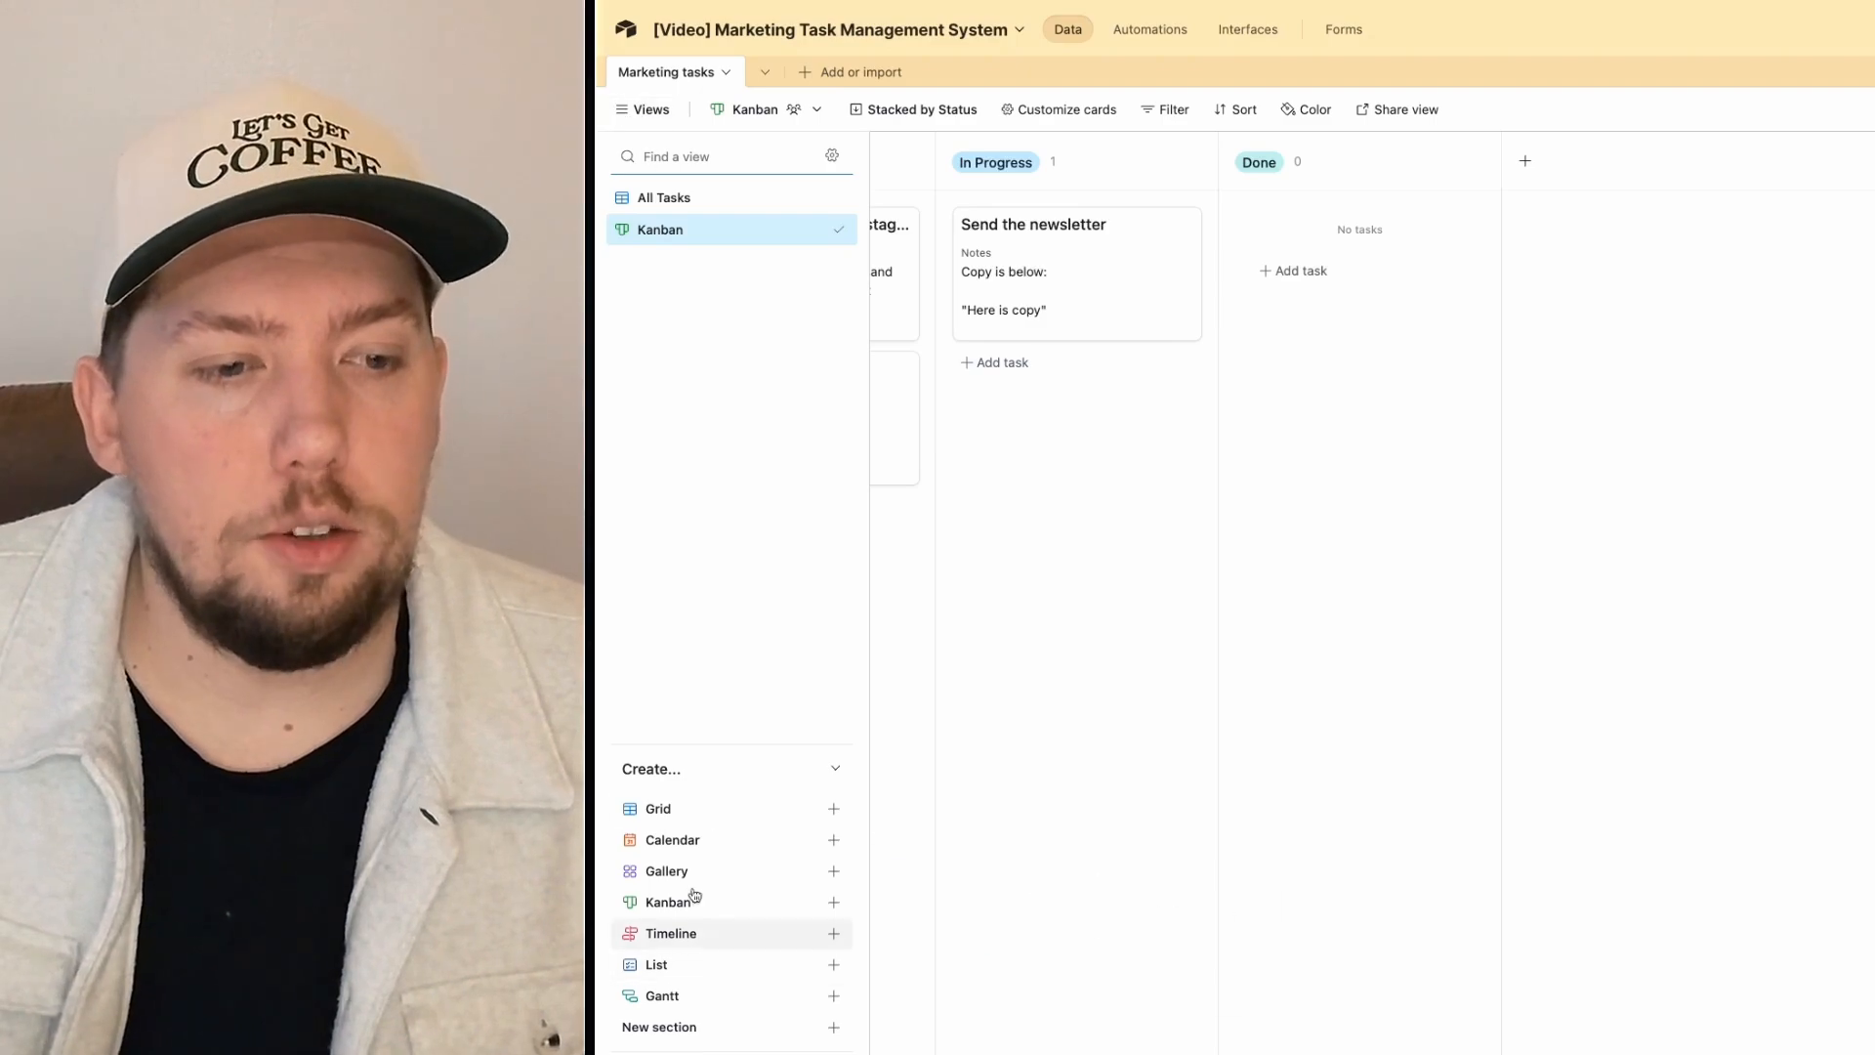
# Step: Create a Calendar view that positions tasks by their Due Date field
pyautogui.click(703, 832)
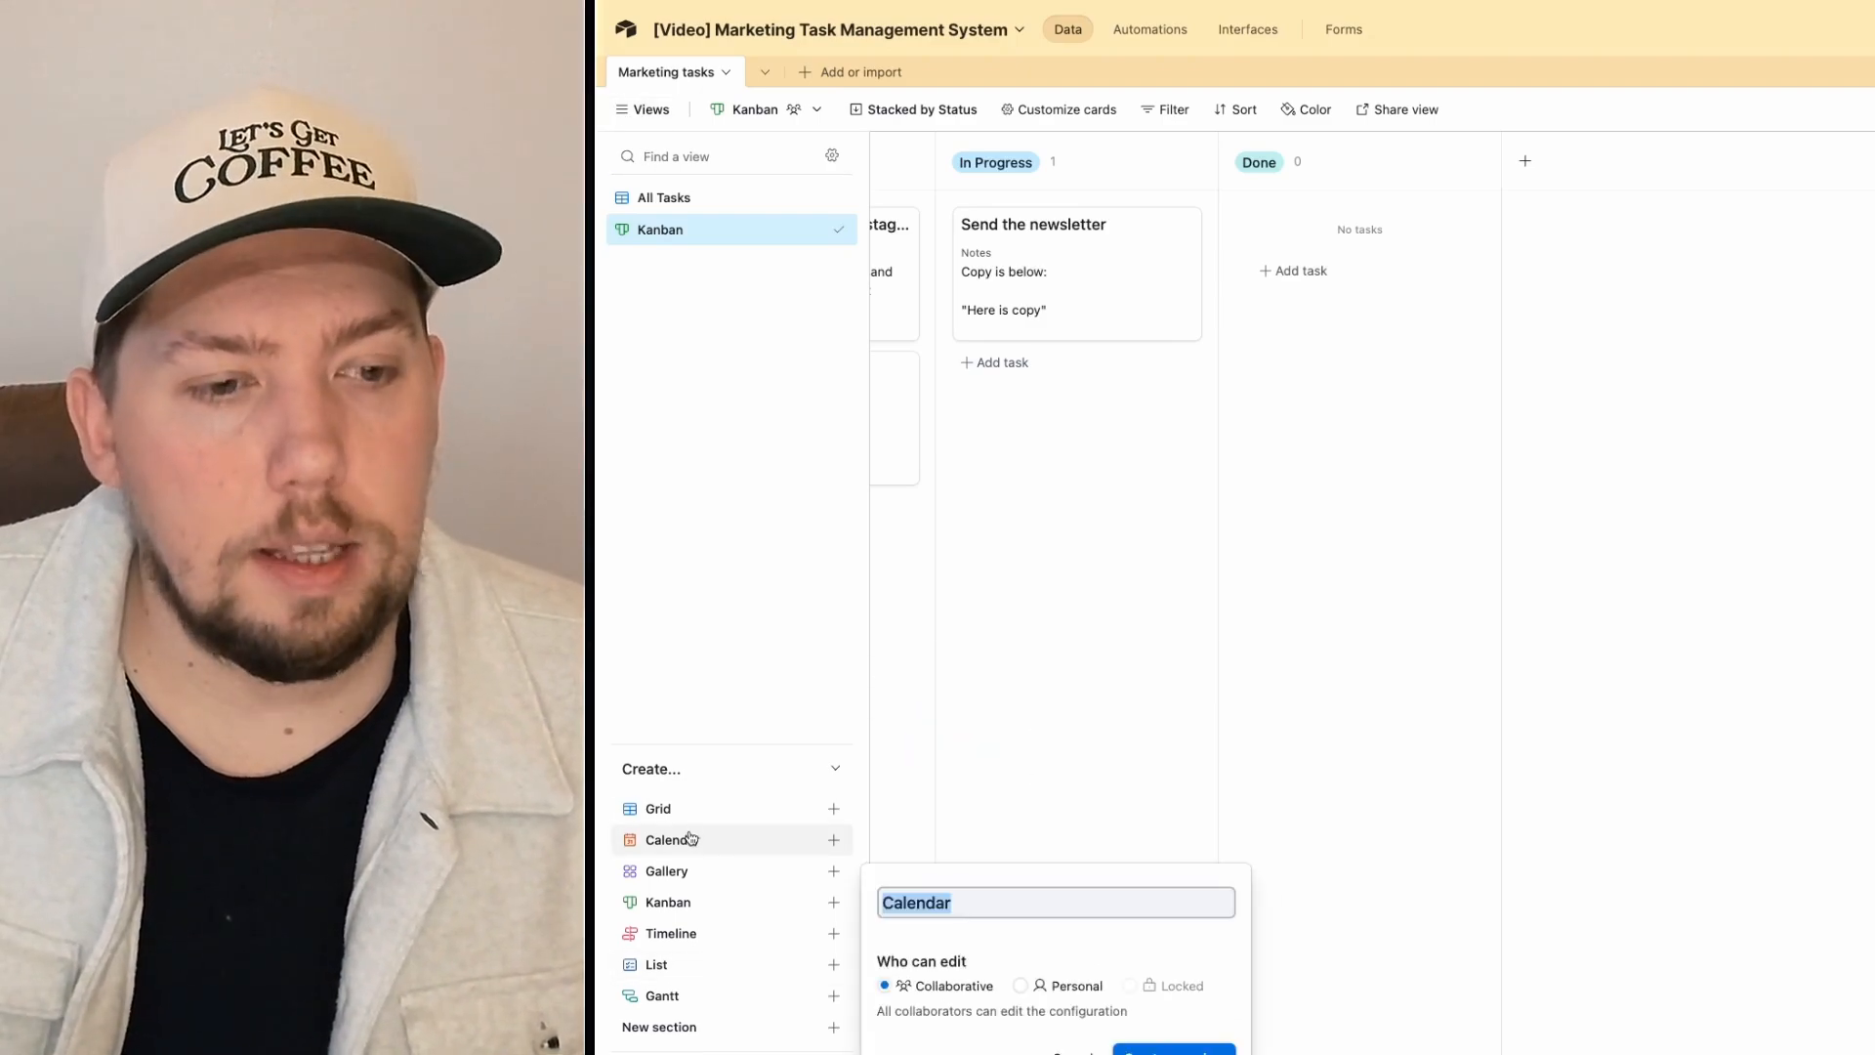
pyautogui.click(1173, 1048)
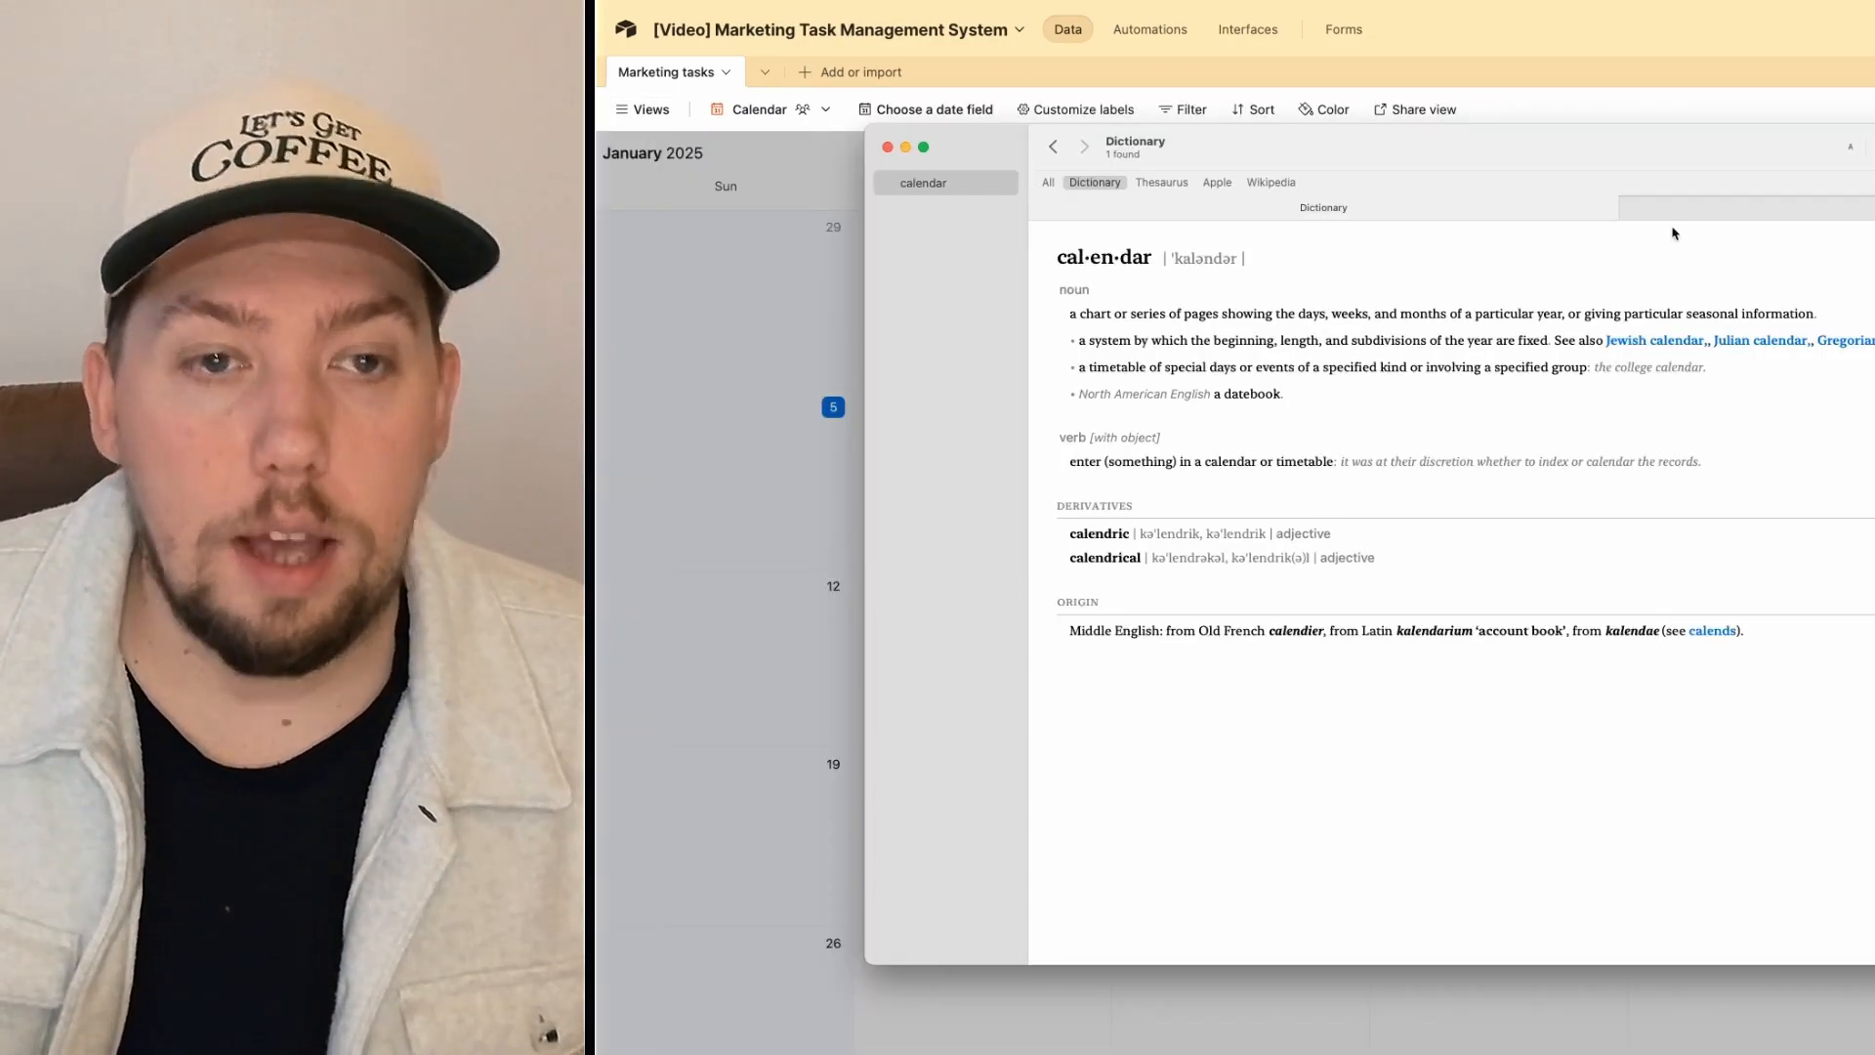
pyautogui.click(1395, 68)
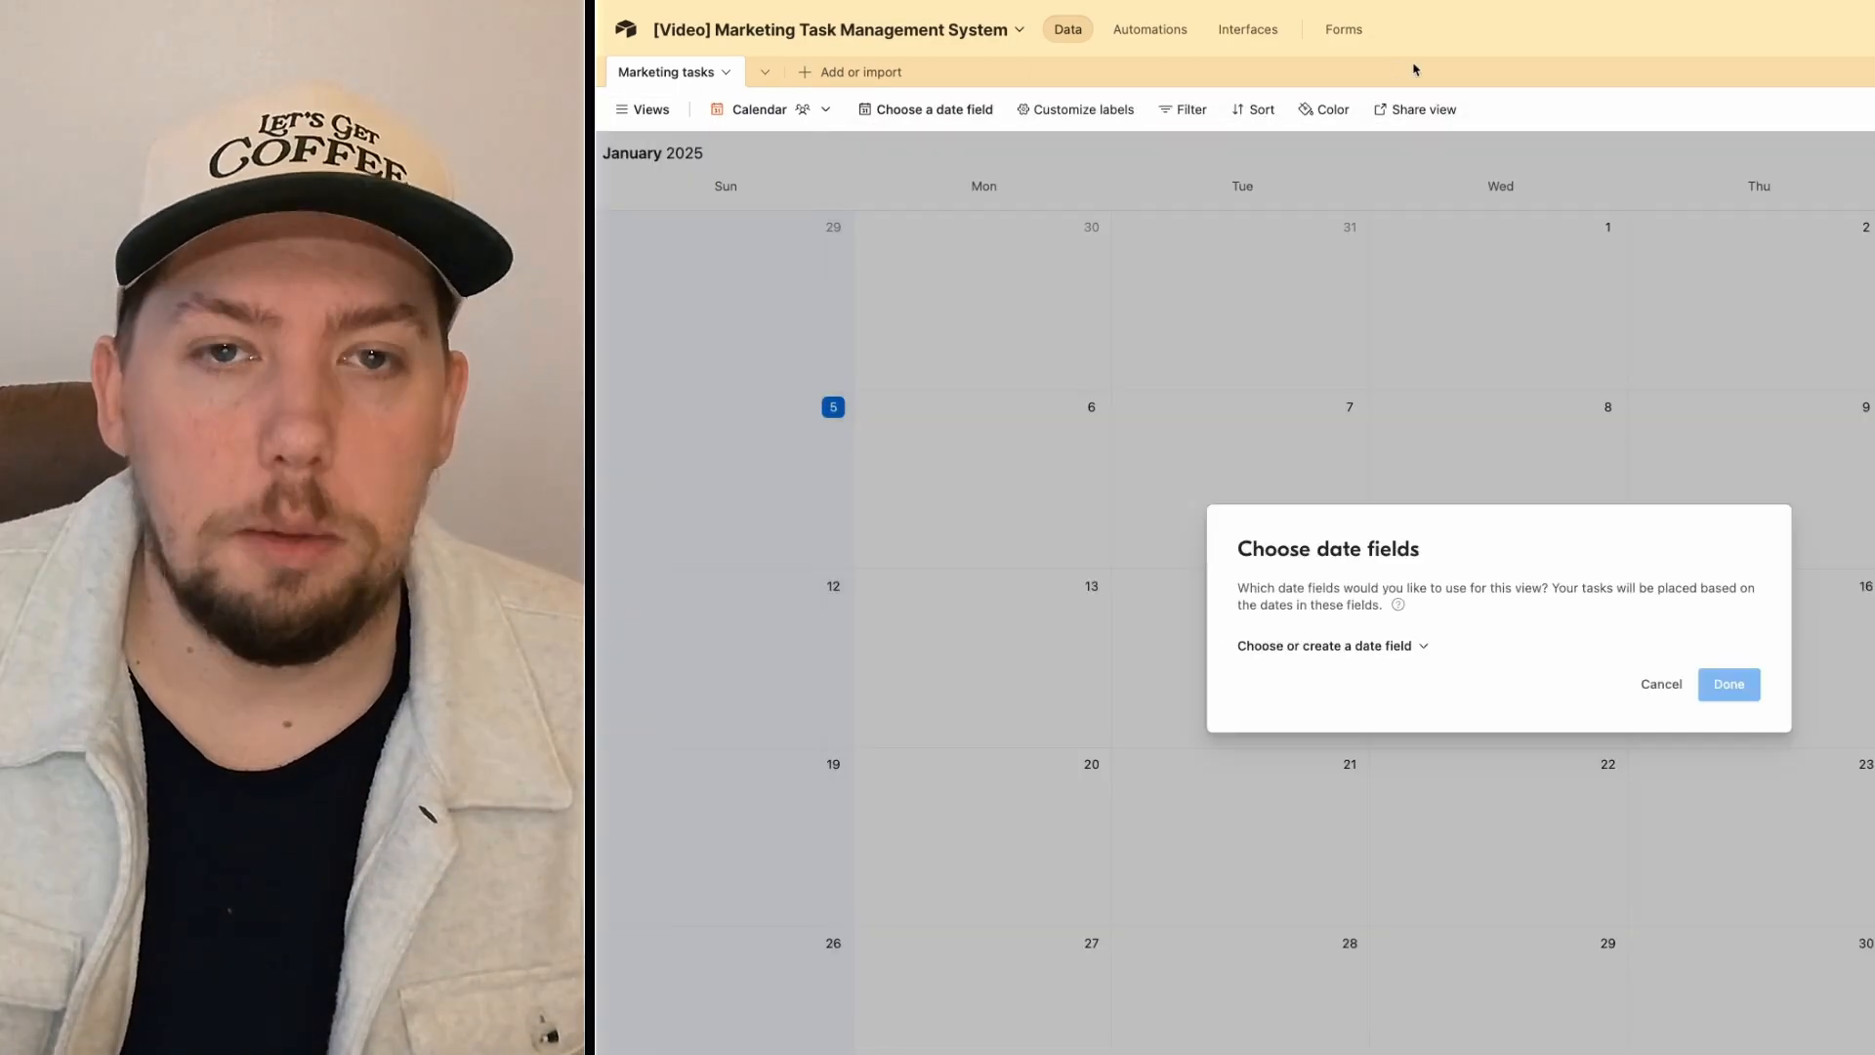
pyautogui.click(1269, 646)
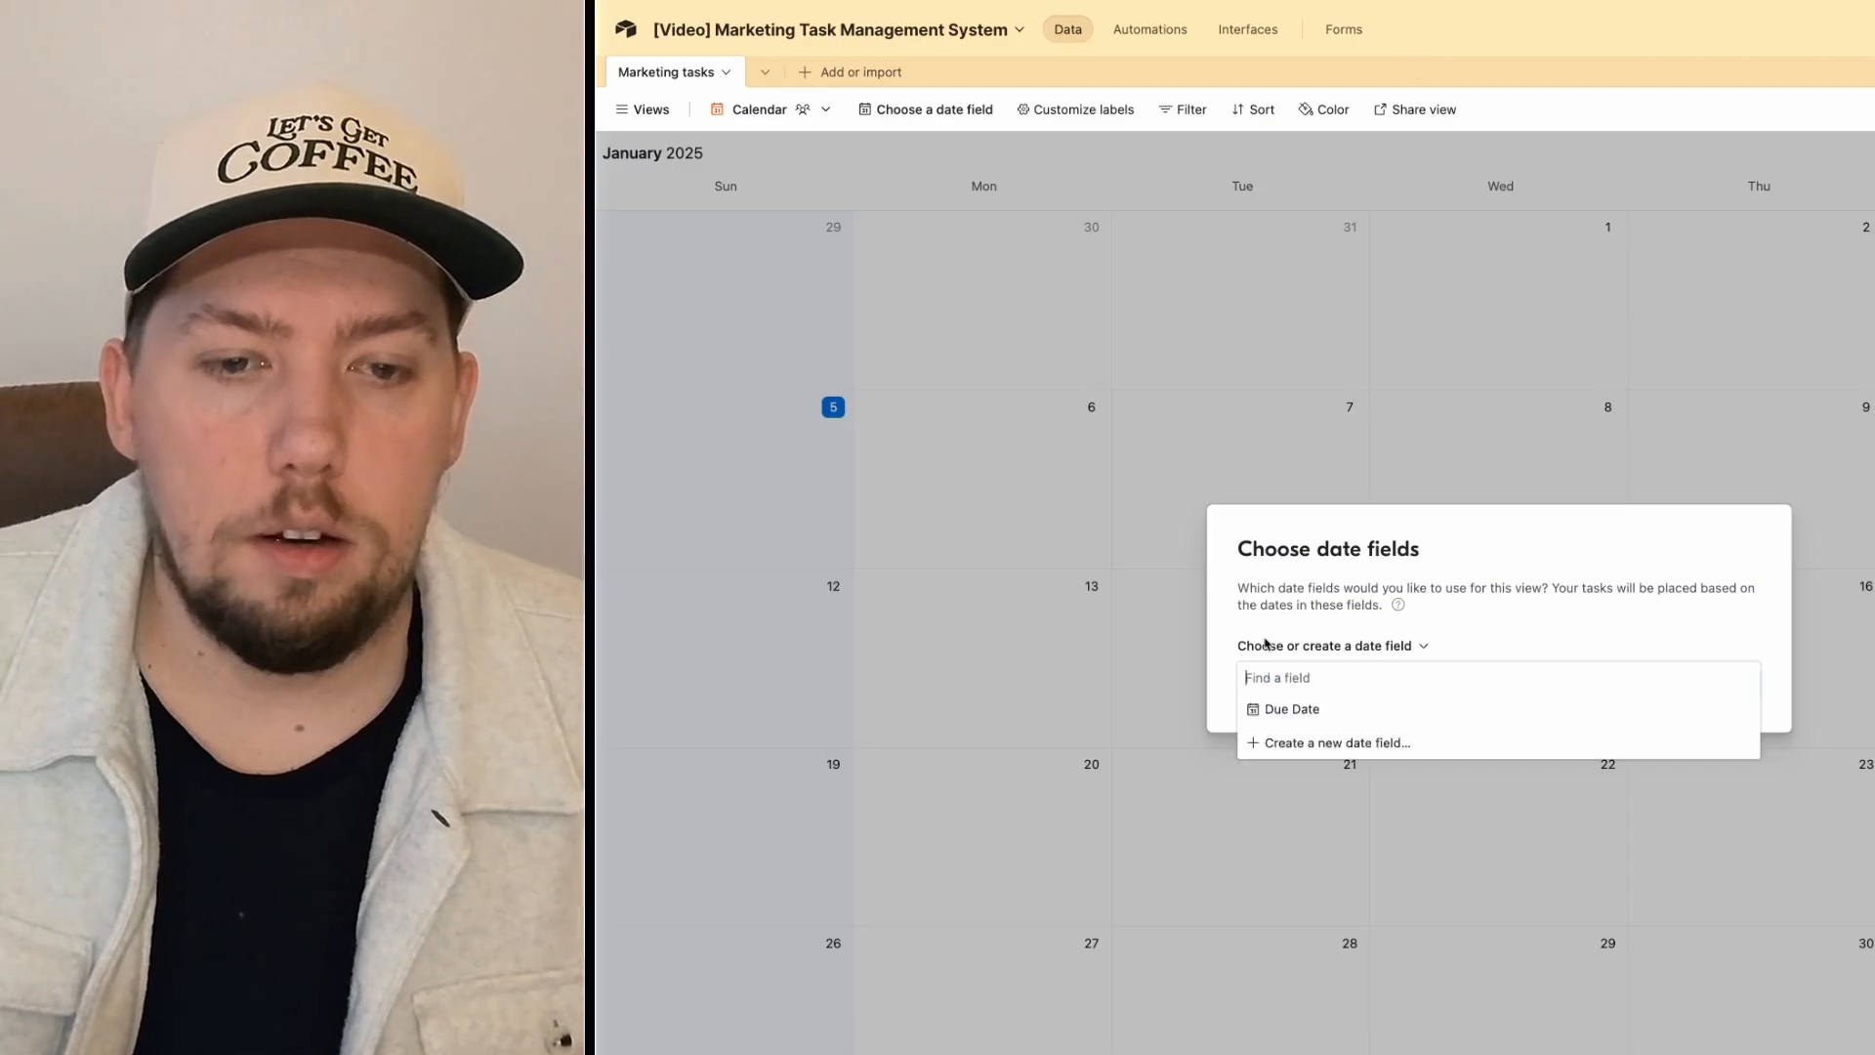
pyautogui.click(1293, 713)
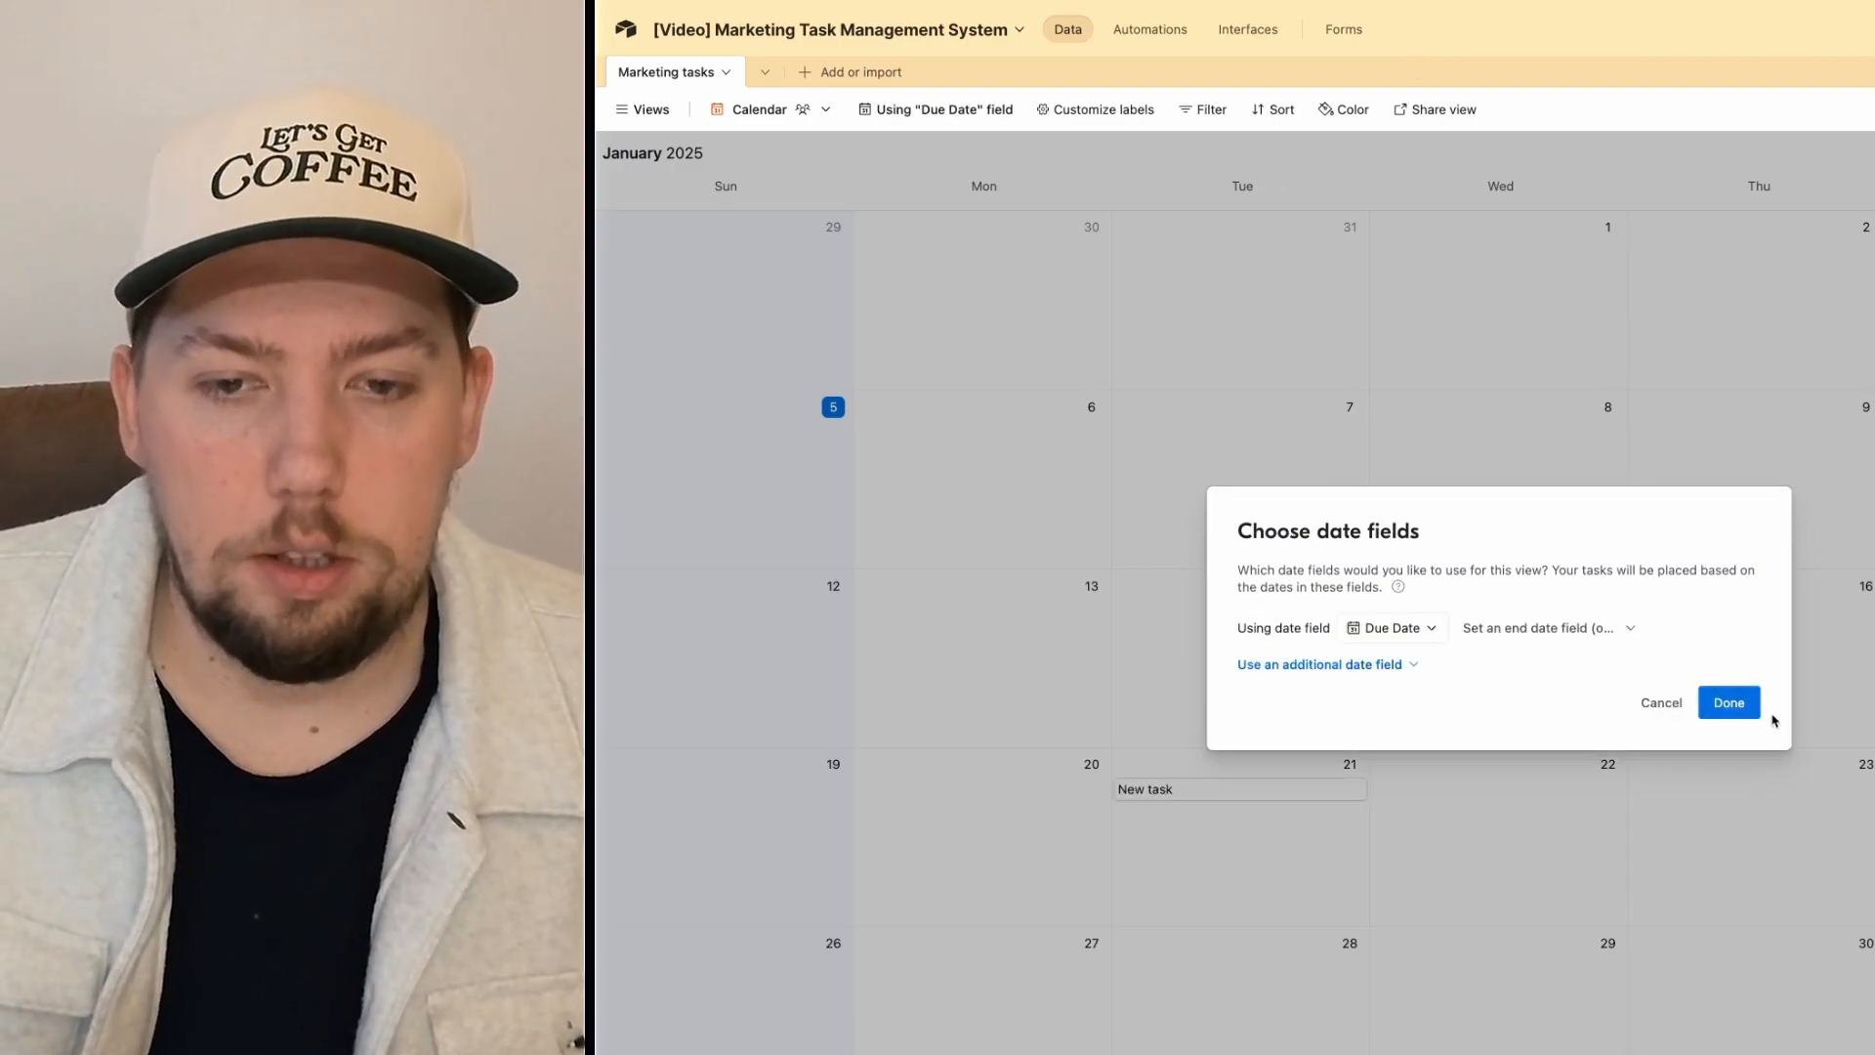
pyautogui.click(1729, 702)
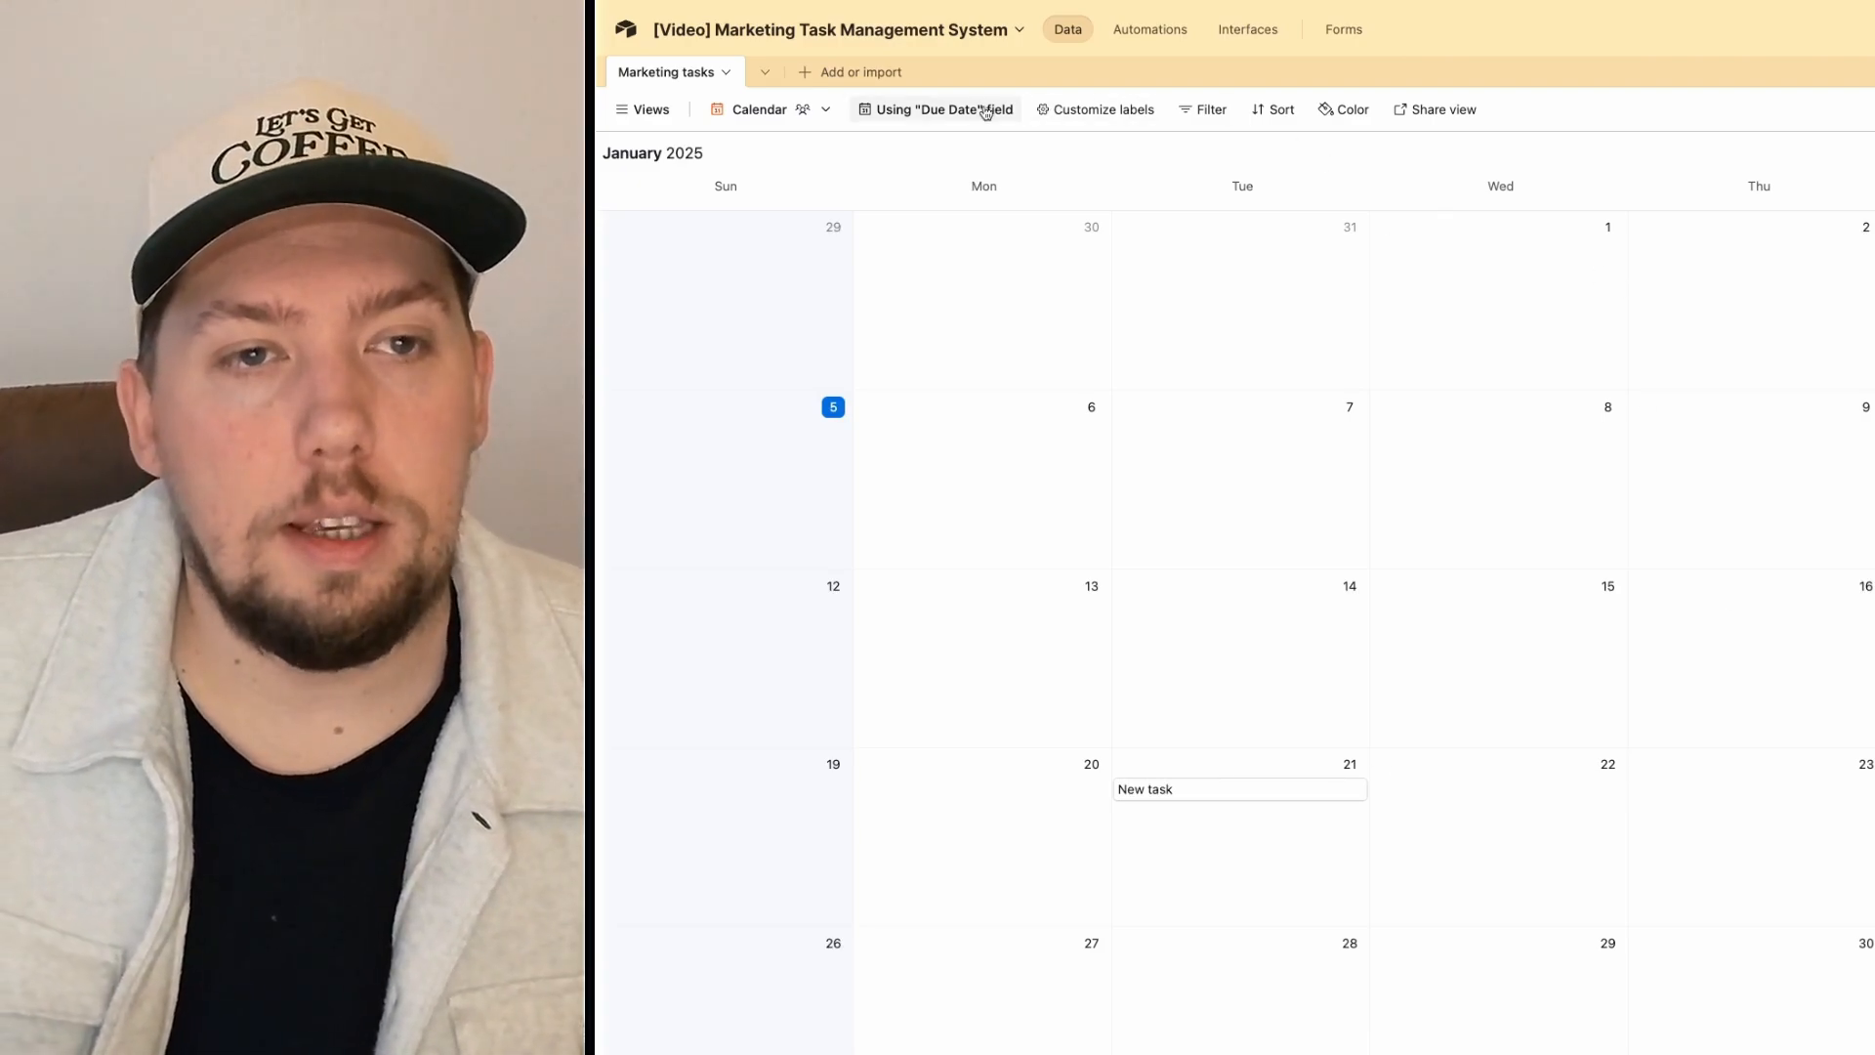
pyautogui.click(1092, 111)
pyautogui.click(1091, 111)
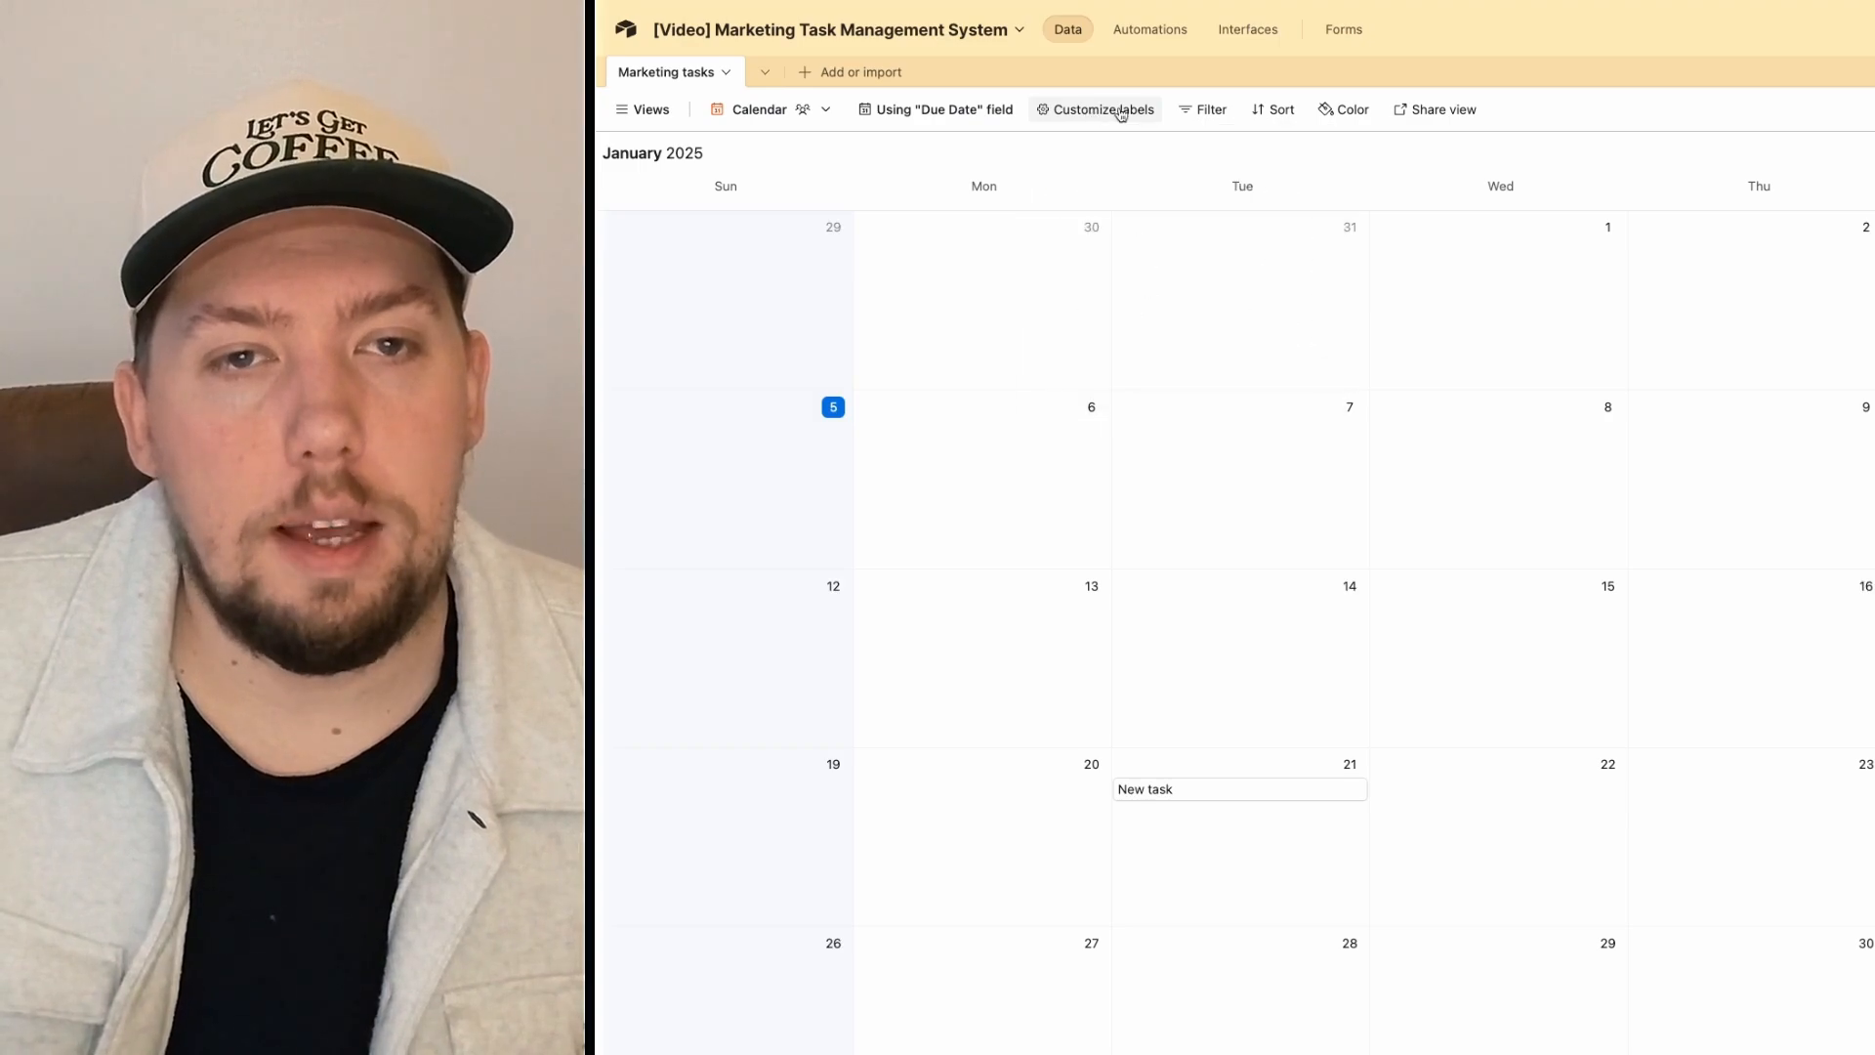
pyautogui.click(1330, 116)
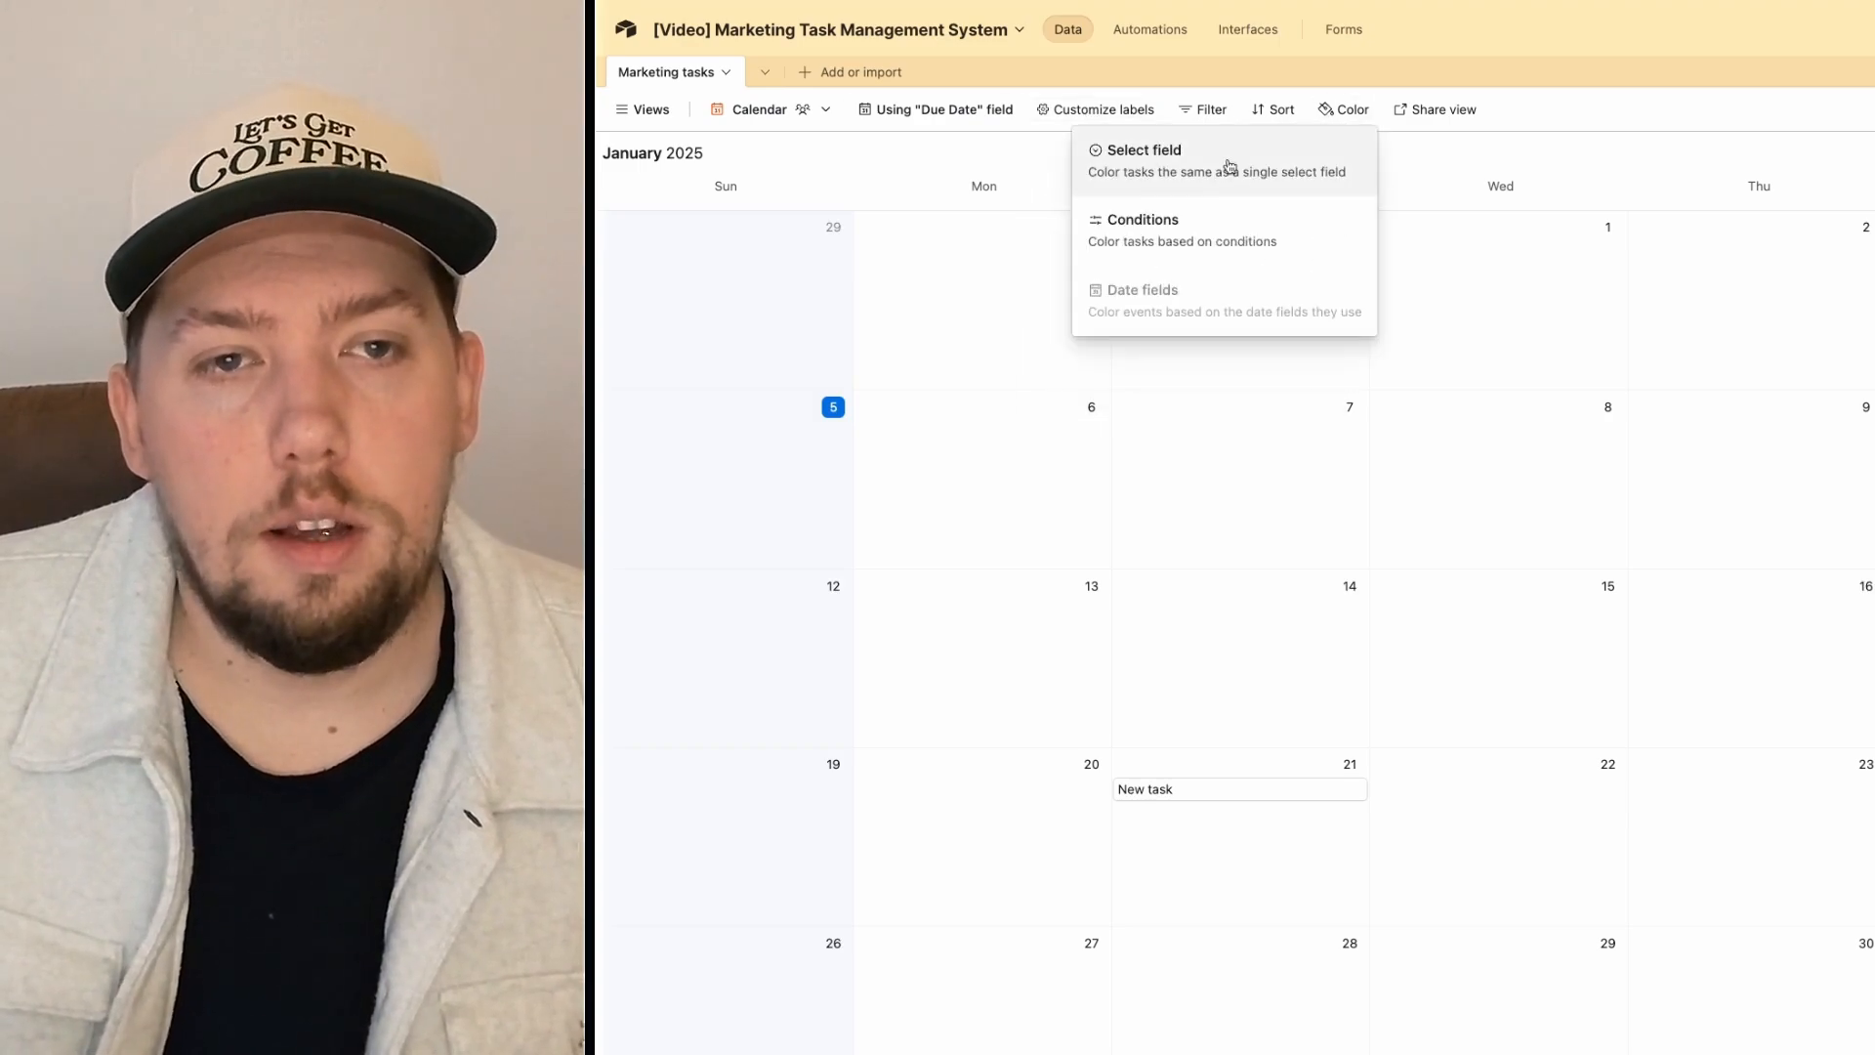
# Step: Colour the calendar's tasks by the Status single-select field
pyautogui.click(1229, 166)
pyautogui.click(1312, 157)
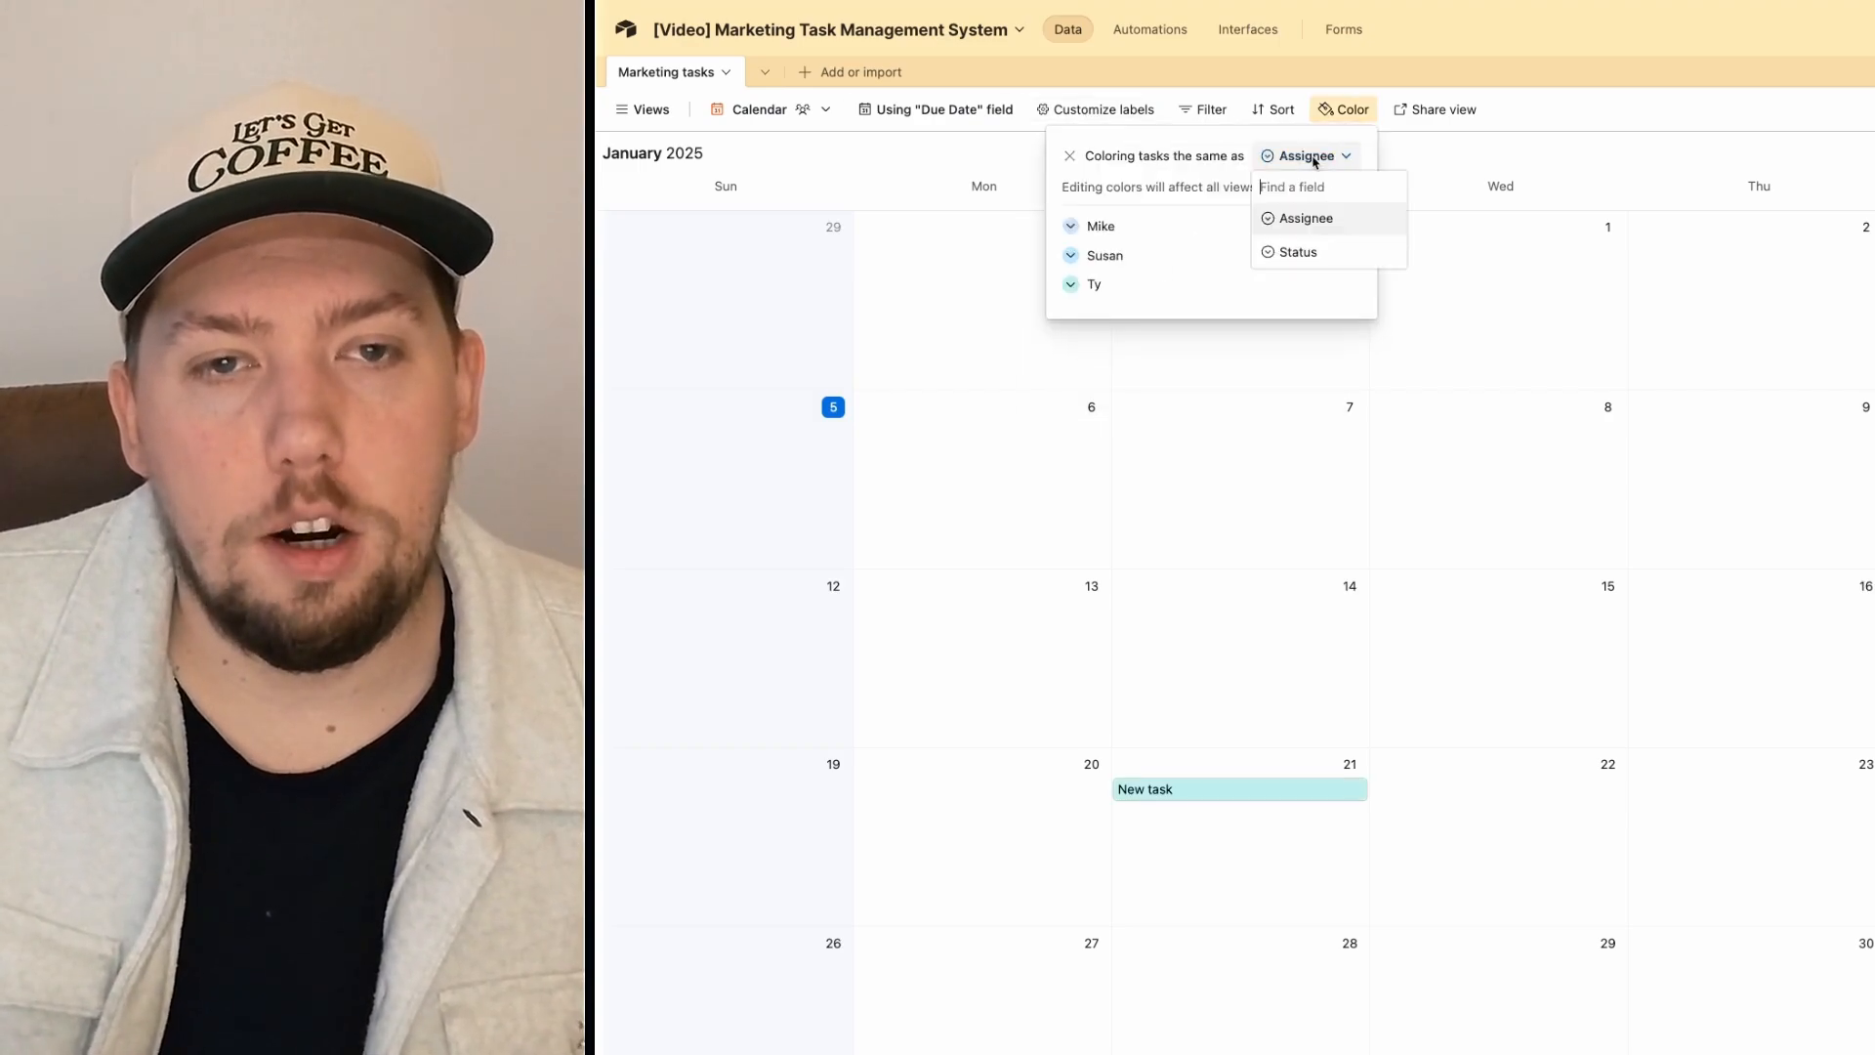
pyautogui.click(1302, 251)
pyautogui.click(1513, 454)
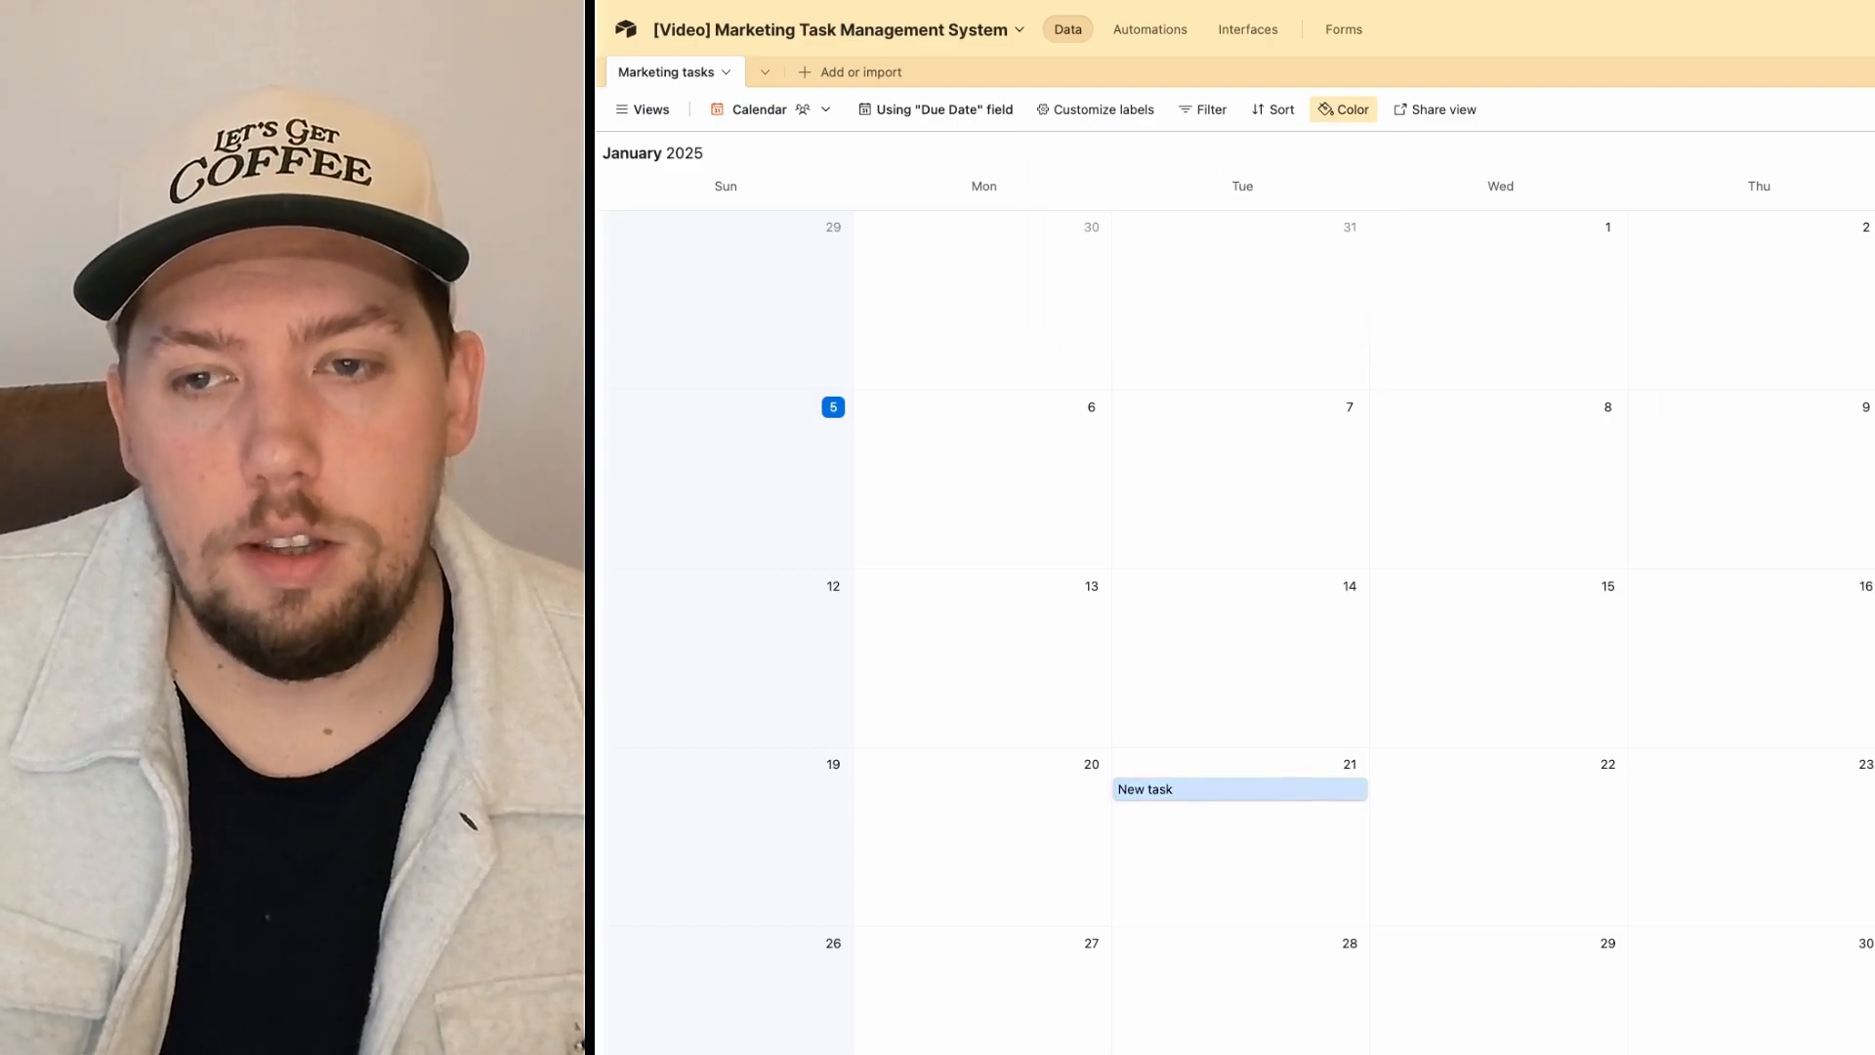
# Step: Open the New task record from the calendar and close it again
pyautogui.click(1303, 787)
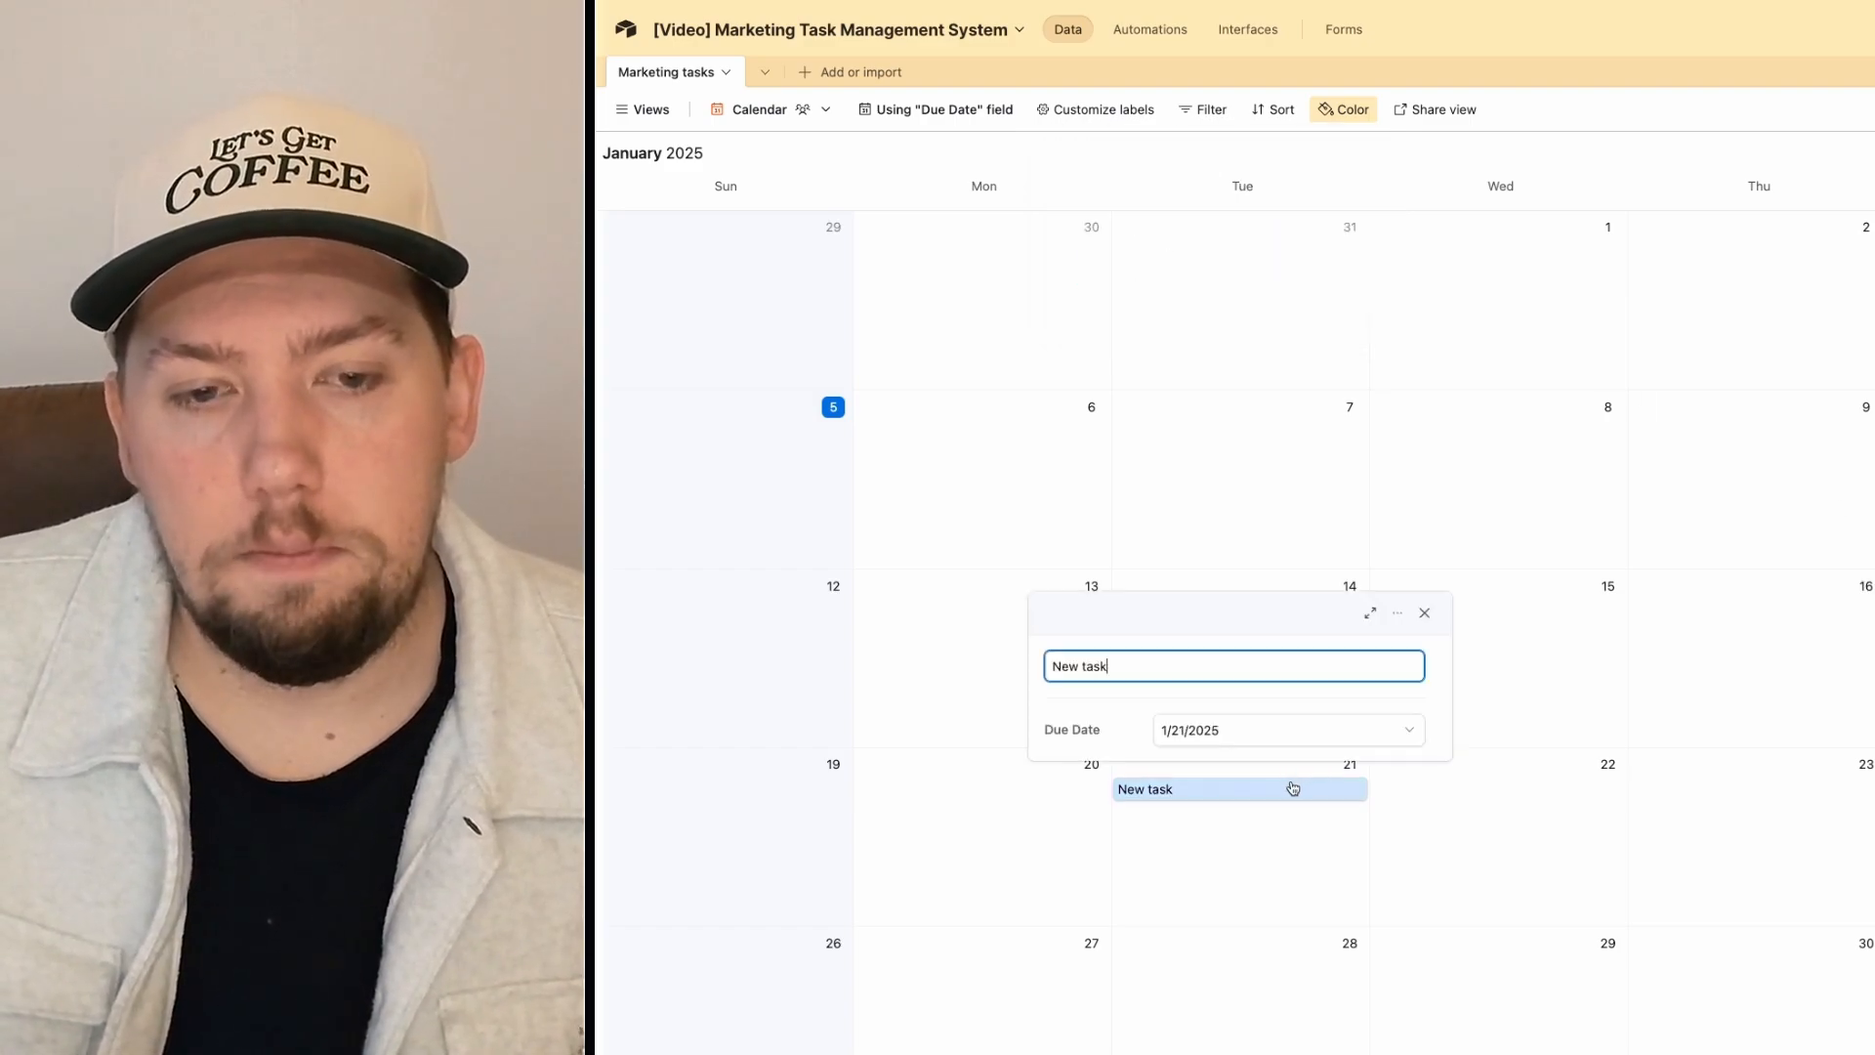
pyautogui.click(1301, 583)
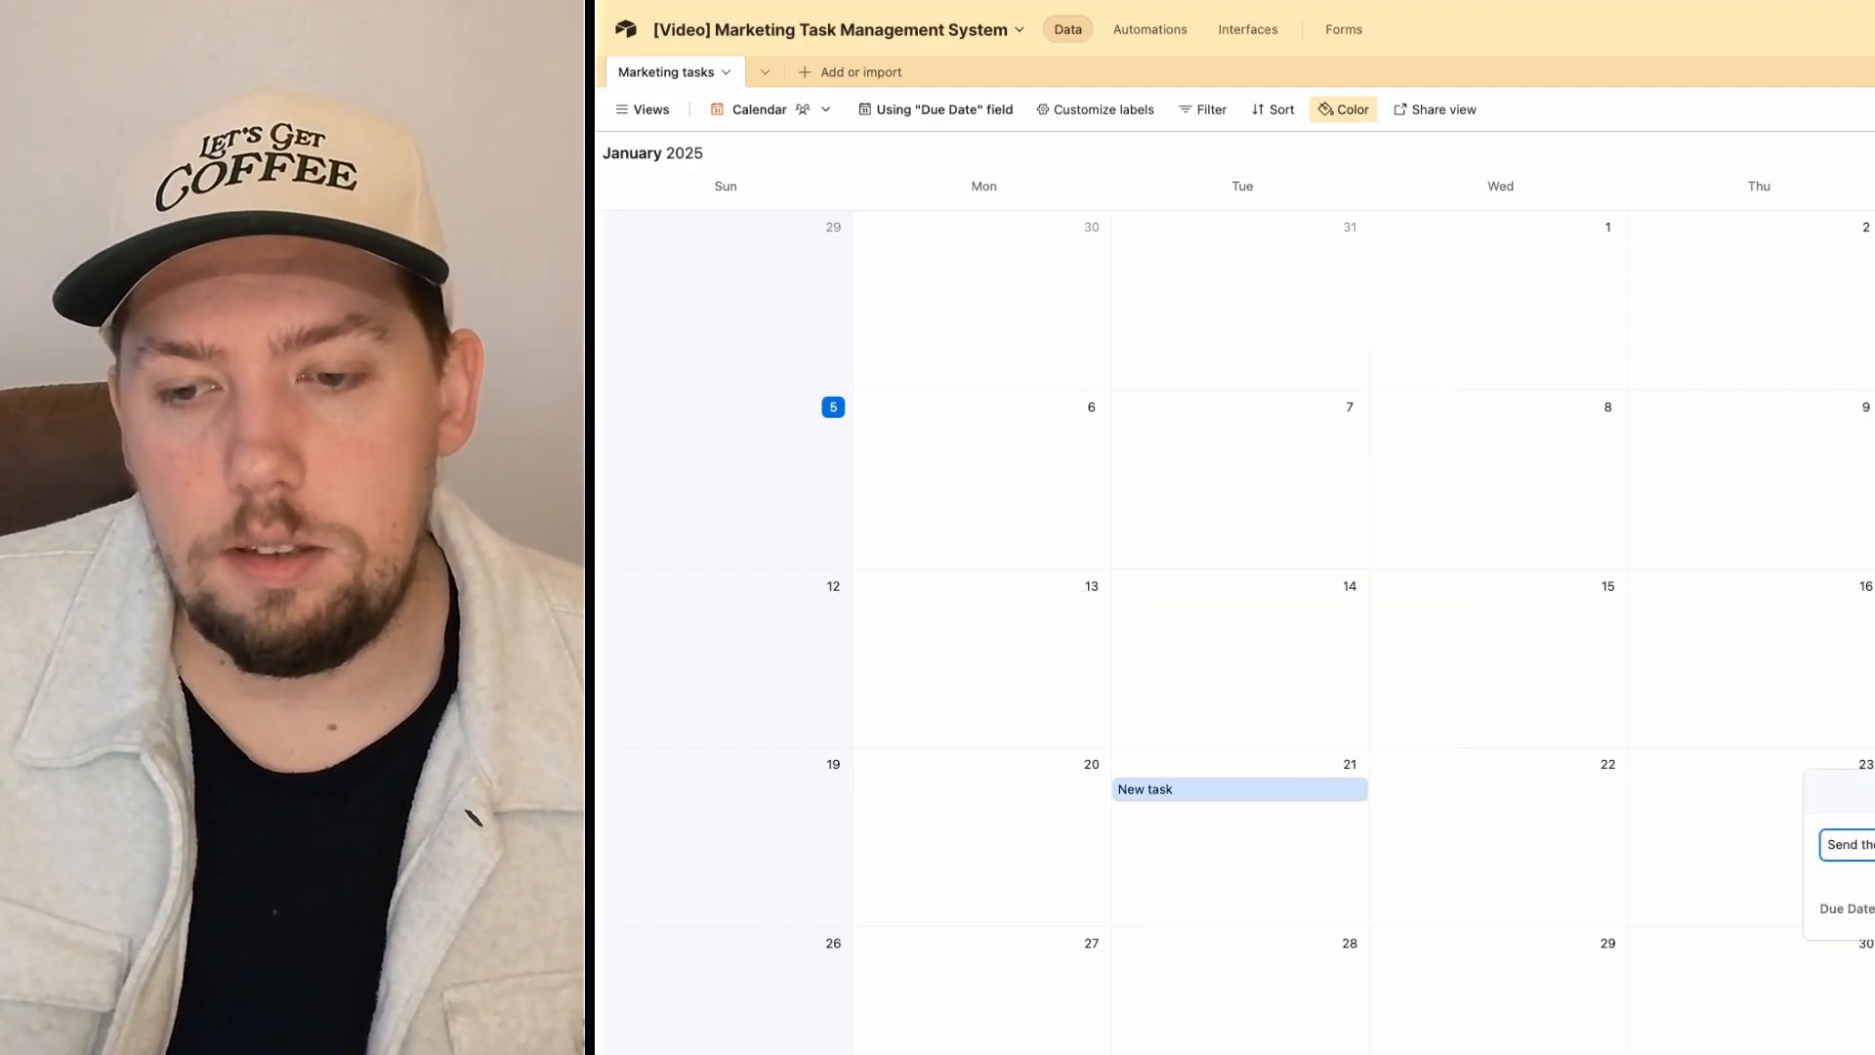
pyautogui.press('Return')
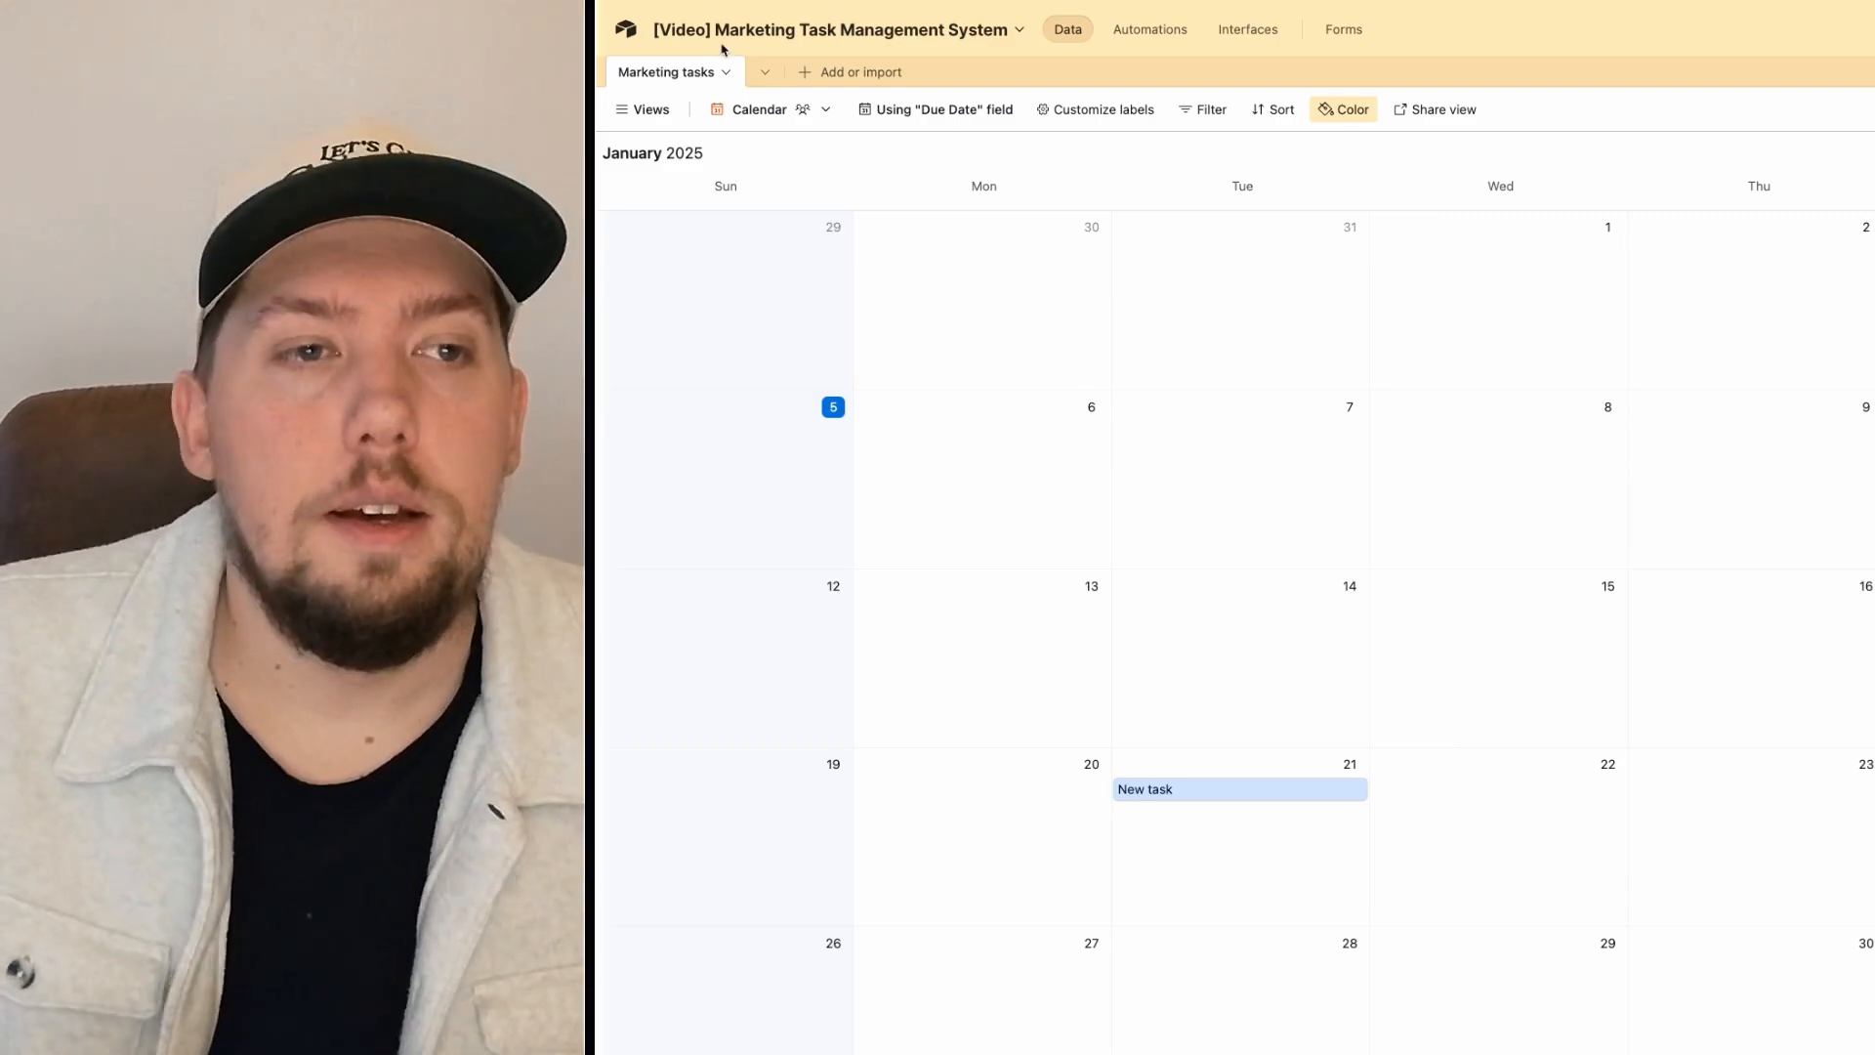
# Step: Return to the All Tasks grid view grouped by Status
pyautogui.moveTo(646, 102)
pyautogui.click(659, 197)
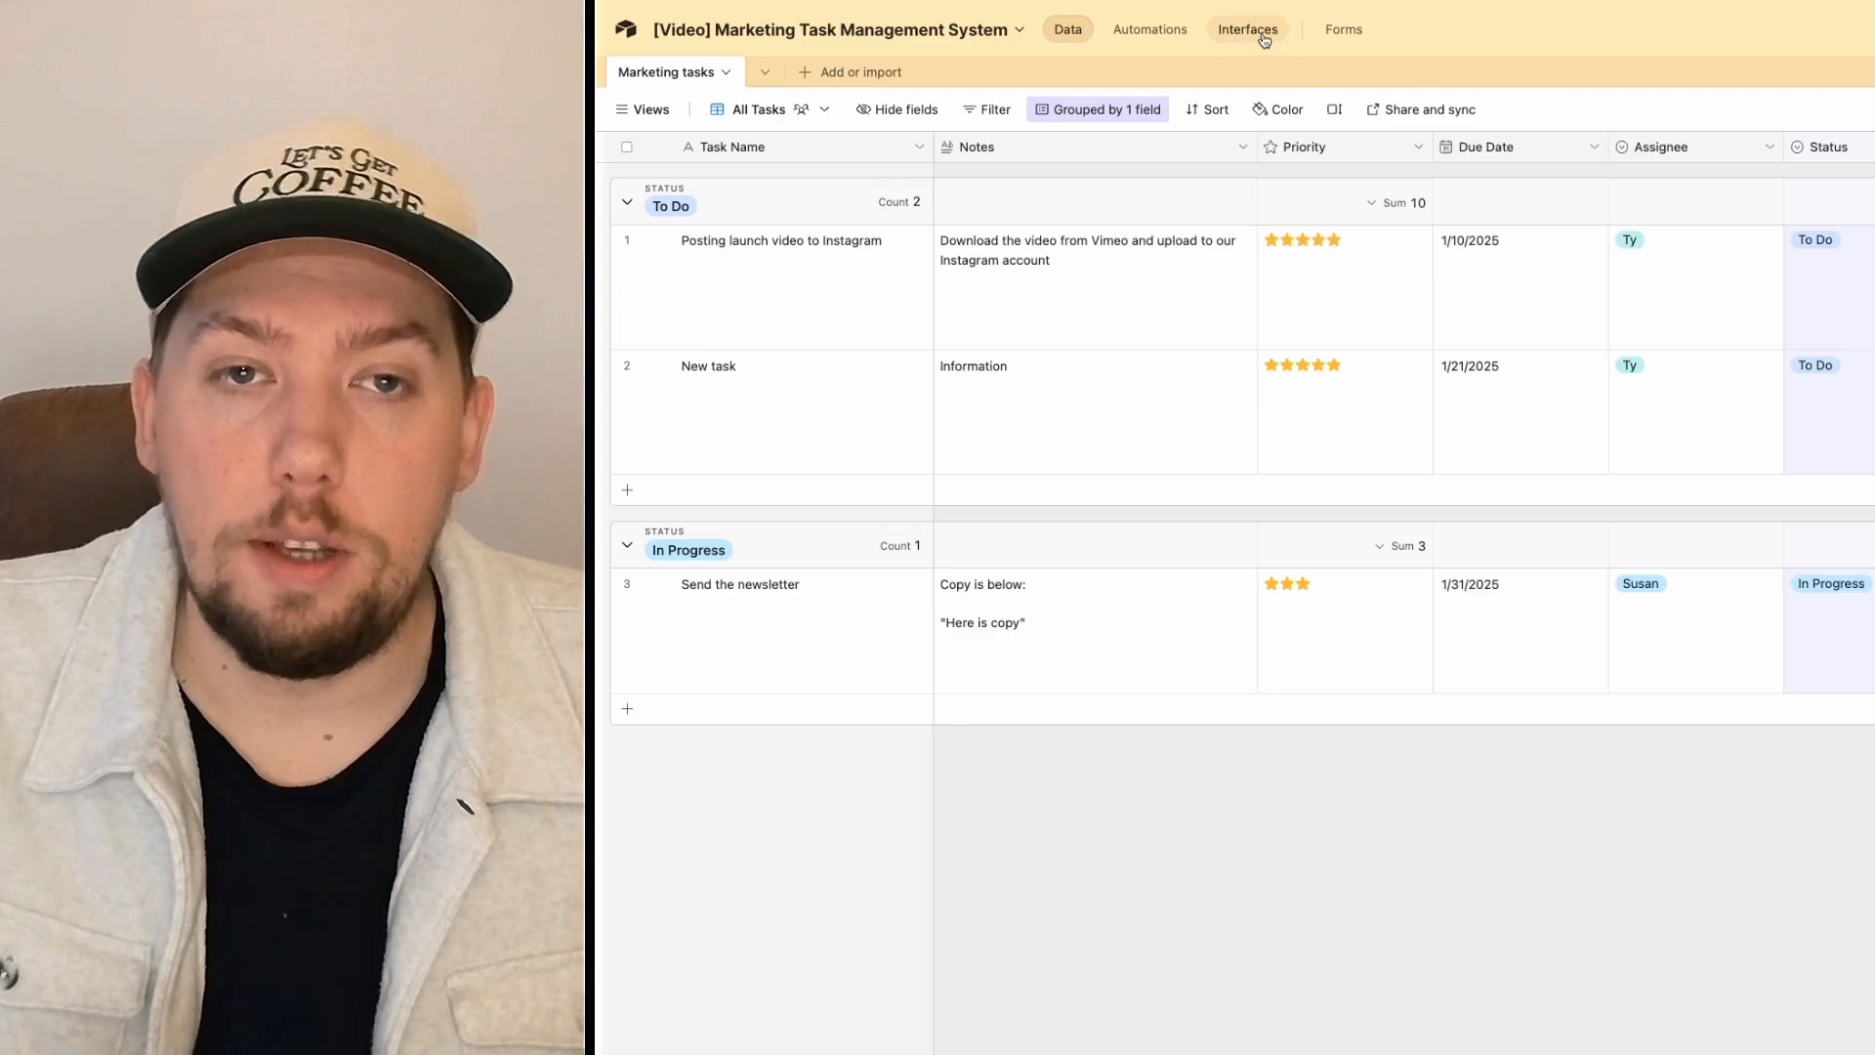
# Step: Create a form on the Marketing tasks table named 'New Marketing Task'
pyautogui.click(1345, 32)
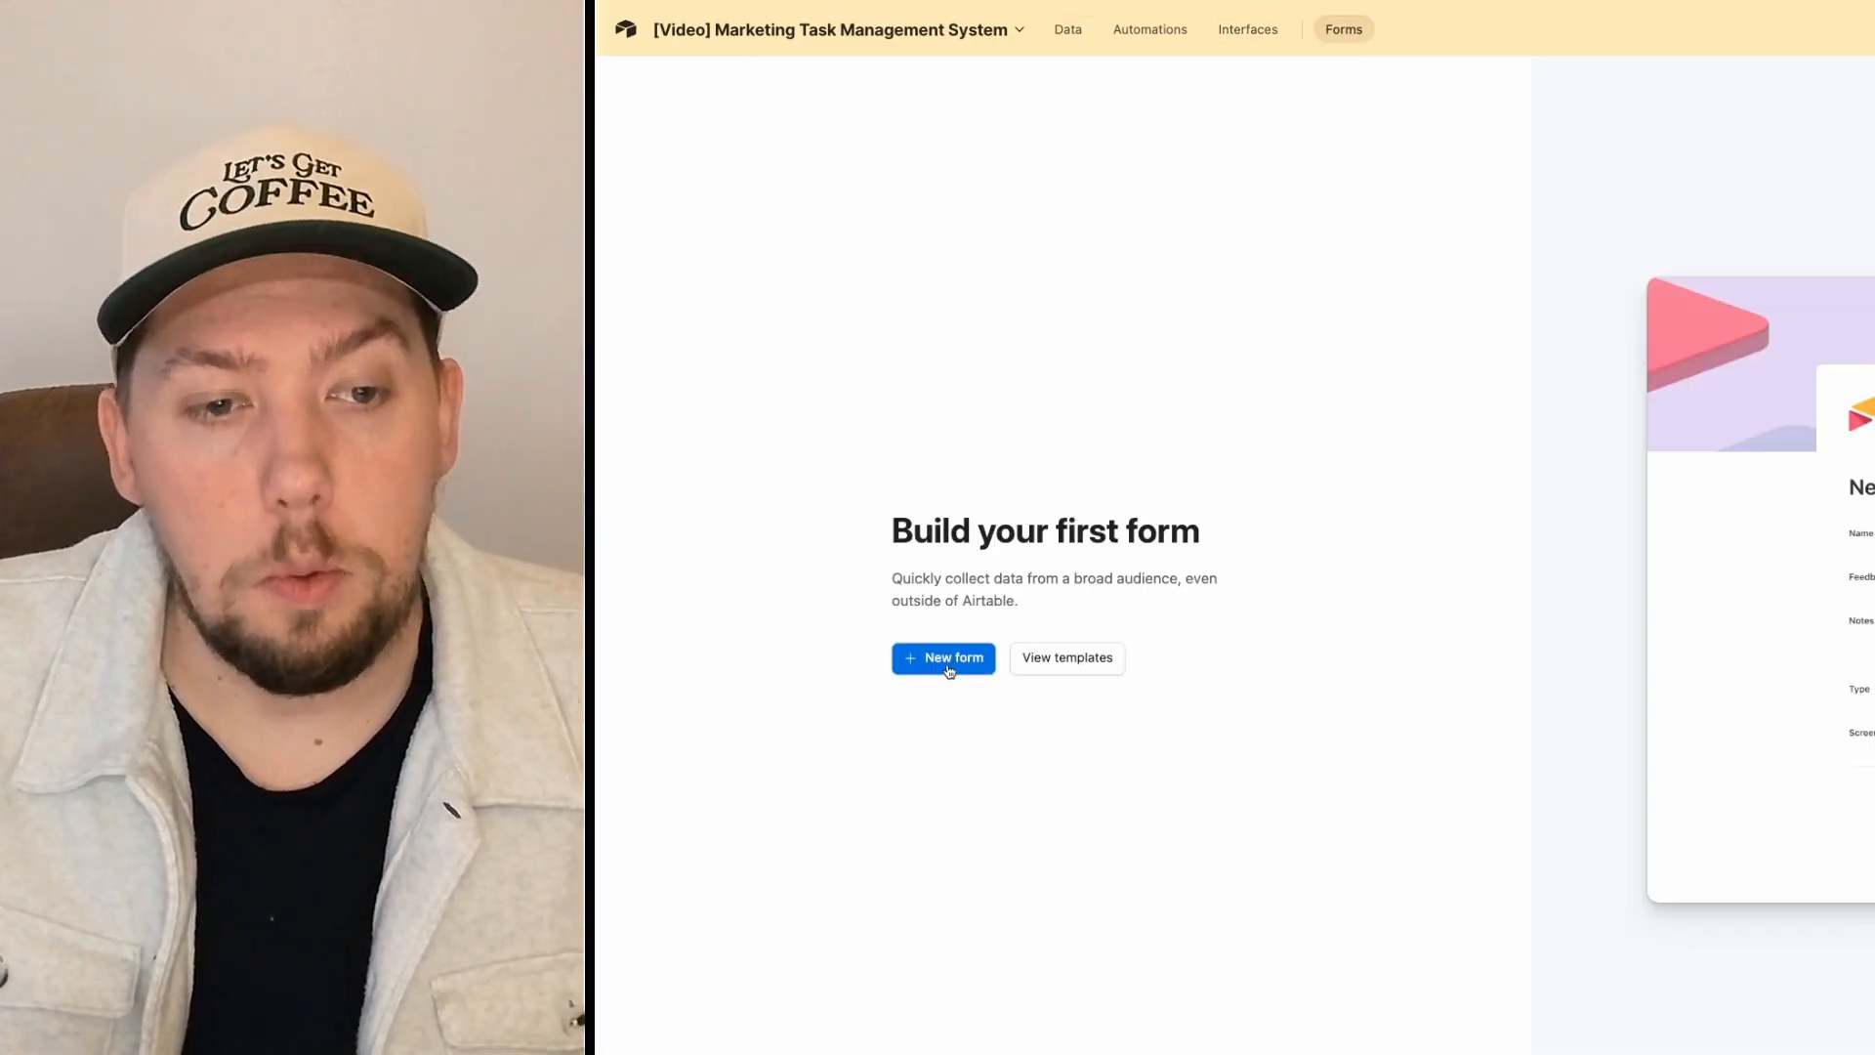
pyautogui.click(945, 660)
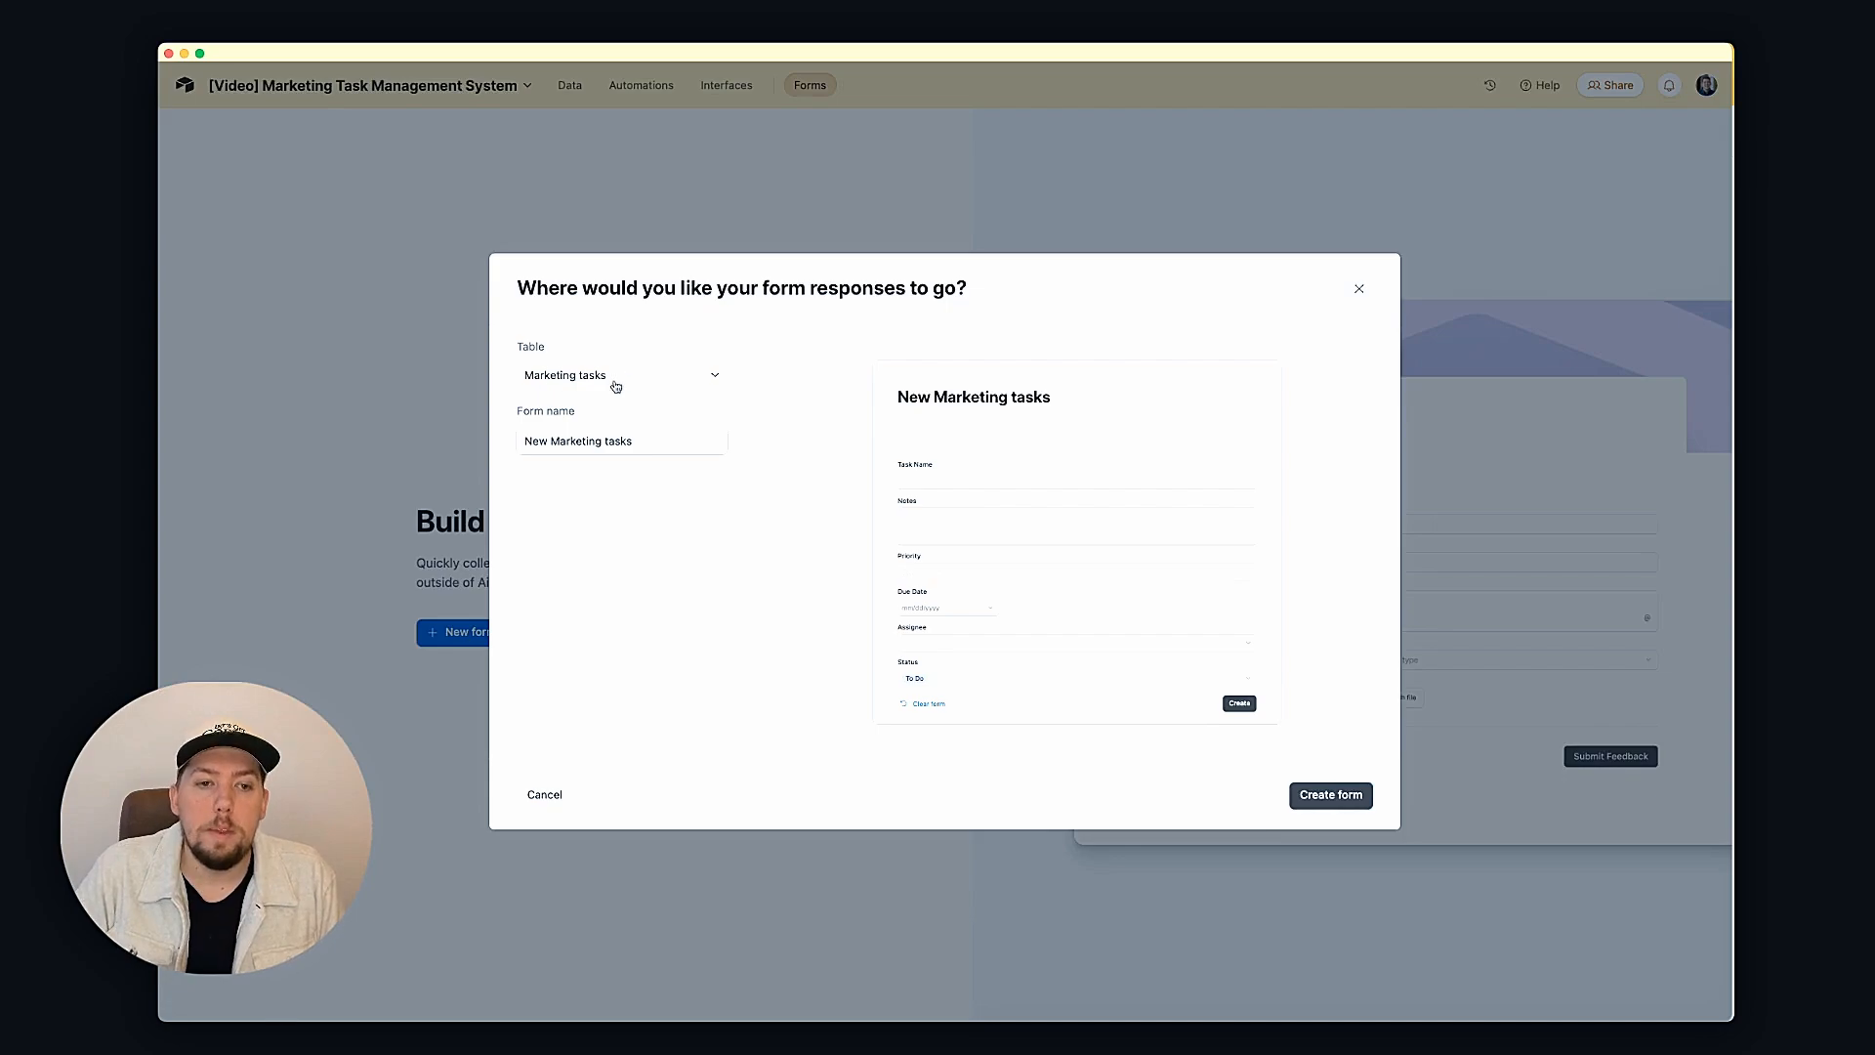
pyautogui.click(542, 375)
pyautogui.click(542, 371)
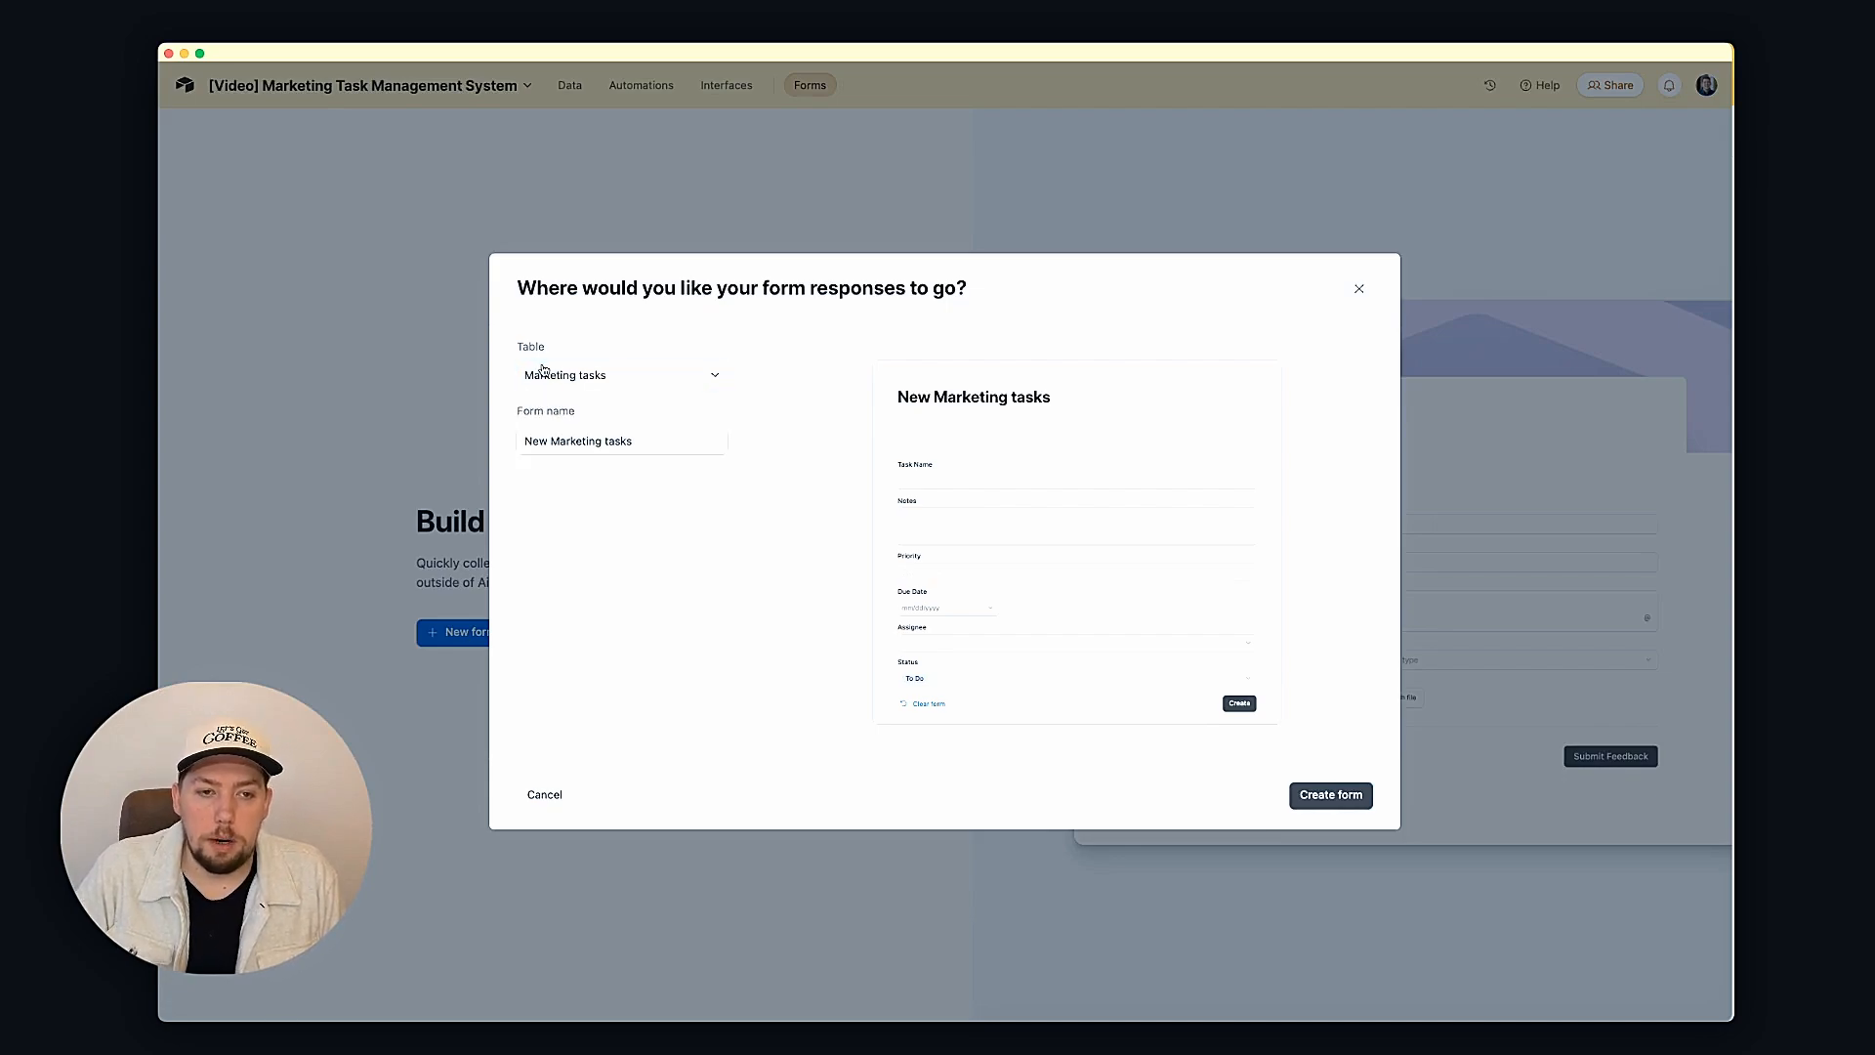
pyautogui.click(578, 441)
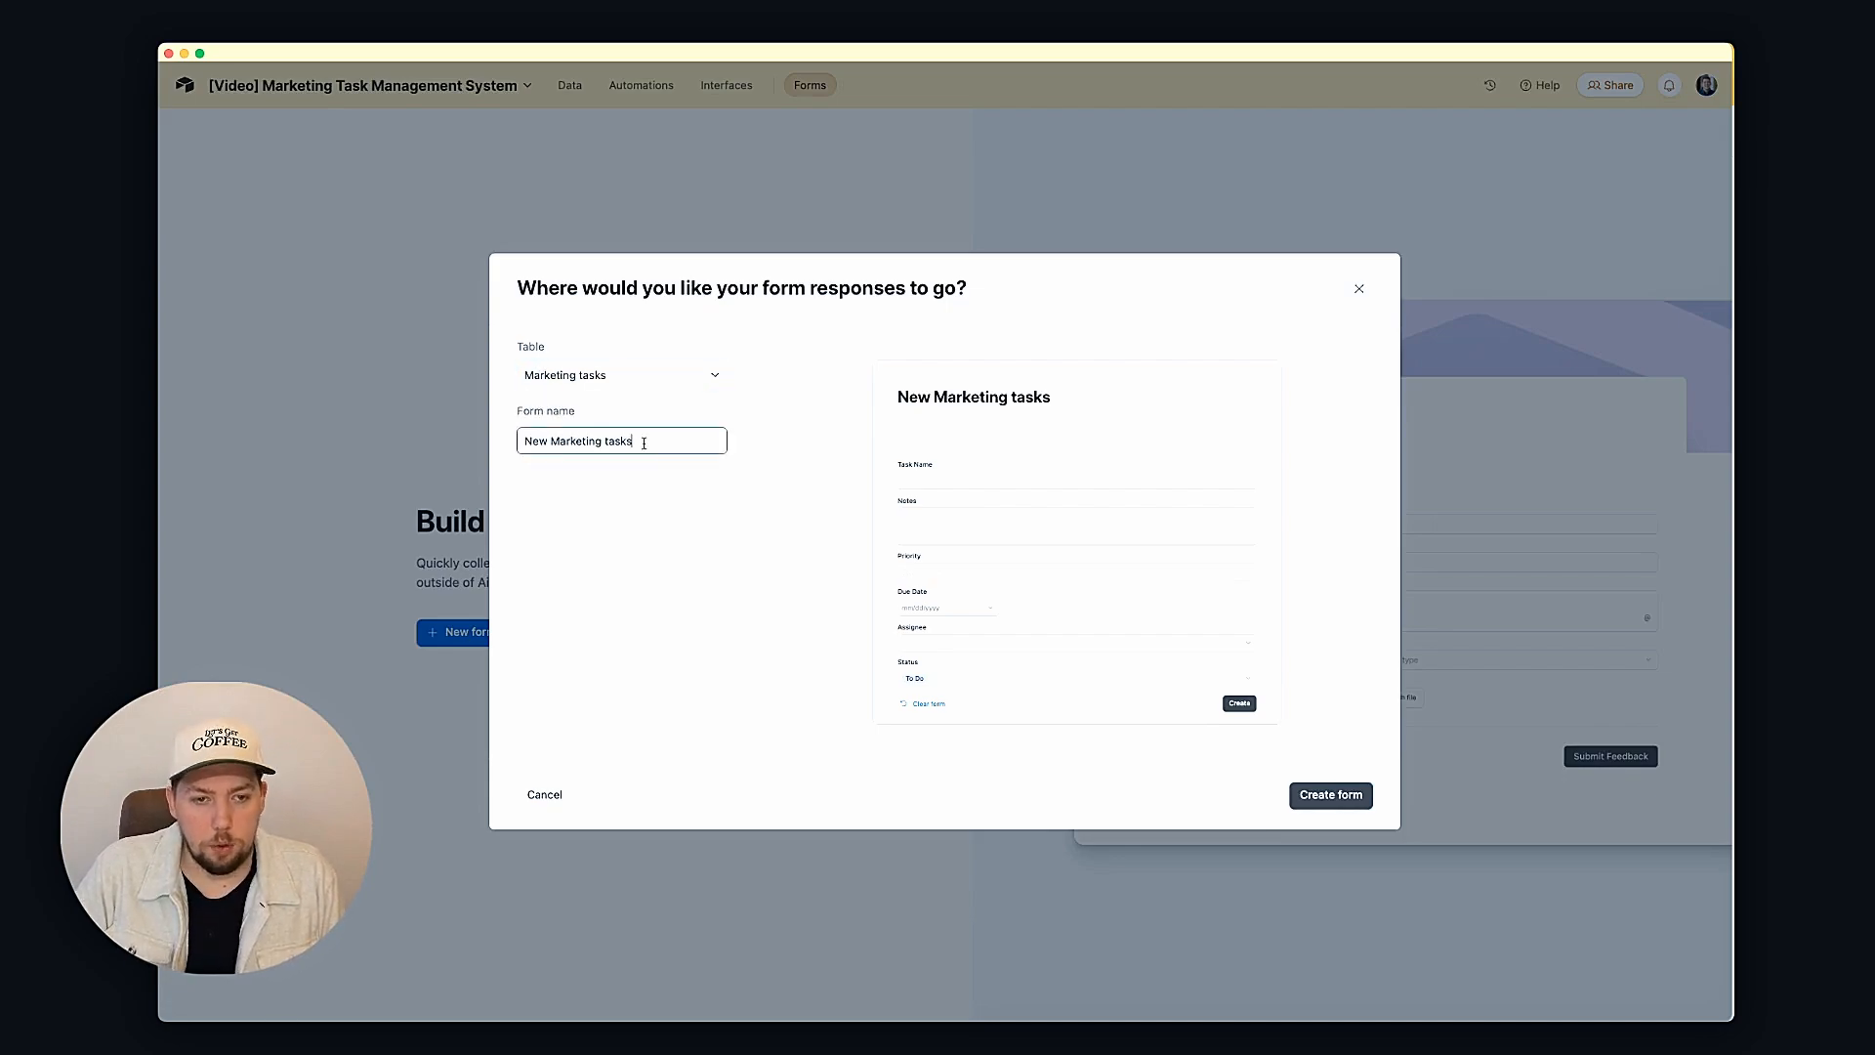
pyautogui.press('BackSpace')
pyautogui.press('BackSpace')
pyautogui.press('BackSpace')
pyautogui.press('BackSpace')
pyautogui.press('BackSpace')
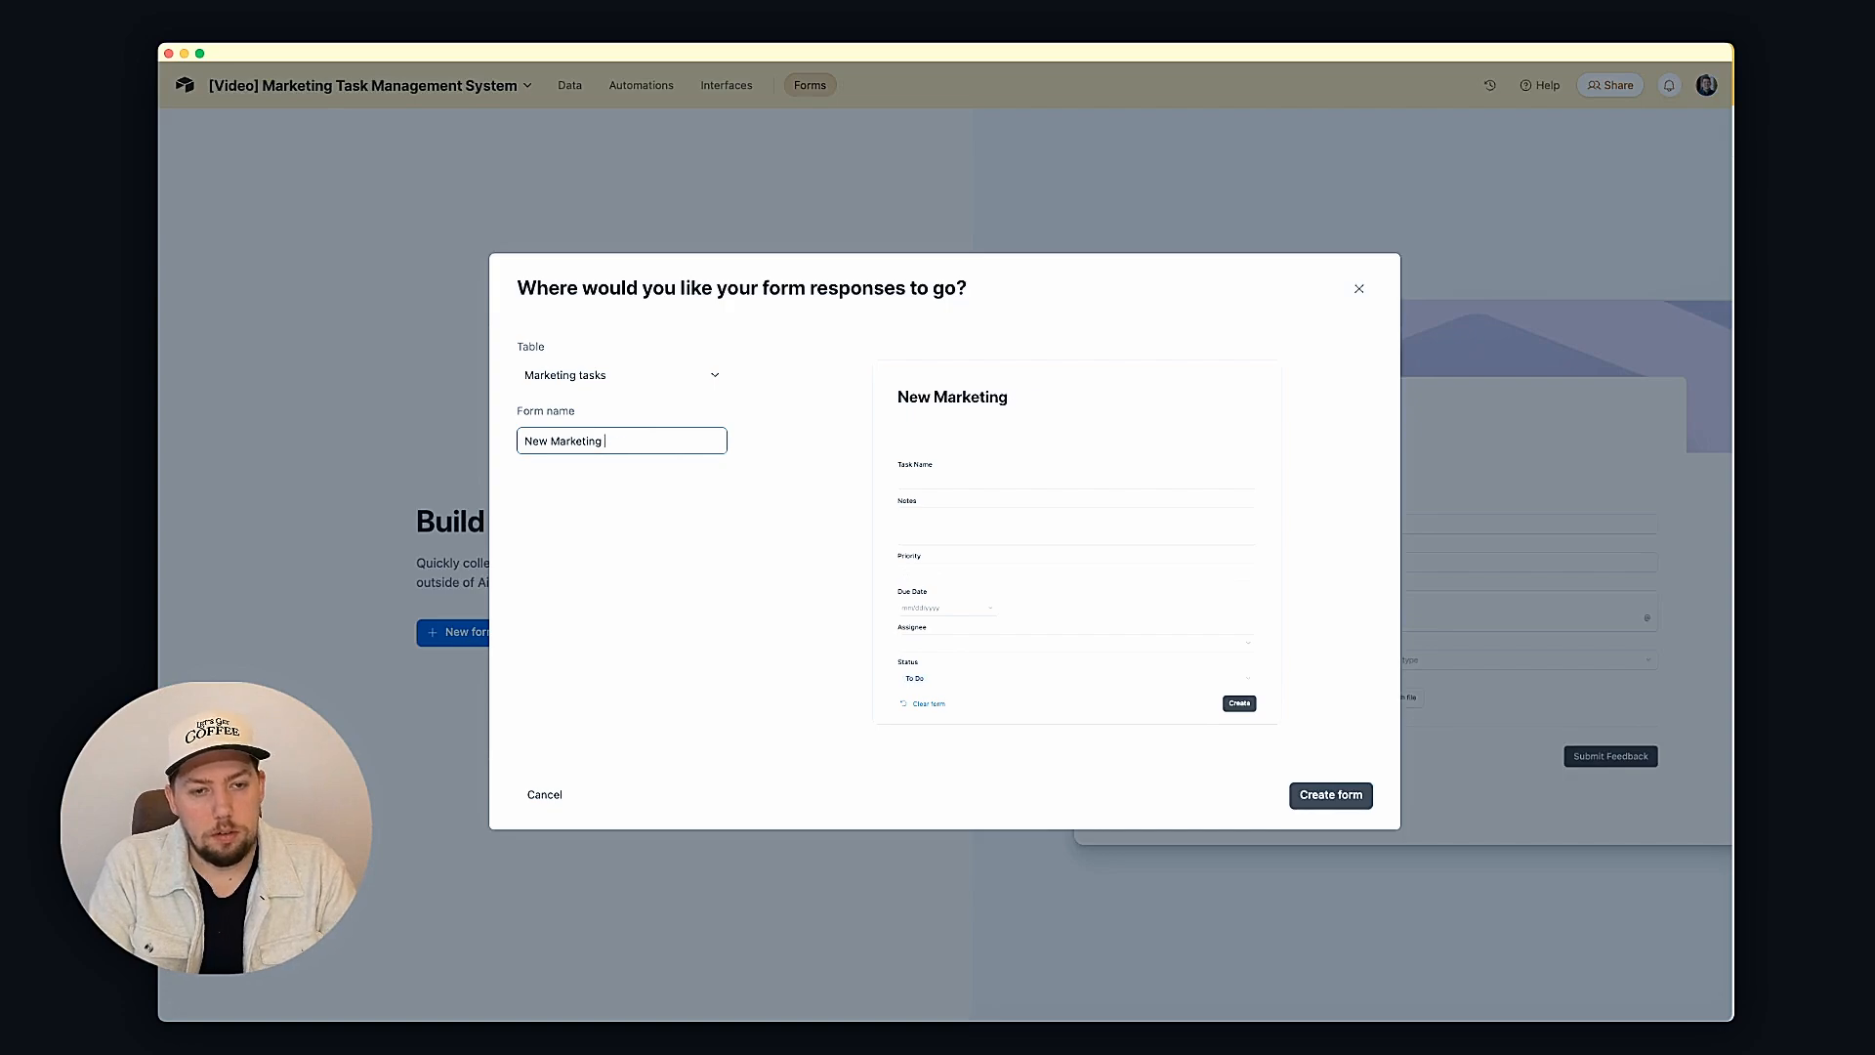
pyautogui.write('Task')
pyautogui.press('super+a')
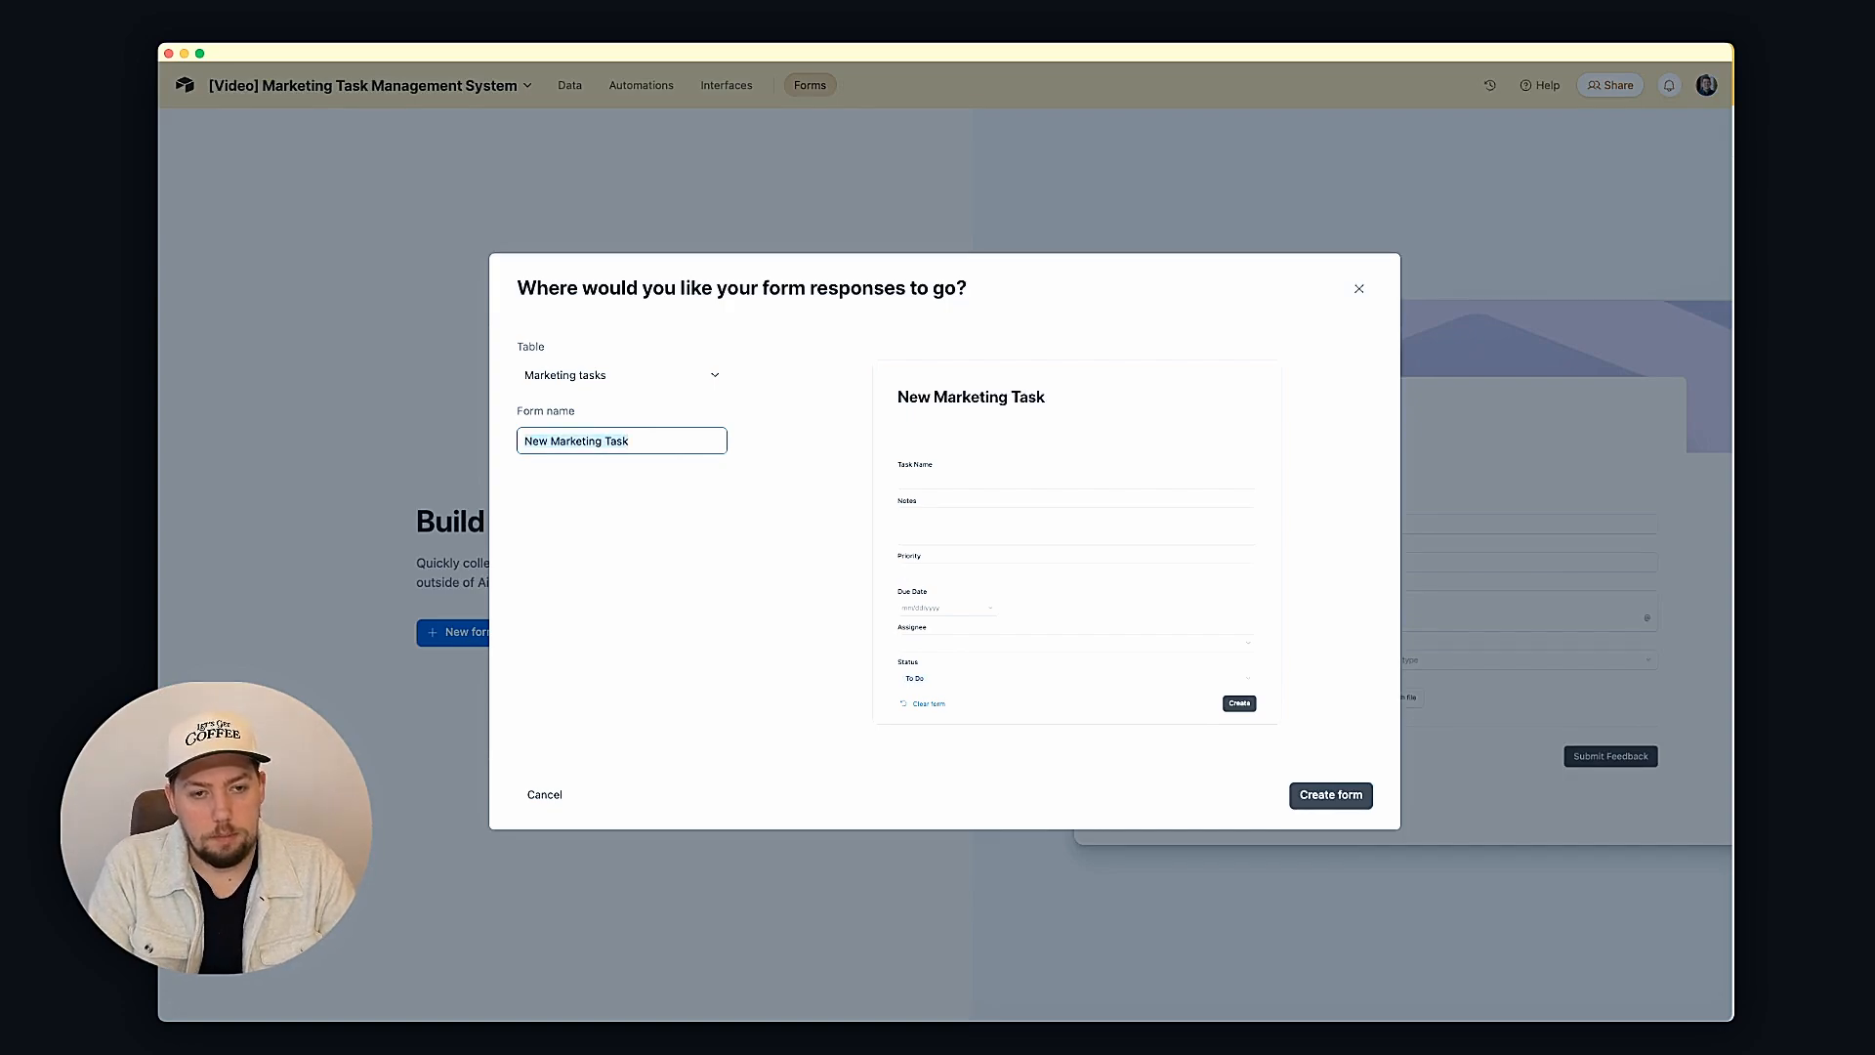
pyautogui.press('Return')
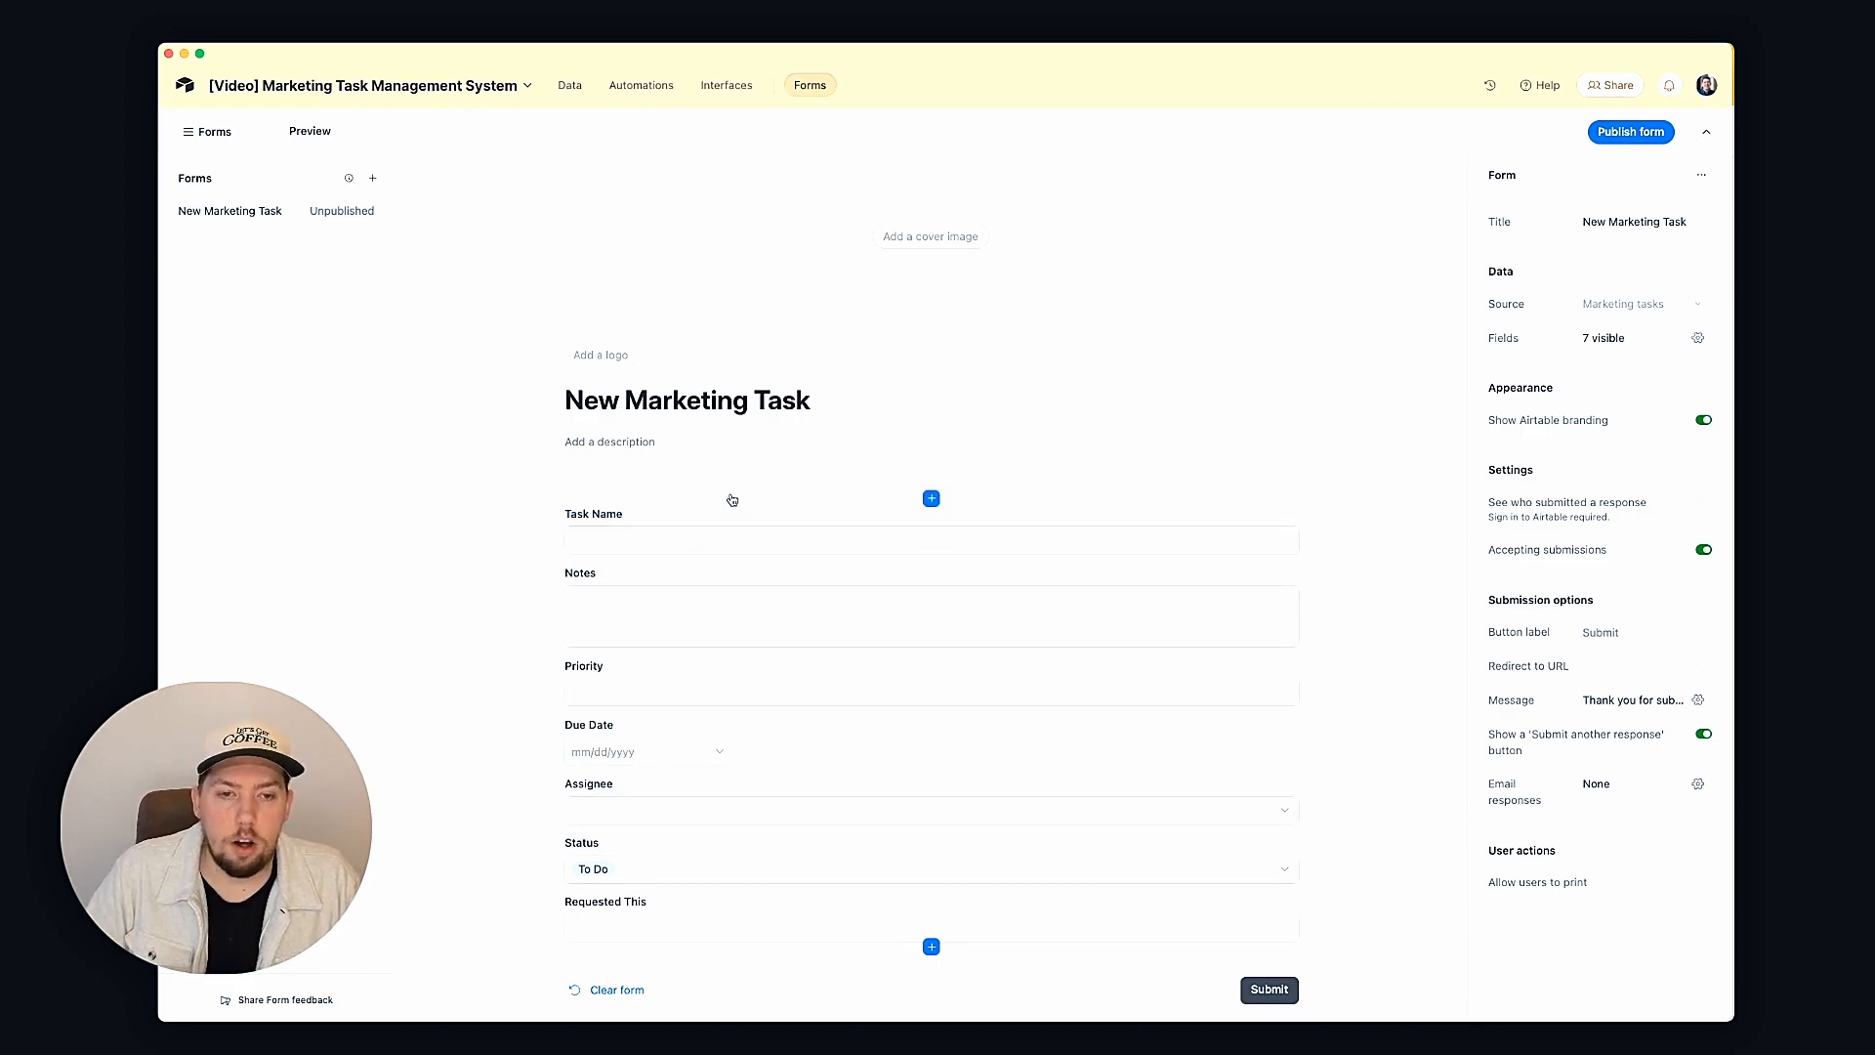
# Step: Upload office.JPG as the form's cover image
pyautogui.scroll(-2, 731, 500)
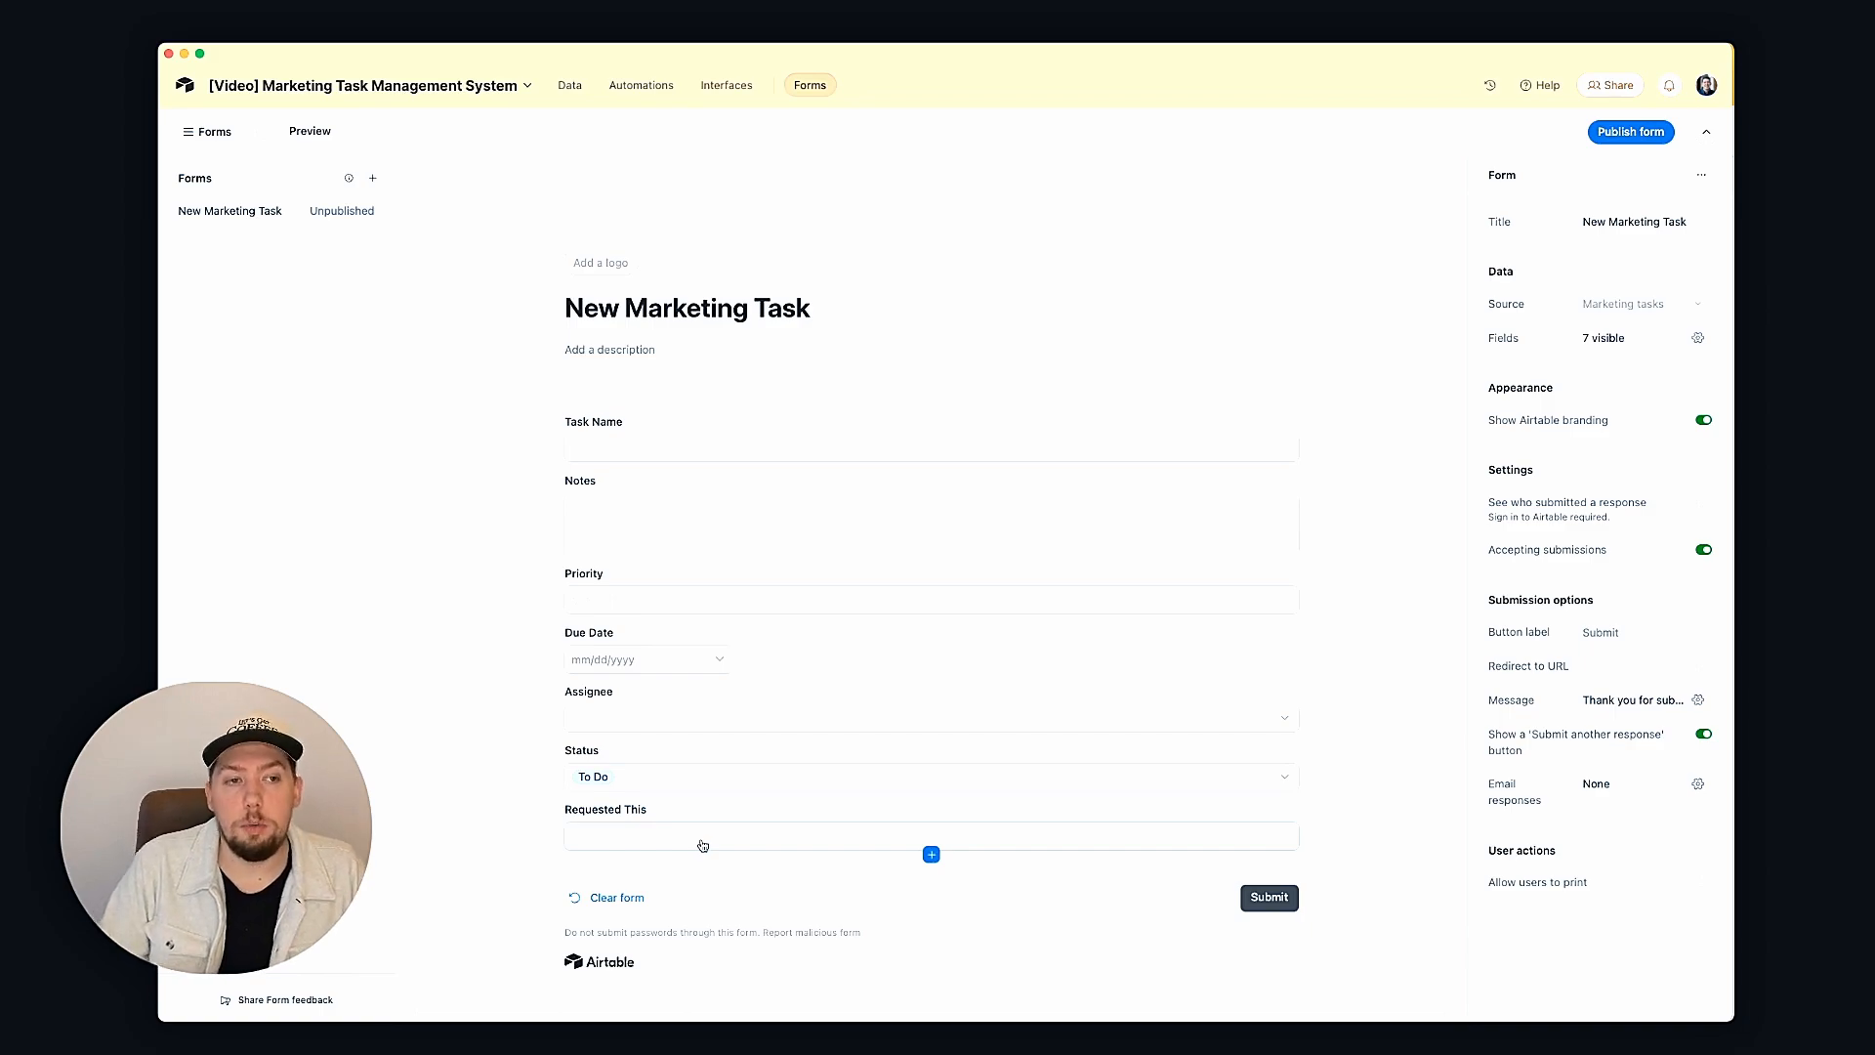
pyautogui.scroll(2, 809, 411)
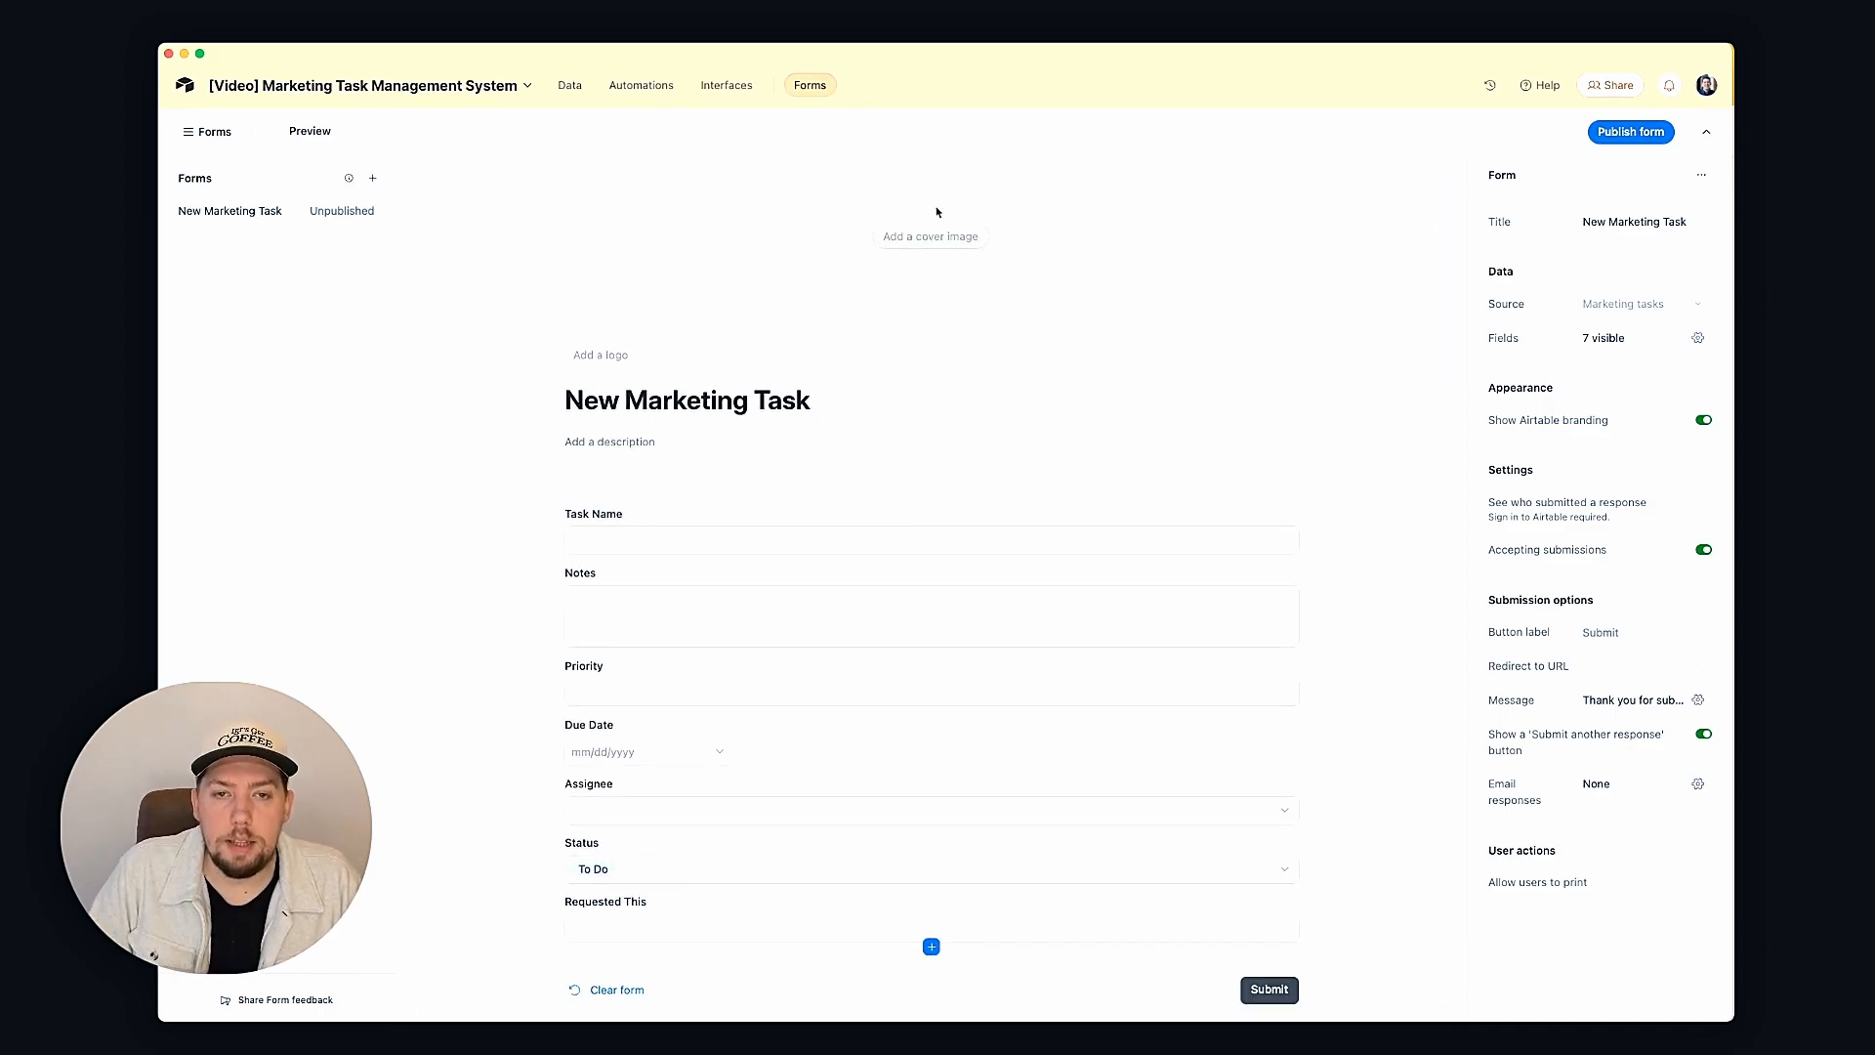
pyautogui.click(934, 237)
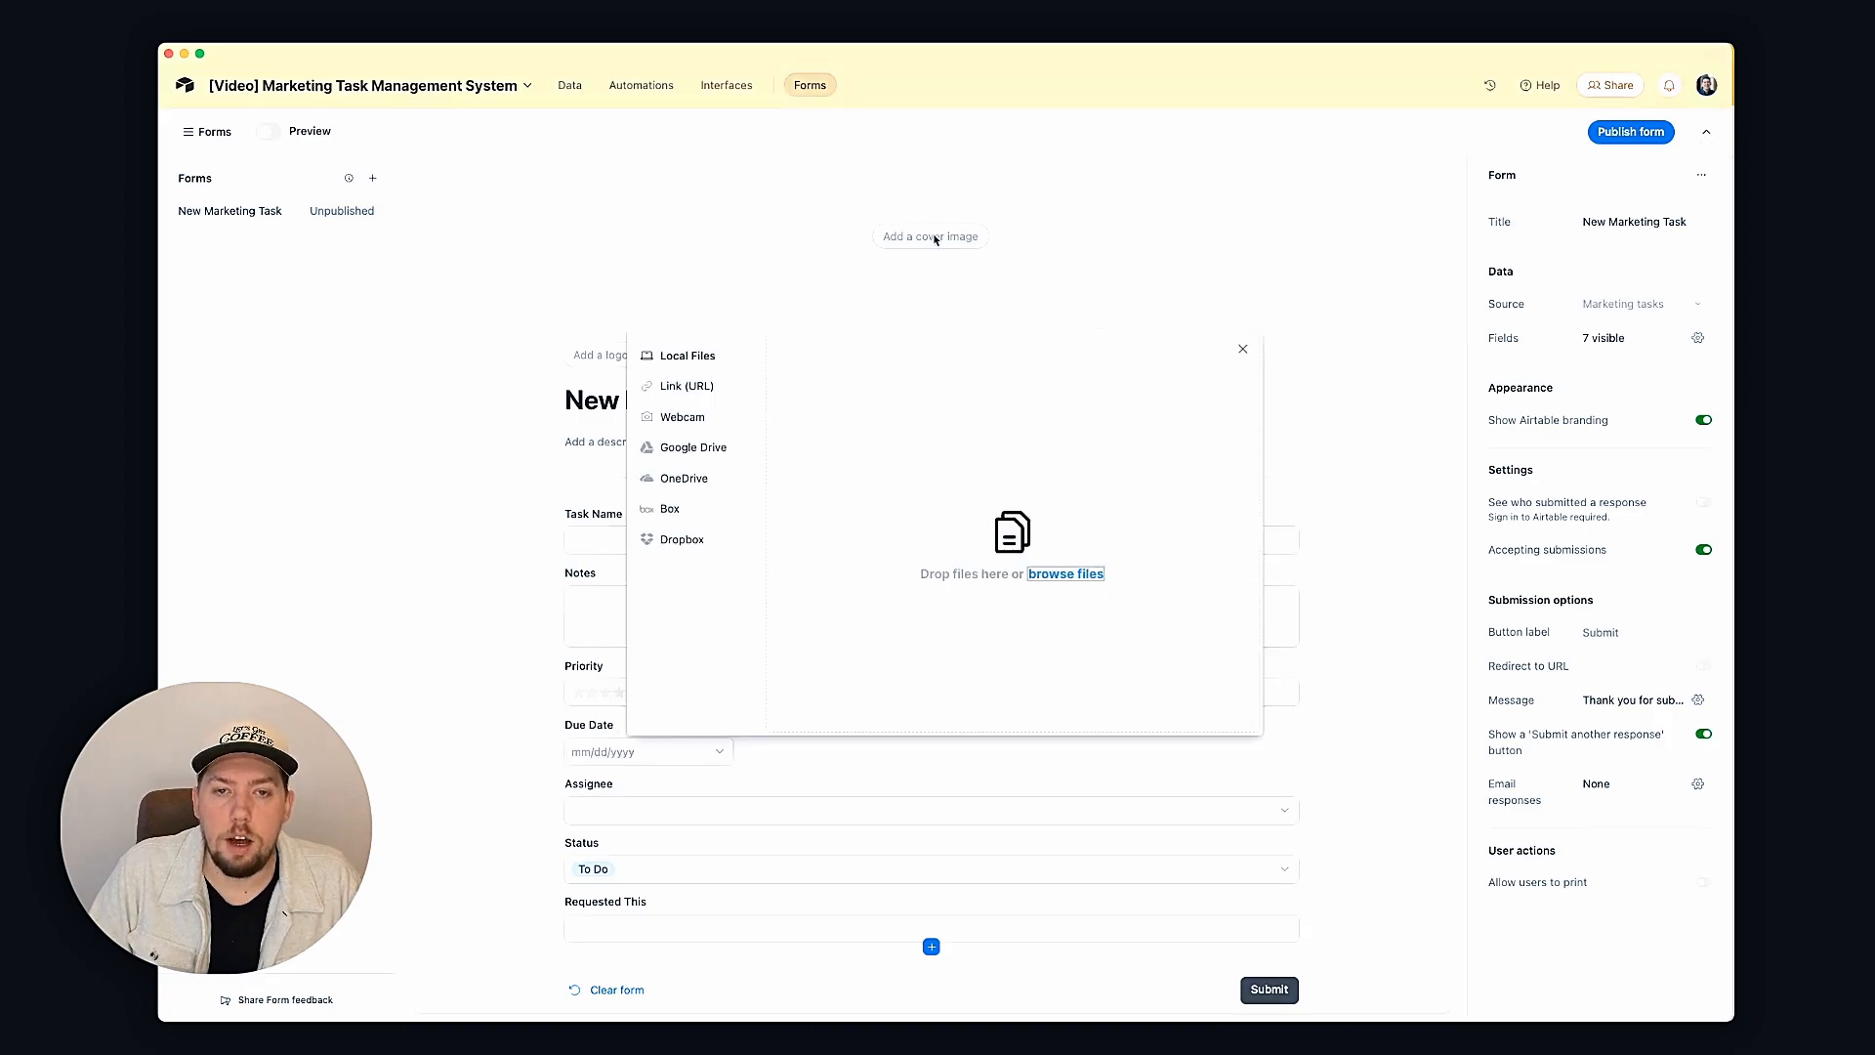
pyautogui.click(1050, 576)
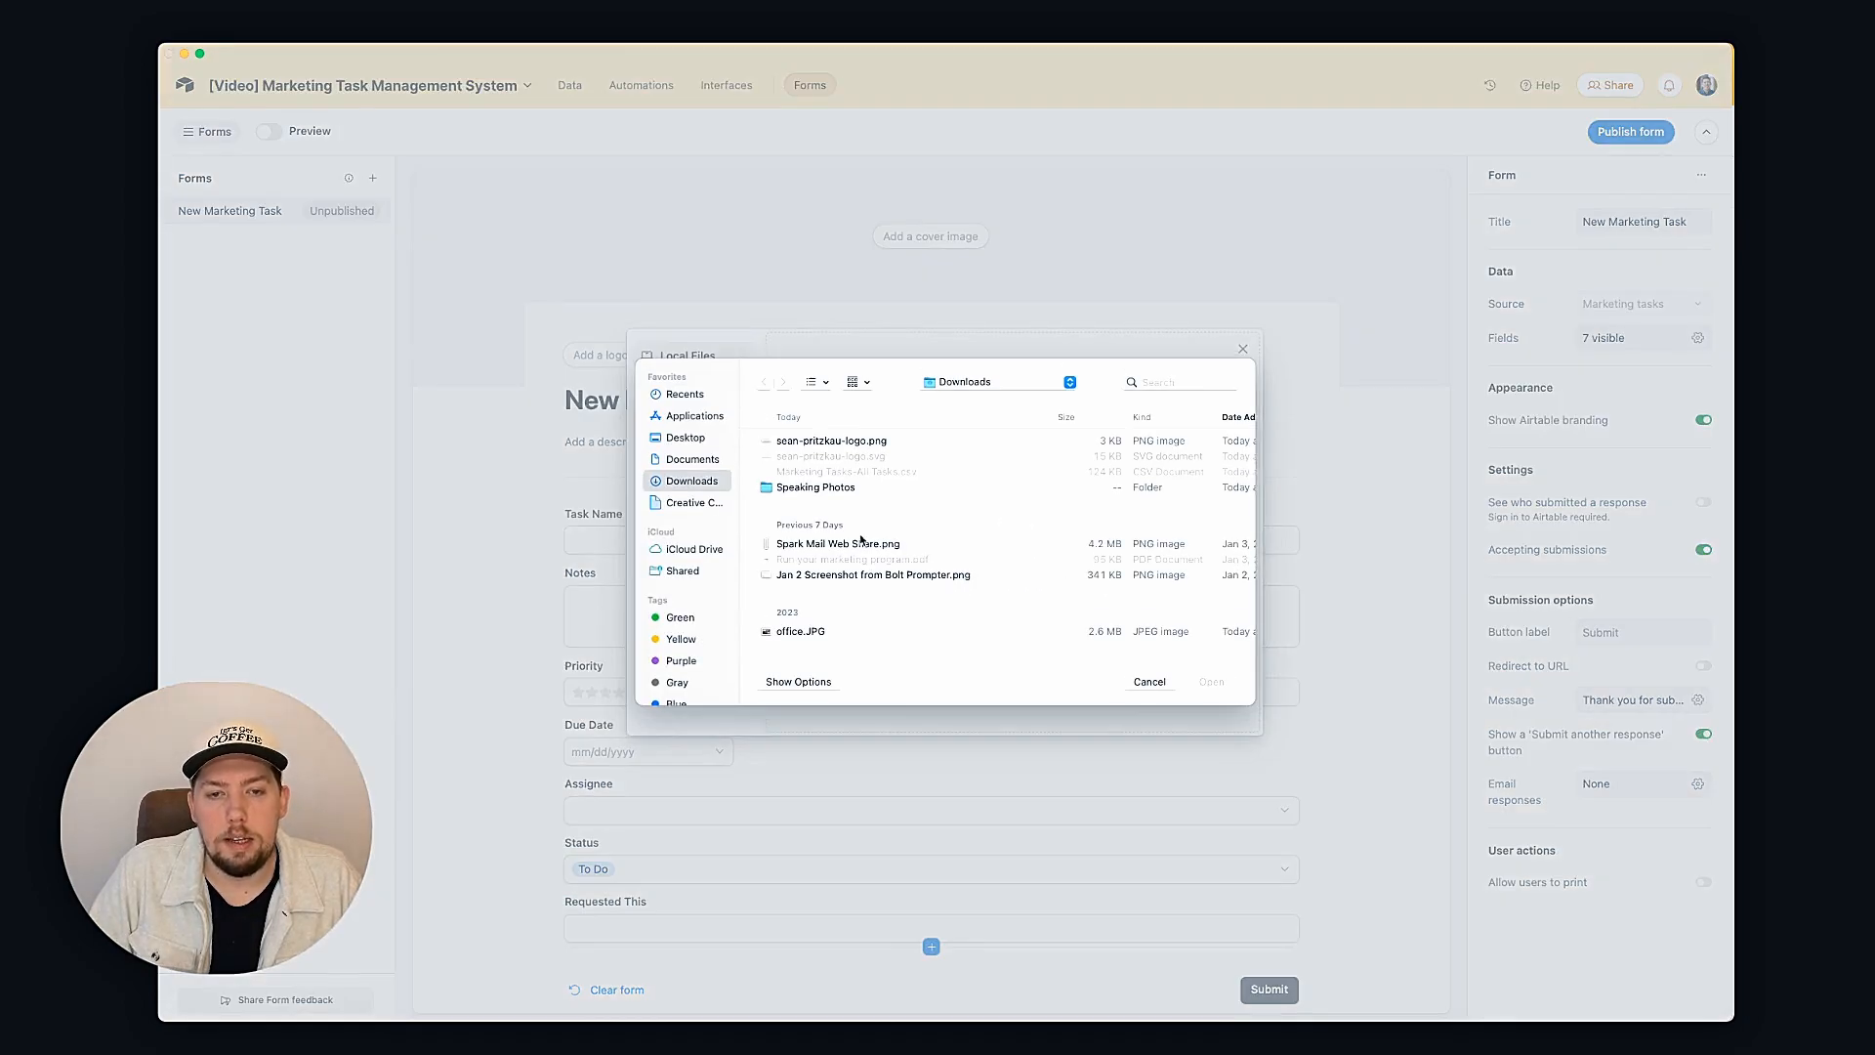
pyautogui.doubleClick(783, 632)
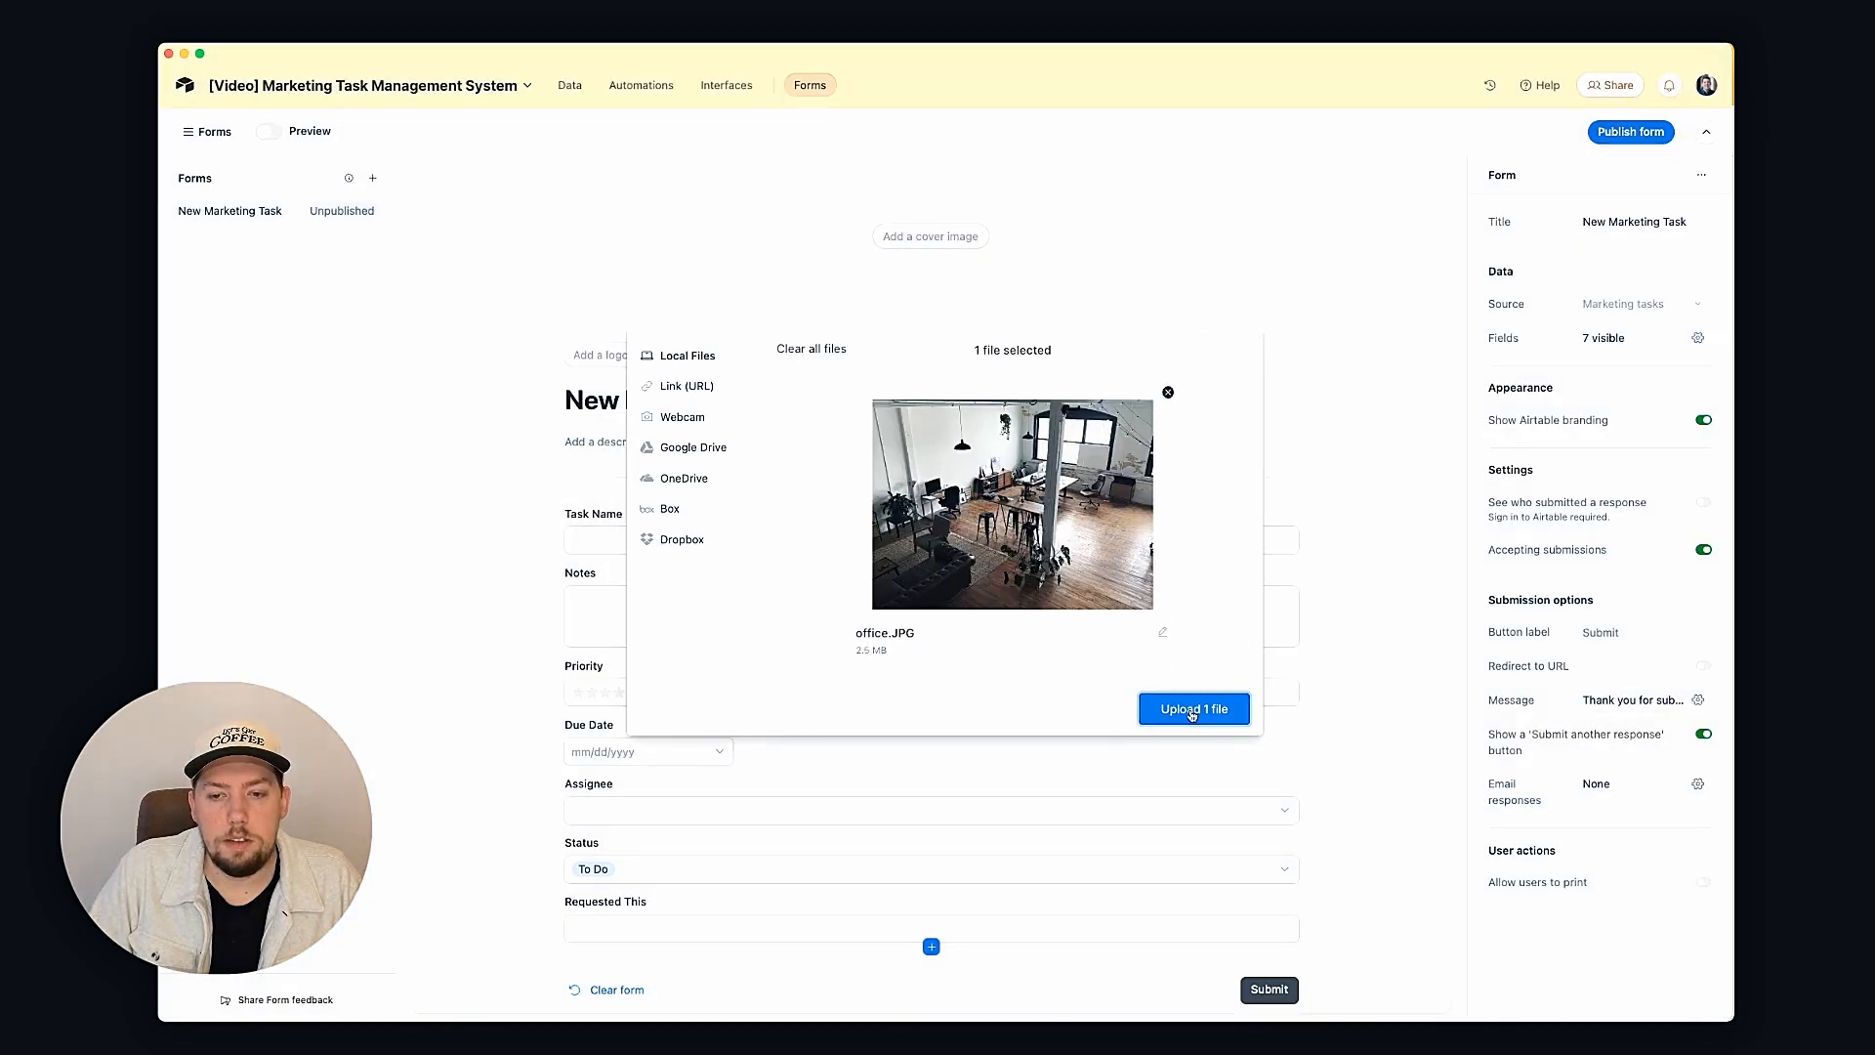
pyautogui.click(1191, 715)
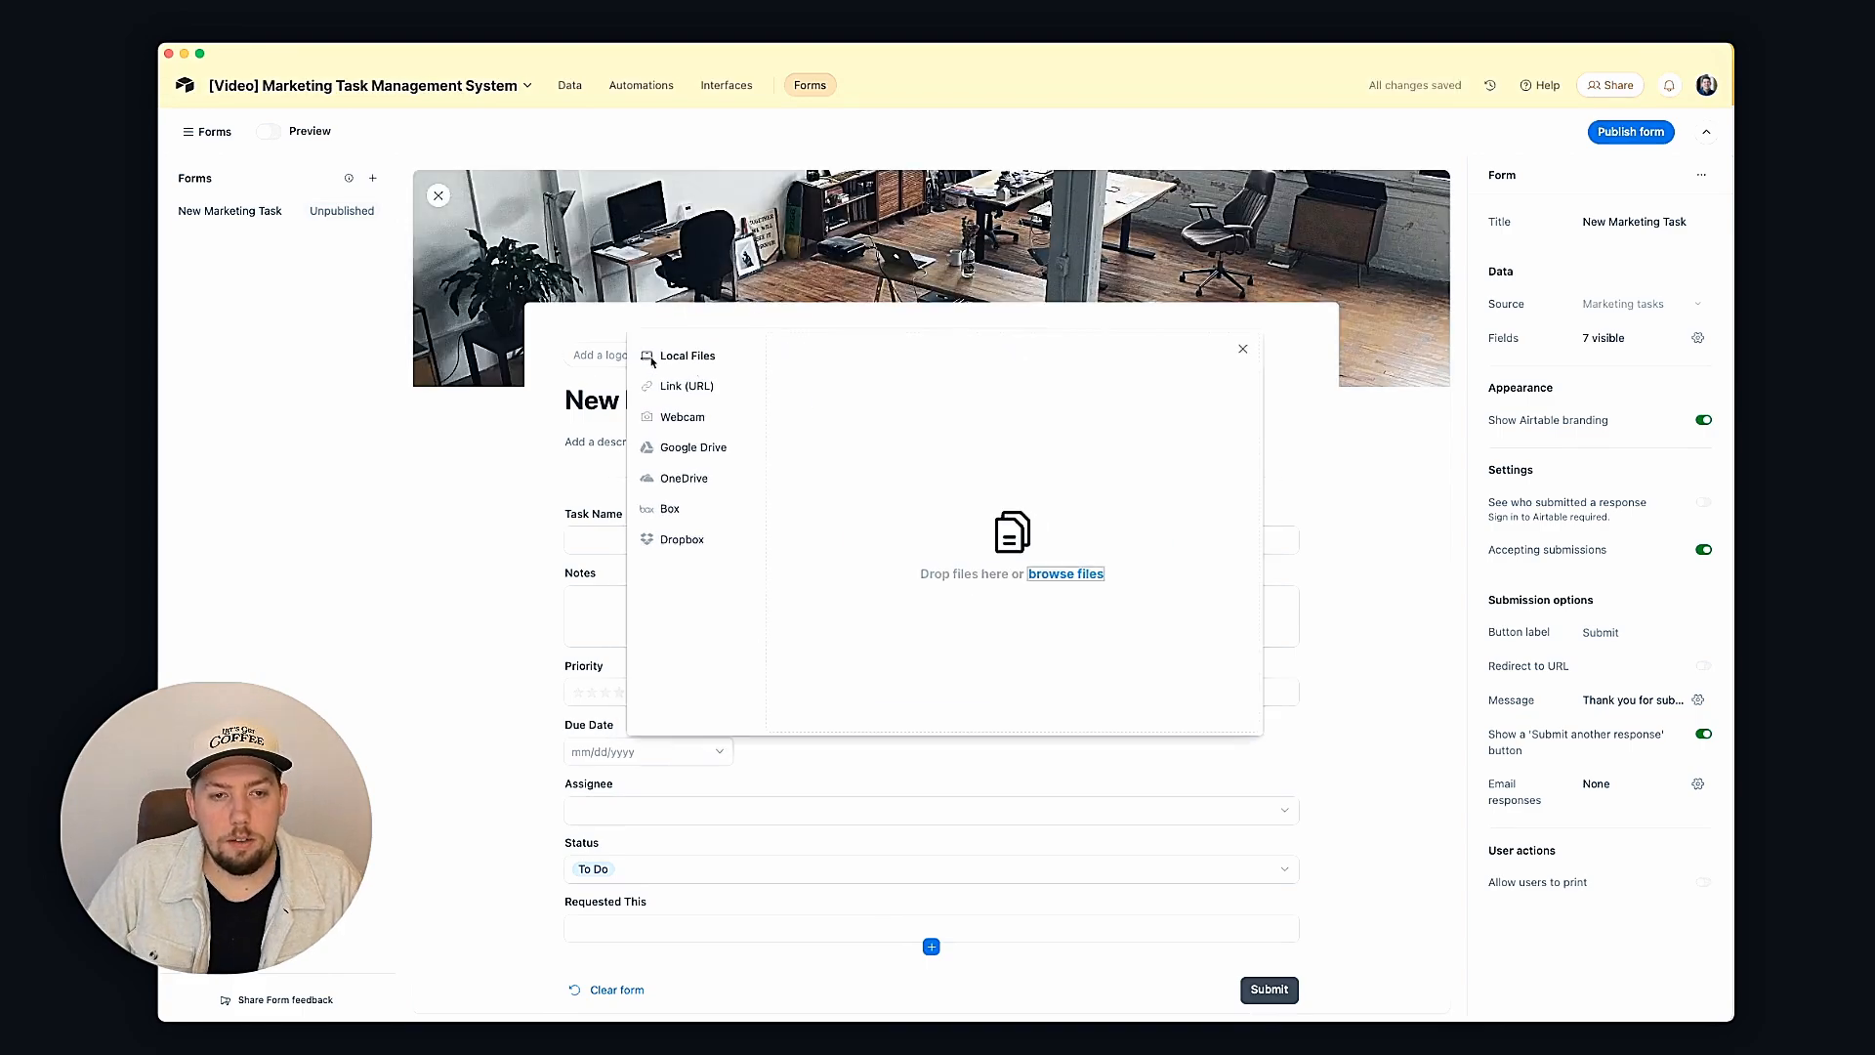
# Step: Upload the logo PNG so it appears above the form title
pyautogui.click(1060, 574)
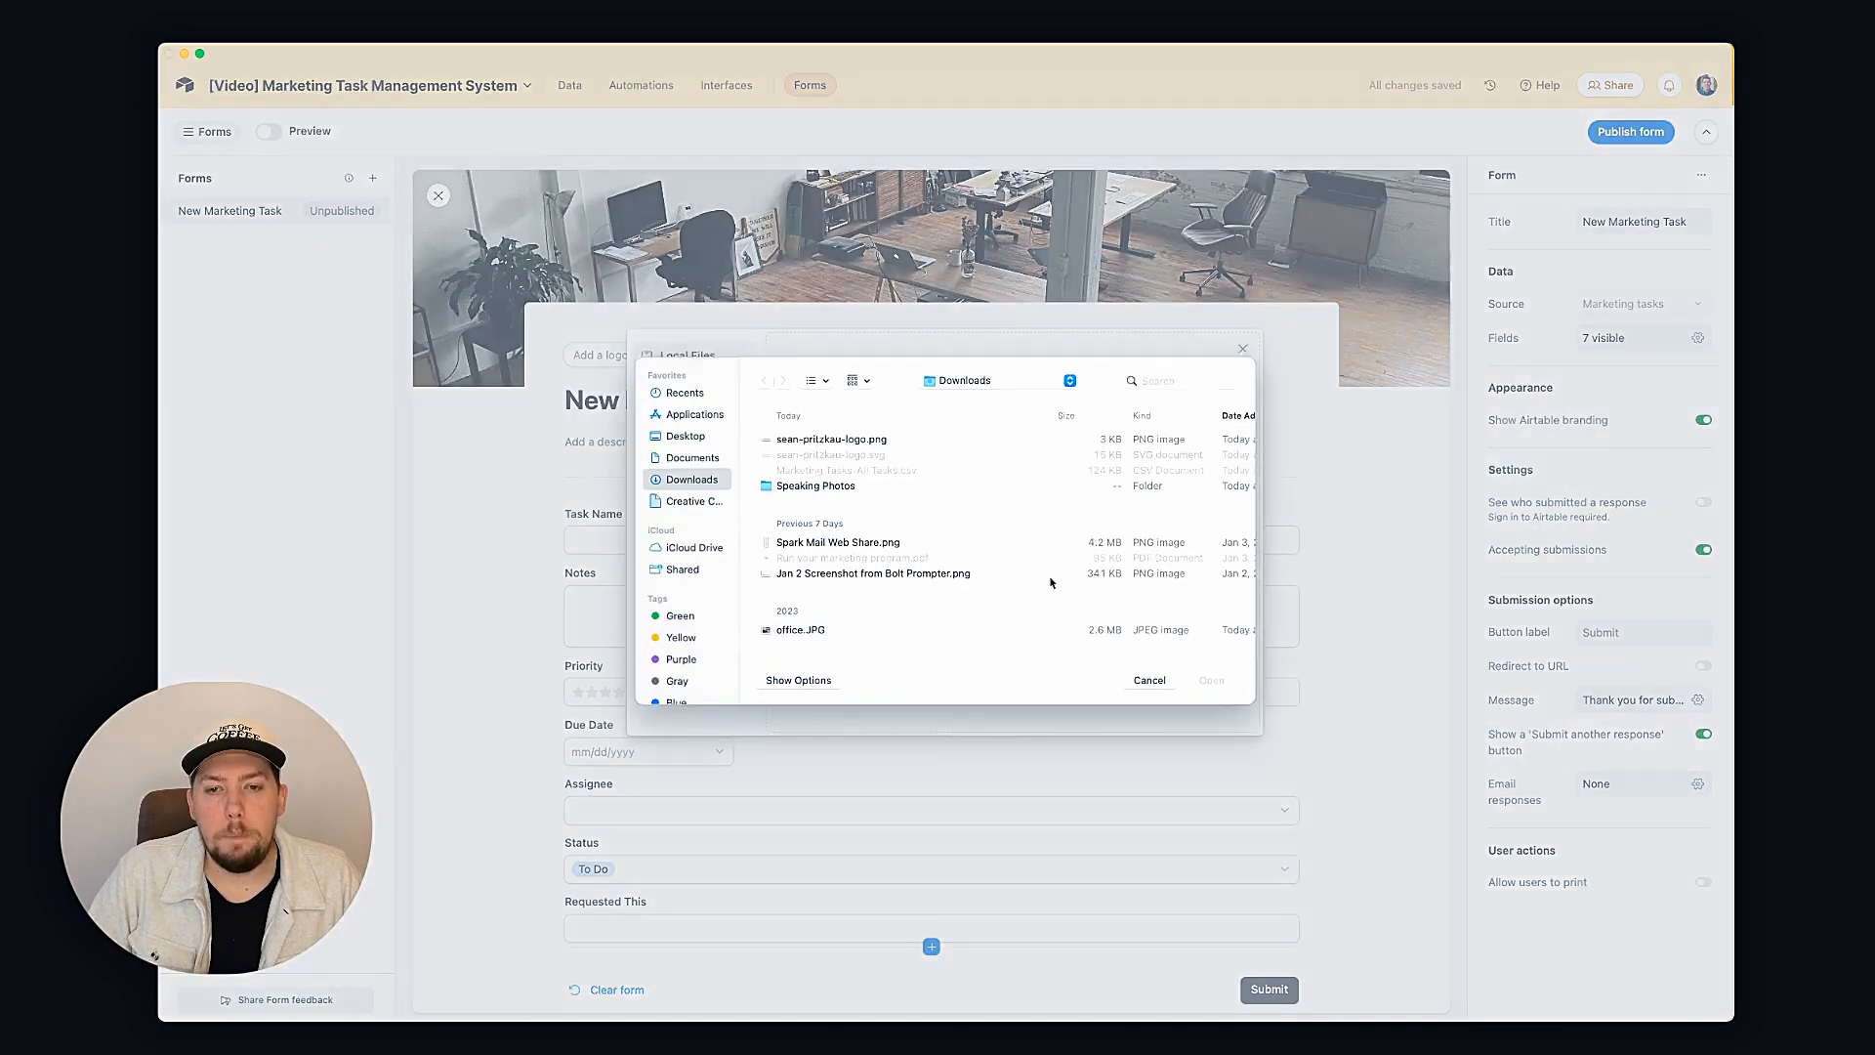
pyautogui.doubleClick(859, 441)
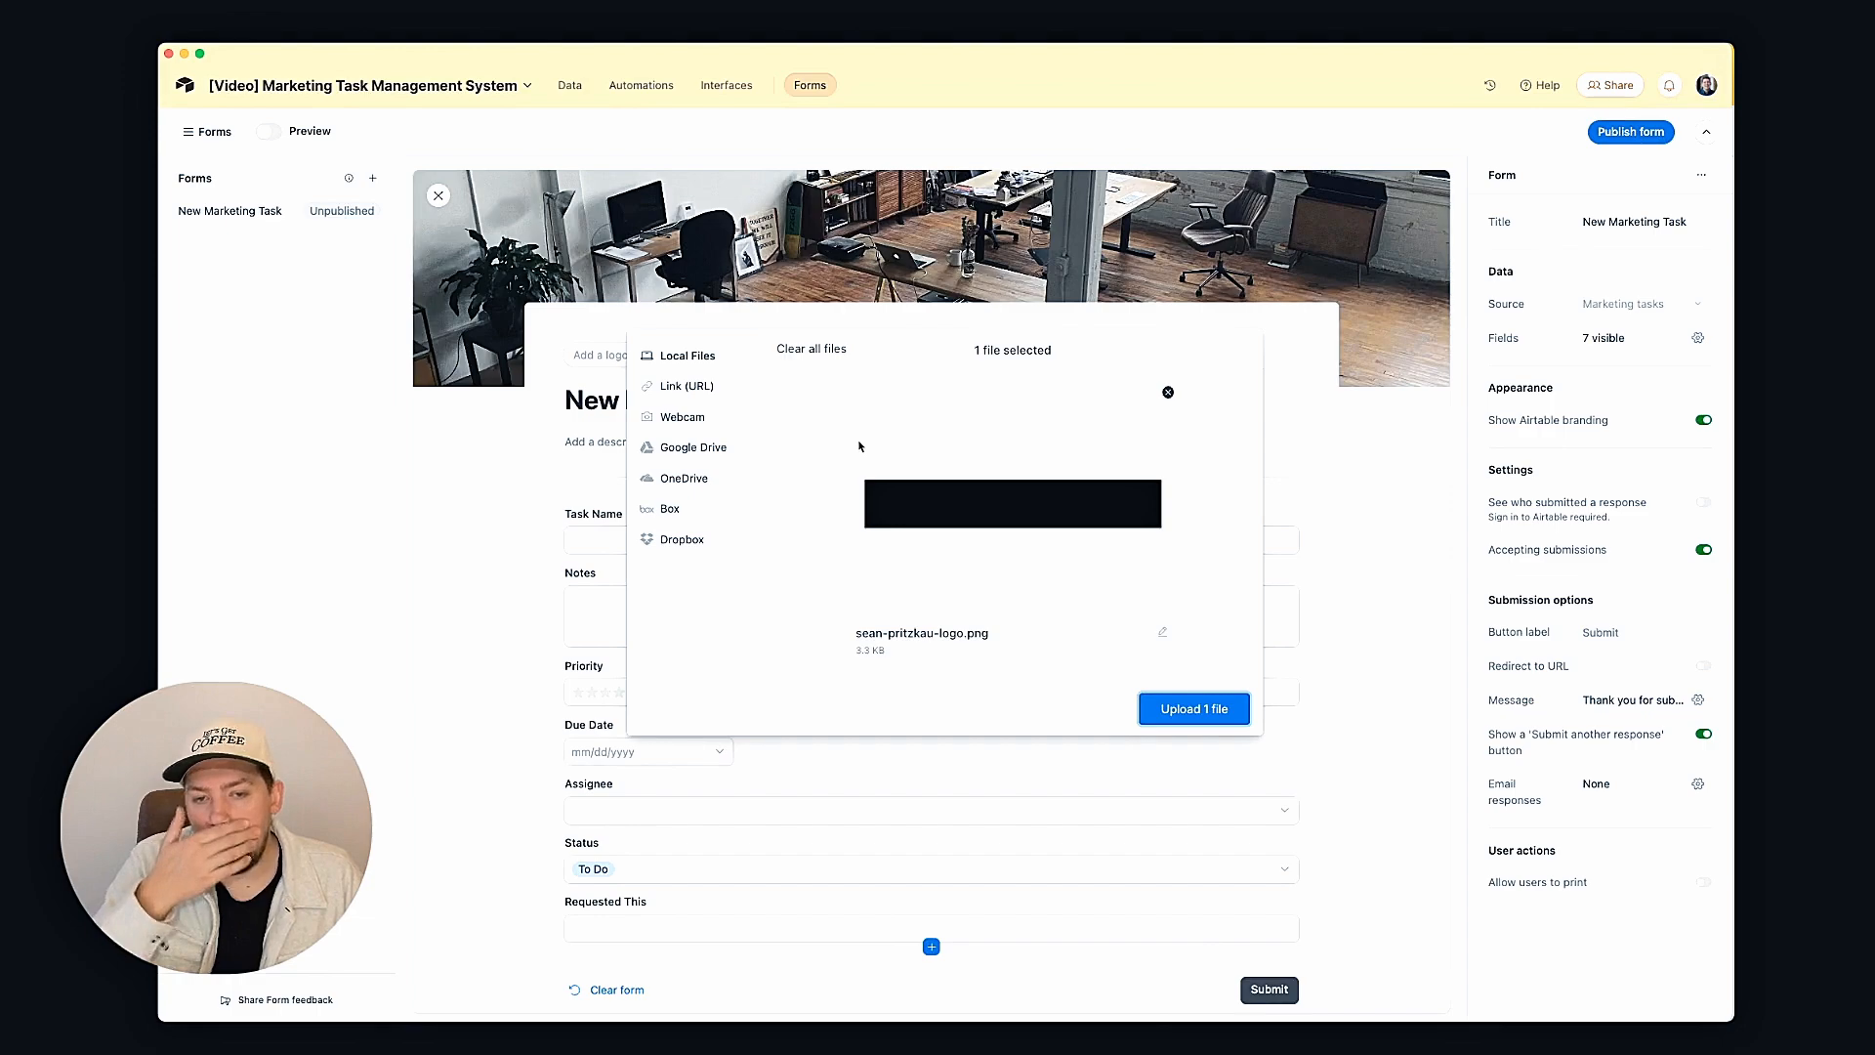
pyautogui.click(1234, 708)
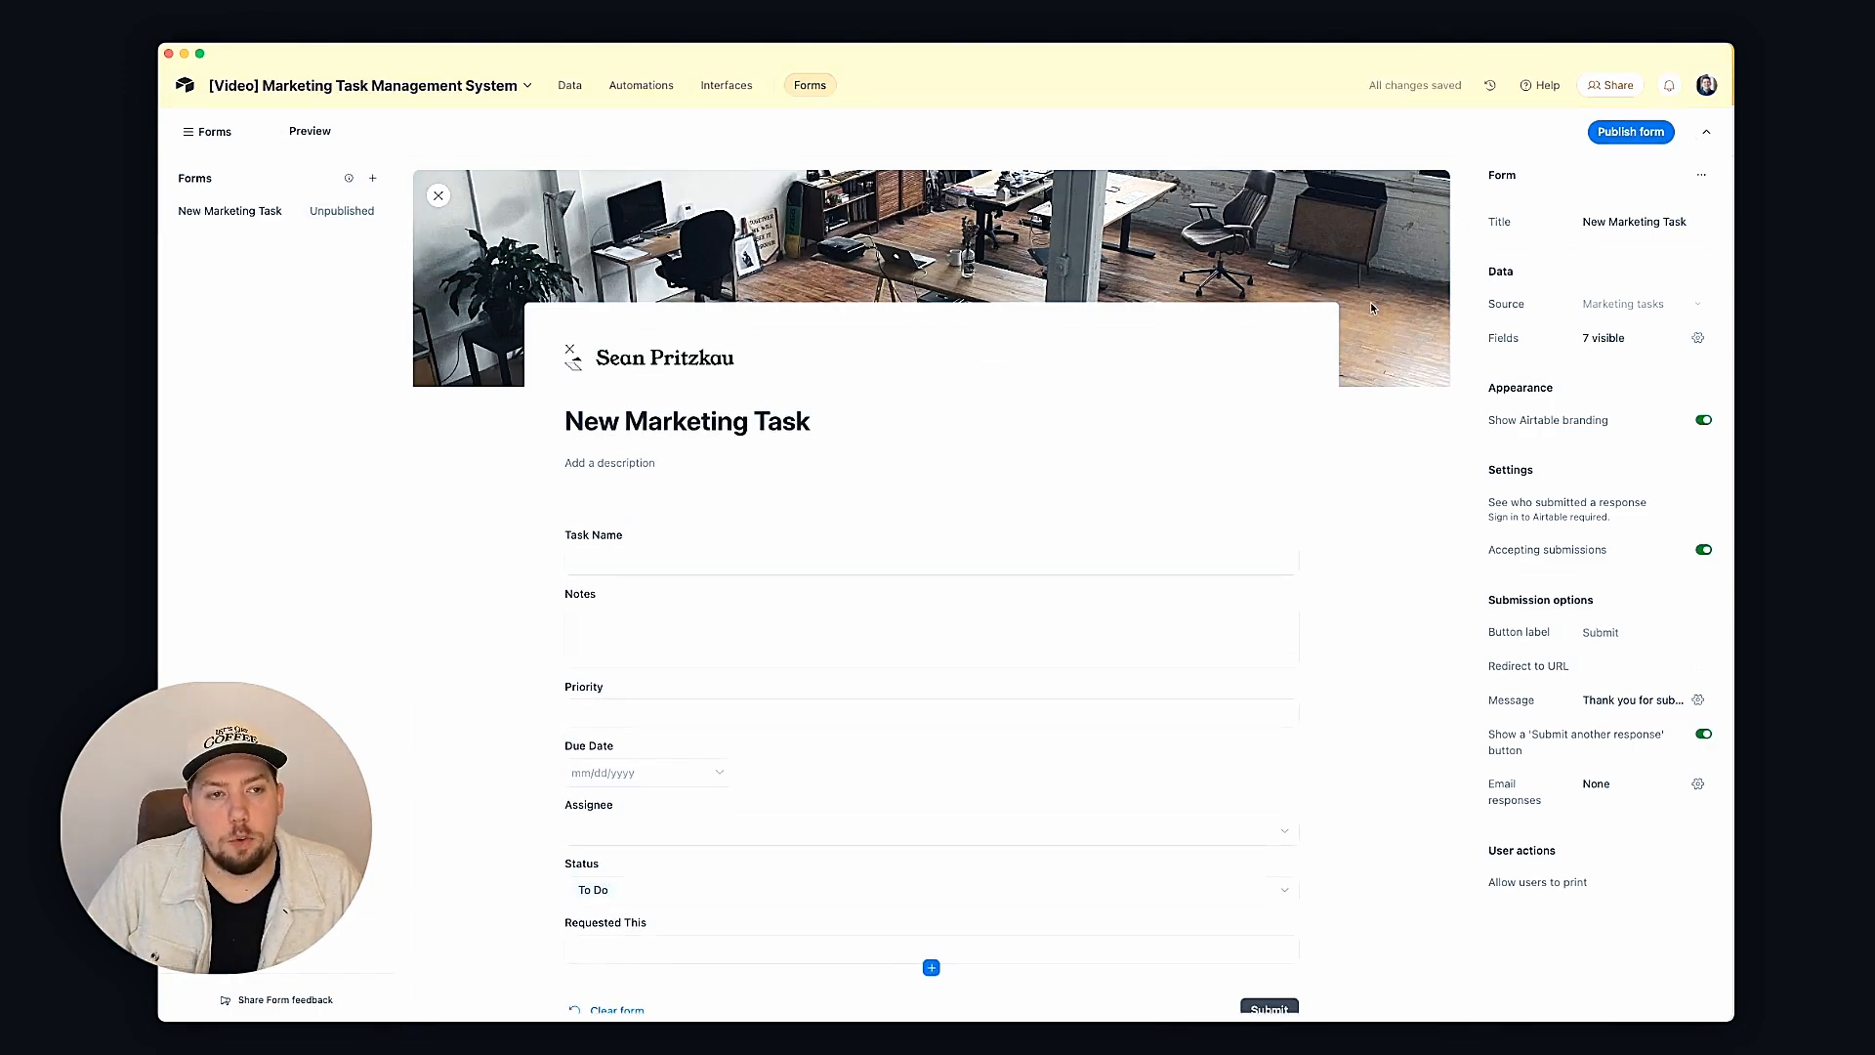
pyautogui.scroll(-2, 649, 576)
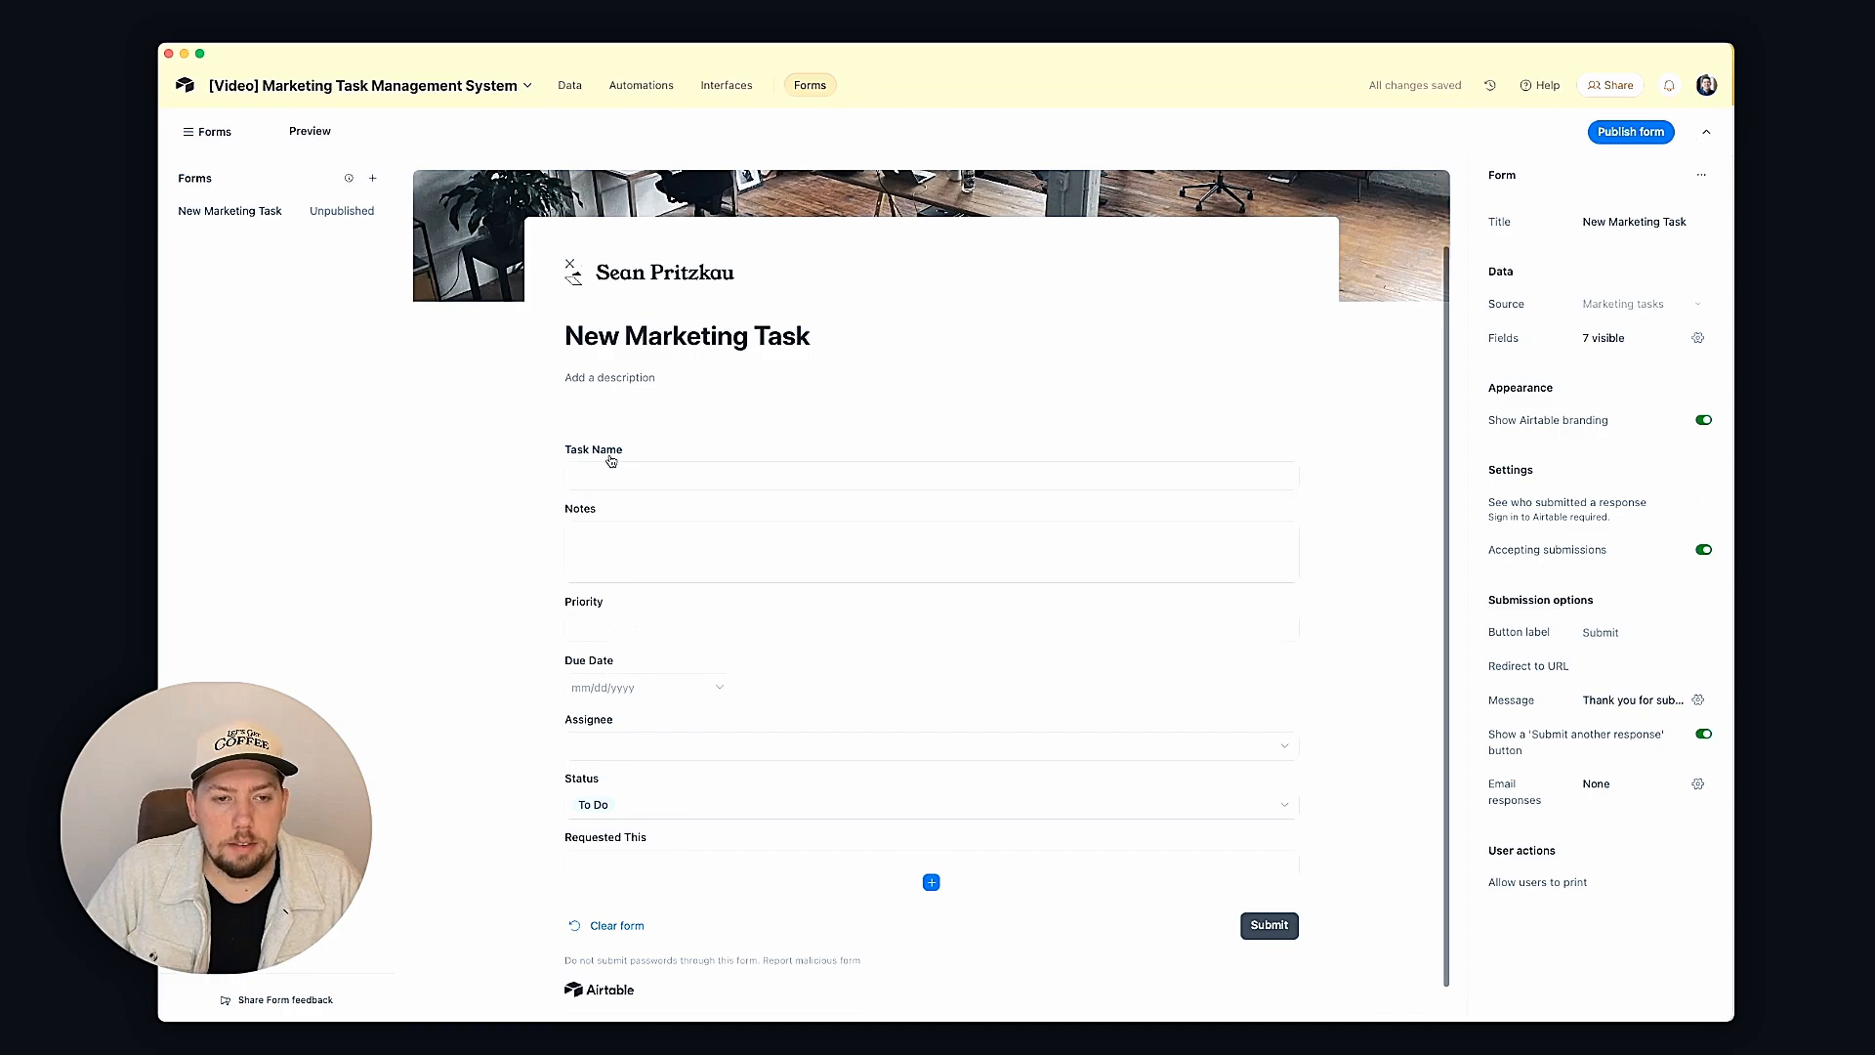
# Step: Turn on Notes helper text asking submitters to be thorough and include relevant files or links
pyautogui.click(610, 516)
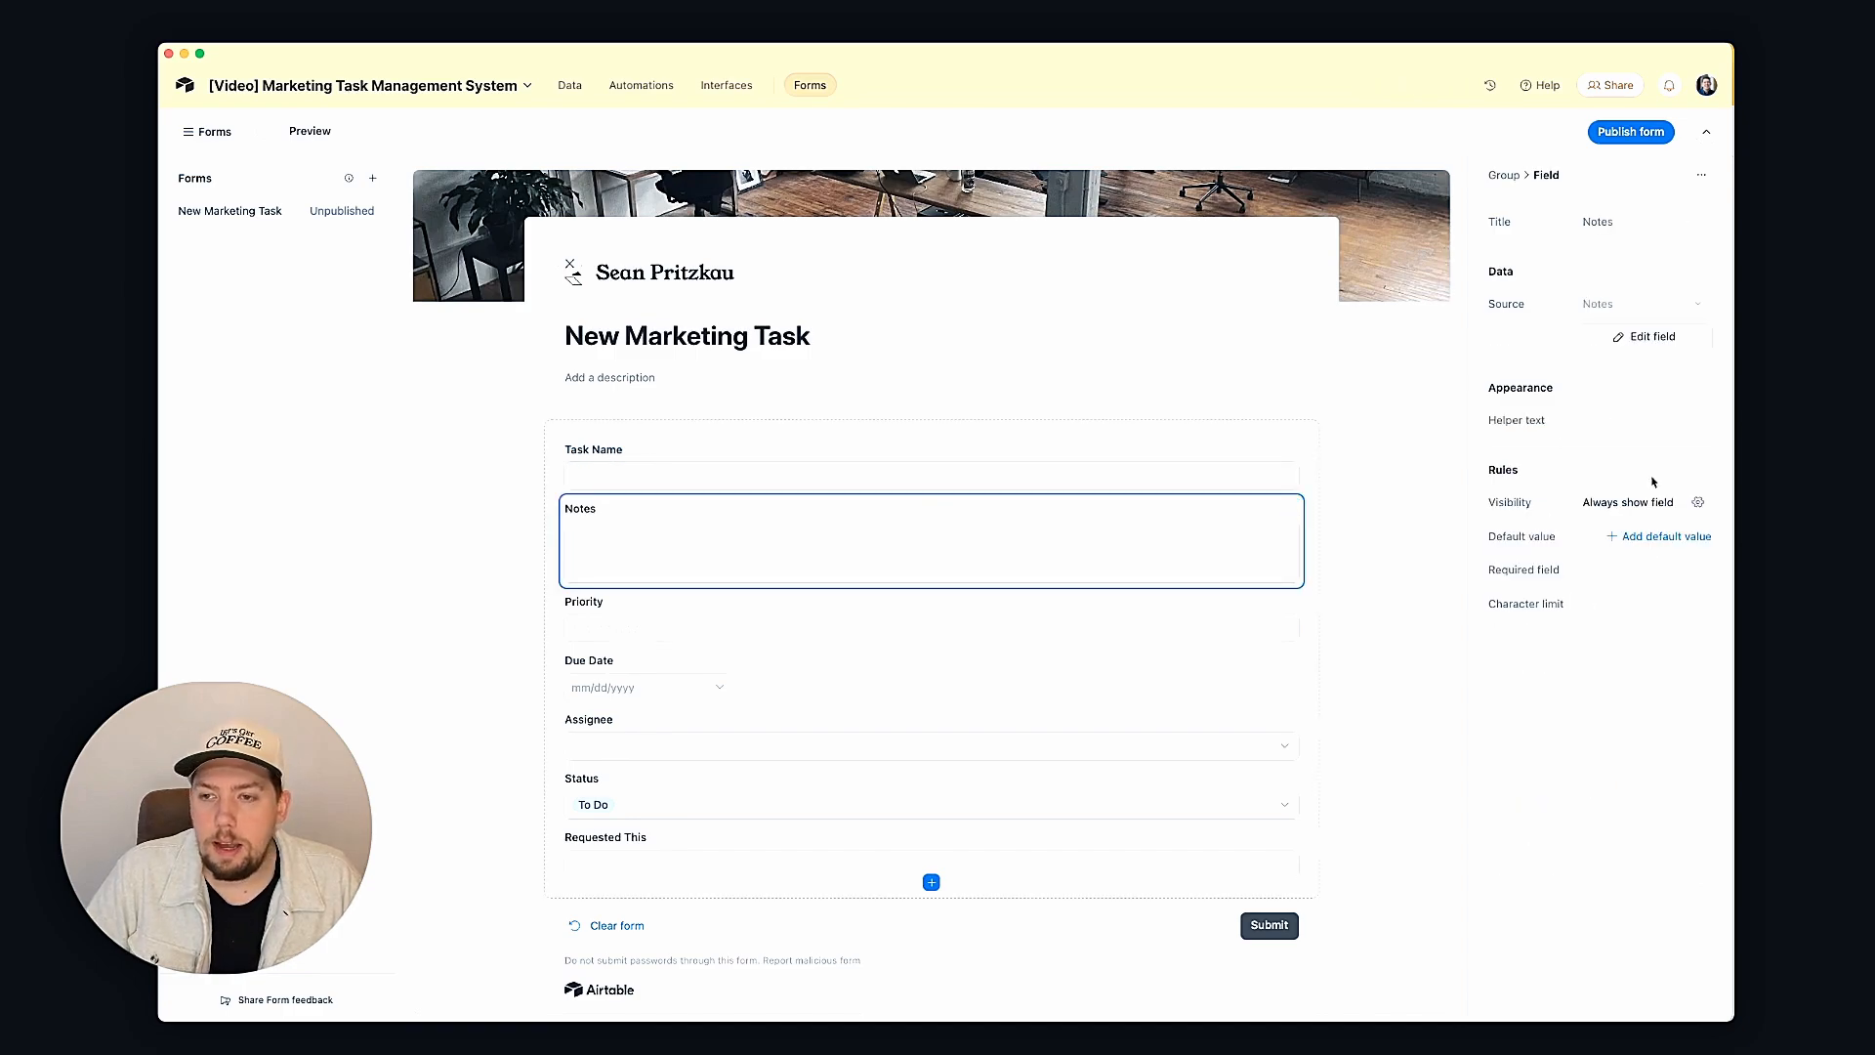
pyautogui.click(1703, 420)
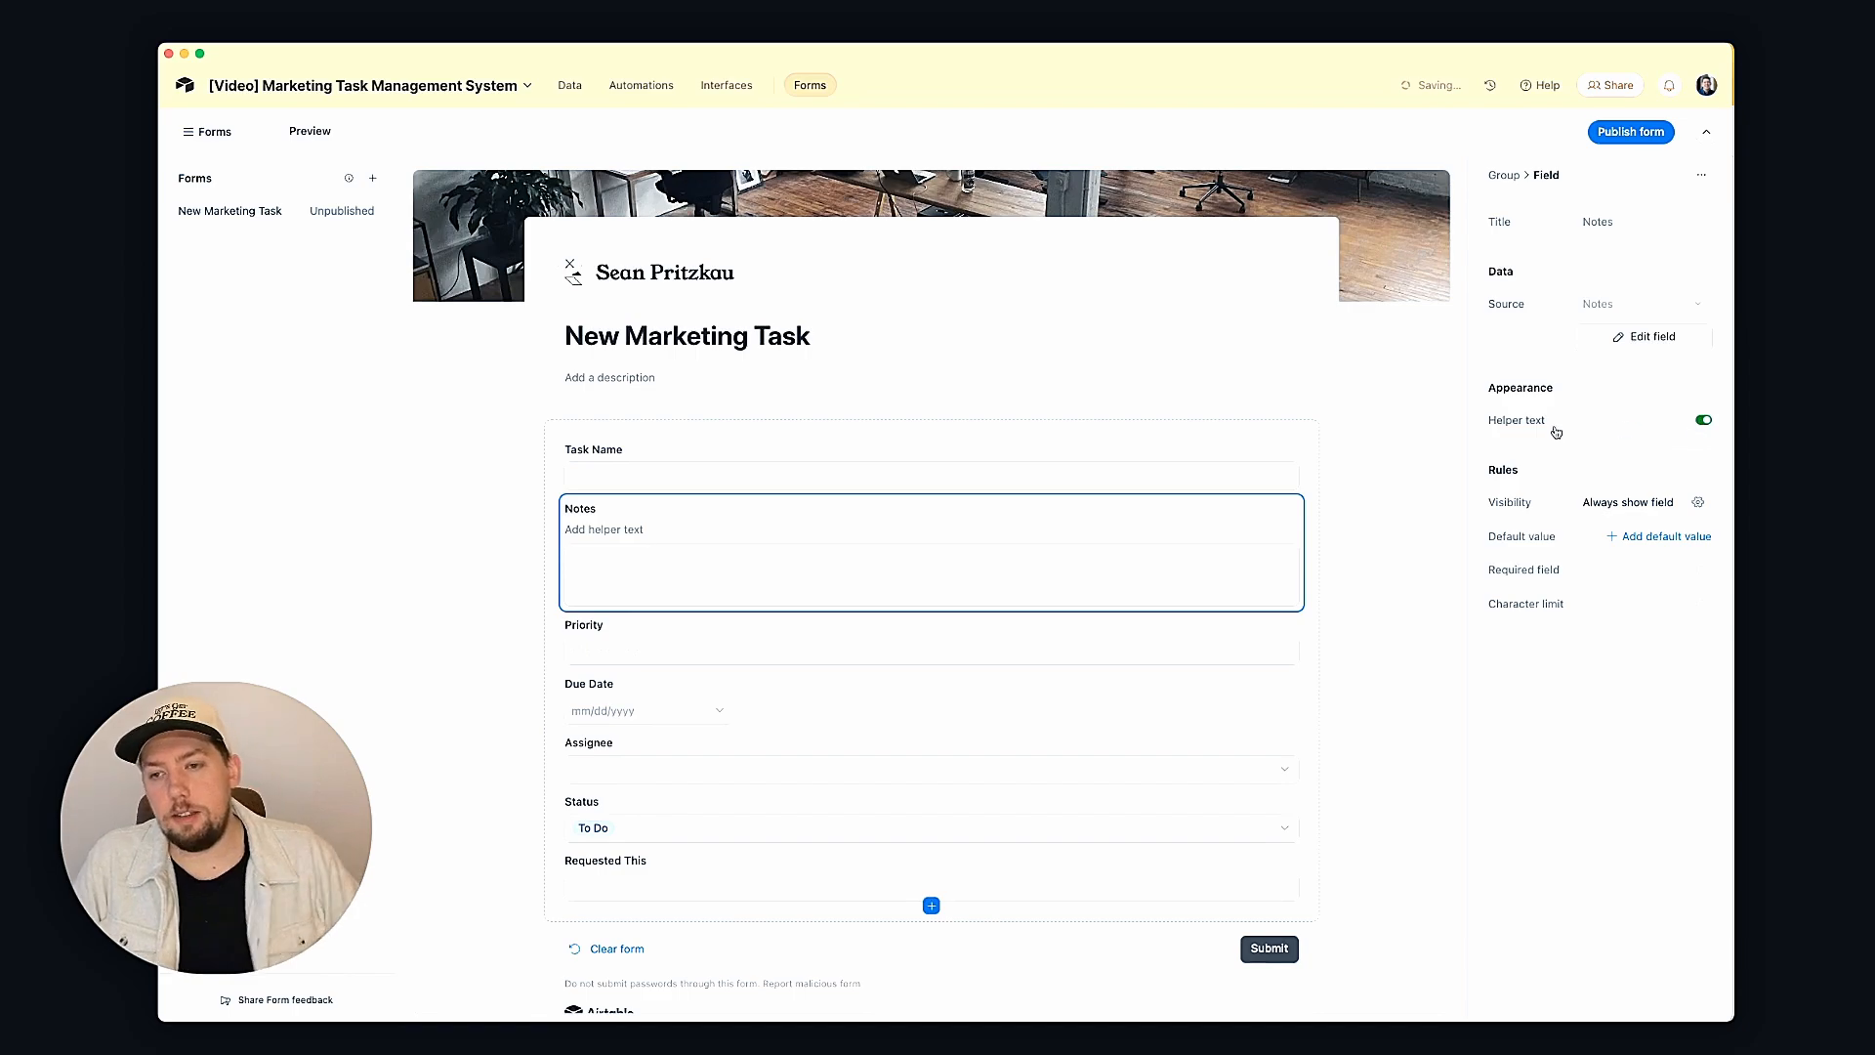
pyautogui.click(615, 529)
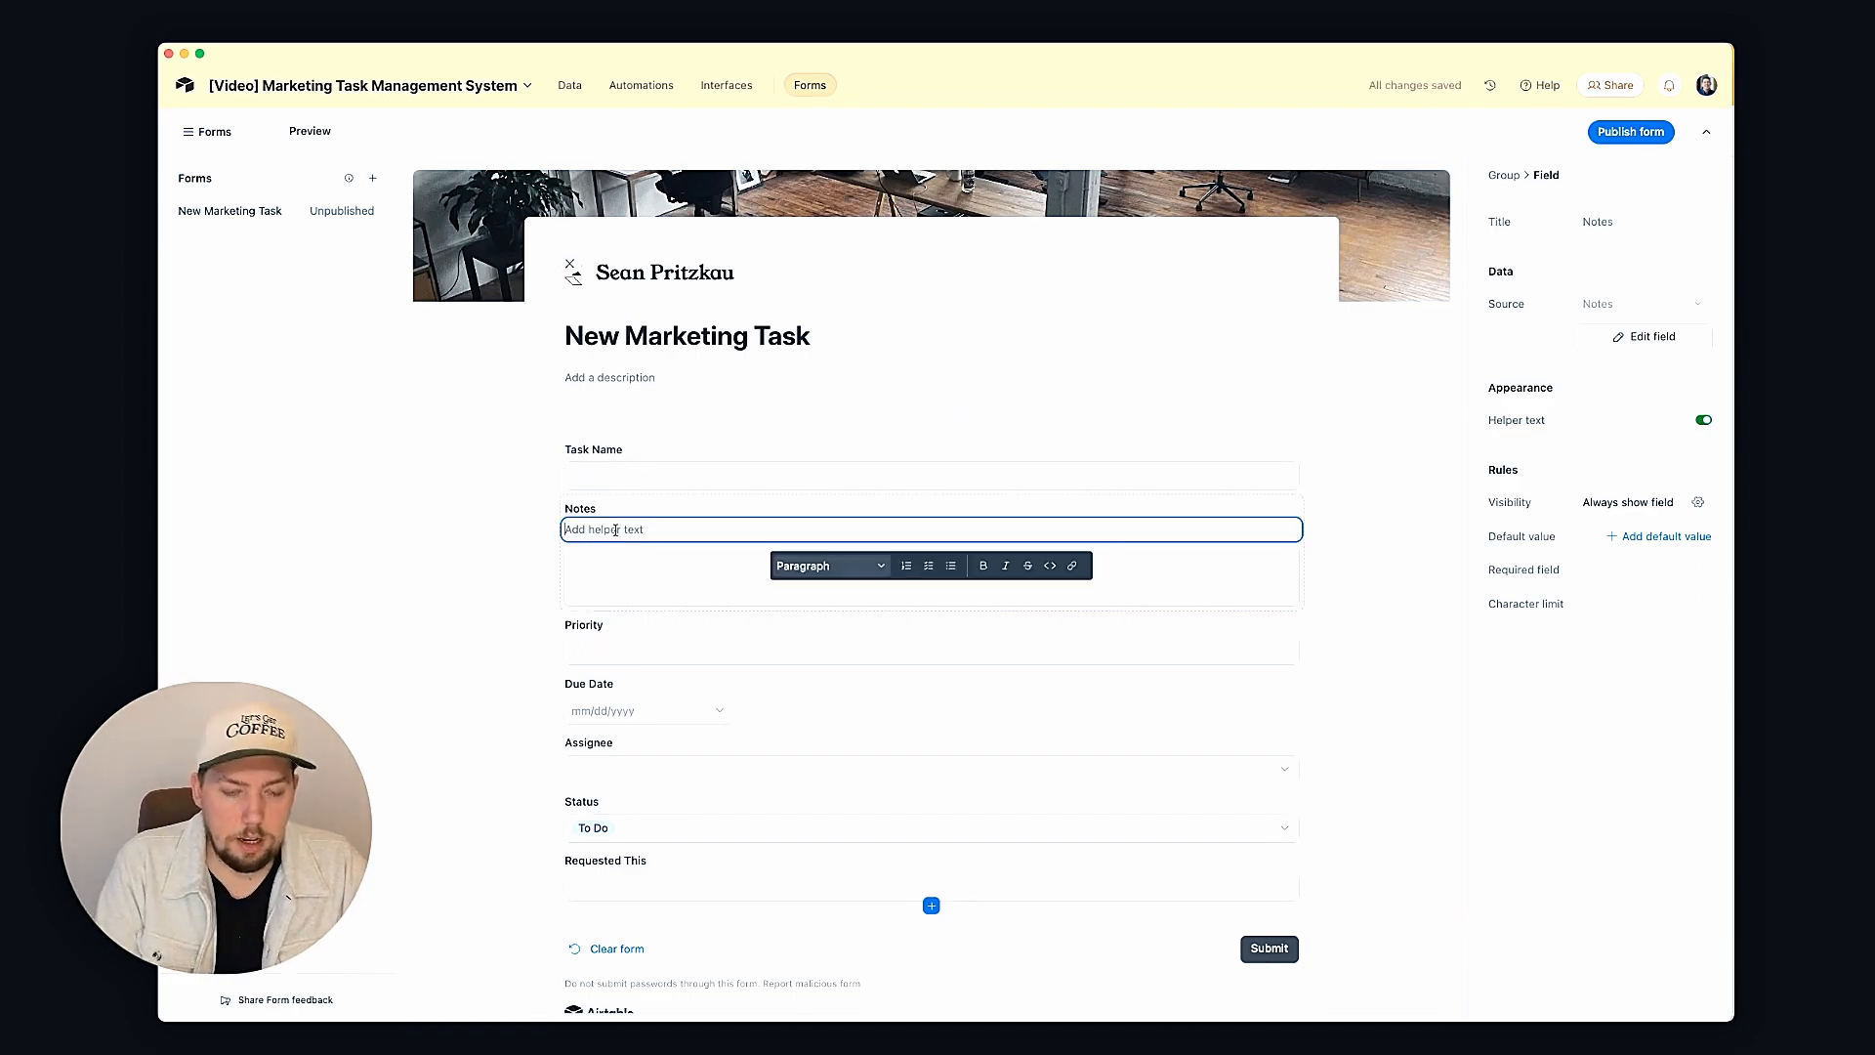
pyautogui.write('Please ')
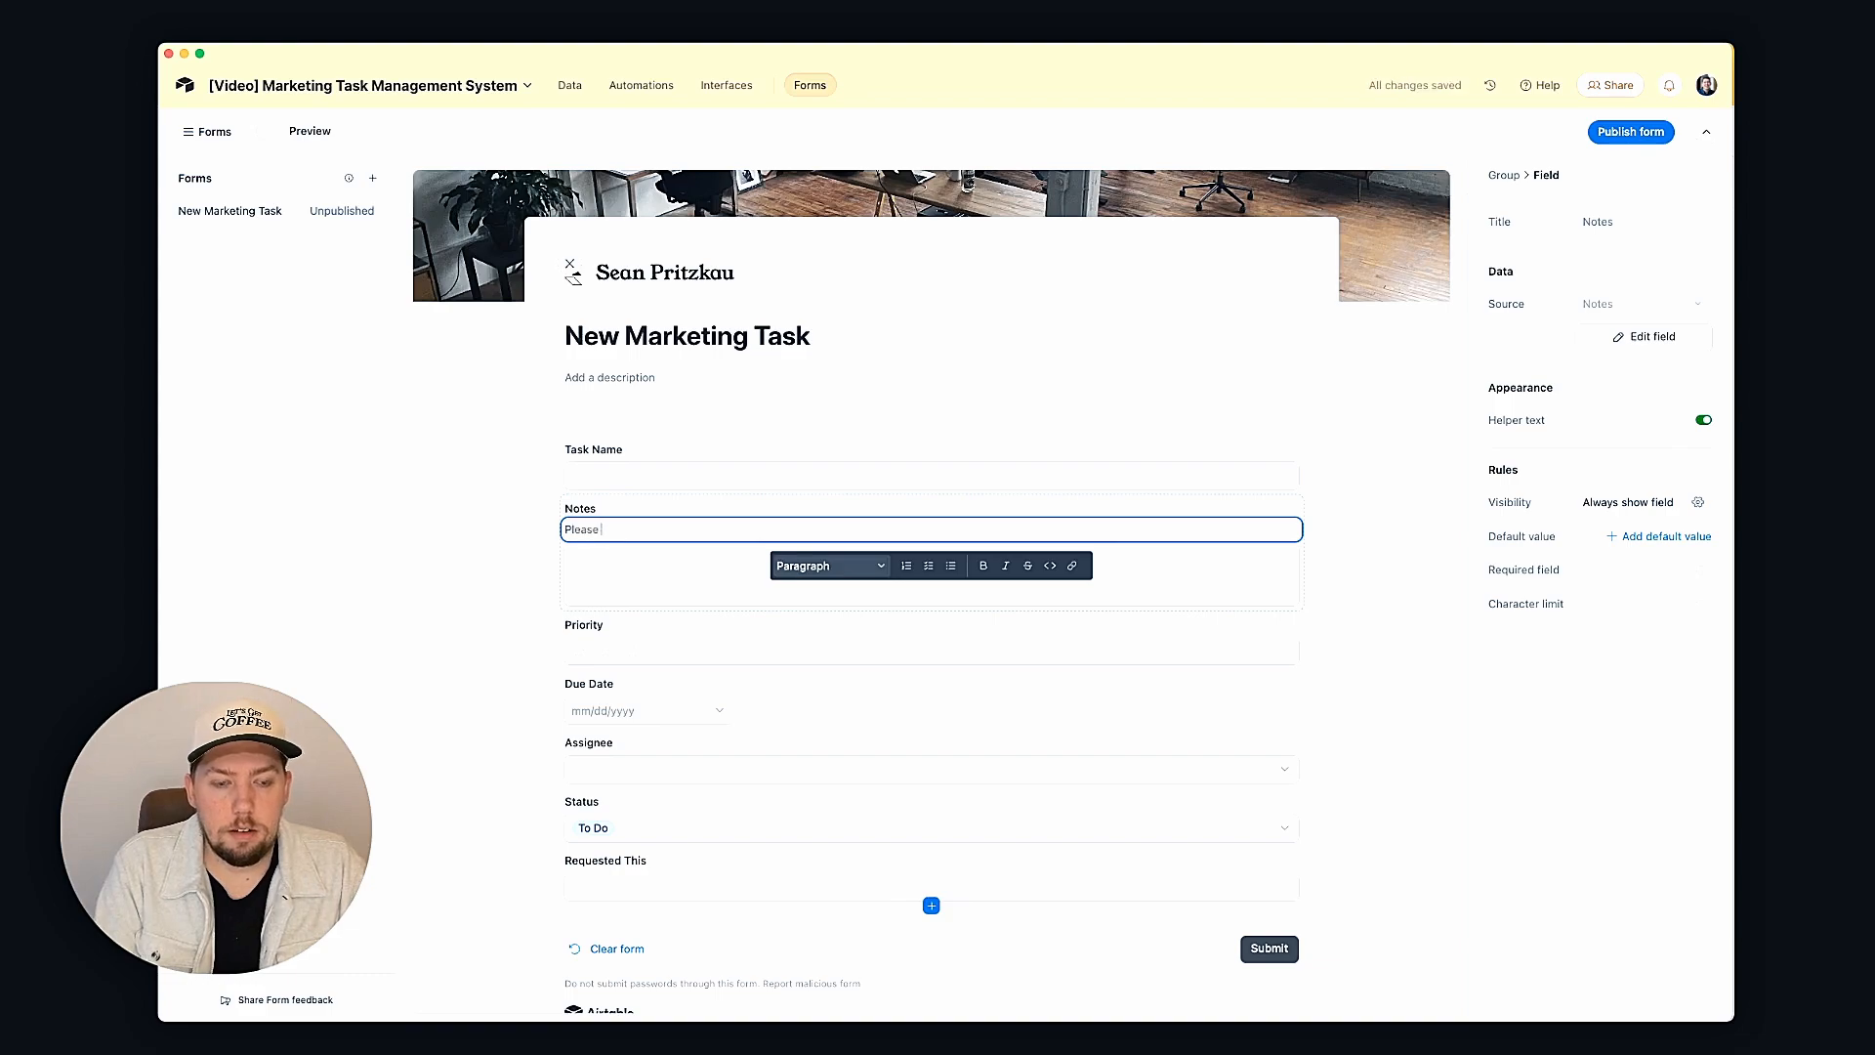
pyautogui.write('be th')
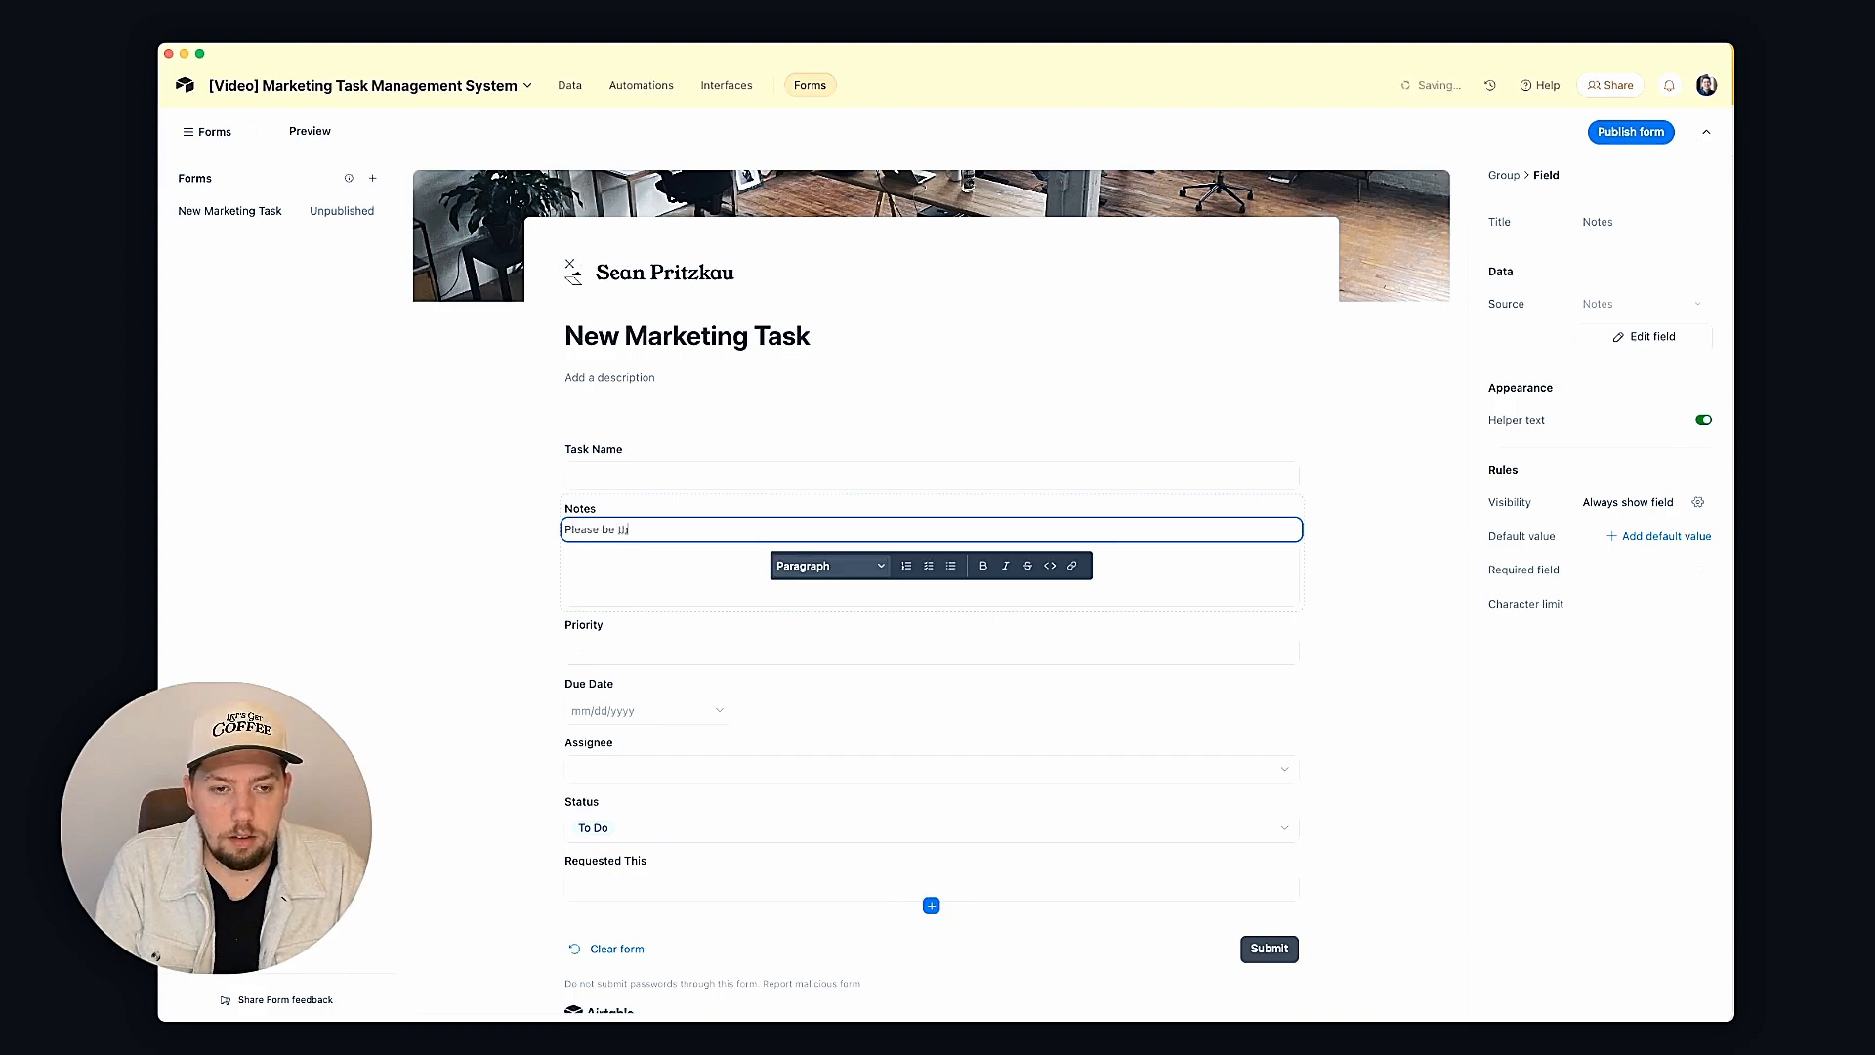
pyautogui.write('orough and in')
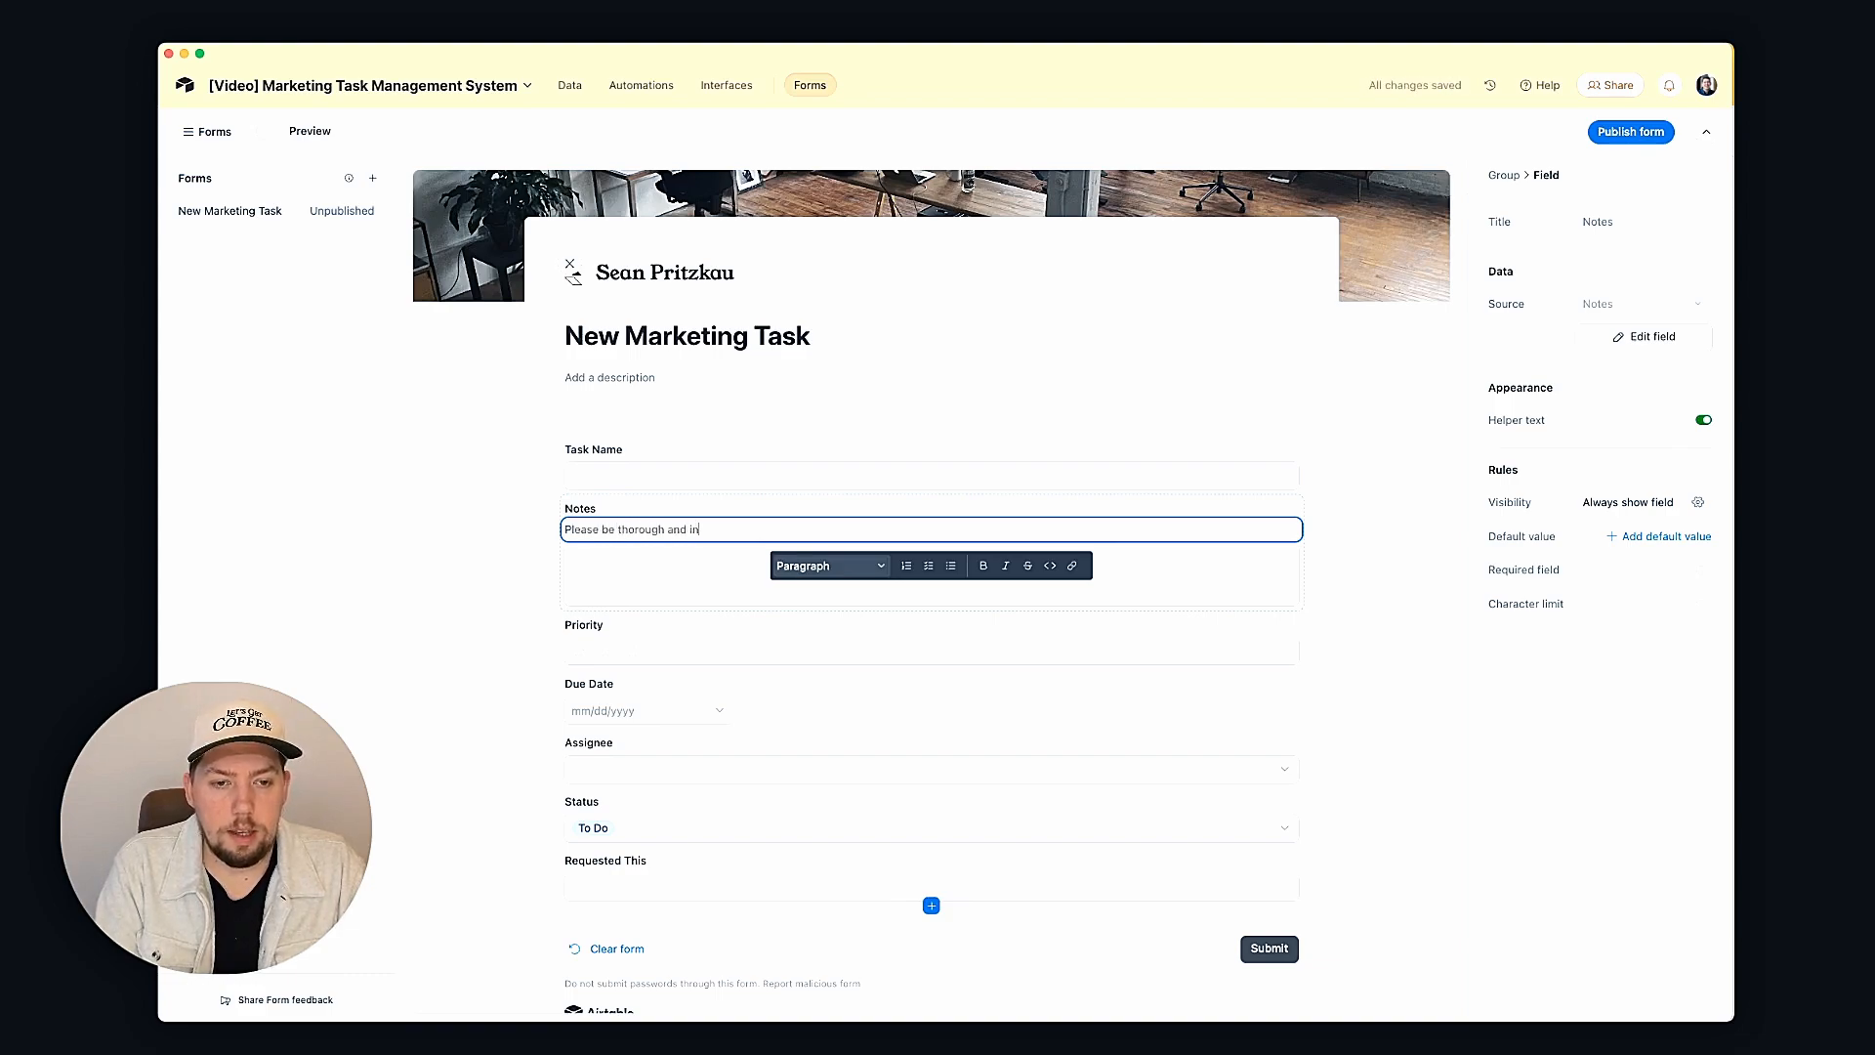
pyautogui.write('clude everyt')
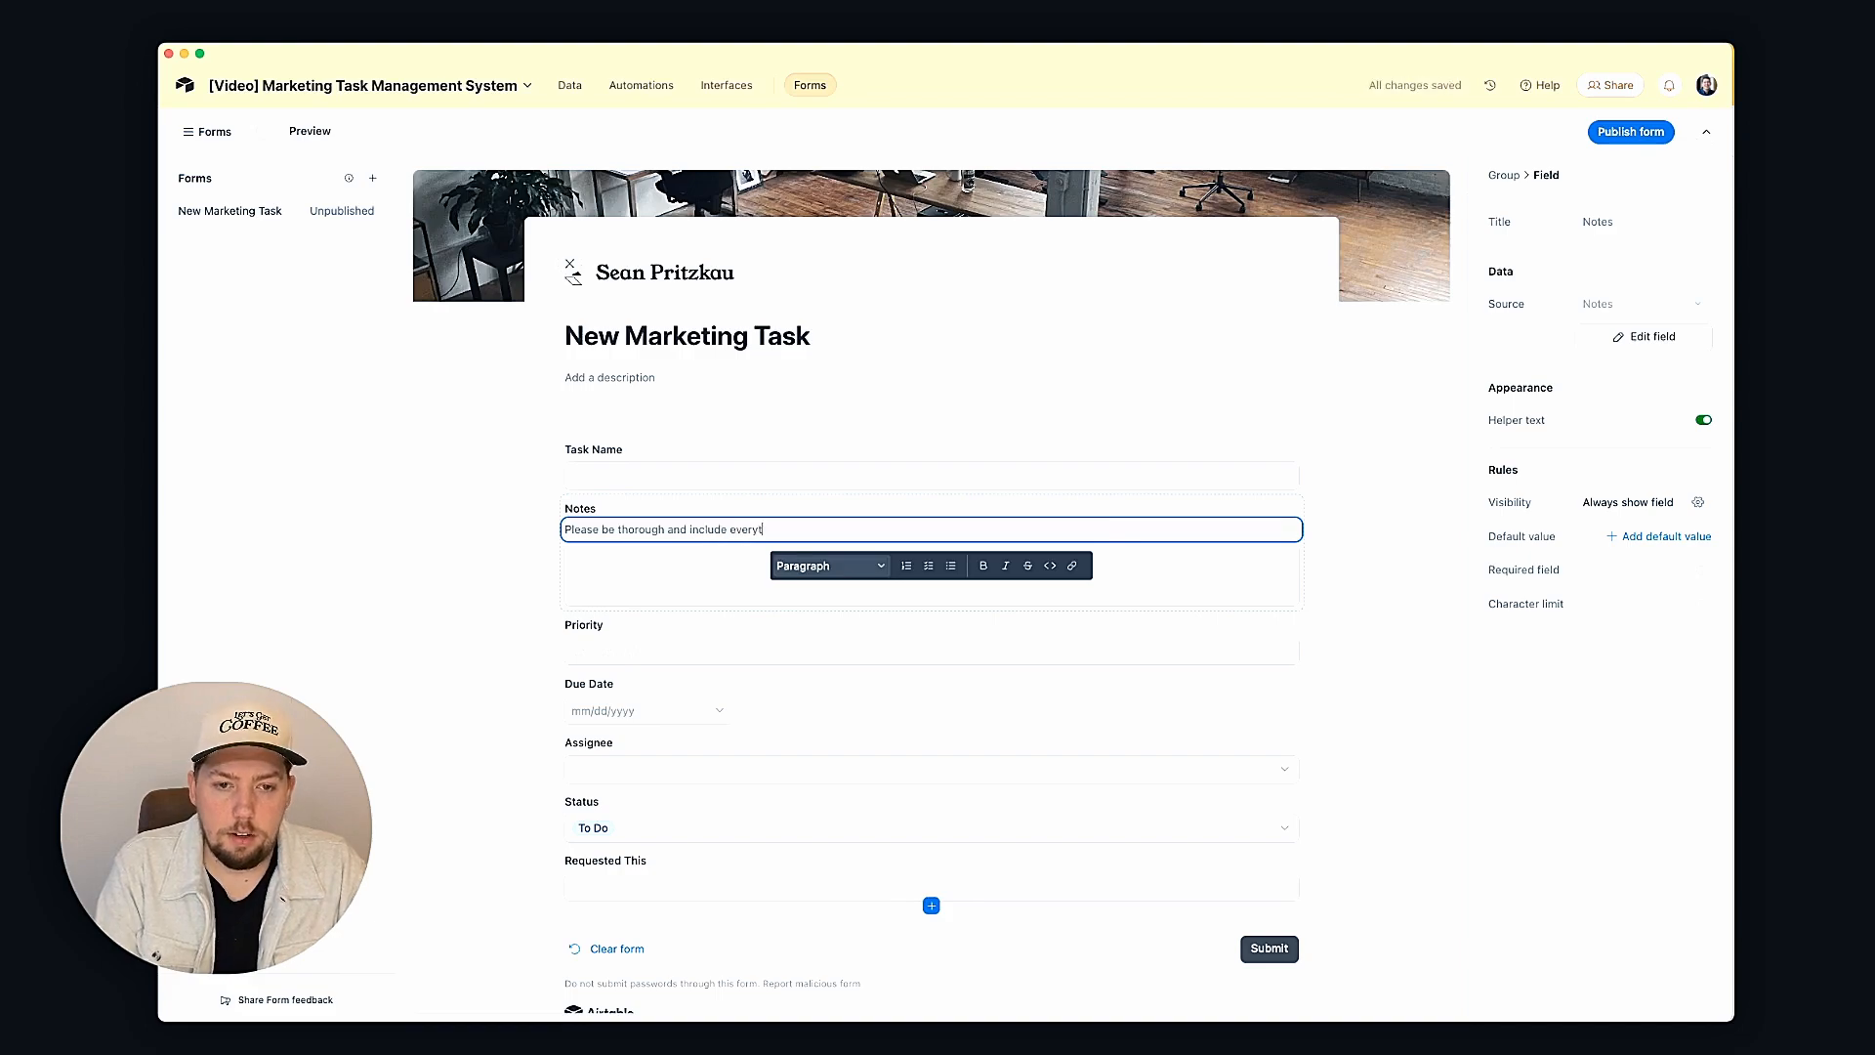
pyautogui.write('hing. including ')
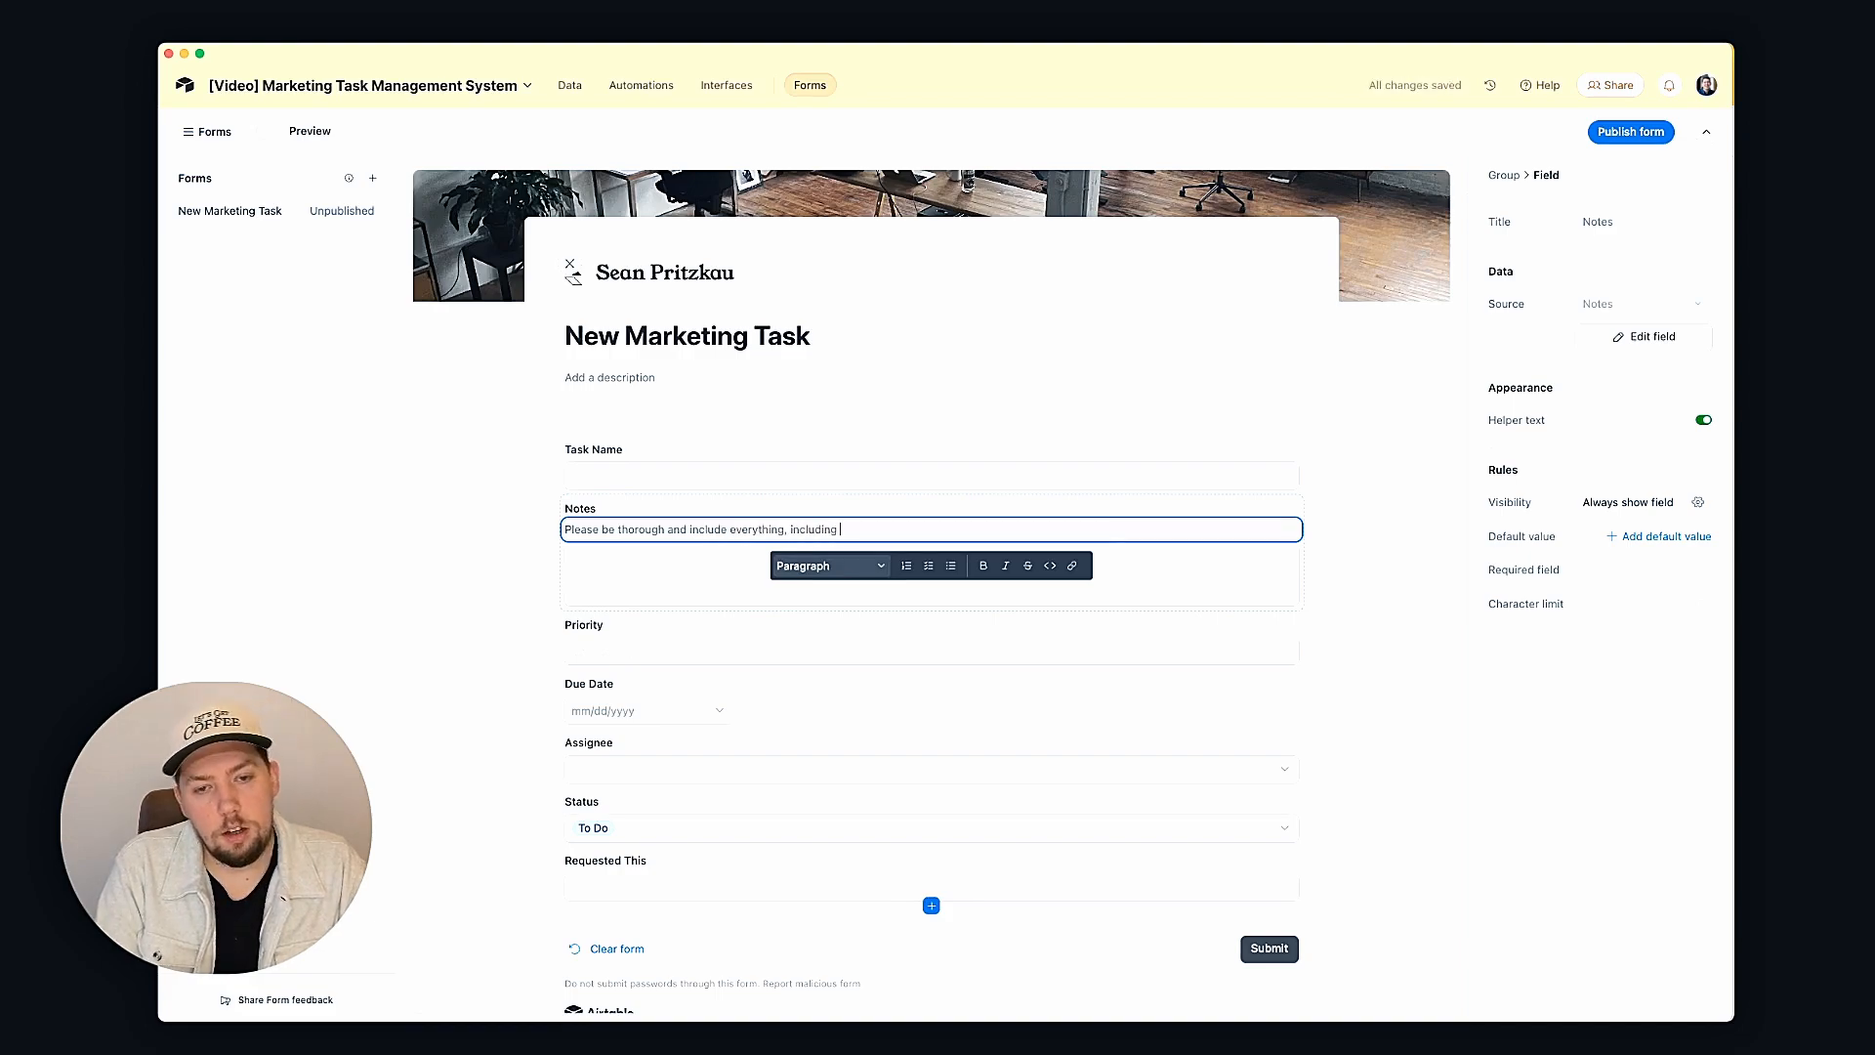
pyautogui.write('relevant files or lin')
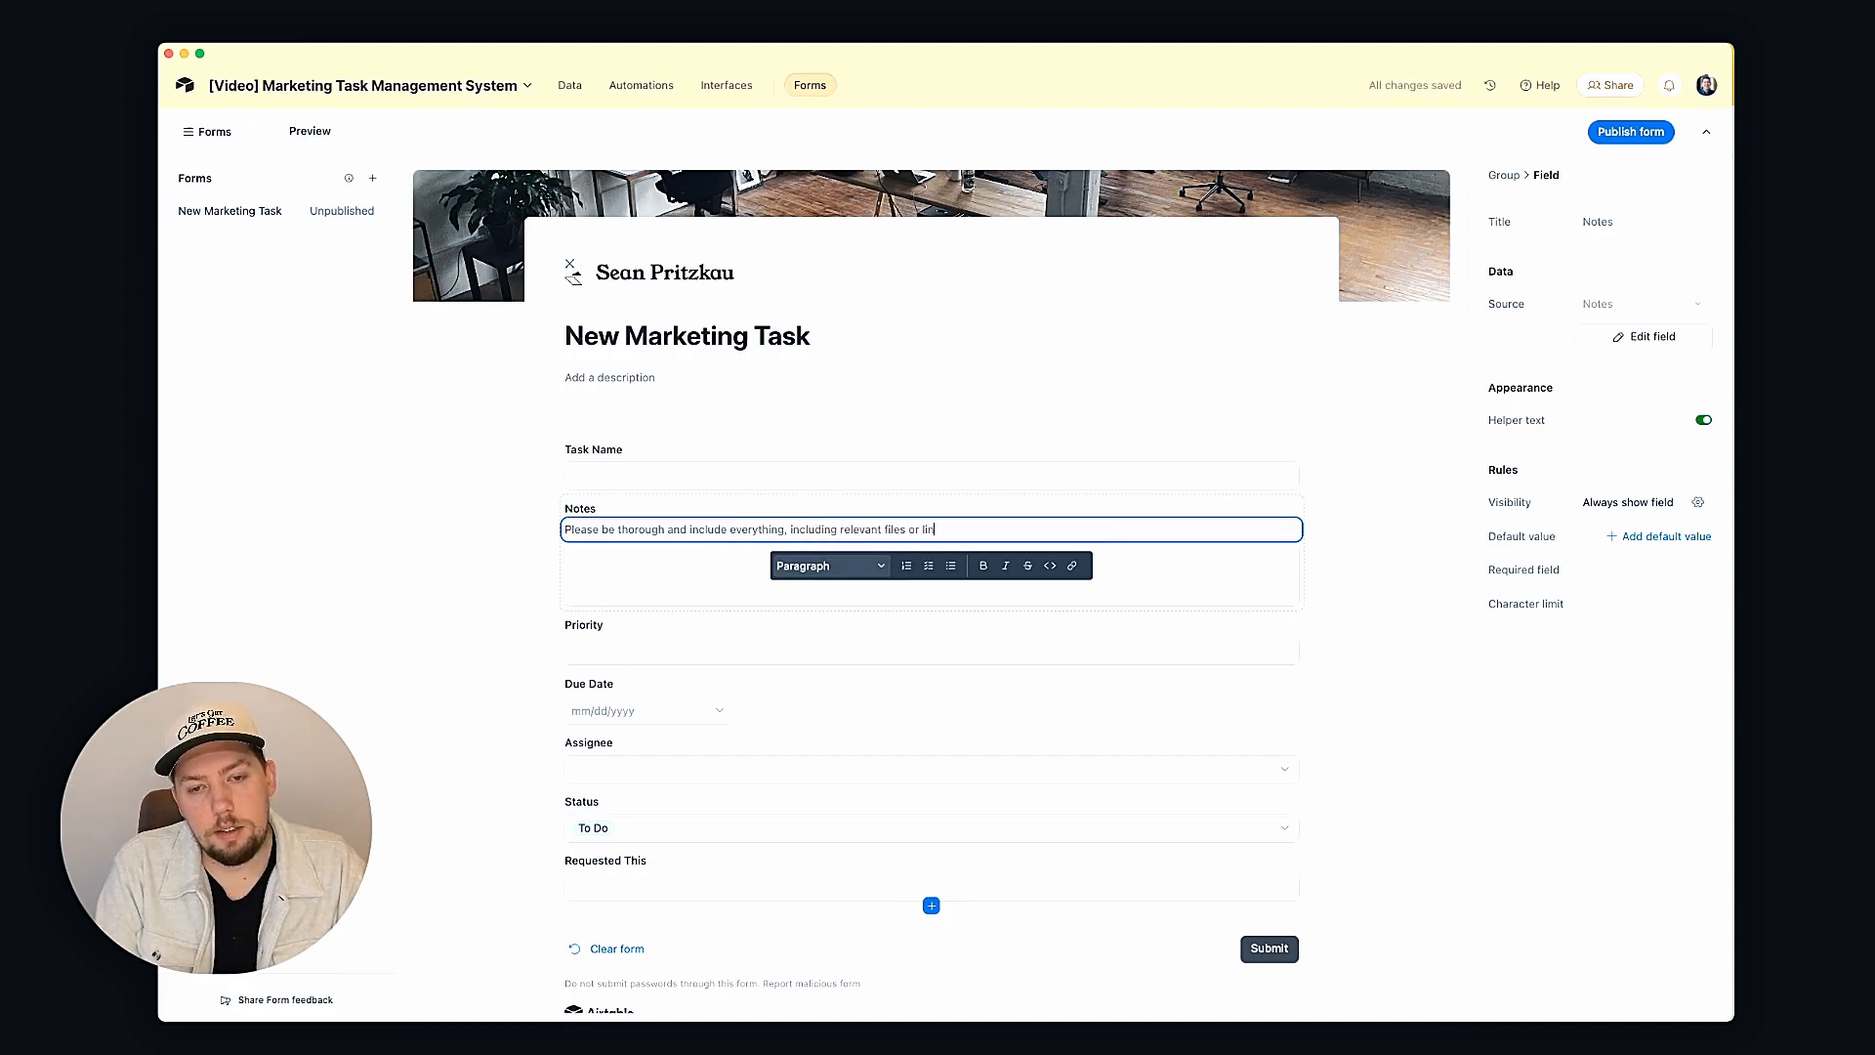
pyautogui.write('ks, so that we ')
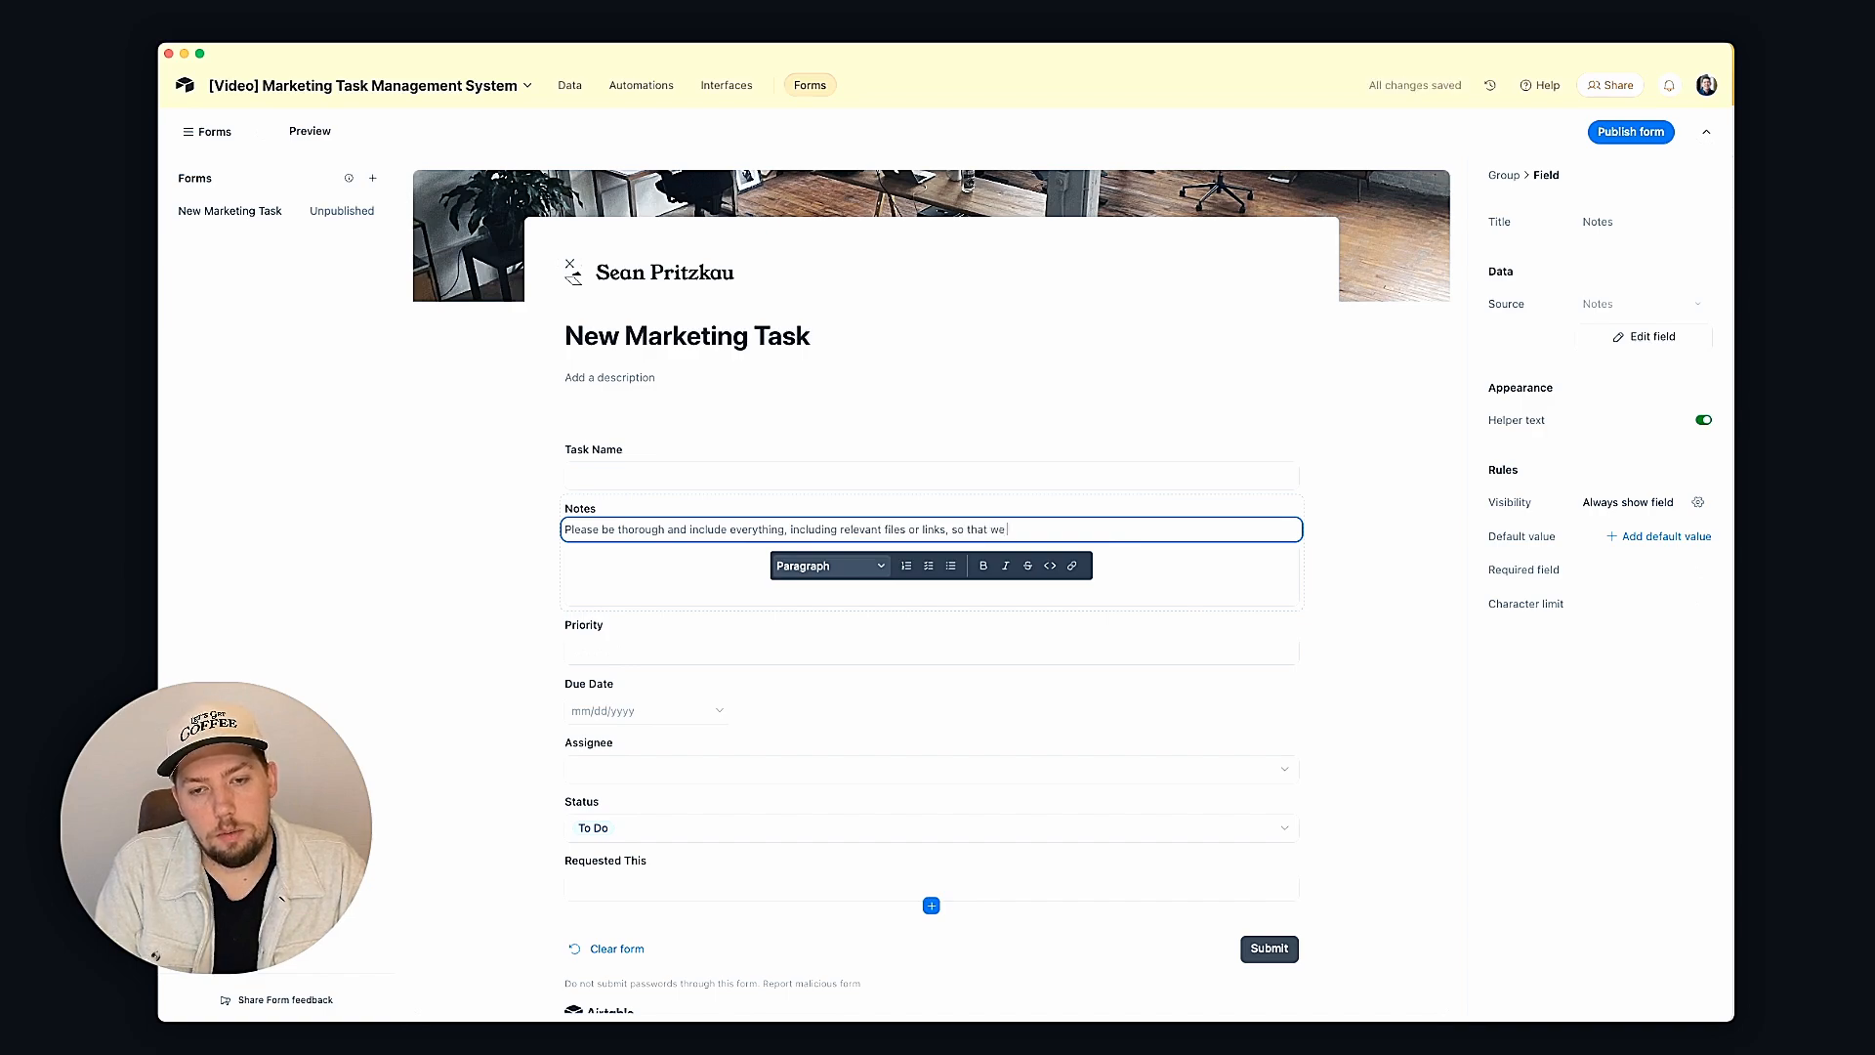
pyautogui.write('have all the inf')
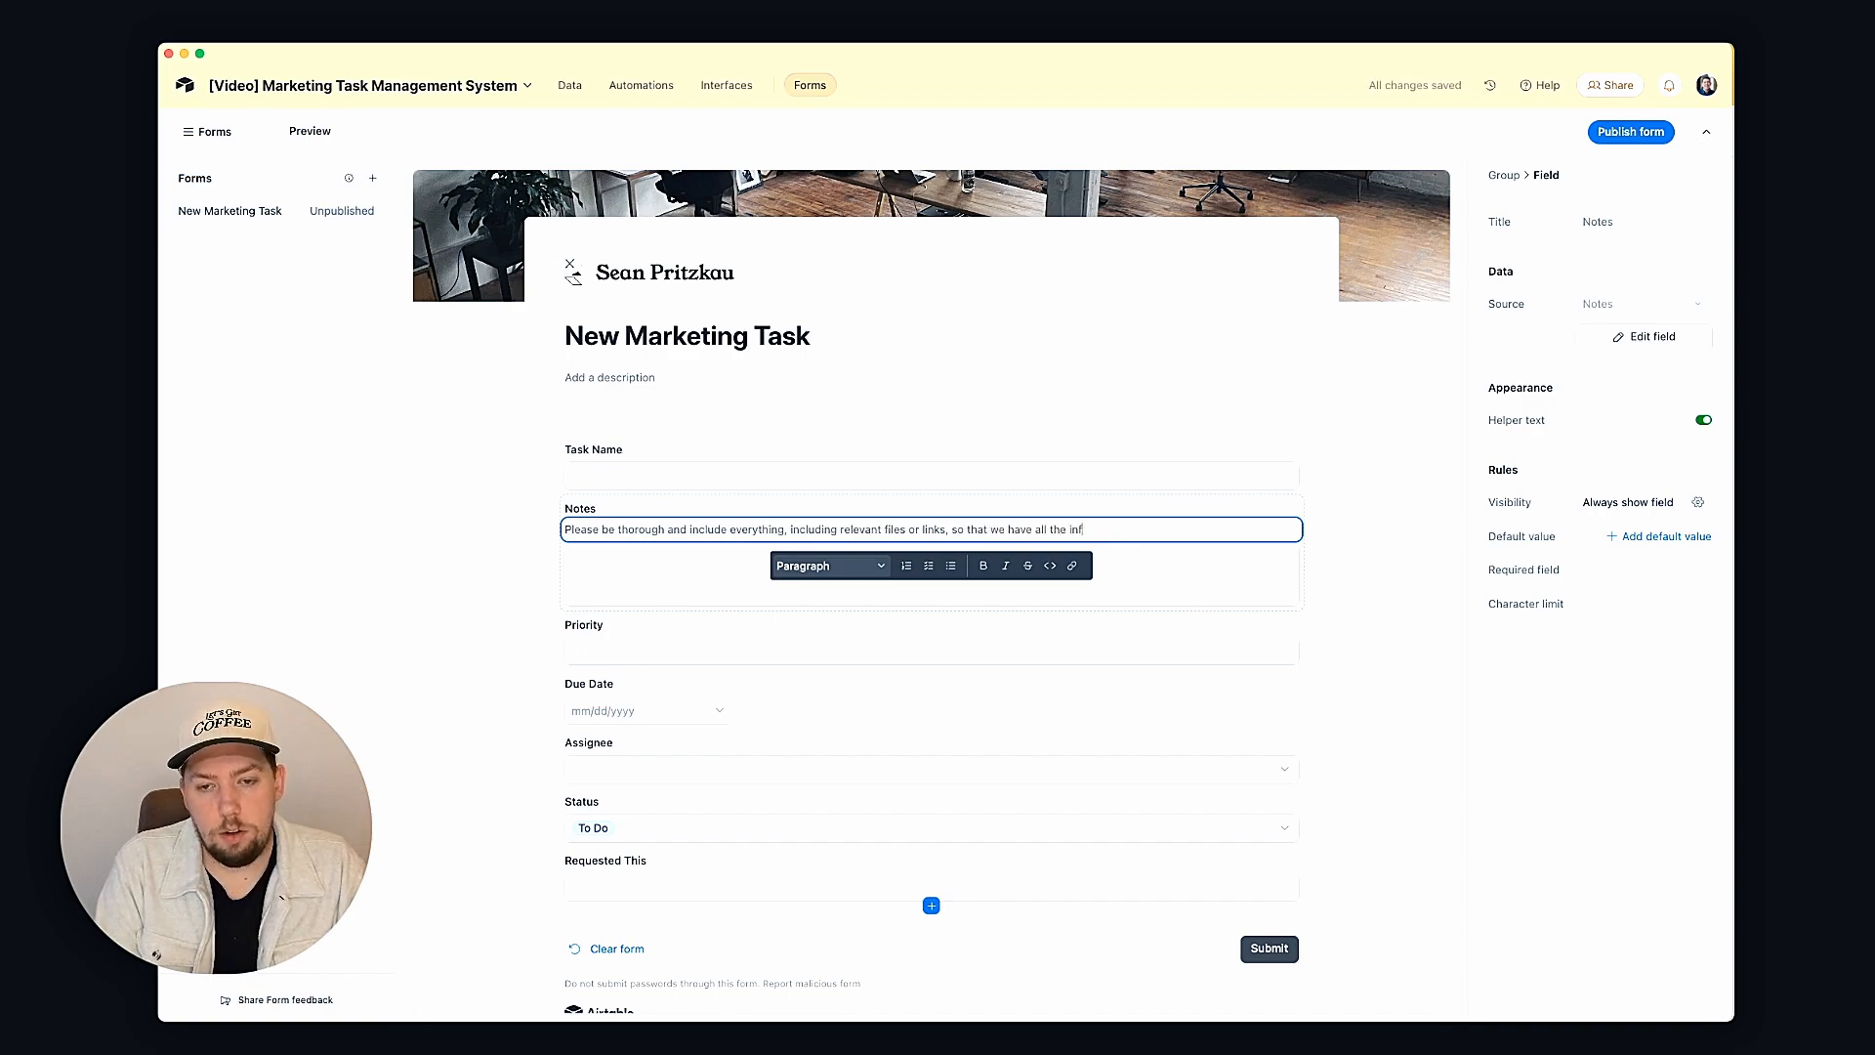
pyautogui.write('o we need.')
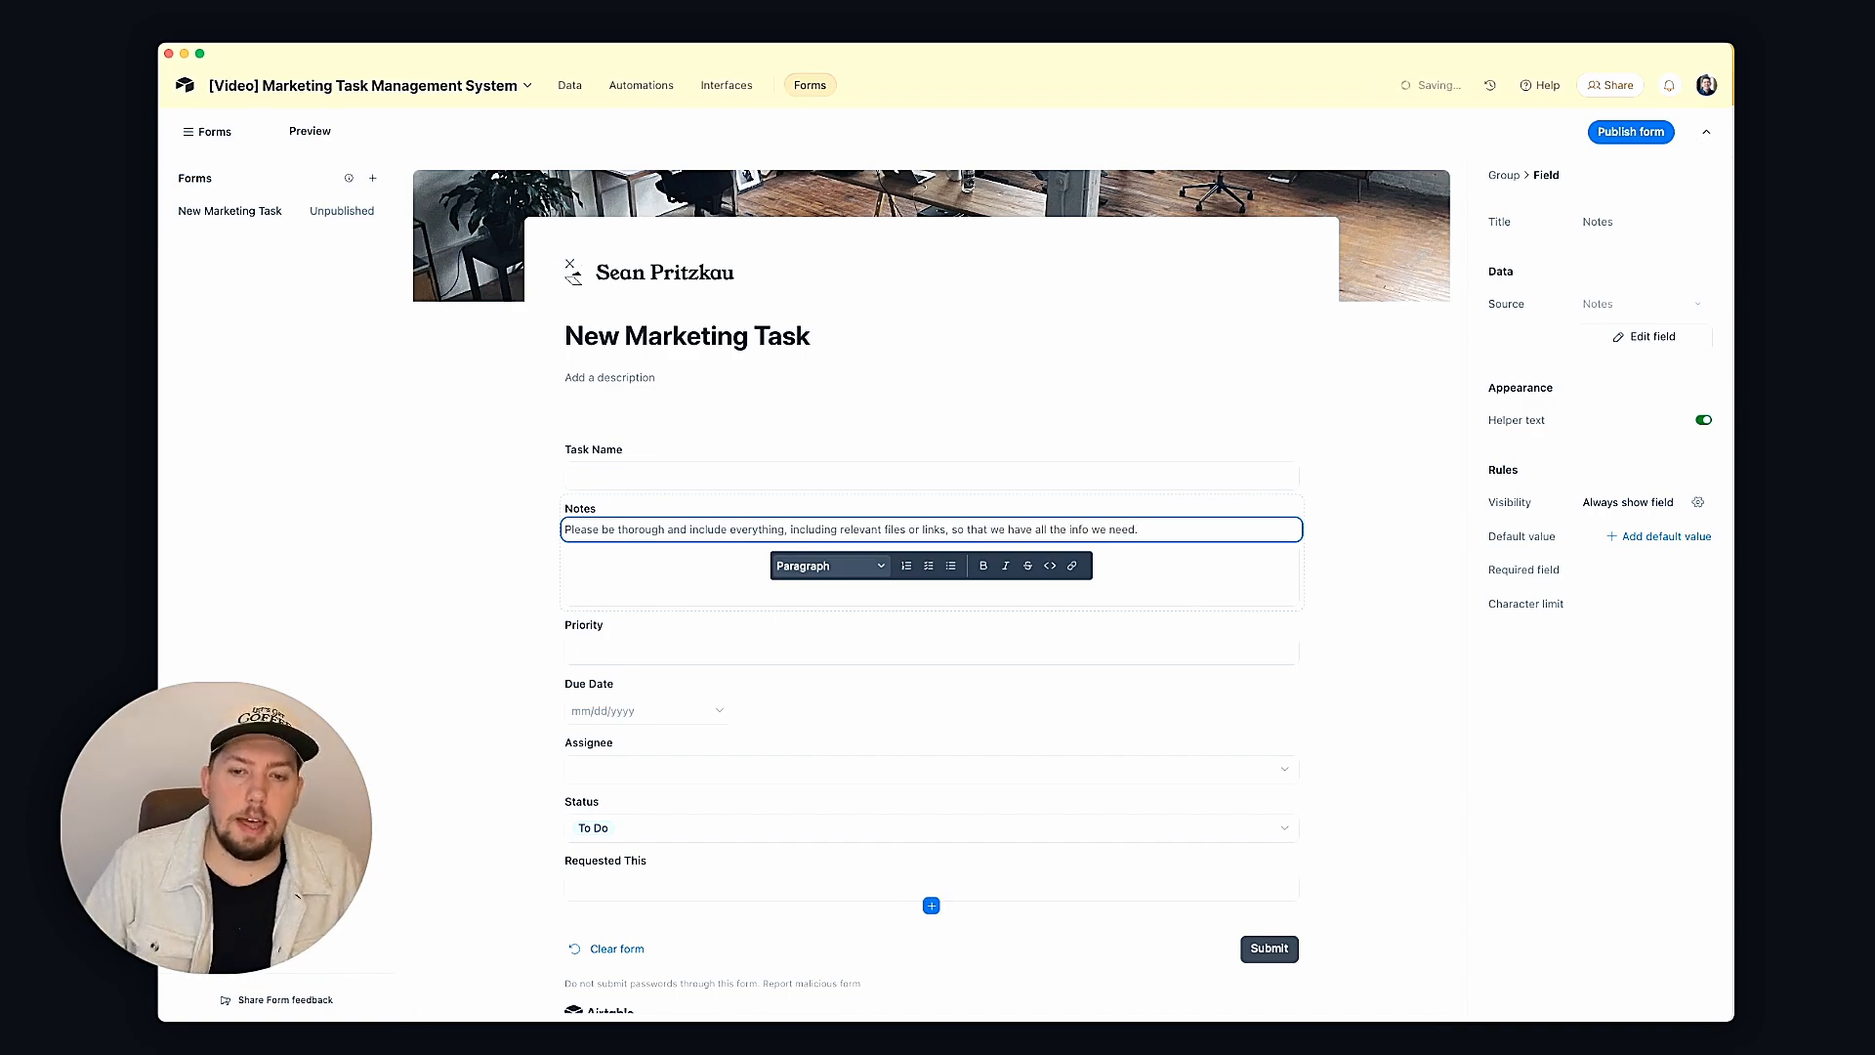
pyautogui.click(1419, 490)
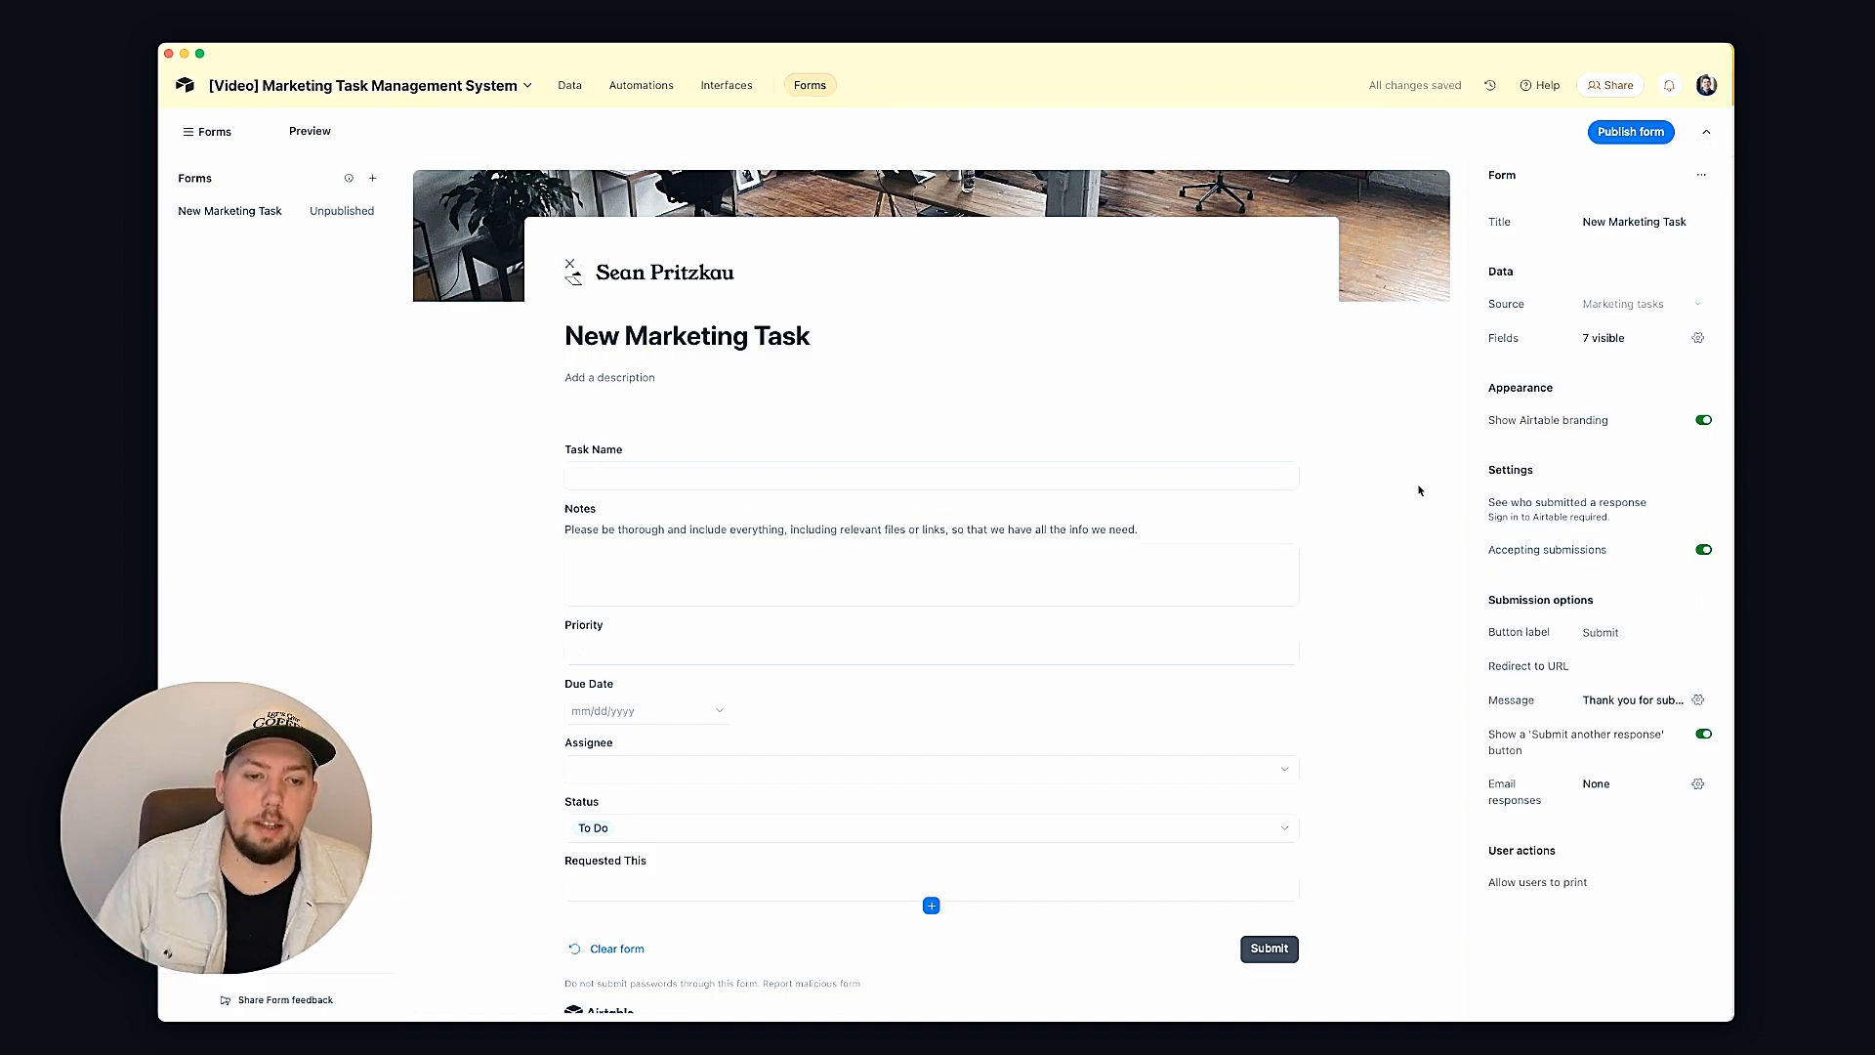
# Step: Remove the Priority and Assignee questions from the form
pyautogui.click(596, 626)
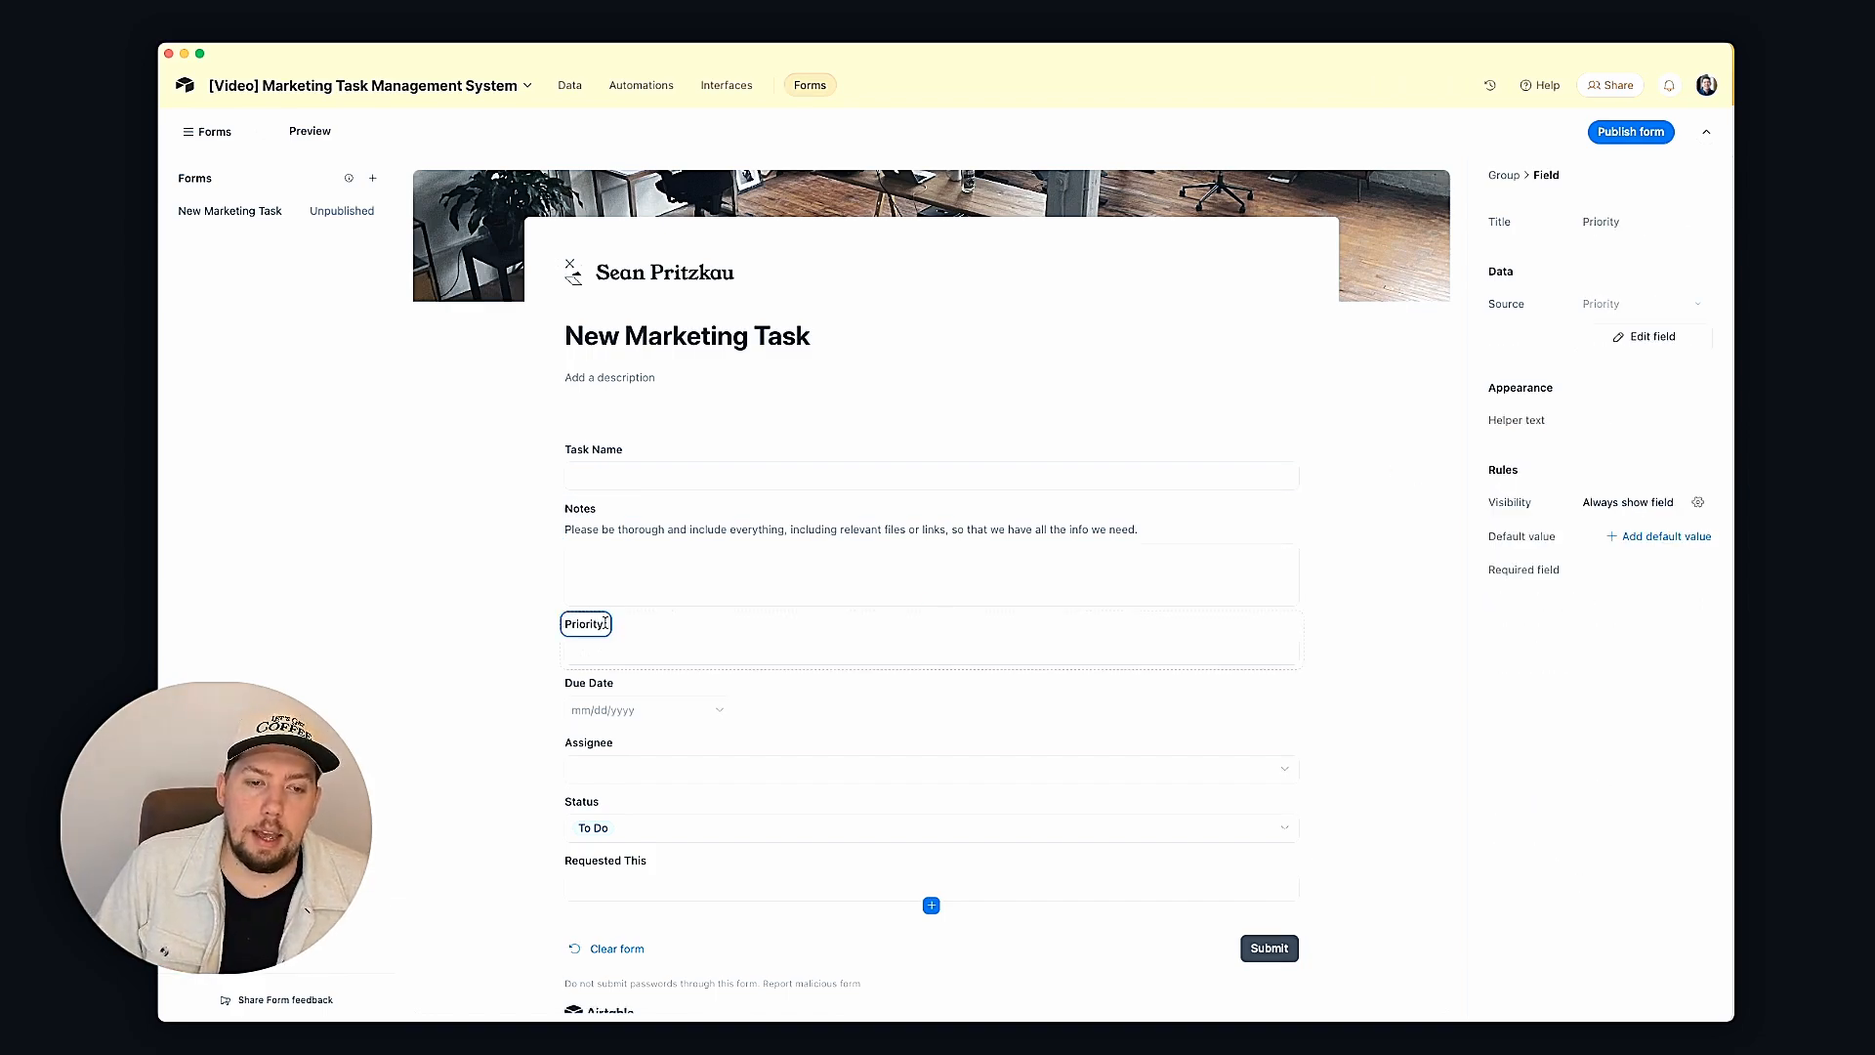
pyautogui.click(640, 632)
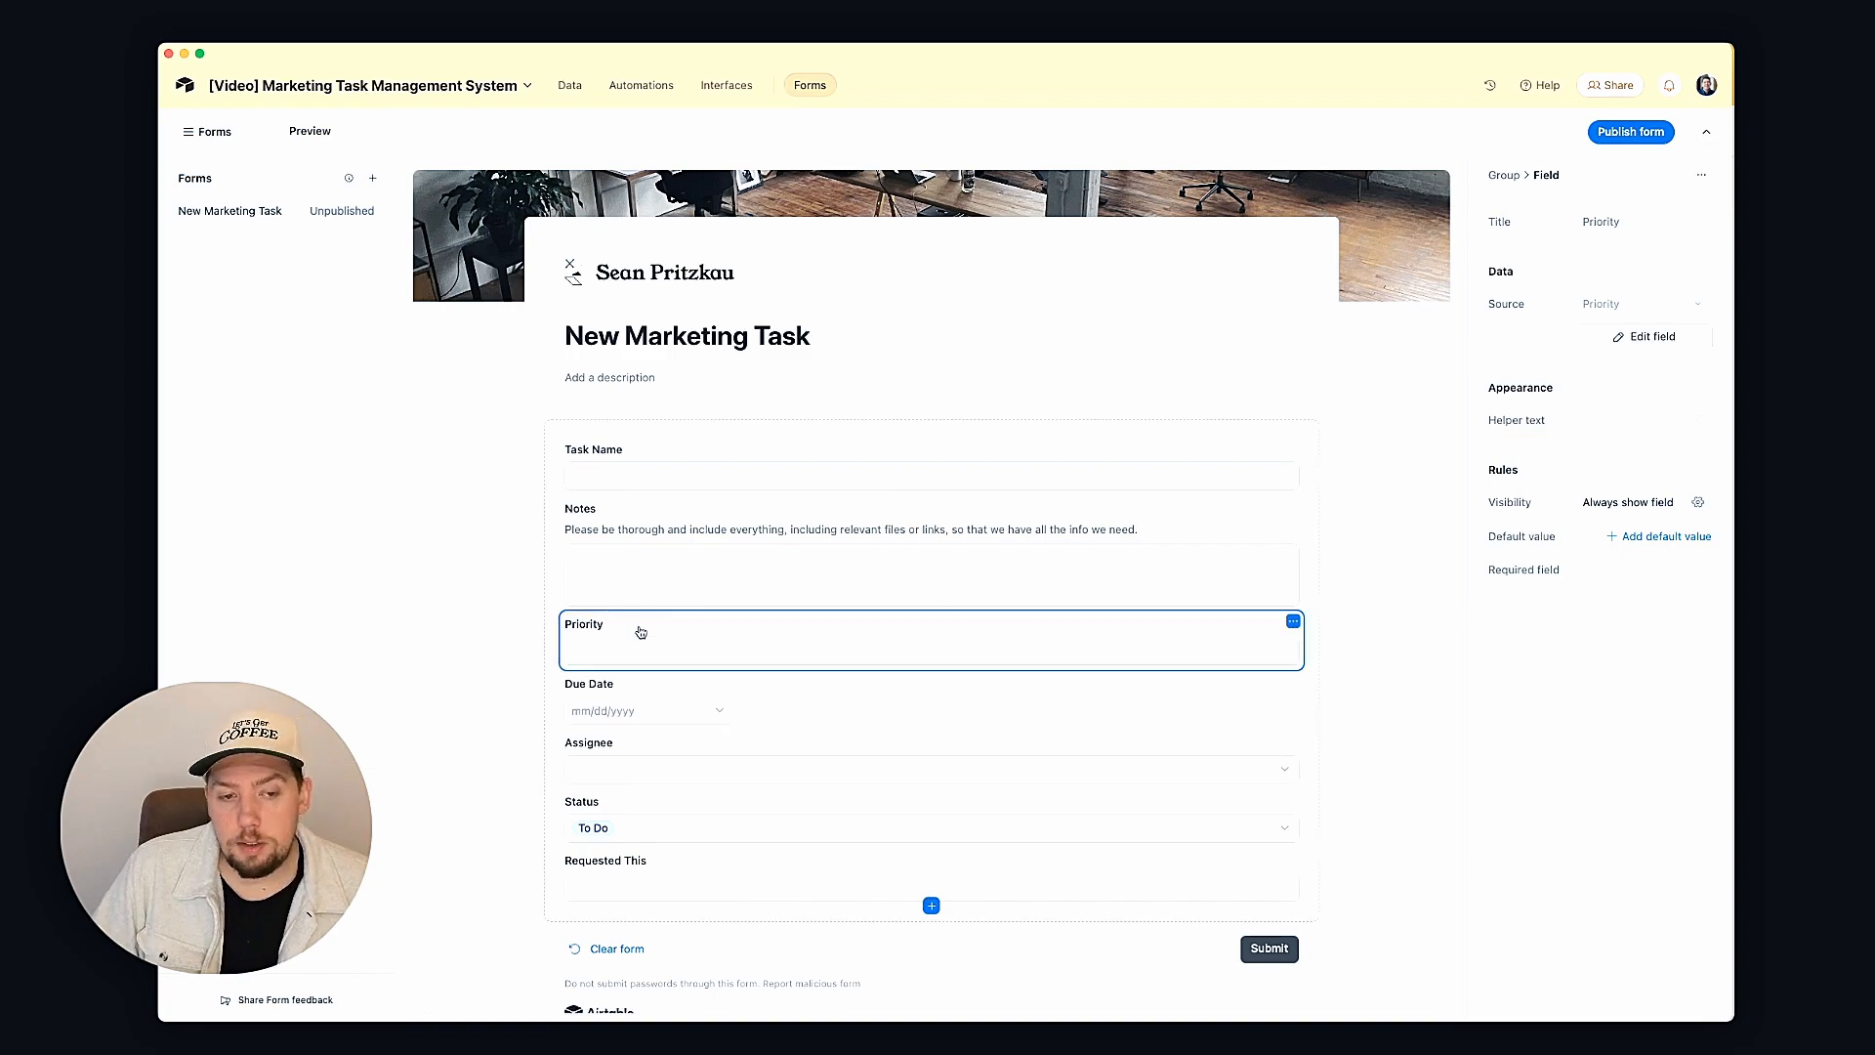
pyautogui.click(618, 651)
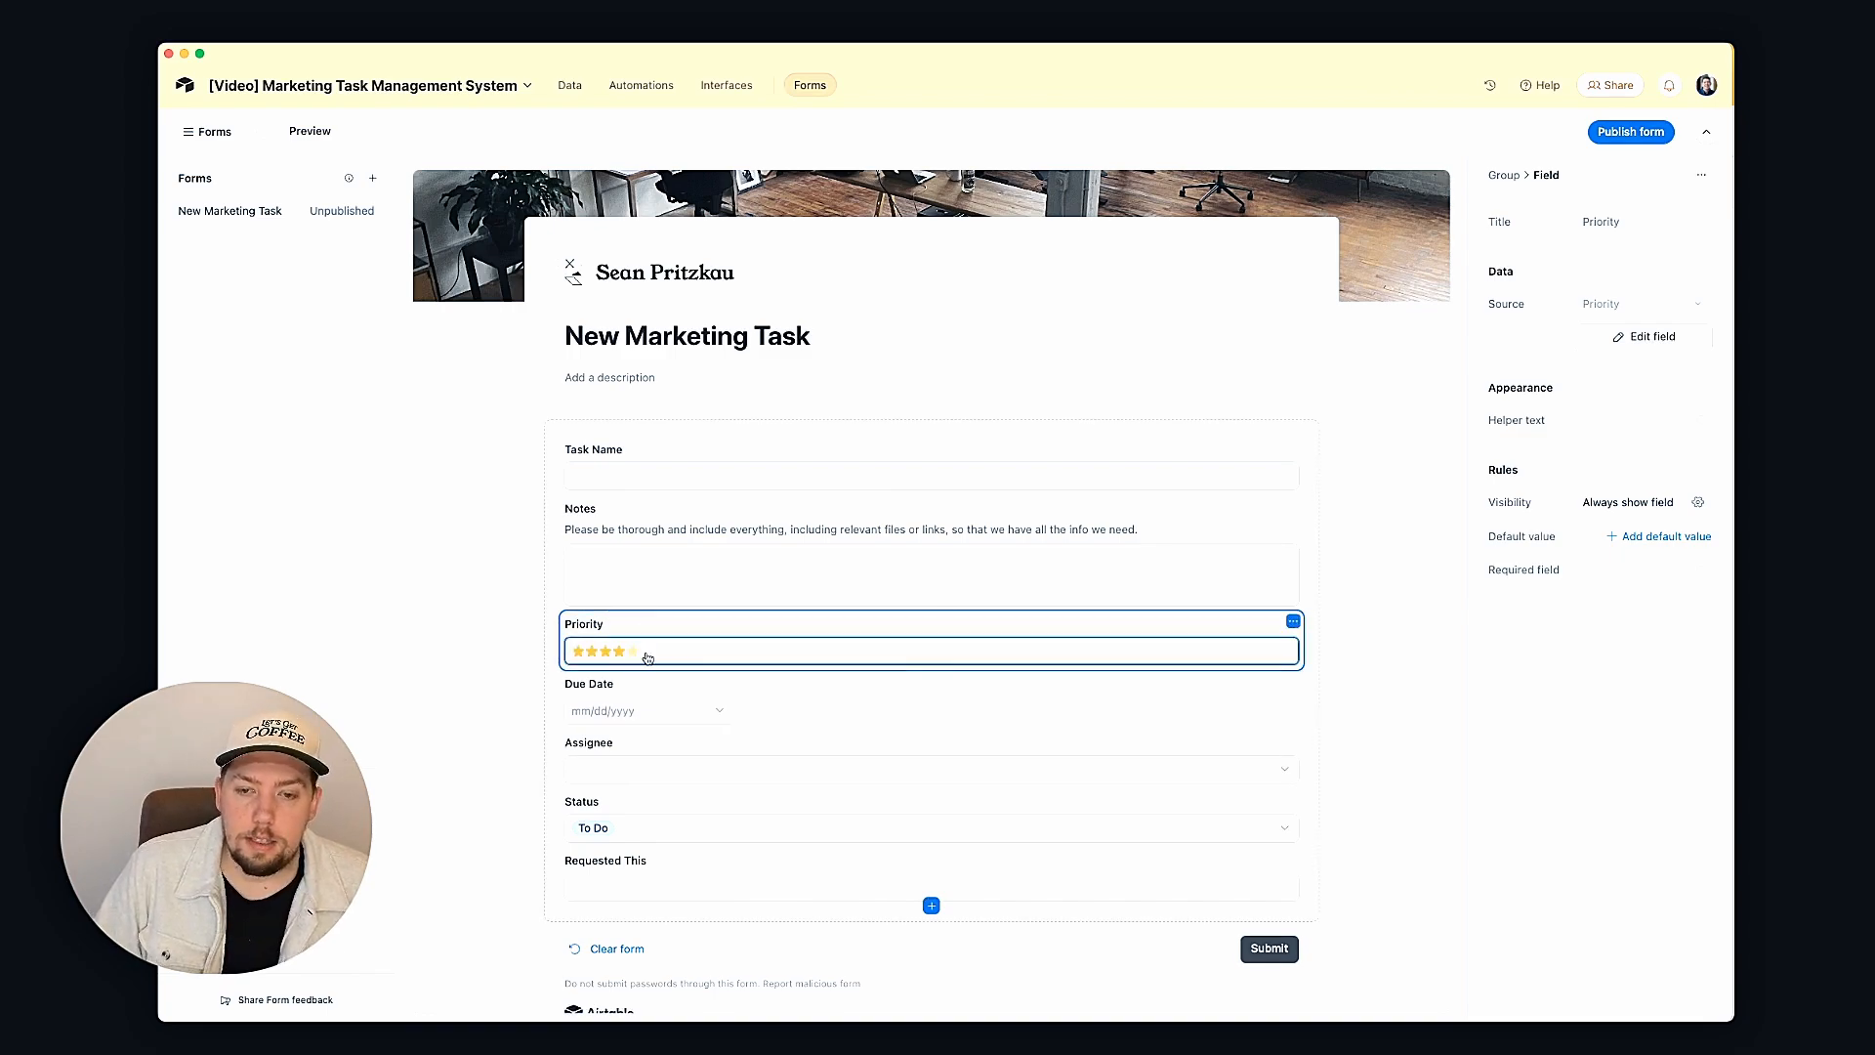
pyautogui.click(1293, 625)
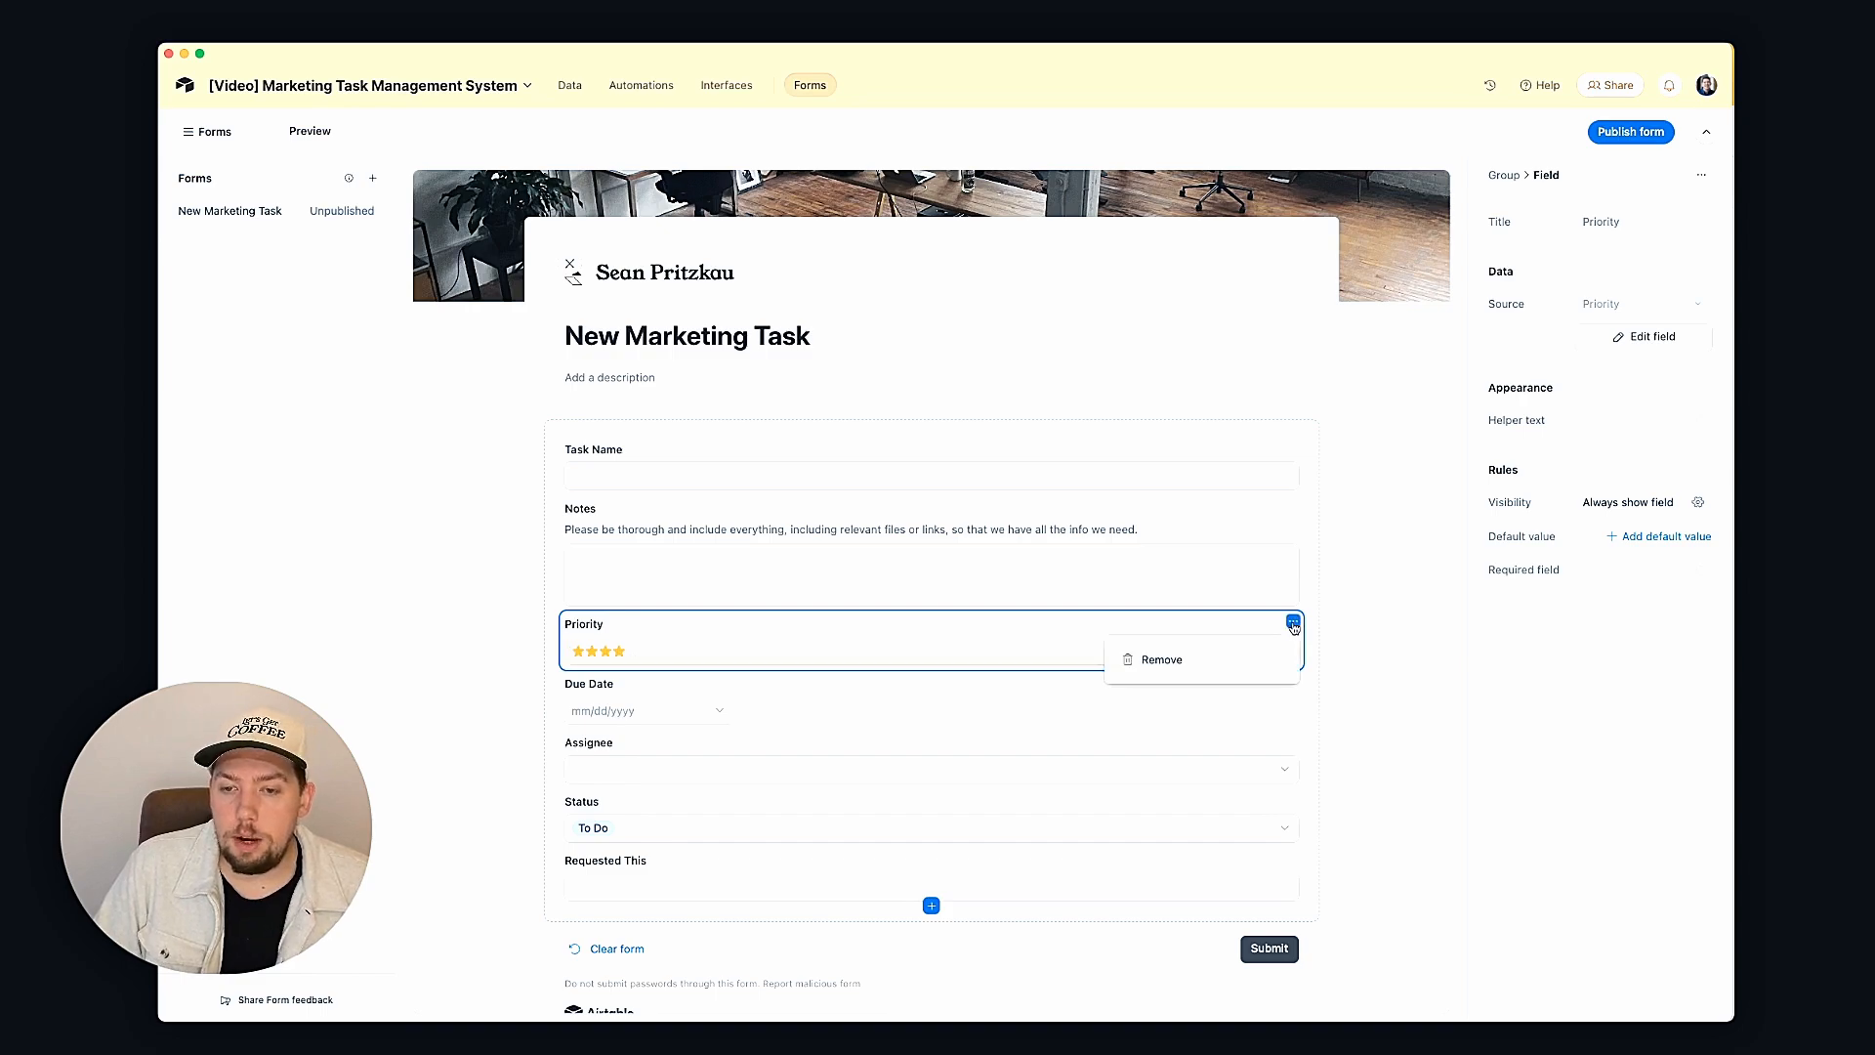
pyautogui.click(1223, 653)
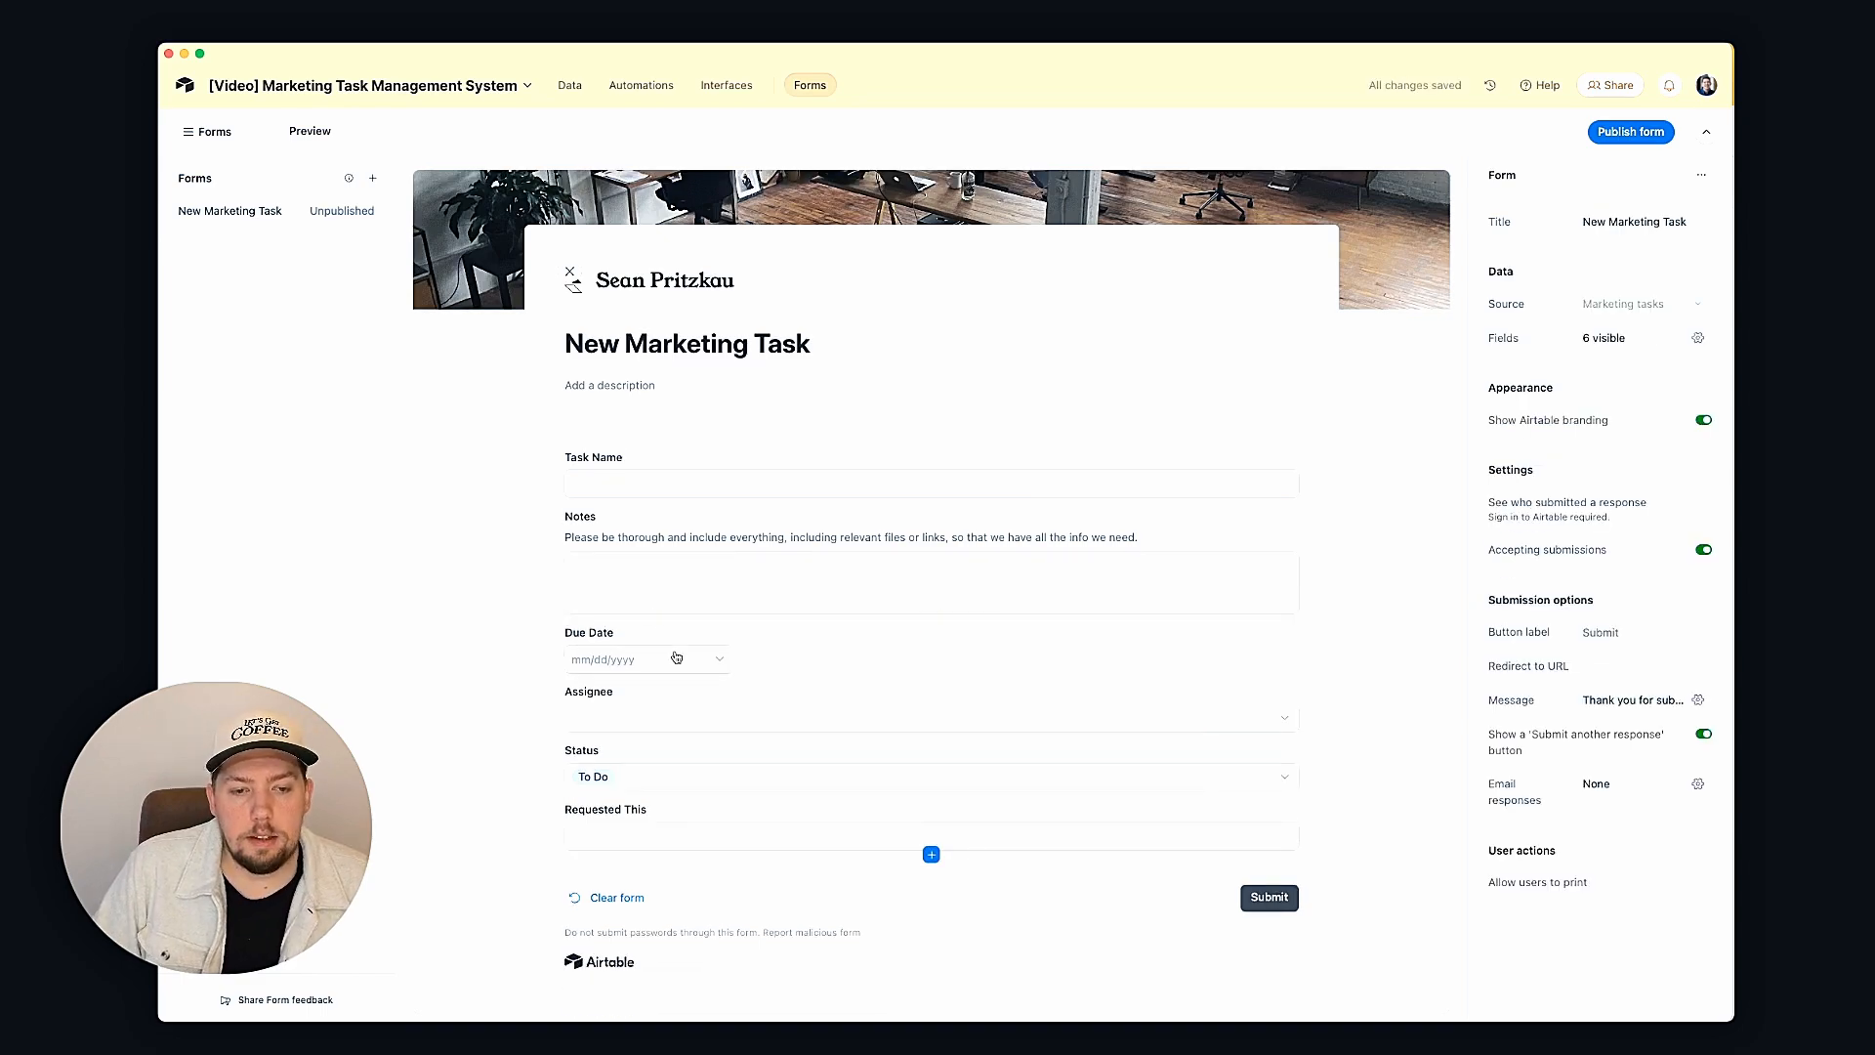
pyautogui.click(774, 645)
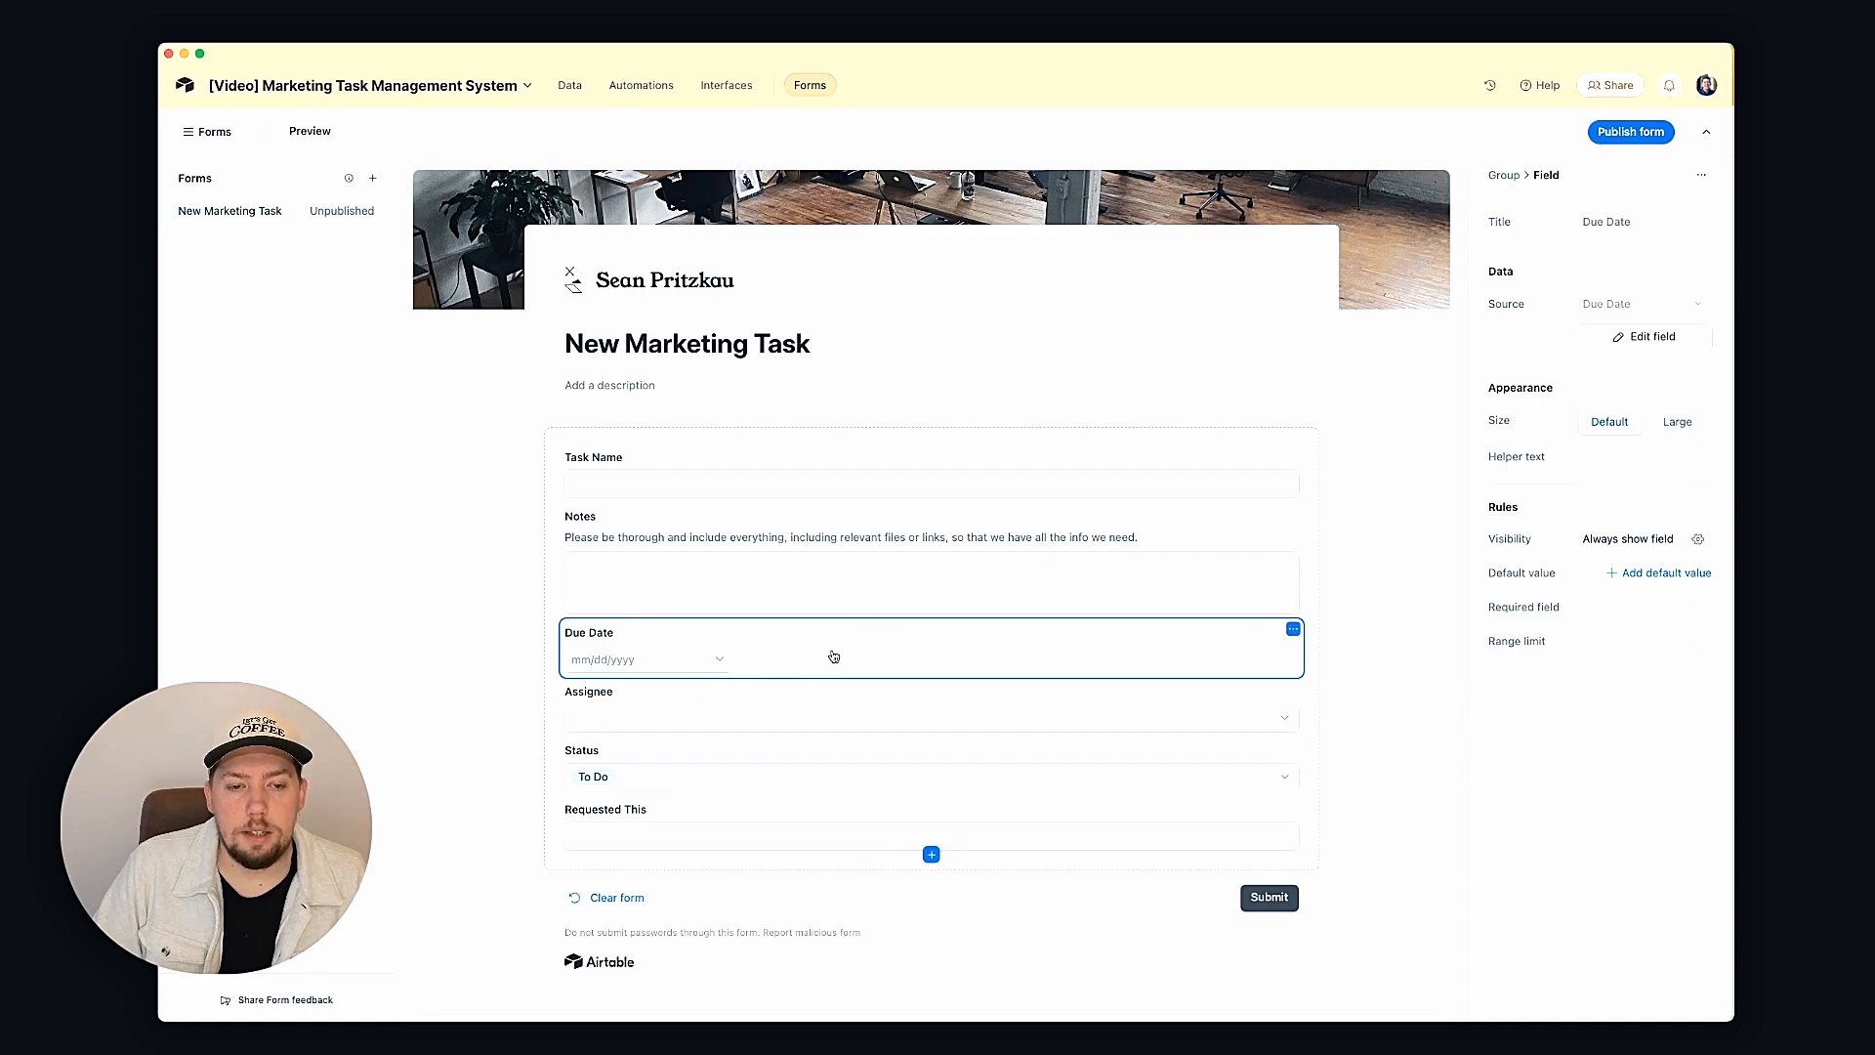
pyautogui.click(606, 709)
pyautogui.click(655, 725)
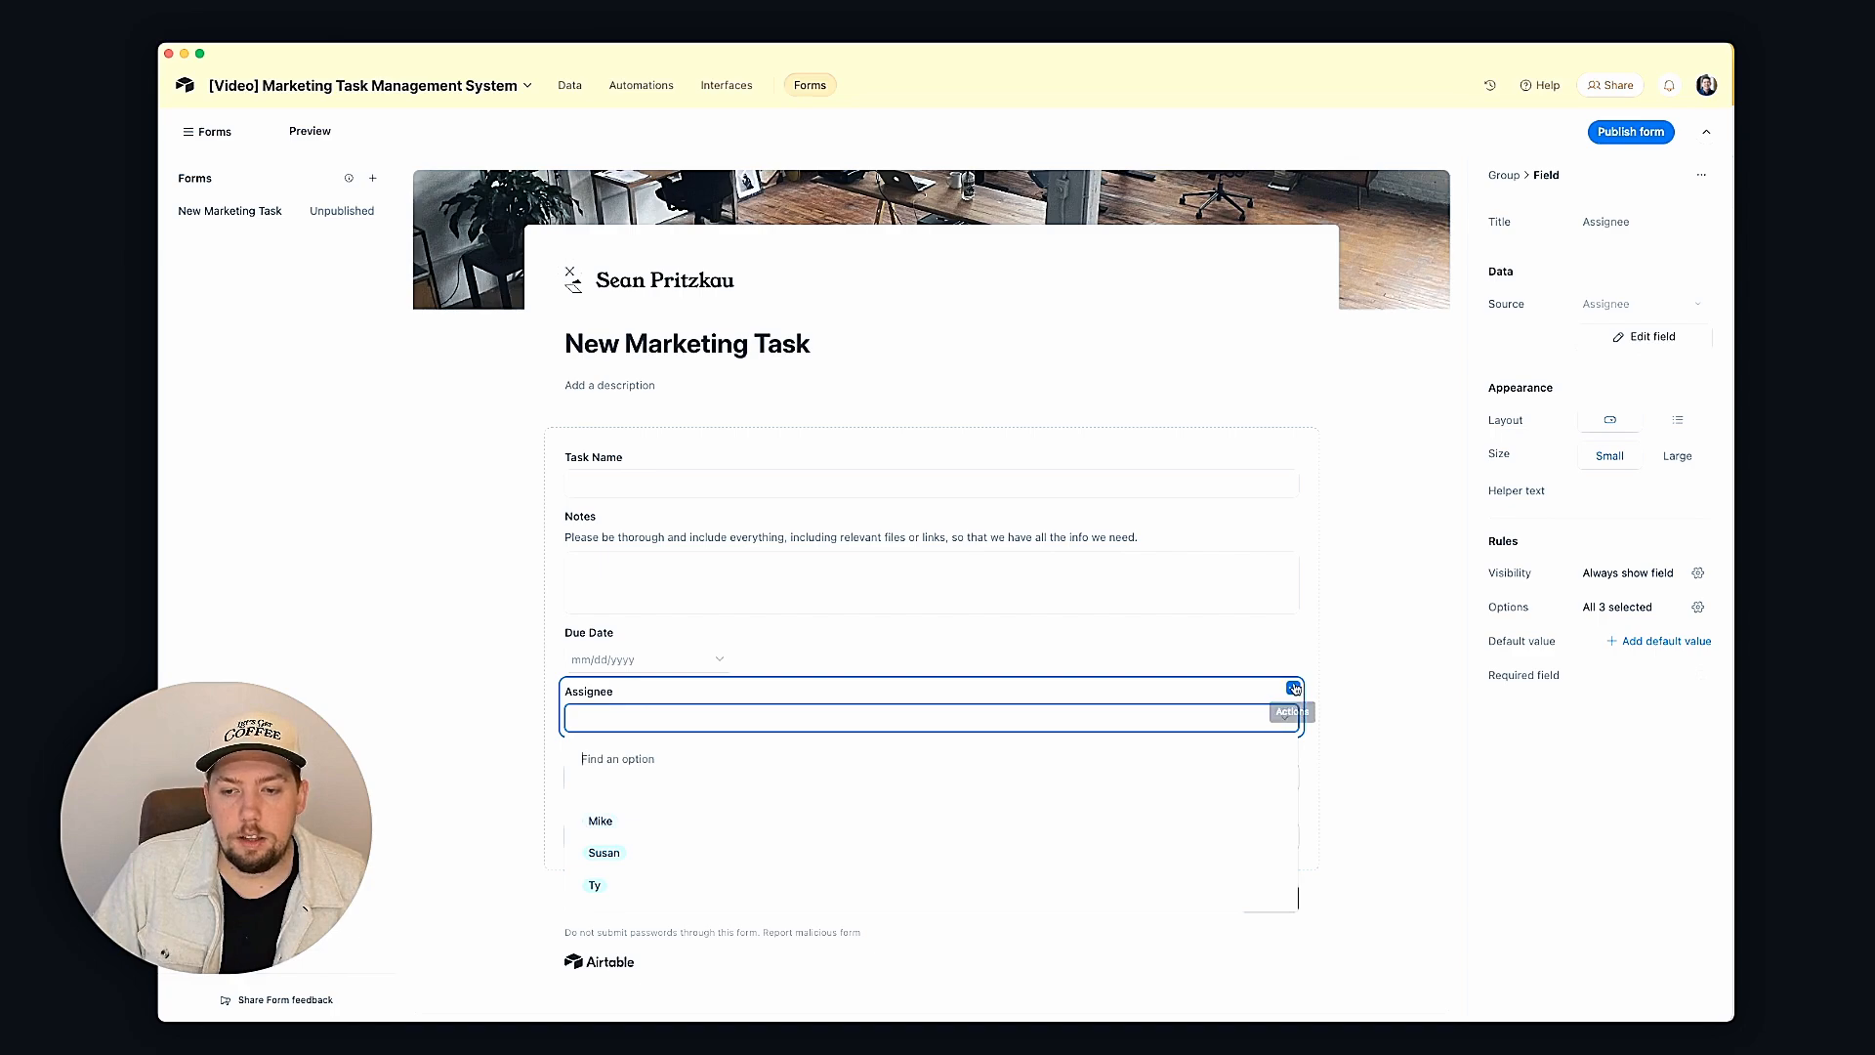
pyautogui.click(1293, 687)
pyautogui.click(1220, 738)
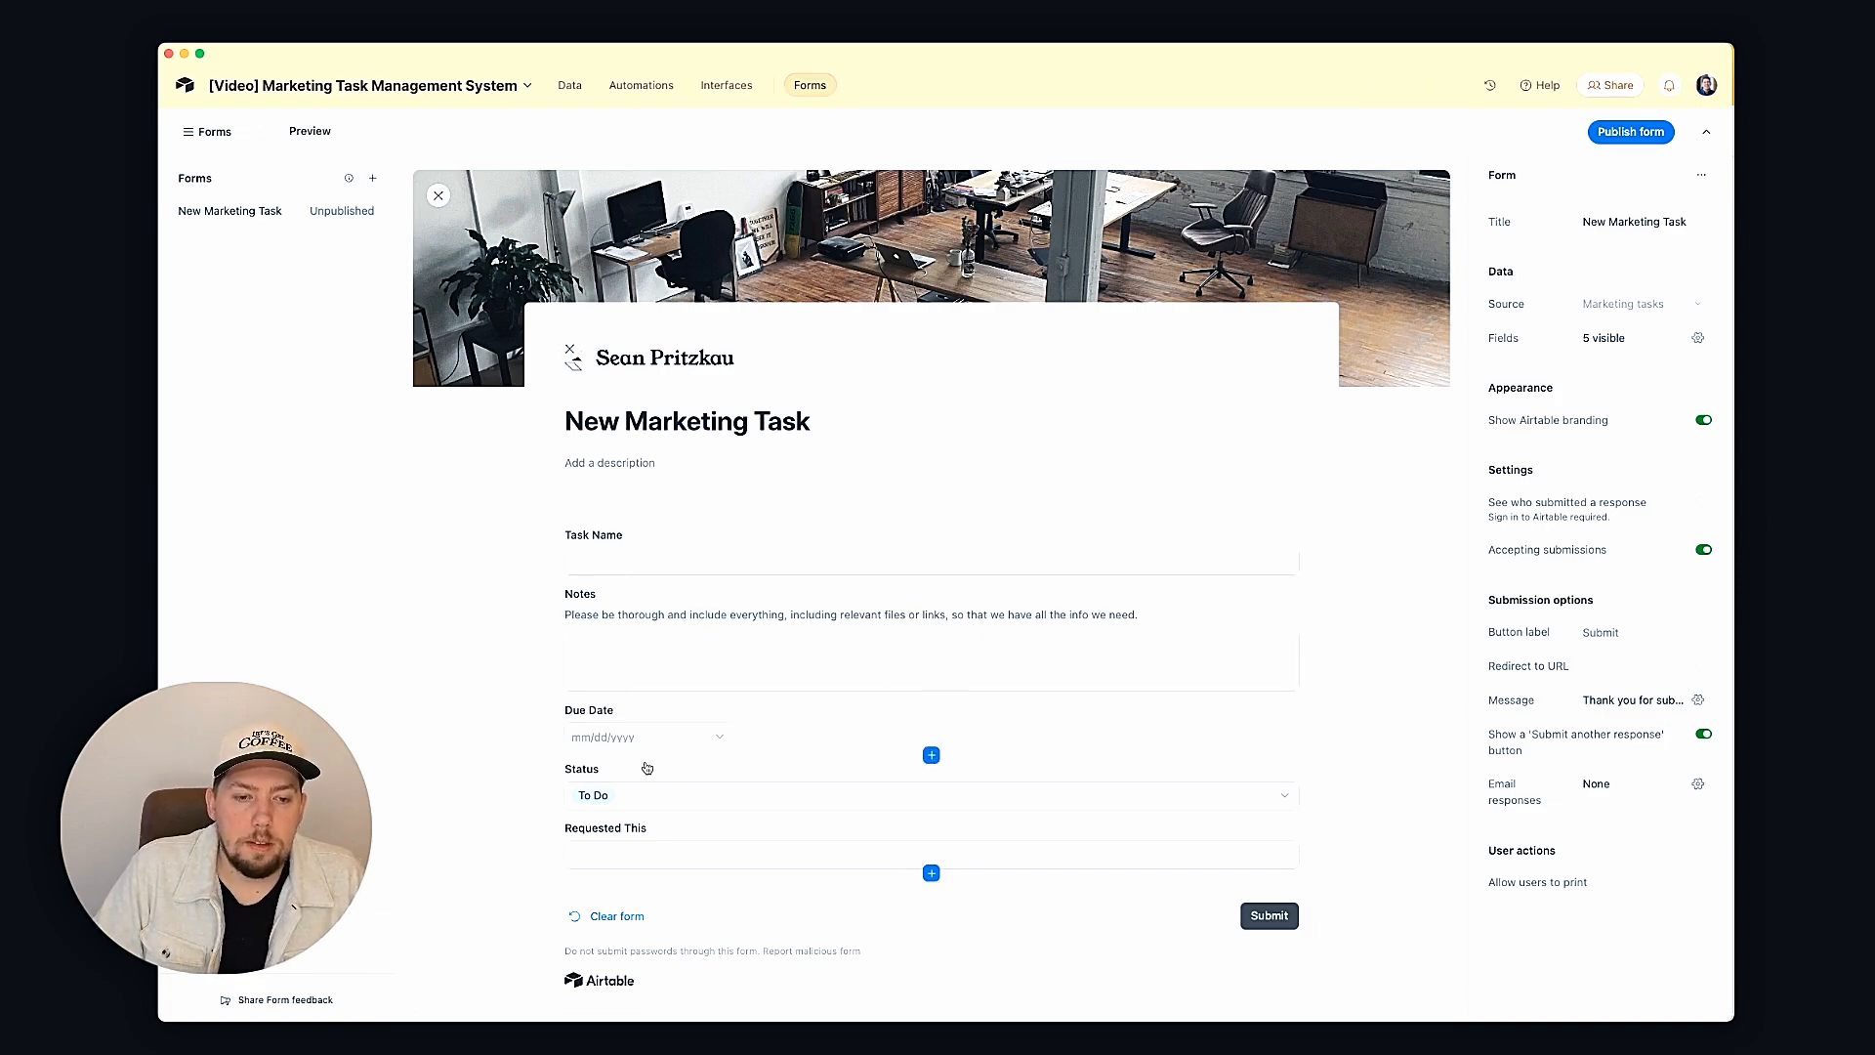
# Step: Remove the Status question, then select Requested This to edit its title
pyautogui.click(607, 776)
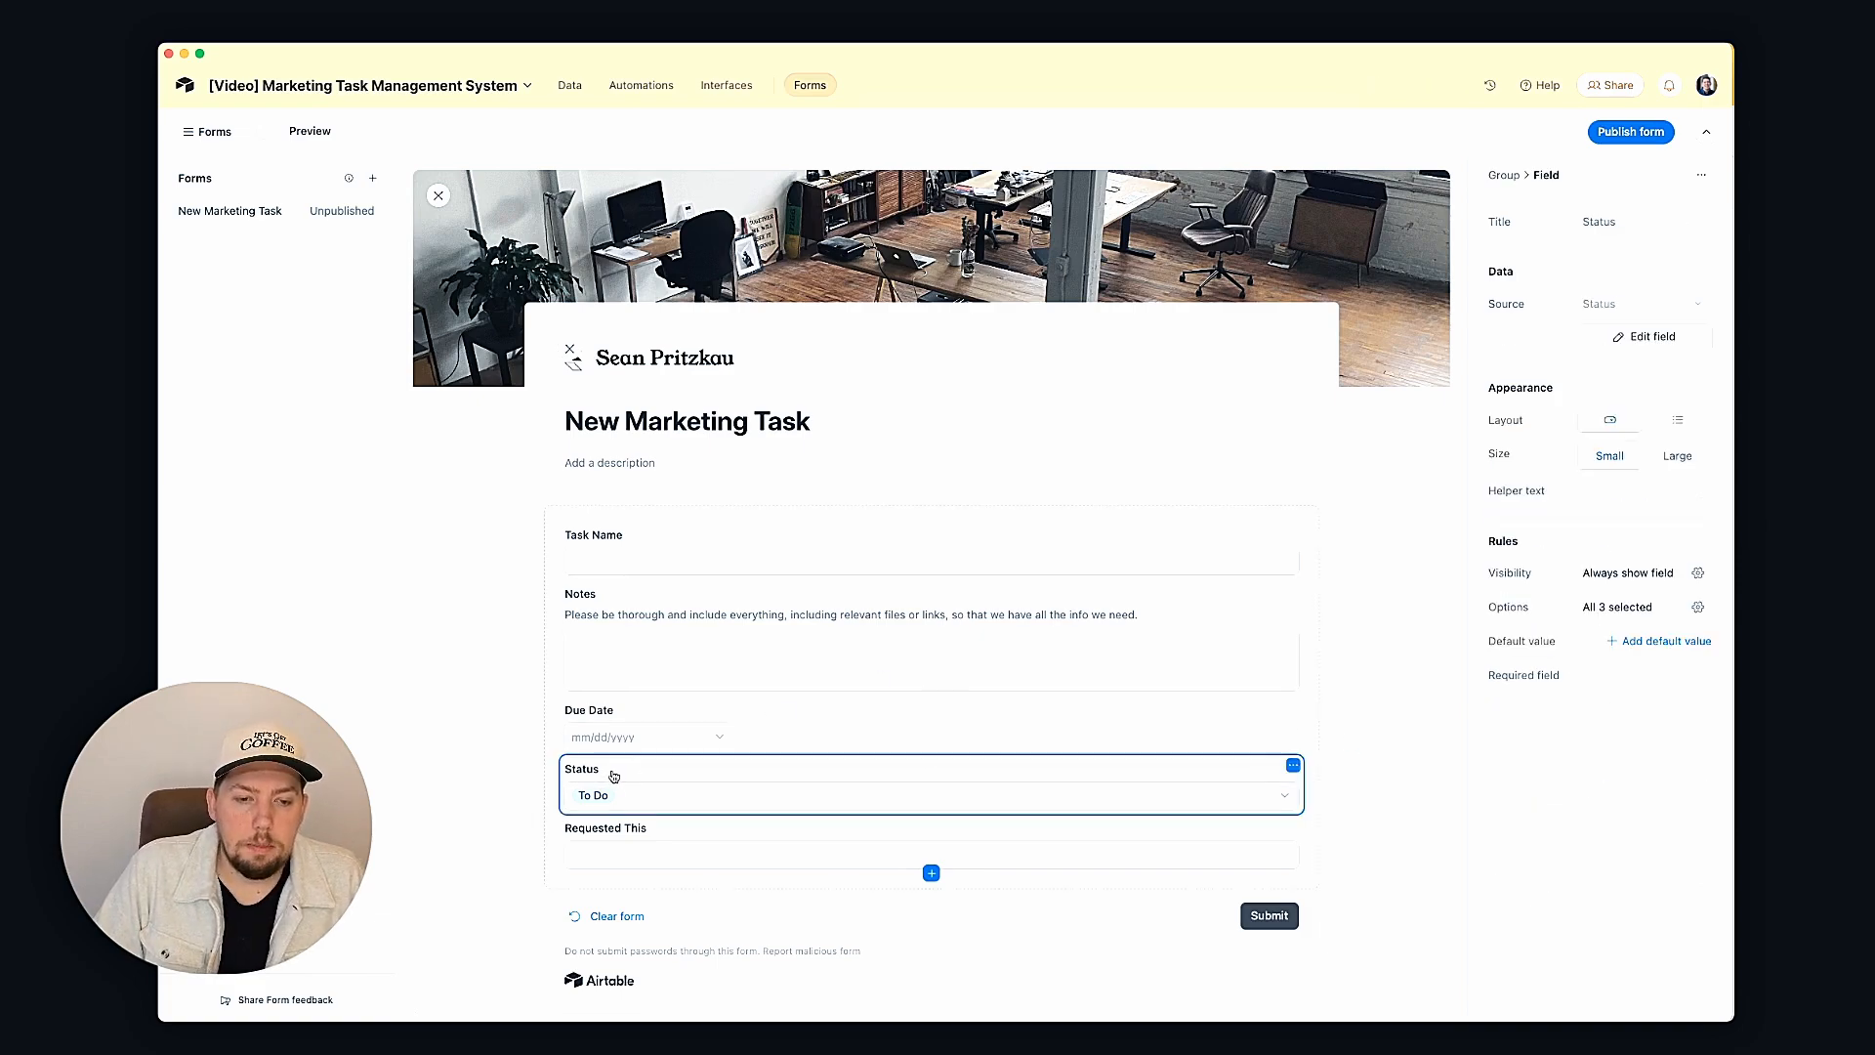
pyautogui.click(1291, 767)
pyautogui.click(1220, 814)
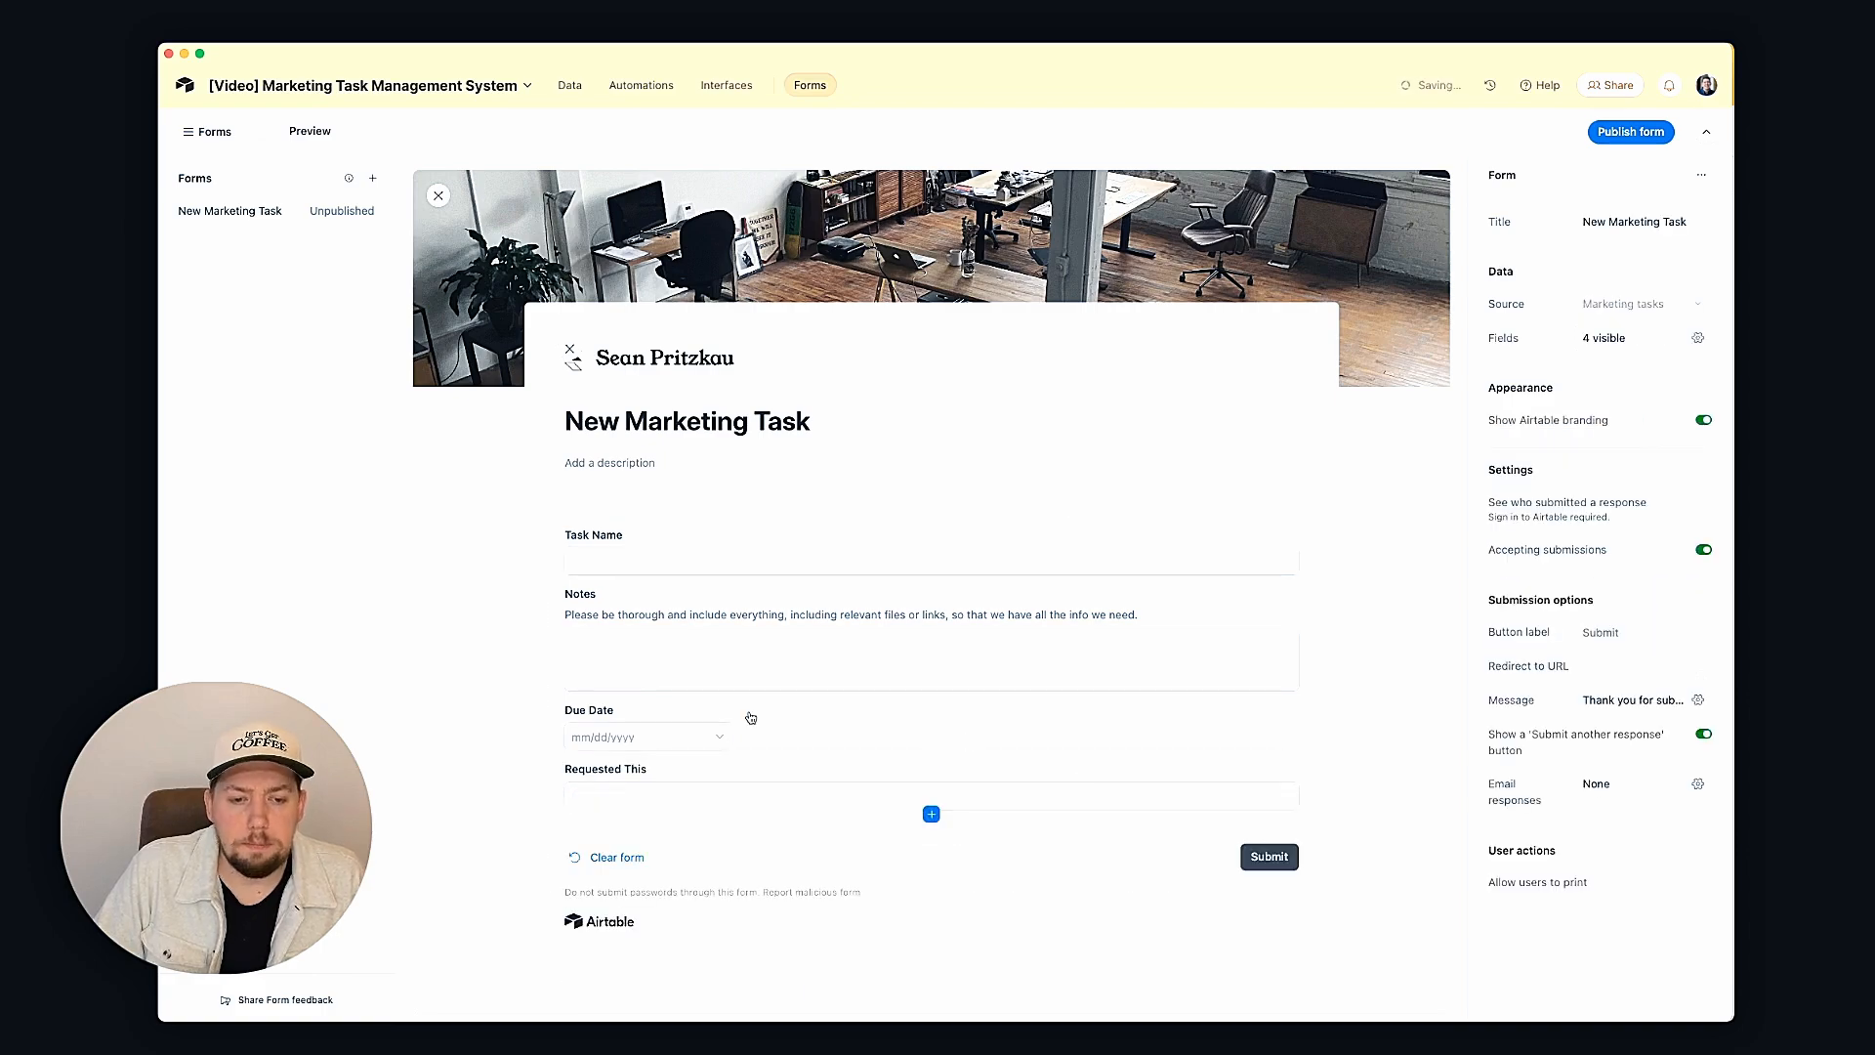
pyautogui.click(644, 786)
pyautogui.click(636, 778)
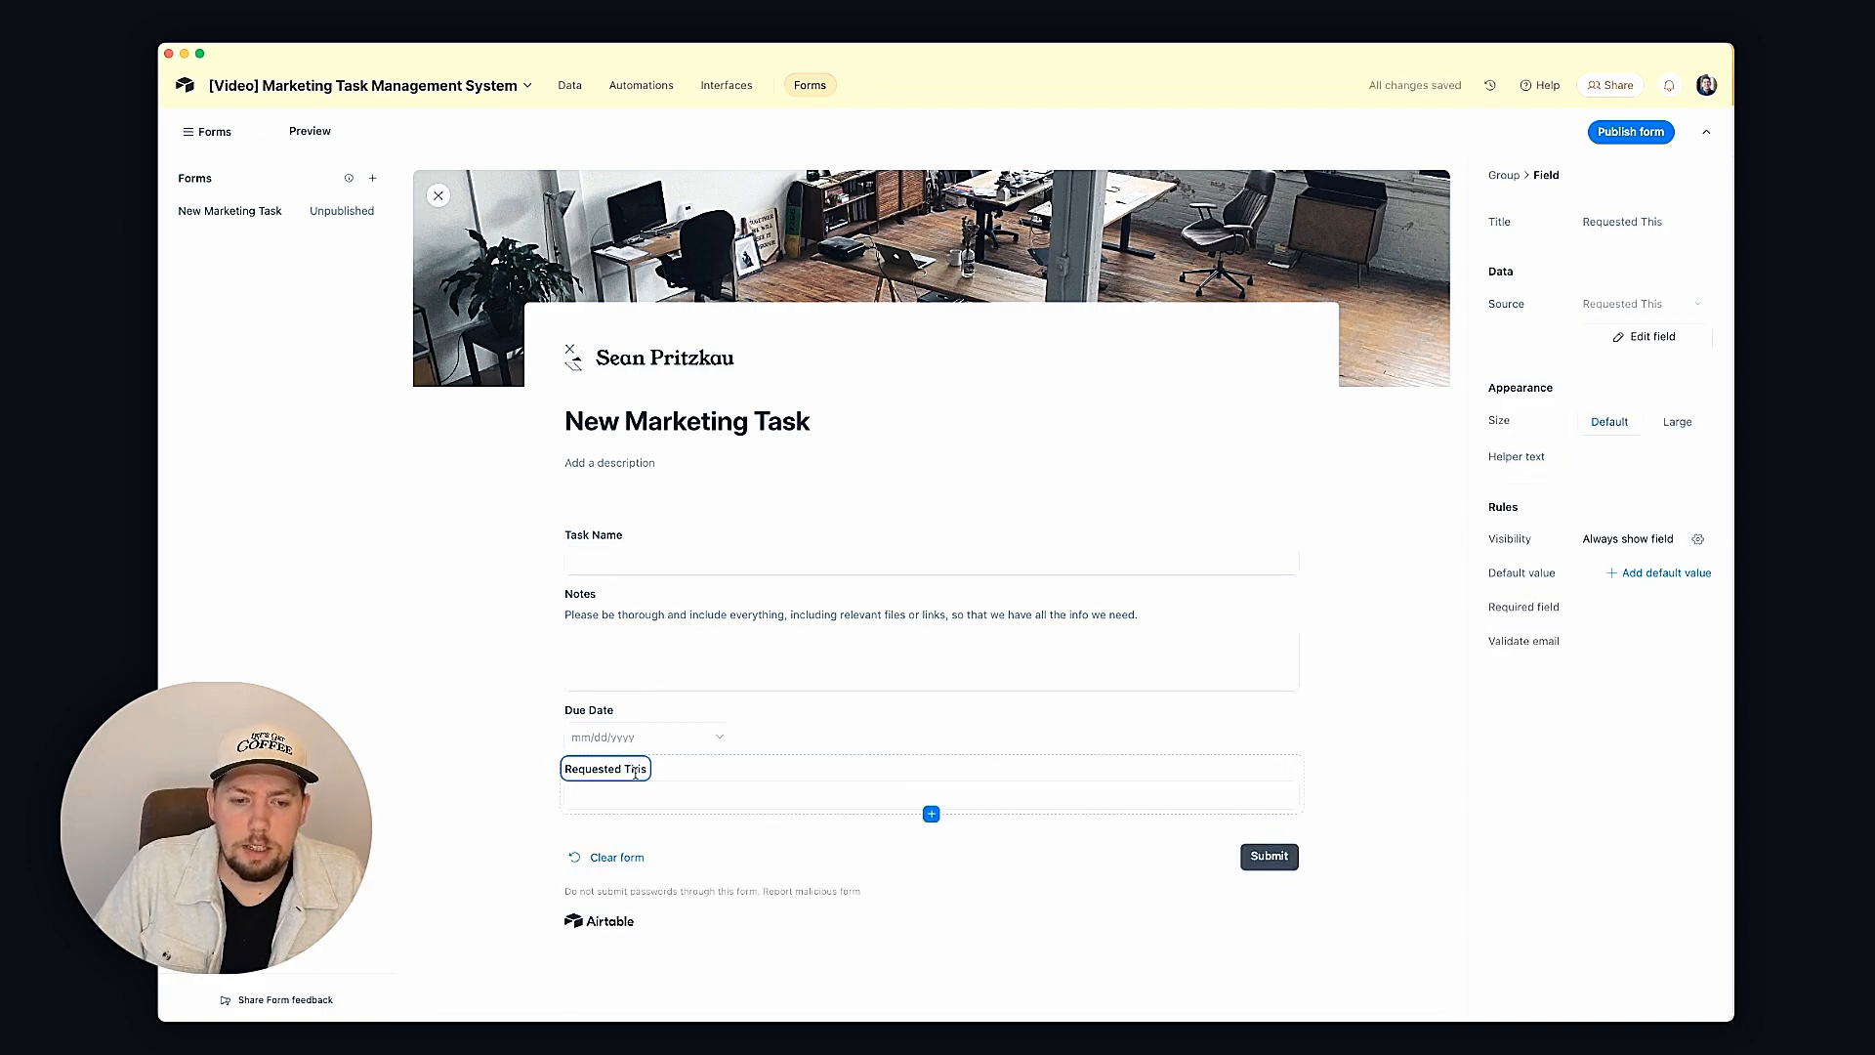
pyautogui.click(1662, 223)
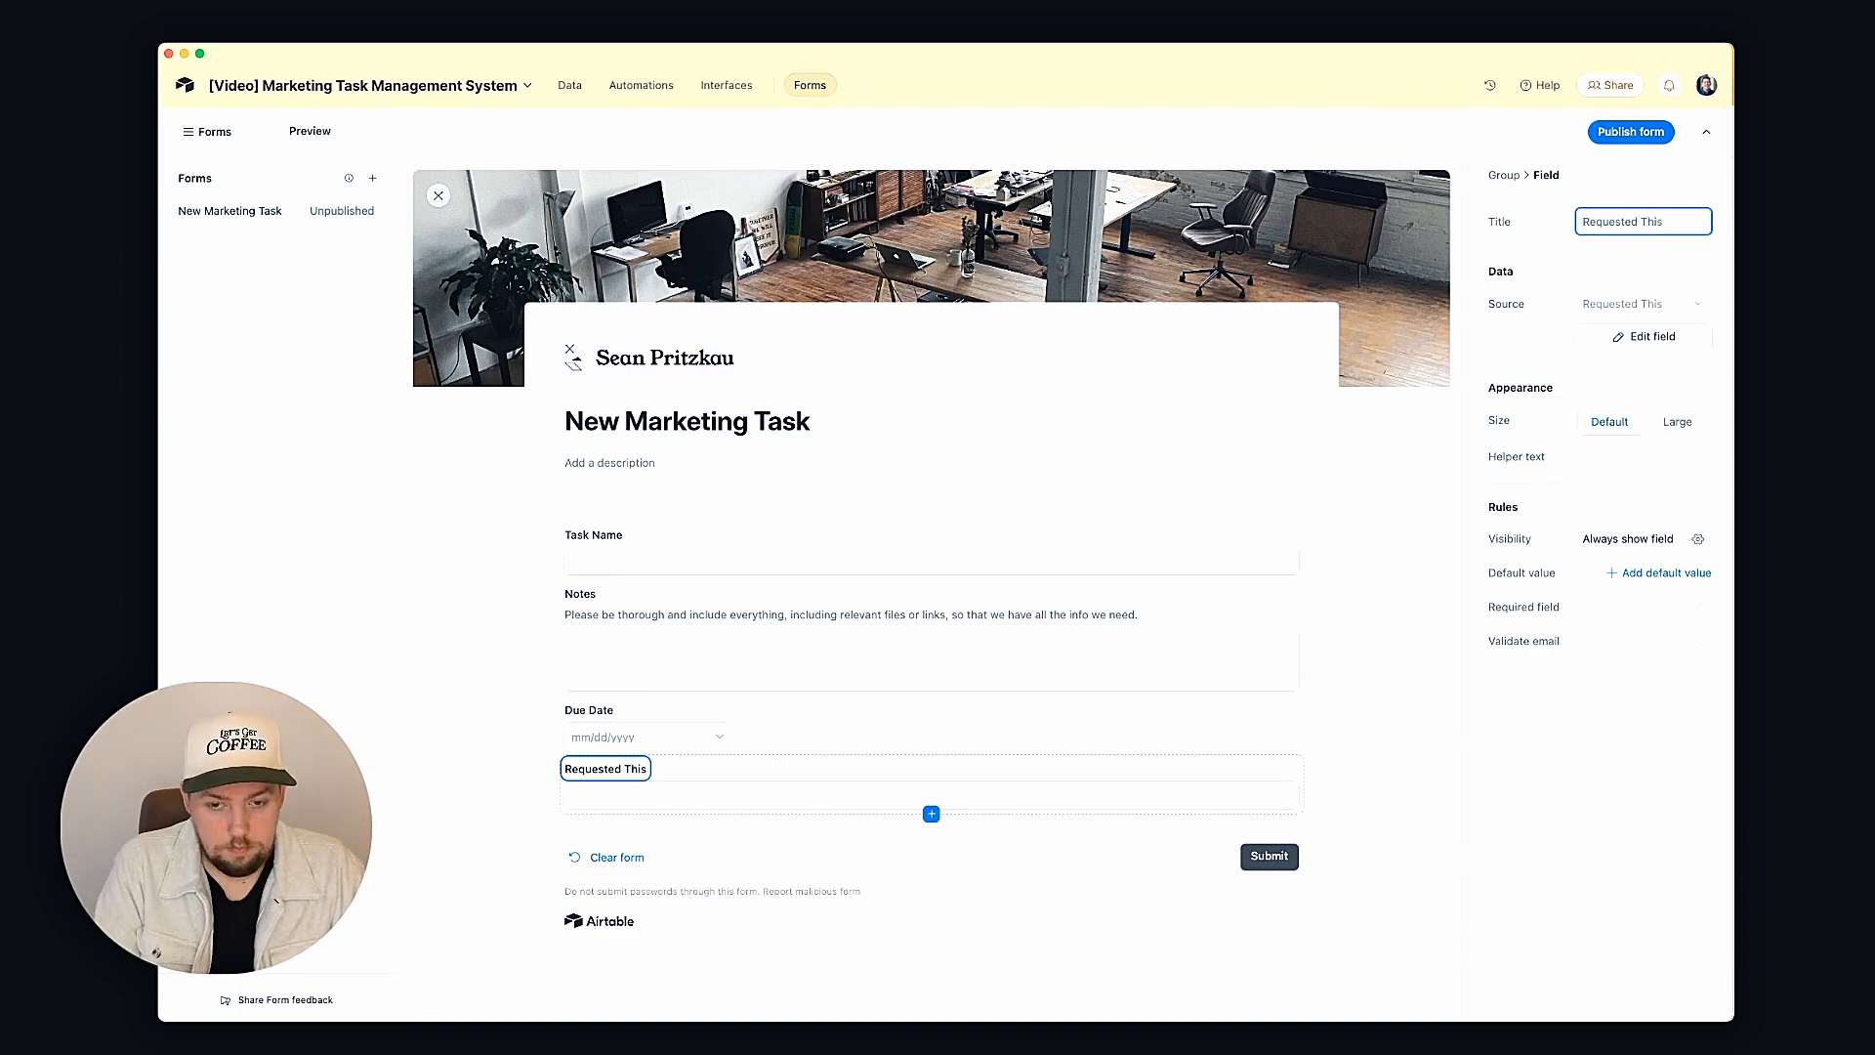
# Step: Retitle the Requested This question as 'Your Email'
pyautogui.press('super+a')
pyautogui.write('Requestee E')
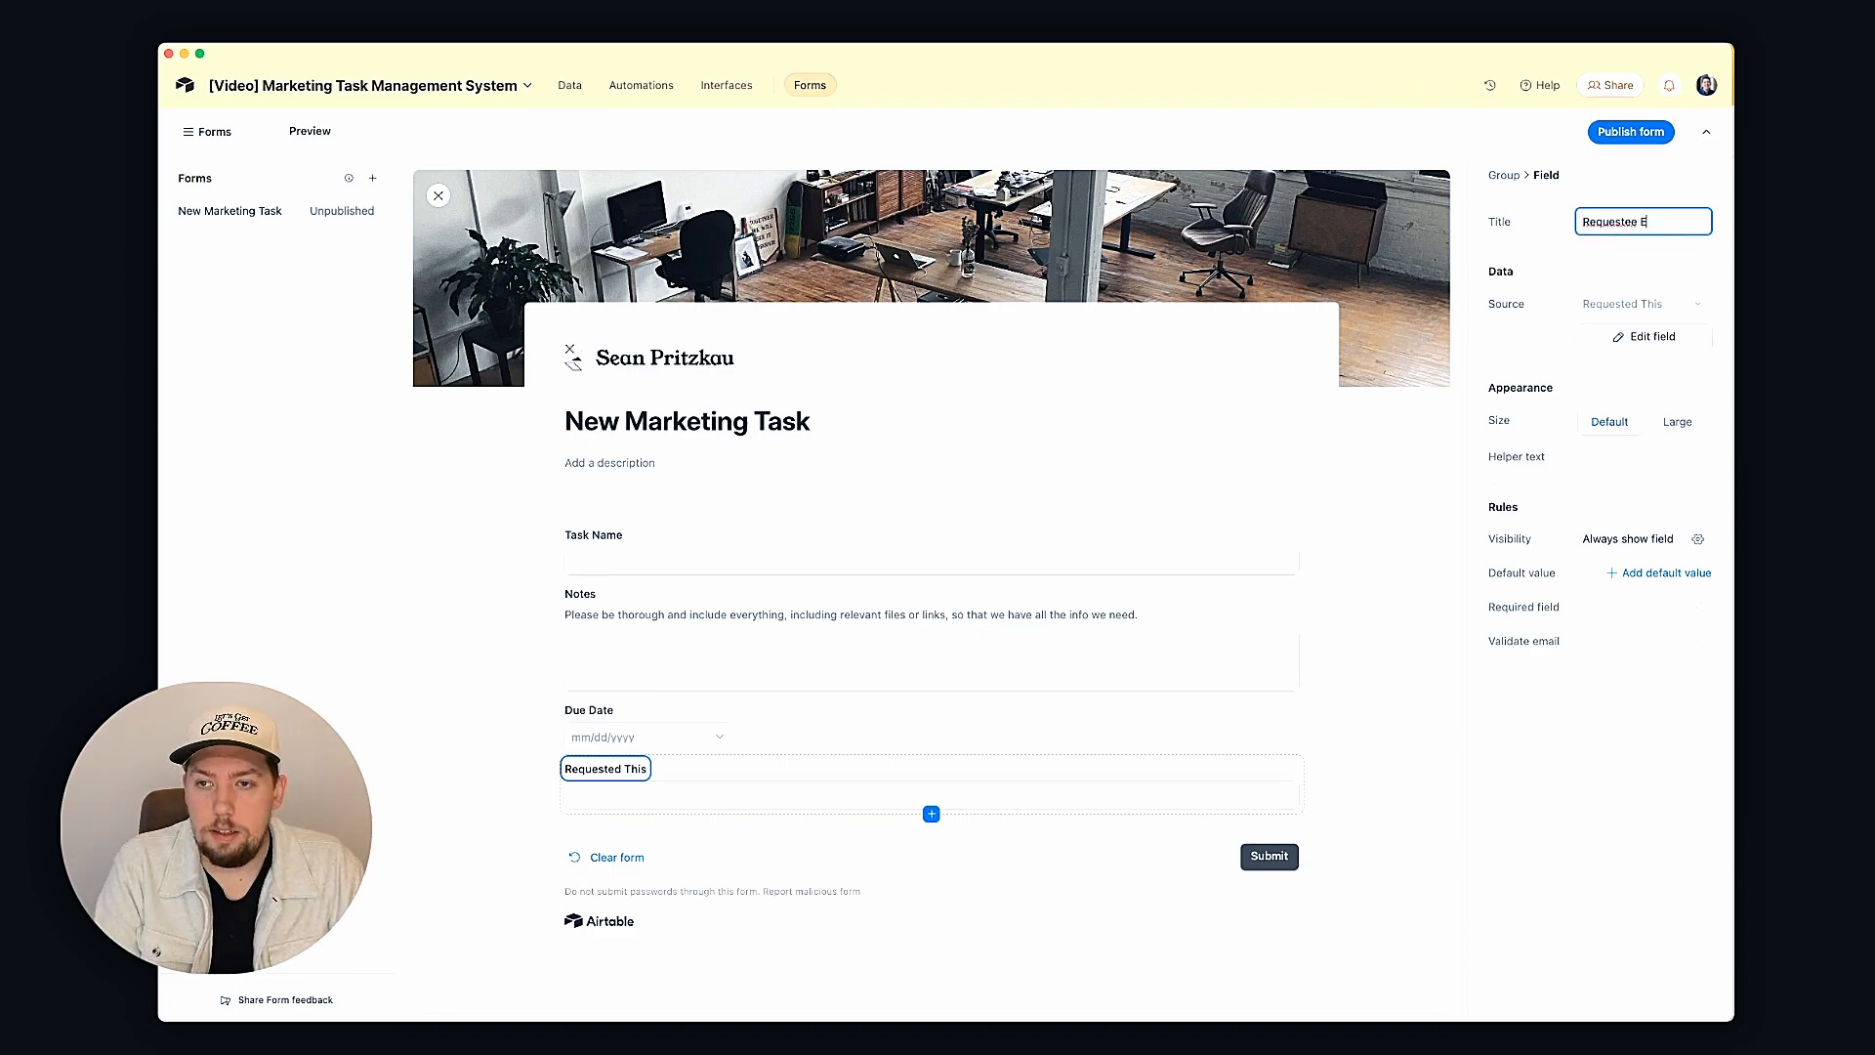
pyautogui.press('super+a')
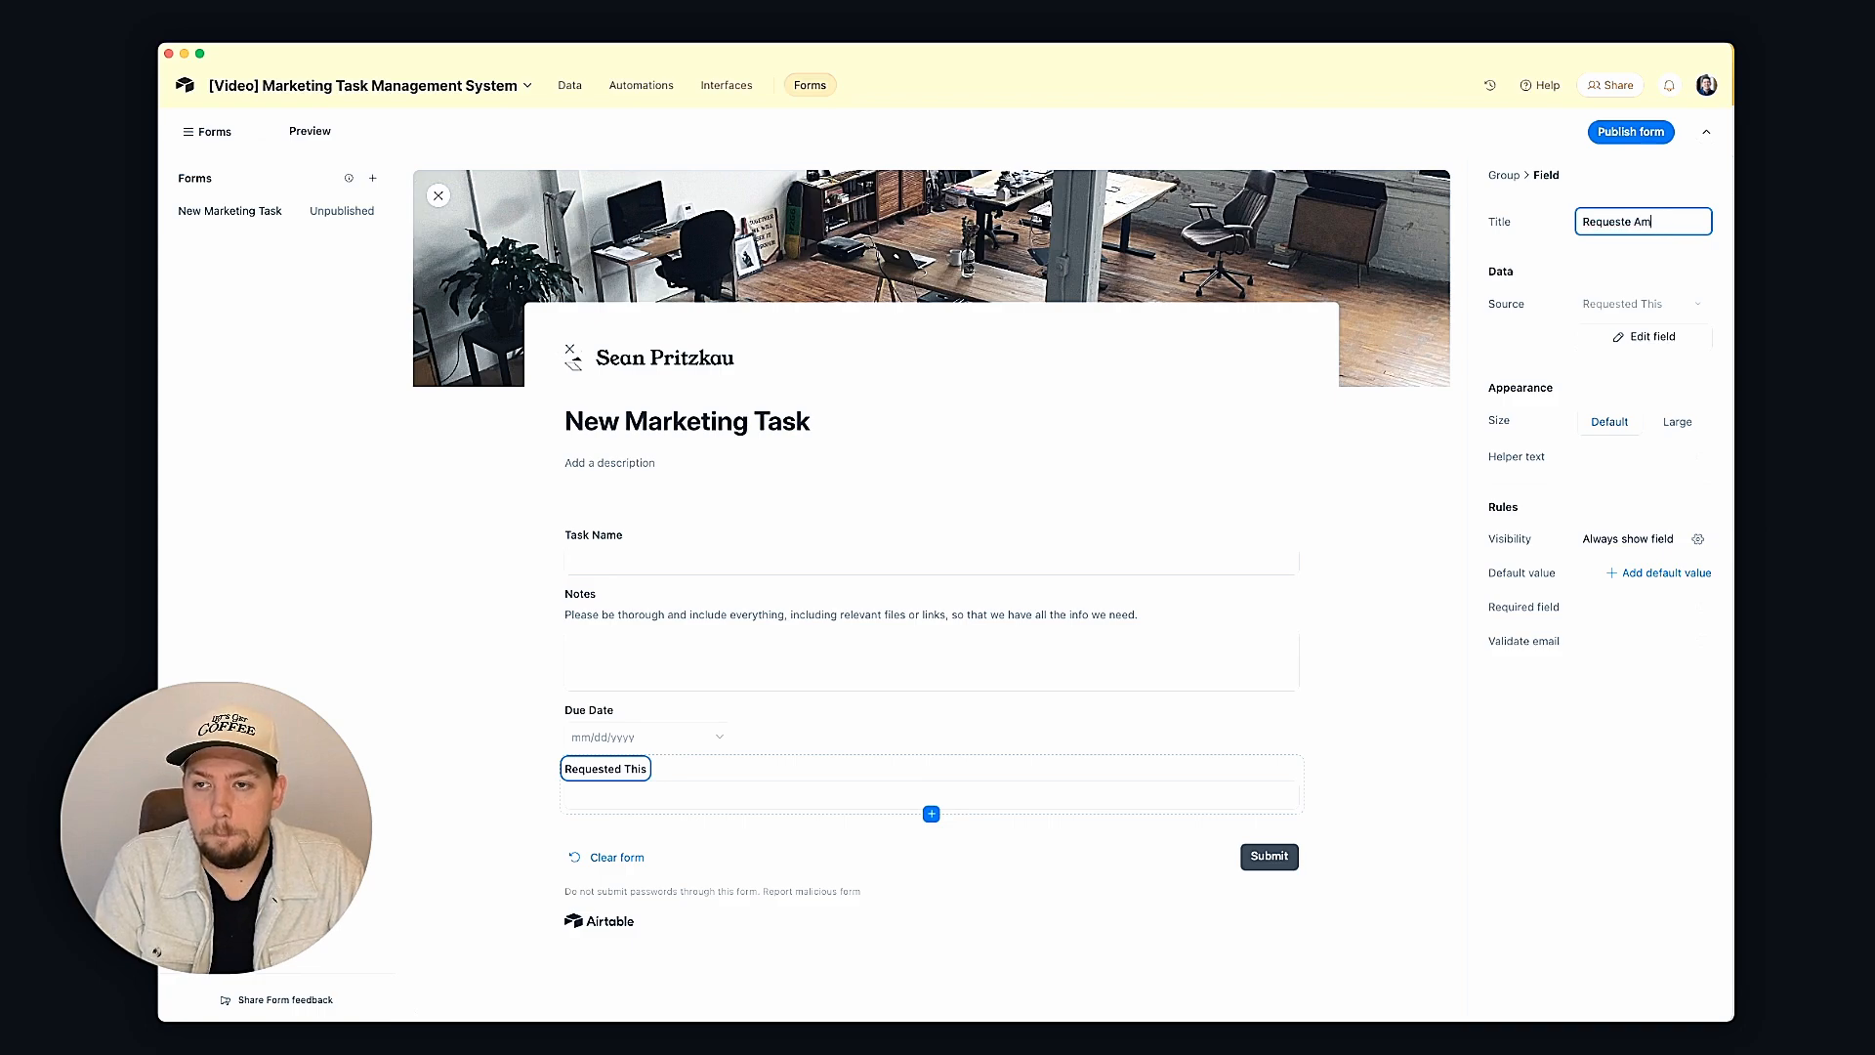
pyautogui.write('Your Em')
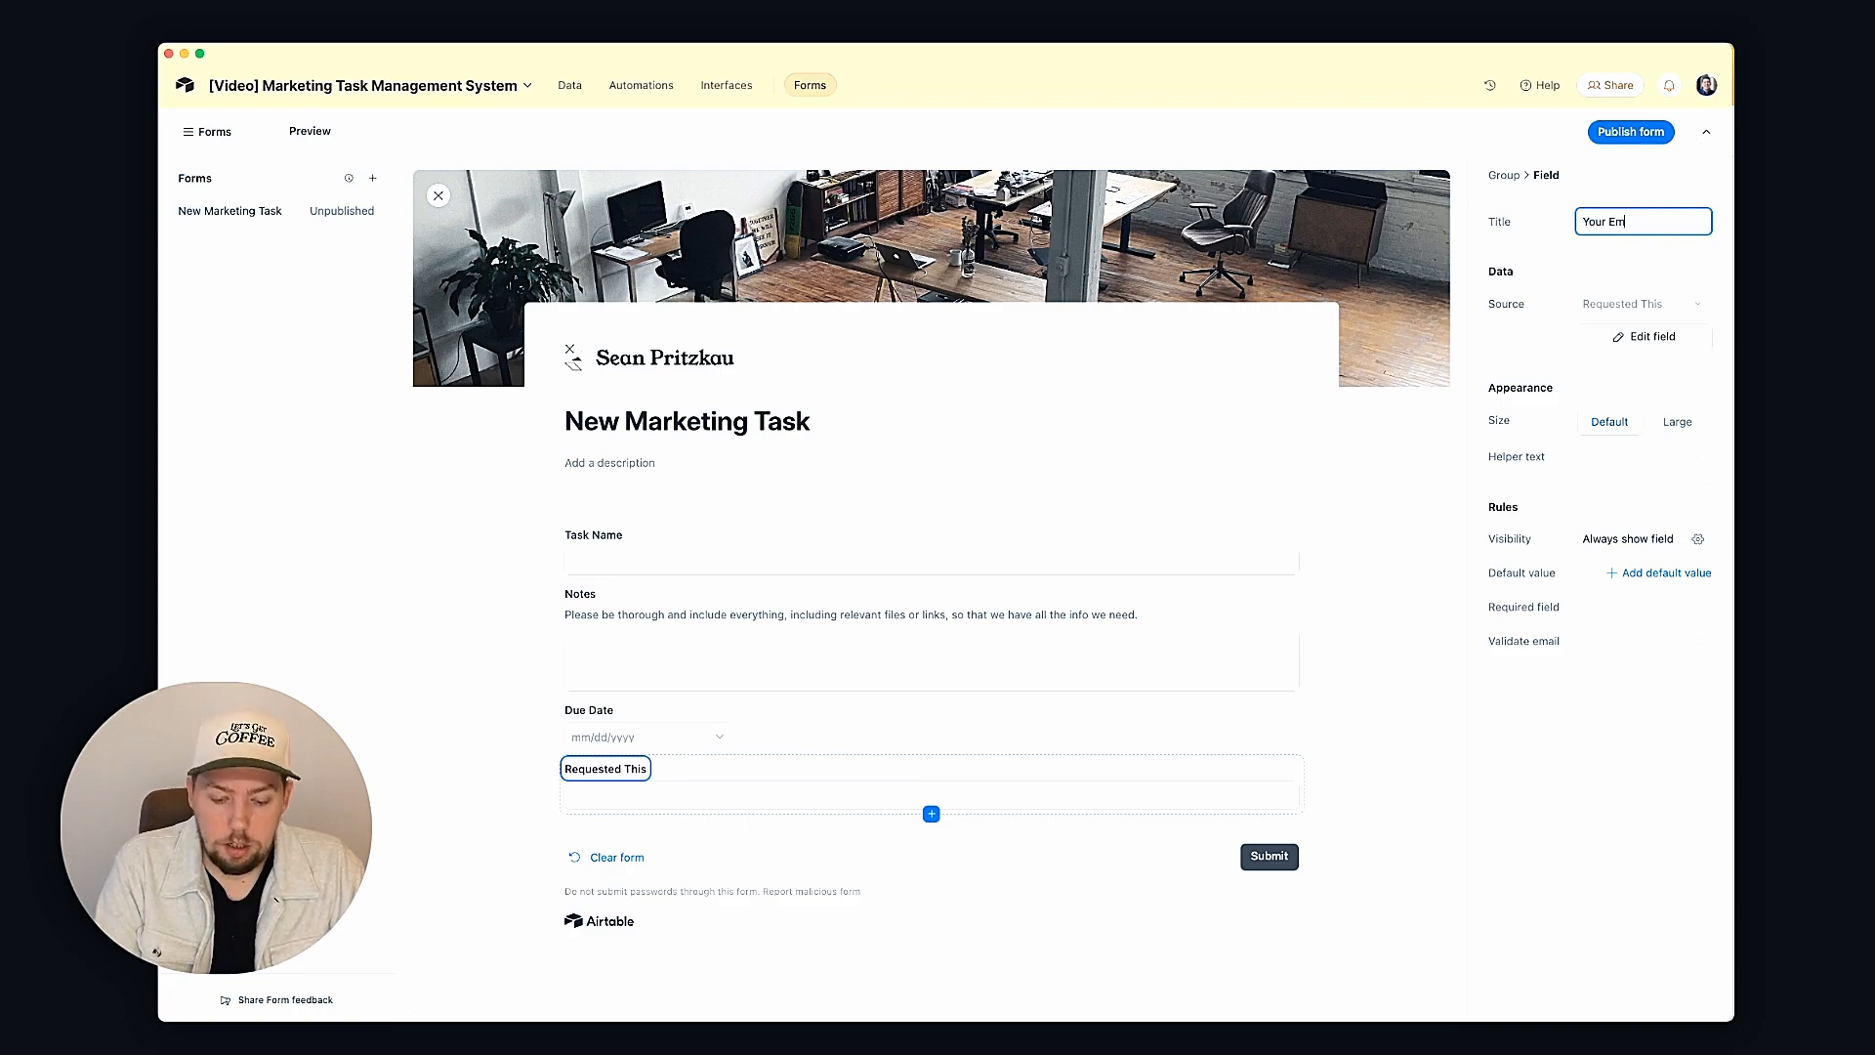
pyautogui.write('ail')
pyautogui.click(1033, 791)
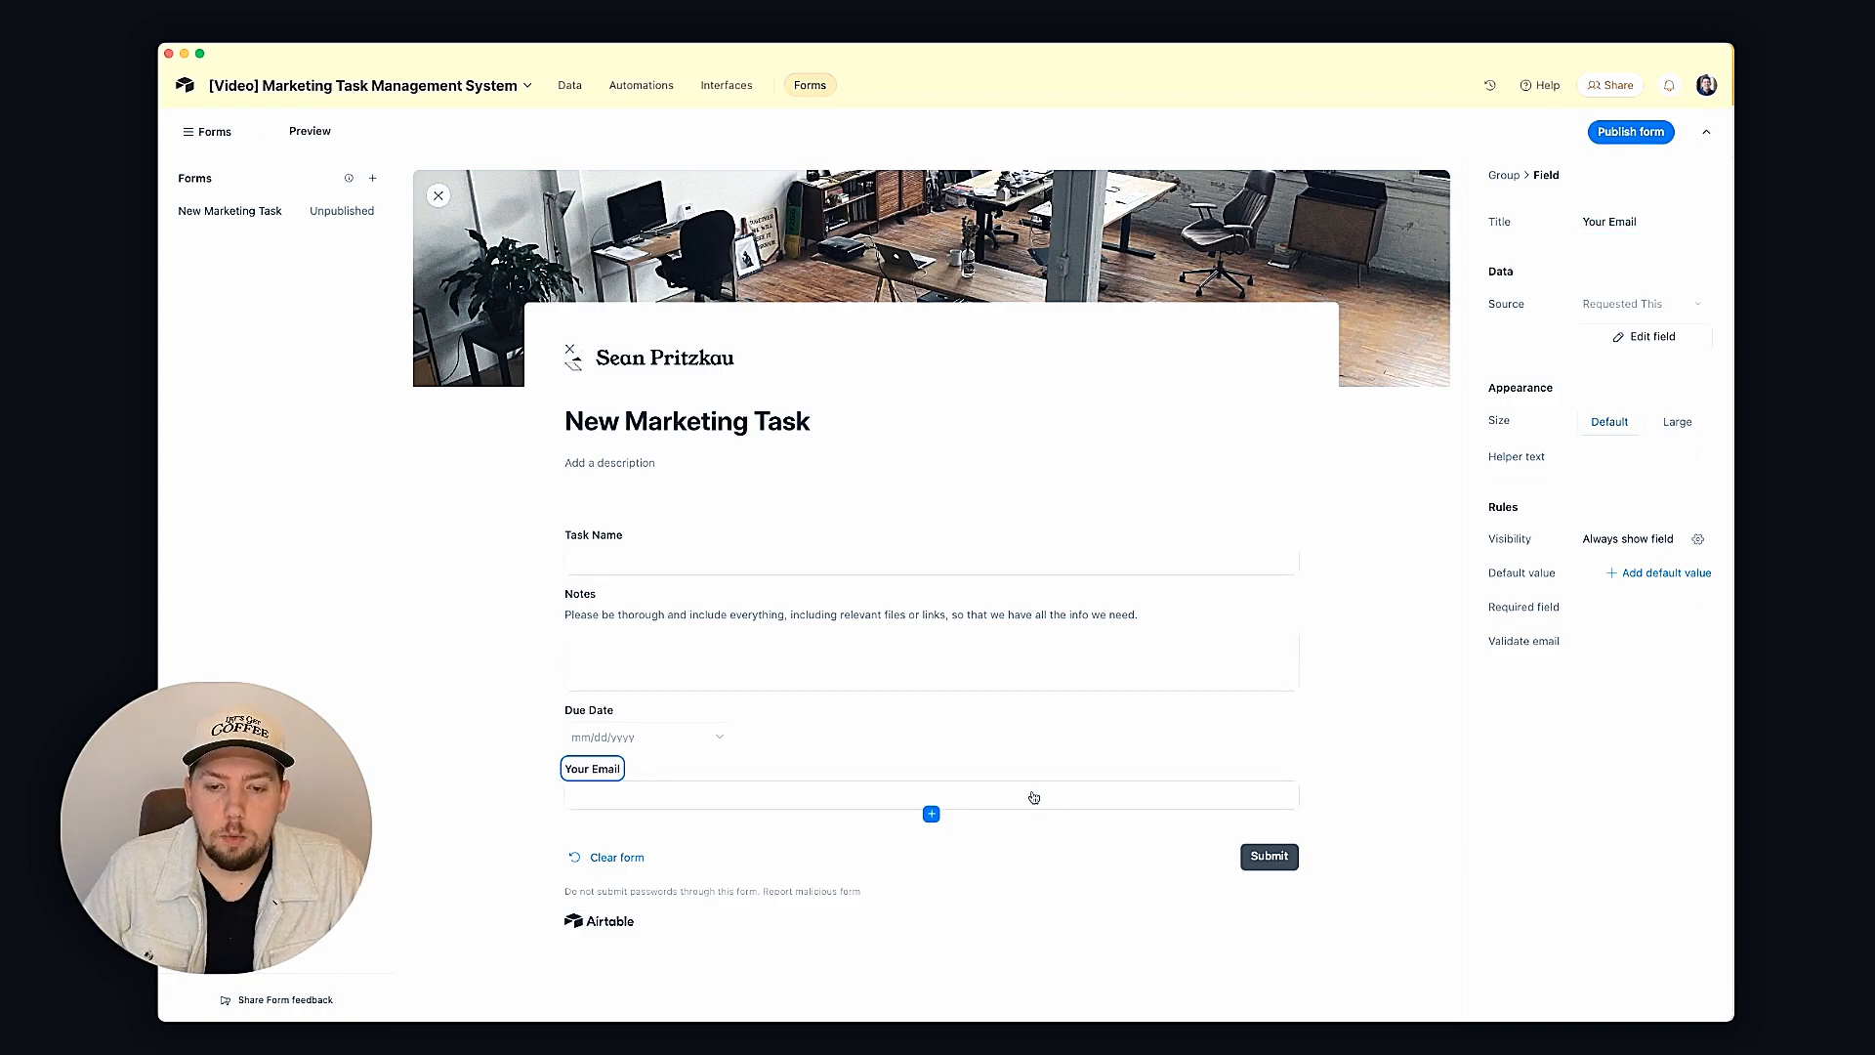
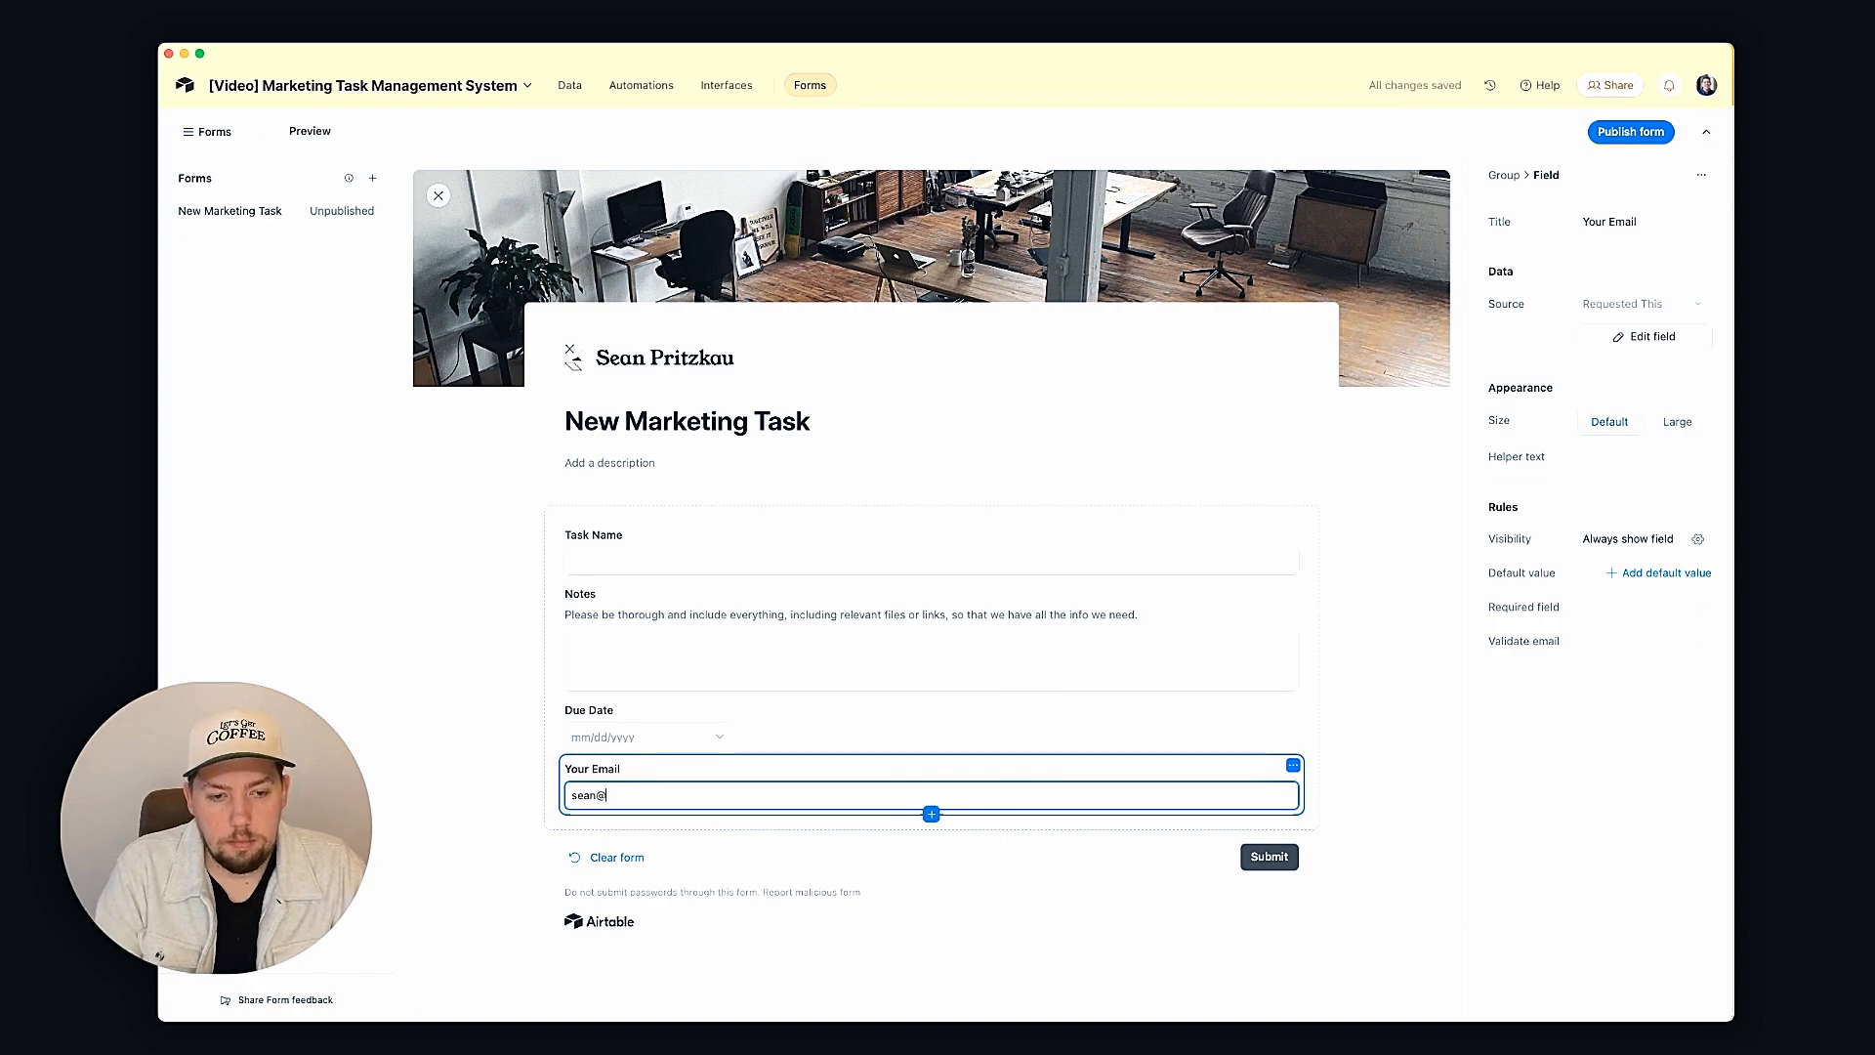
# Step: Enter a default e-mail address into the Your Email question
pyautogui.press('Return')
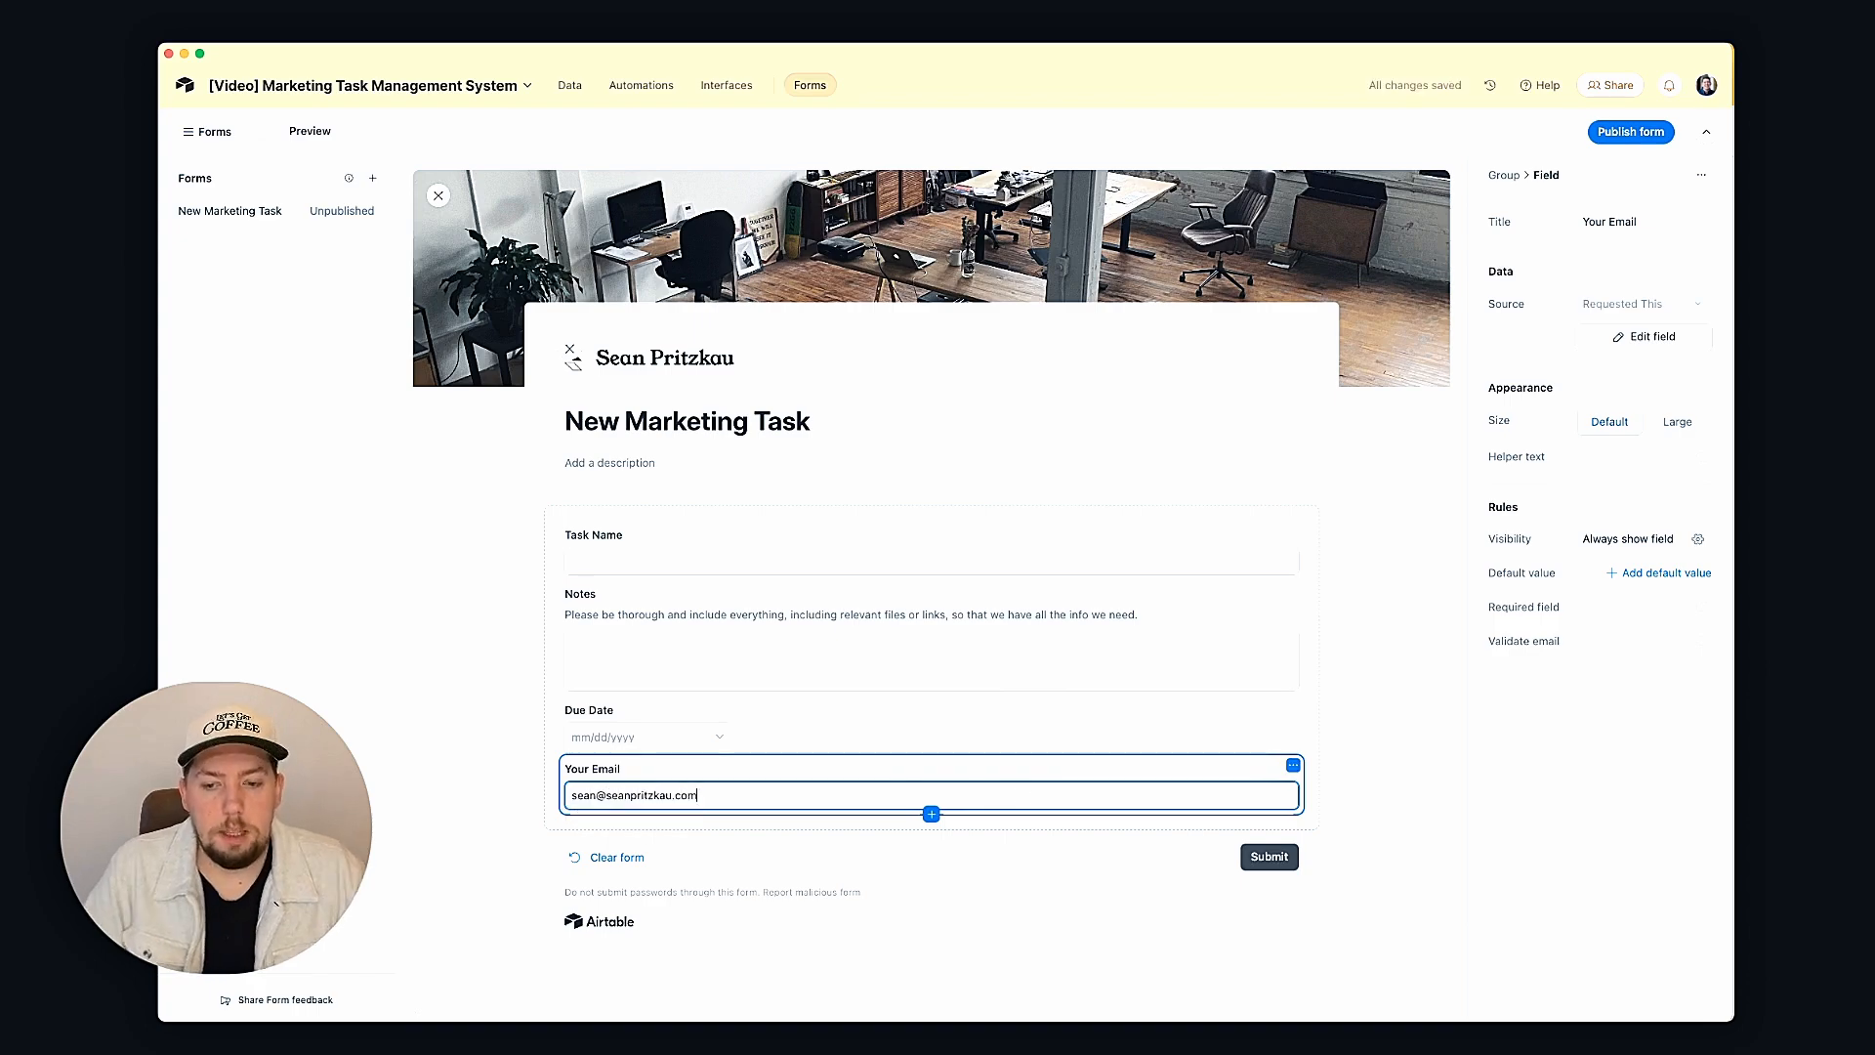
pyautogui.click(1356, 711)
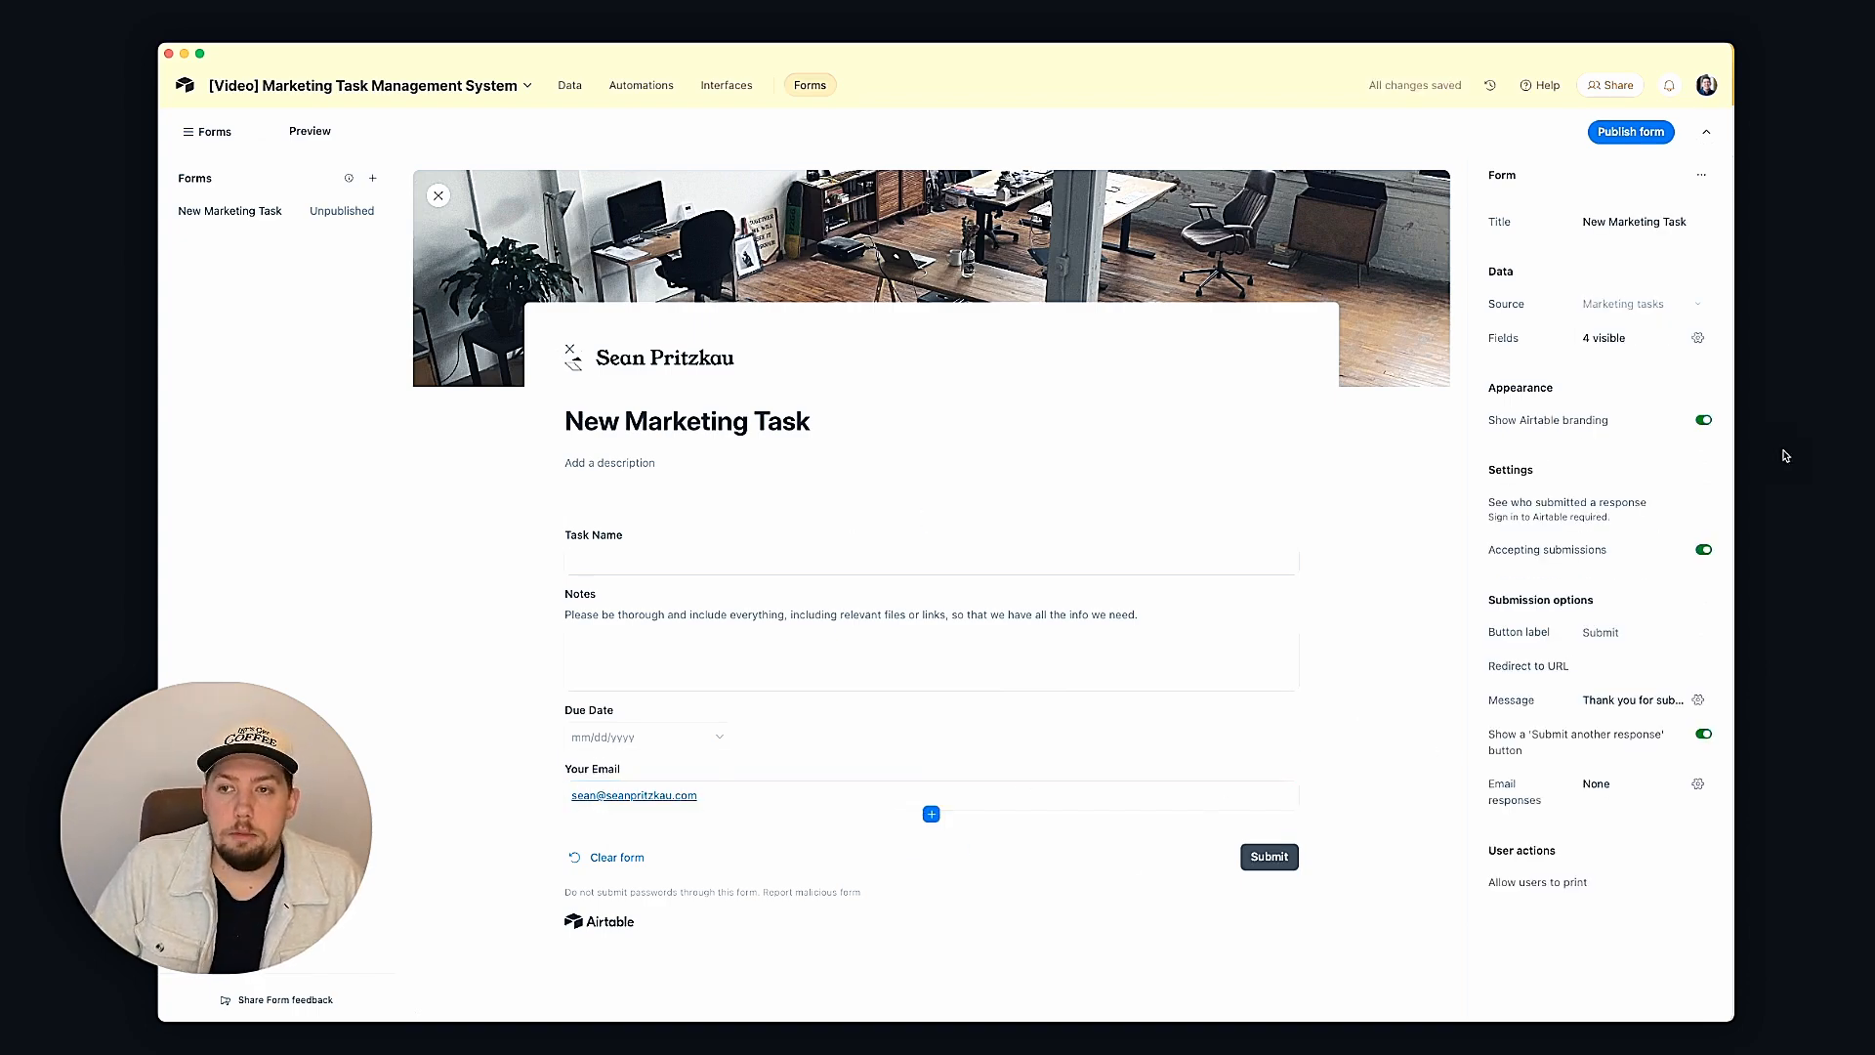
pyautogui.click(1626, 131)
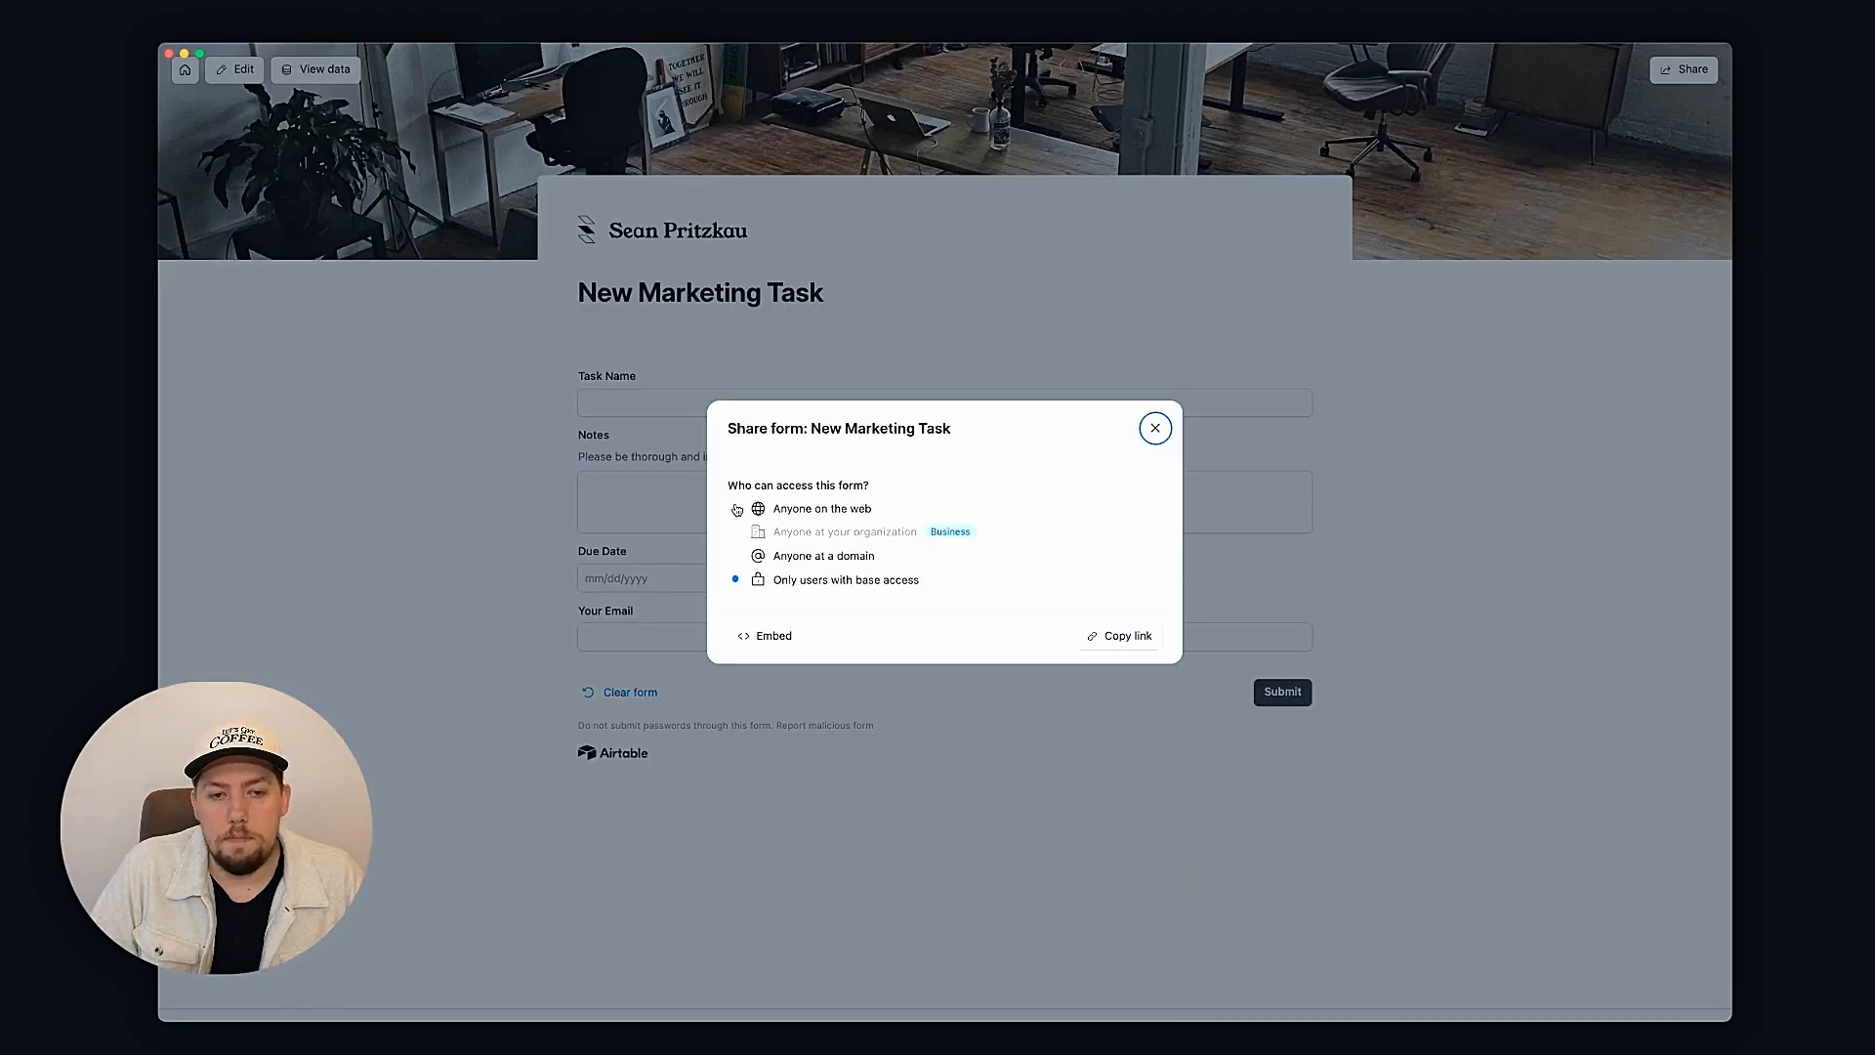
# Step: Make the form open to anyone on the web and copy its share link
pyautogui.click(735, 509)
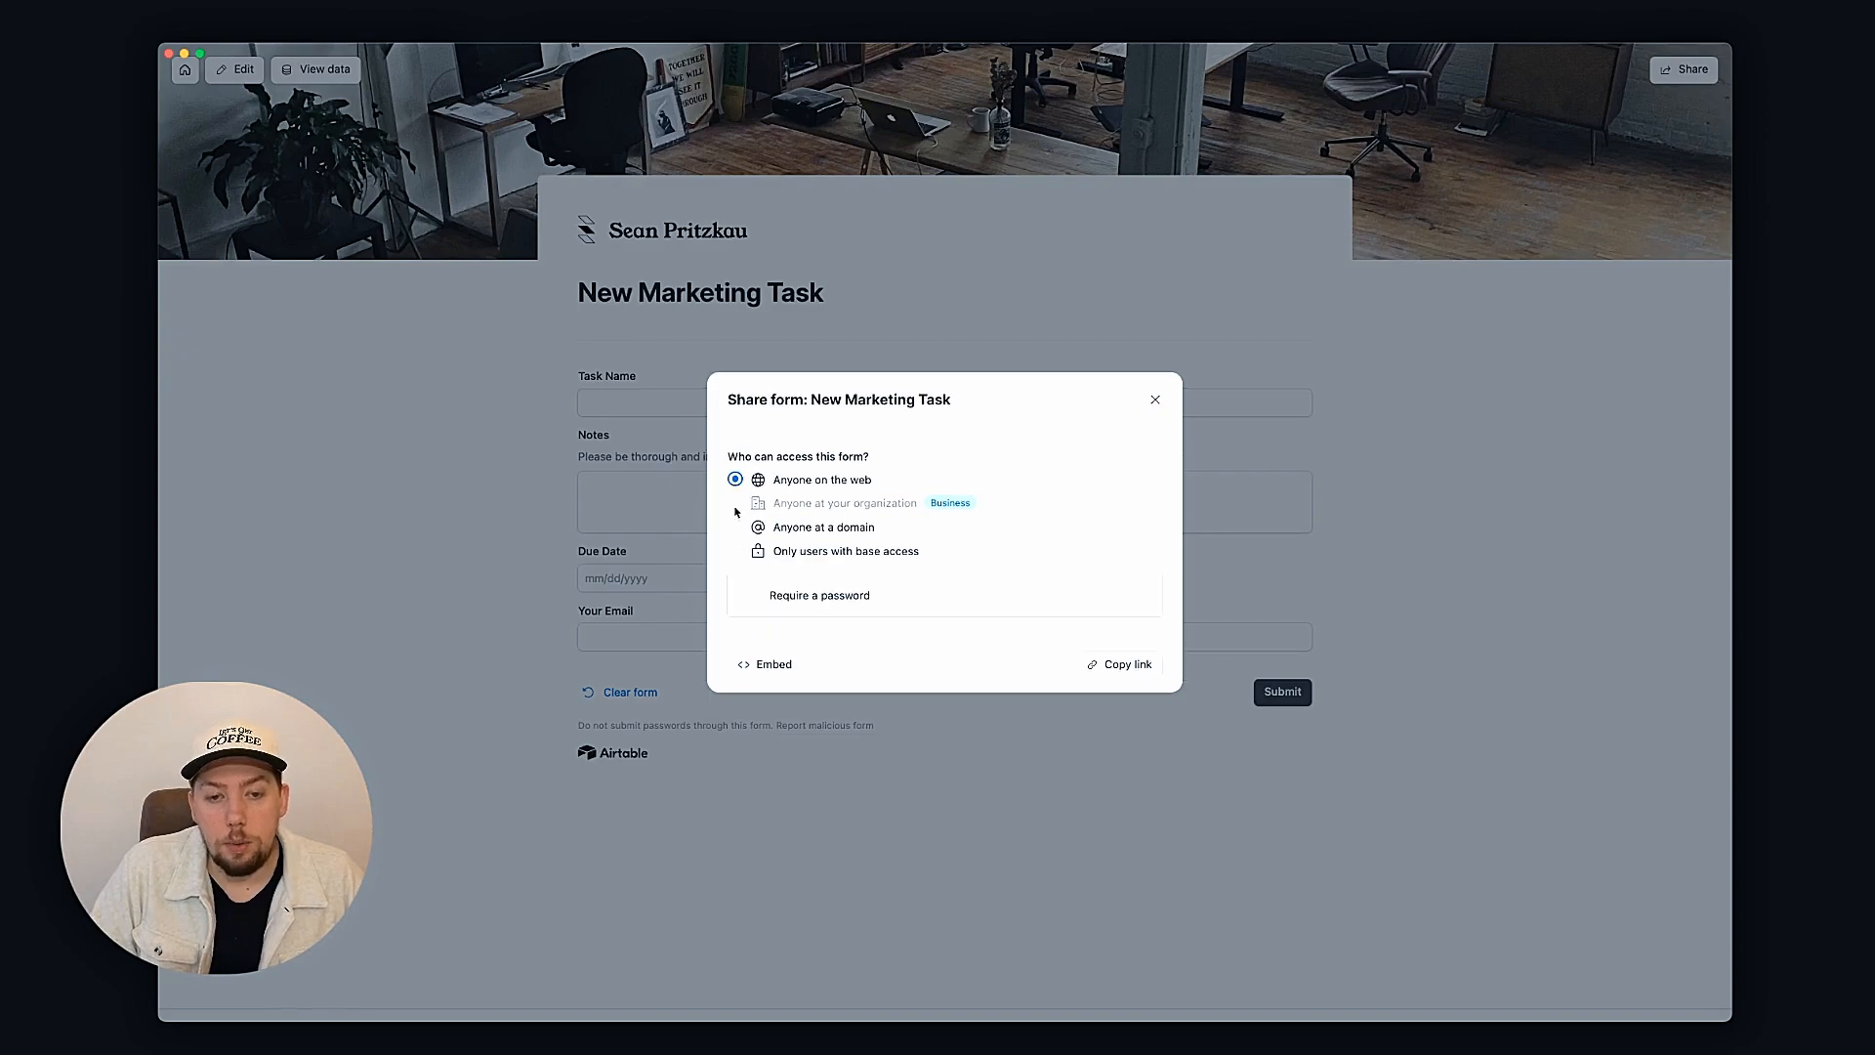
pyautogui.click(1130, 665)
pyautogui.click(1156, 399)
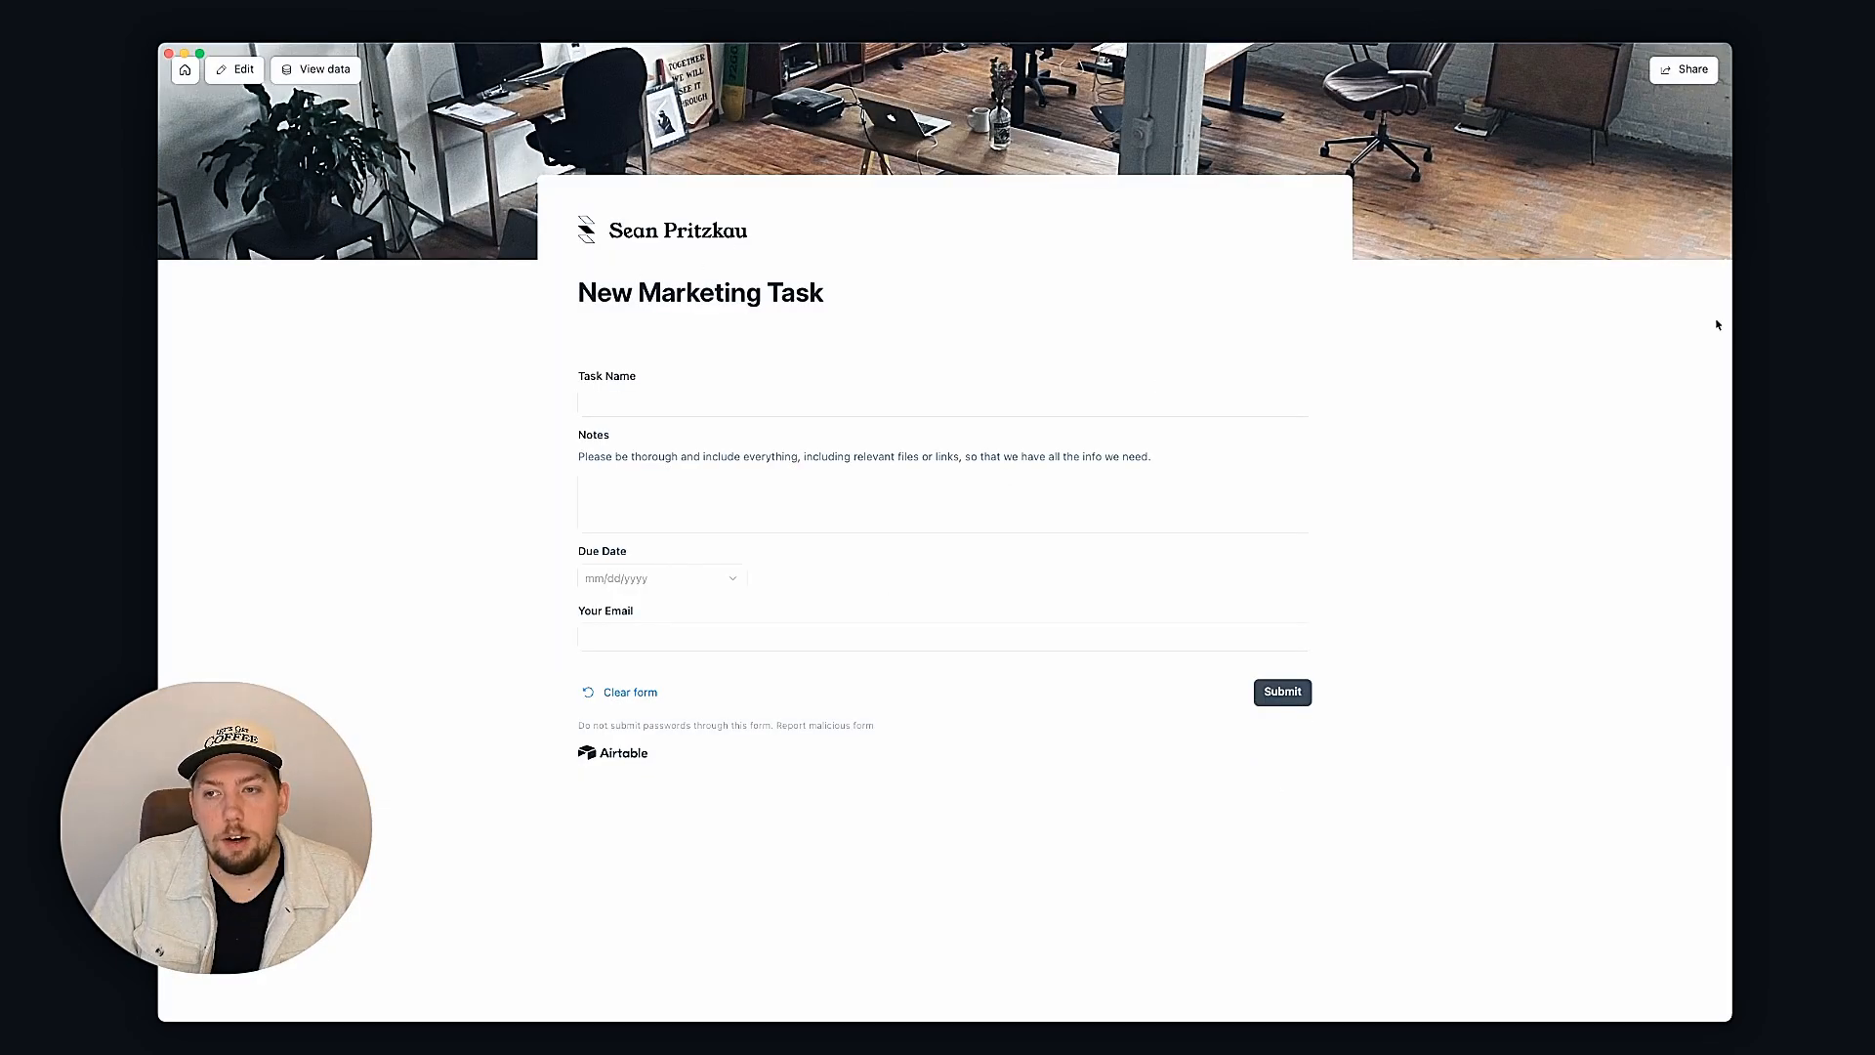
pyautogui.click(1214, 401)
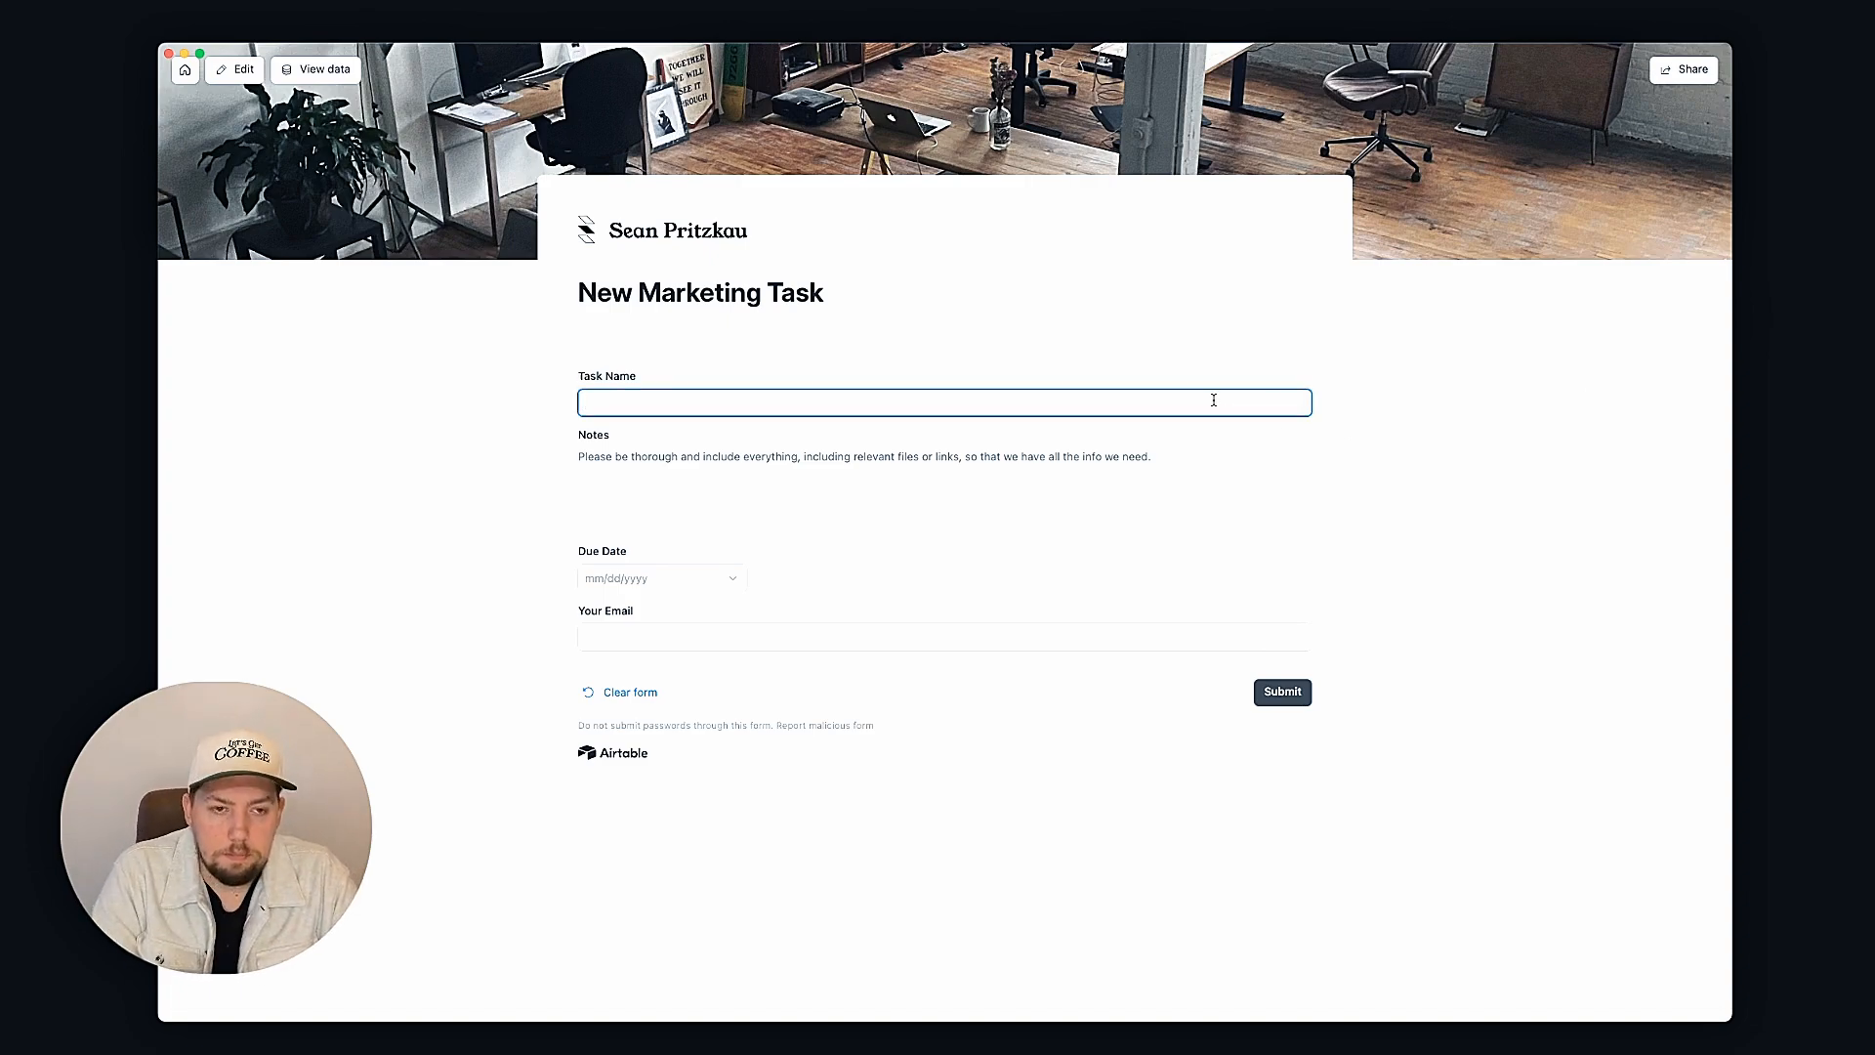
# Step: Enter task name 'Add new blog post to website' with notes '{Insert link}'
pyautogui.write('Add ')
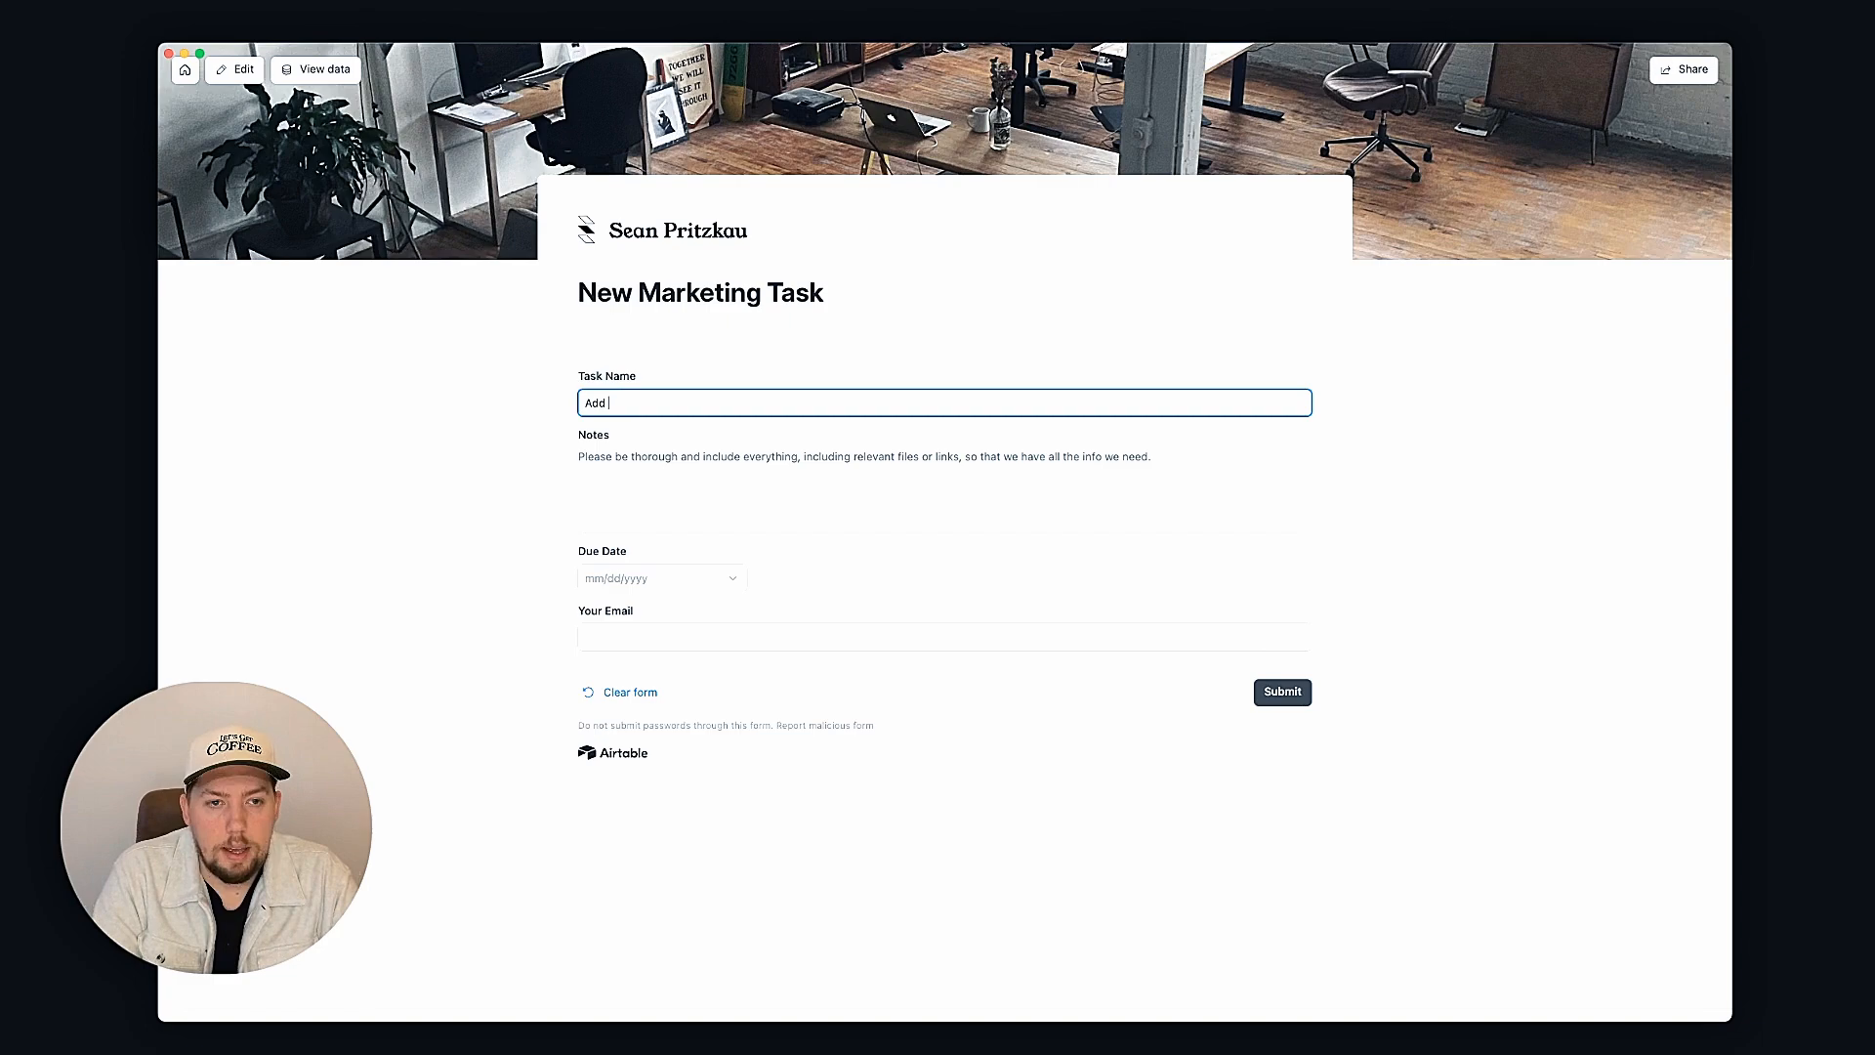
pyautogui.write('new blog post ')
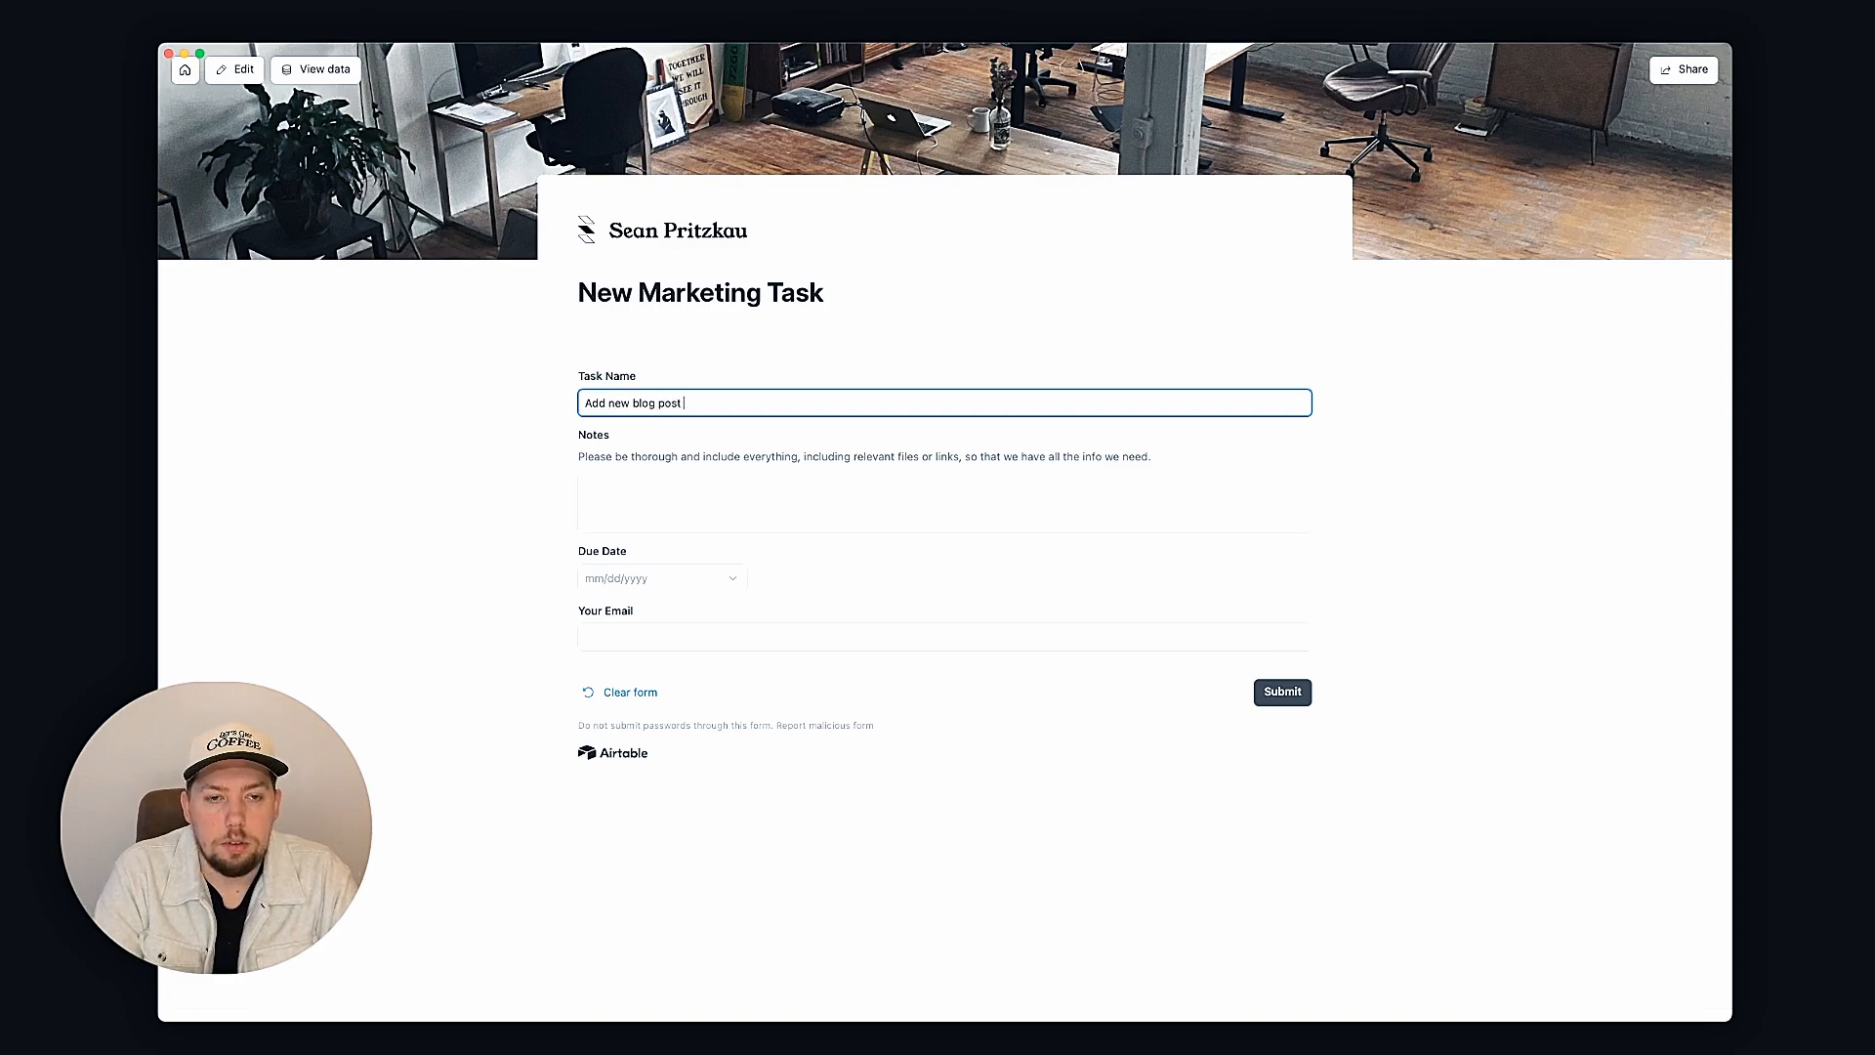
pyautogui.write('to website')
pyautogui.press('Tab')
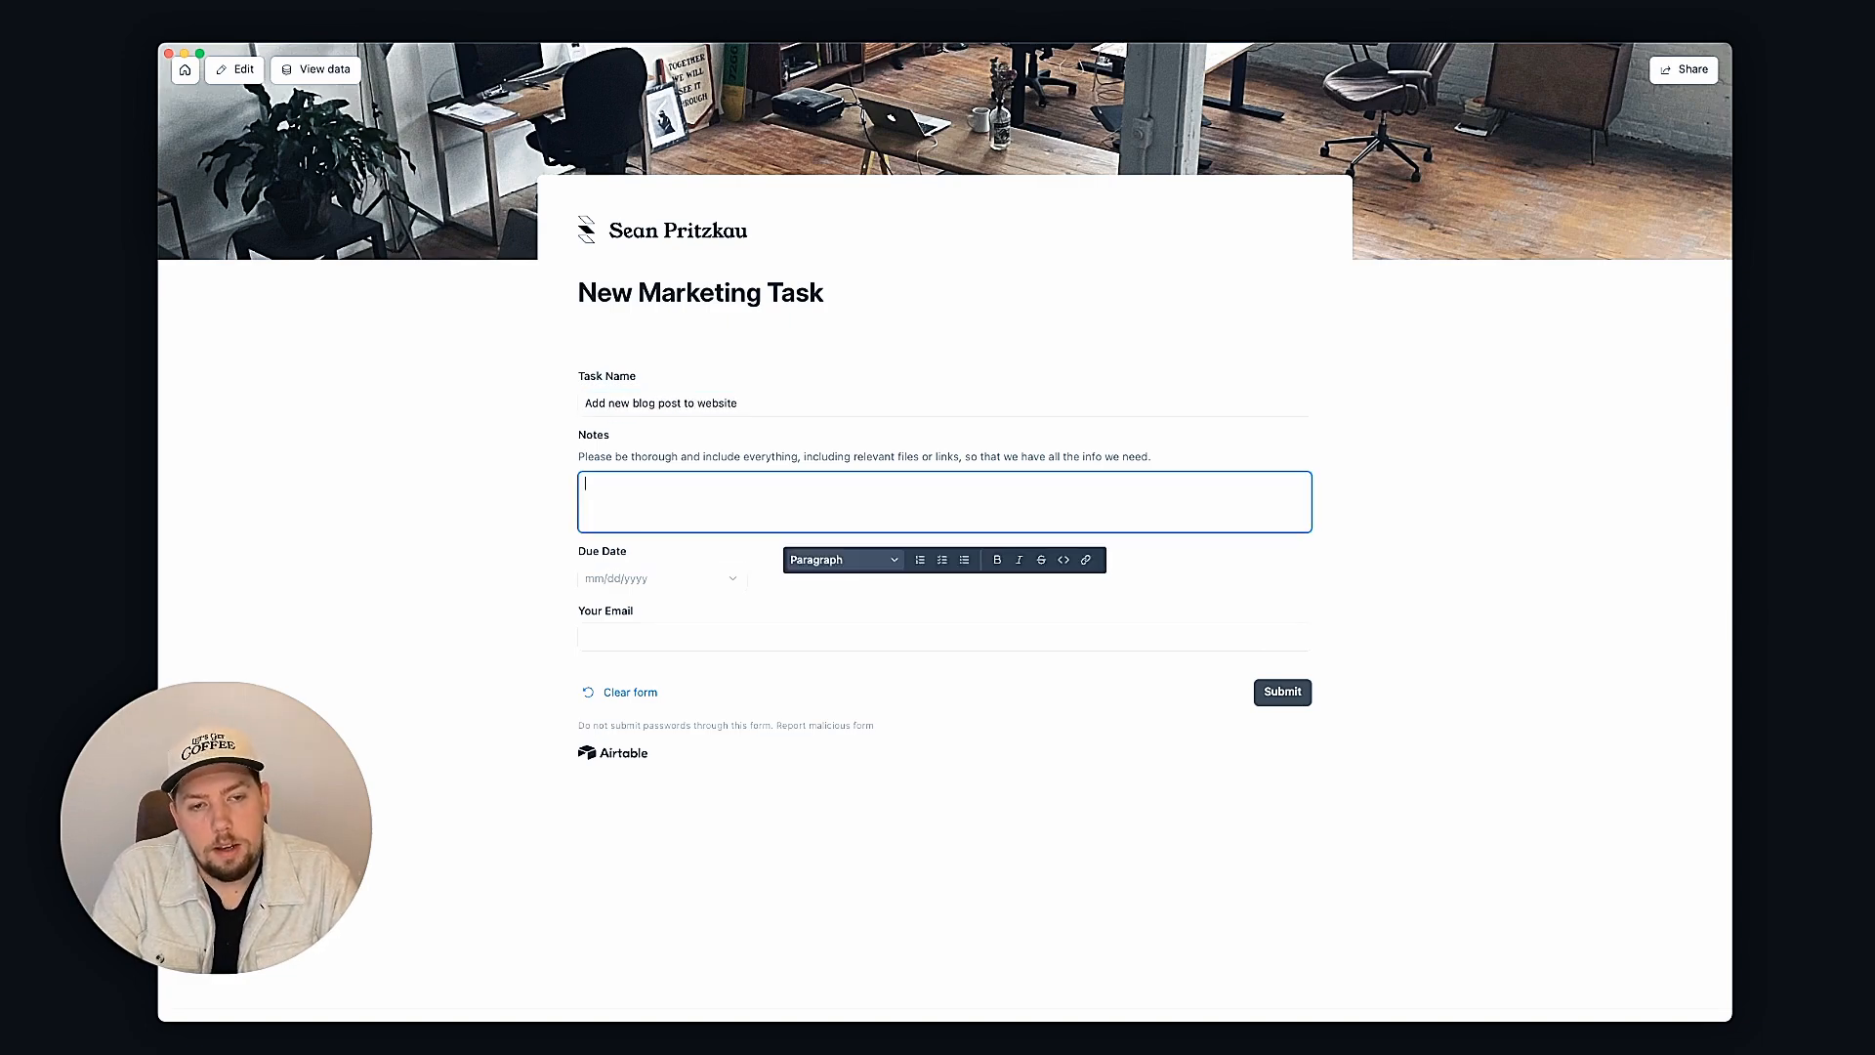
pyautogui.write('T')
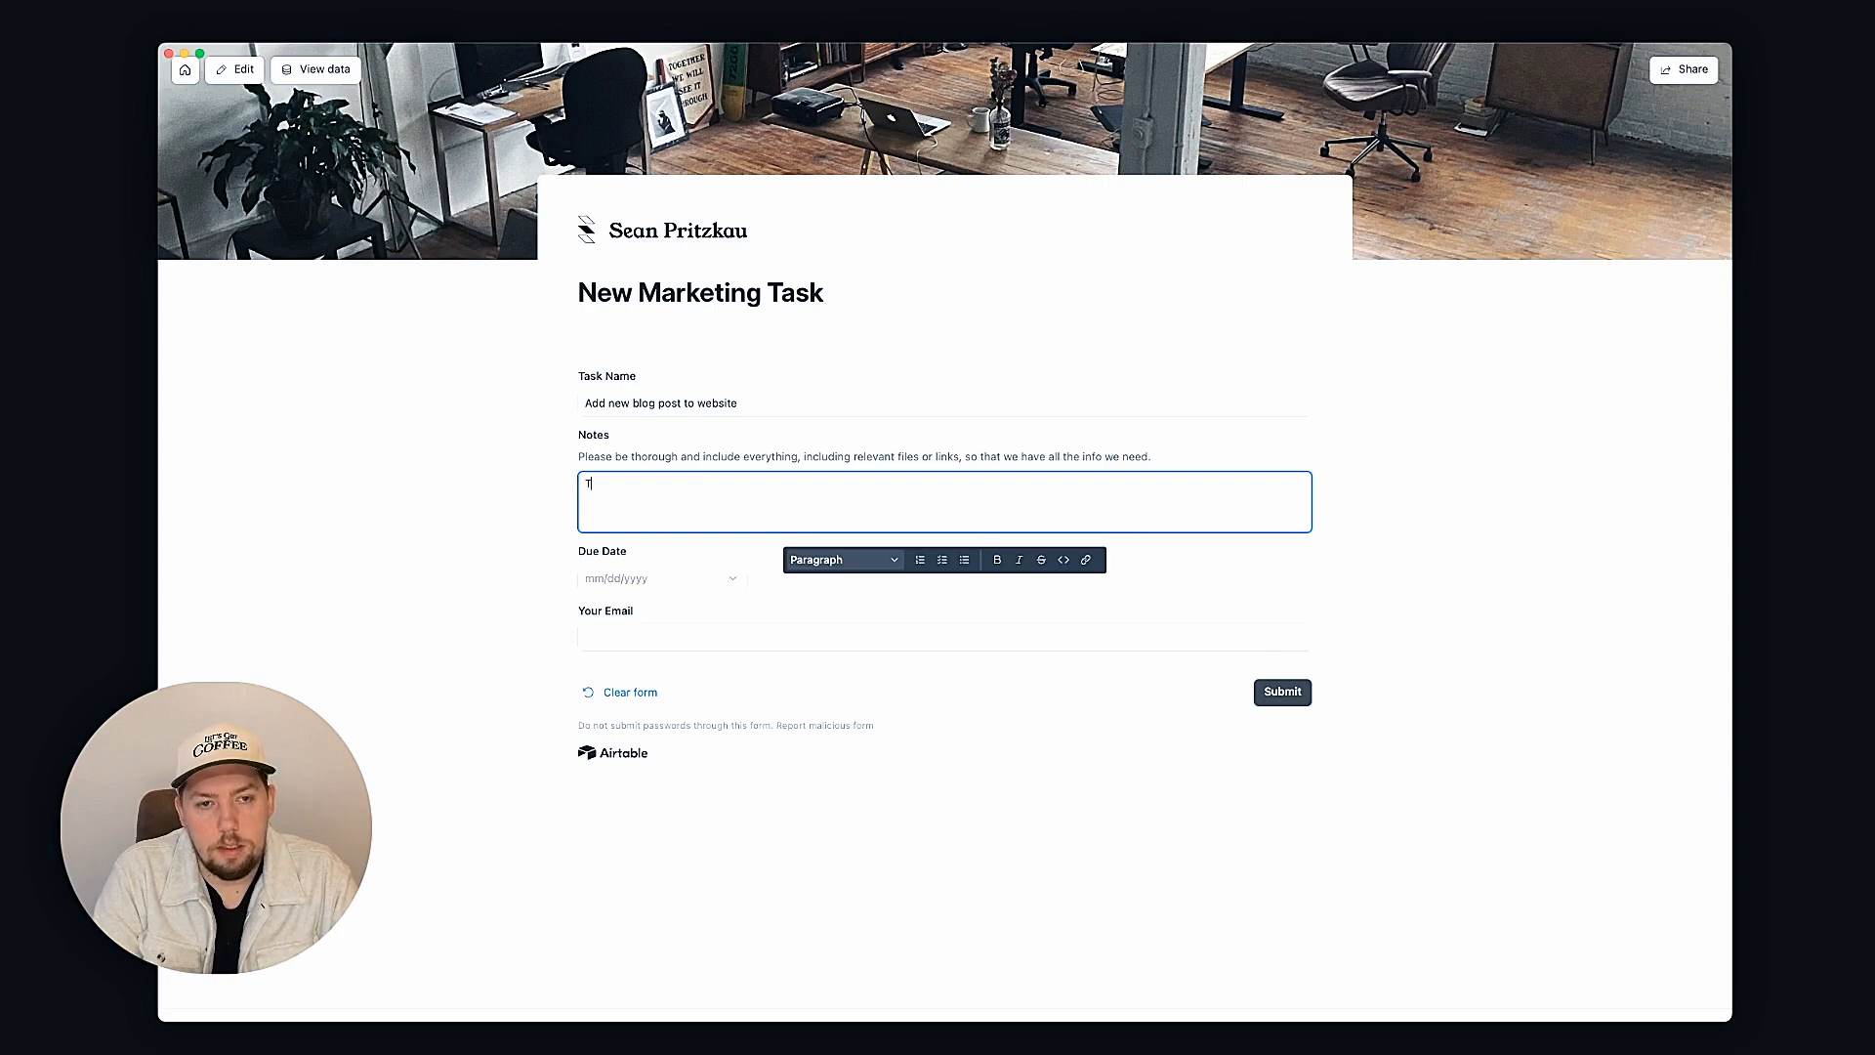
pyautogui.write('he')
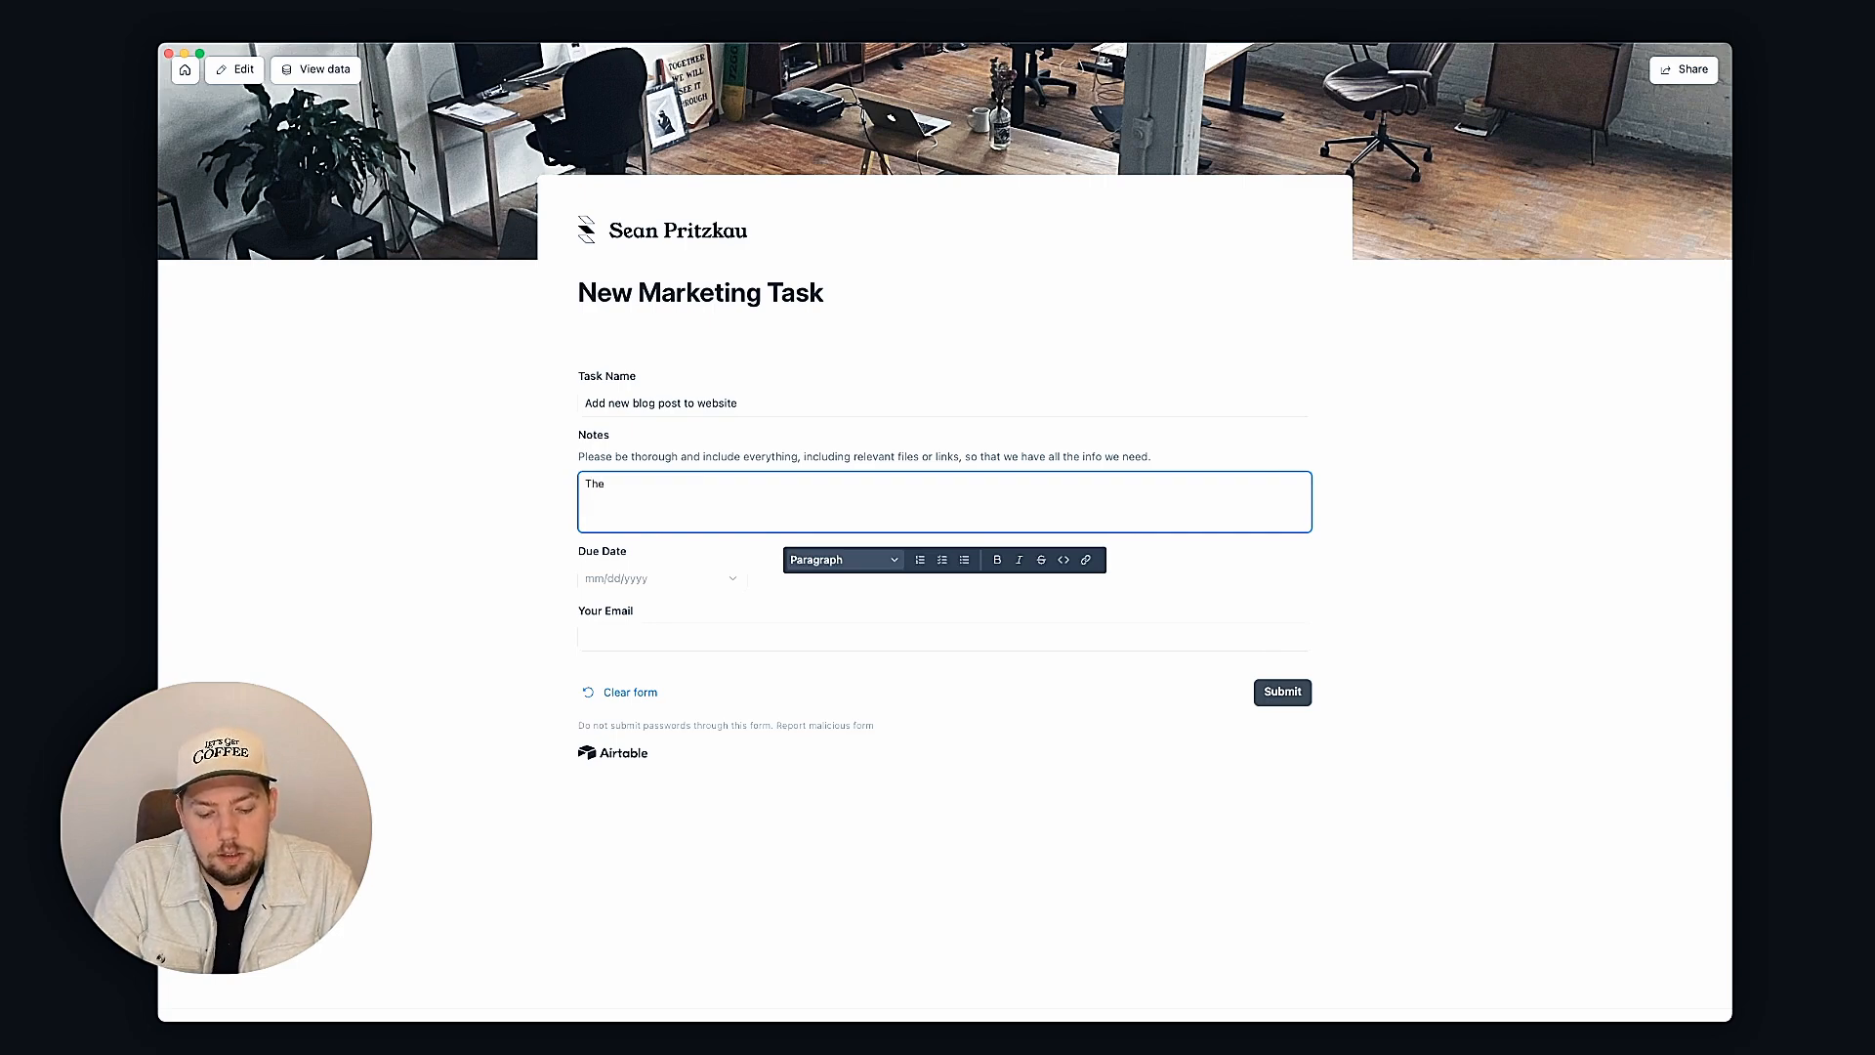
pyautogui.write(' copy is')
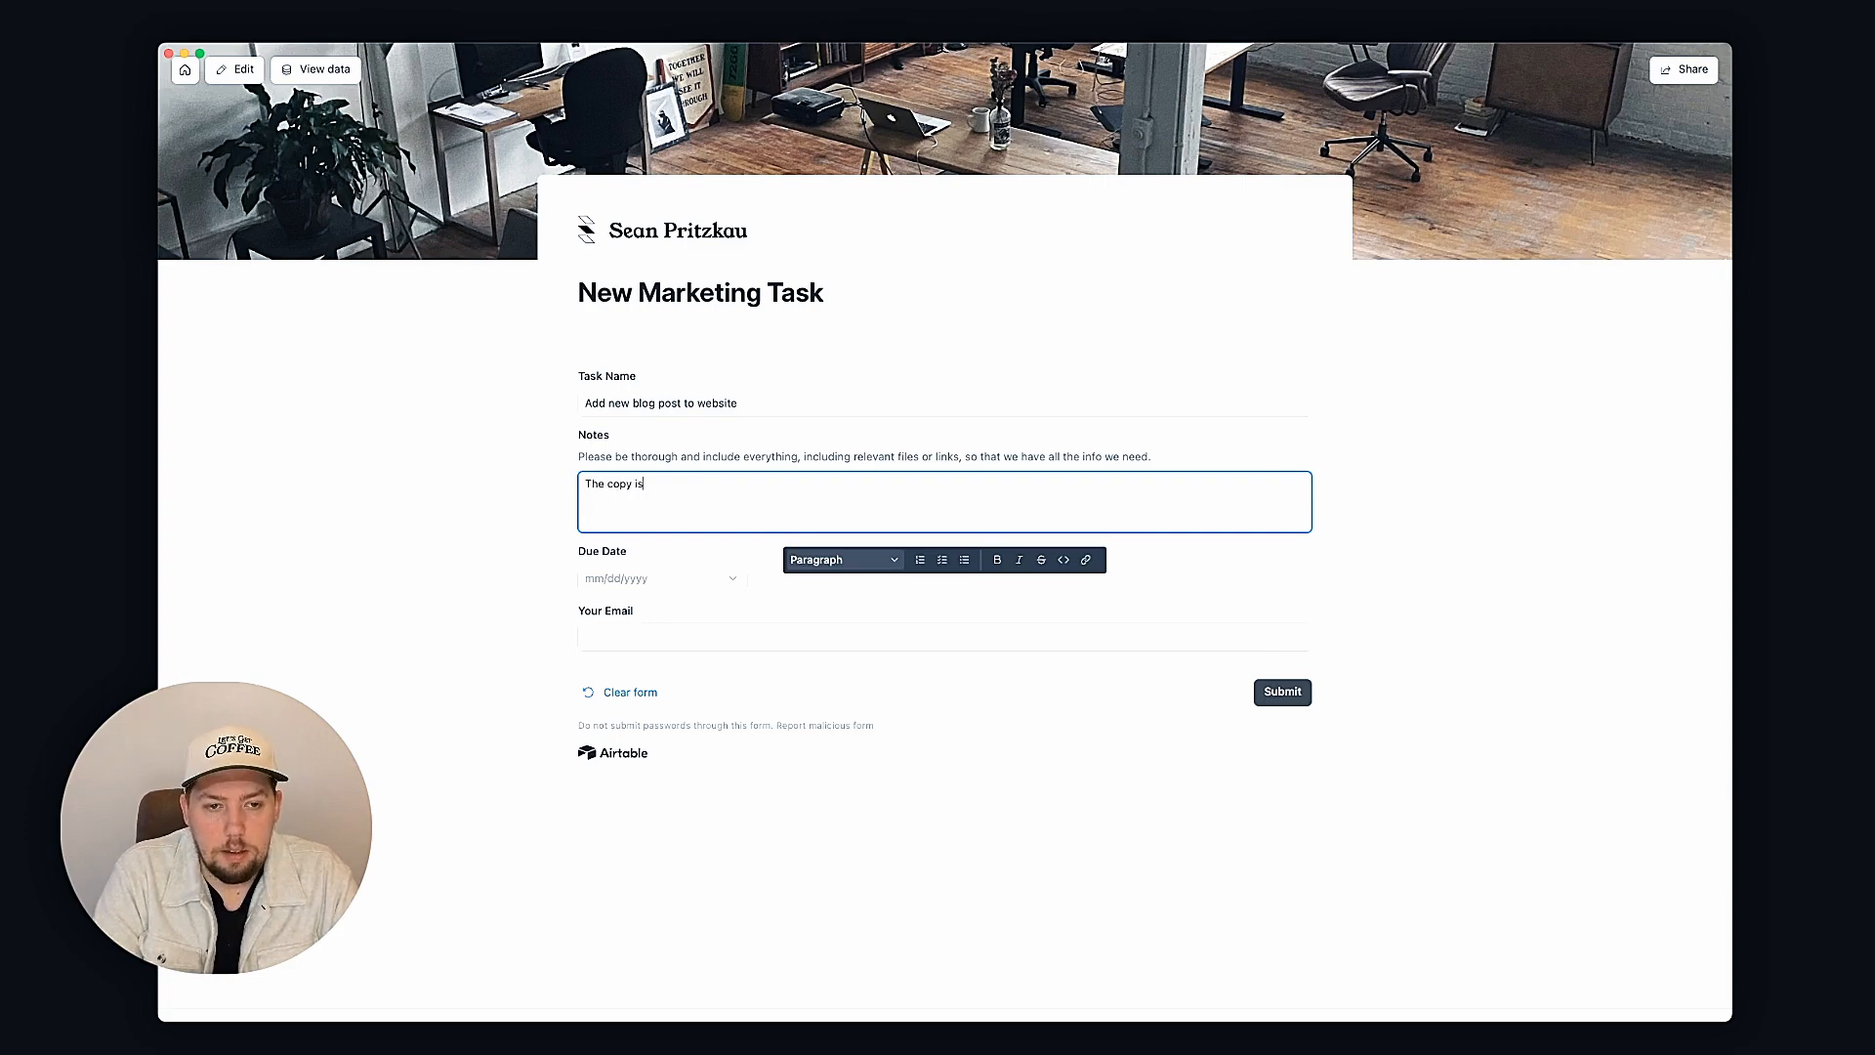
pyautogui.press('super+a')
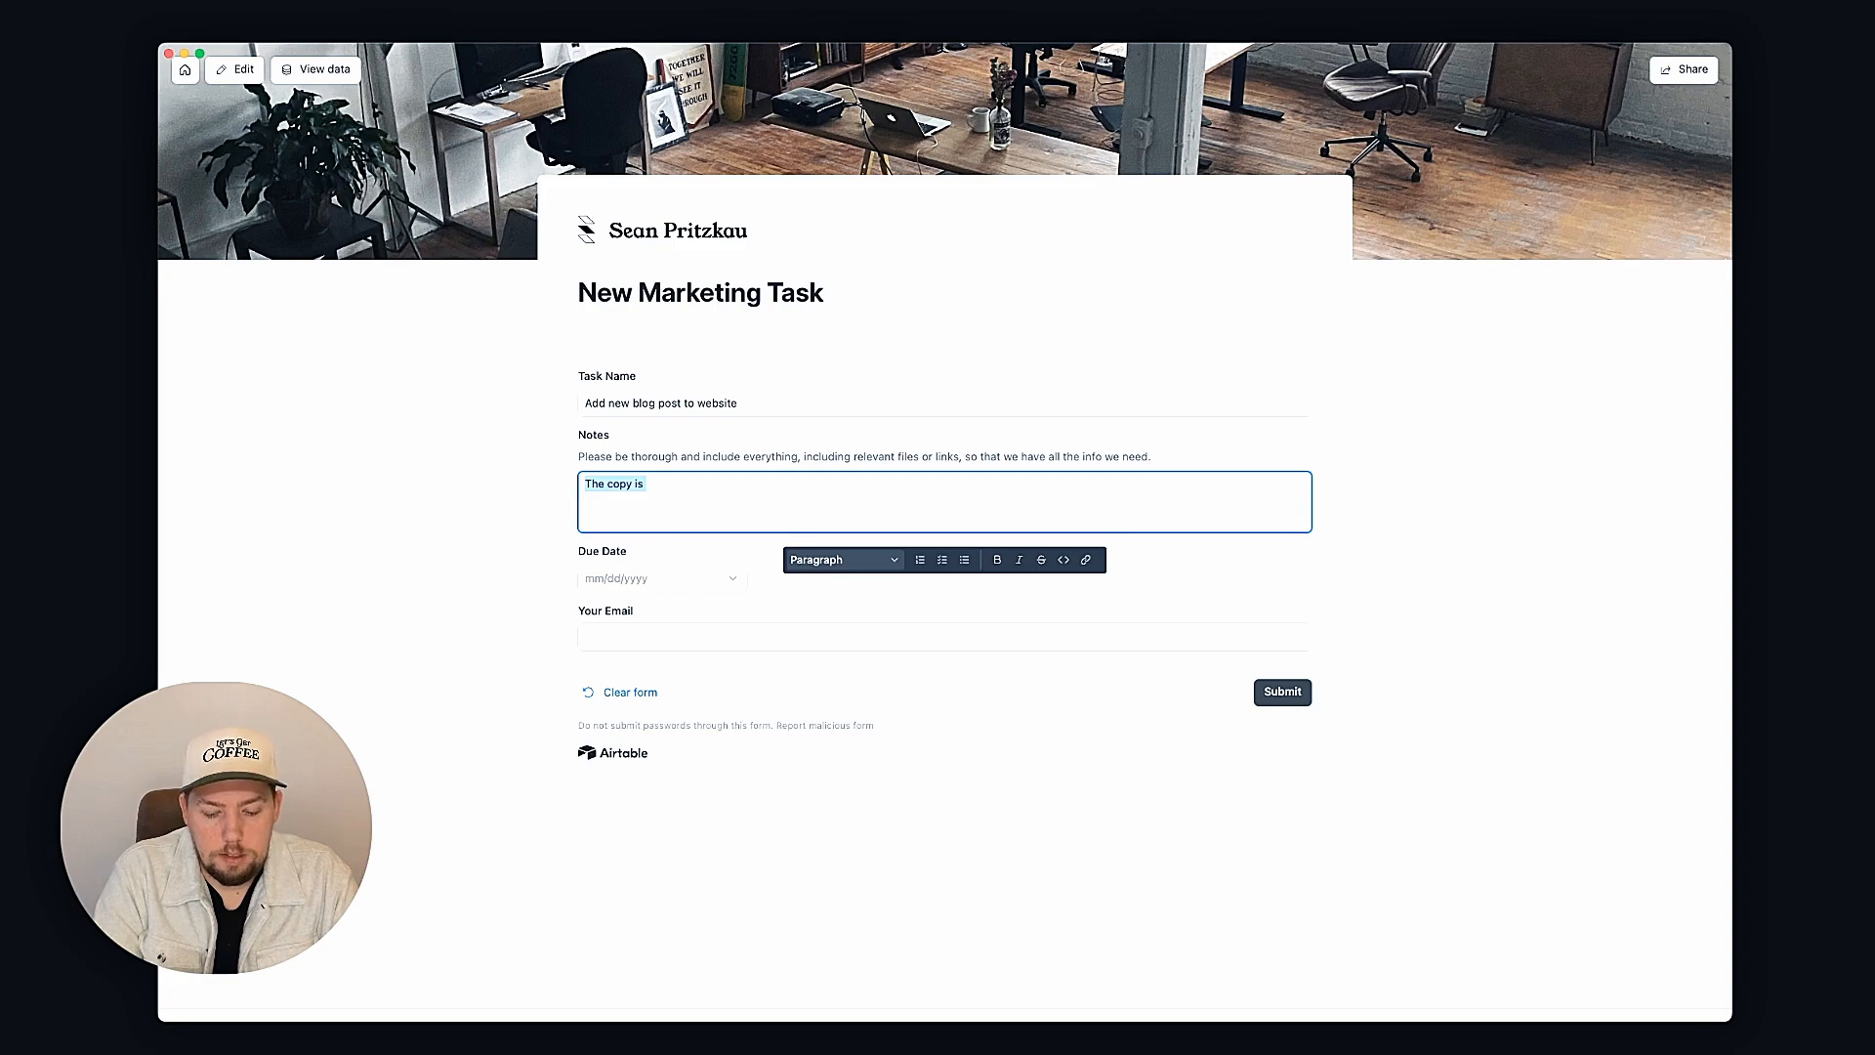
pyautogui.write('{}')
pyautogui.write('Insert link')
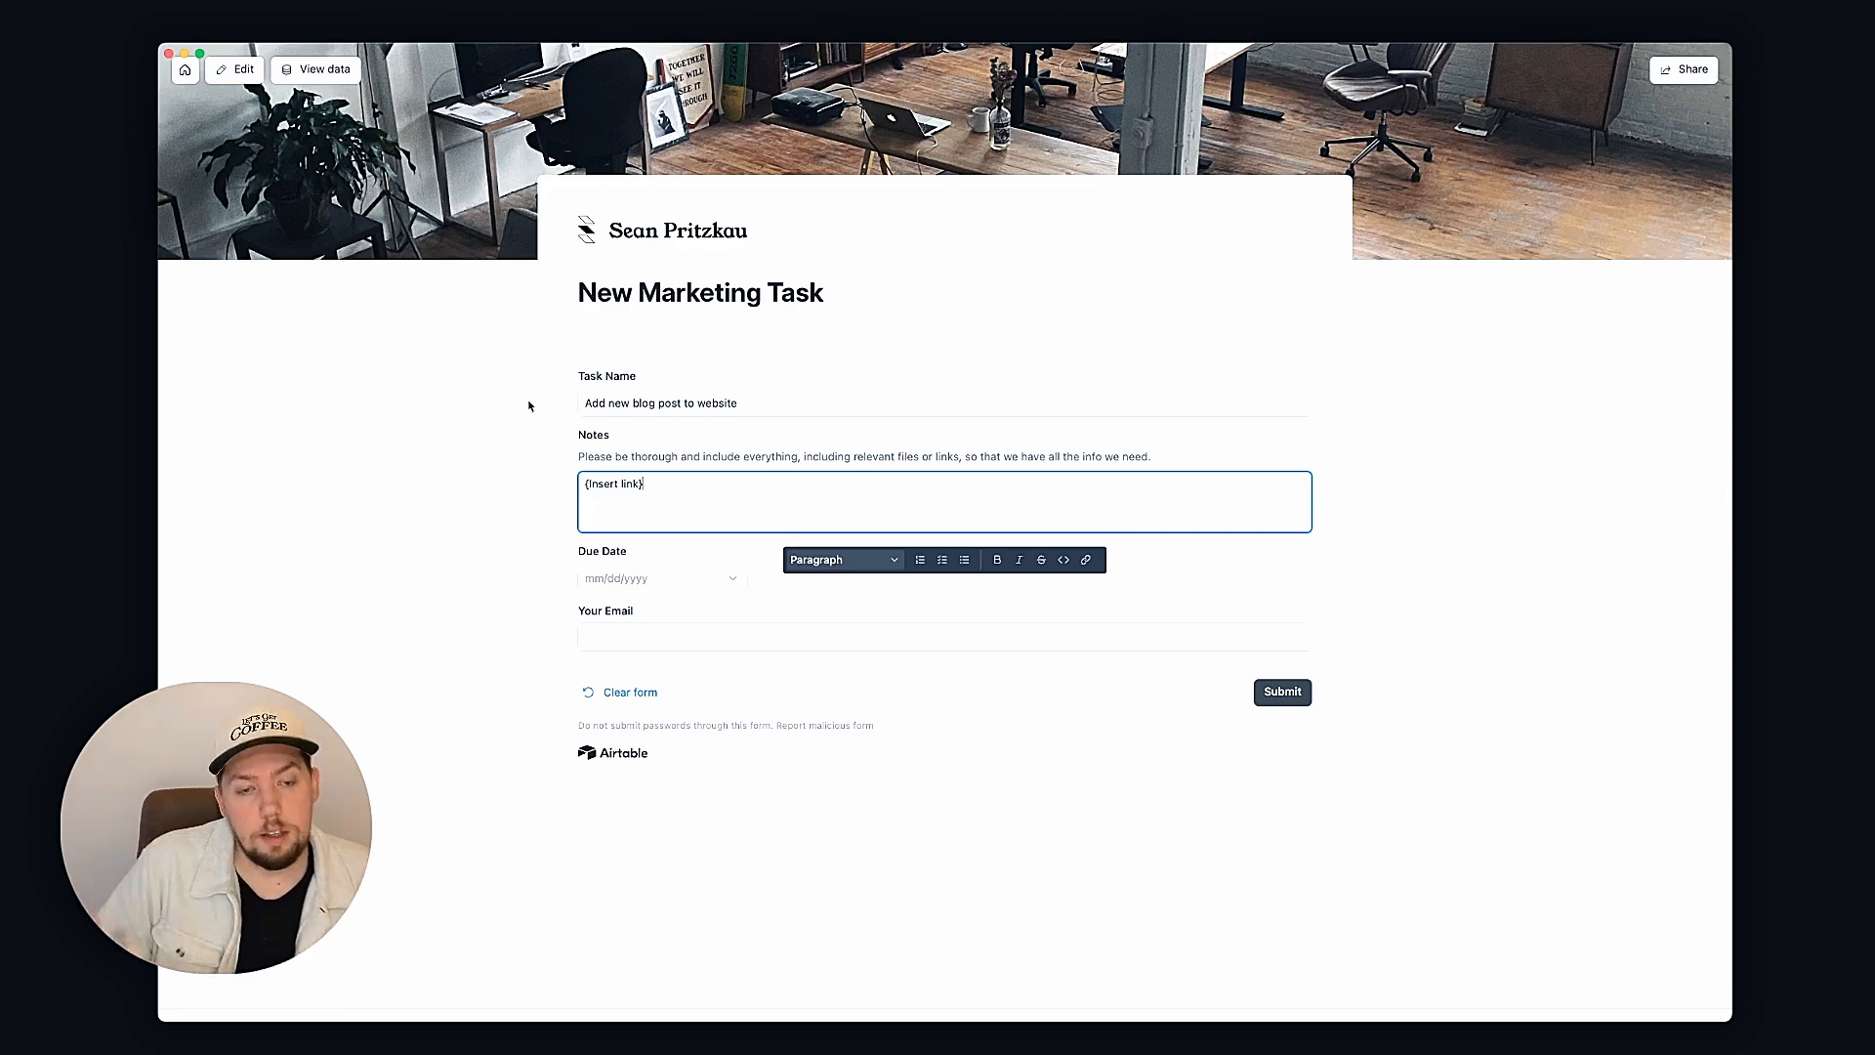
# Step: Set due date 1/31/2025, enter the requester's e-mail, and submit the form
pyautogui.click(626, 576)
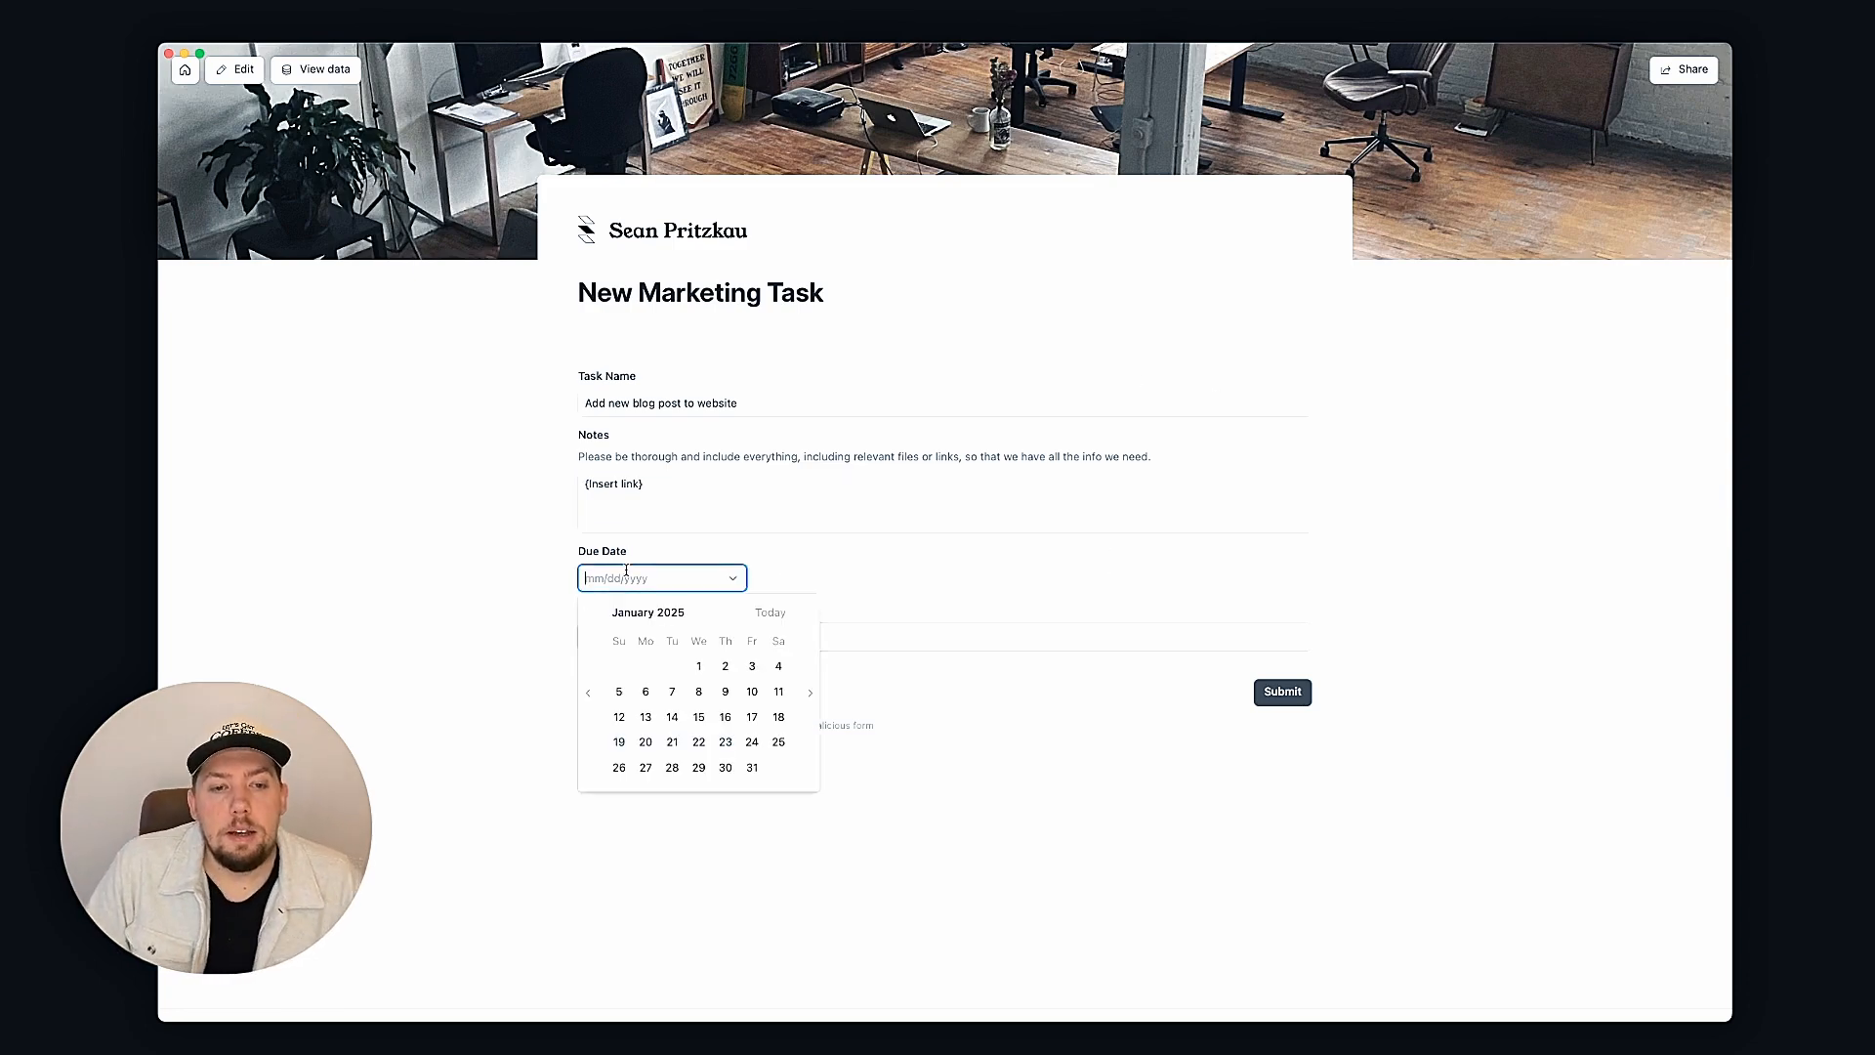
pyautogui.click(754, 767)
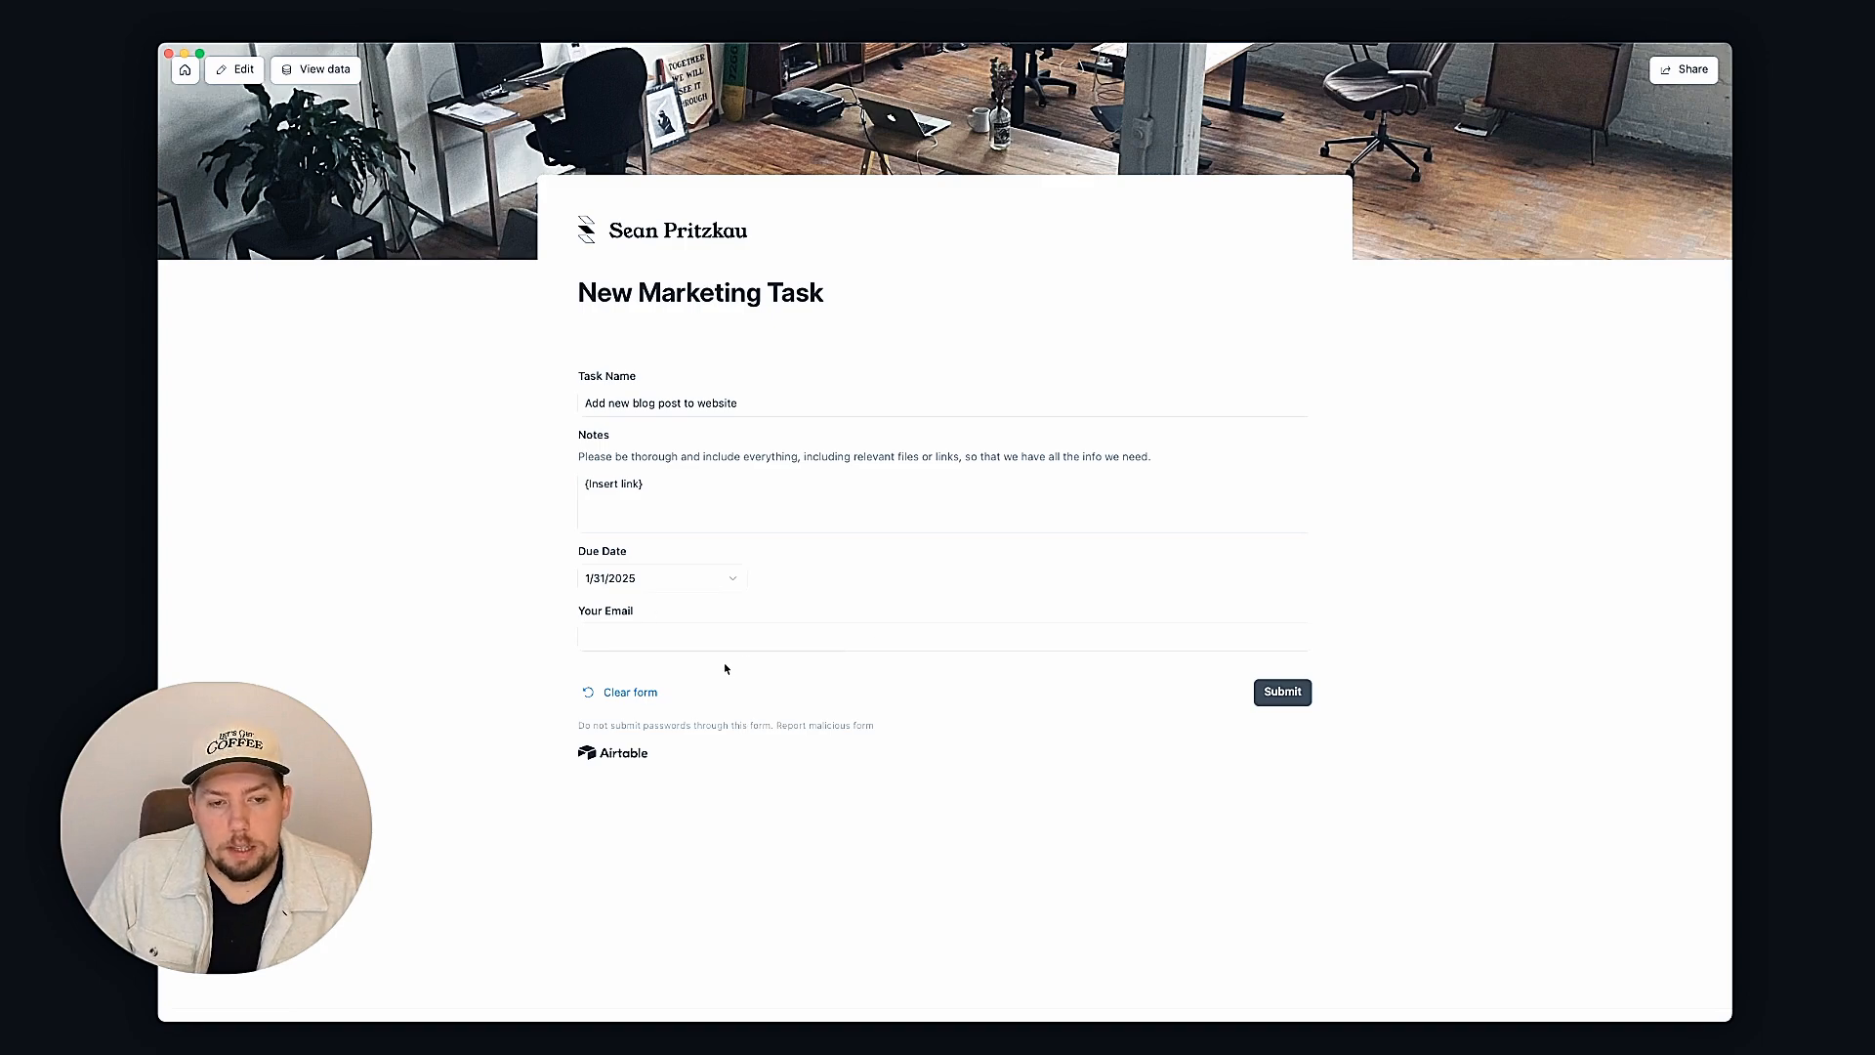
pyautogui.click(704, 630)
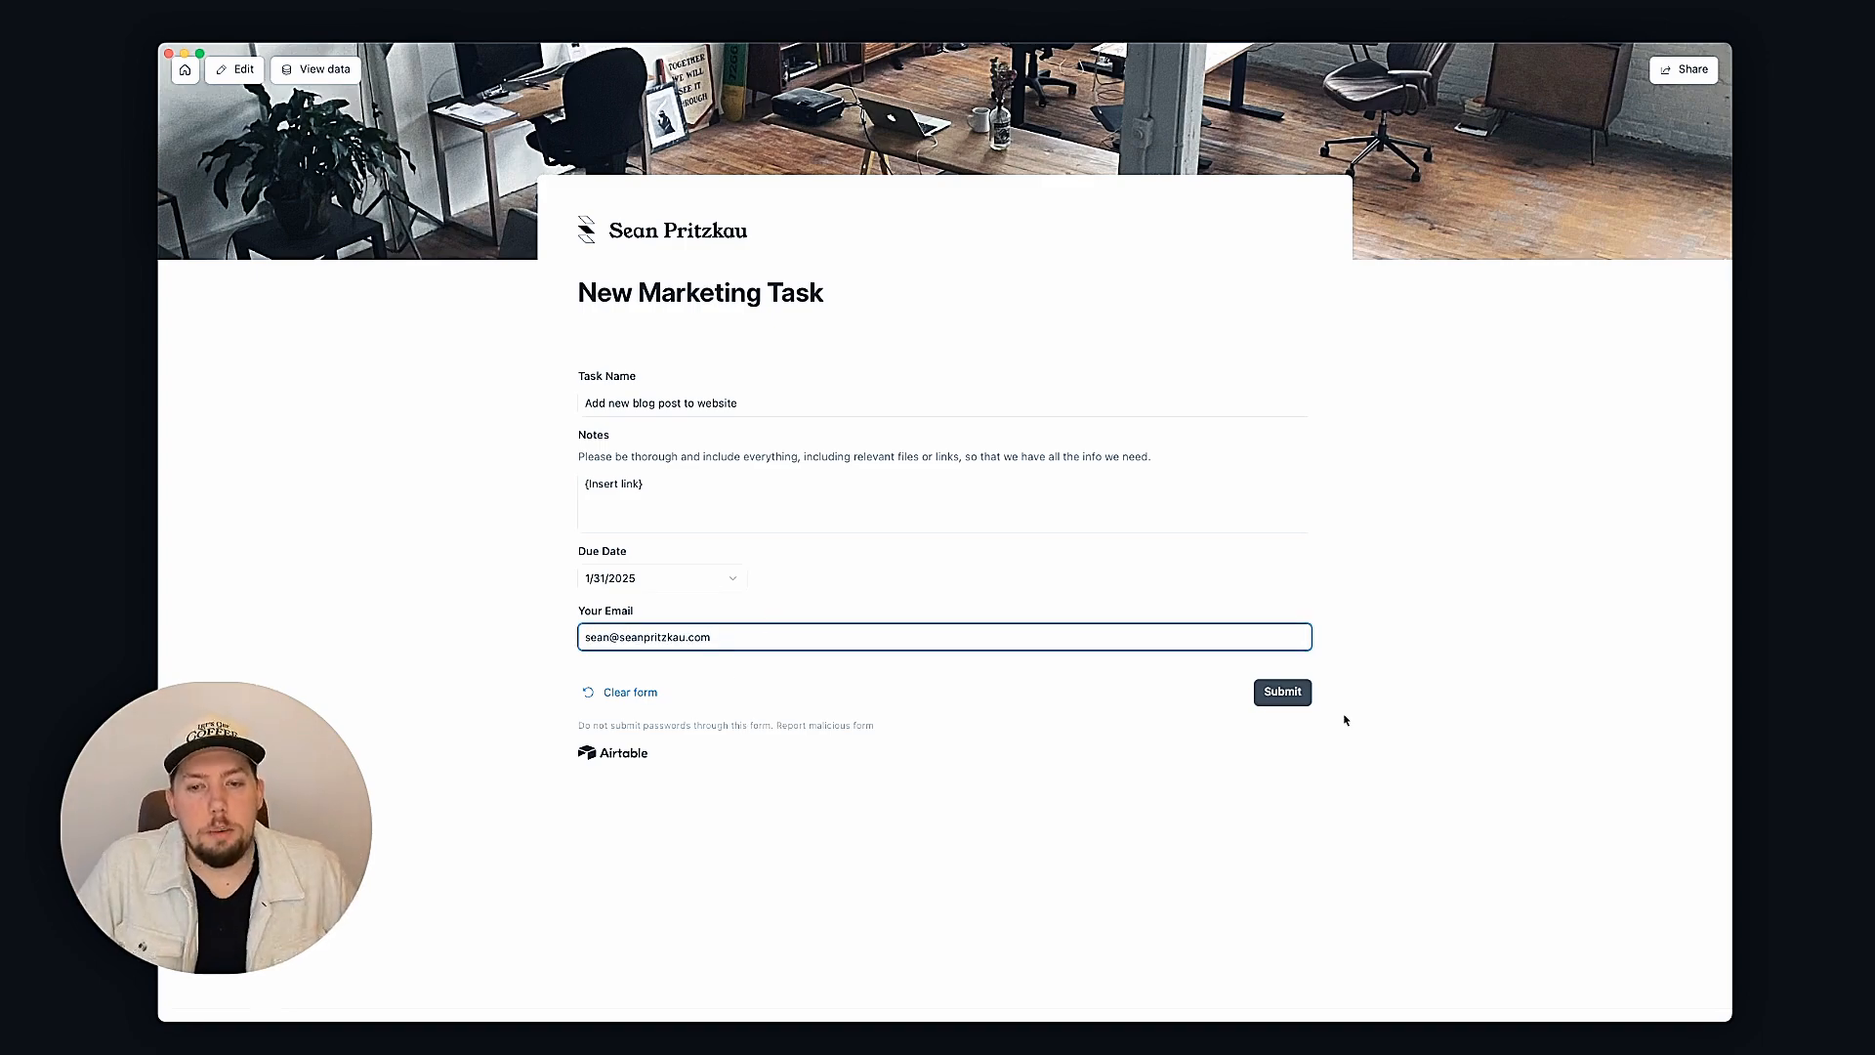
pyautogui.click(1292, 700)
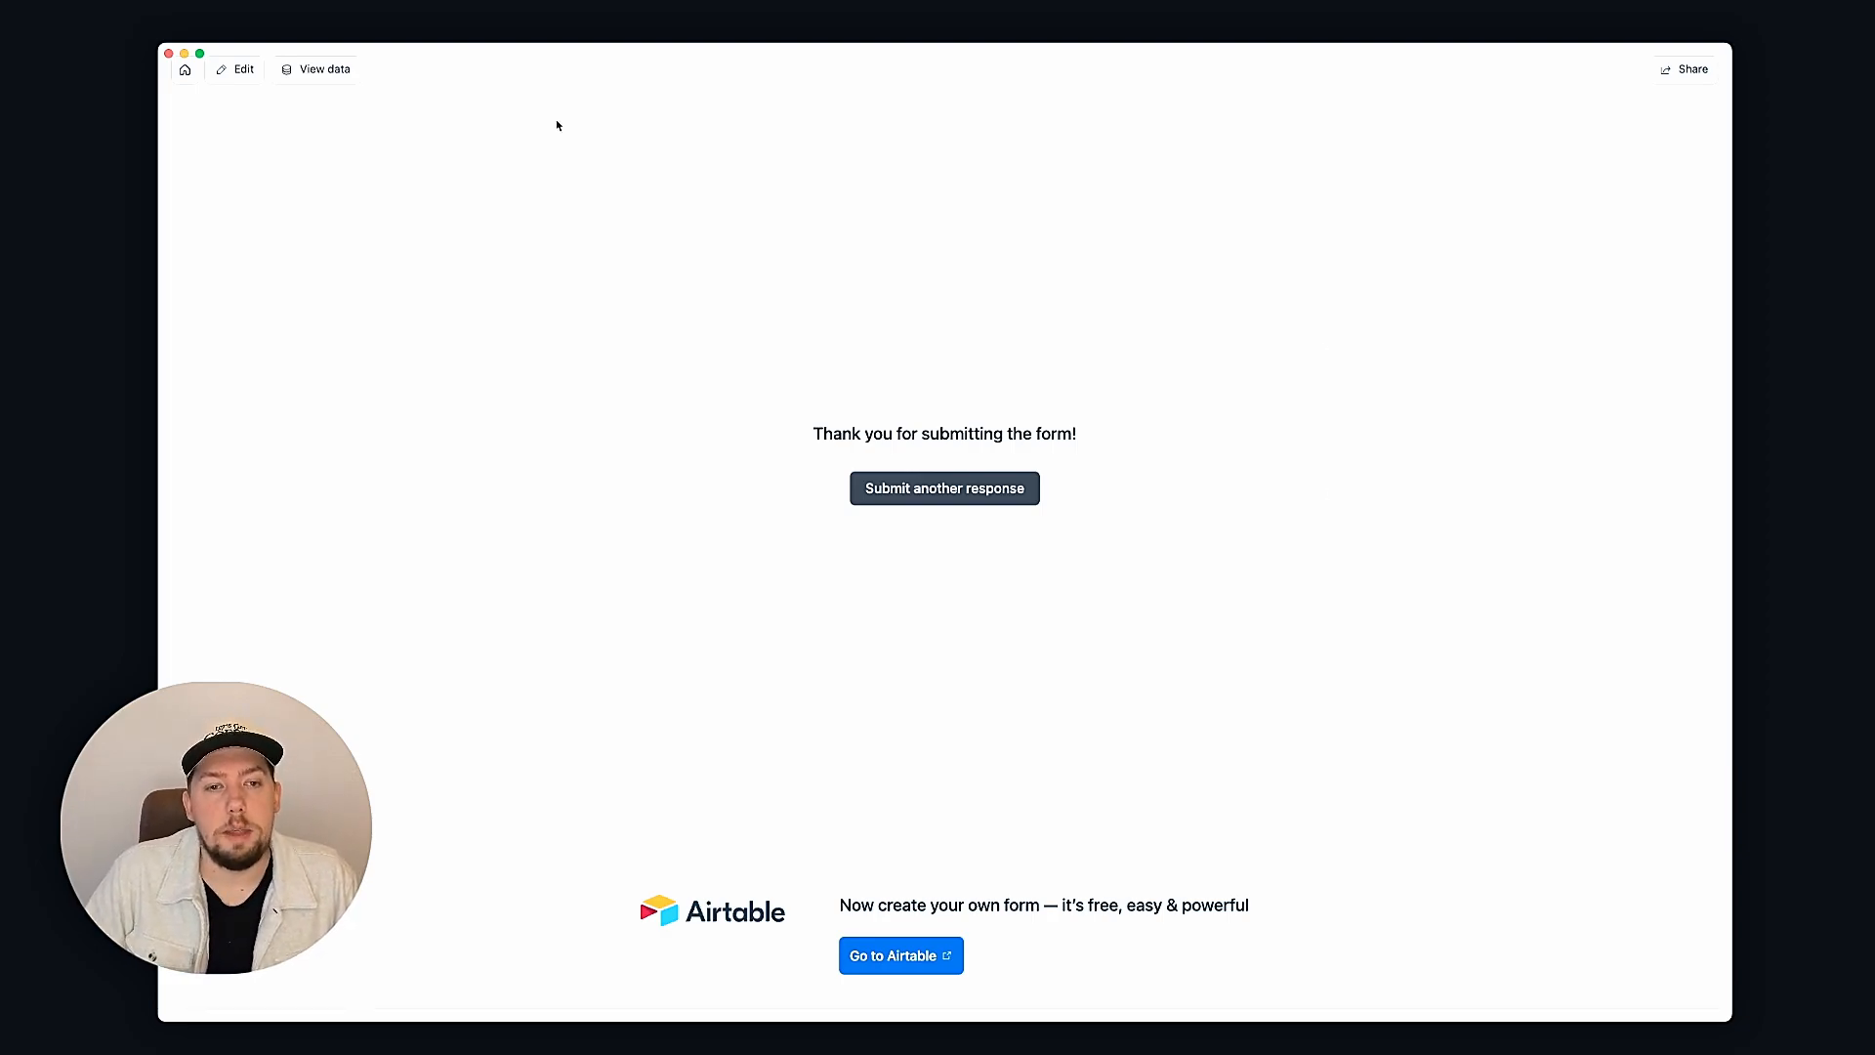
pyautogui.click(283, 74)
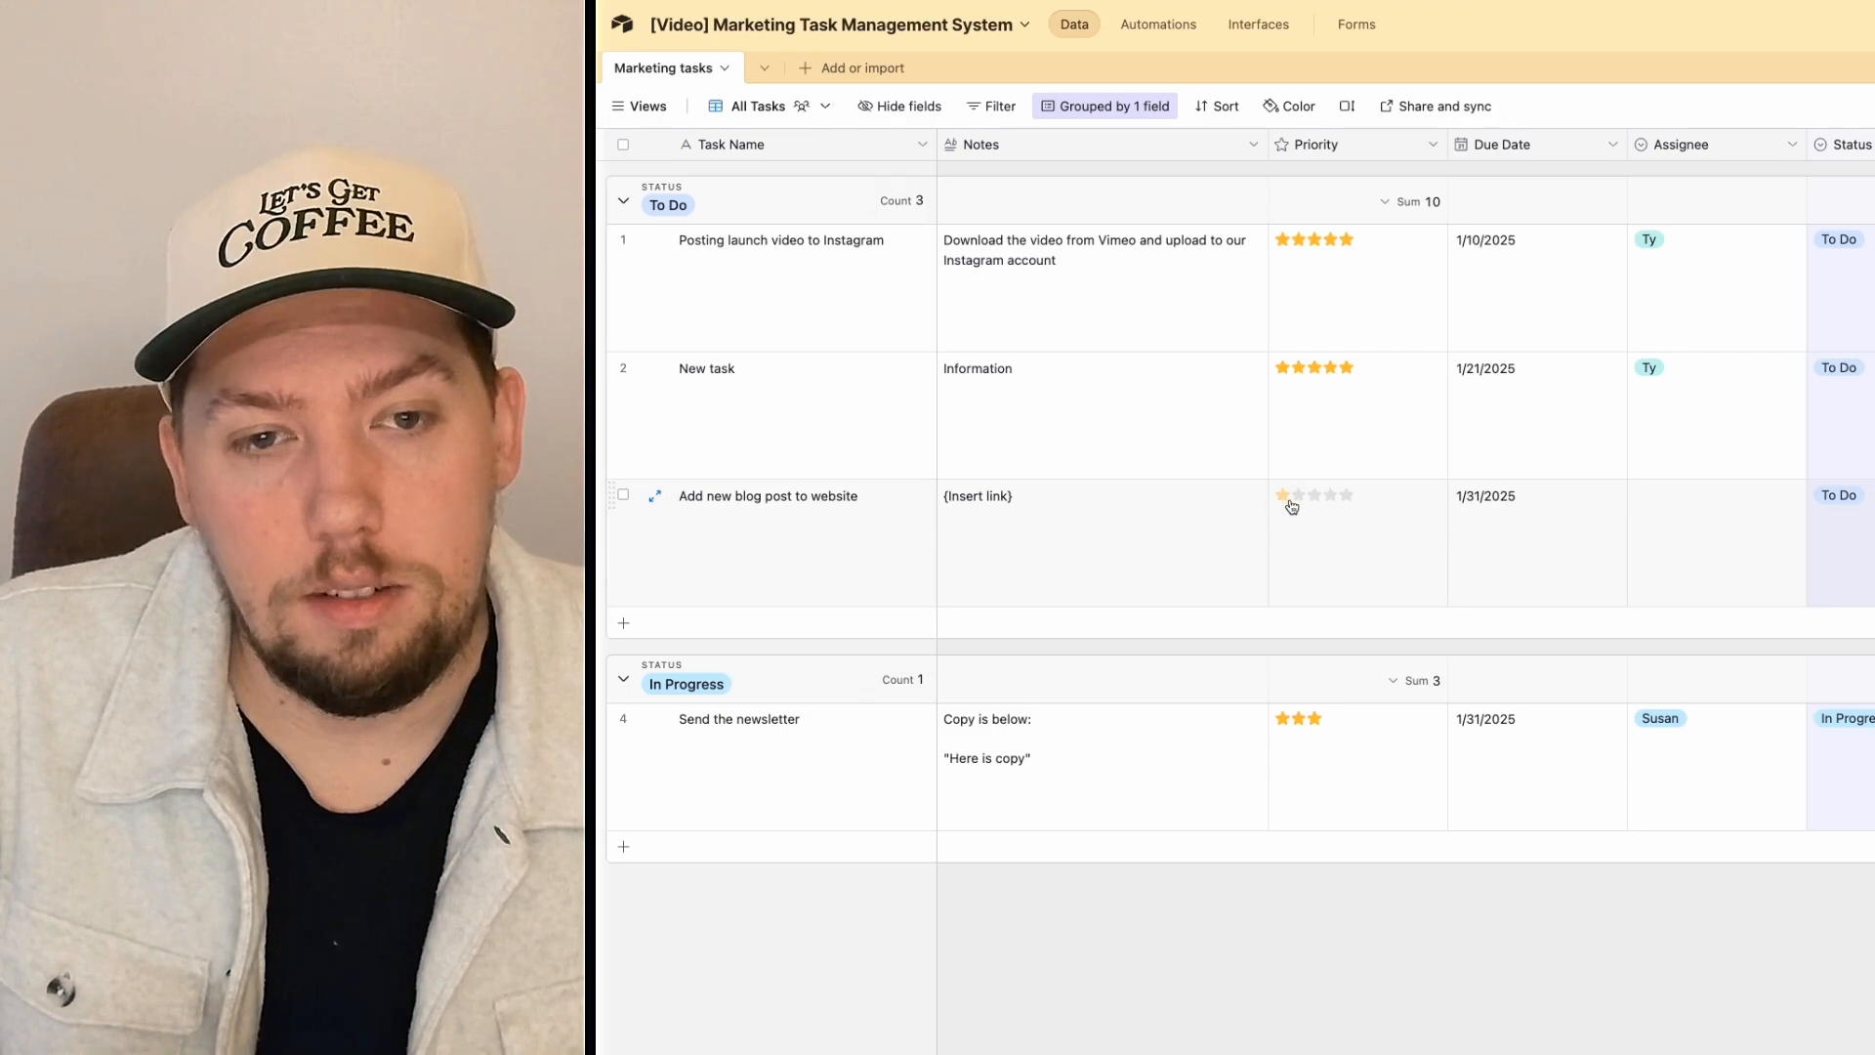
# Step: Give the blog post task 1-star priority, a 1/17/2025 due date and an assignee, then view Kanban
pyautogui.click(1284, 495)
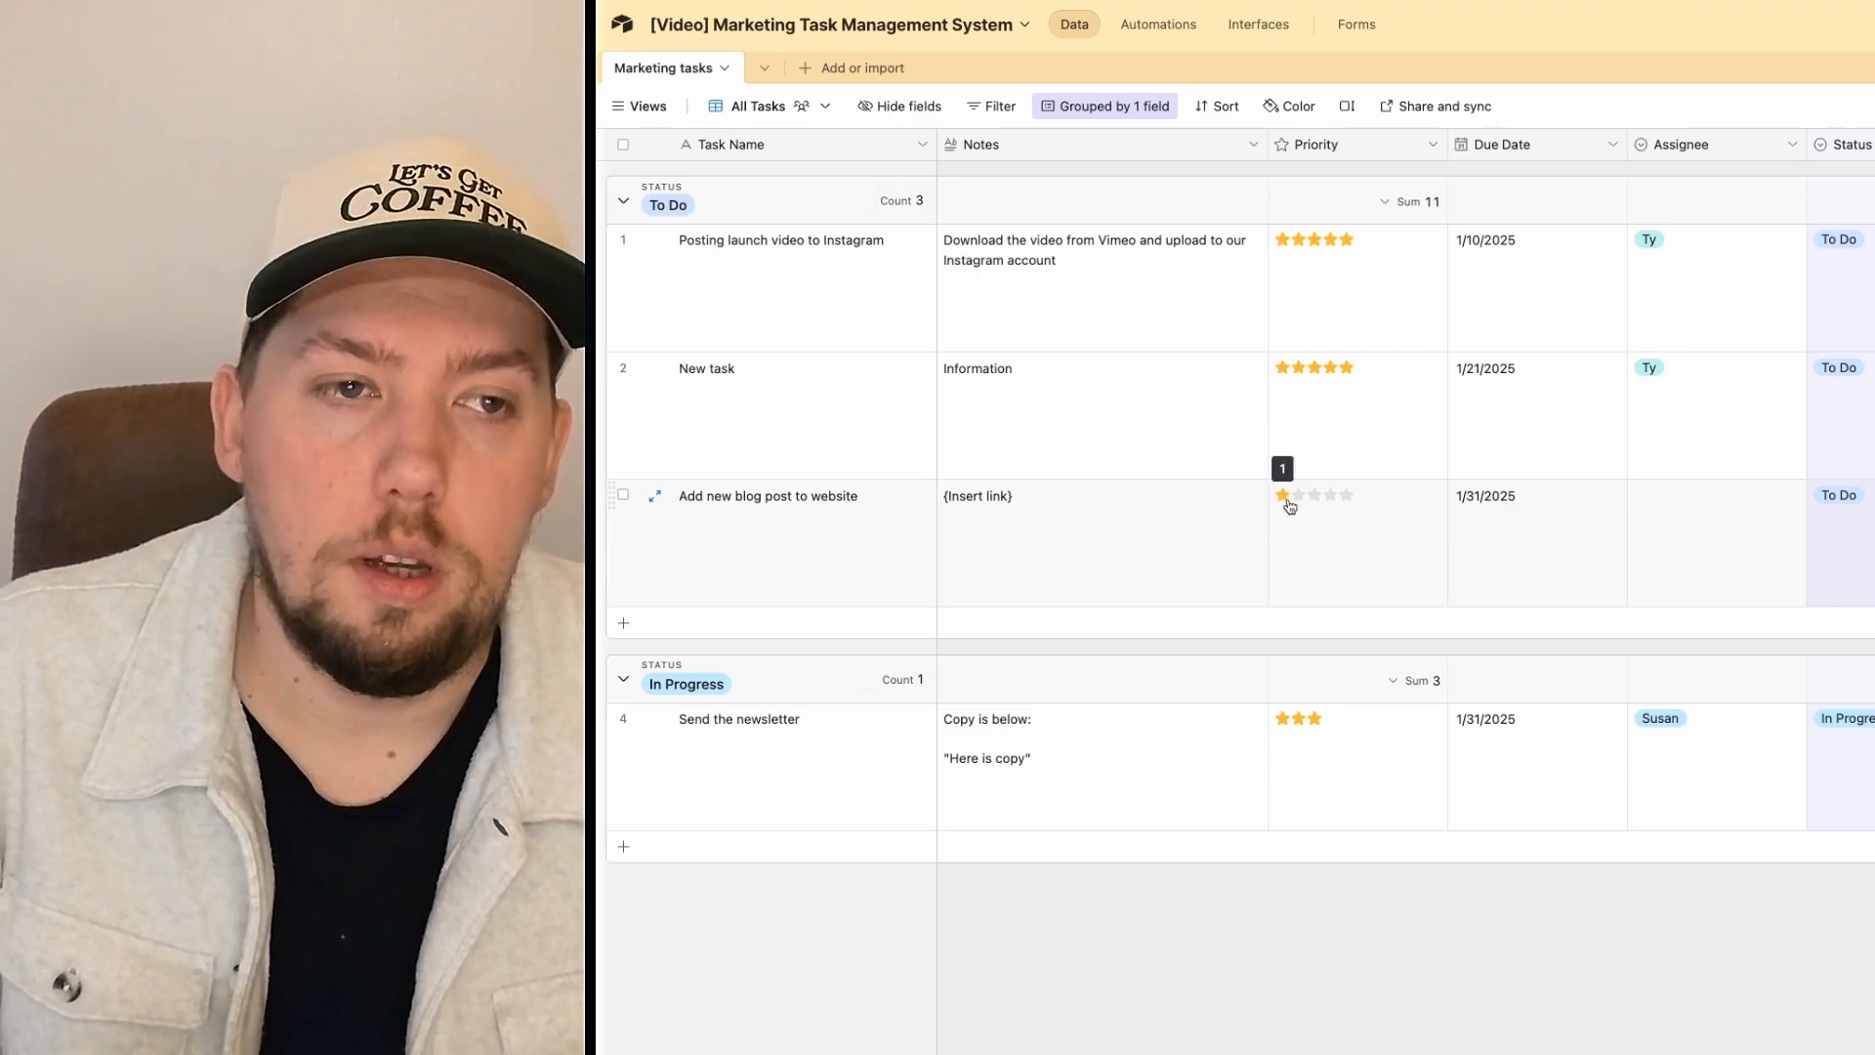
pyautogui.click(1561, 502)
pyautogui.click(1560, 499)
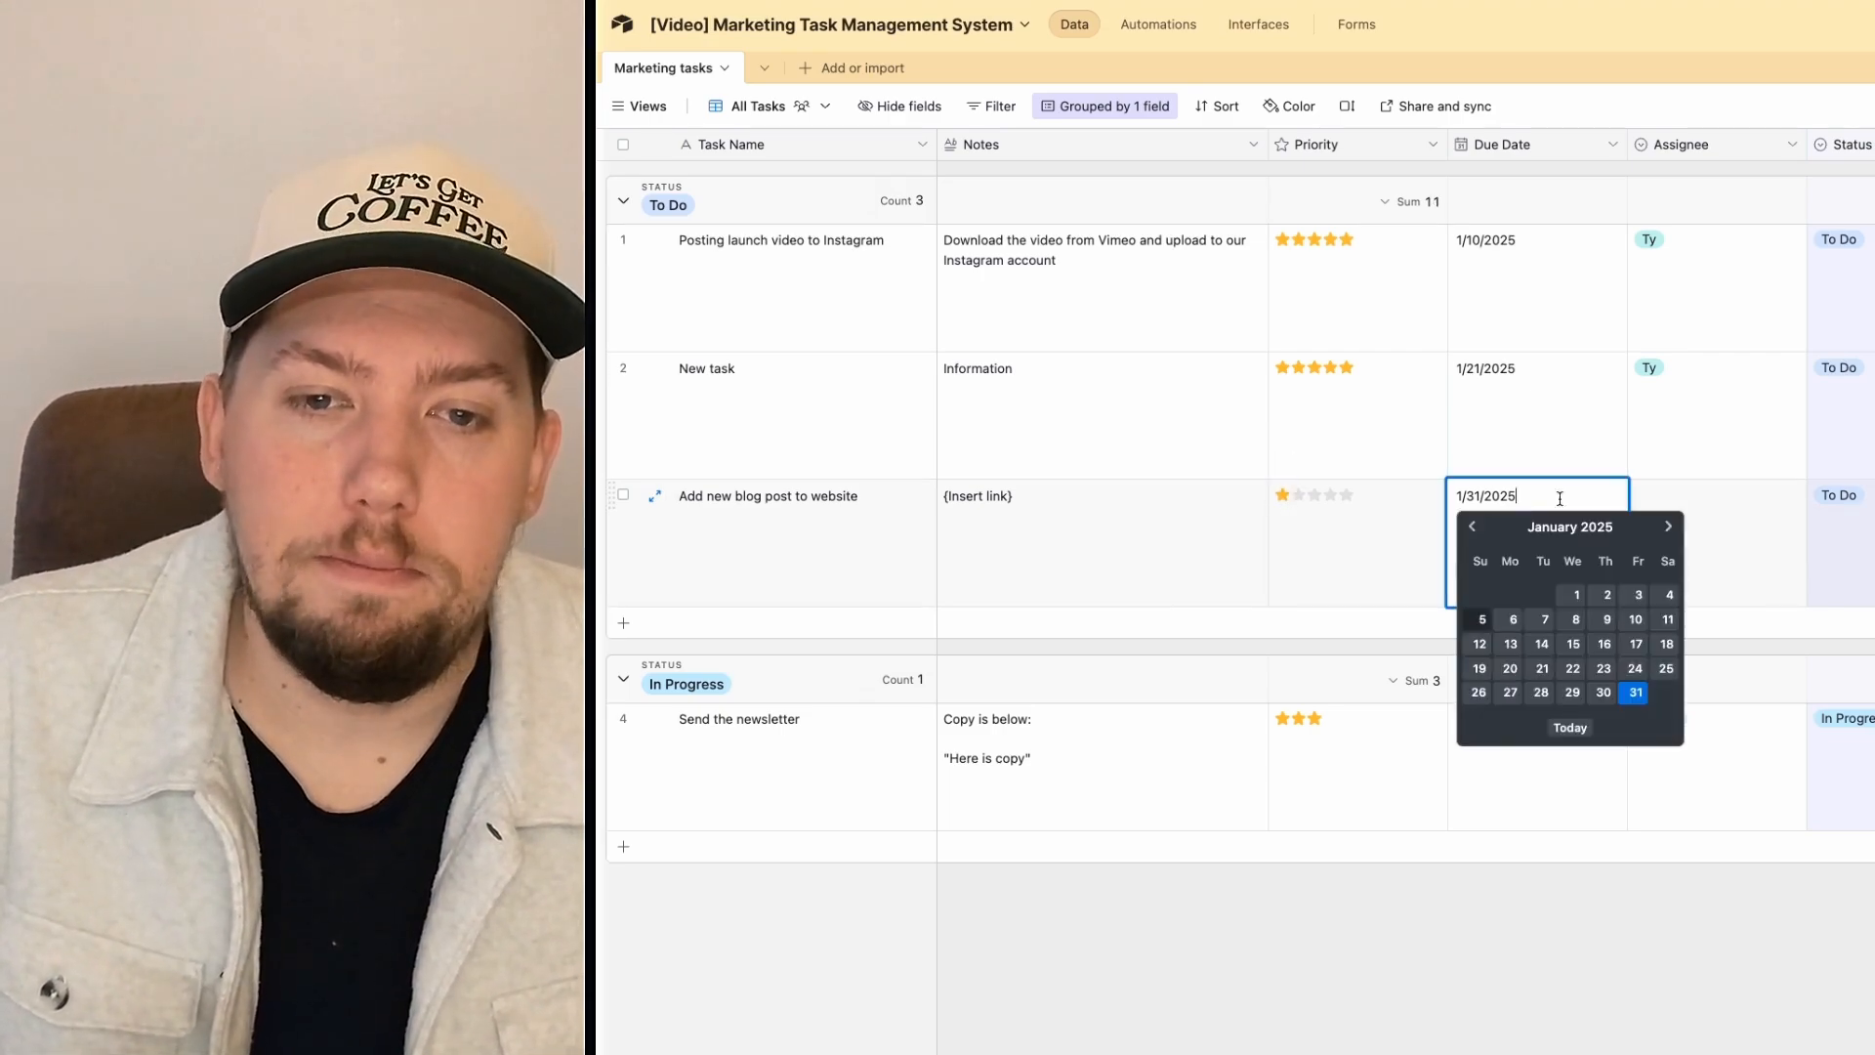
pyautogui.click(1636, 649)
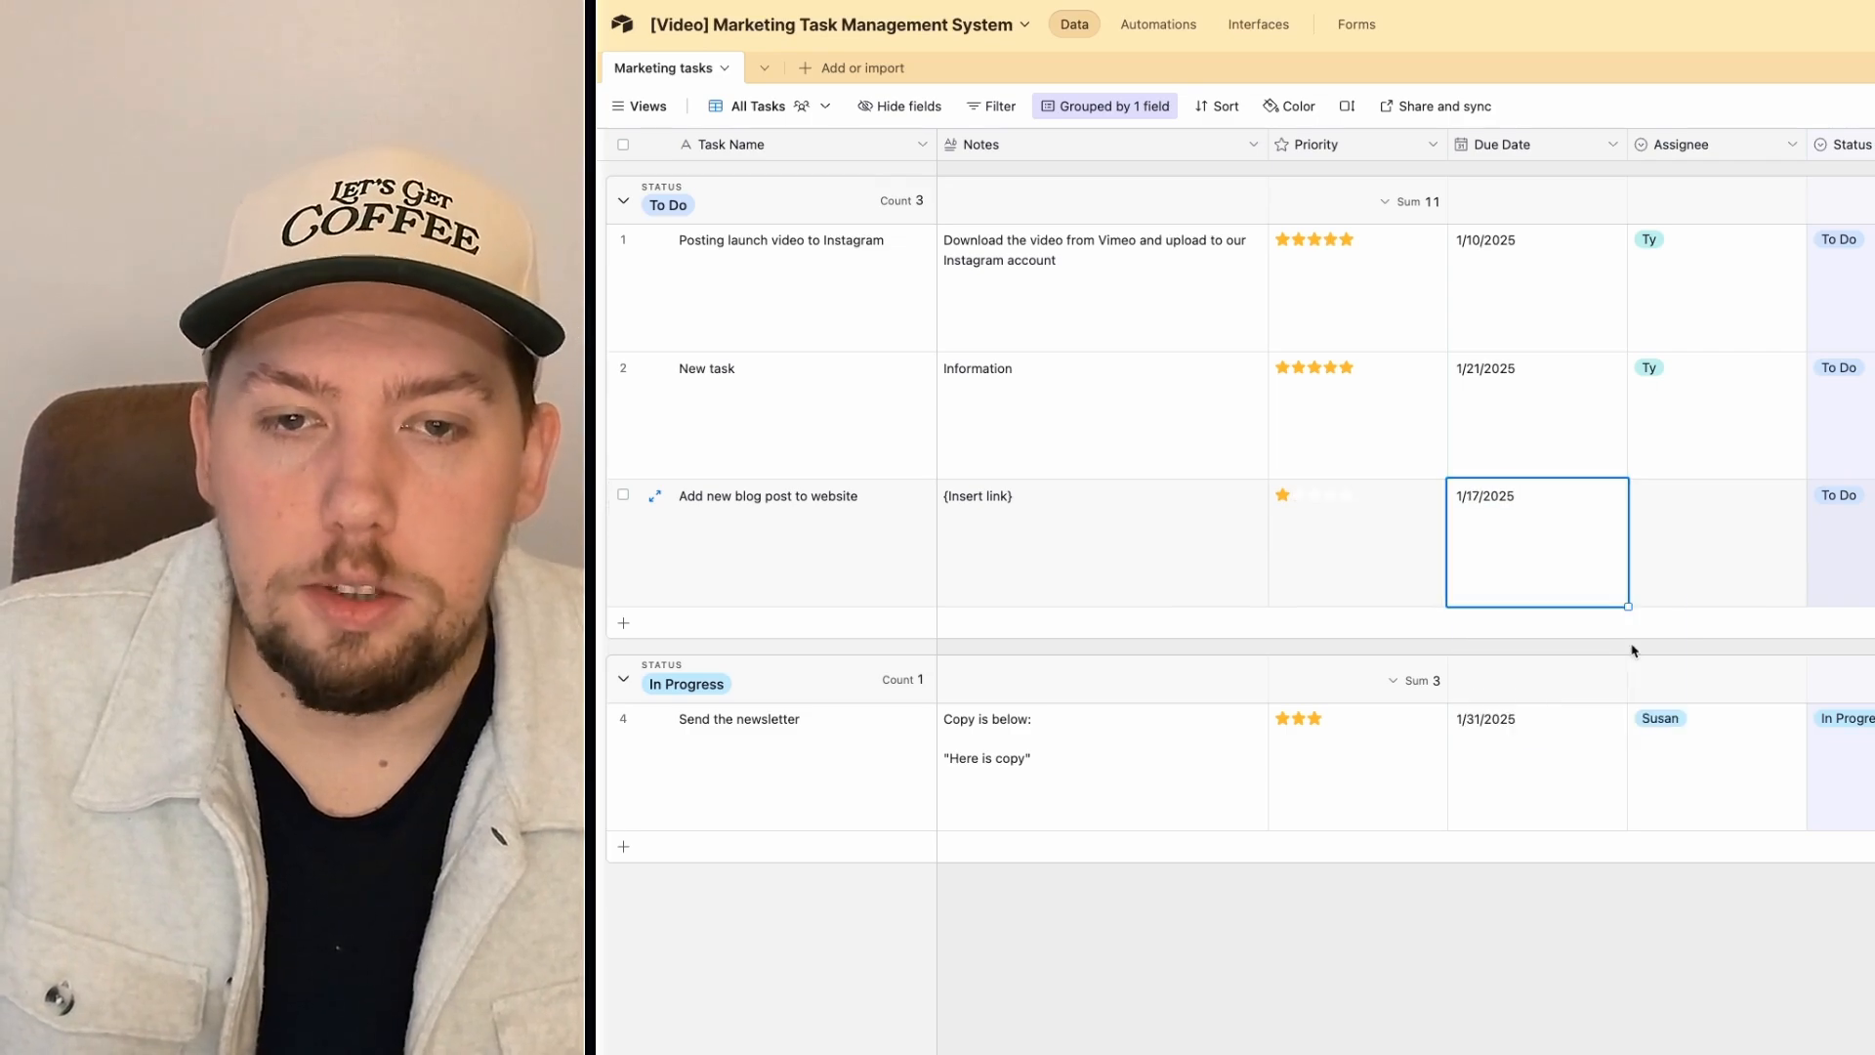
pyautogui.doubleClick(1694, 511)
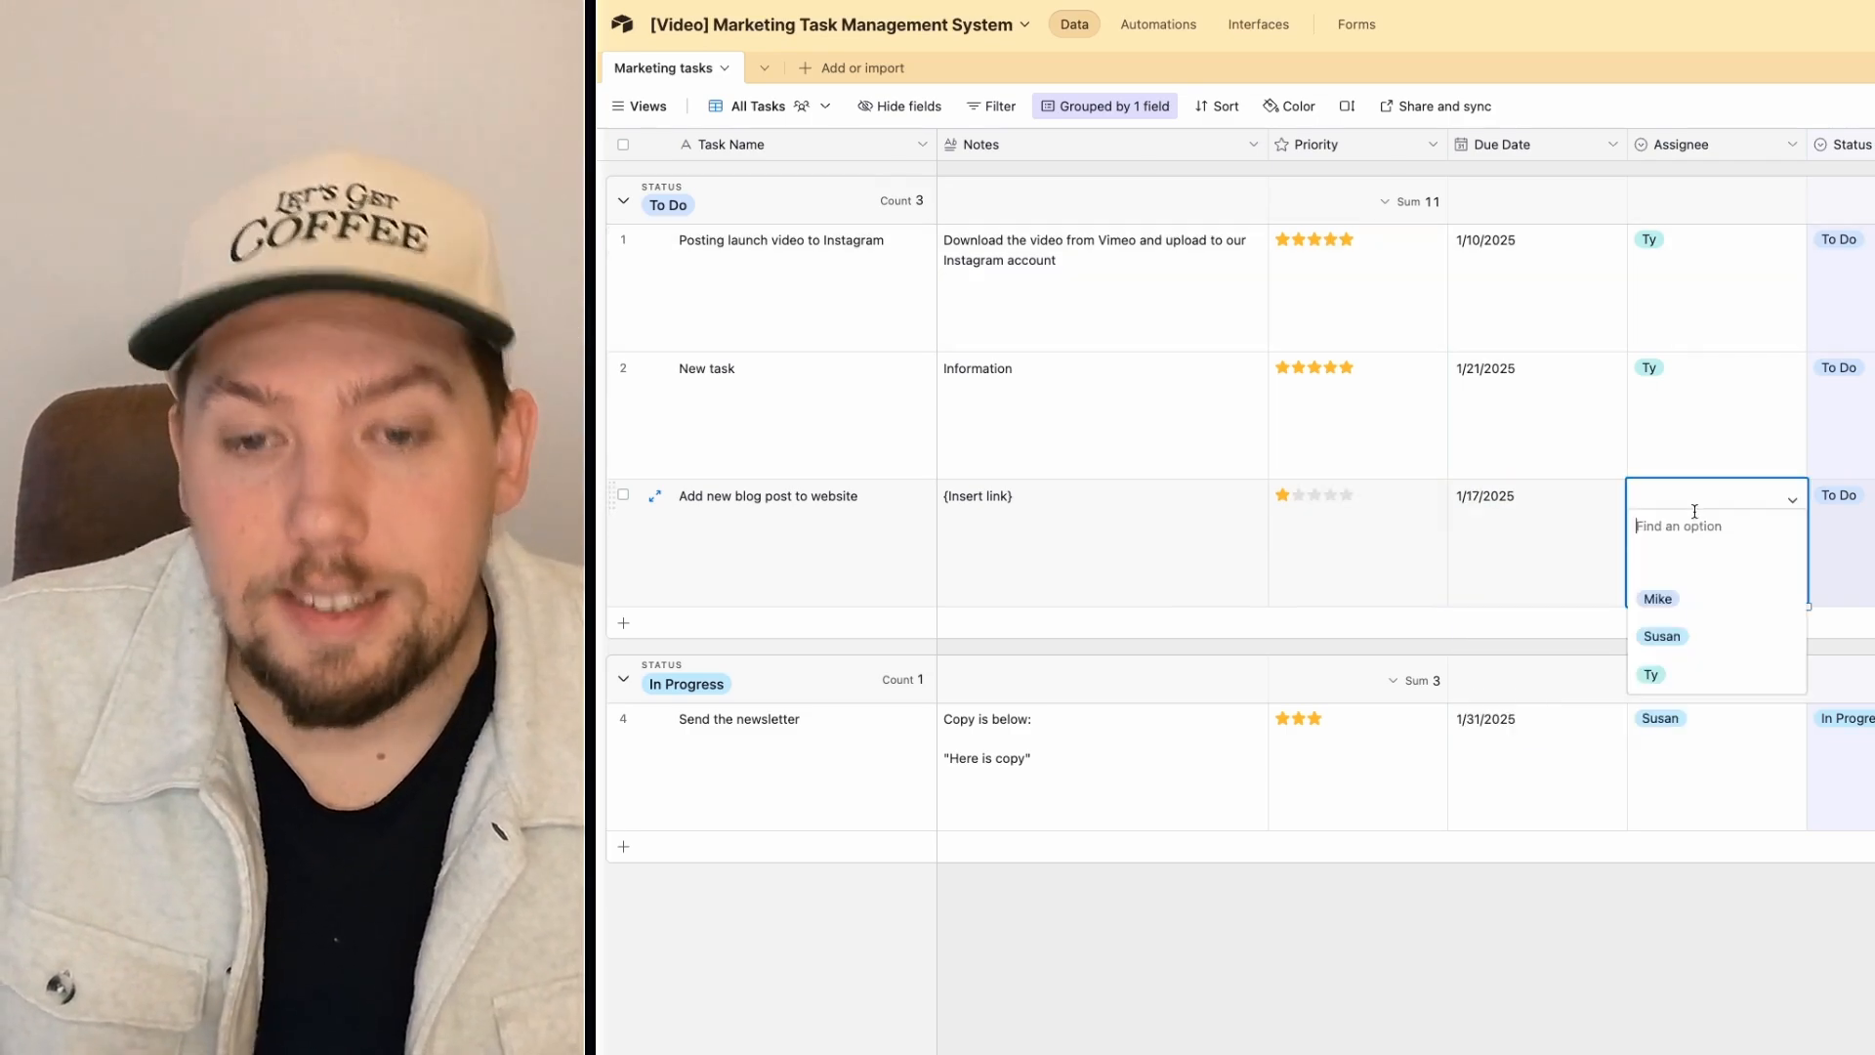
pyautogui.click(1694, 610)
pyautogui.press('Escape')
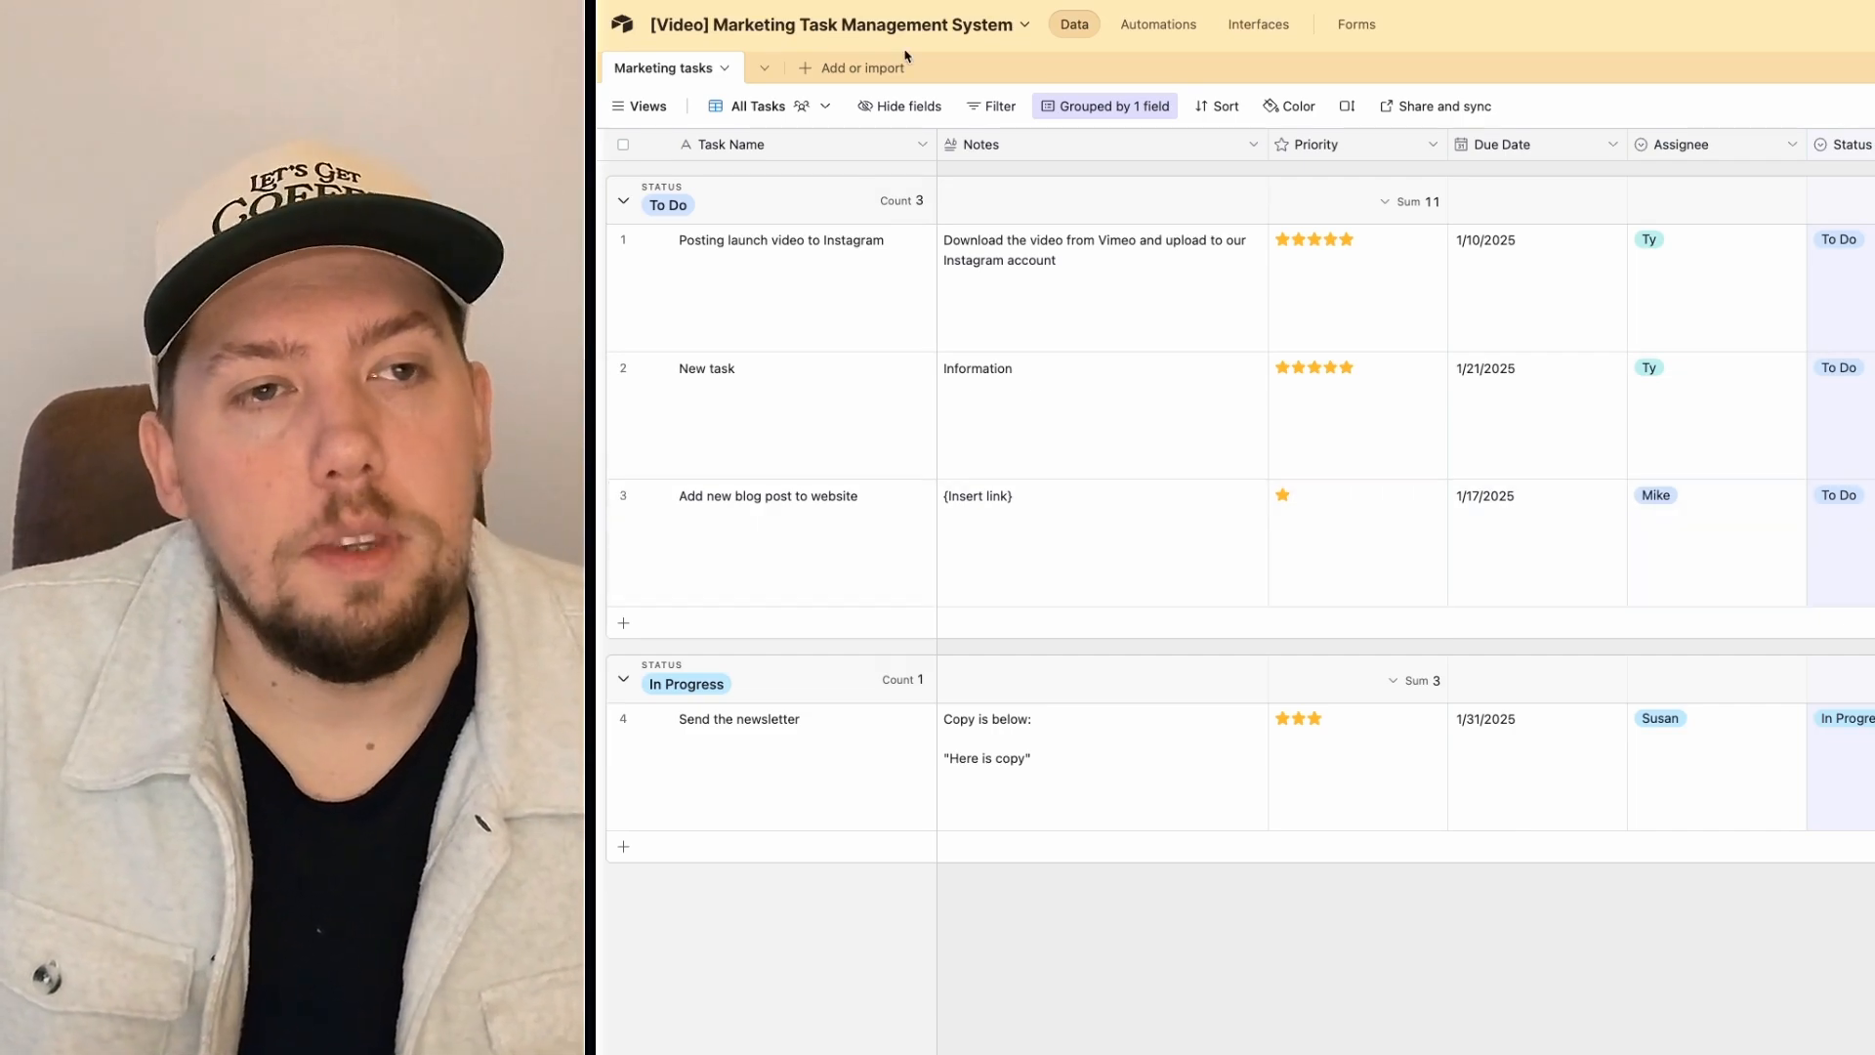
pyautogui.click(645, 105)
pyautogui.click(682, 235)
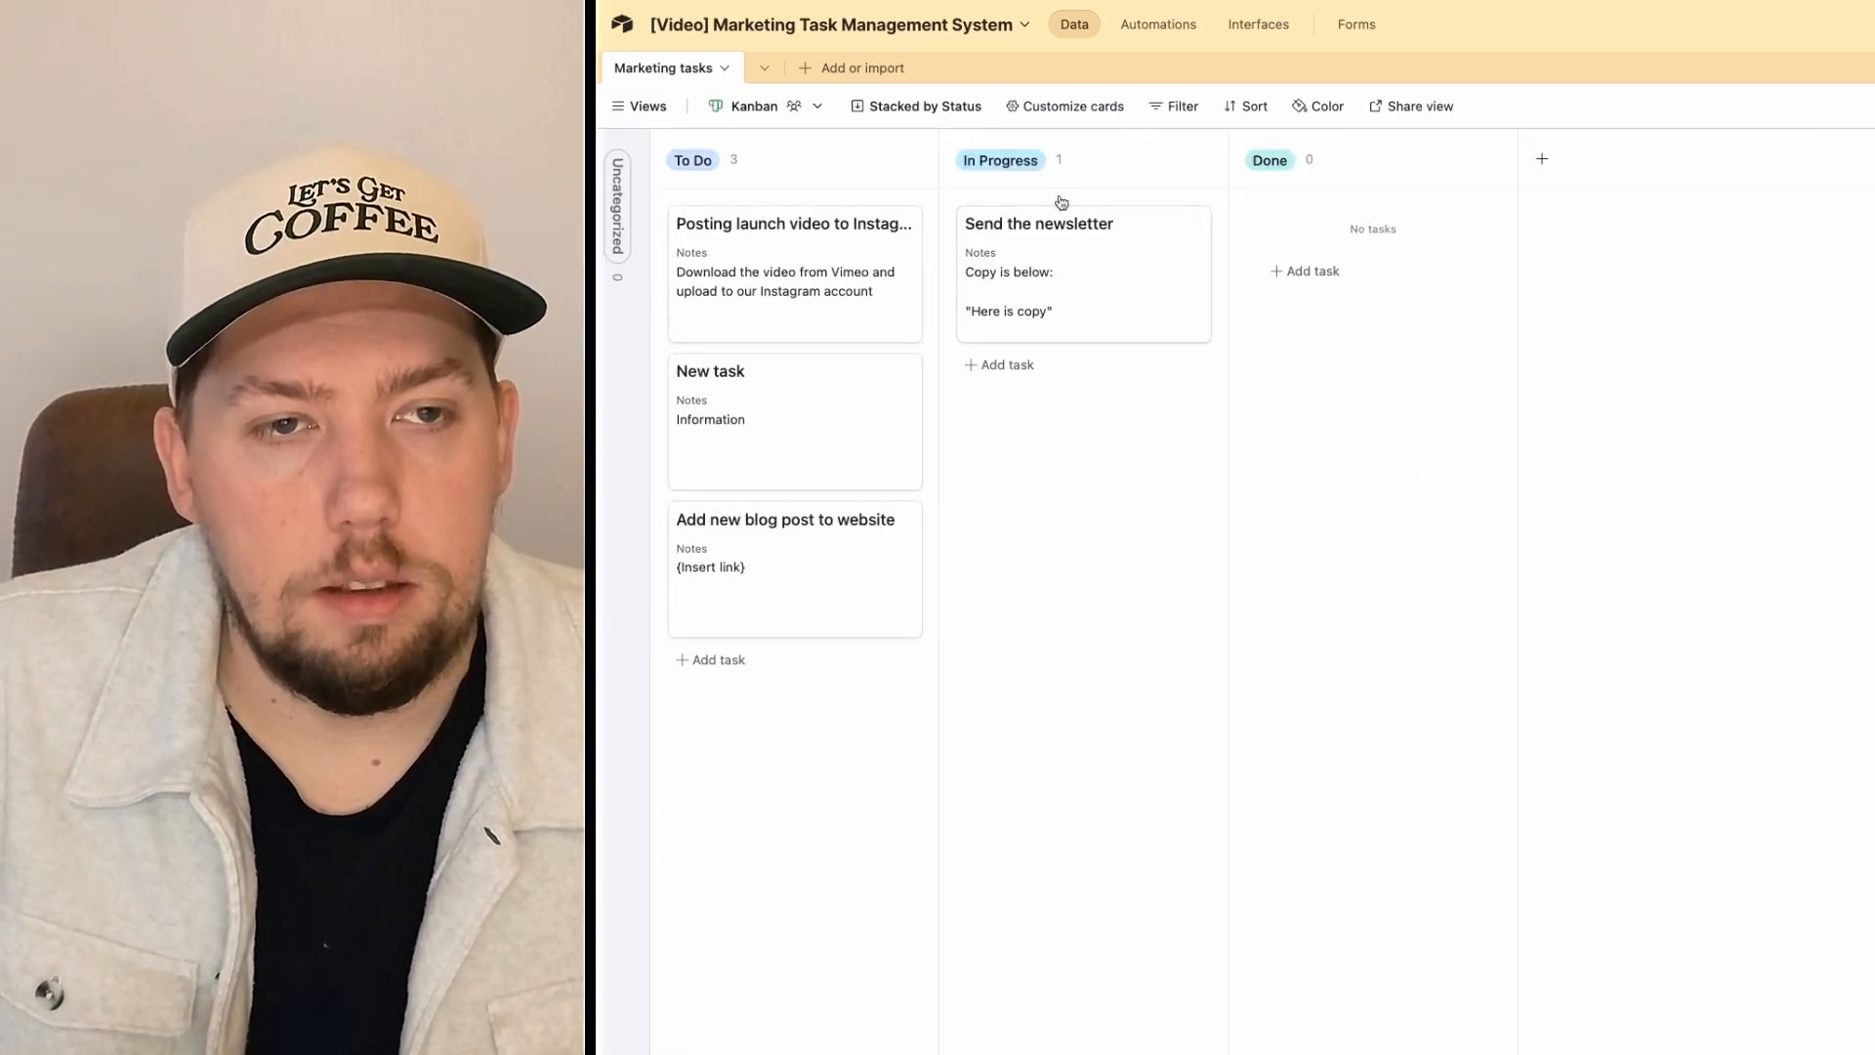
# Step: Glance at the Calendar view, then return to the All Tasks grid
pyautogui.click(644, 106)
pyautogui.click(654, 260)
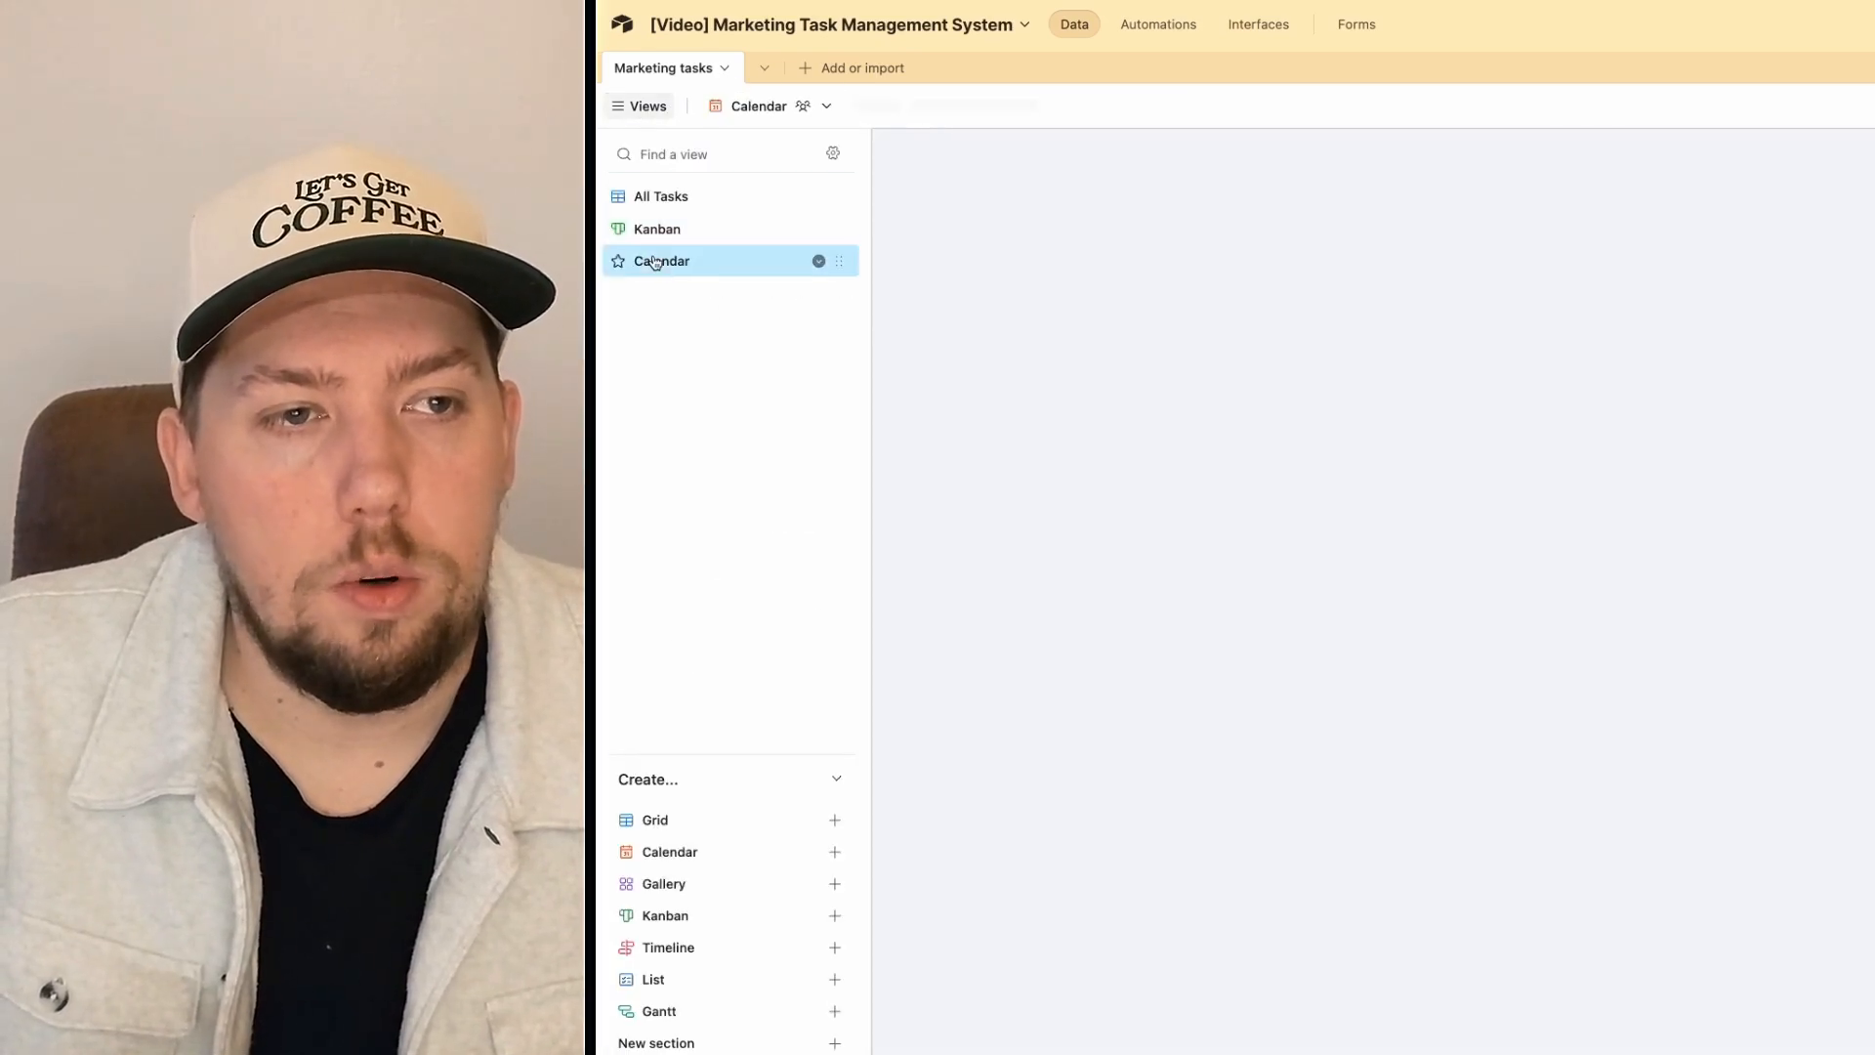
pyautogui.click(645, 193)
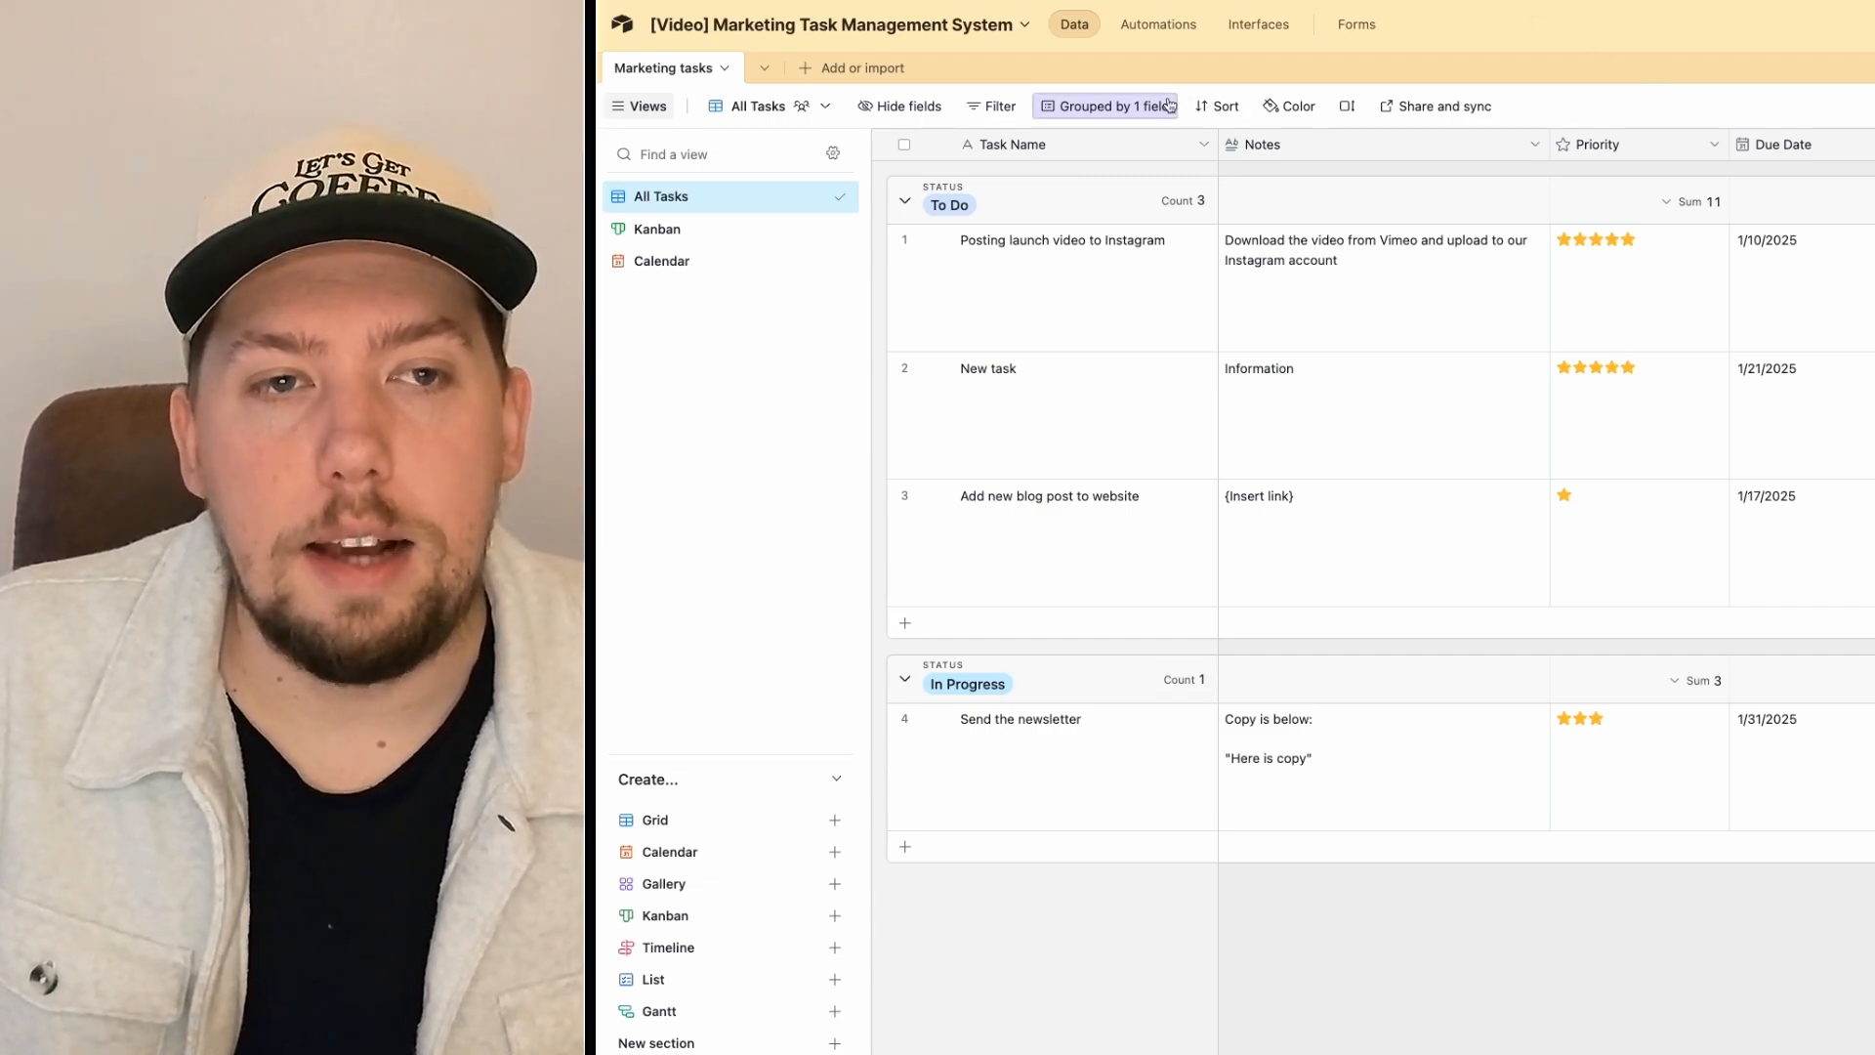
# Step: Add sorts on Due Date and Priority to the All Tasks grid
pyautogui.click(1234, 107)
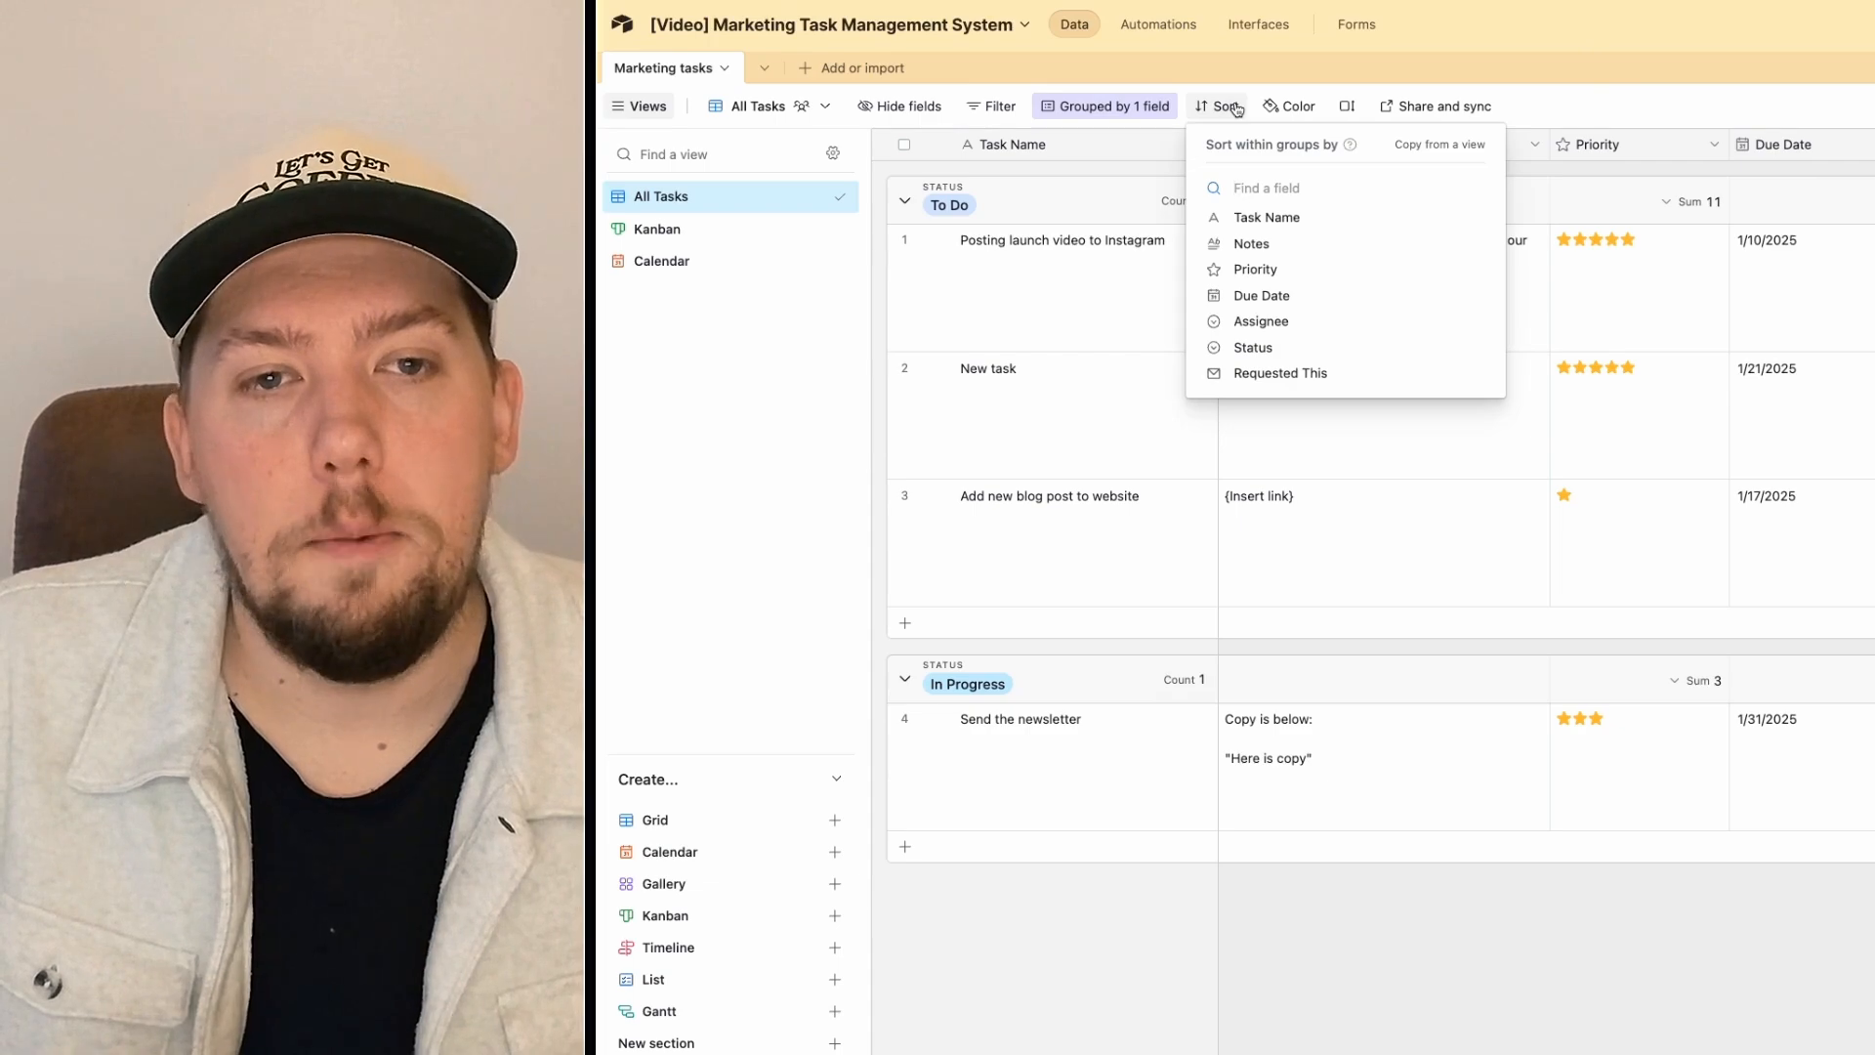
pyautogui.click(1299, 295)
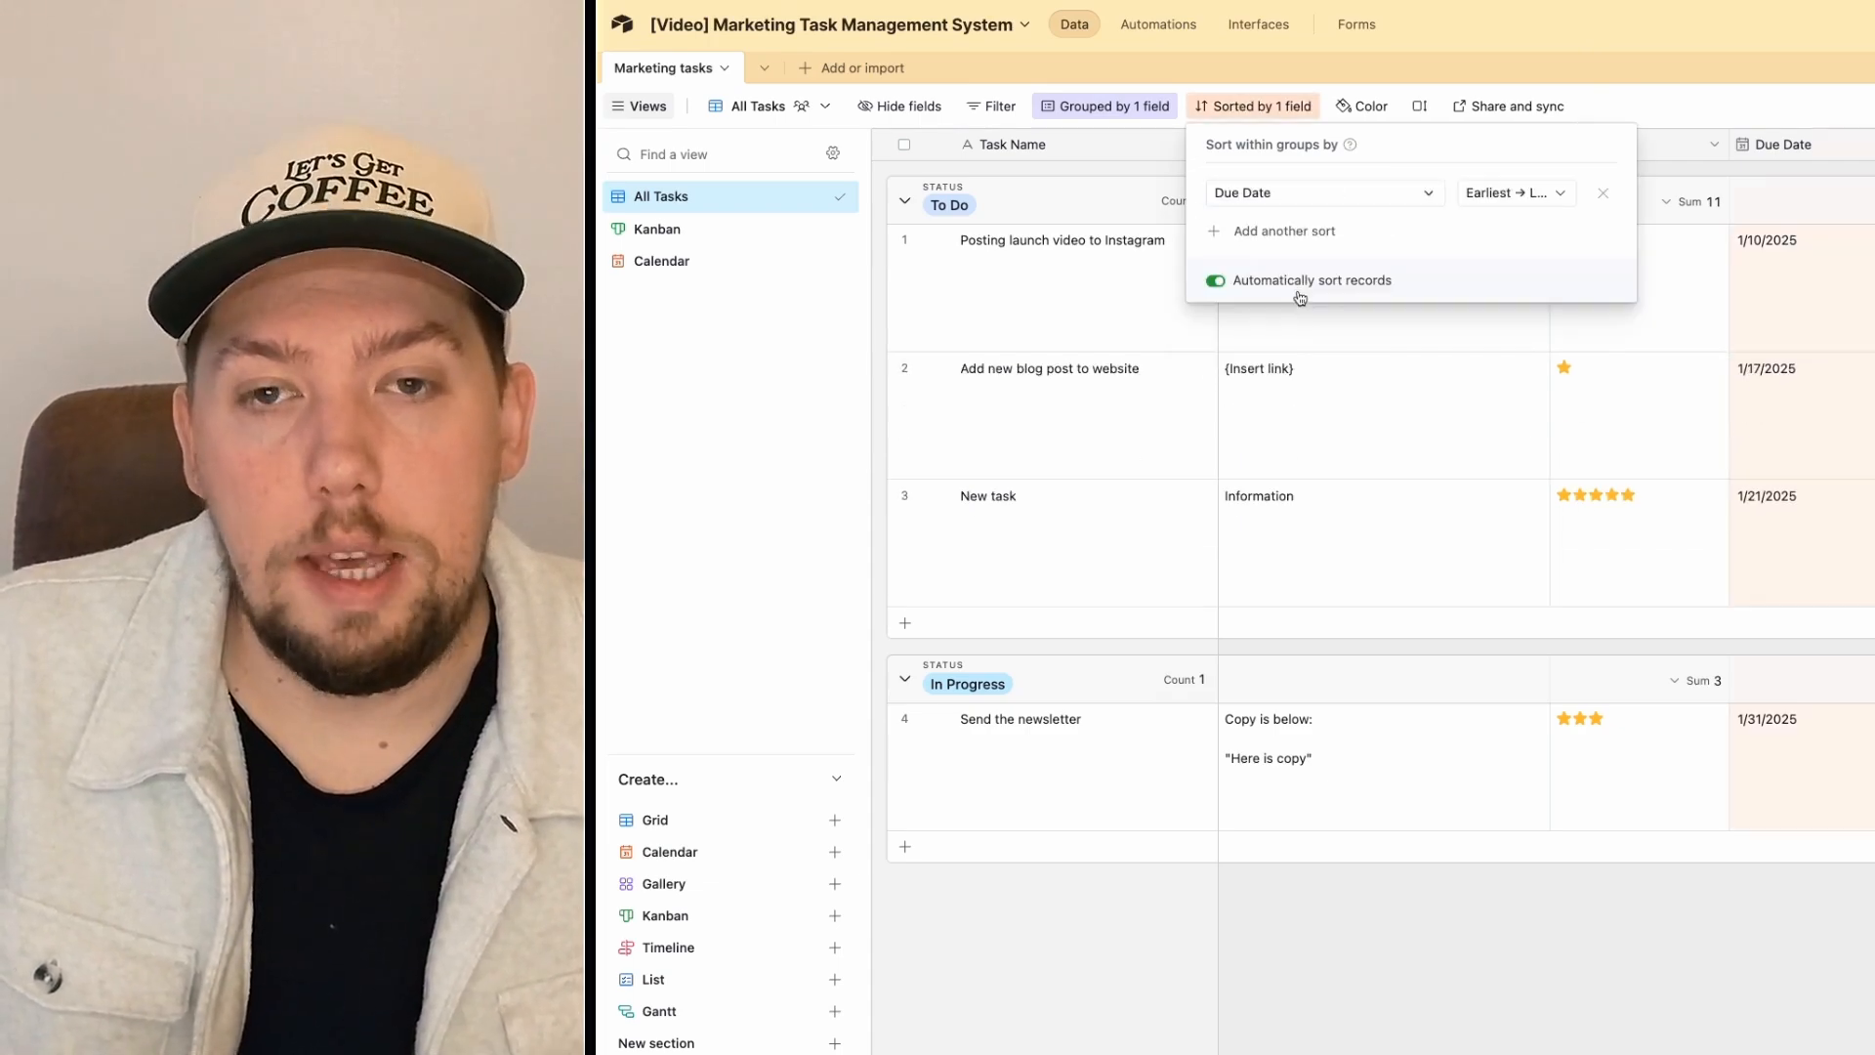
pyautogui.click(1370, 60)
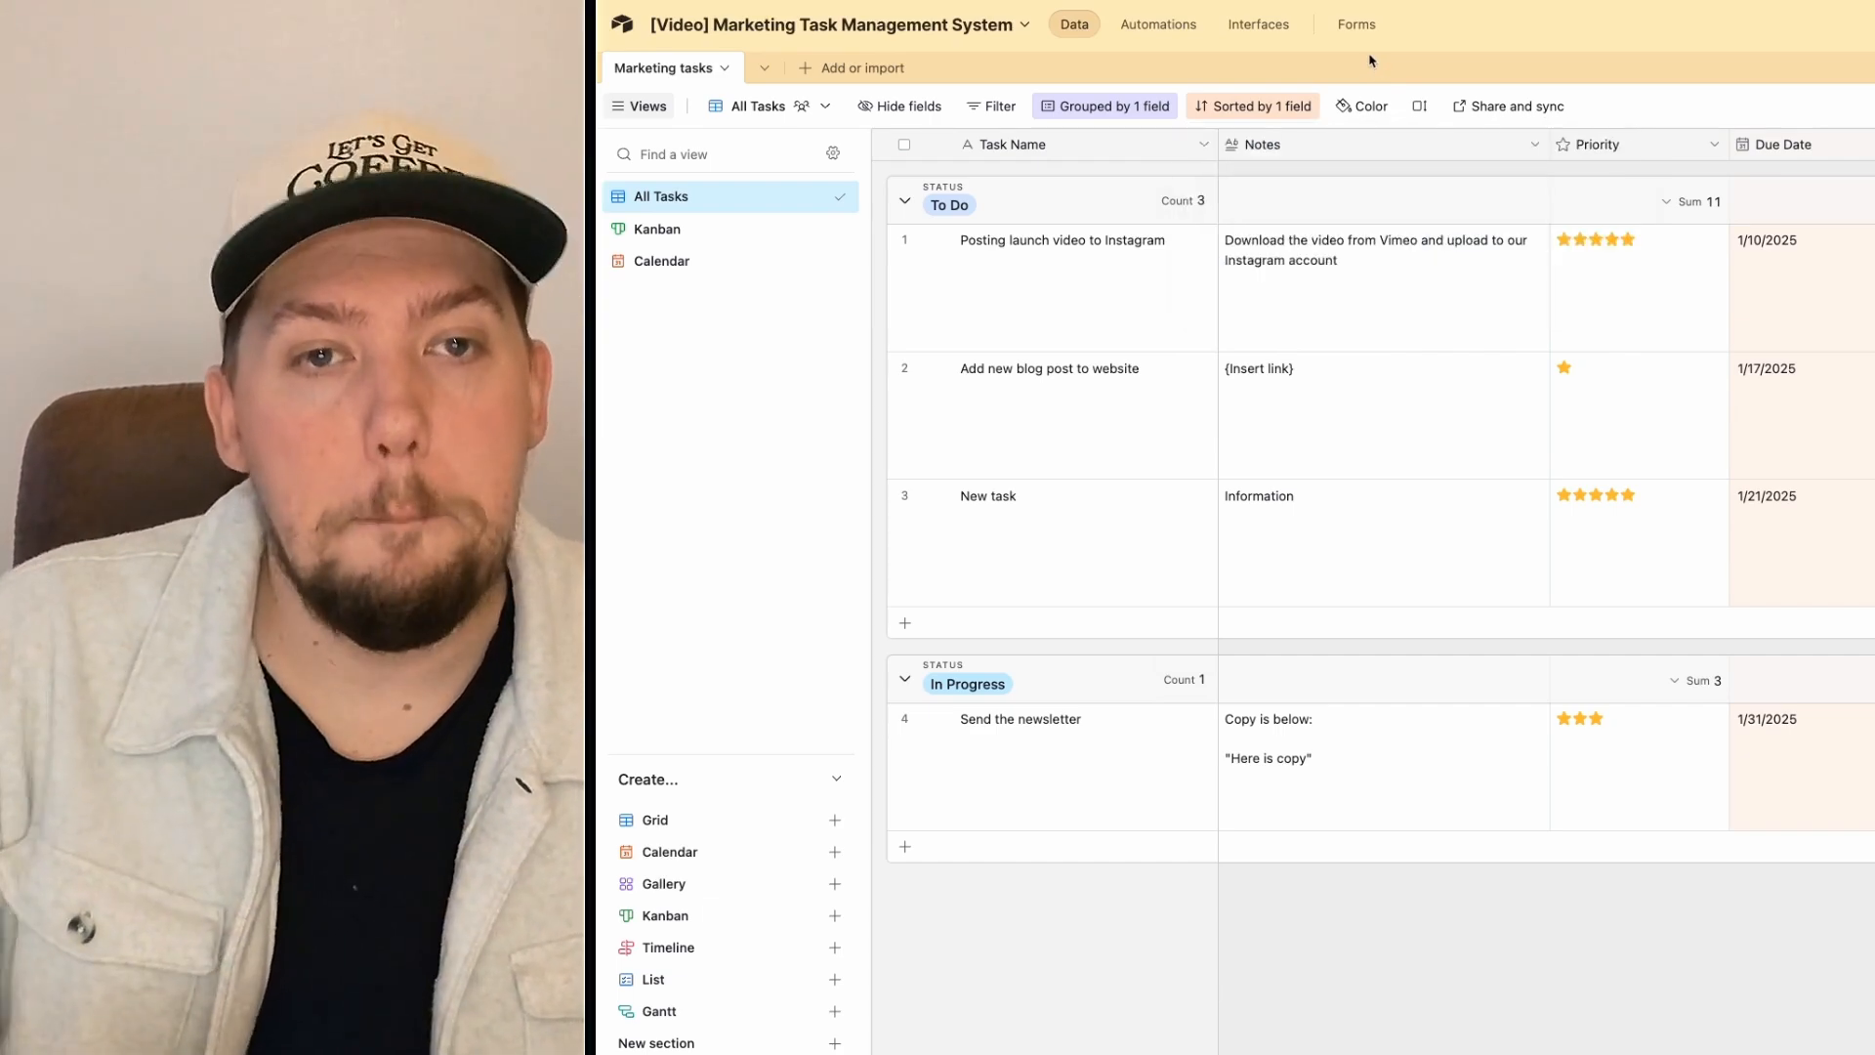
pyautogui.click(1250, 107)
pyautogui.click(1294, 232)
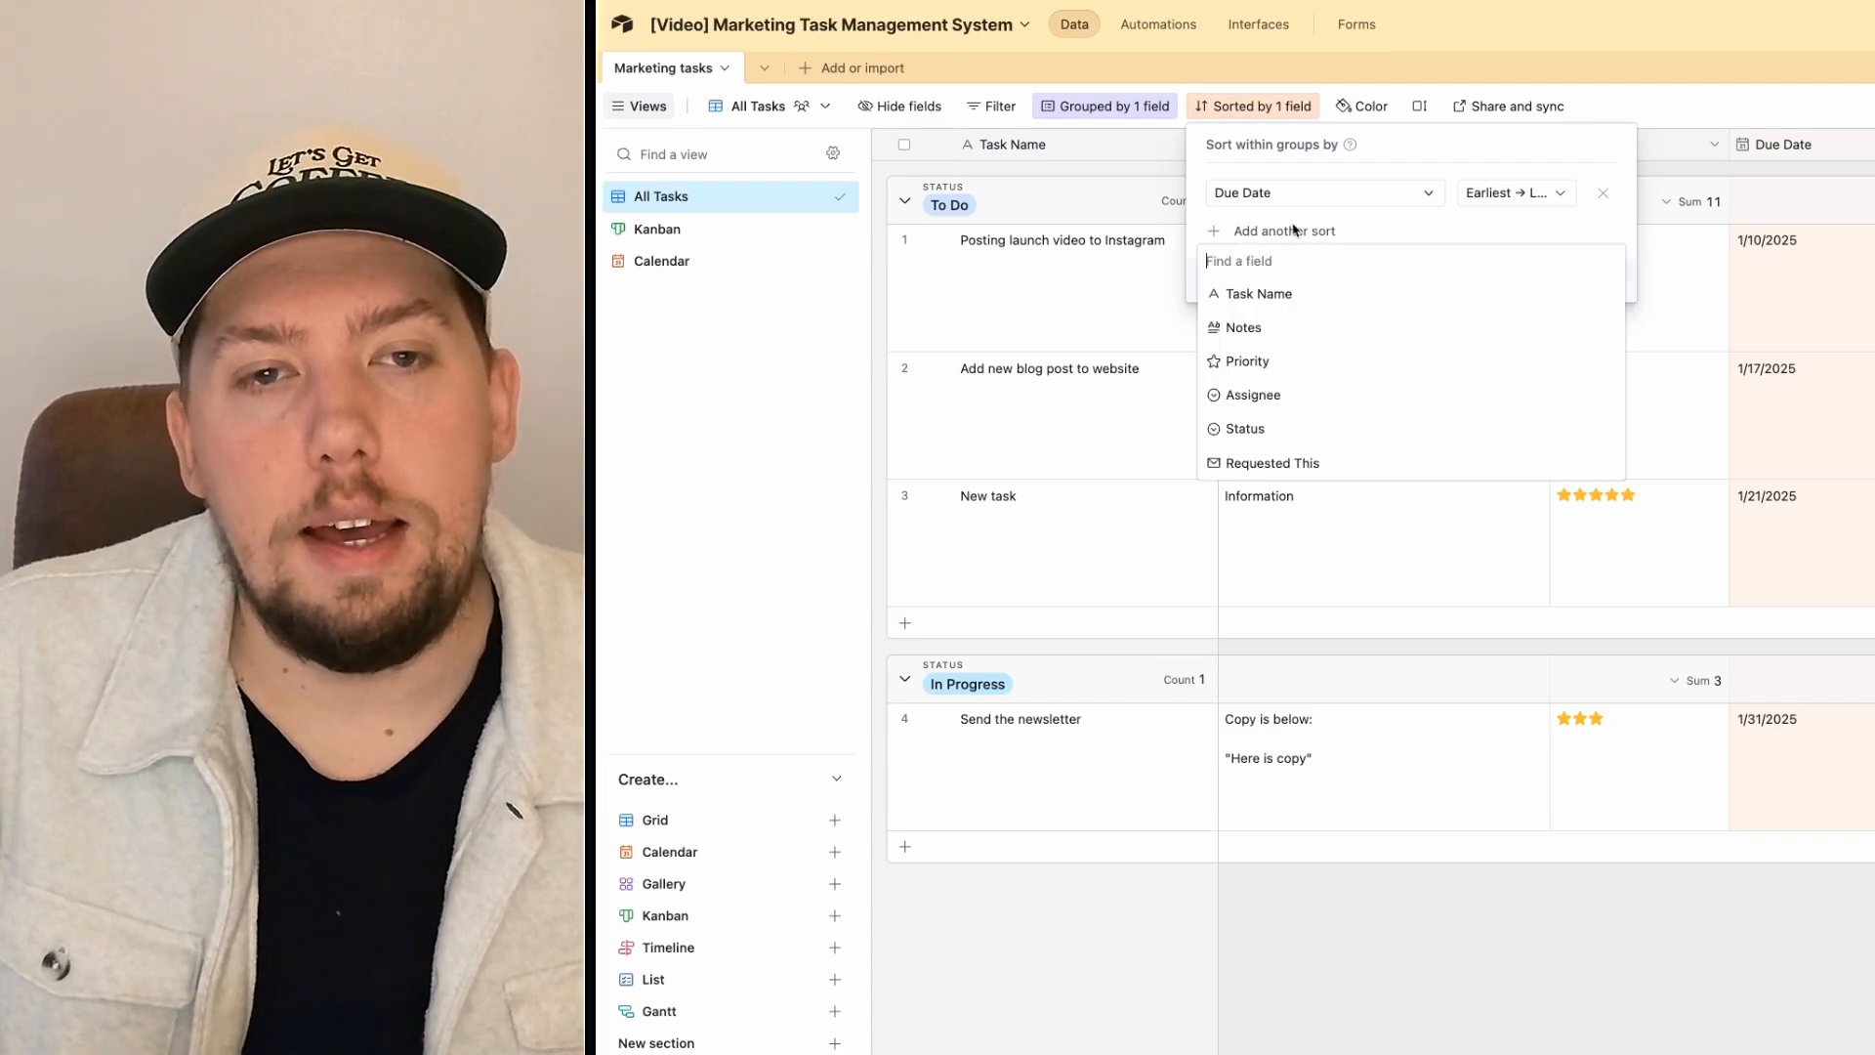
pyautogui.click(1316, 366)
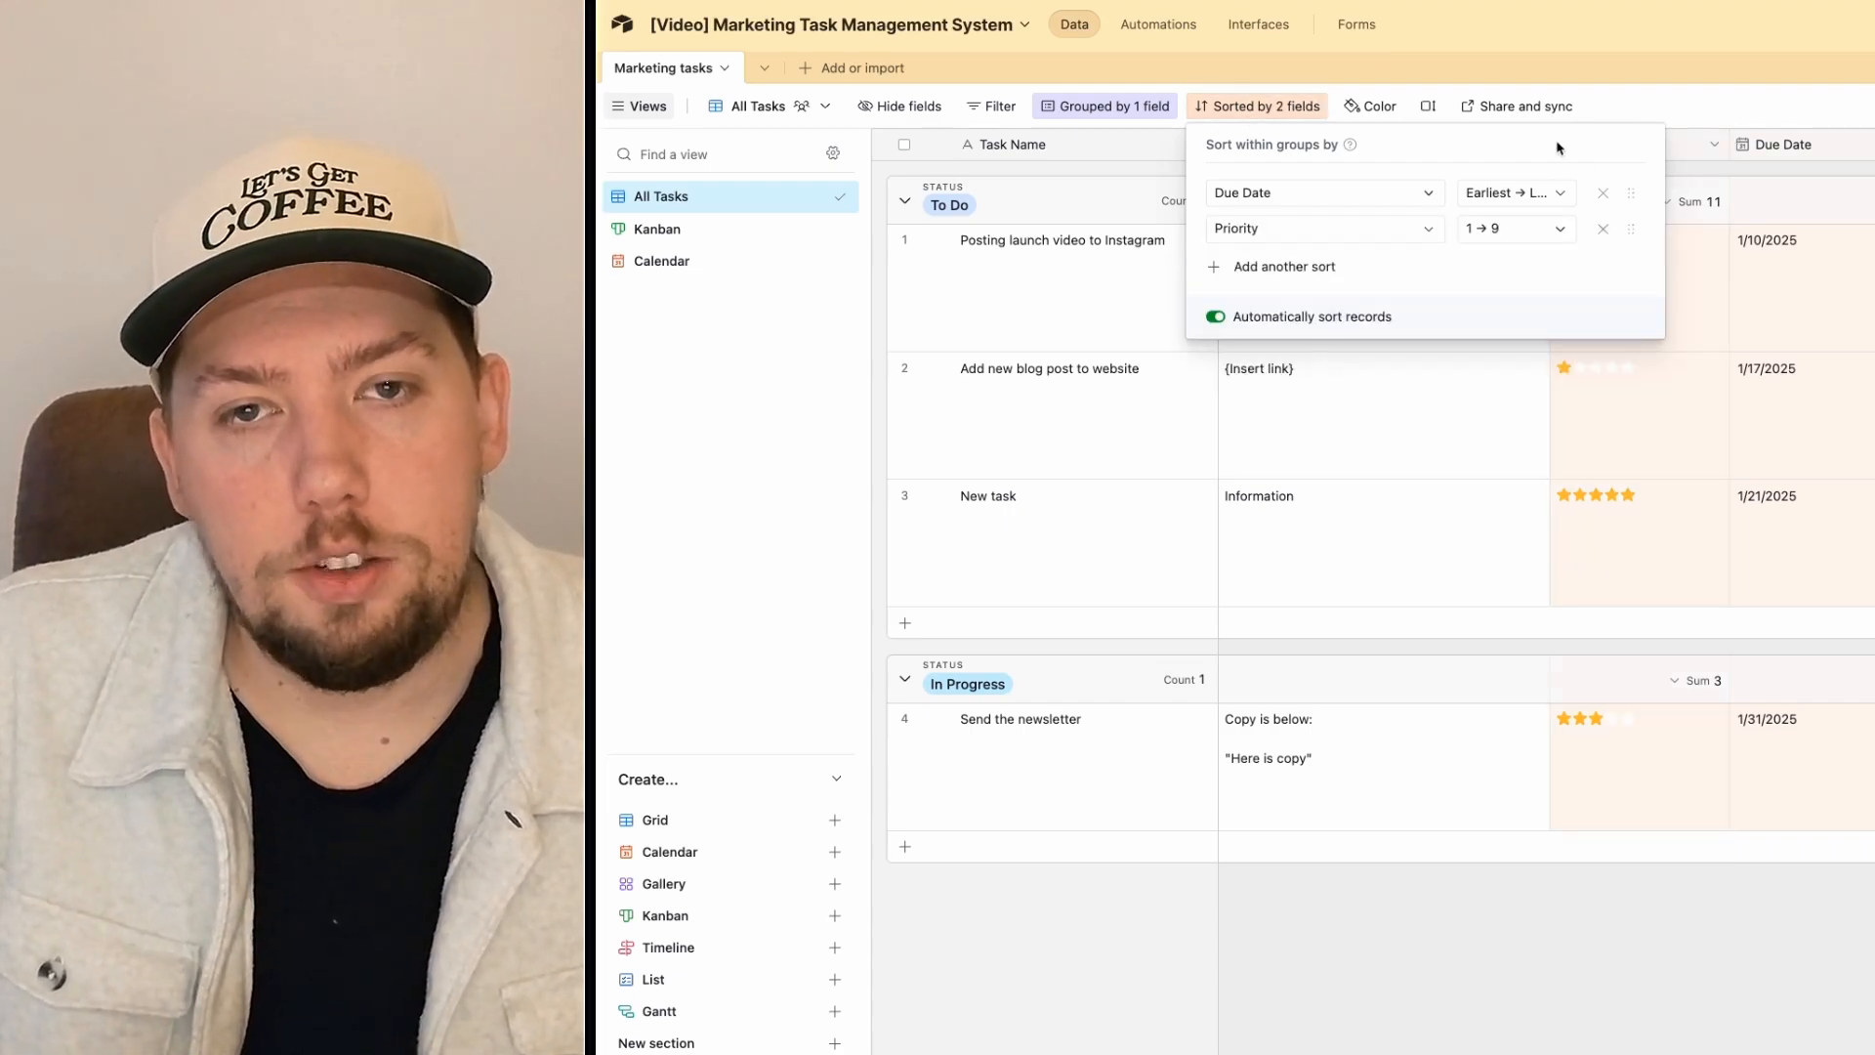
pyautogui.moveTo(1631, 229); pyautogui.dragTo(1629, 192)
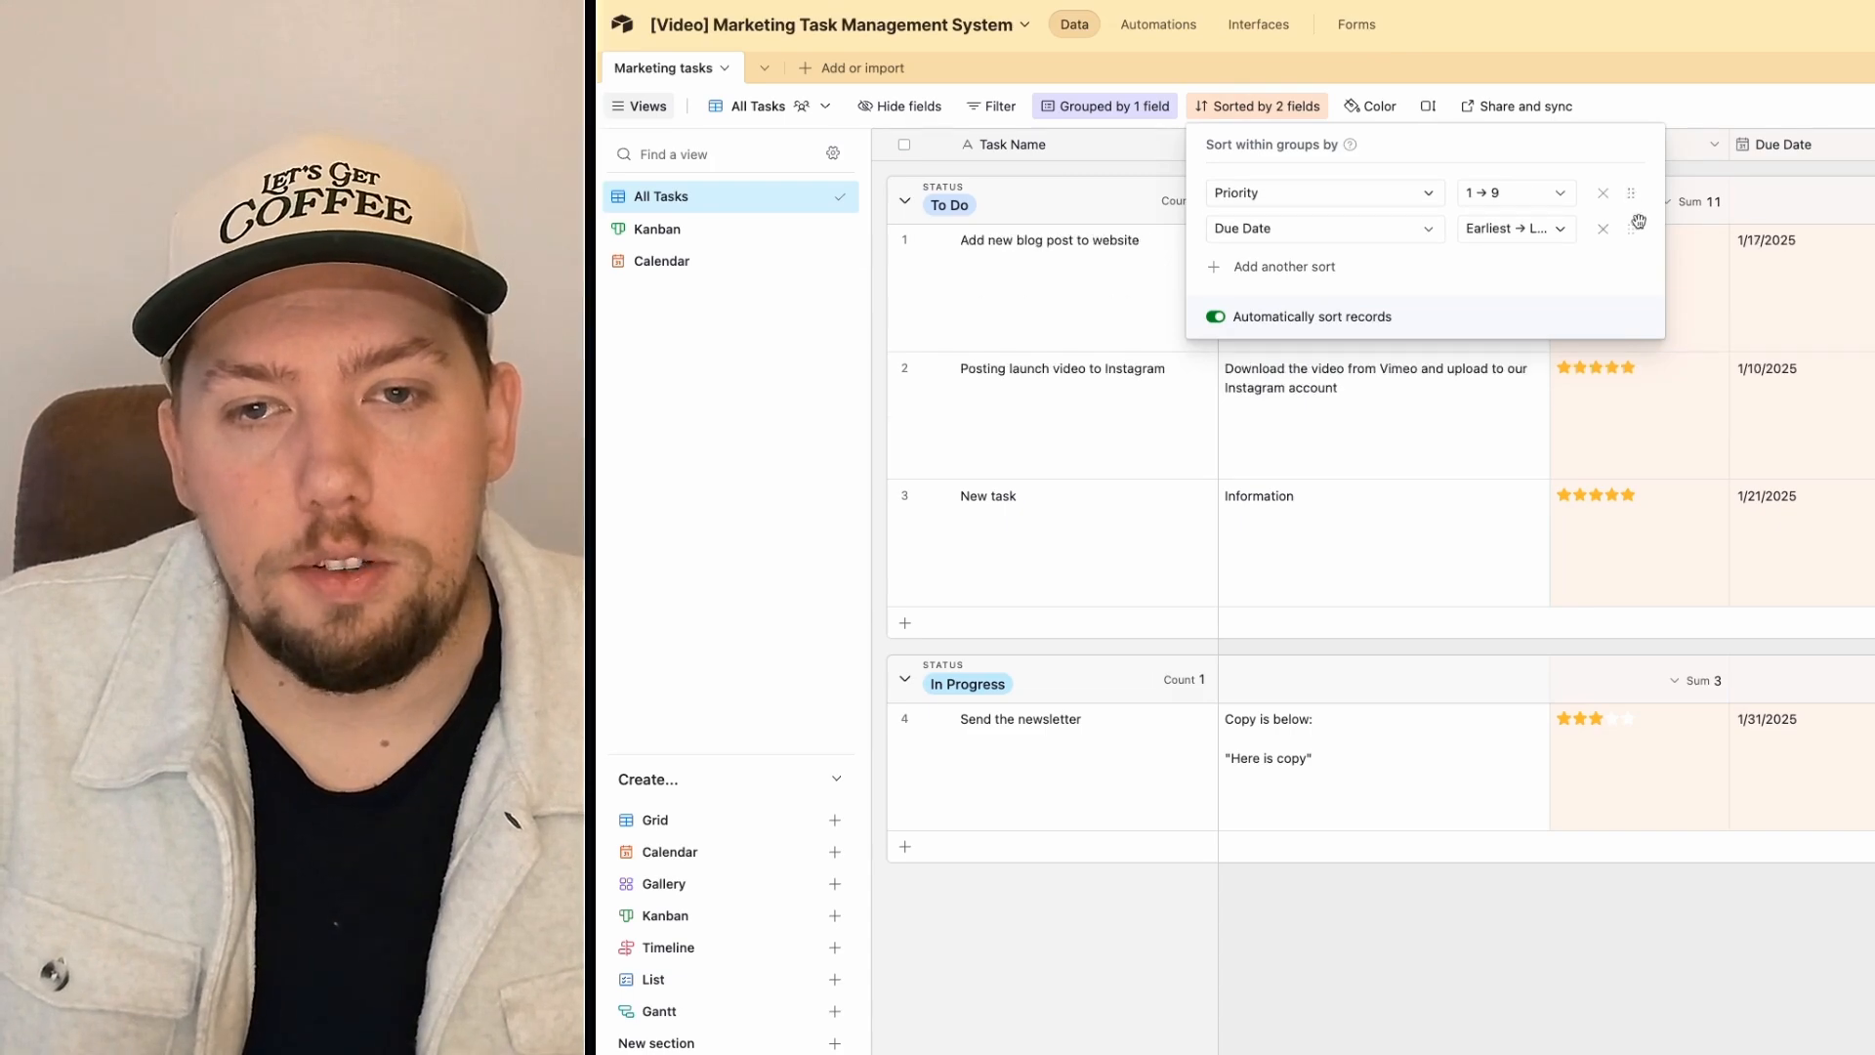
pyautogui.click(1736, 293)
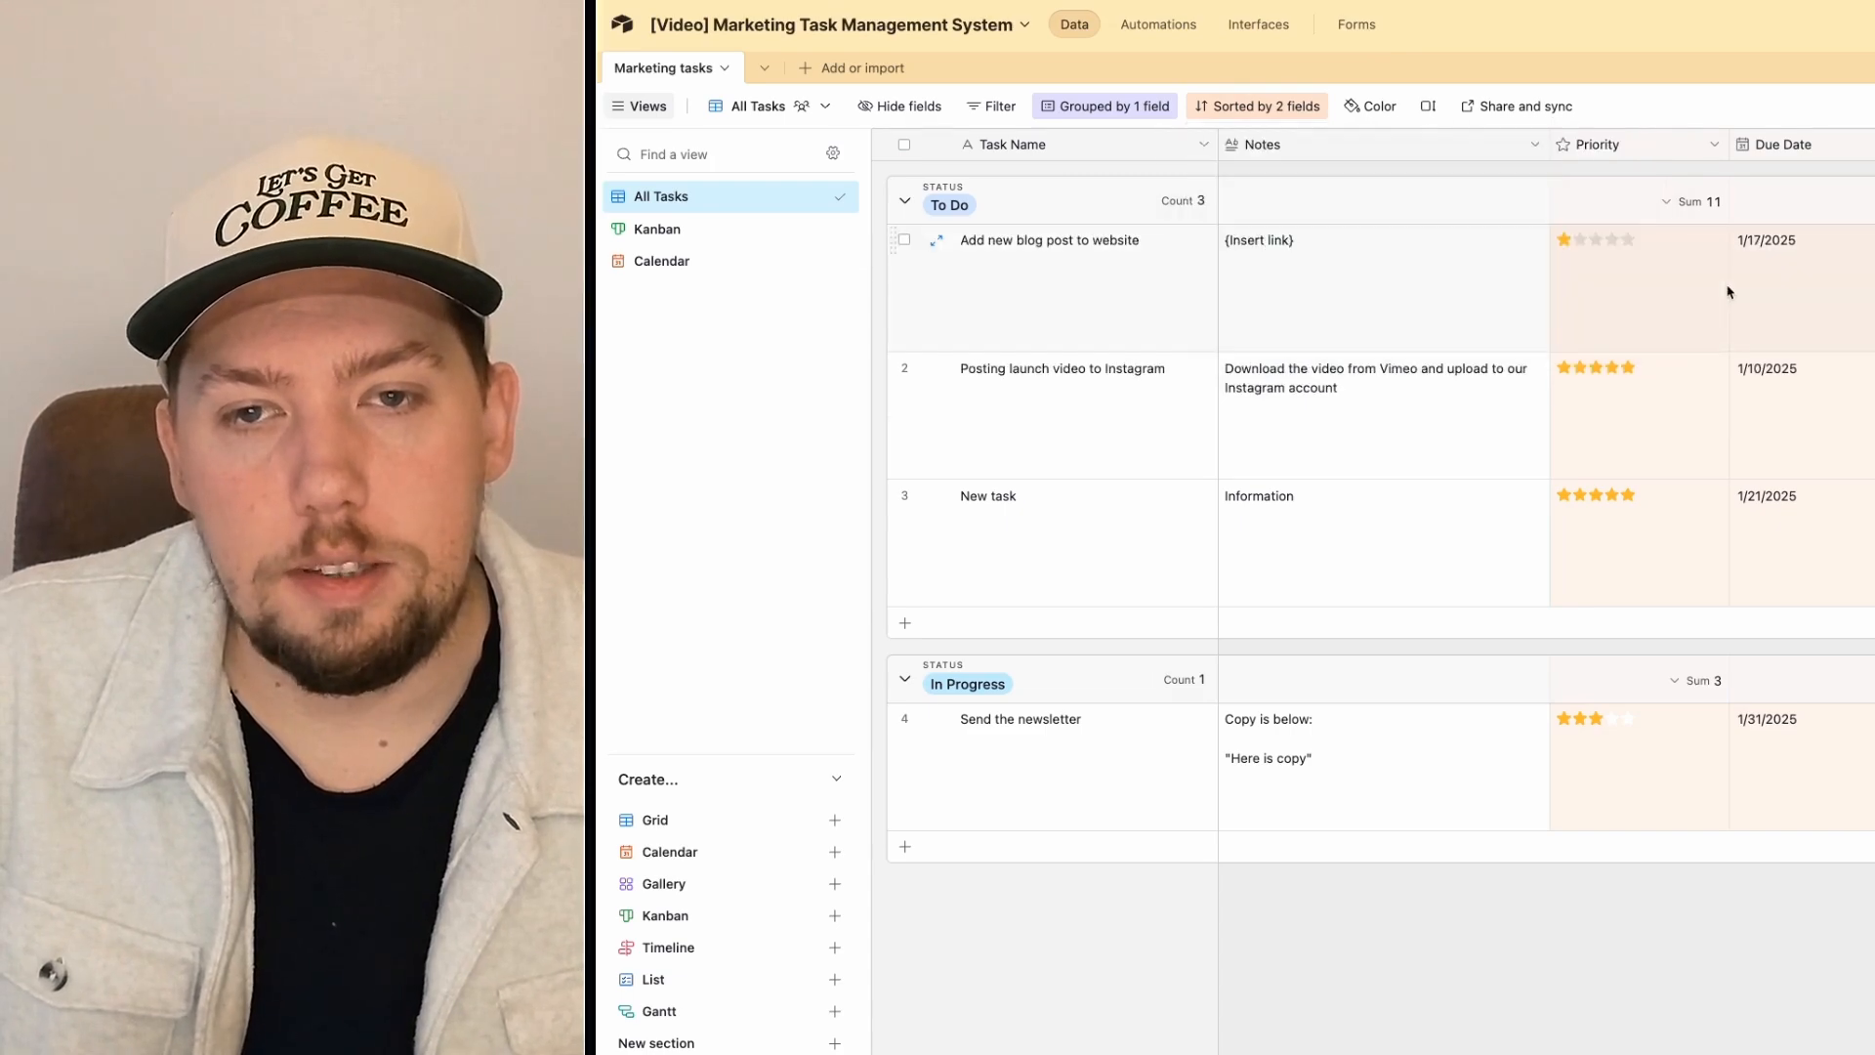
# Step: Order sorts as Due Date earliest to latest first, then Priority 9 → 1
pyautogui.click(1283, 105)
pyautogui.click(1485, 192)
pyautogui.click(1492, 256)
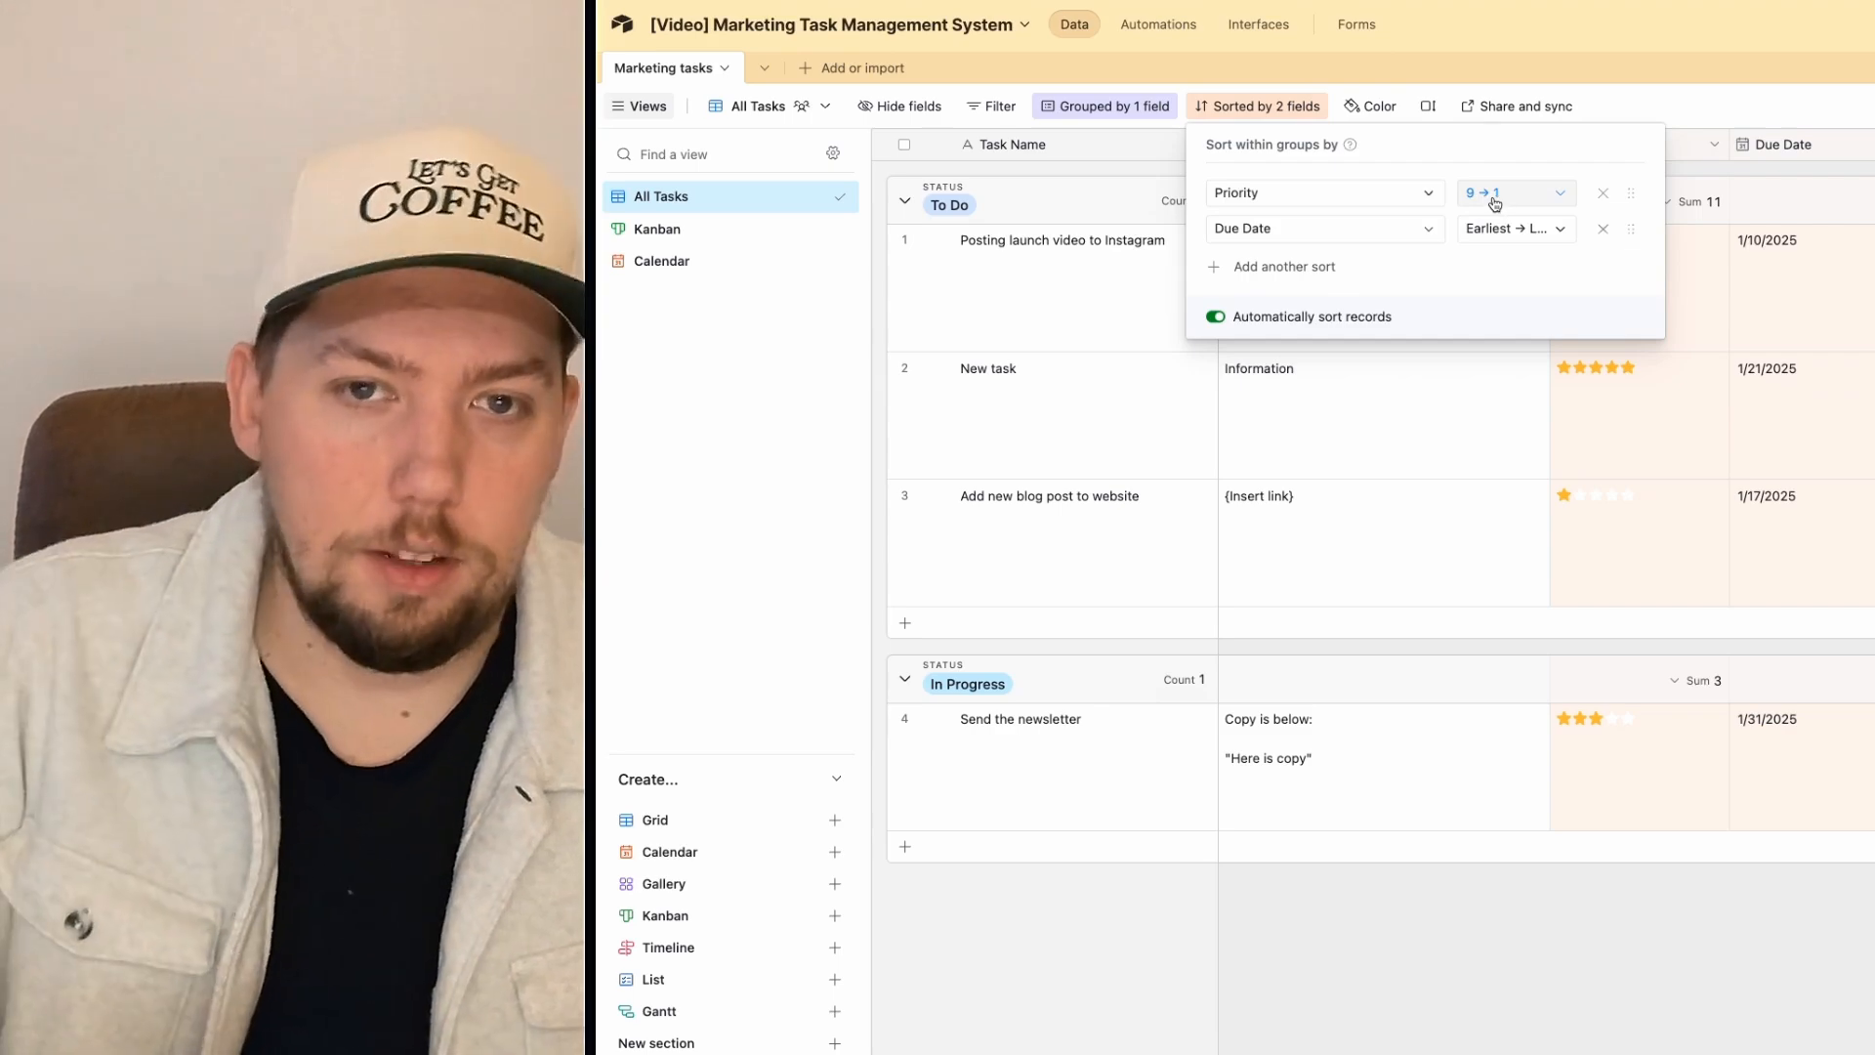
pyautogui.click(1684, 110)
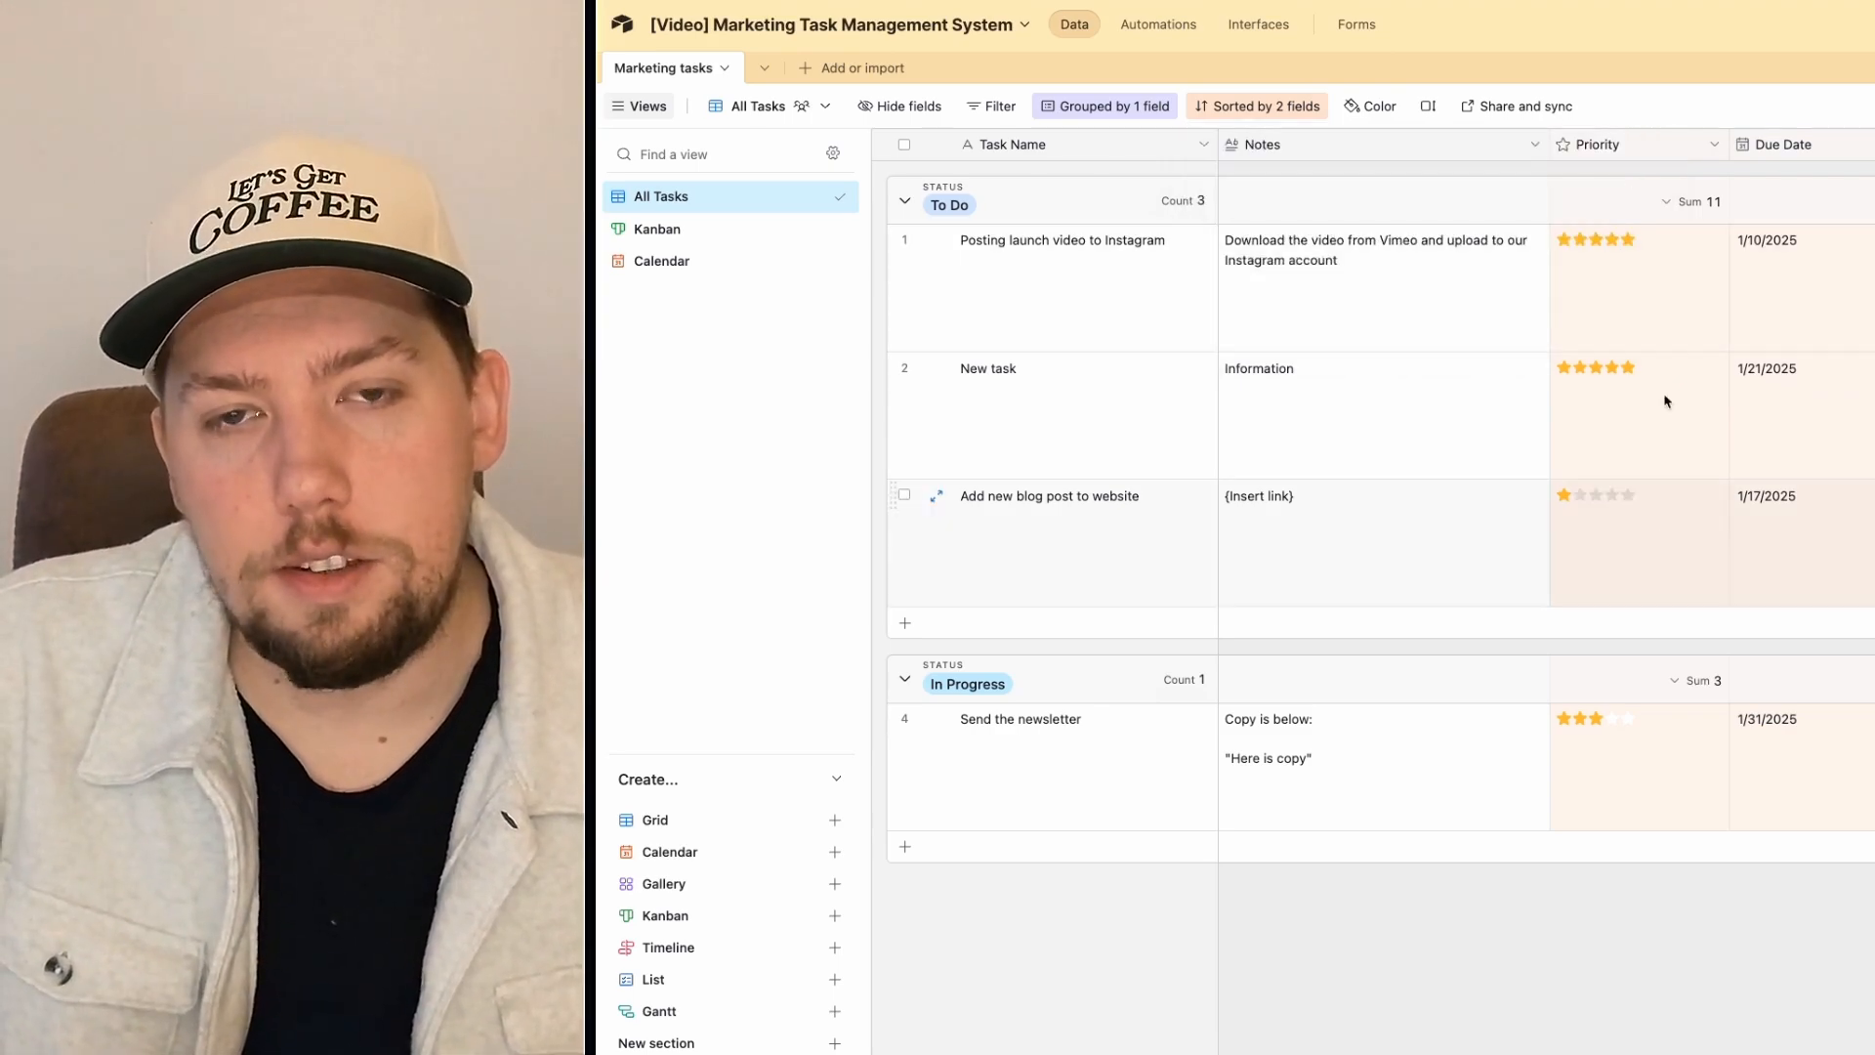
pyautogui.click(1307, 105)
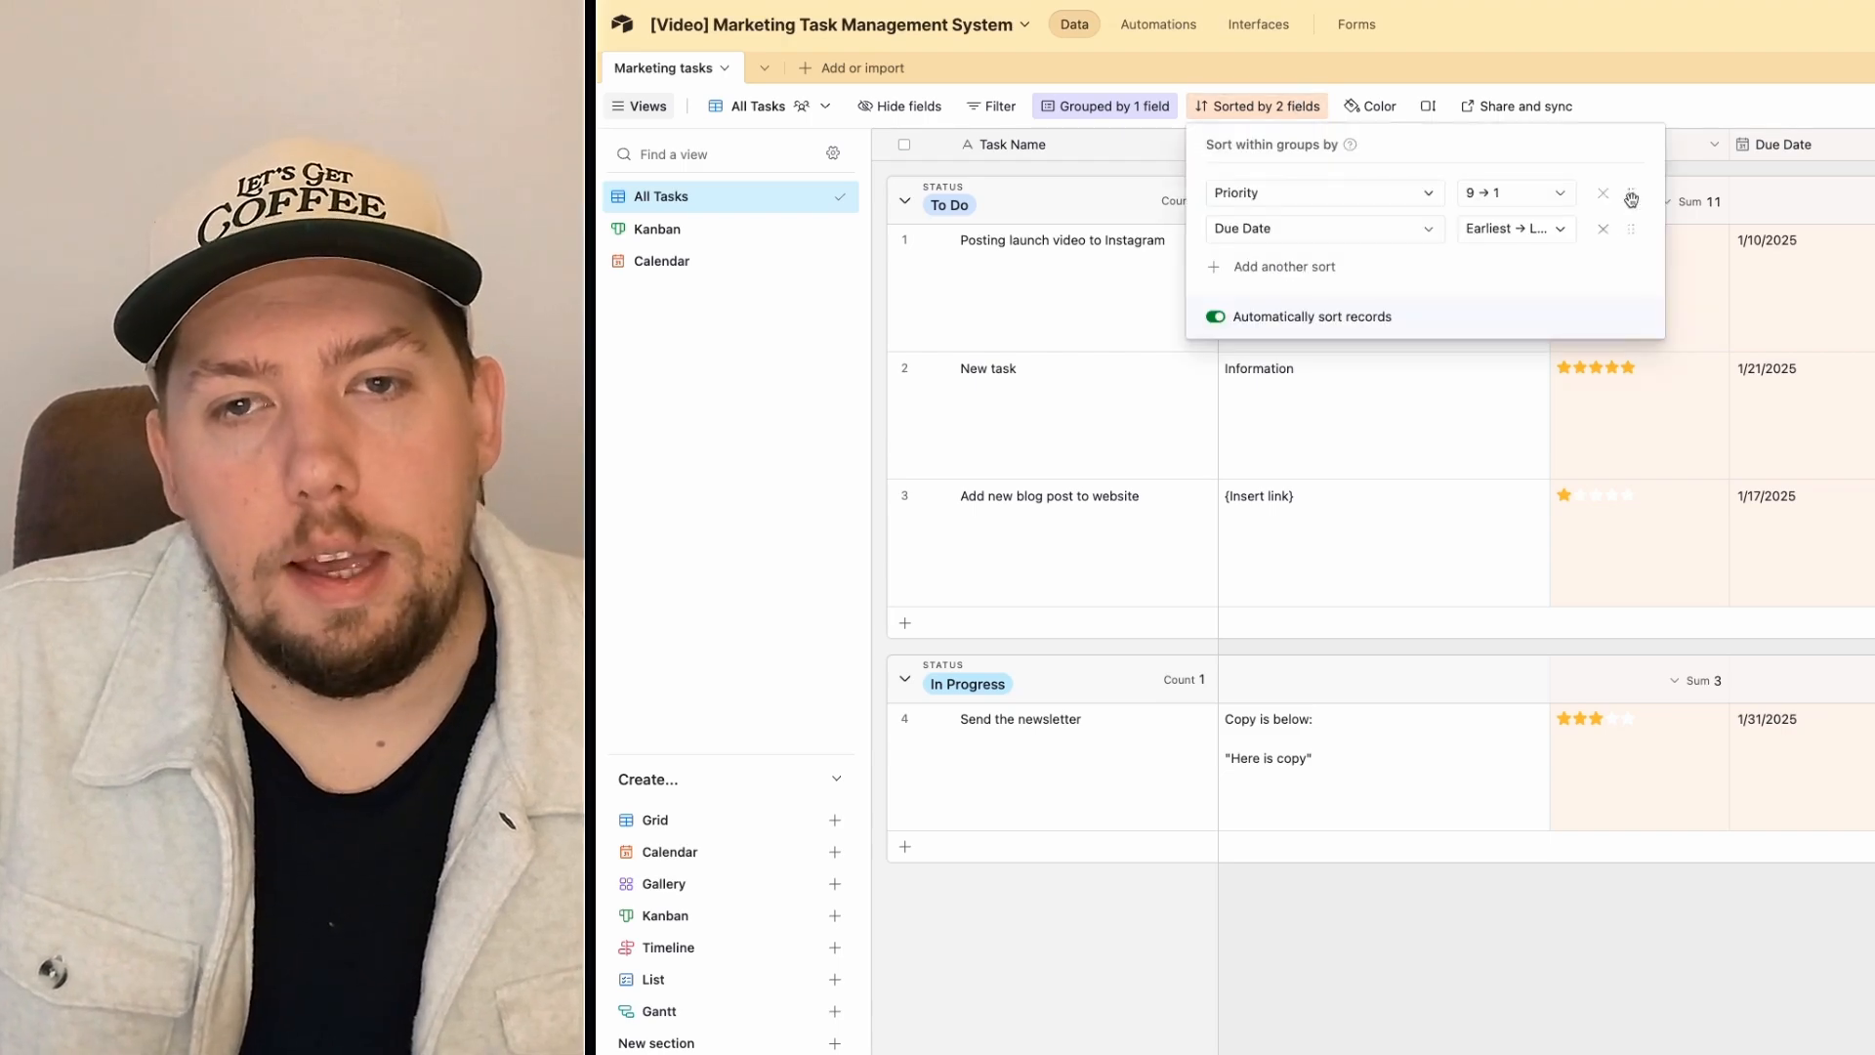
pyautogui.moveTo(1631, 199); pyautogui.dragTo(1632, 244)
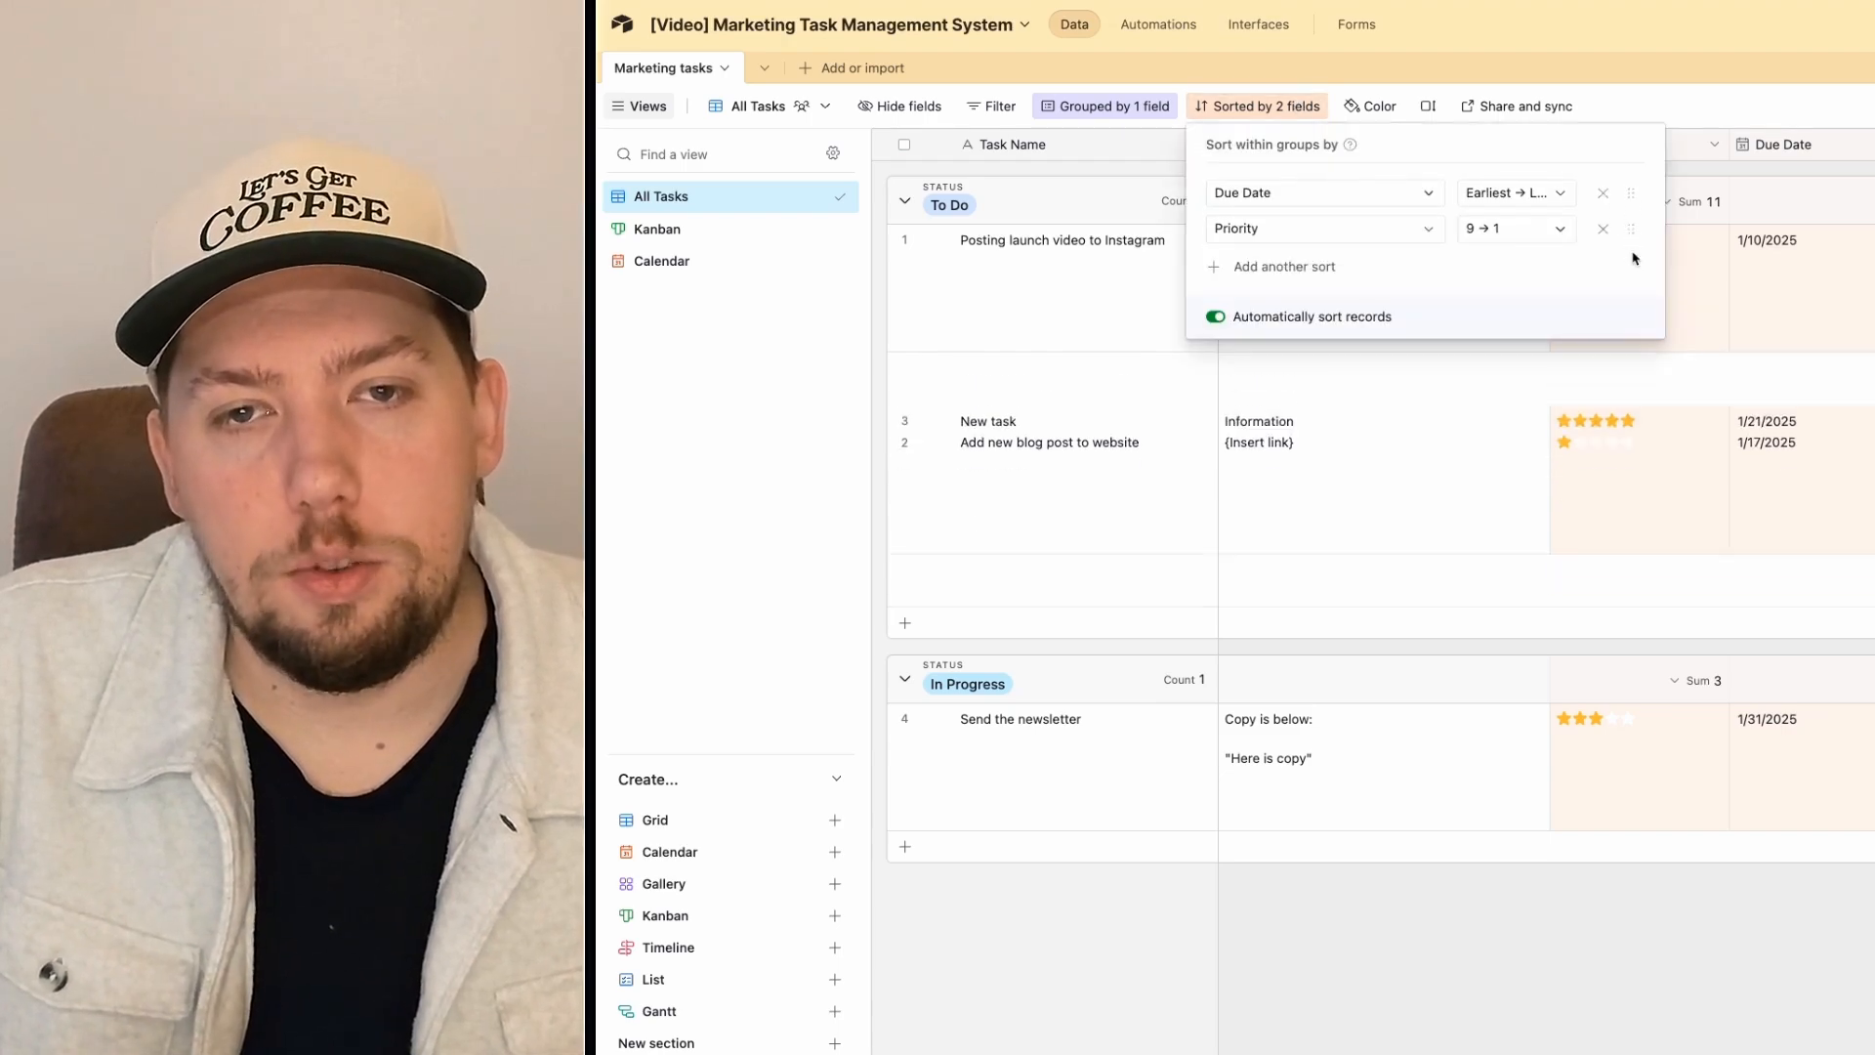
pyautogui.click(1665, 81)
pyautogui.click(1235, 102)
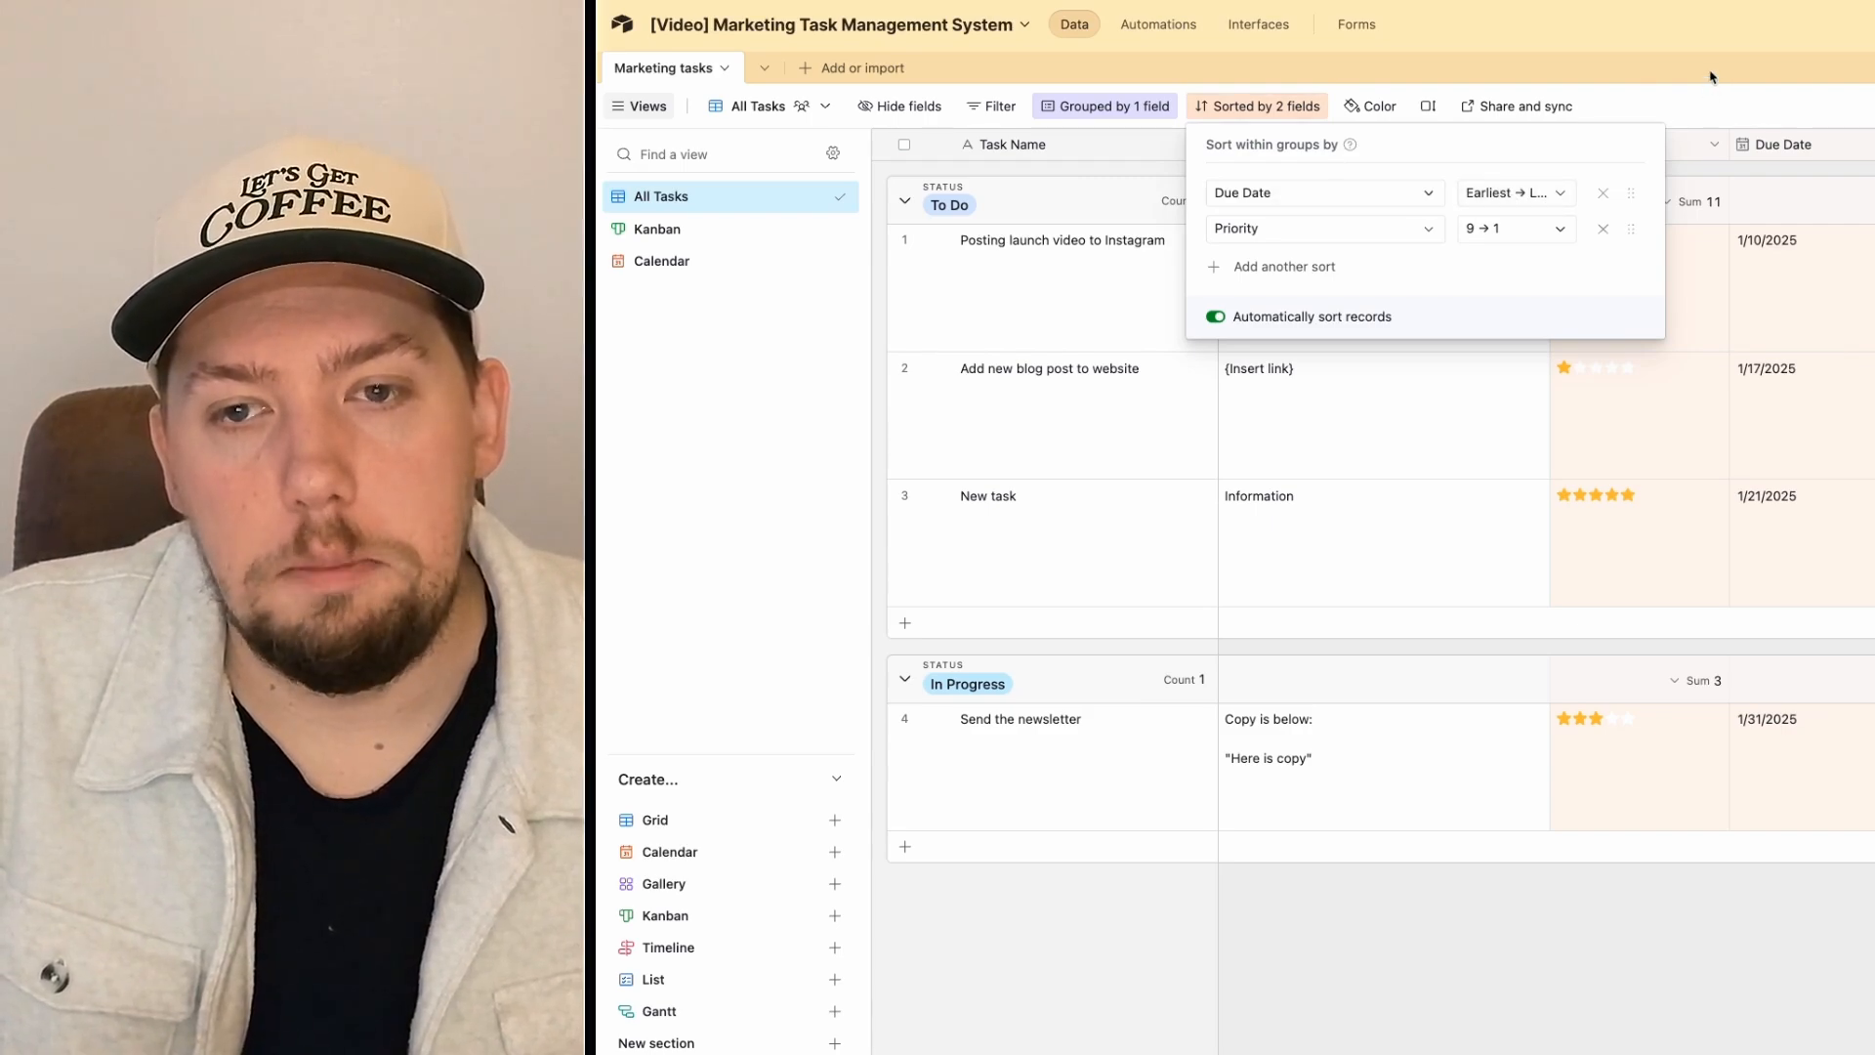
pyautogui.click(1514, 203)
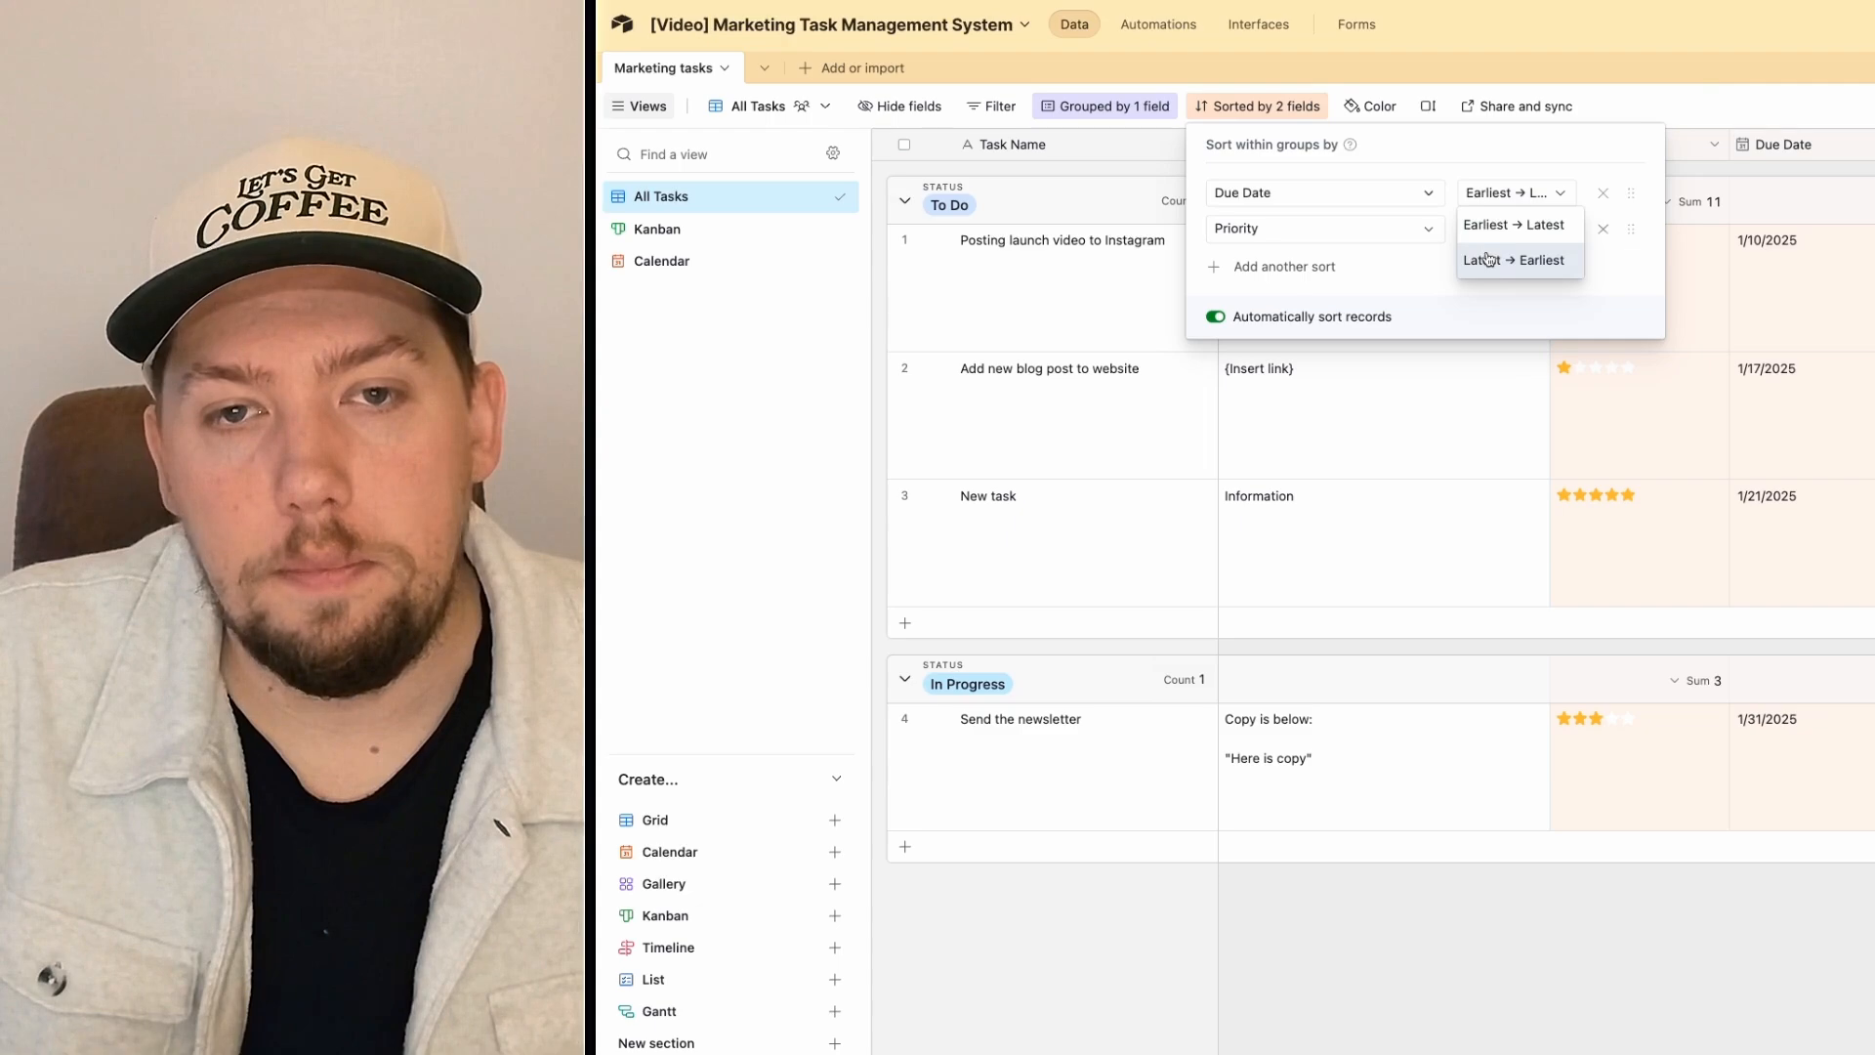
pyautogui.click(1737, 102)
pyautogui.click(1784, 39)
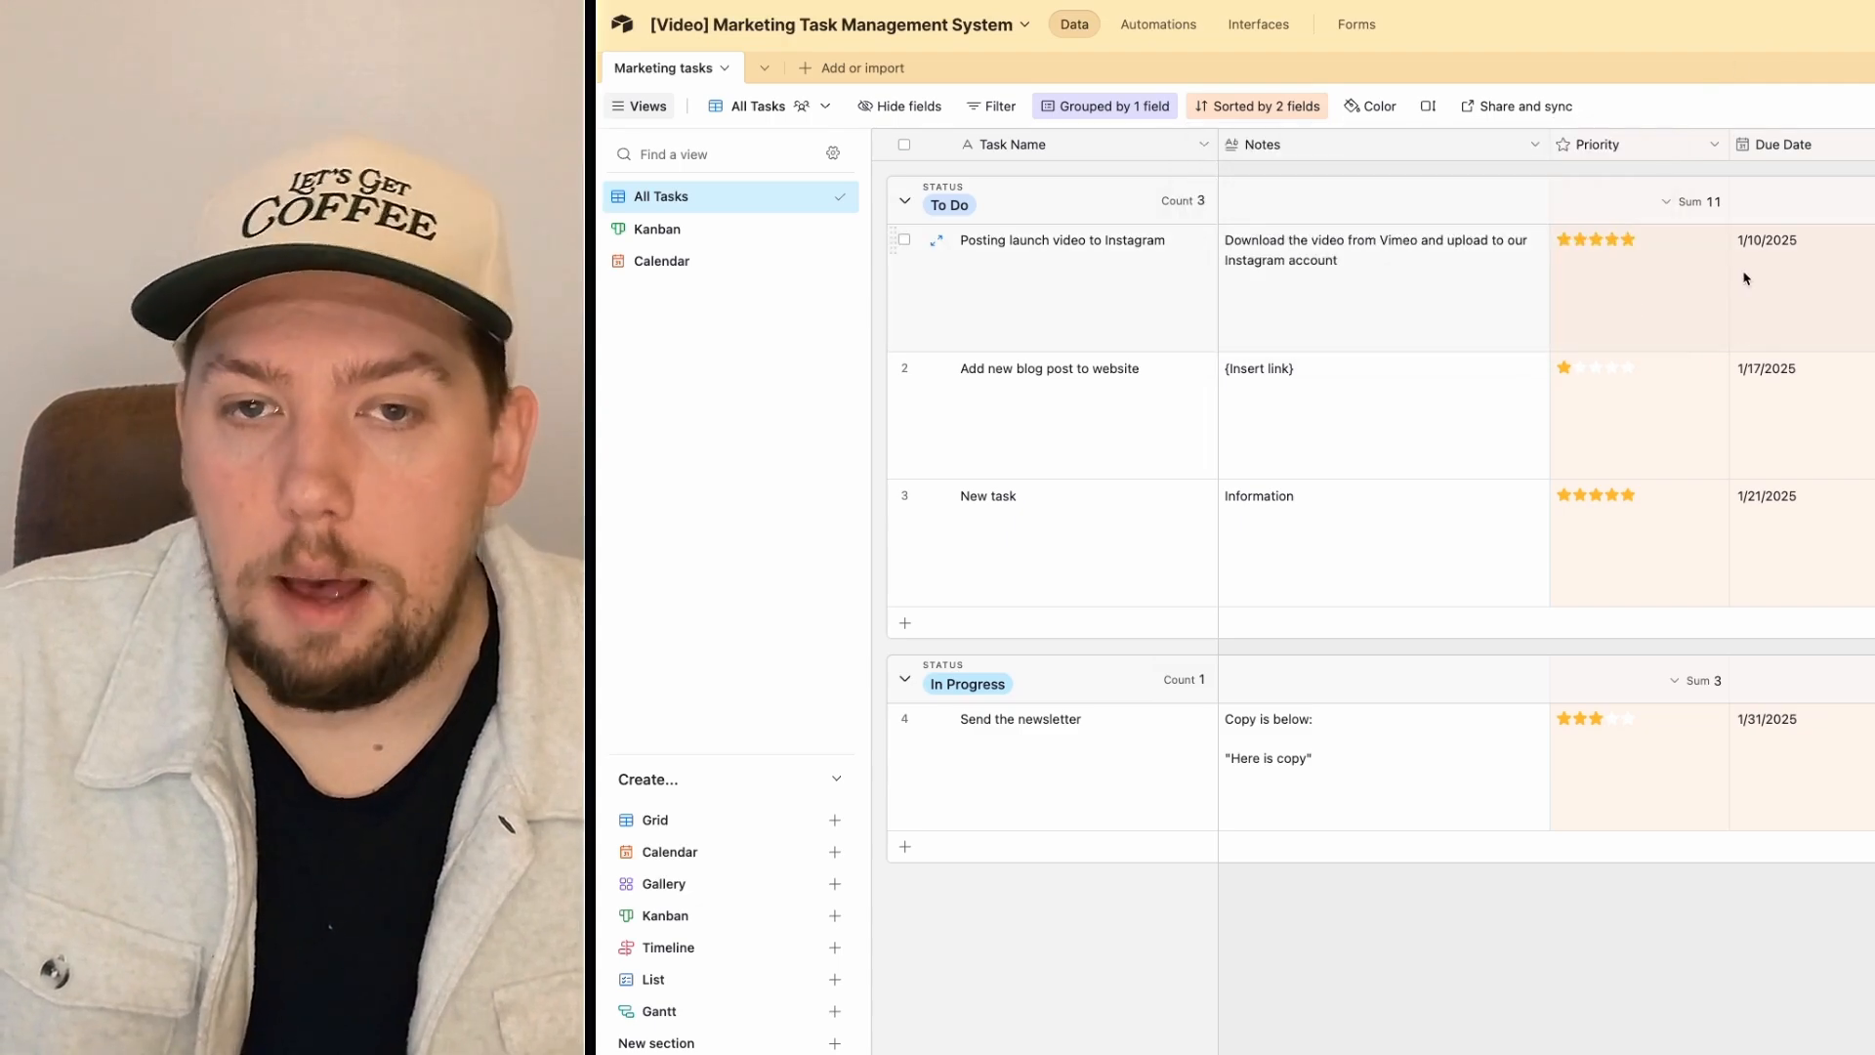
pyautogui.click(1267, 109)
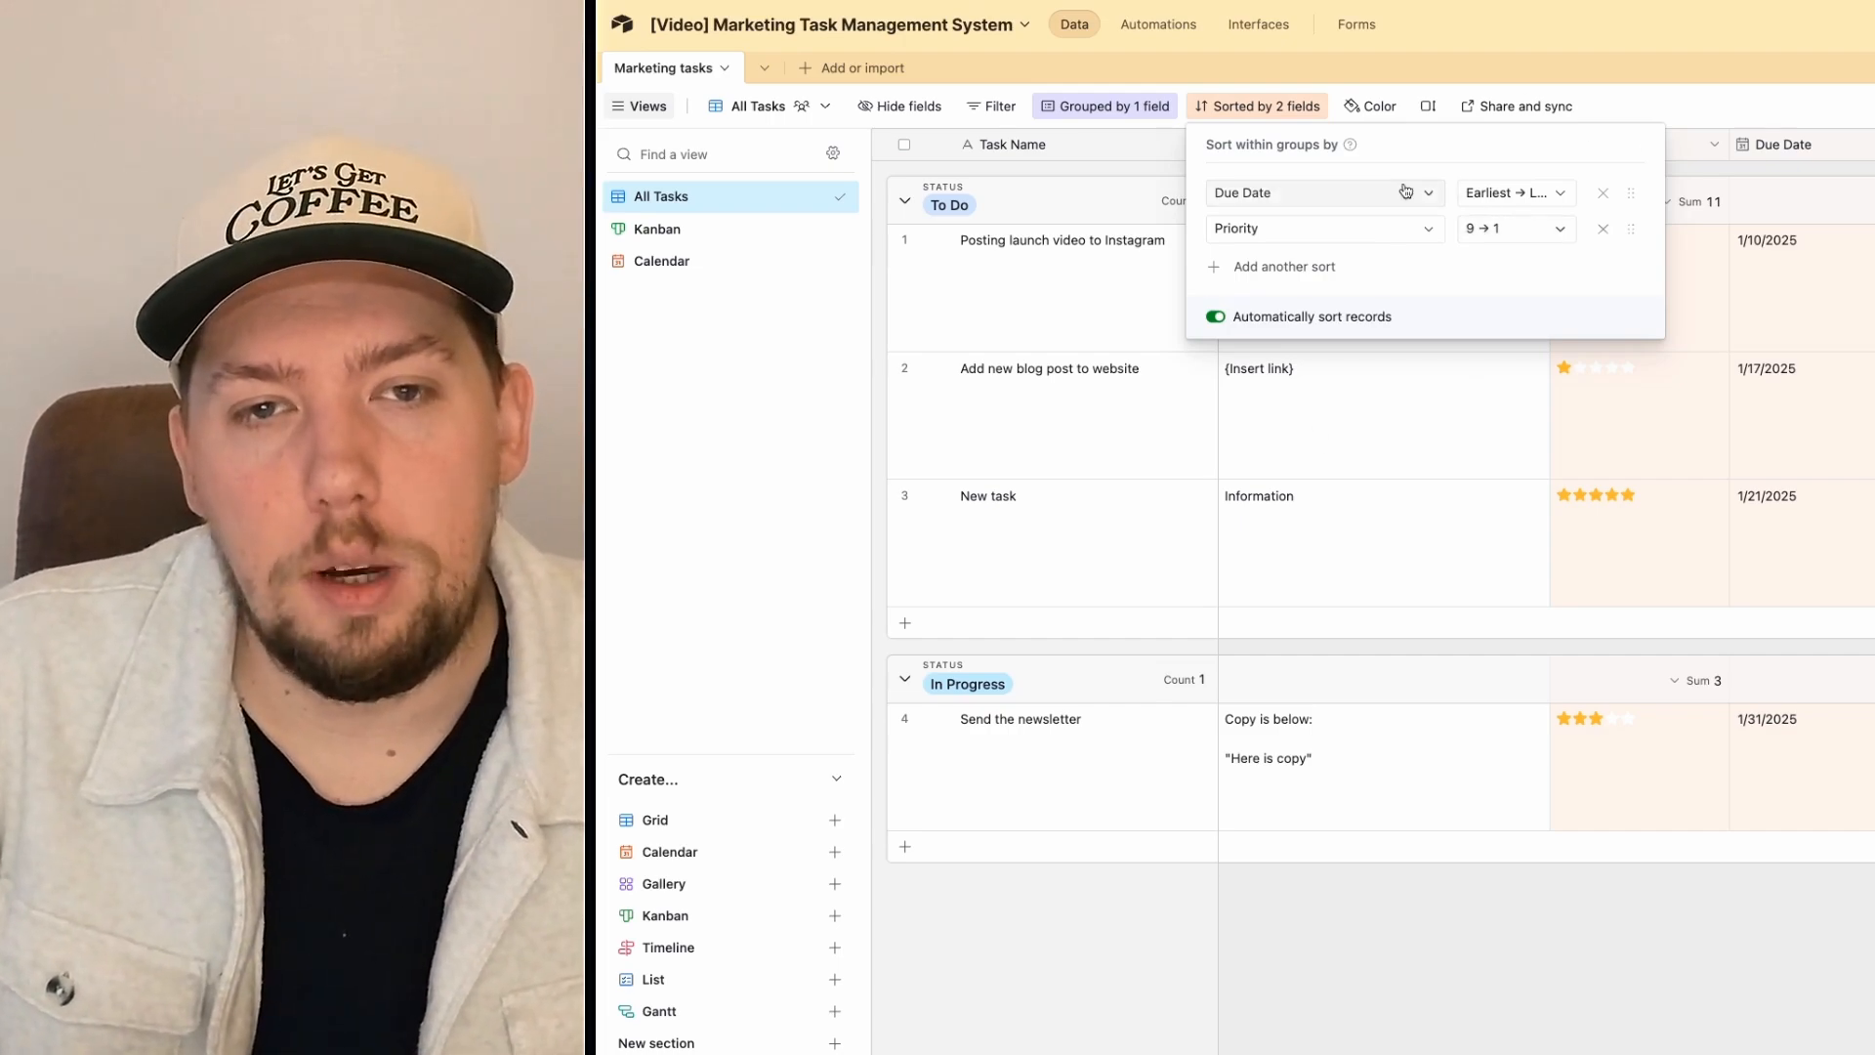
pyautogui.click(1652, 31)
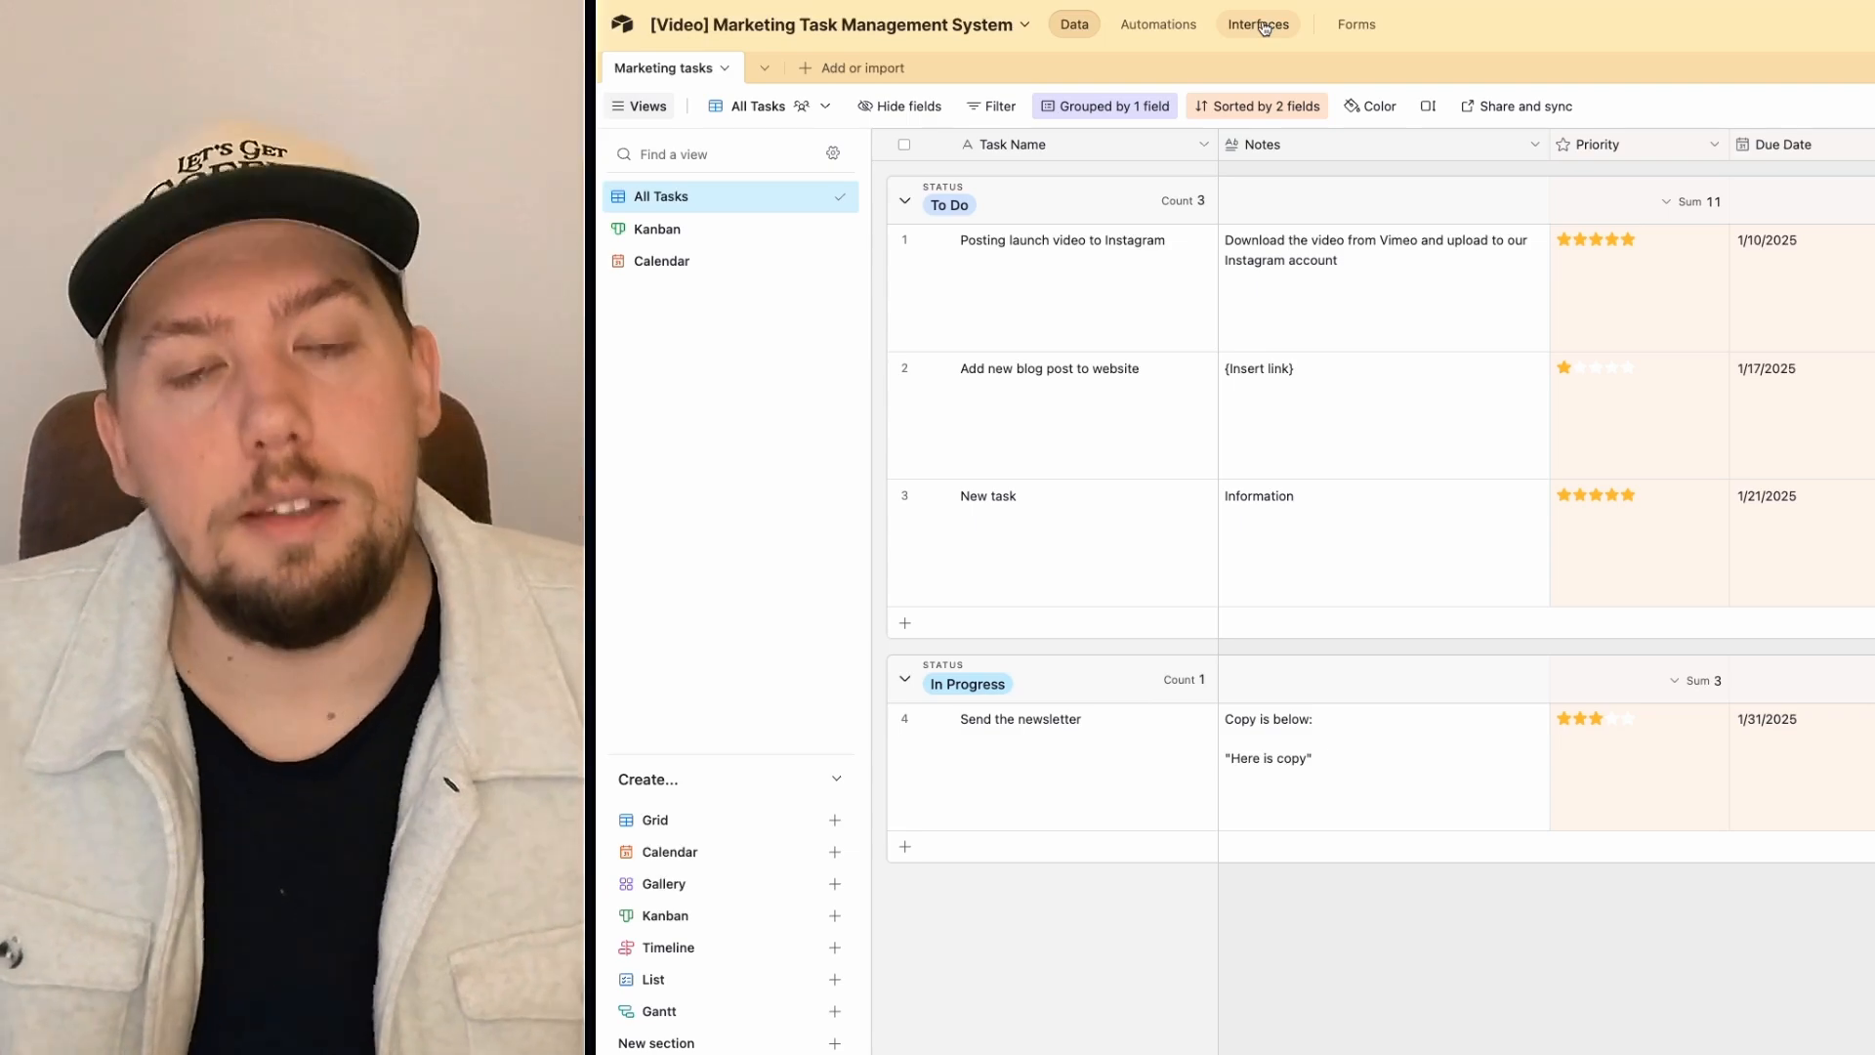
# Step: Start building a new interface named 'Marketing Tasks' from the Interfaces area
pyautogui.click(1263, 26)
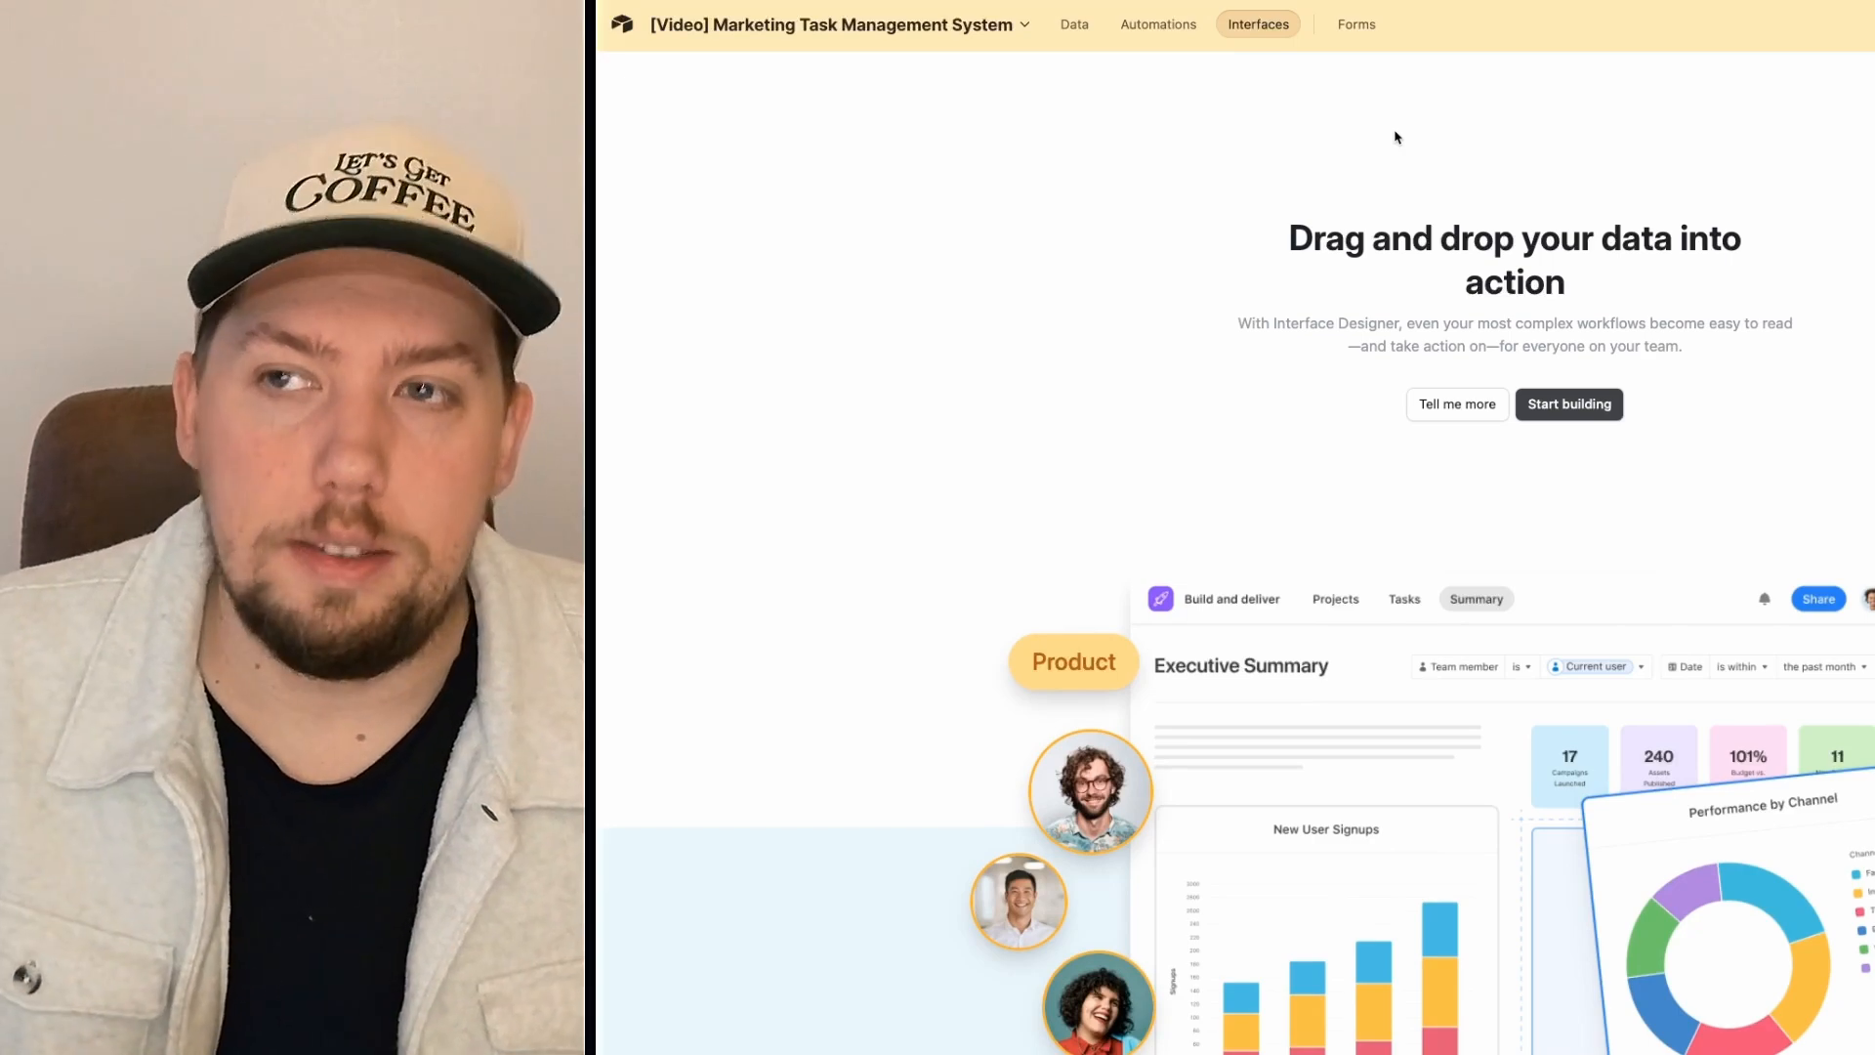
pyautogui.click(1572, 405)
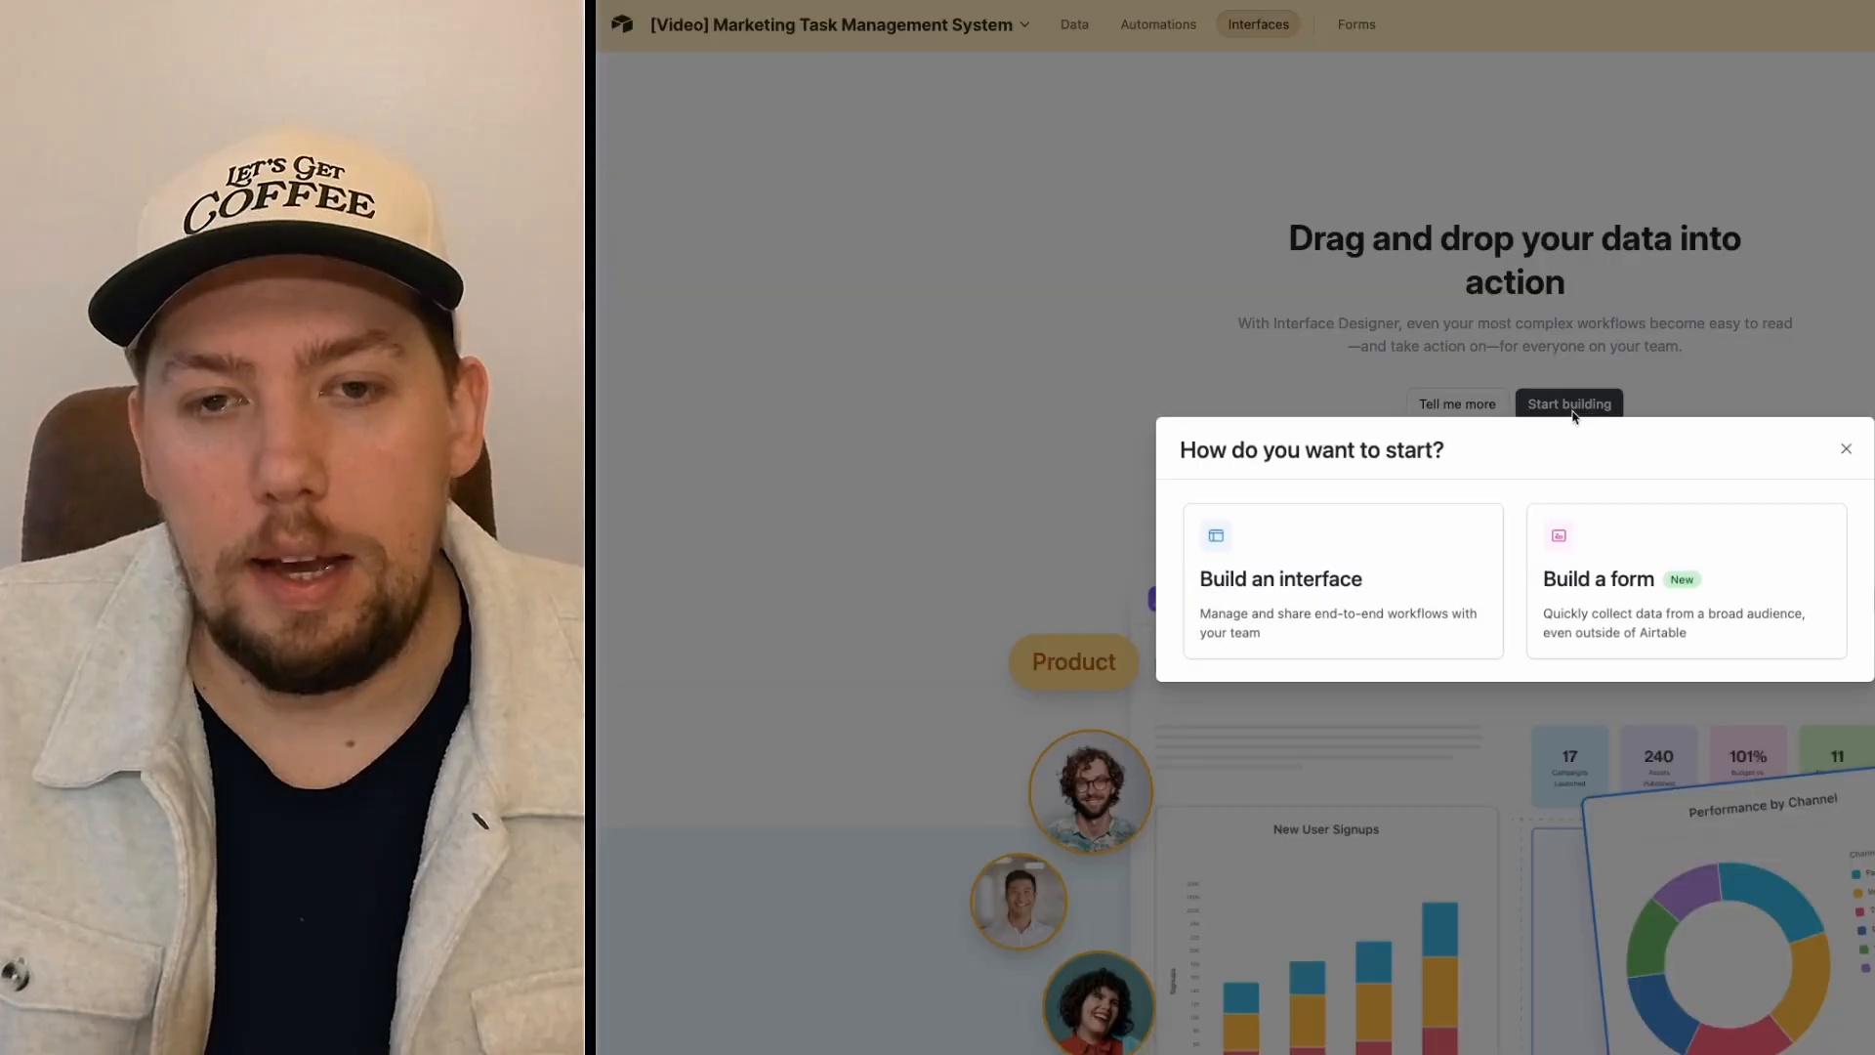
pyautogui.click(1375, 586)
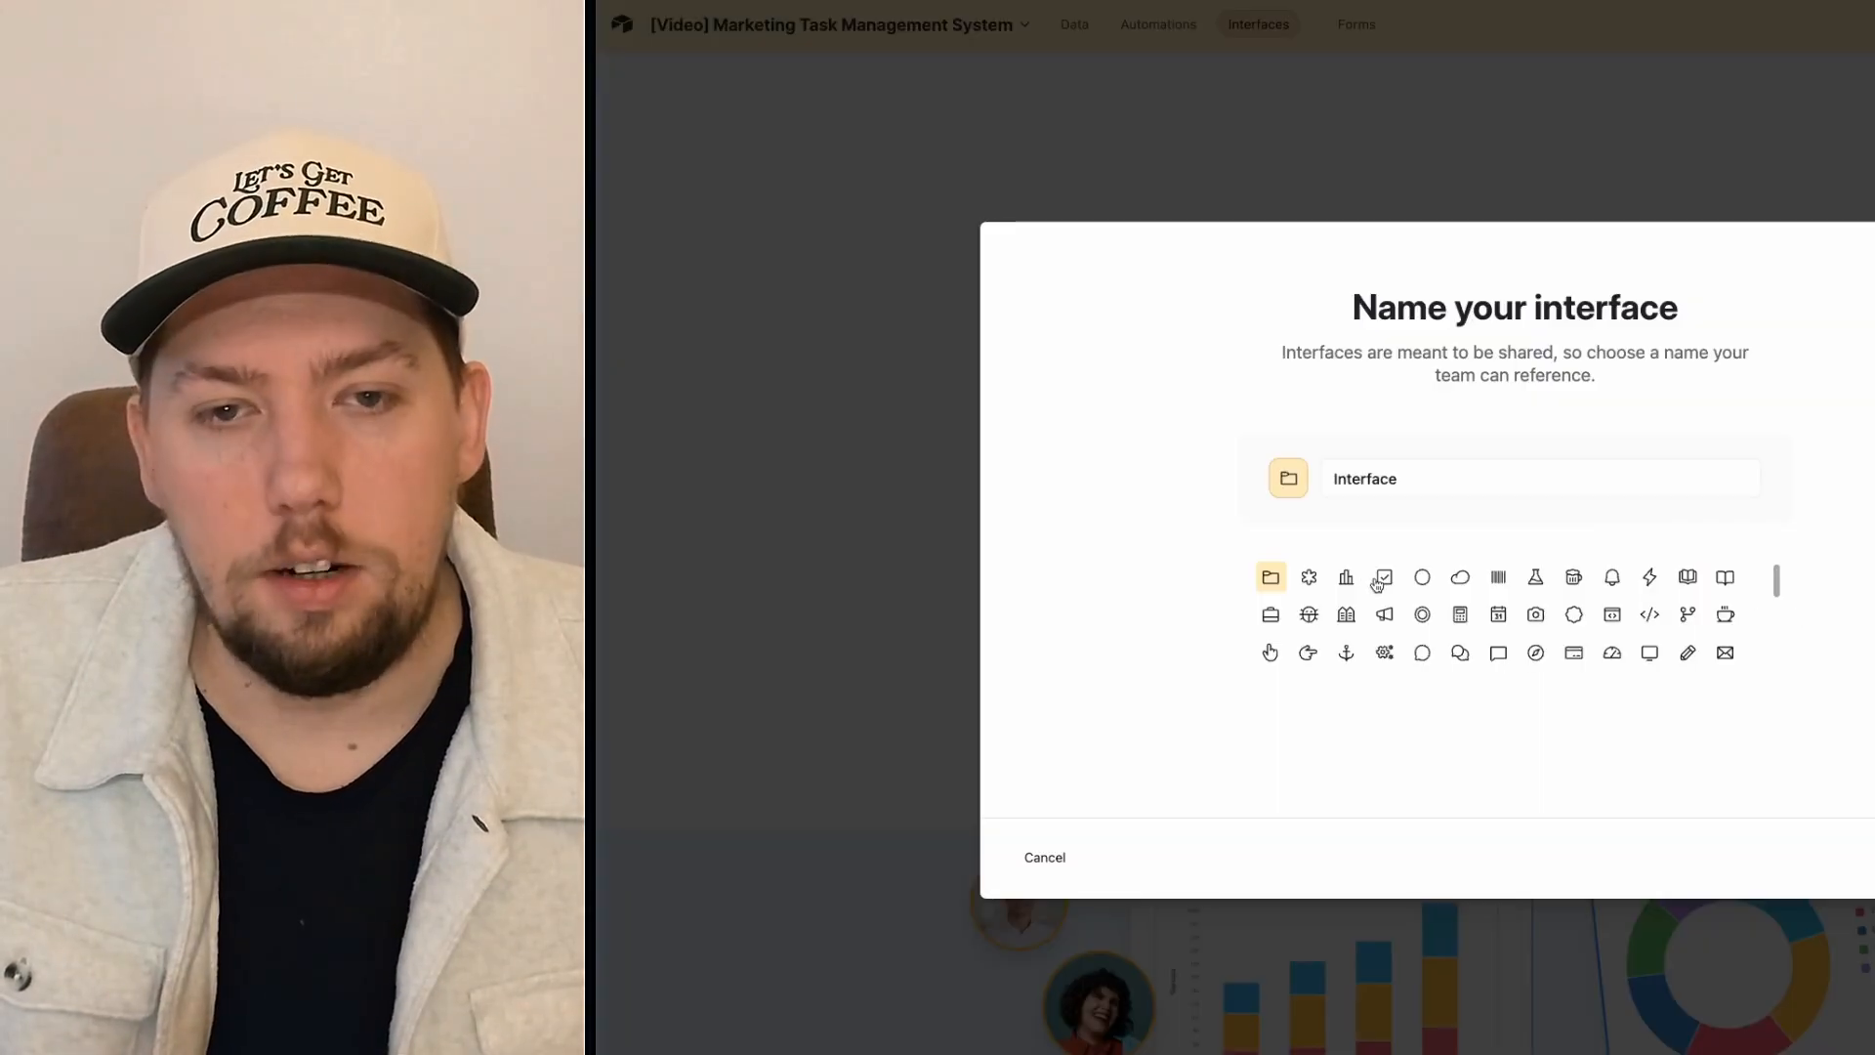
pyautogui.doubleClick(1491, 475)
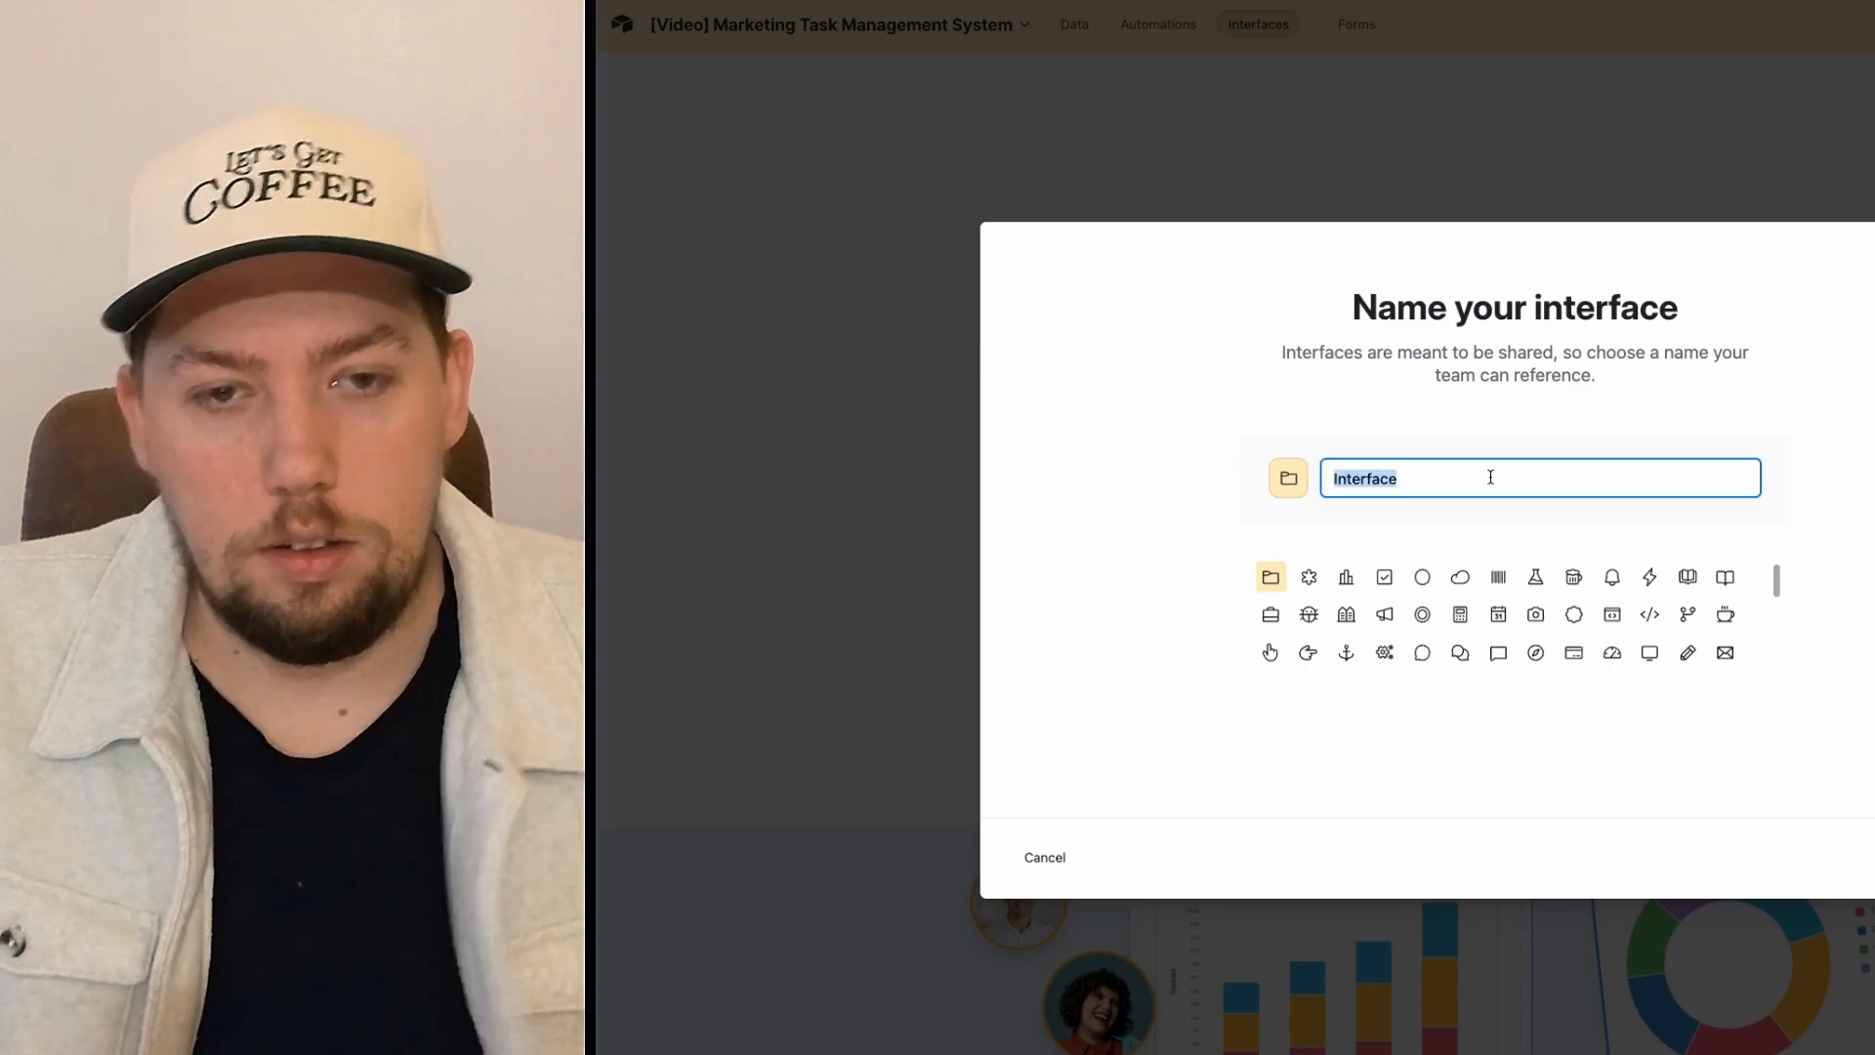
pyautogui.write('Marketing Tasks')
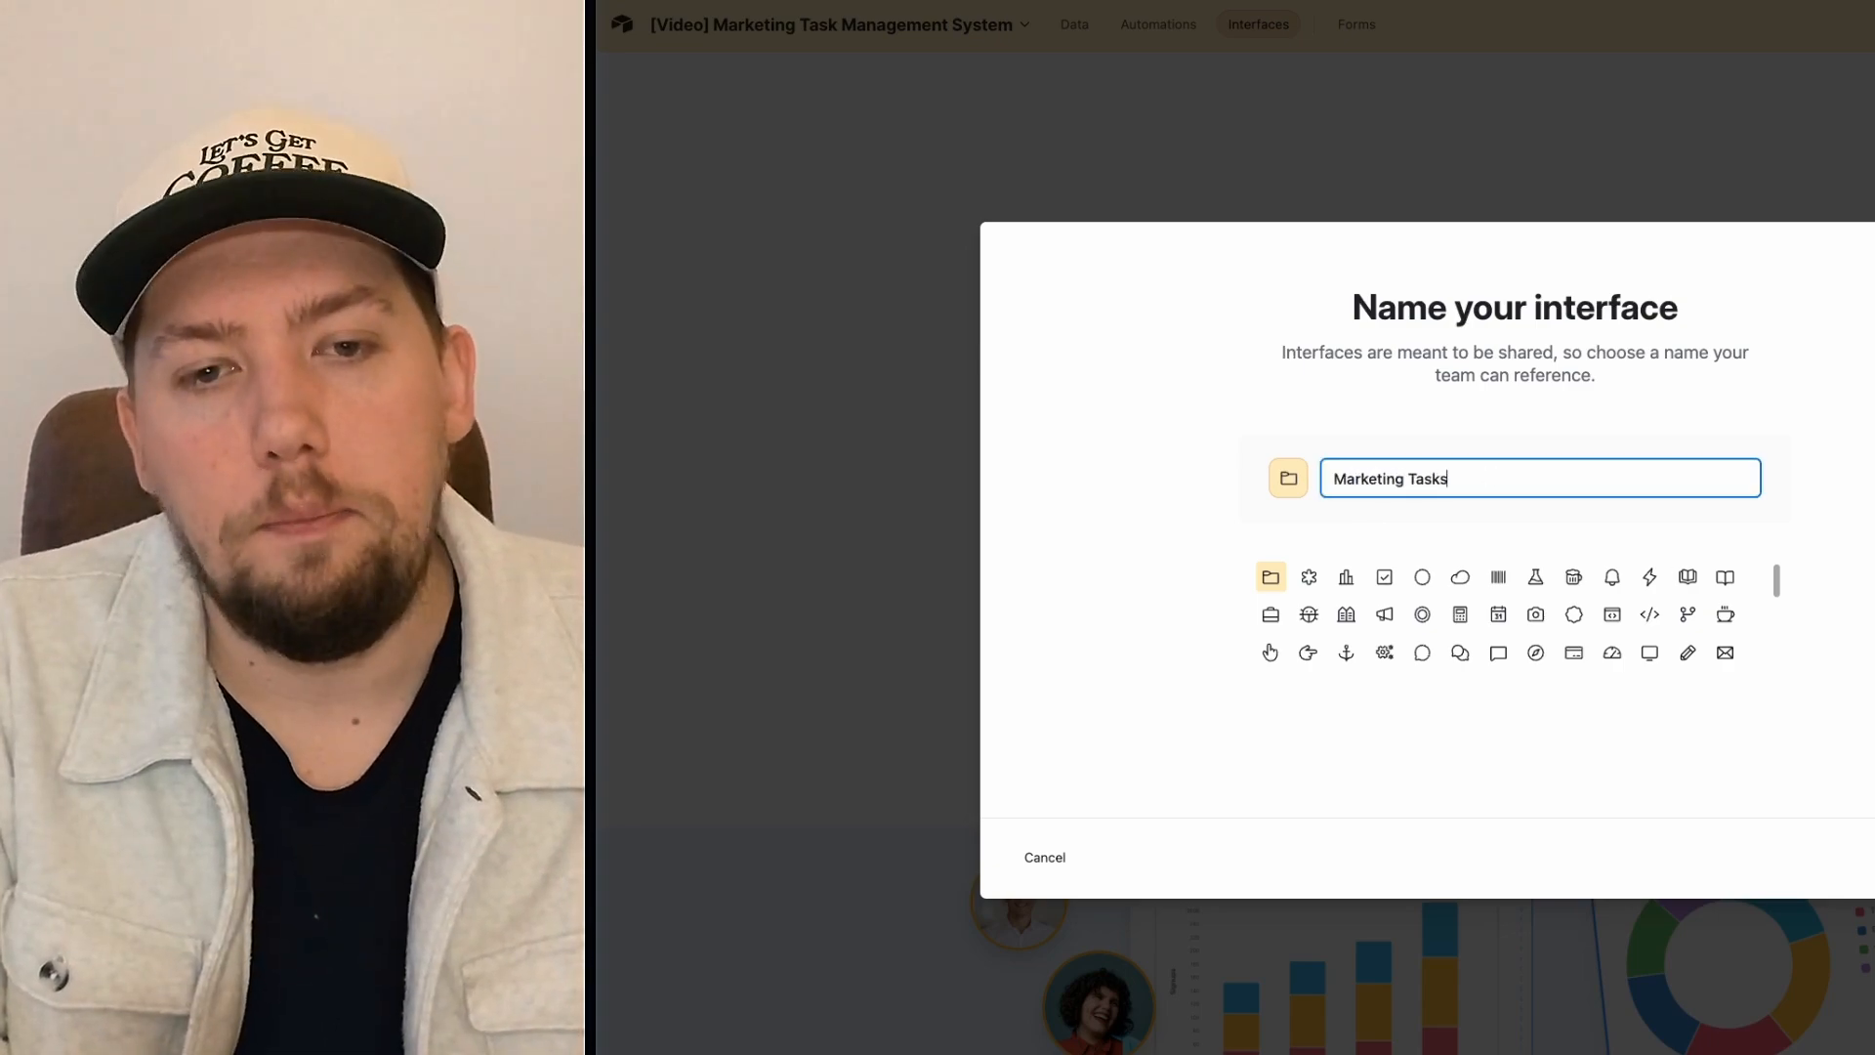
pyautogui.press('Return')
# Step: Choose the Kanban layout on Marketing tasks, stacked by Status
pyautogui.click(1109, 488)
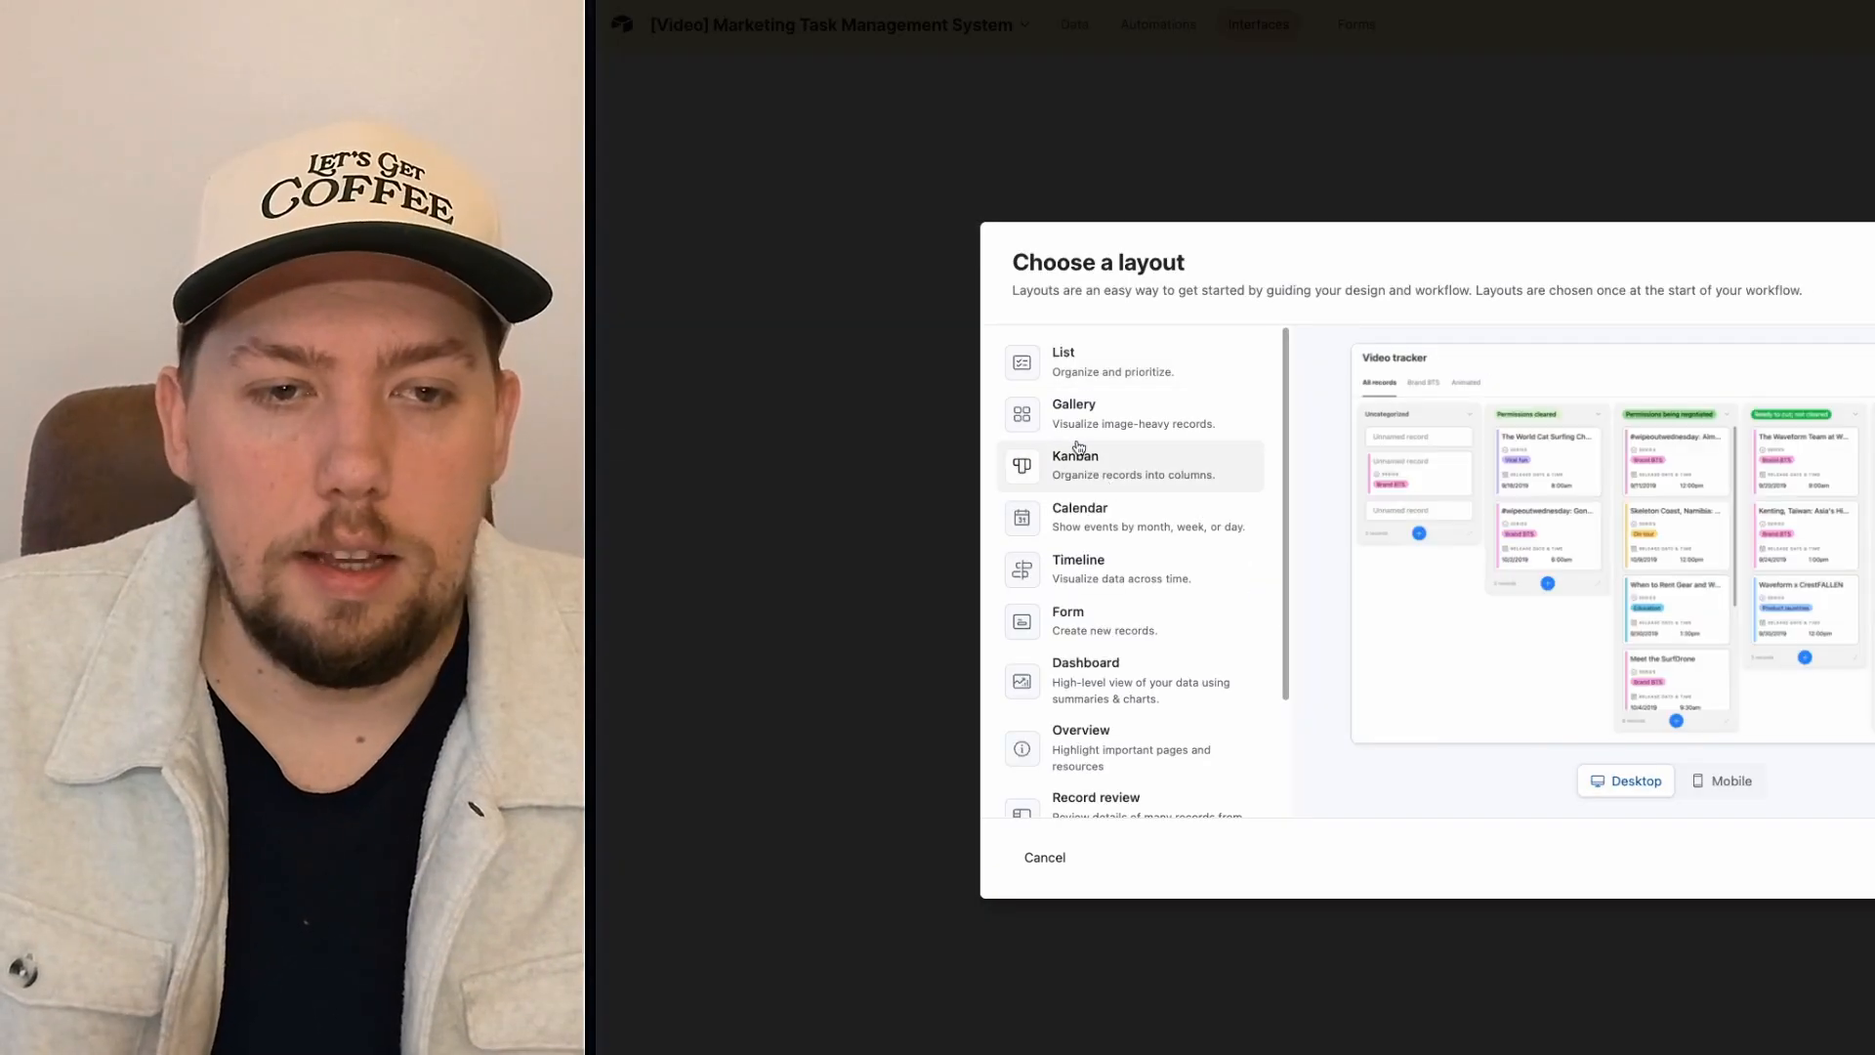
pyautogui.press('Return')
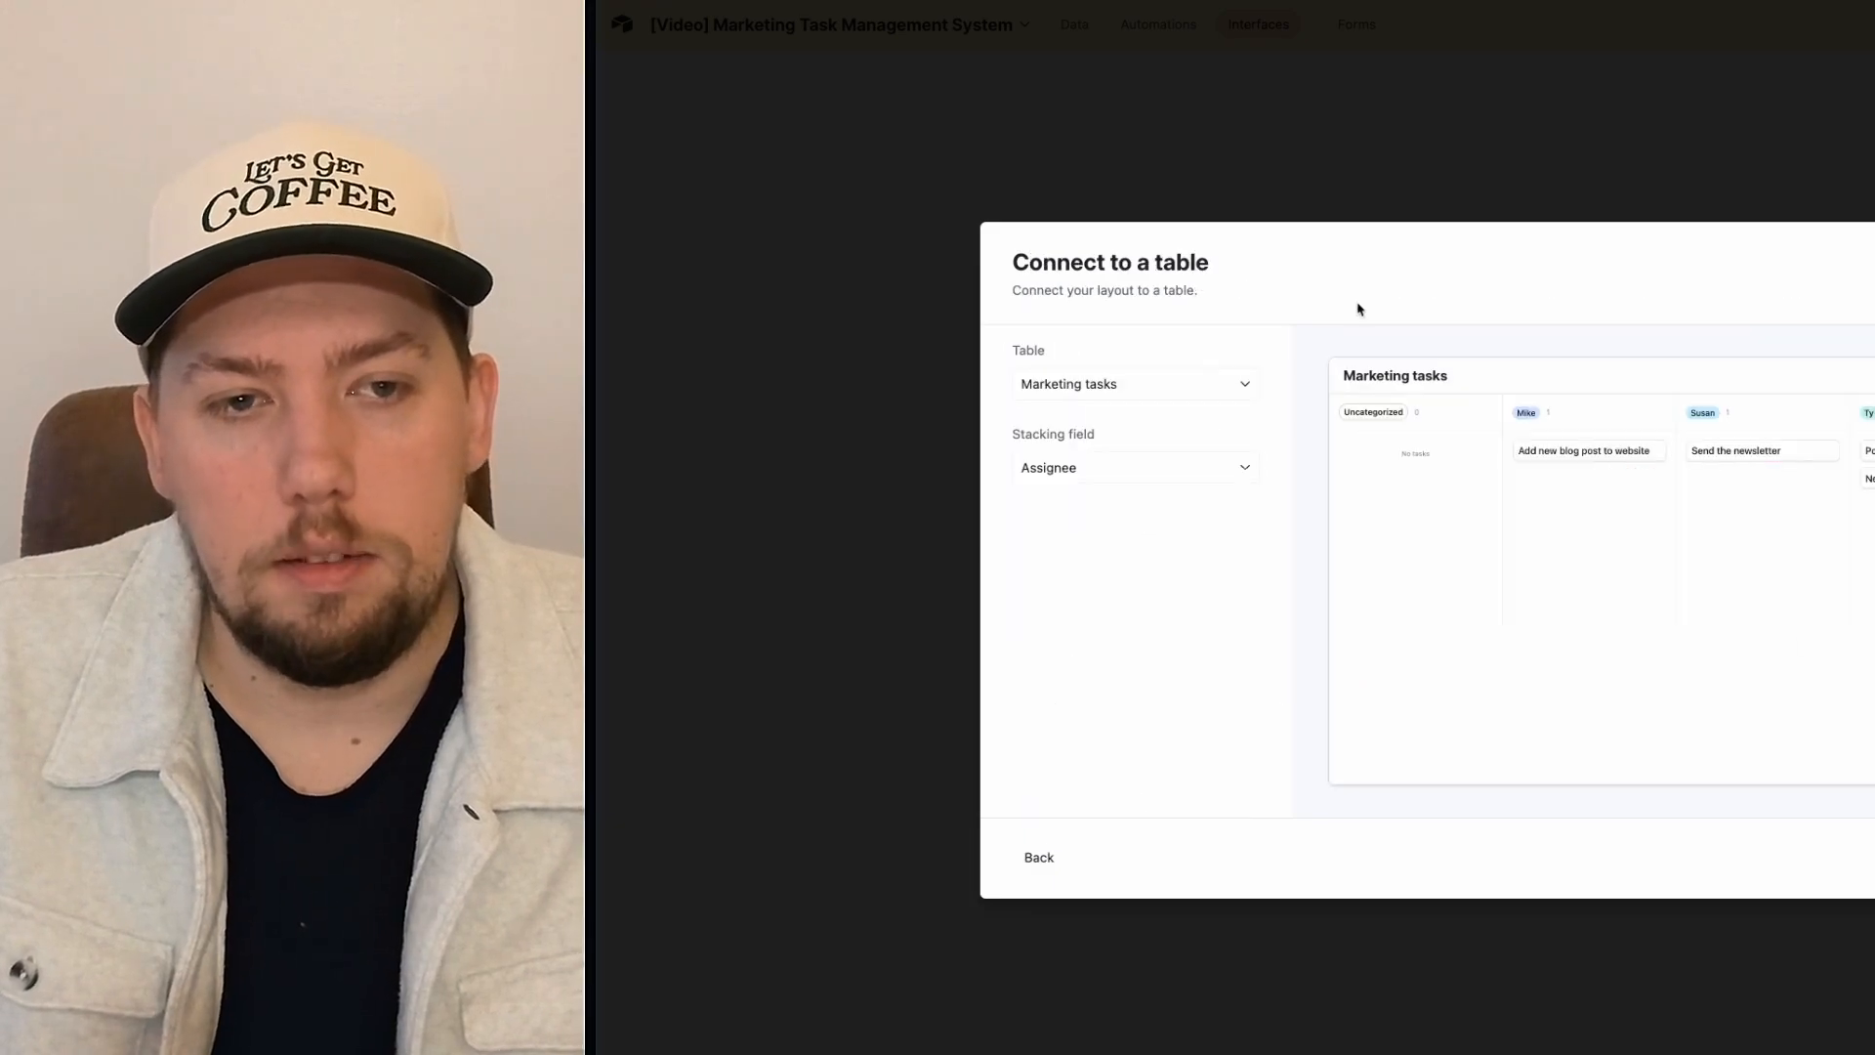
pyautogui.click(1080, 470)
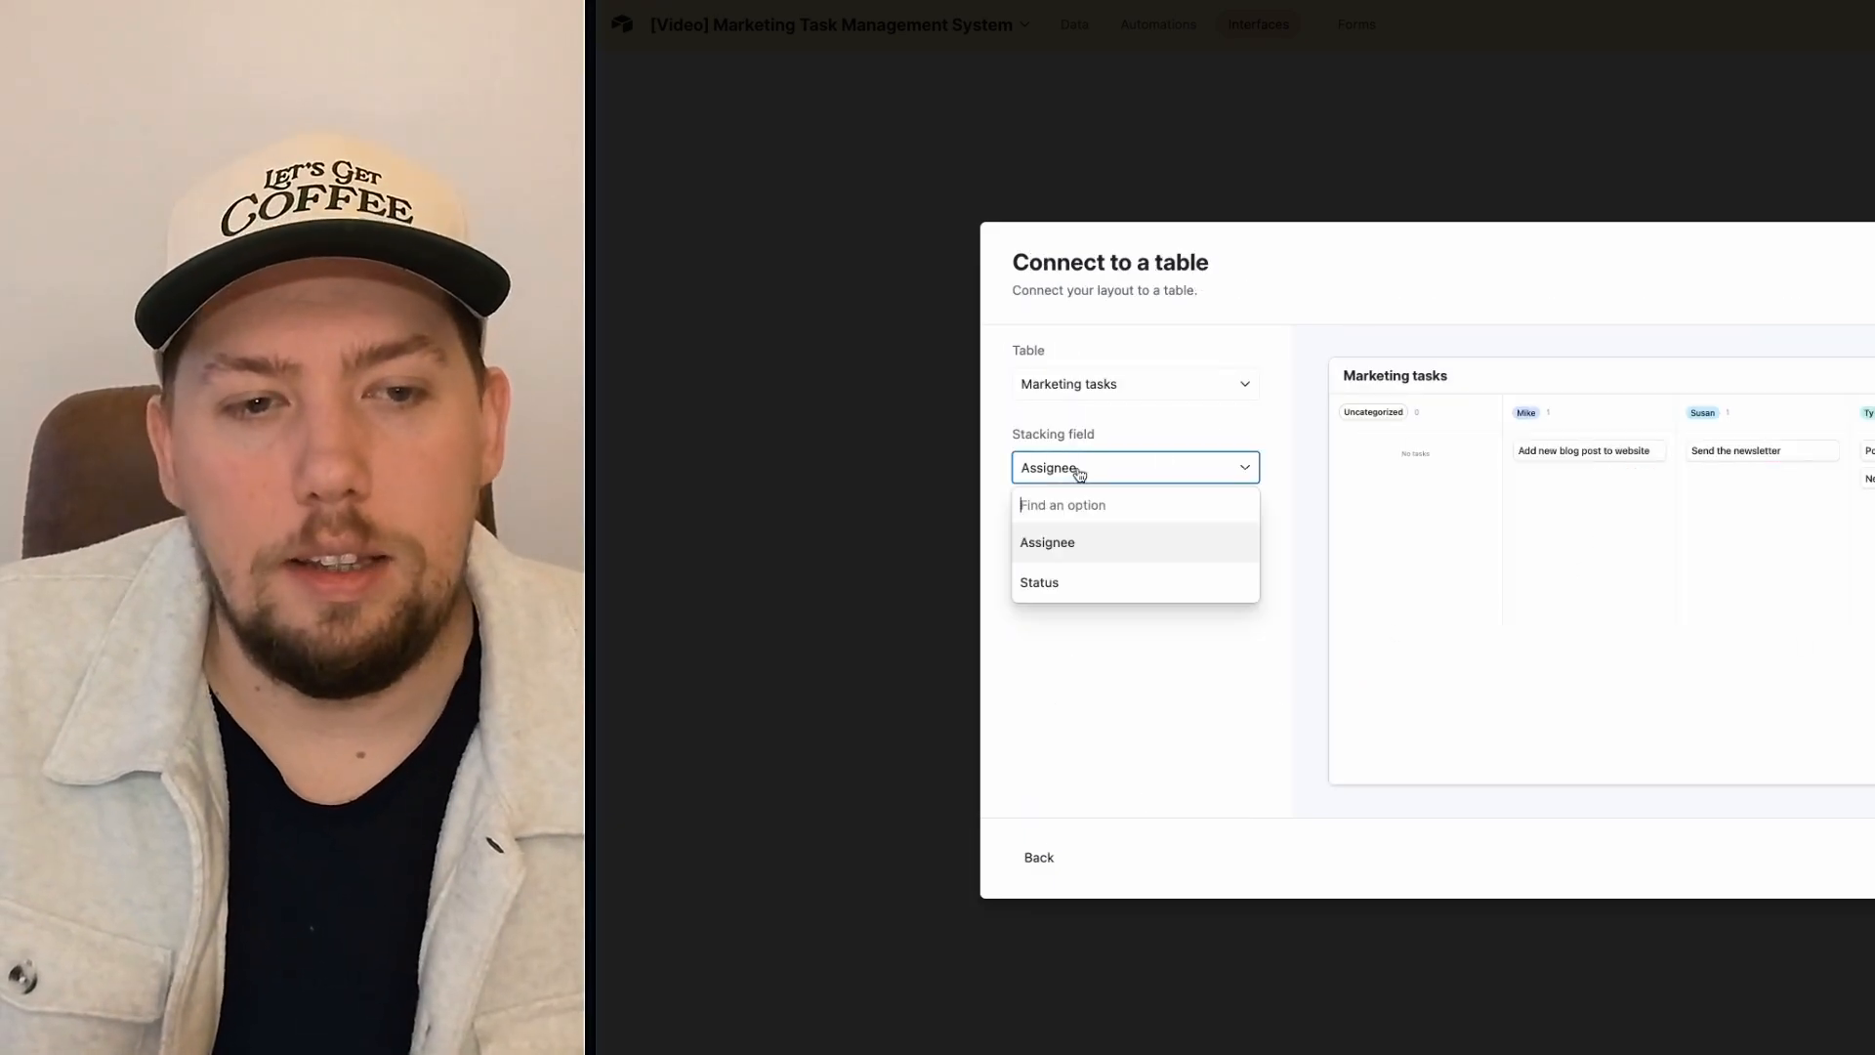
pyautogui.click(1080, 585)
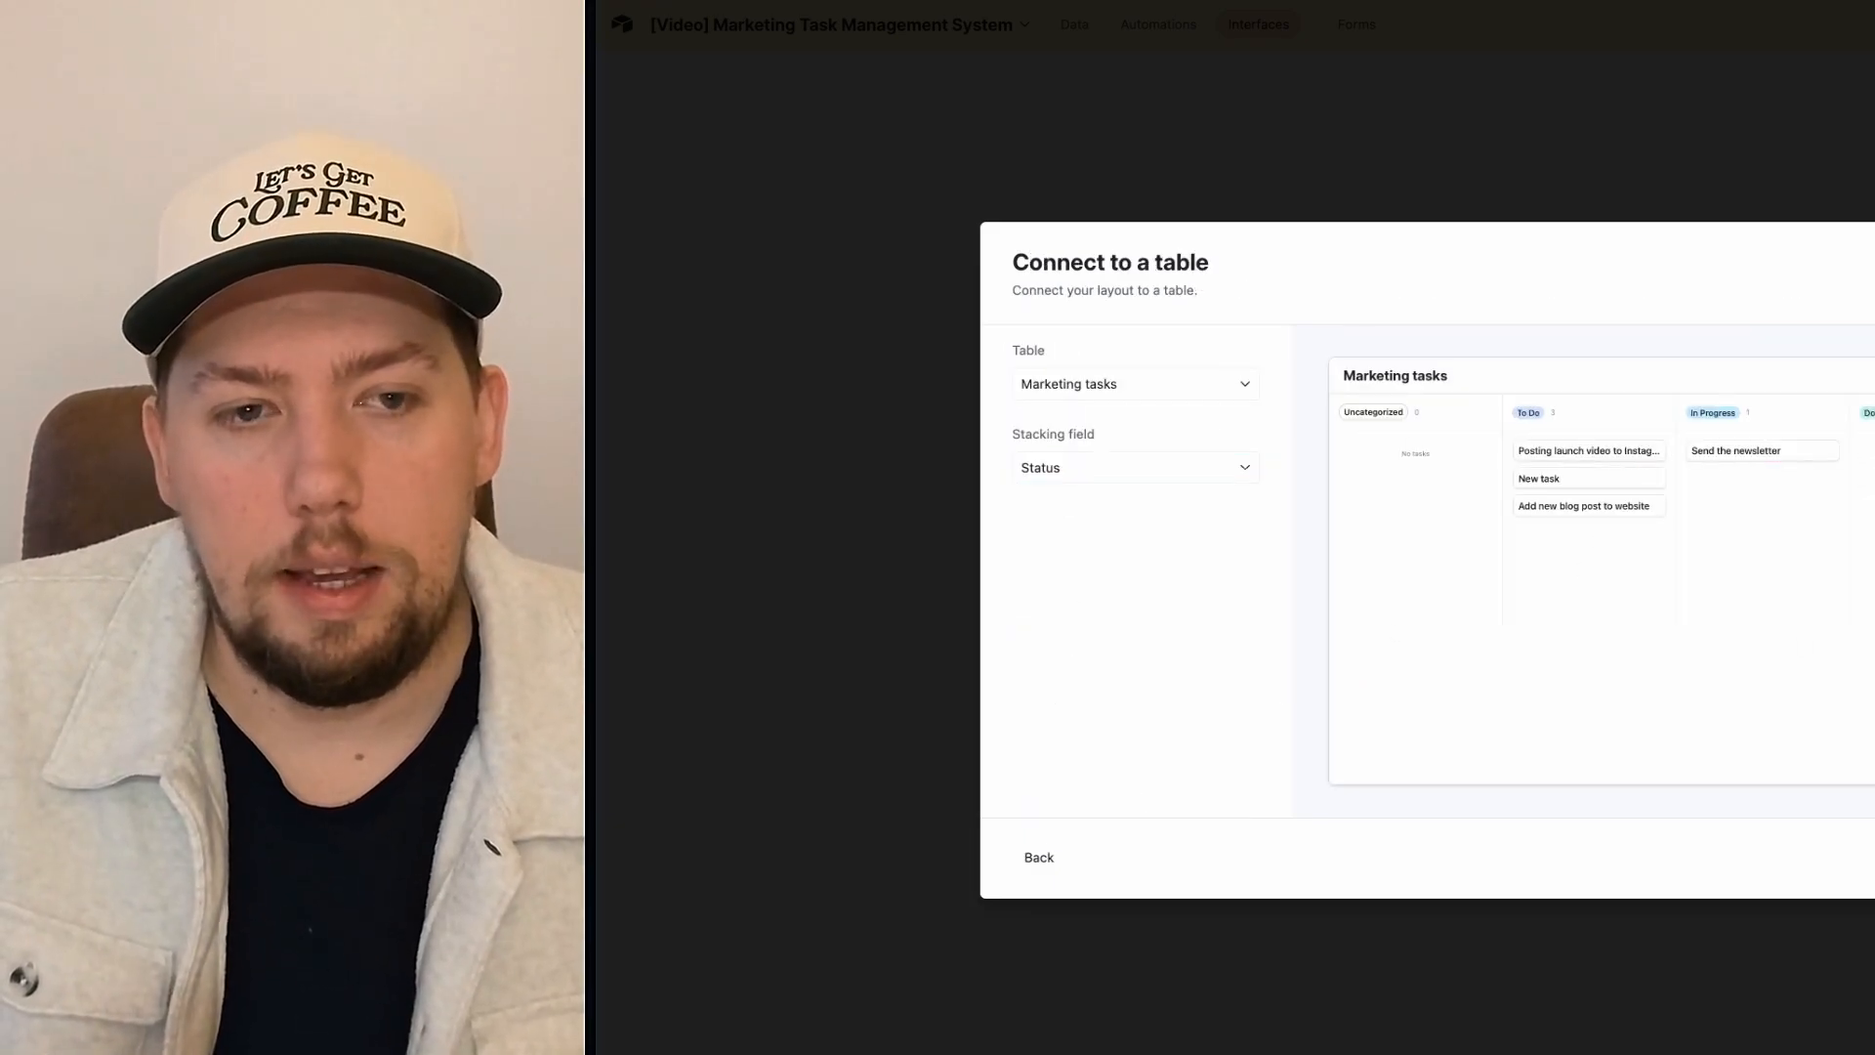
pyautogui.press('Return')
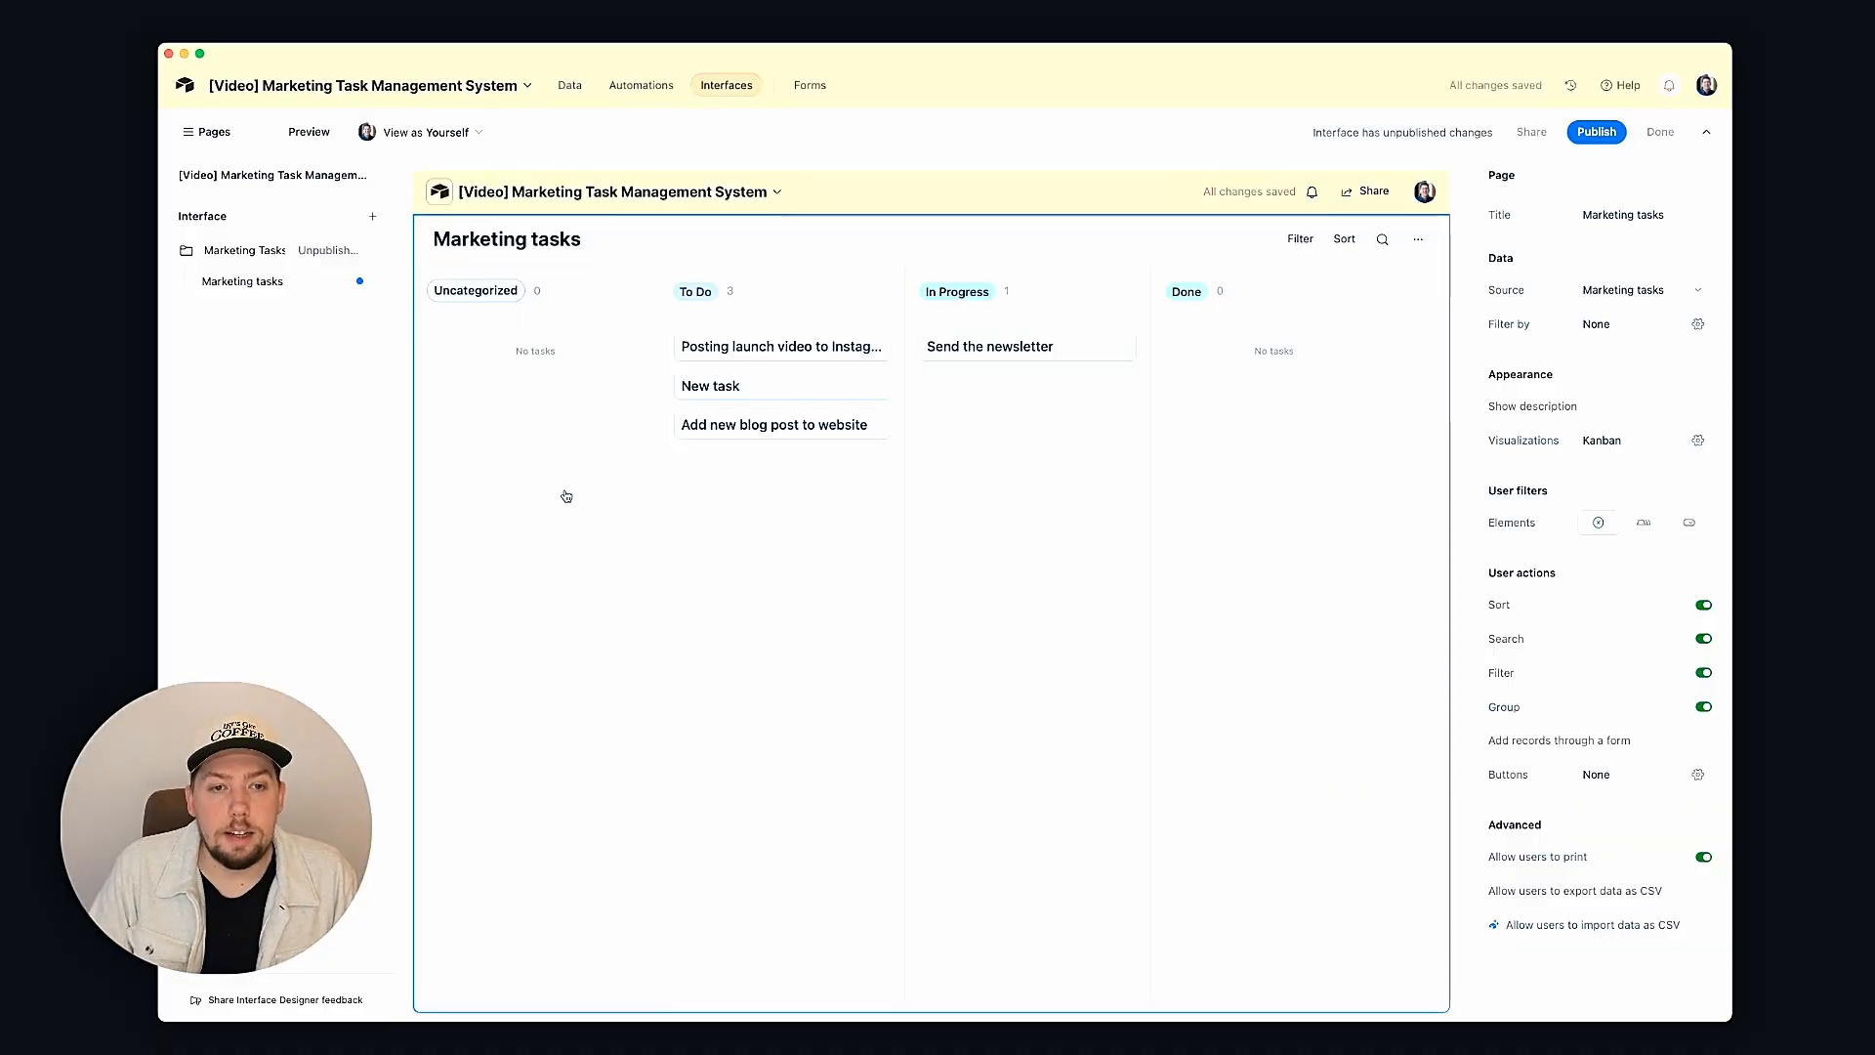
# Step: Collapse the empty Uncategorized column and show Due Date, Notes and Priority on the Kanban cards
pyautogui.click(520, 285)
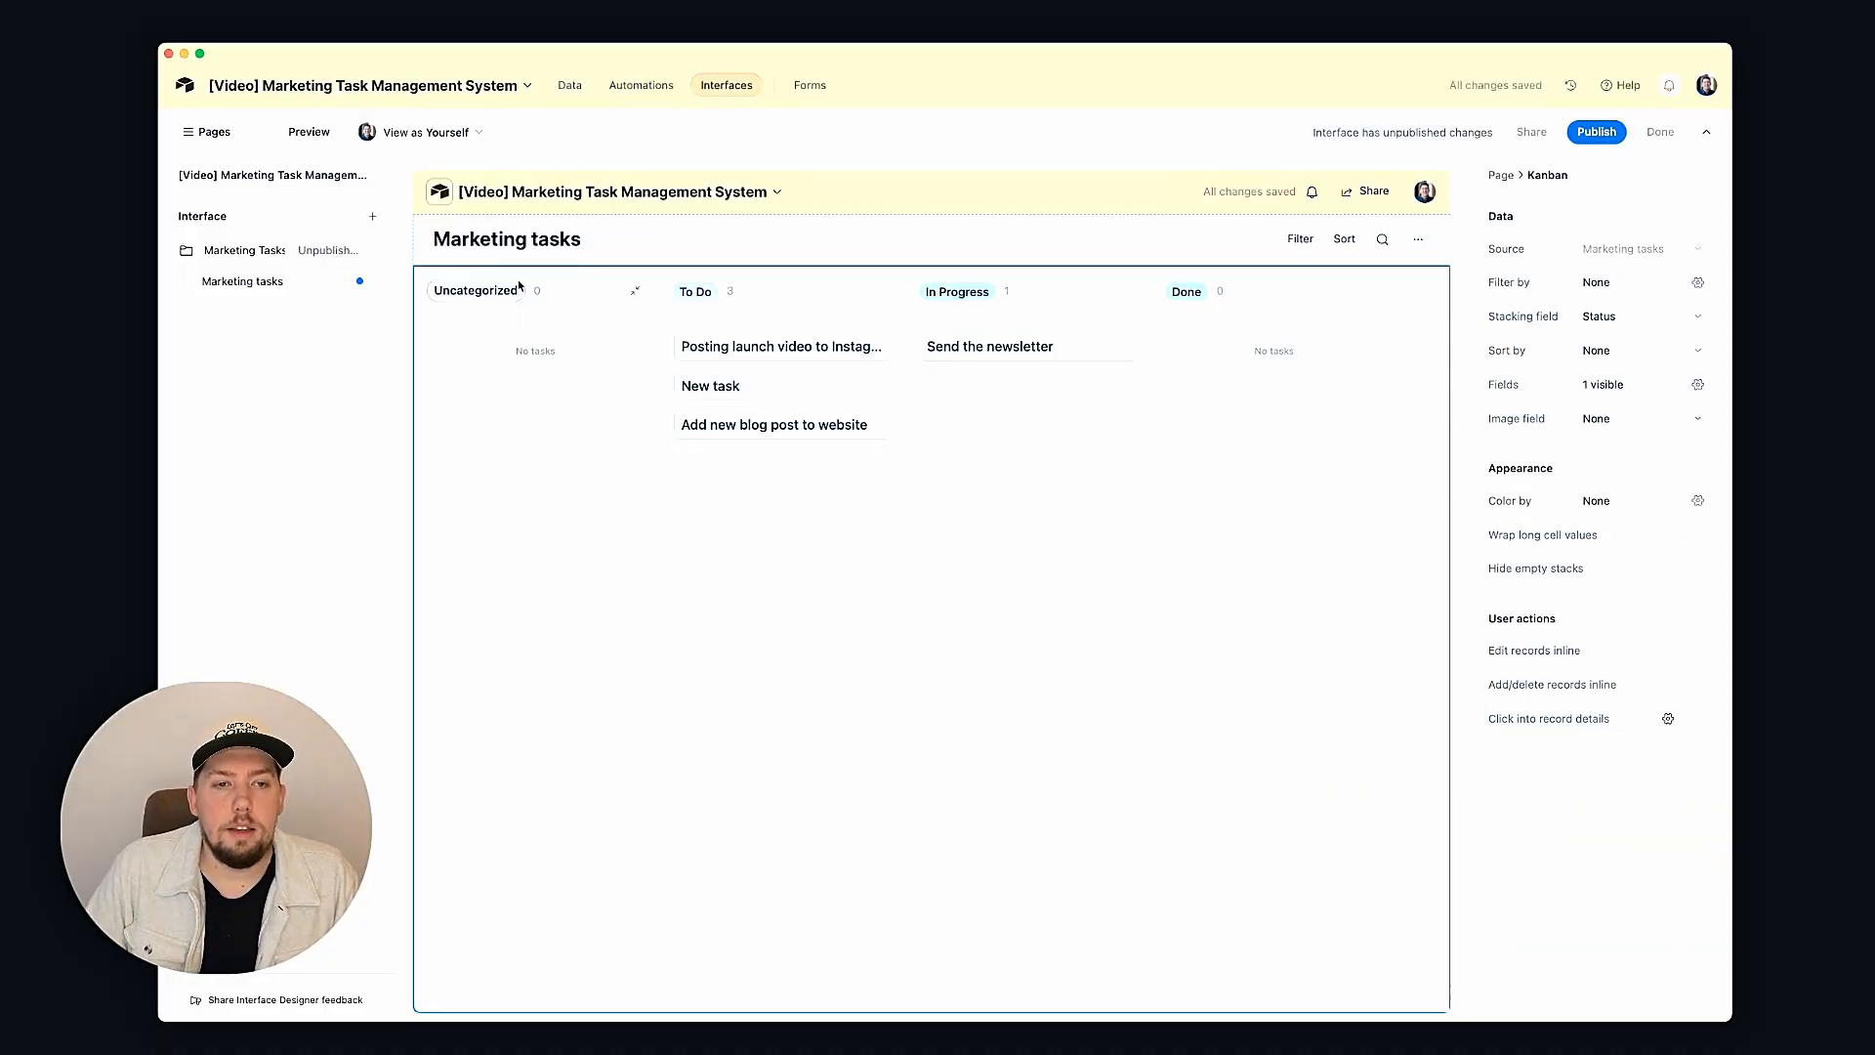
pyautogui.click(632, 291)
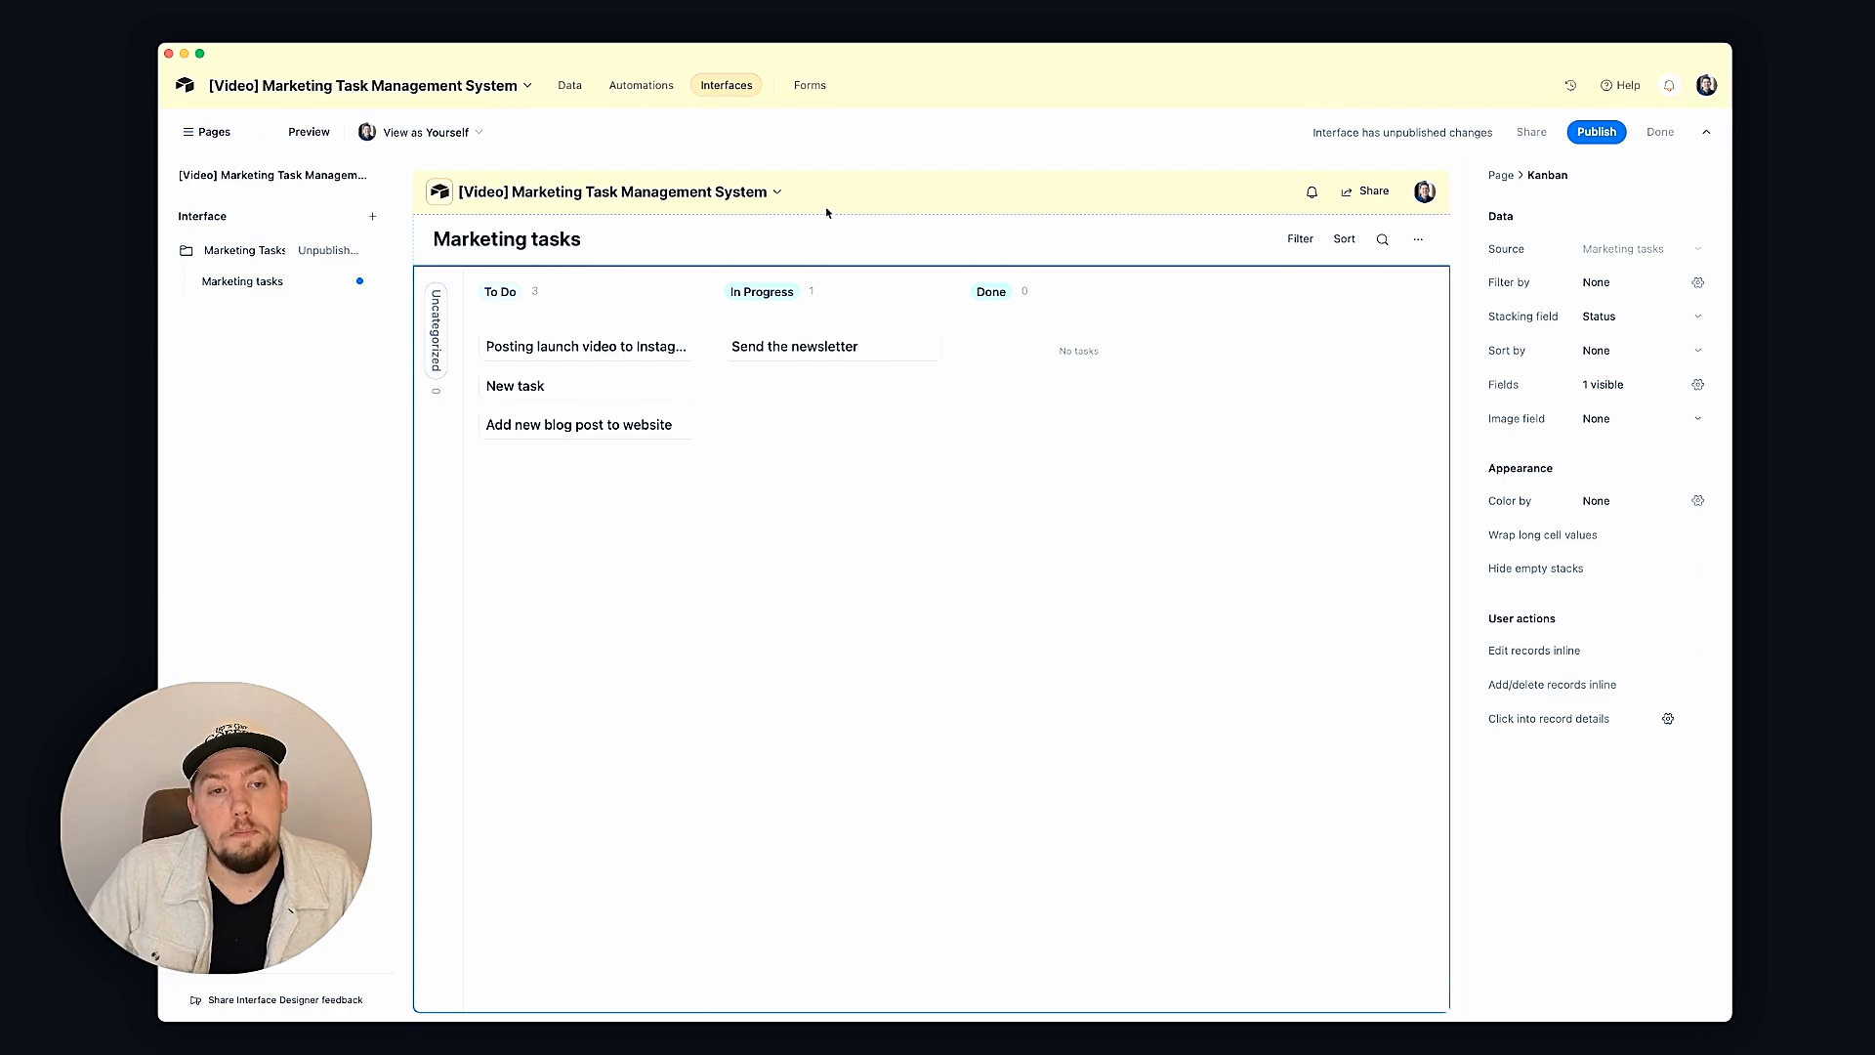
pyautogui.click(1601, 391)
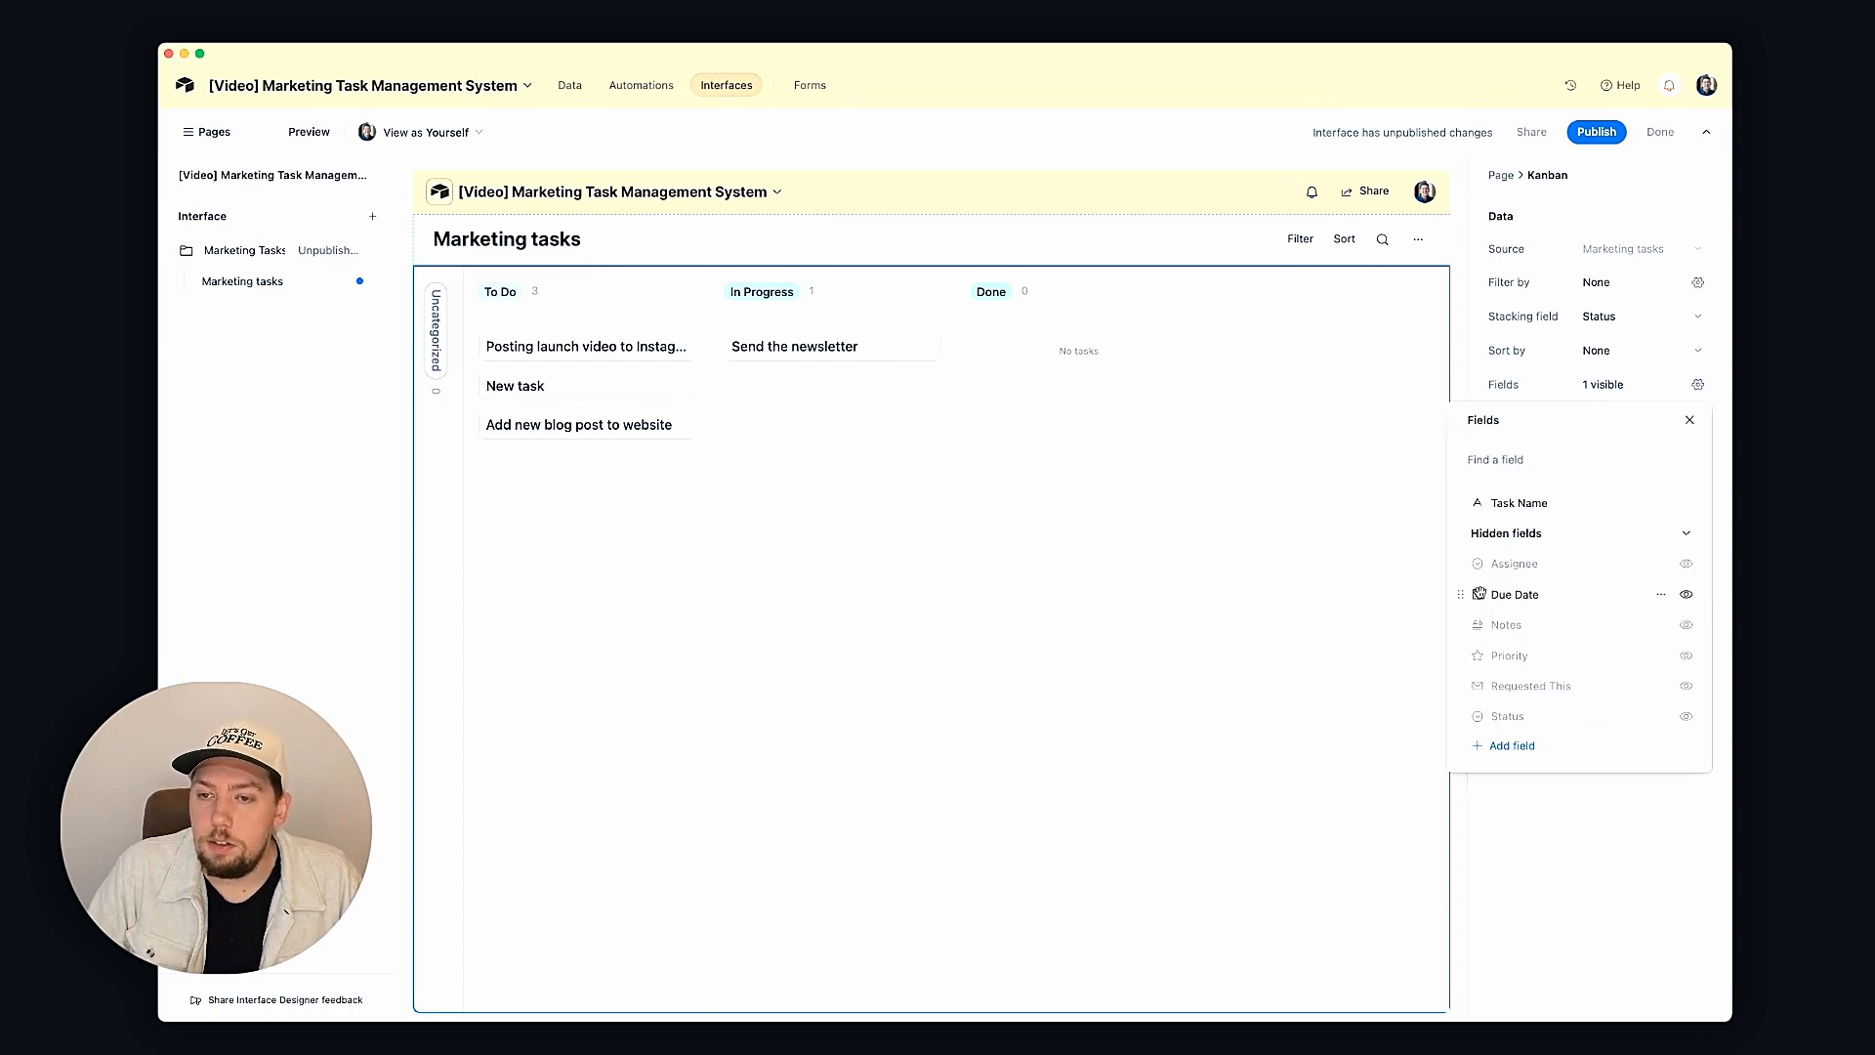
pyautogui.click(1686, 597)
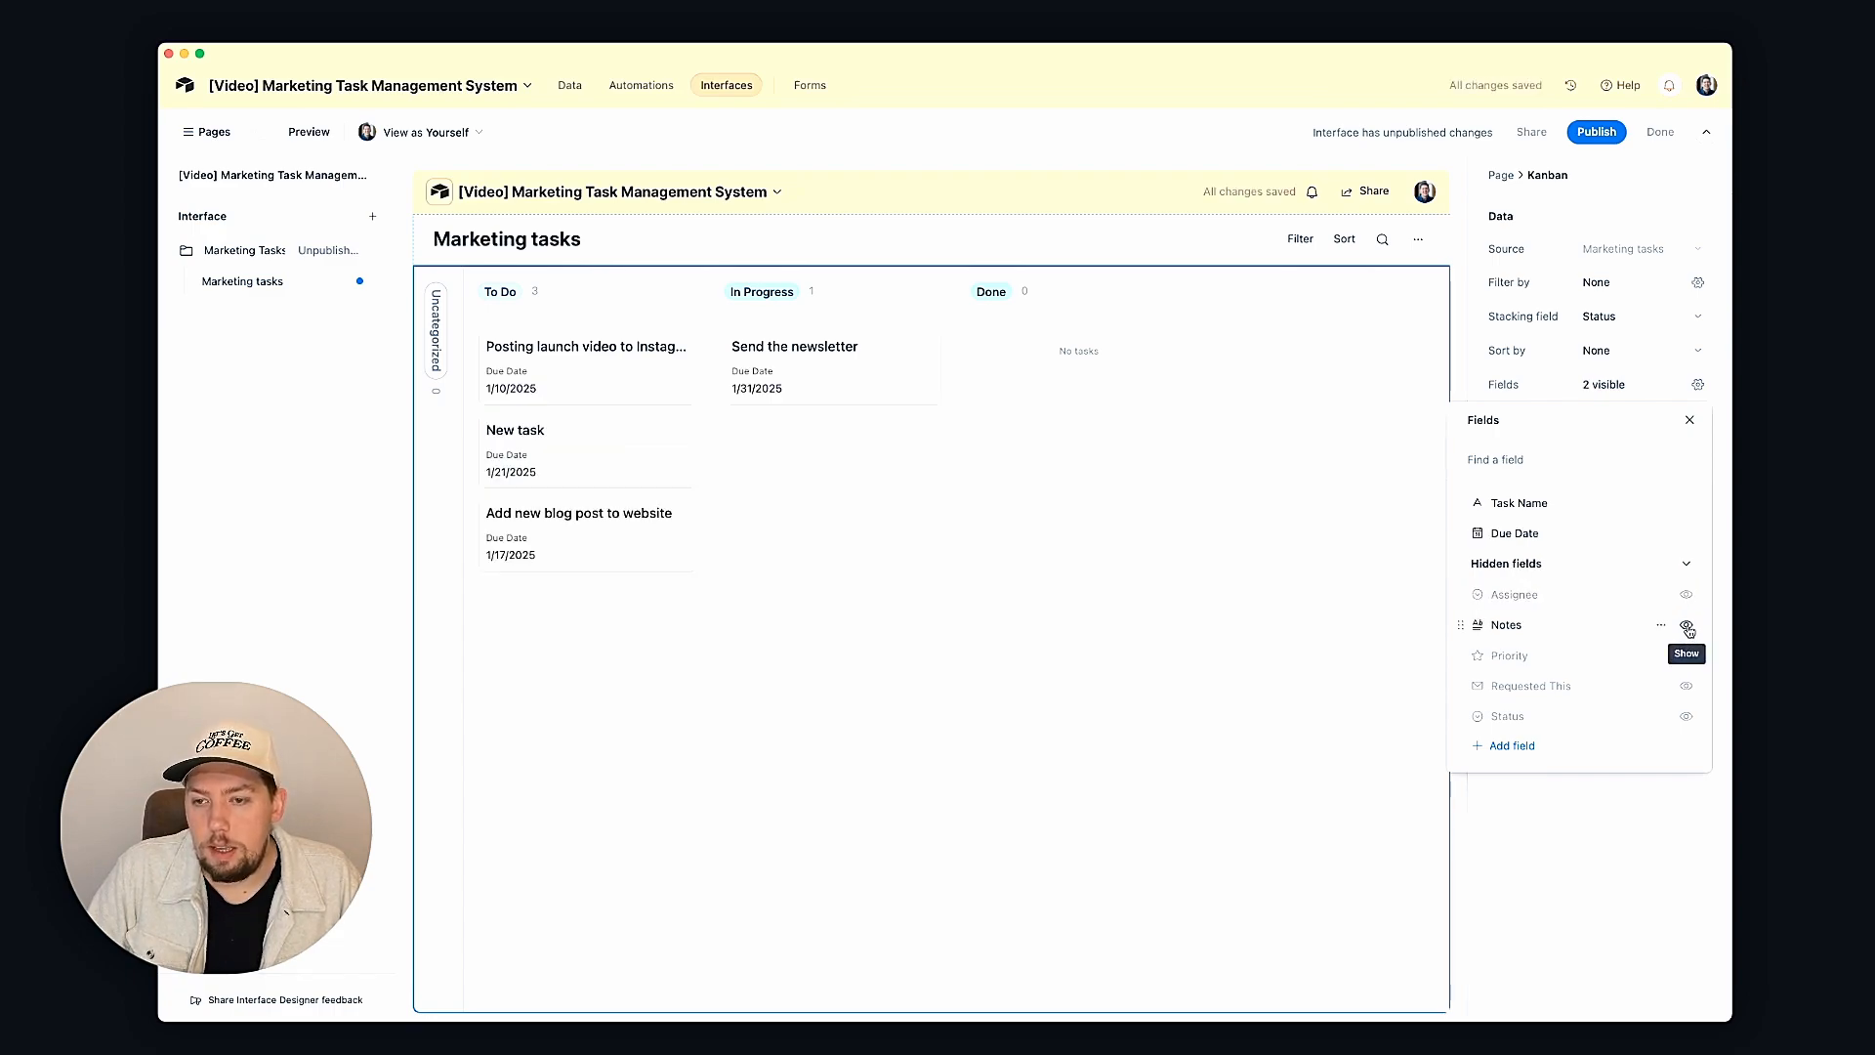
pyautogui.click(1686, 626)
pyautogui.click(1686, 657)
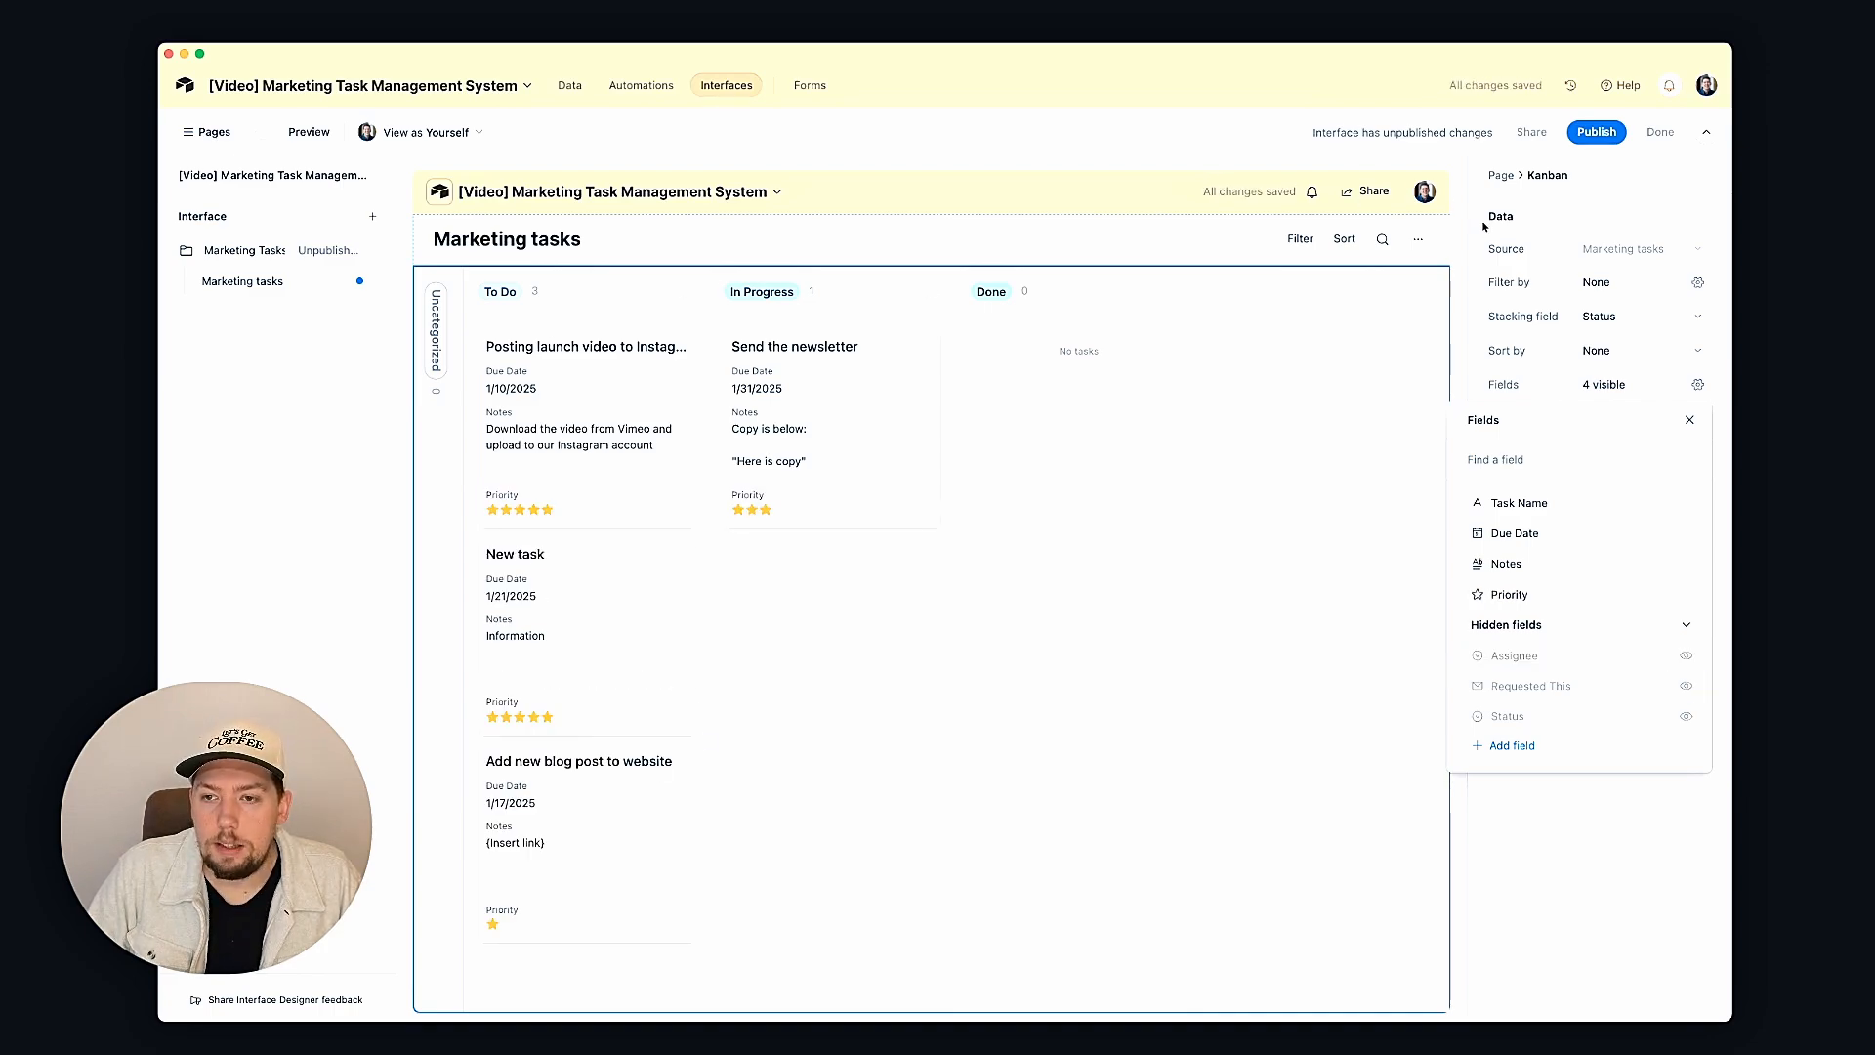
# Step: Sort the Kanban cards by Due Date, then by Priority
pyautogui.click(1643, 367)
pyautogui.click(1636, 354)
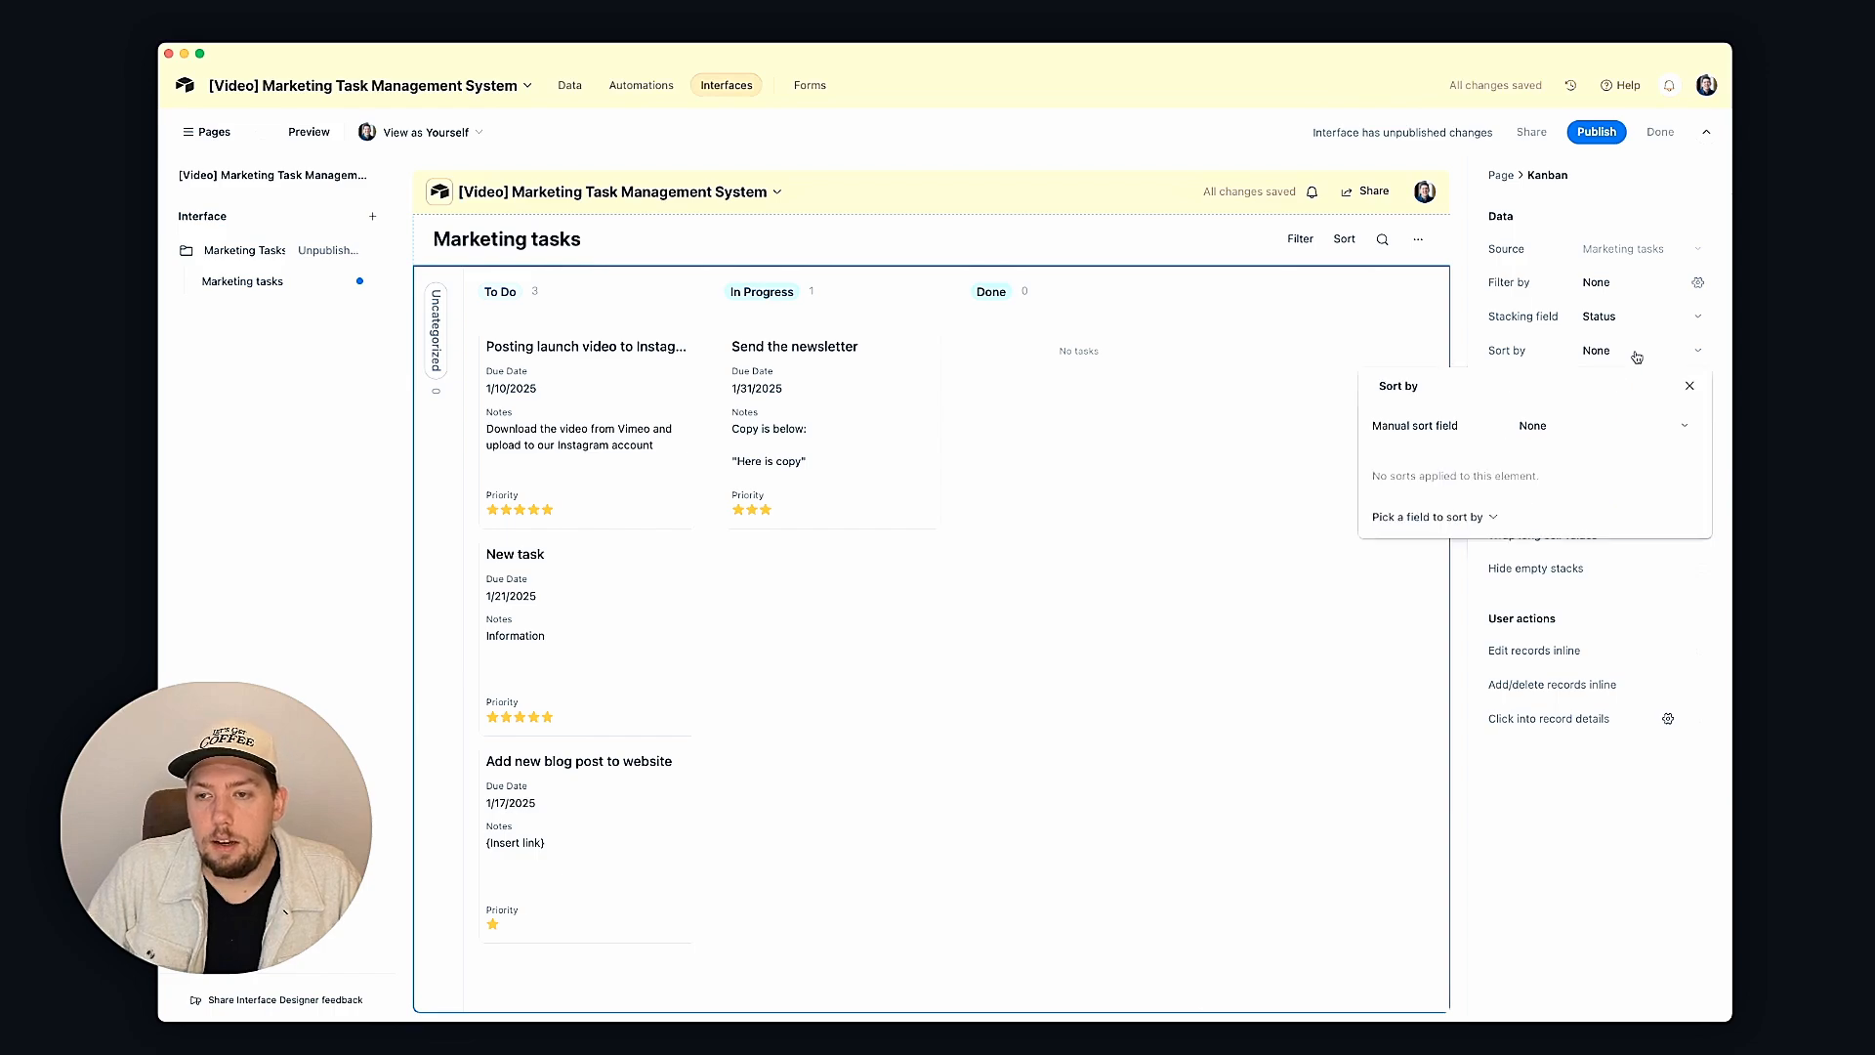
pyautogui.click(1559, 436)
pyautogui.click(1559, 435)
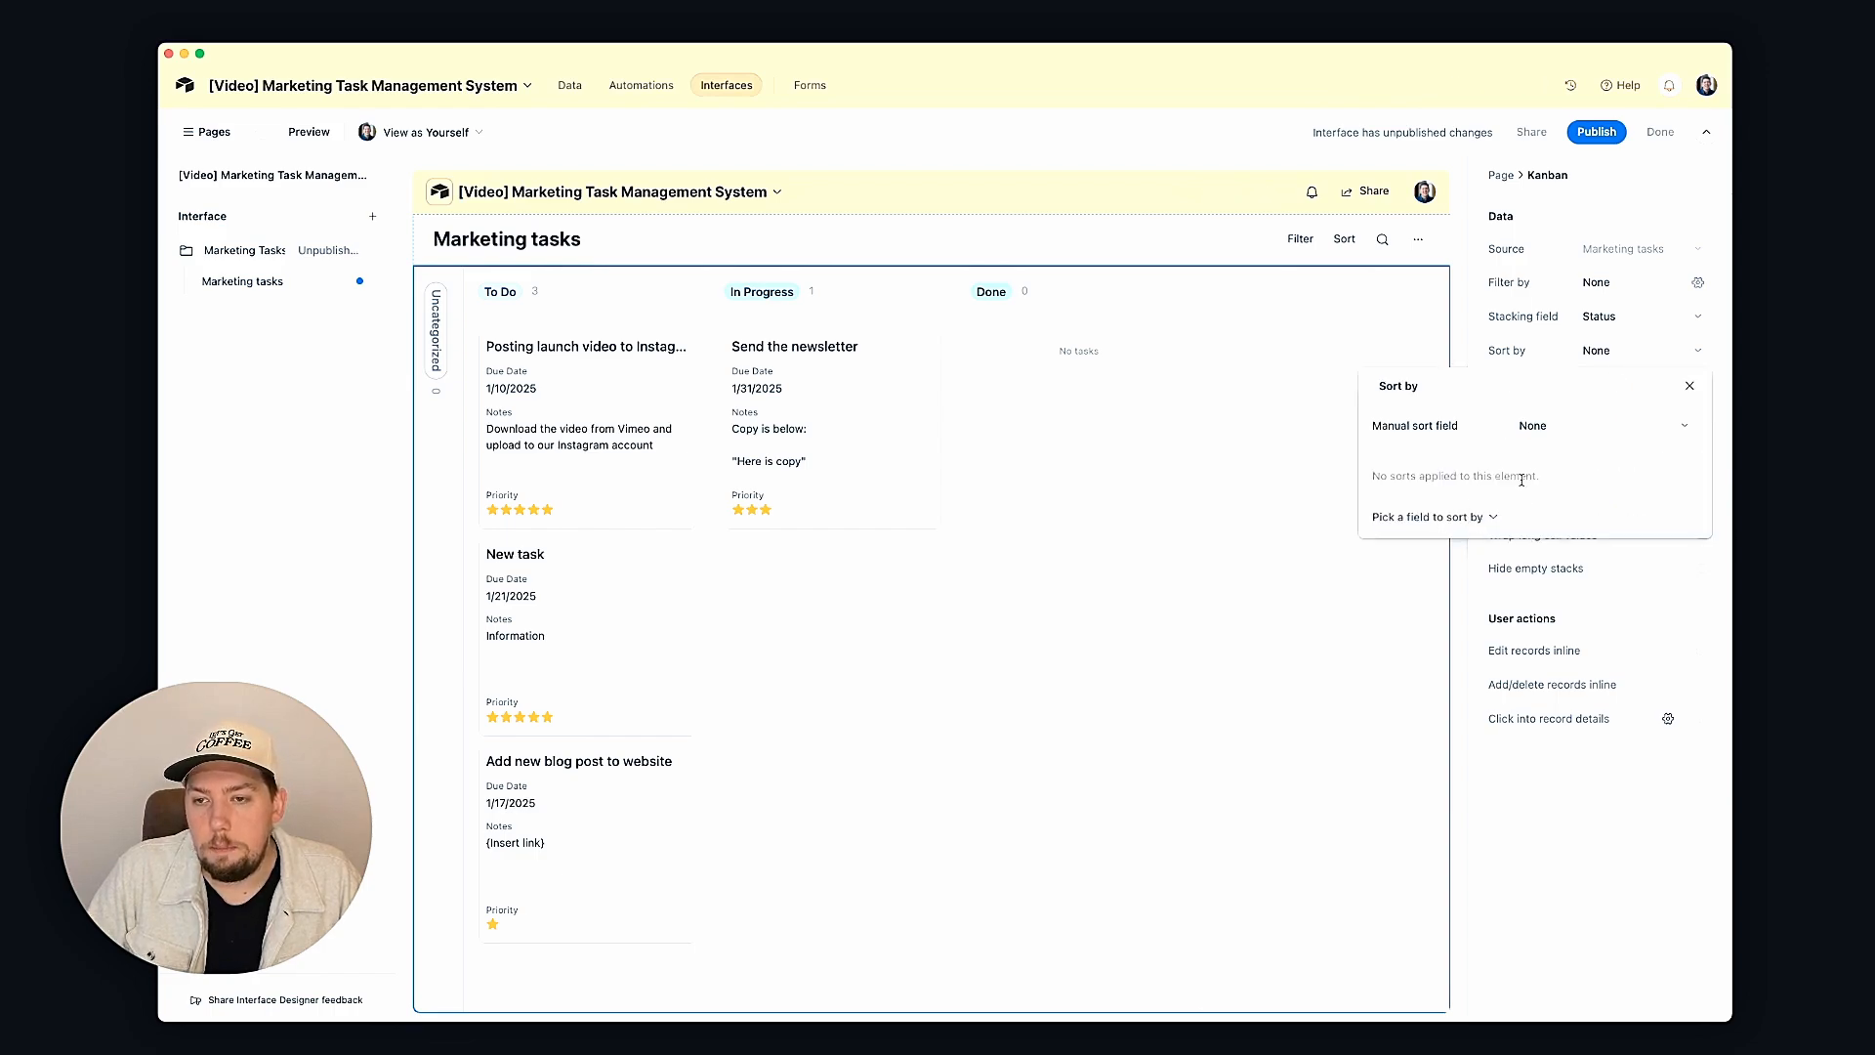
pyautogui.click(1532, 426)
pyautogui.click(1428, 516)
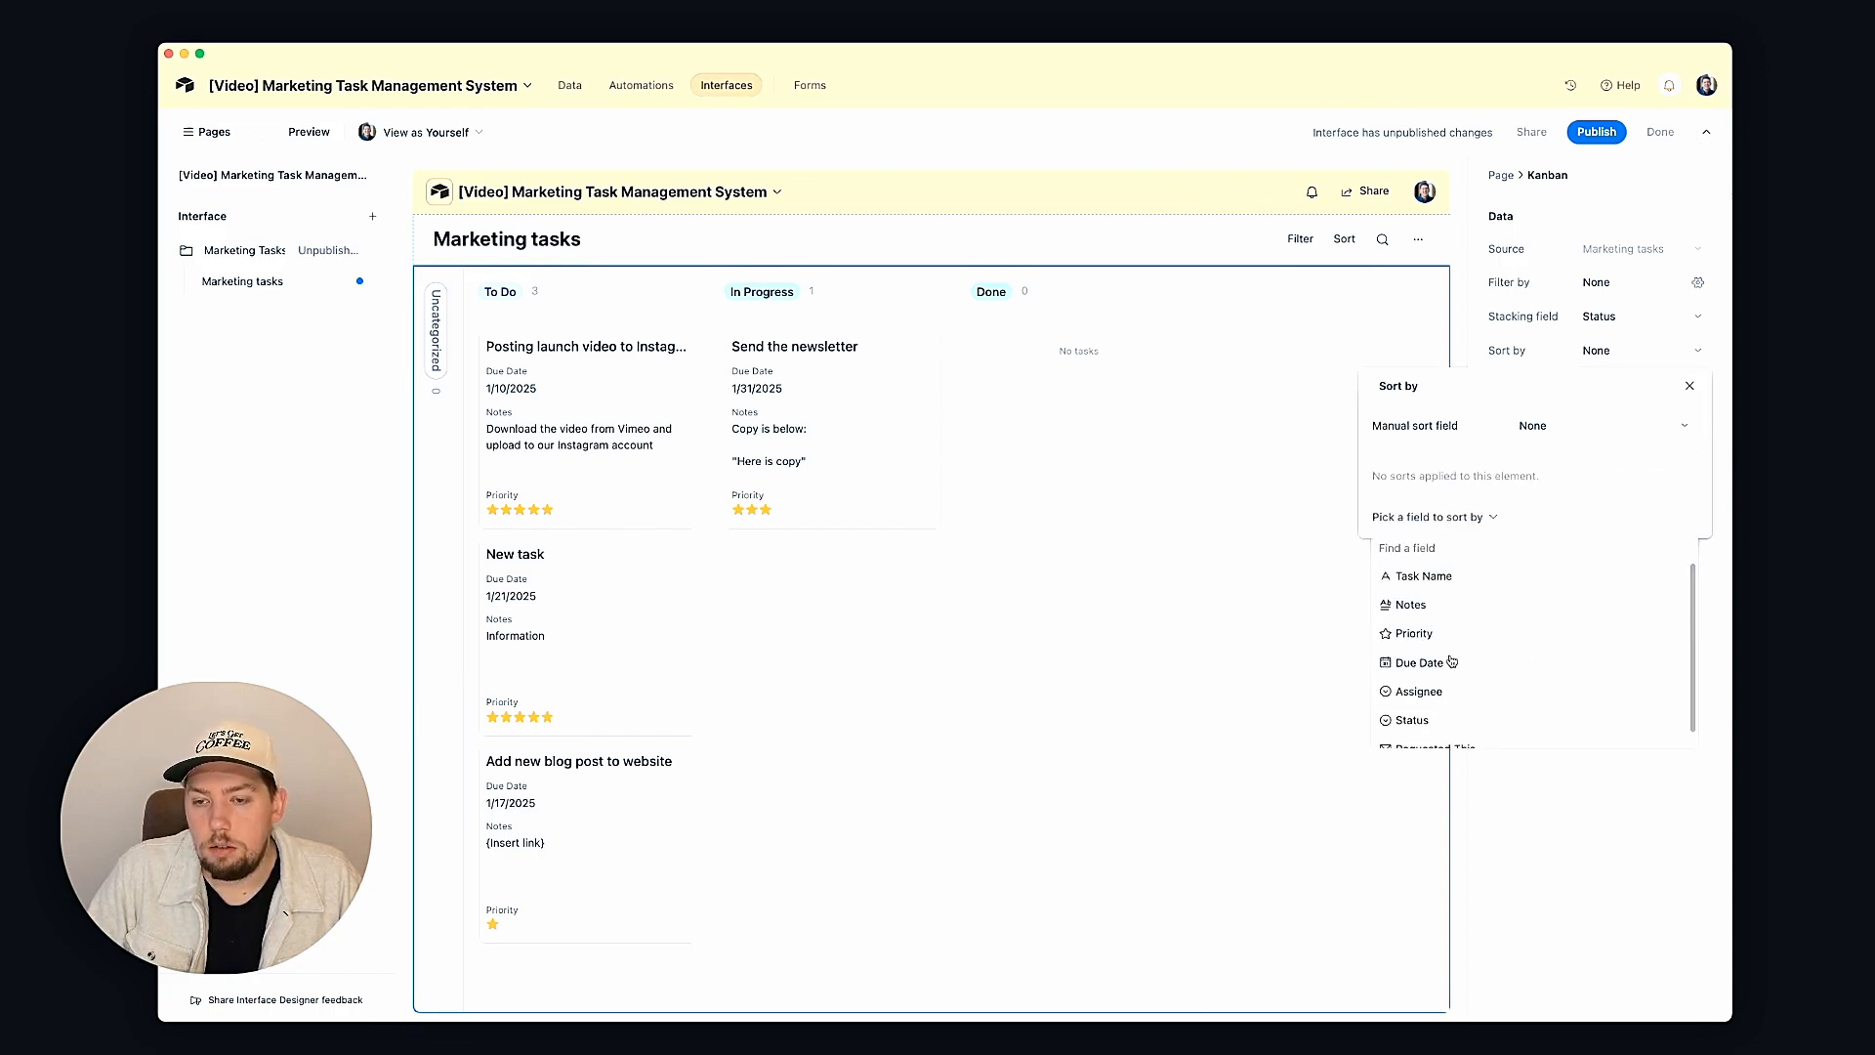
pyautogui.click(1451, 662)
pyautogui.click(1465, 528)
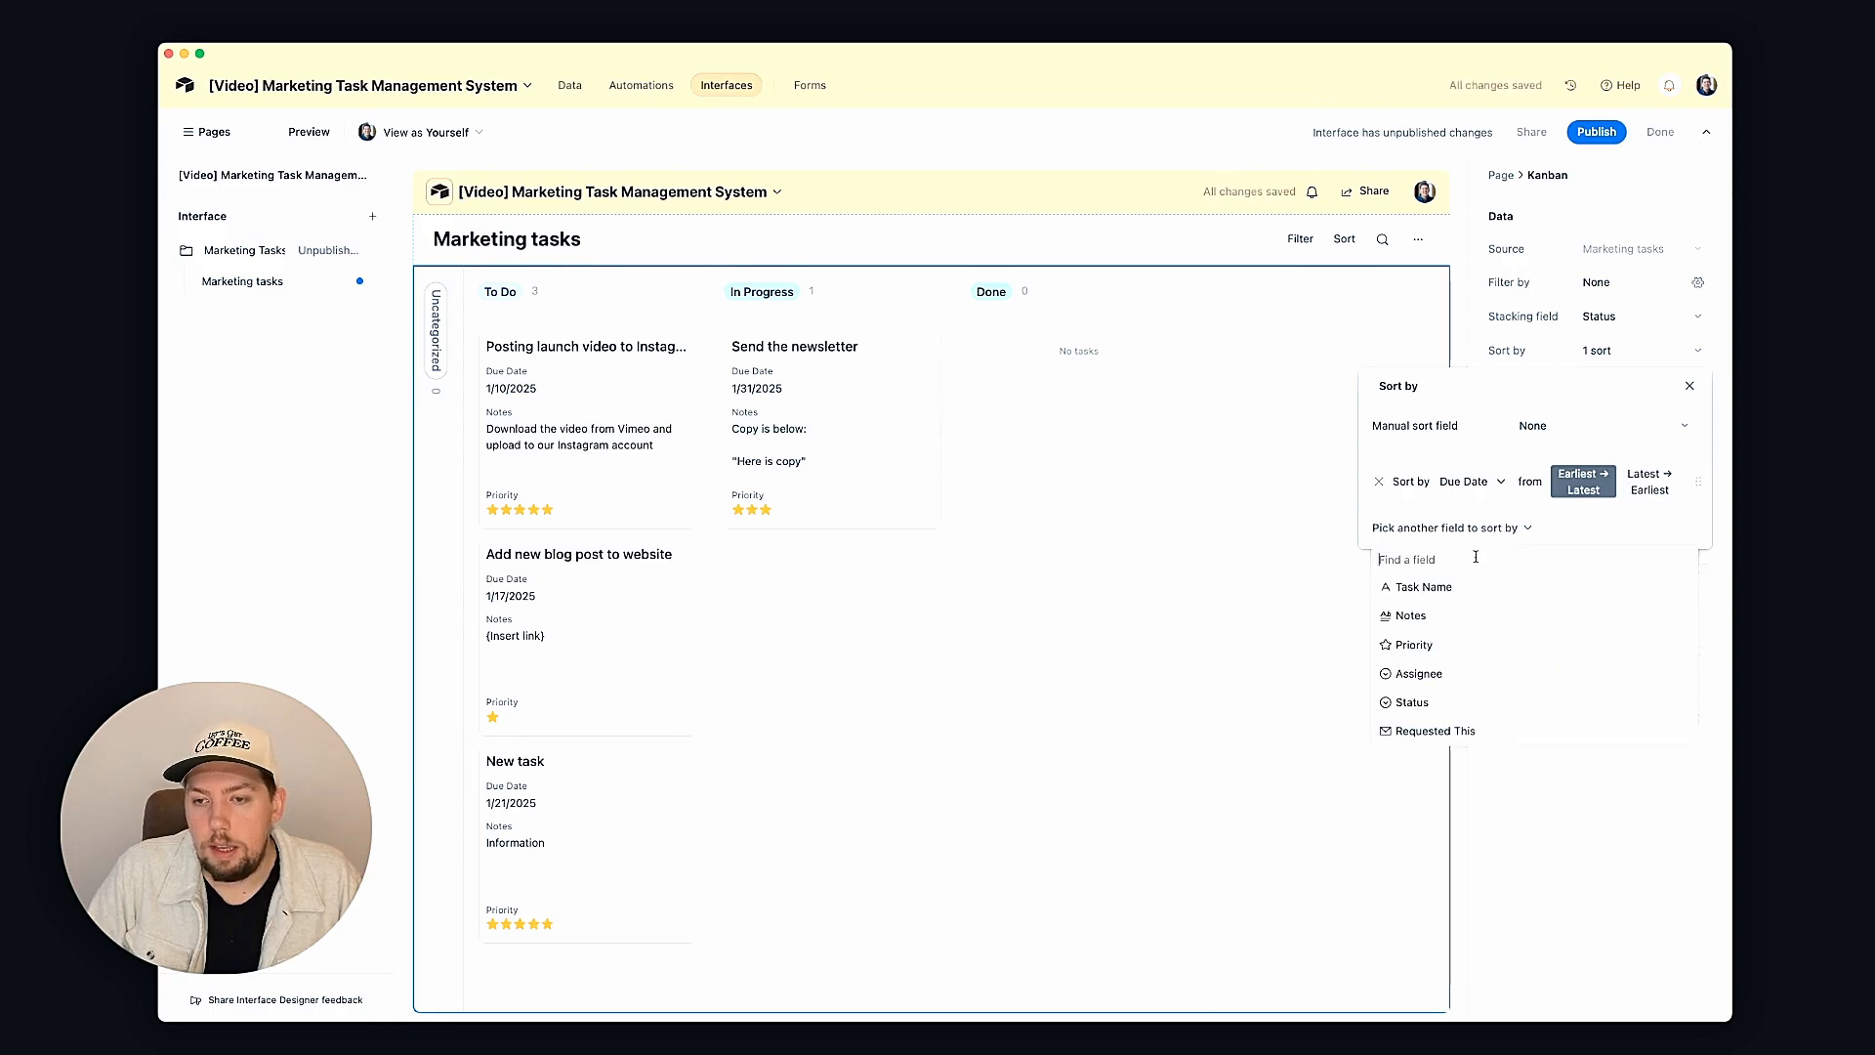
pyautogui.click(1414, 644)
pyautogui.click(1389, 334)
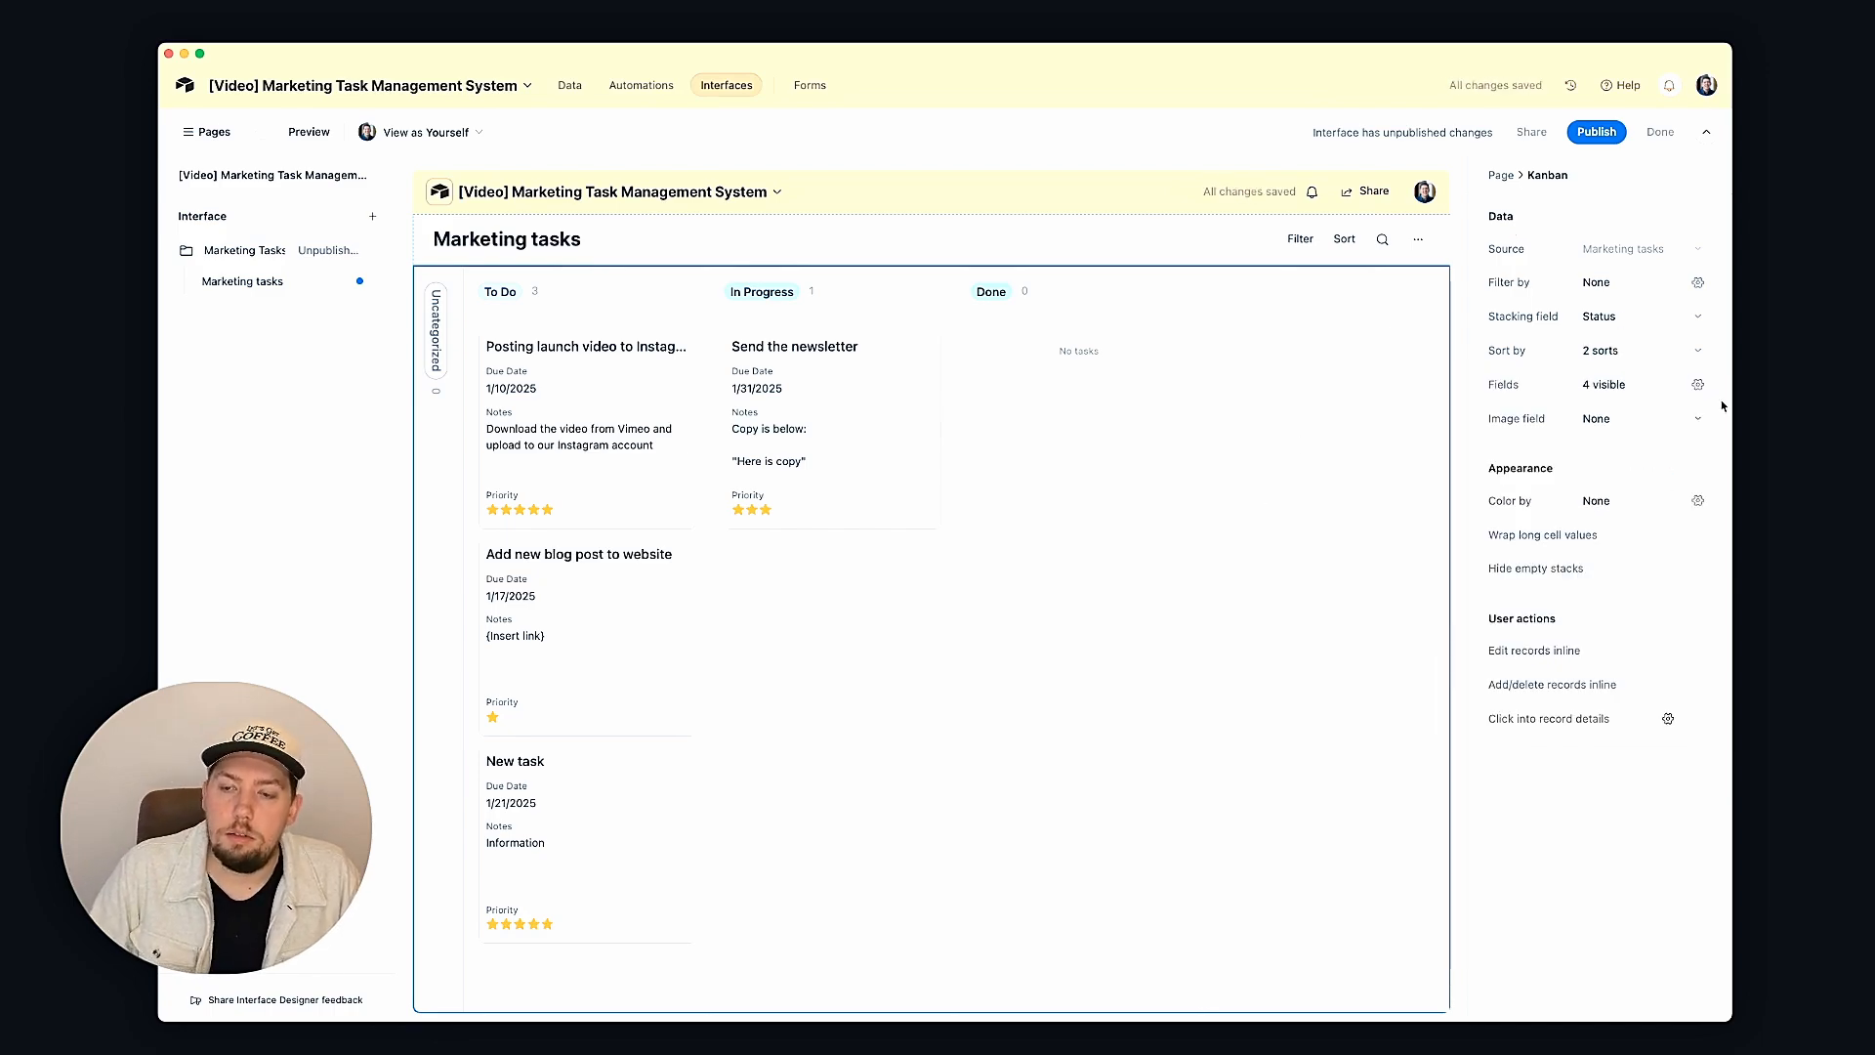
# Step: Enable inline editing and inline adding/deleting of tasks, then open the Instagram launch task's page
pyautogui.click(1705, 651)
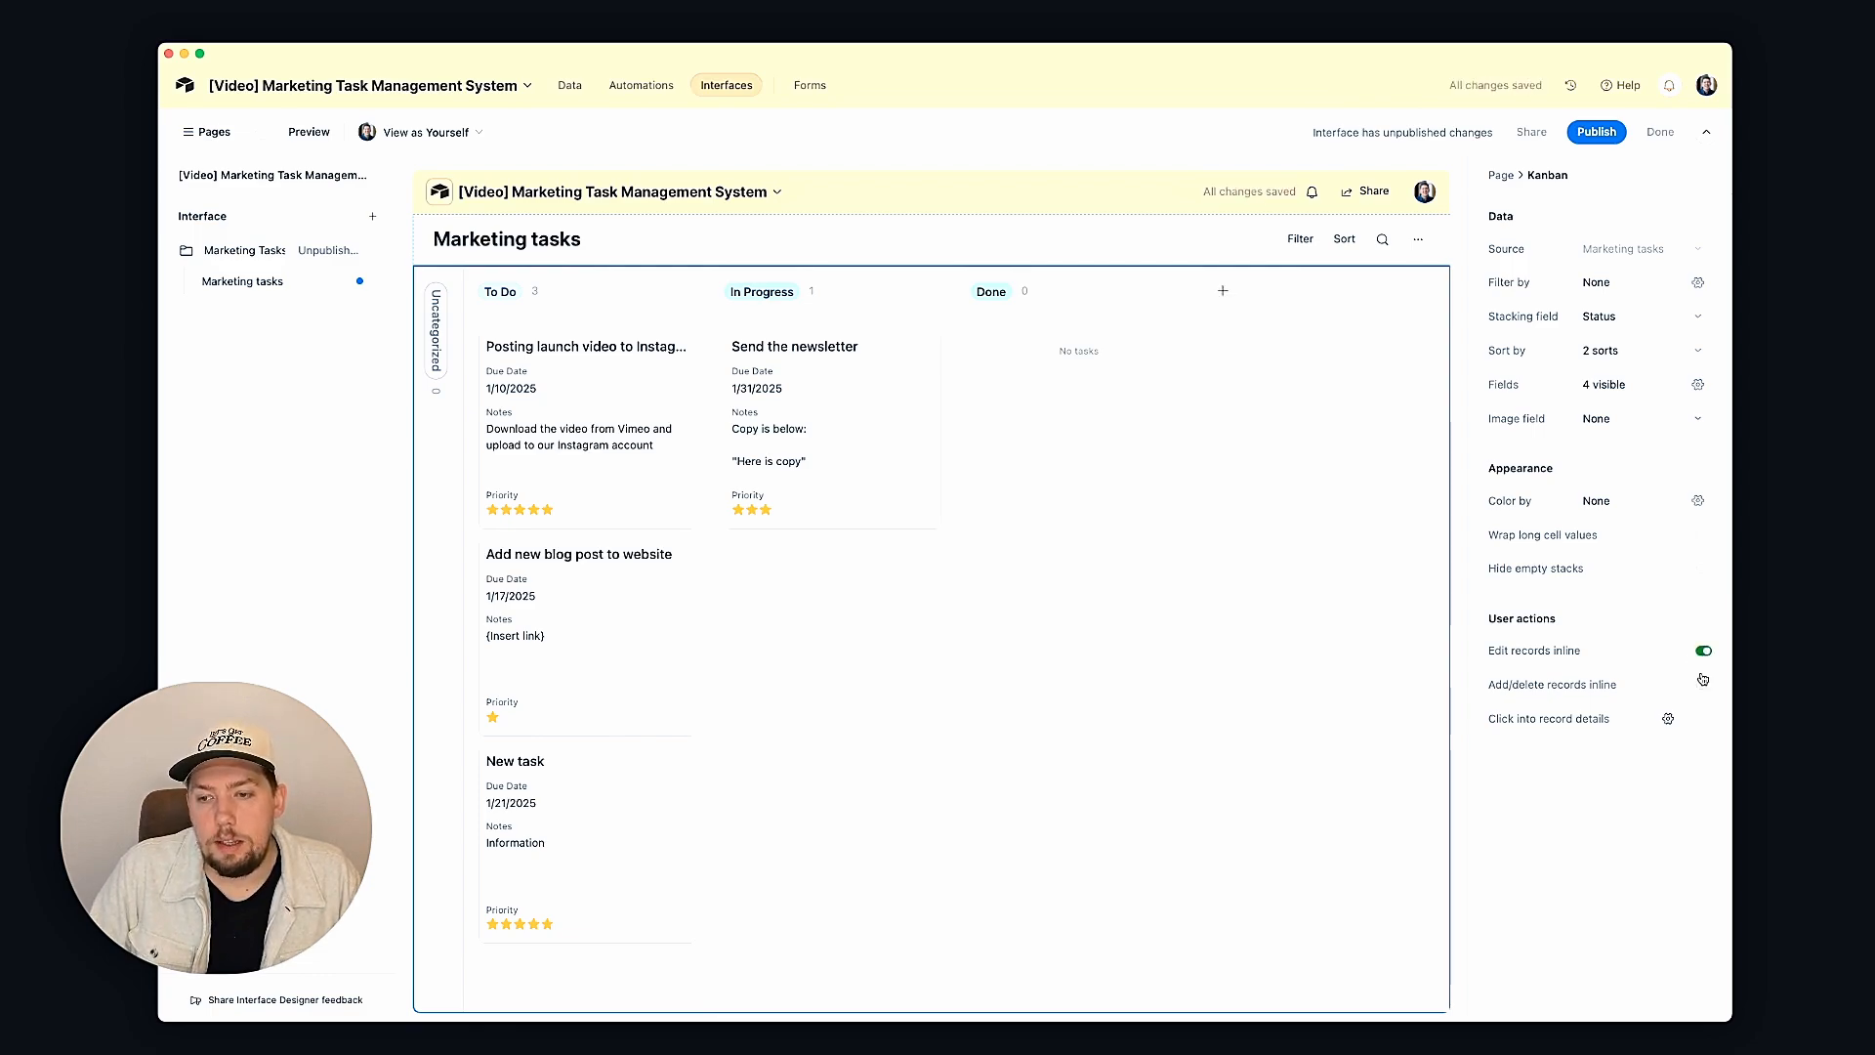
pyautogui.click(1701, 686)
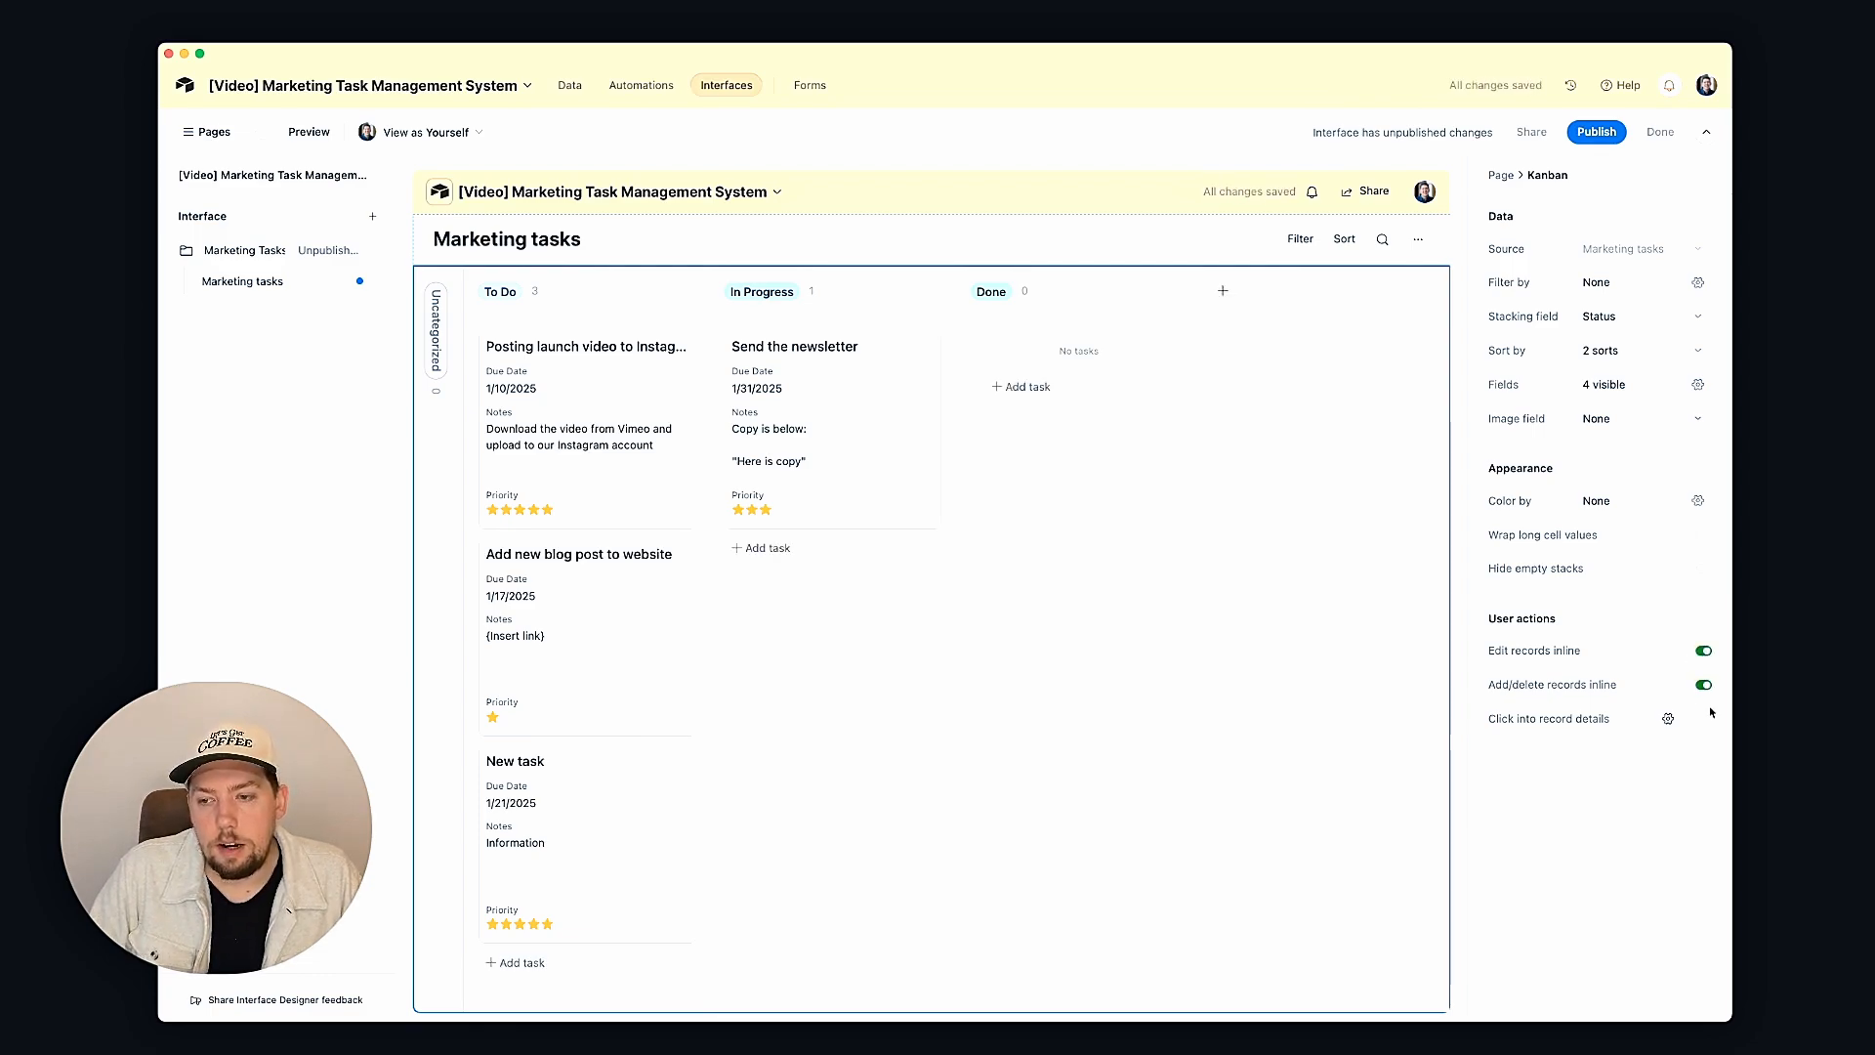
pyautogui.click(1701, 721)
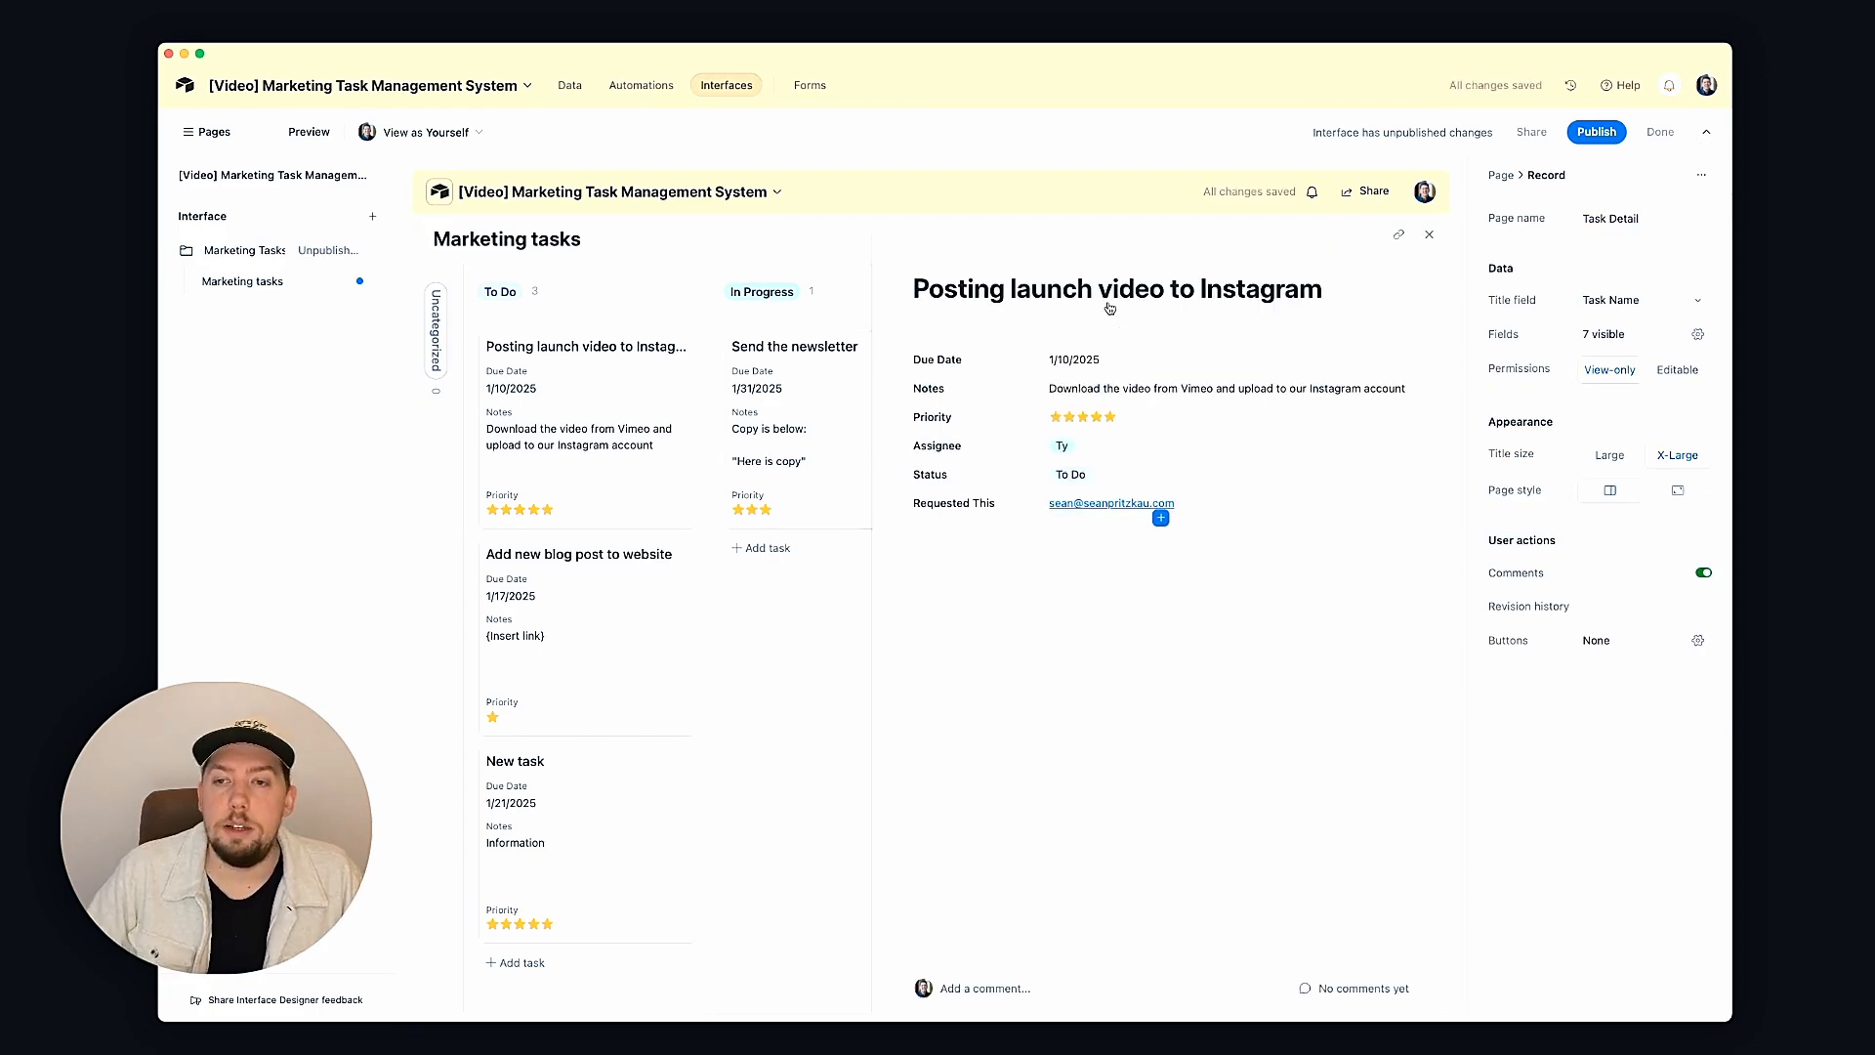
# Step: Publish the Marketing Tasks interface and dismiss the share prompt
pyautogui.click(1611, 132)
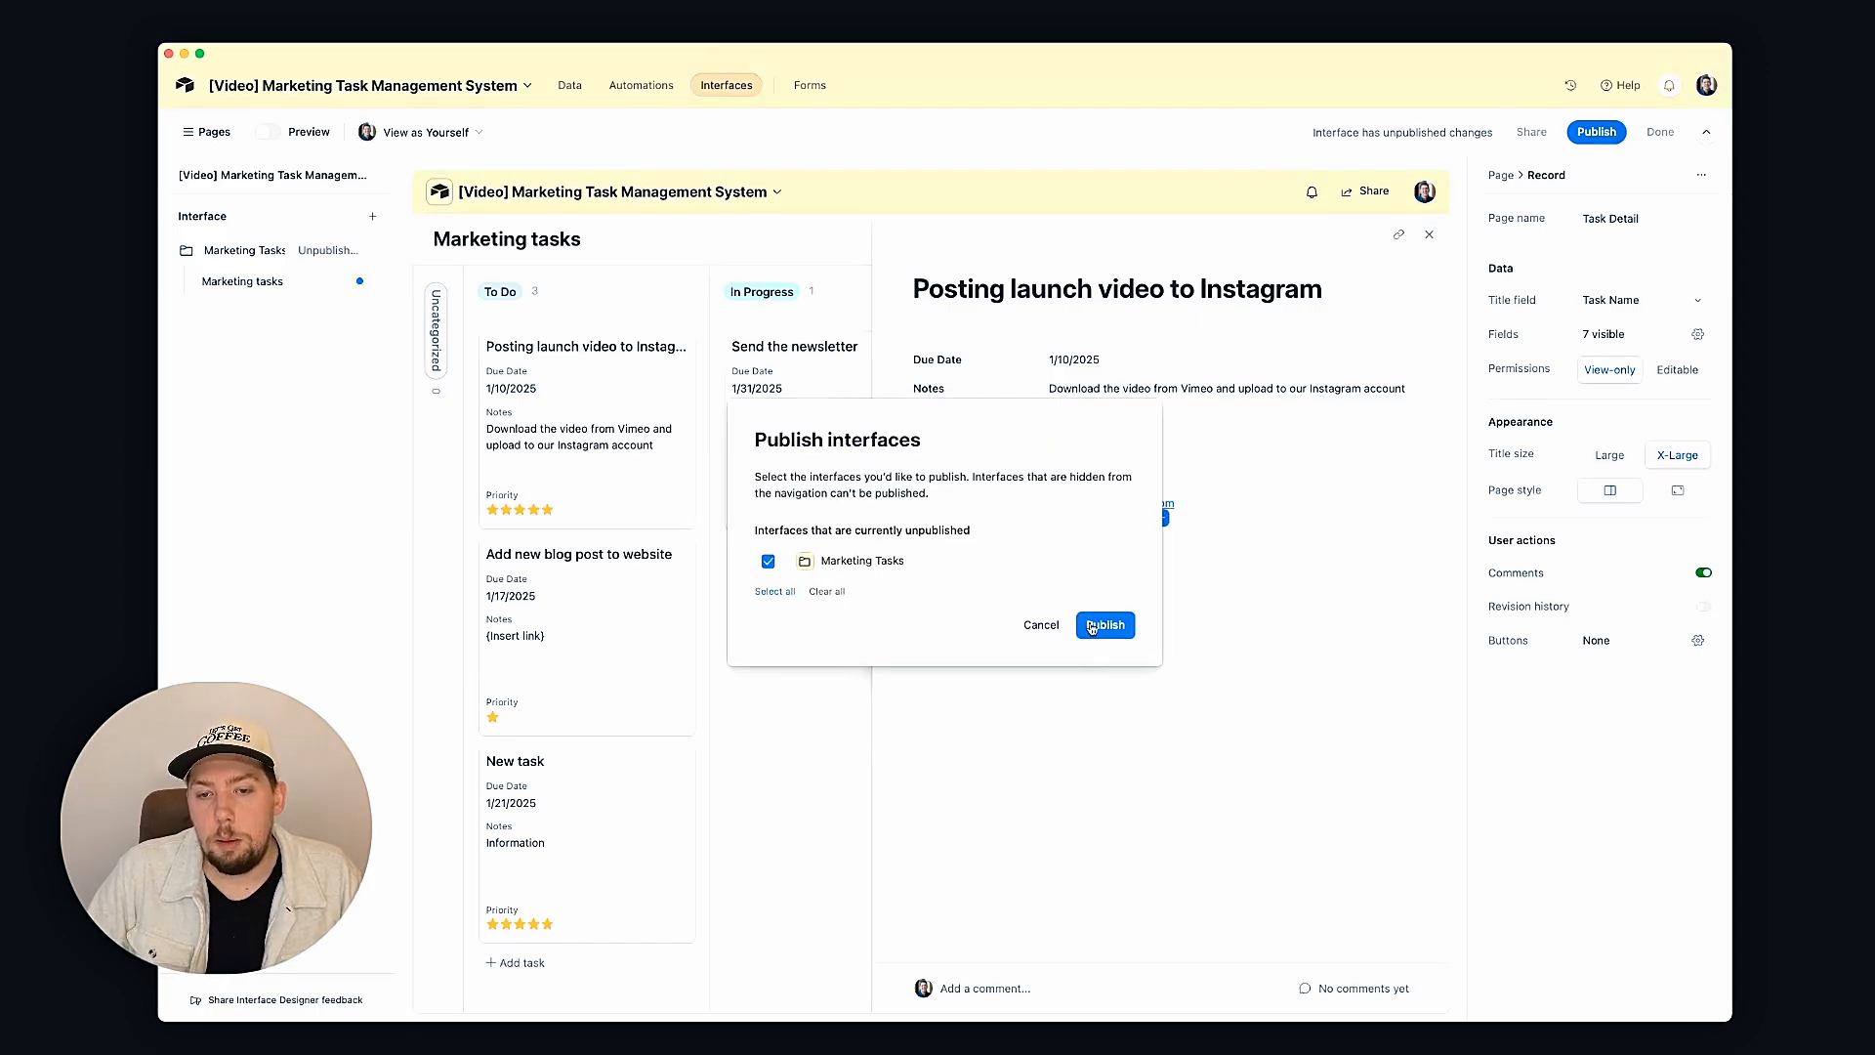
pyautogui.click(1092, 626)
pyautogui.click(891, 280)
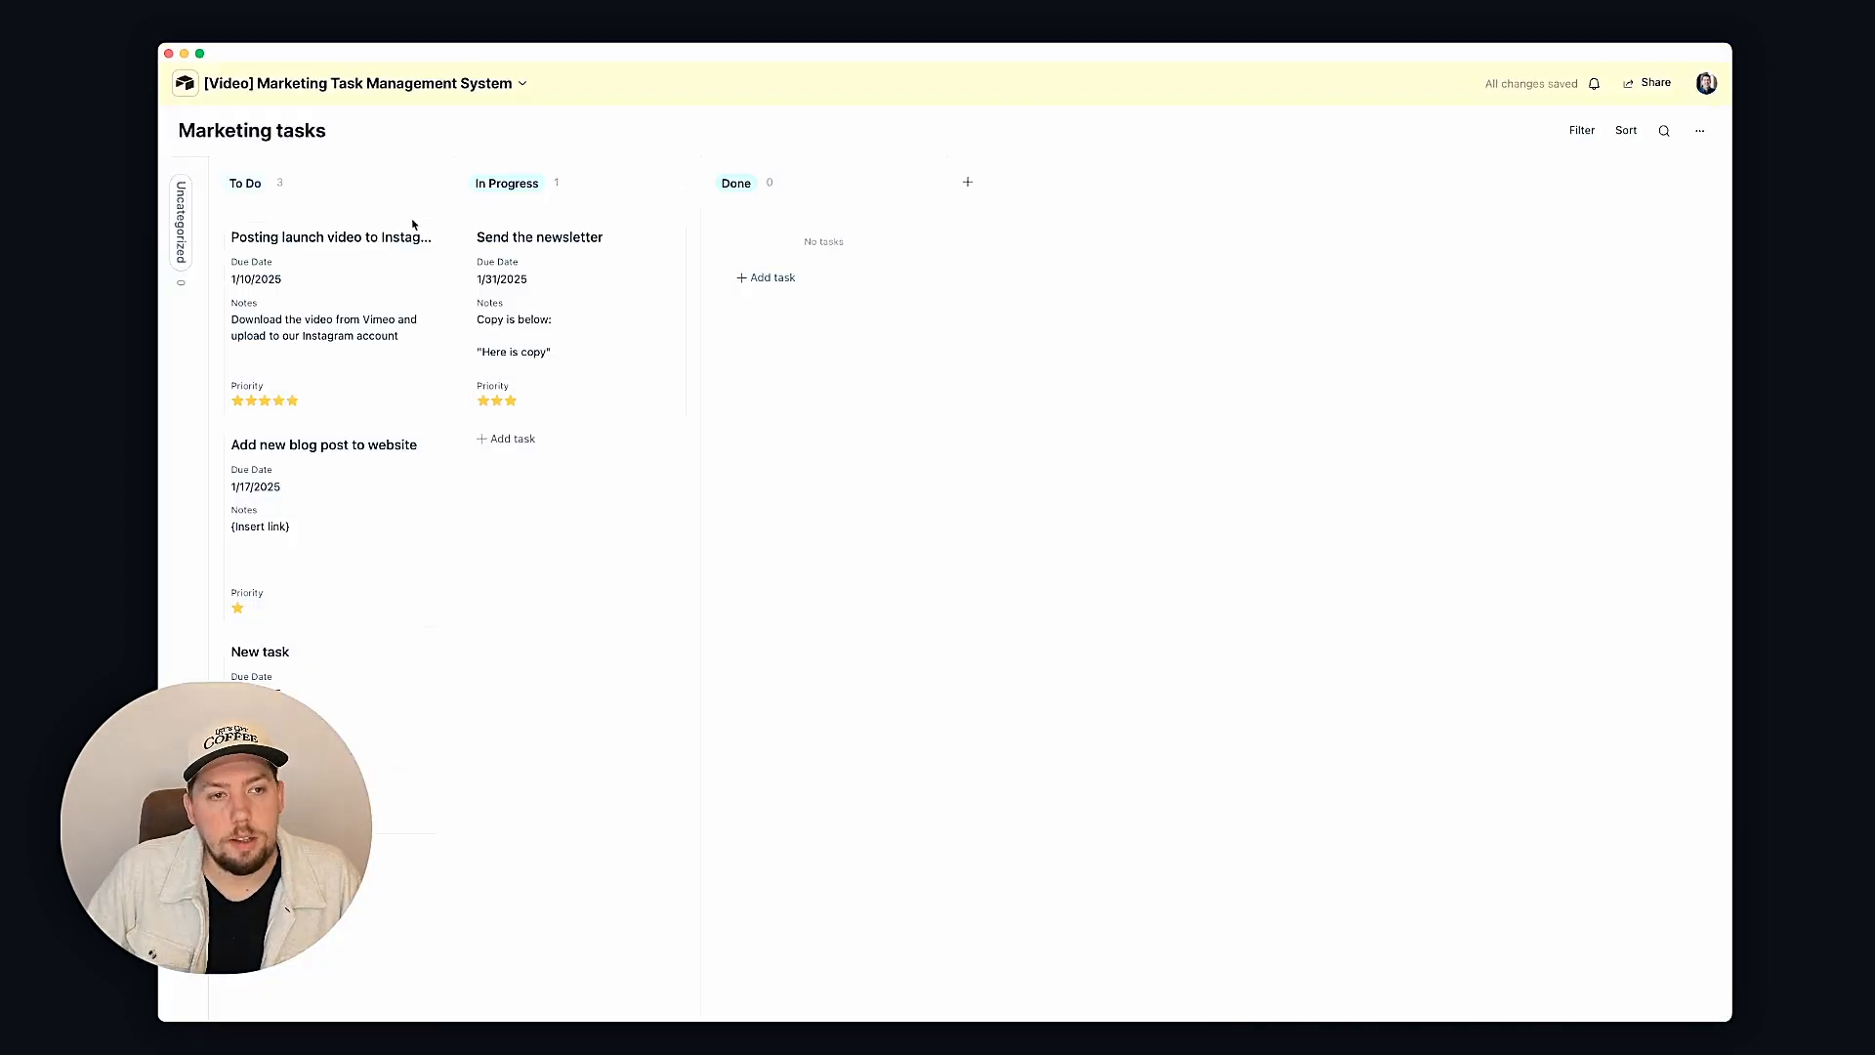
# Step: Move the Instagram launch video task into In Progress and close its detail panel
pyautogui.click(369, 258)
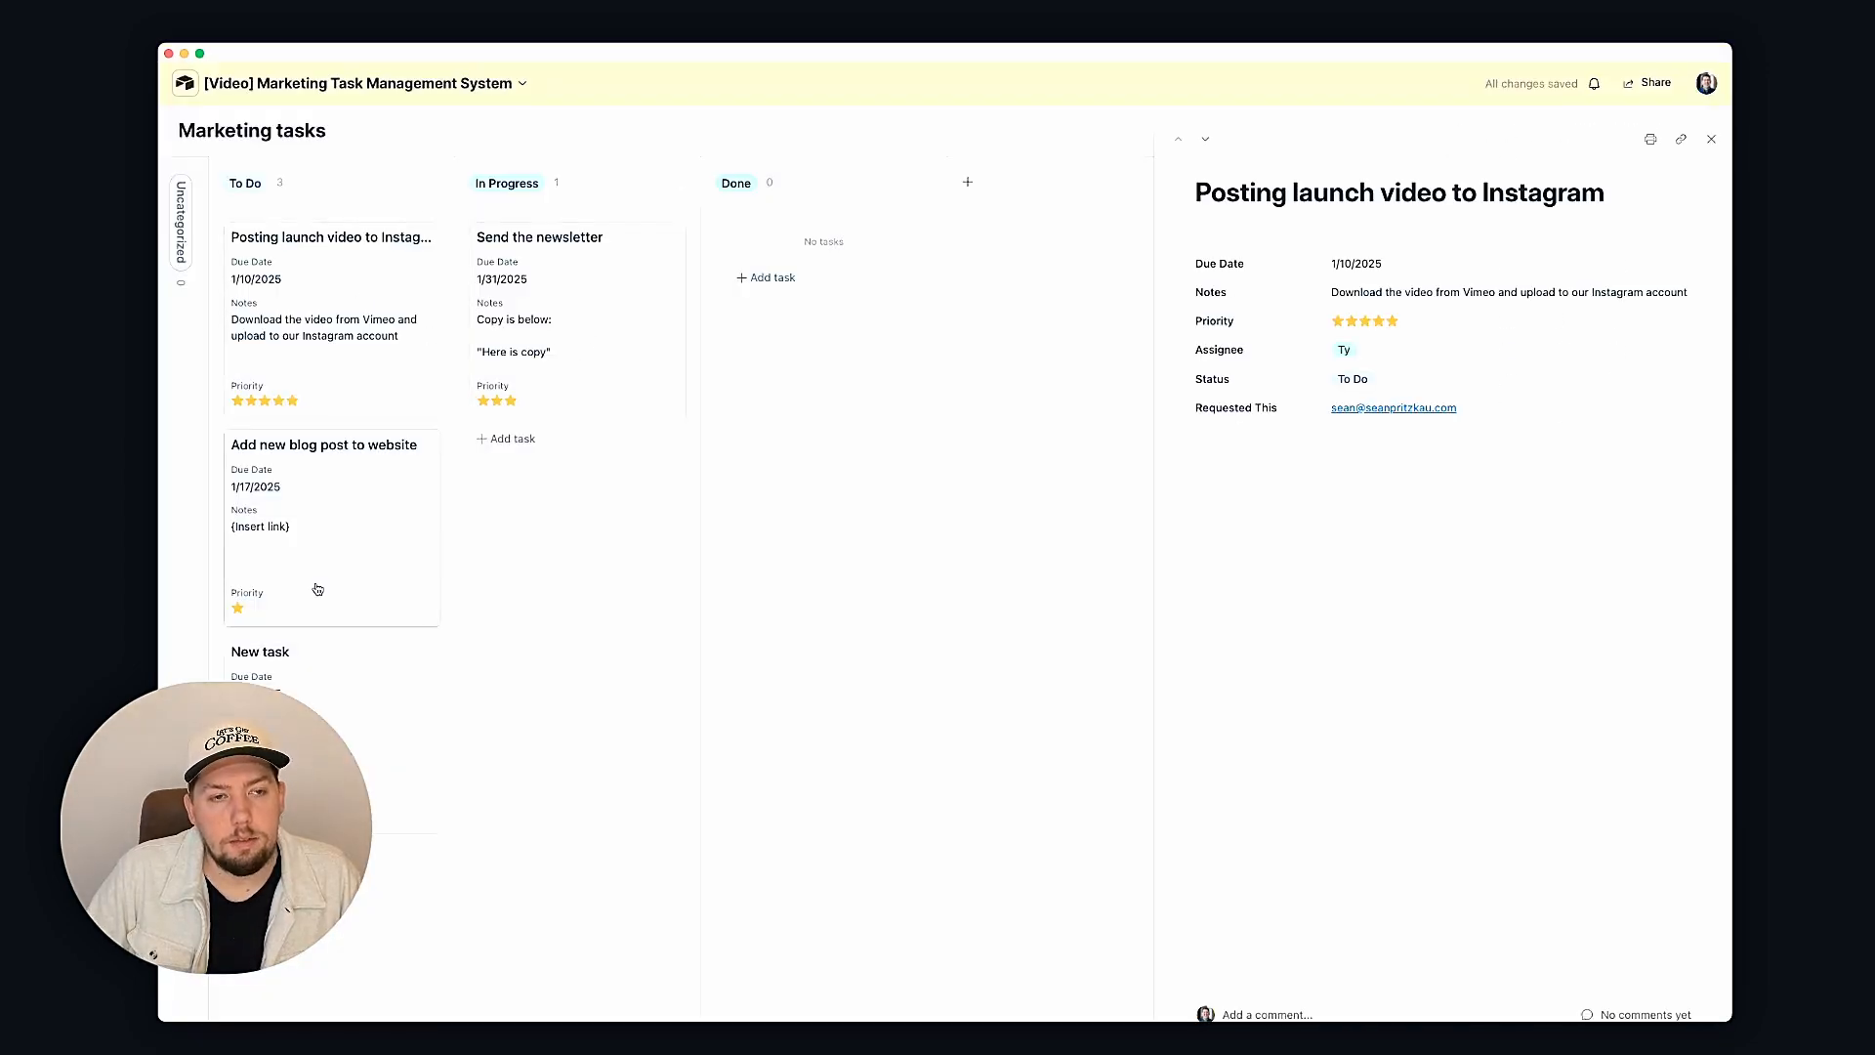
pyautogui.click(586, 322)
pyautogui.moveTo(367, 310); pyautogui.dragTo(542, 324)
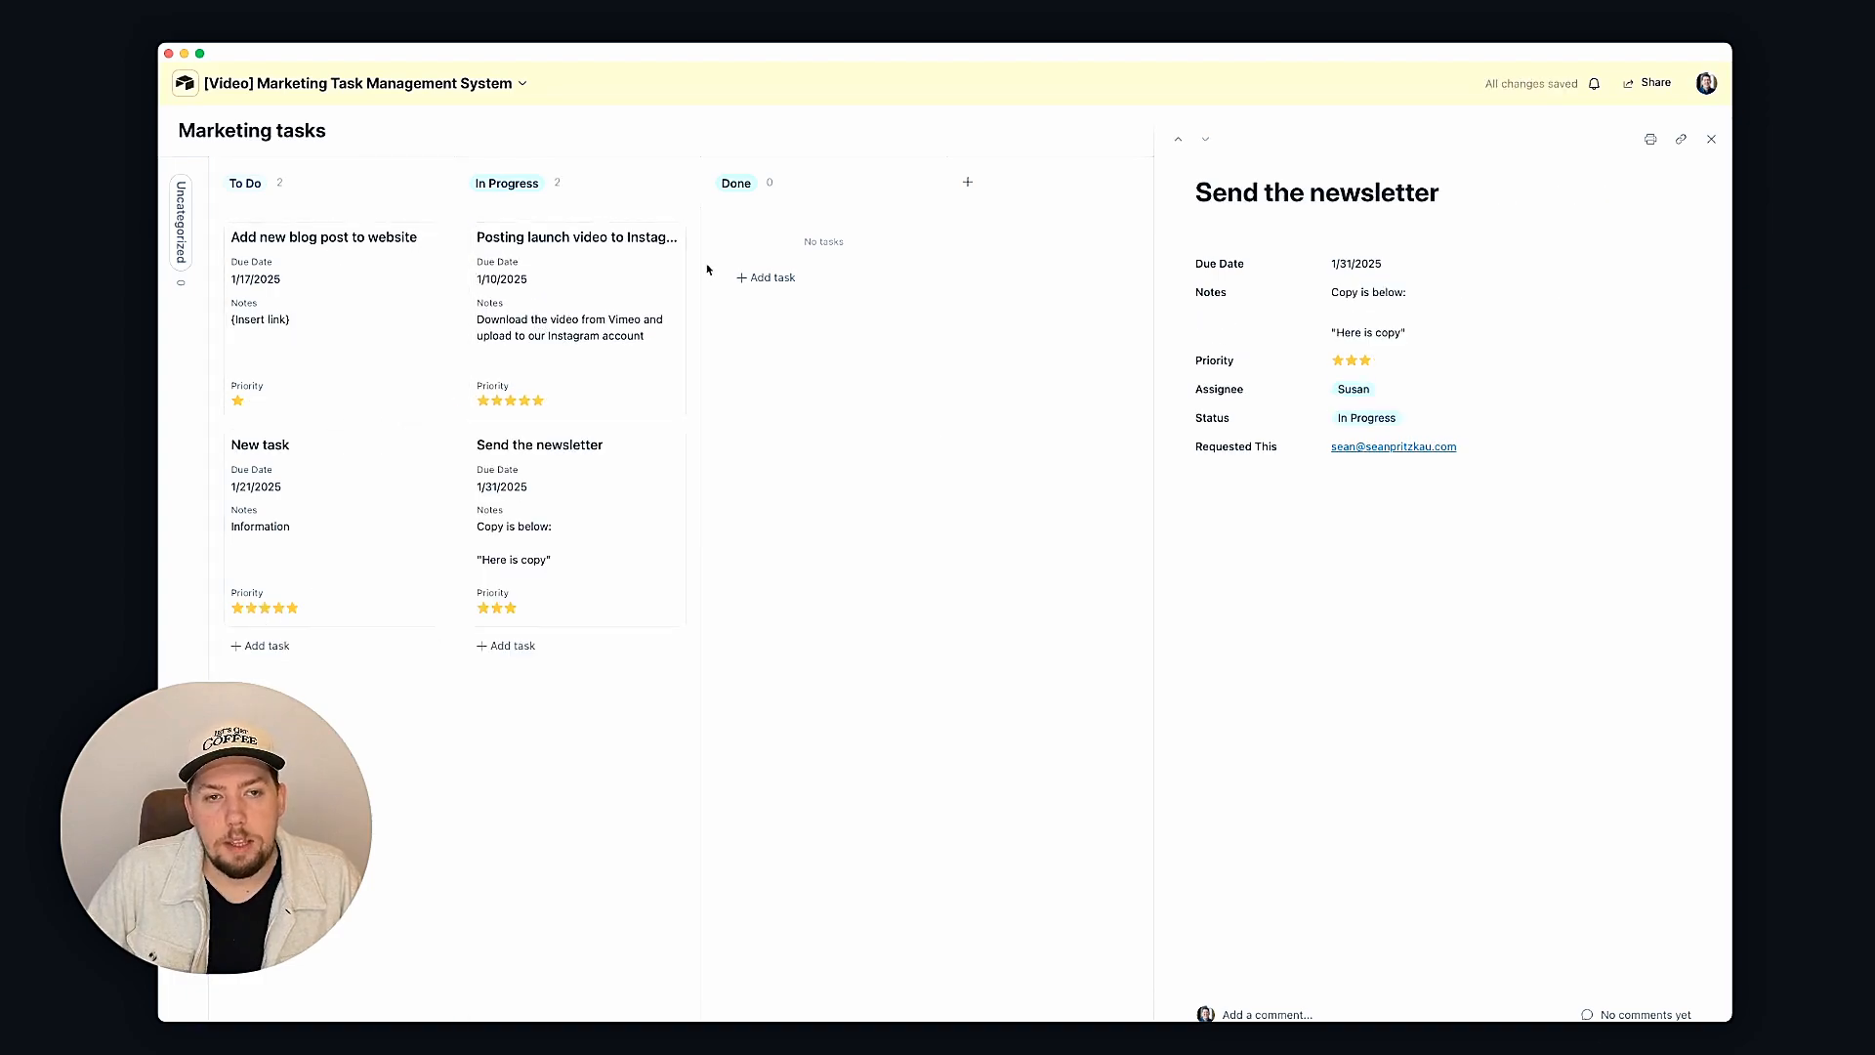
pyautogui.click(649, 267)
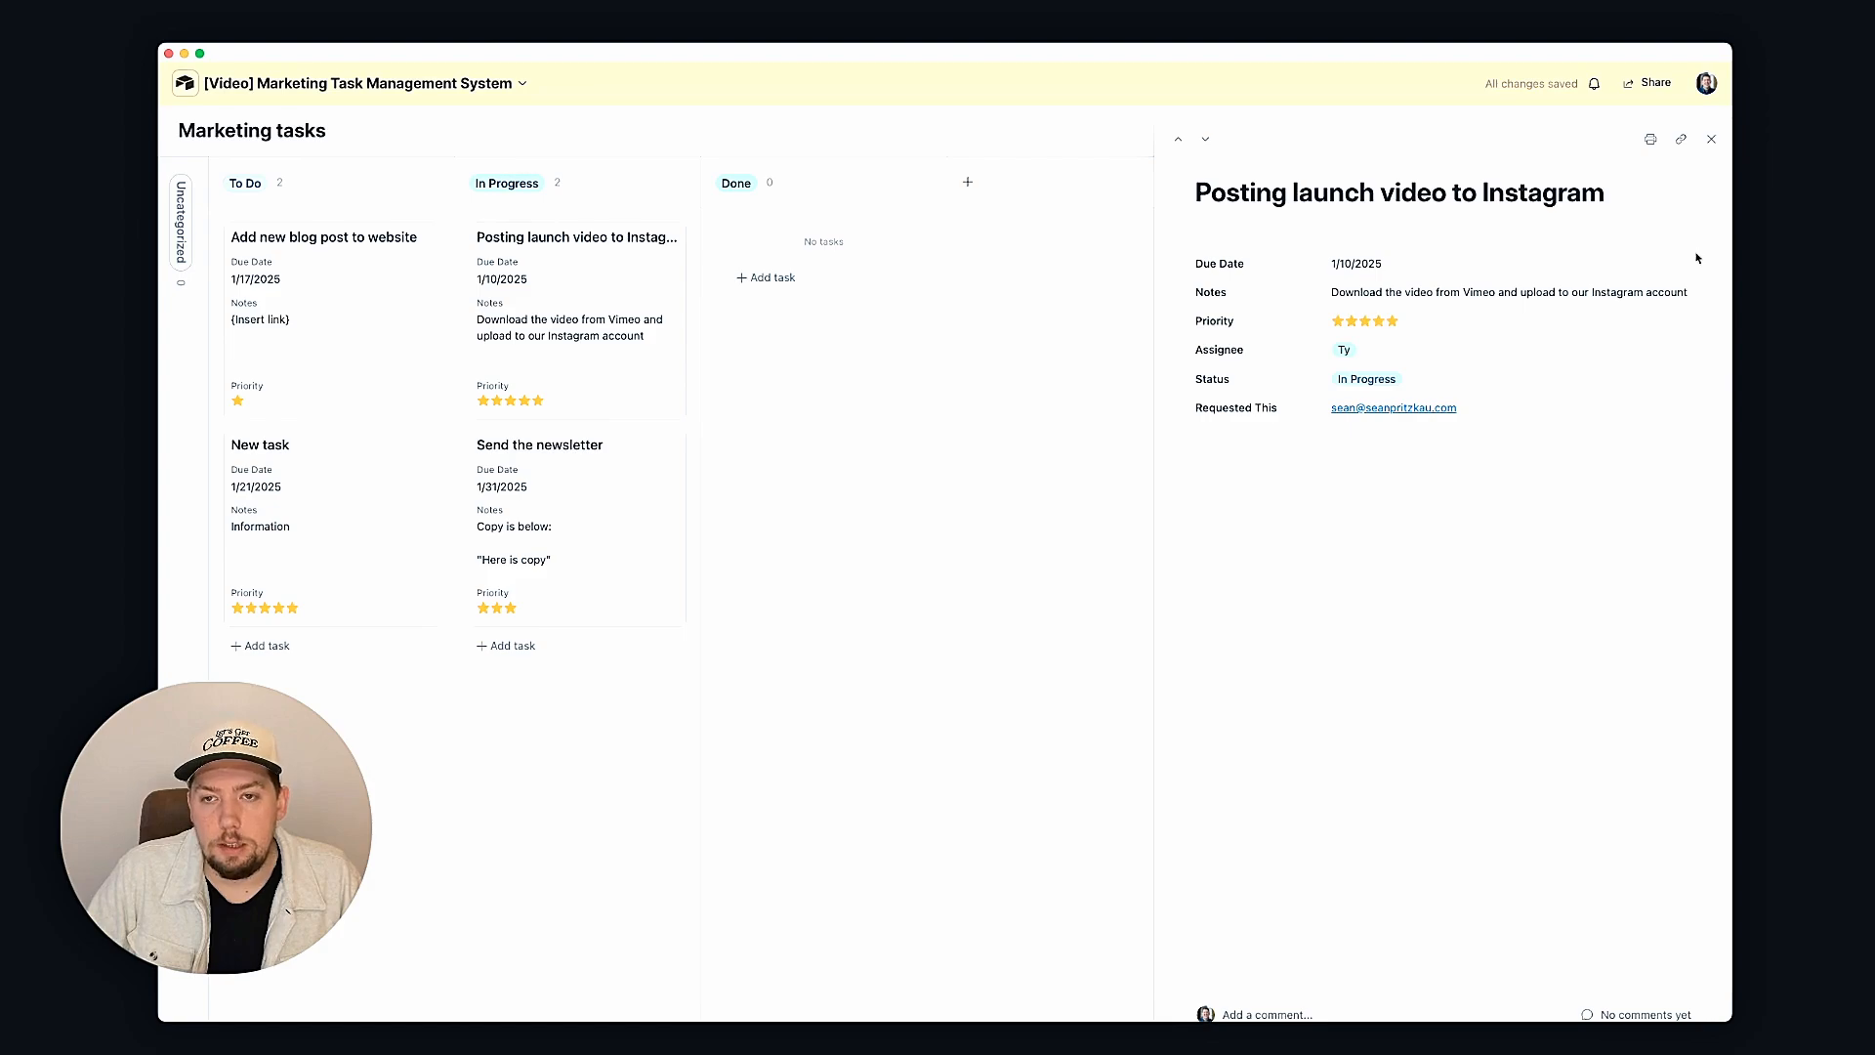
pyautogui.click(1711, 139)
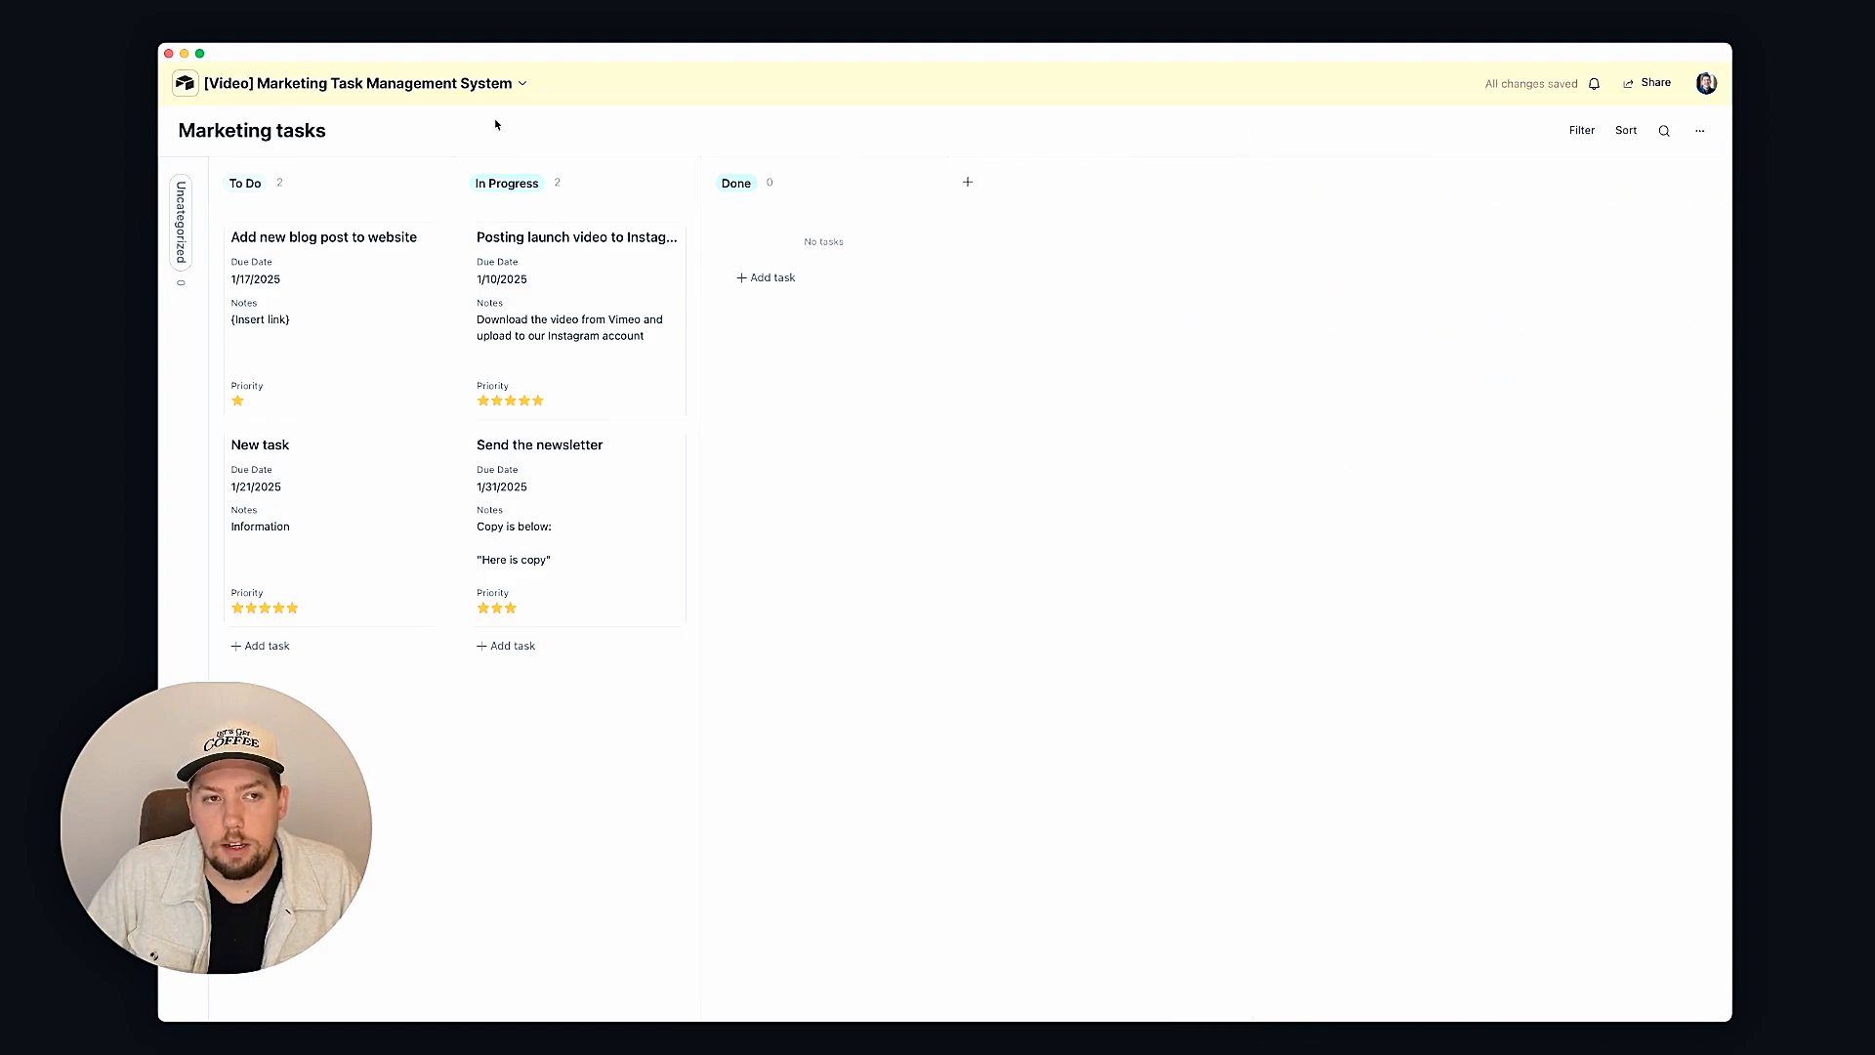
pyautogui.click(522, 83)
# Step: Make Due Date and Notes editable on the Instagram launch task's detail page
pyautogui.click(291, 125)
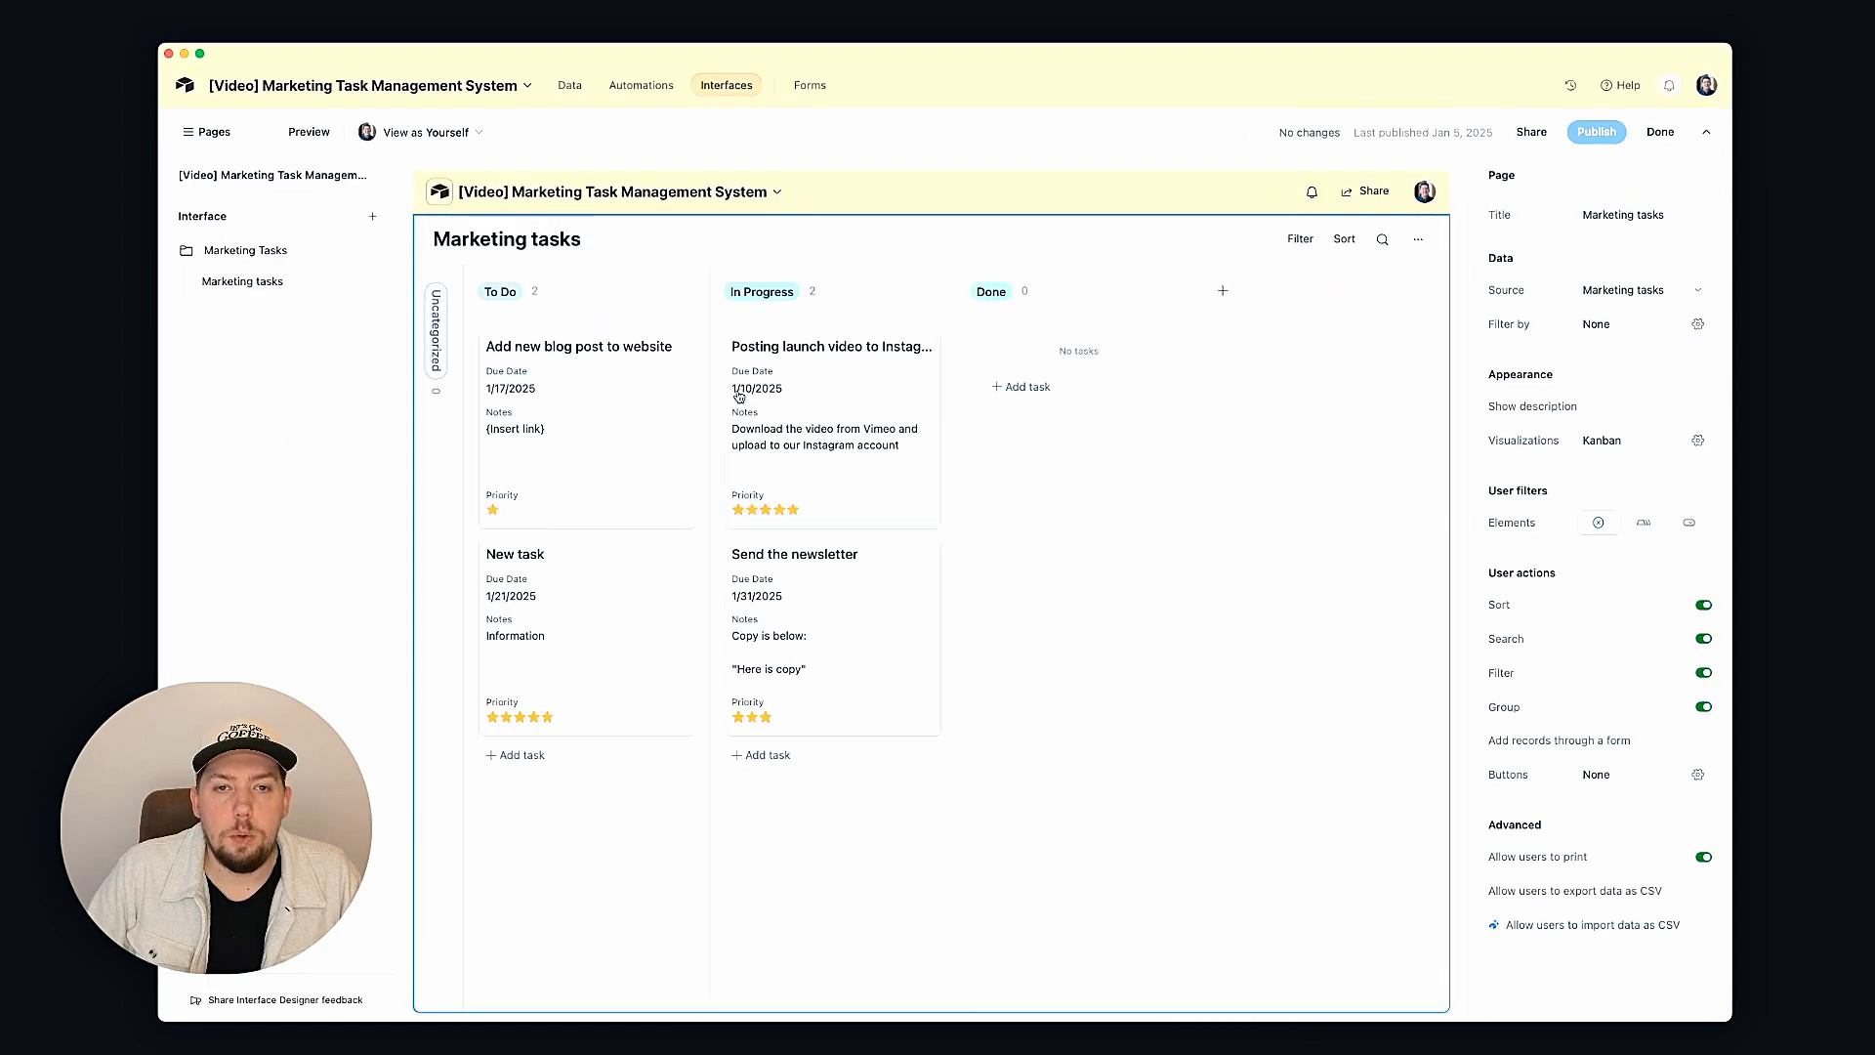
pyautogui.click(845, 388)
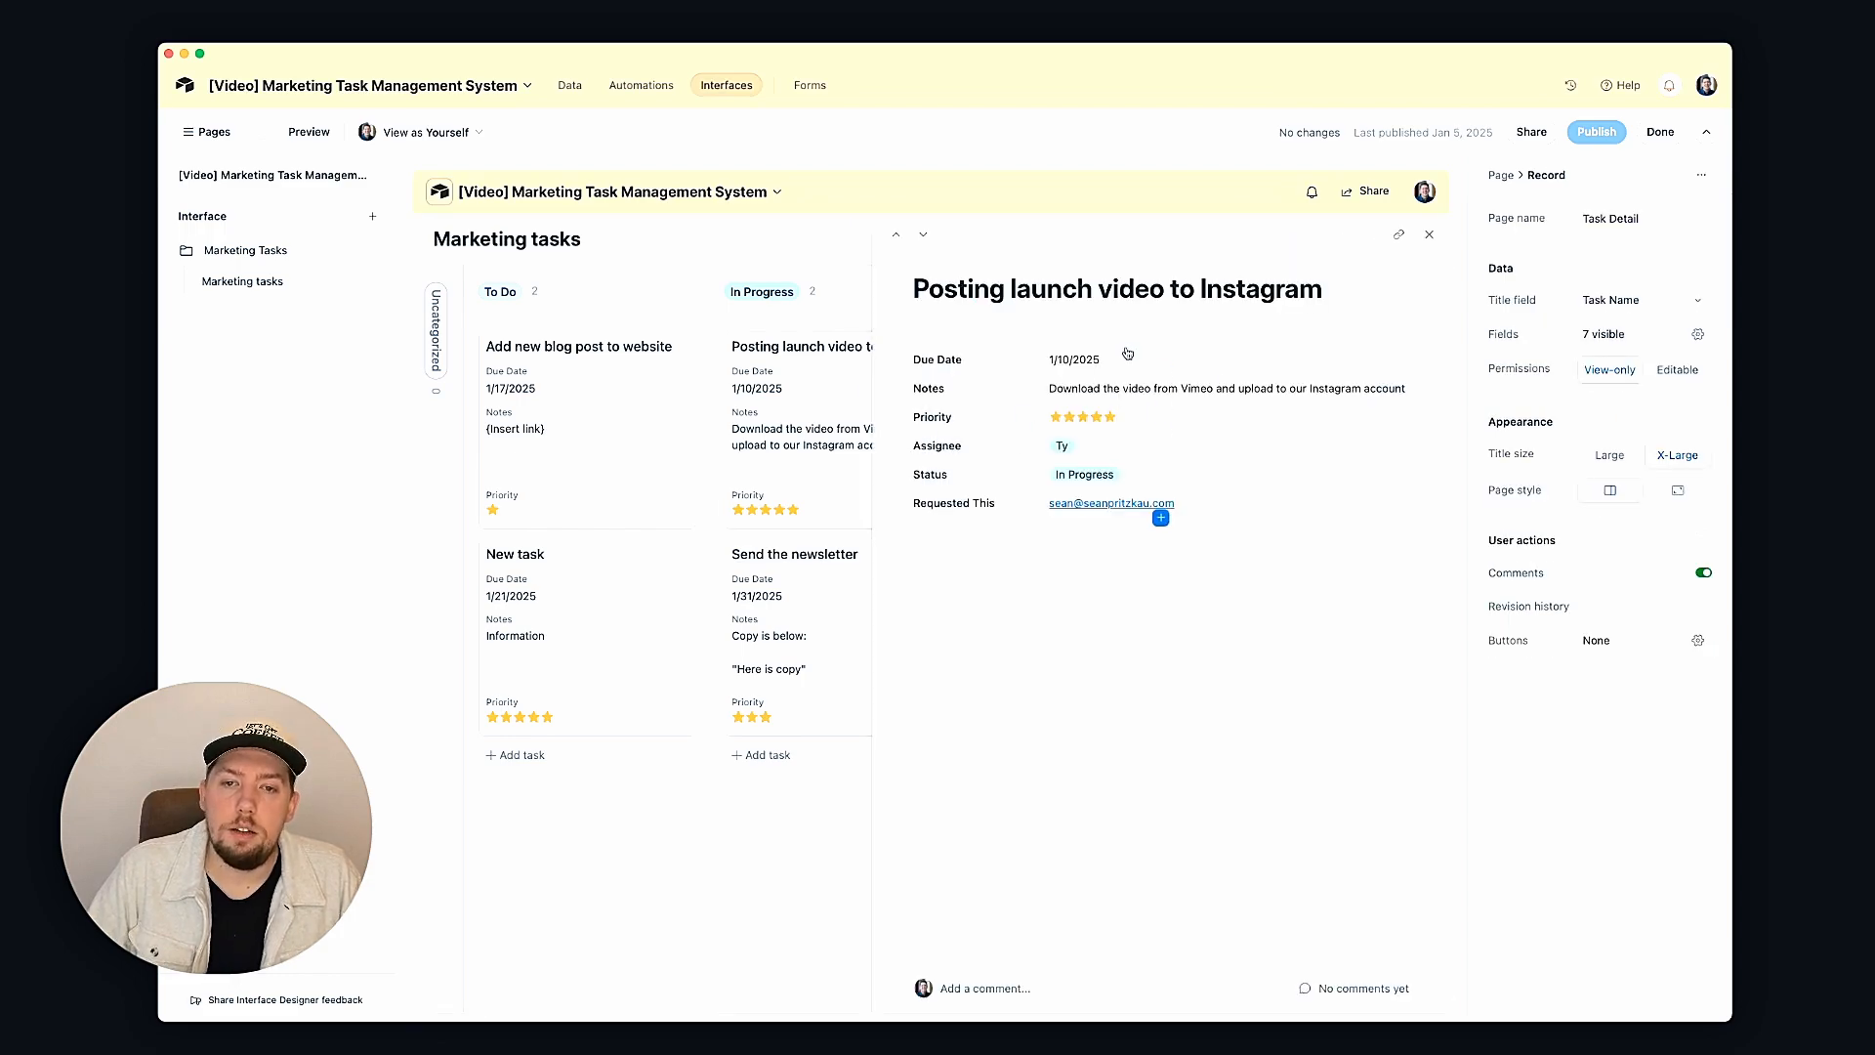
pyautogui.click(1127, 352)
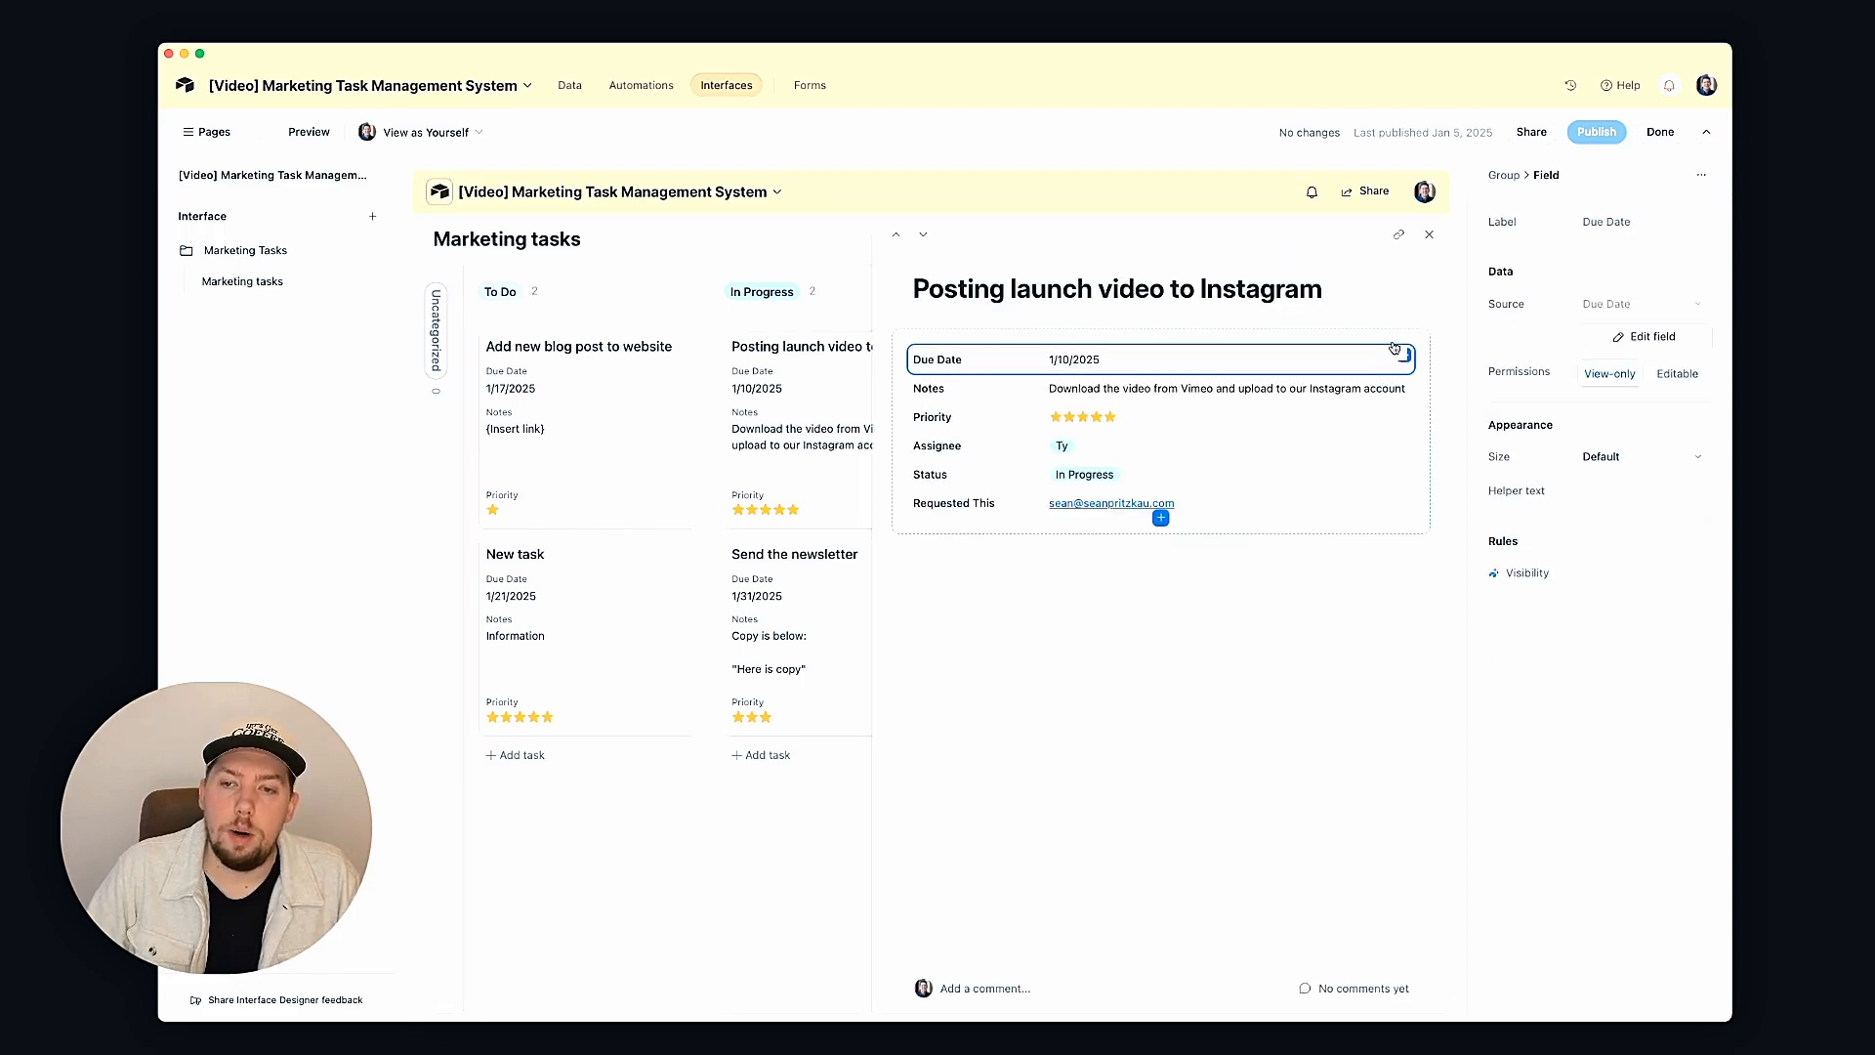
pyautogui.click(1689, 373)
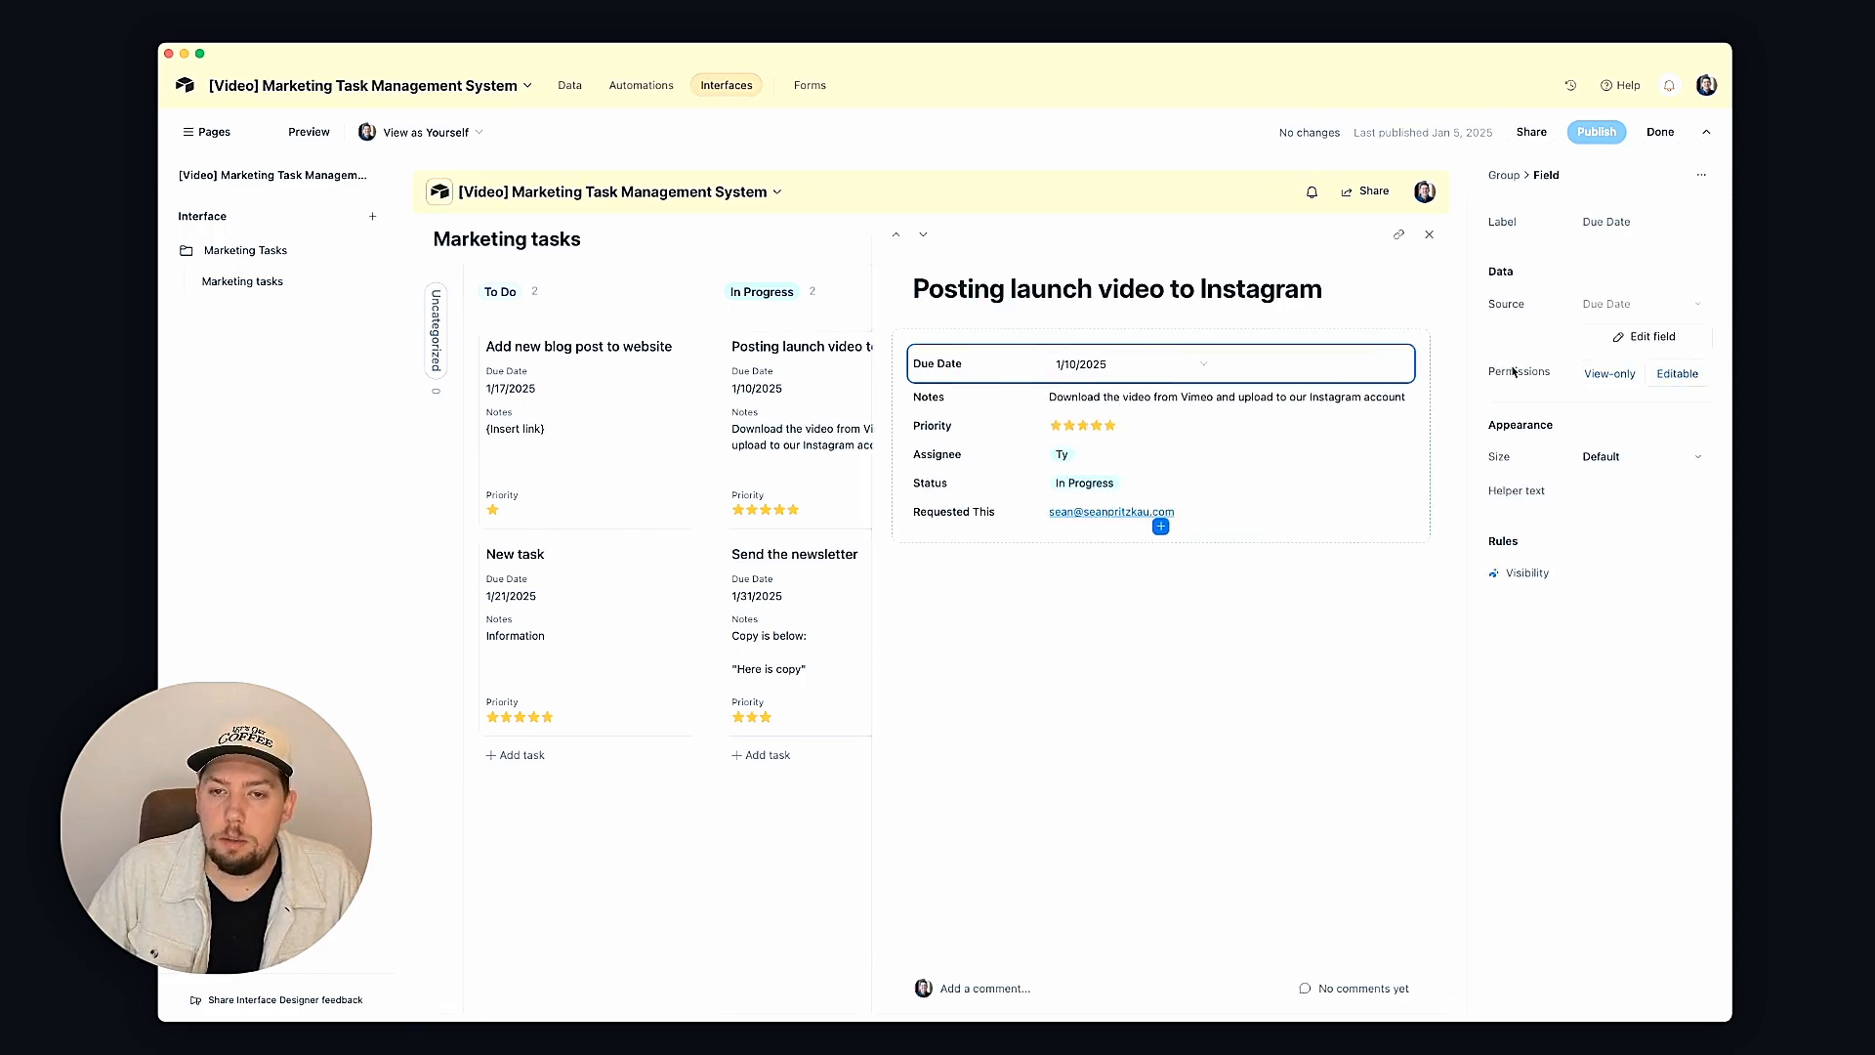
pyautogui.click(1301, 408)
pyautogui.click(1674, 381)
# Step: Make Assignee, Status and Requested This editable on the detail page as well
pyautogui.click(1192, 505)
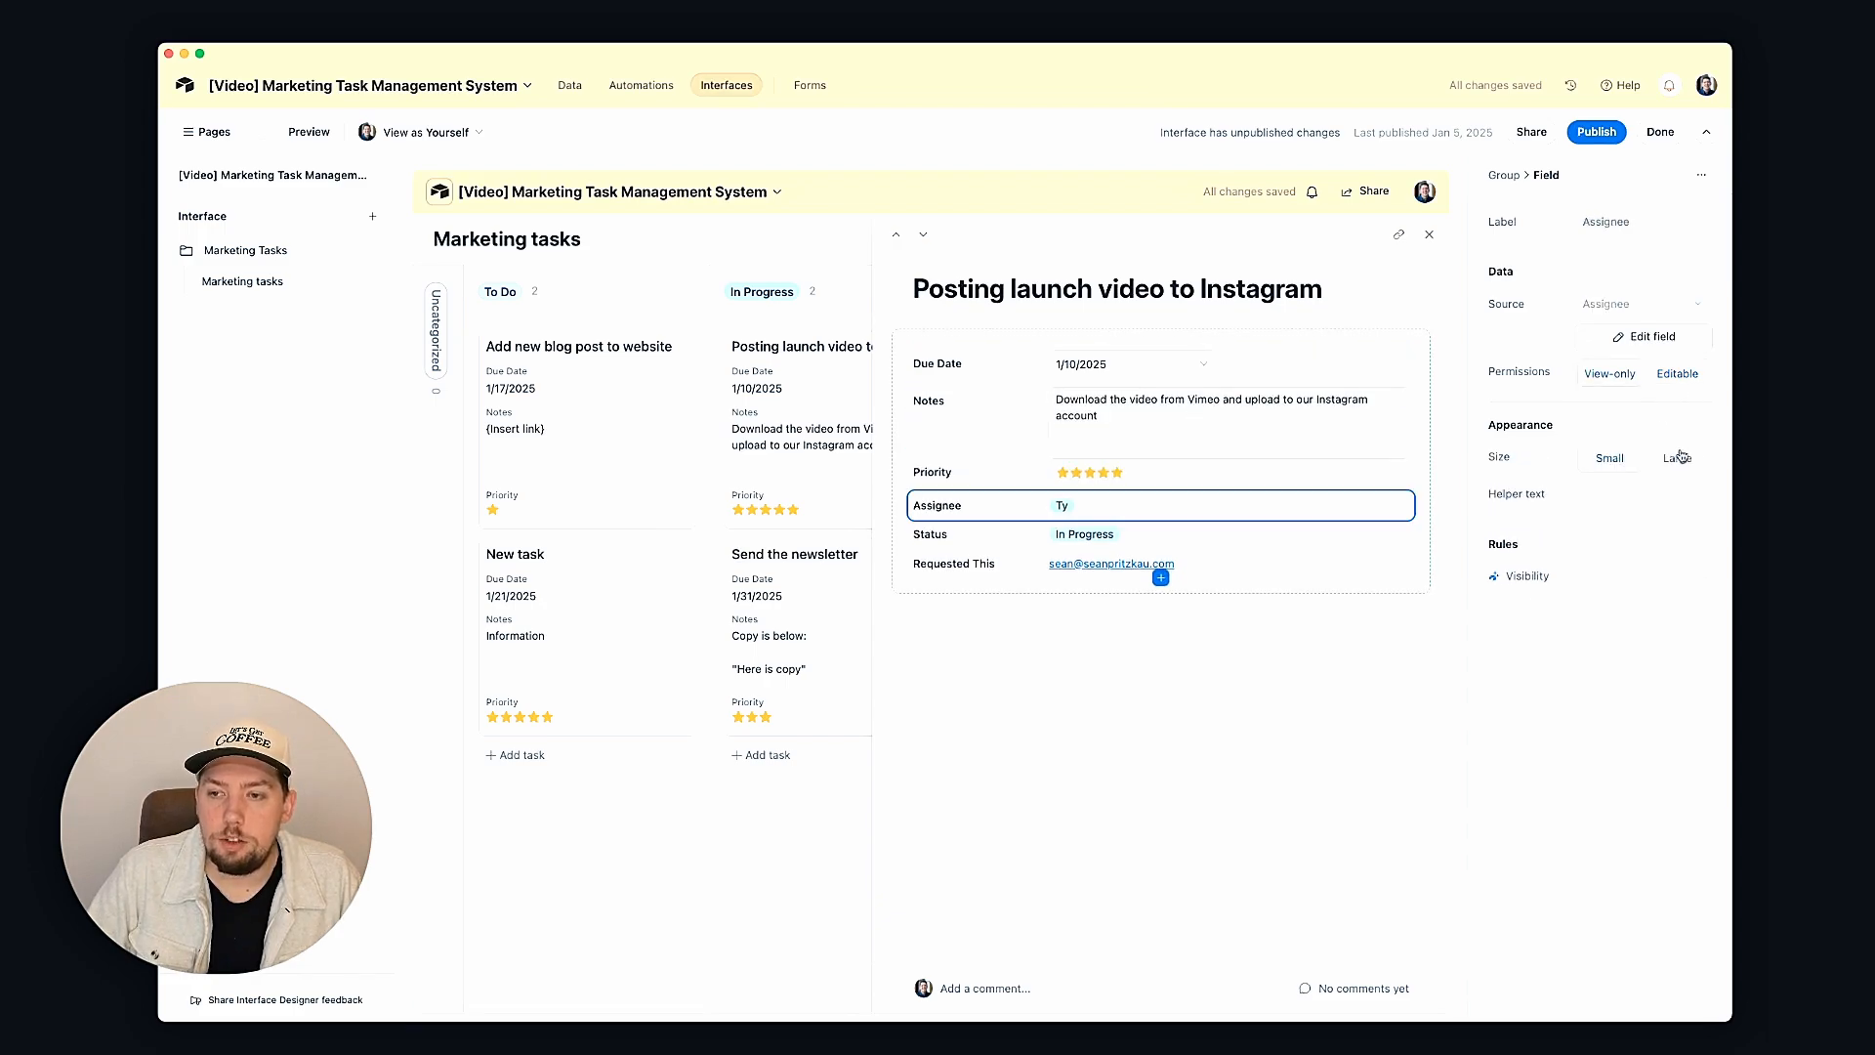
pyautogui.click(1677, 377)
pyautogui.click(1222, 543)
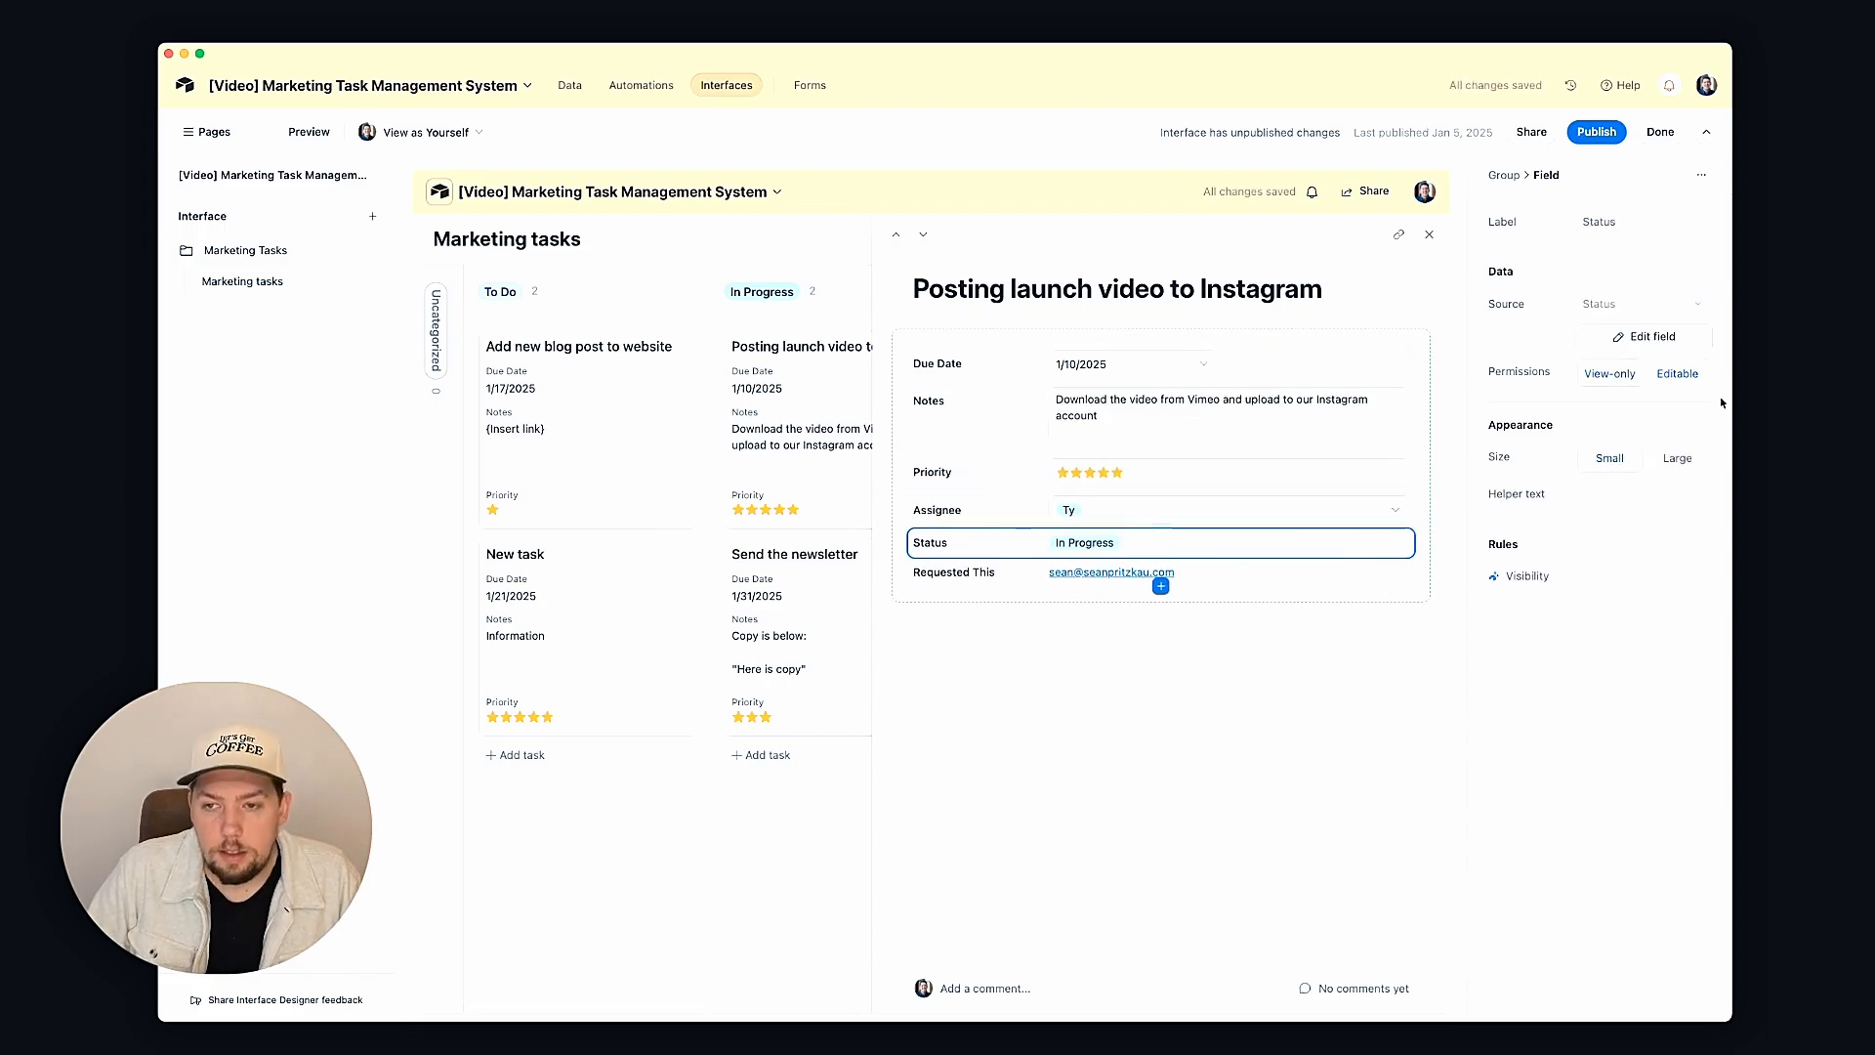
pyautogui.click(1676, 374)
pyautogui.click(1376, 580)
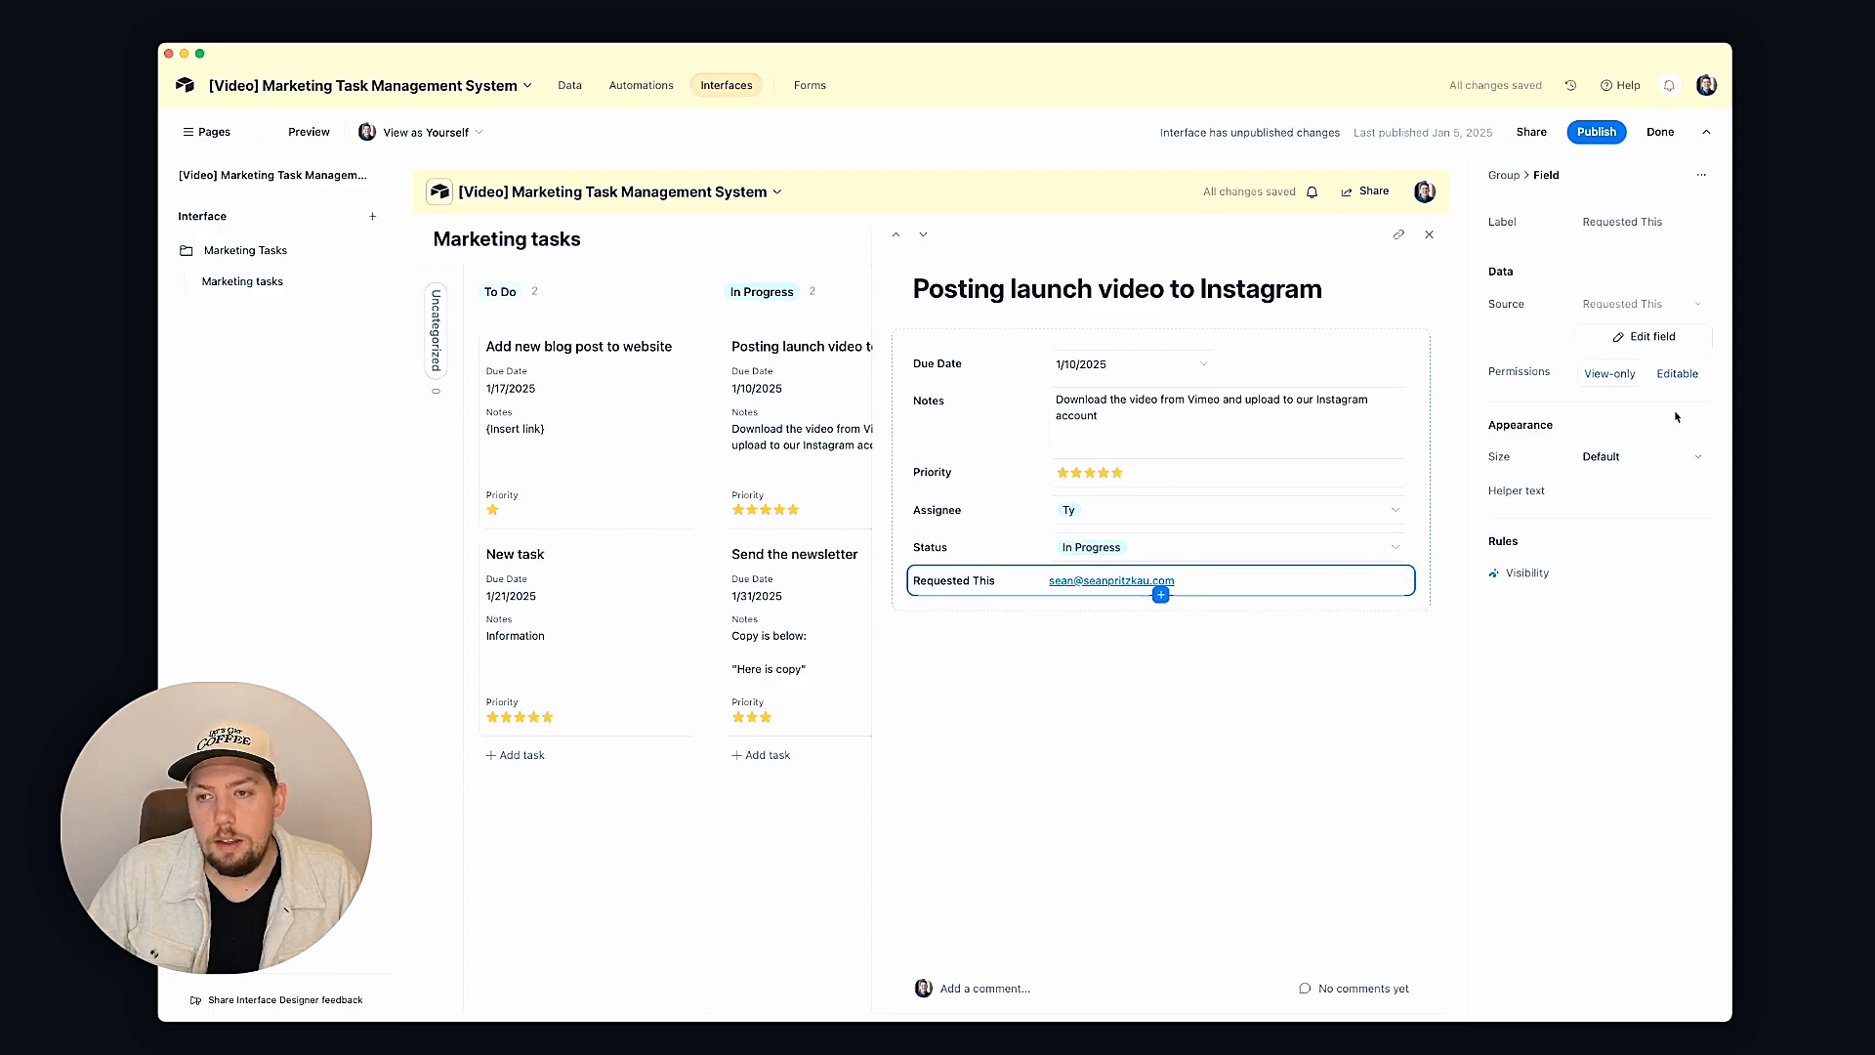
pyautogui.click(1673, 375)
# Step: Close the detail panel, then open and cancel the Publish dialog
pyautogui.click(1429, 232)
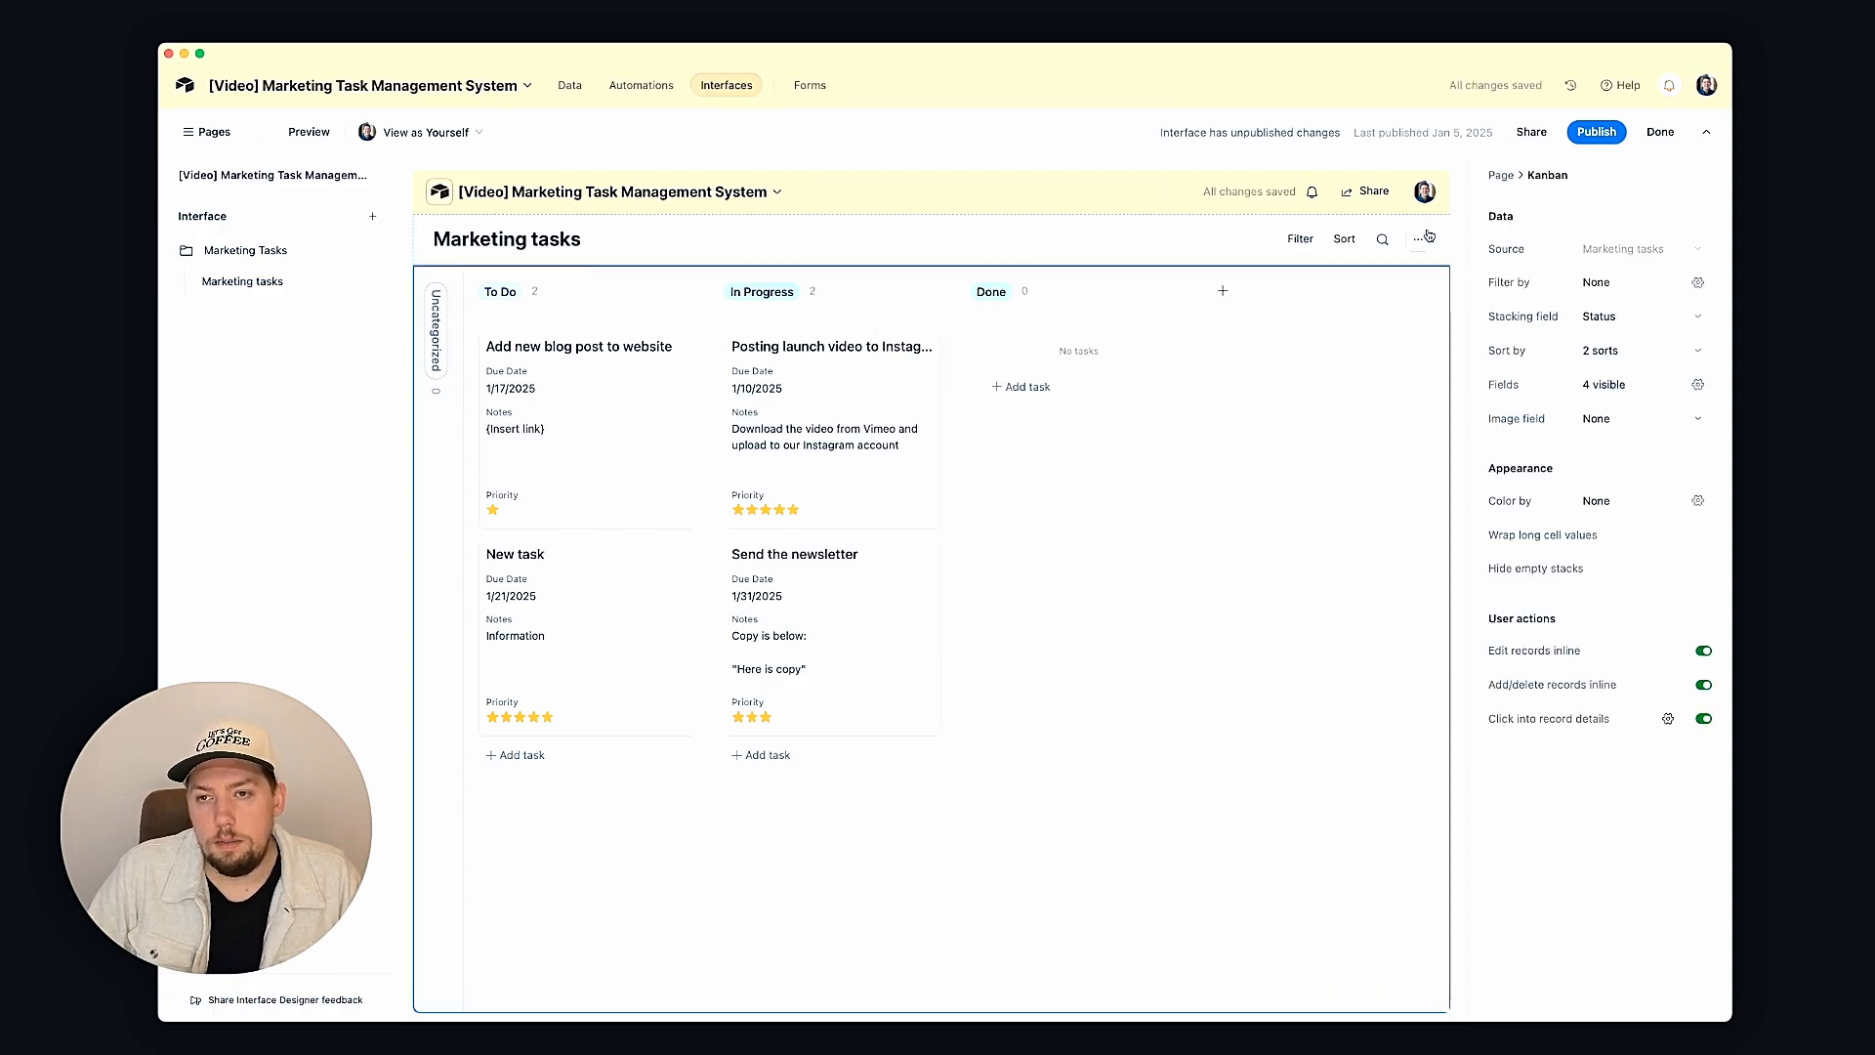
pyautogui.click(1595, 136)
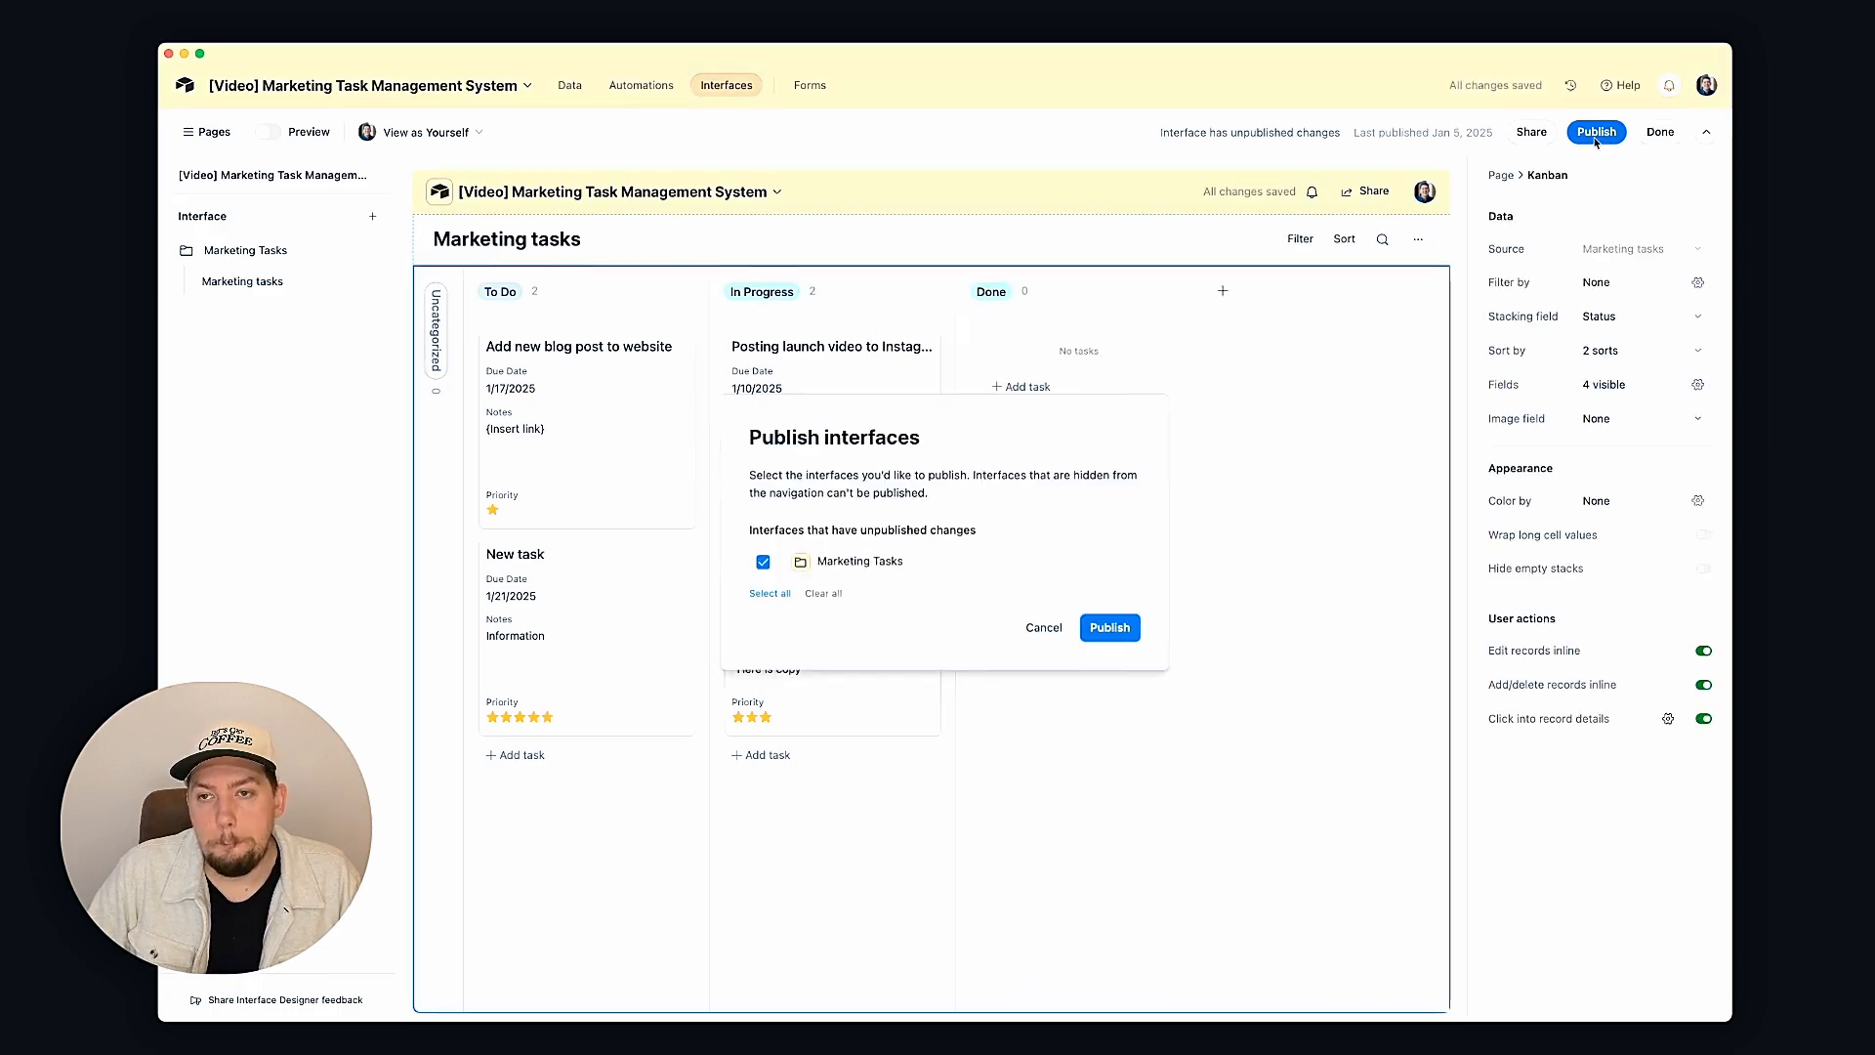
pyautogui.click(1041, 621)
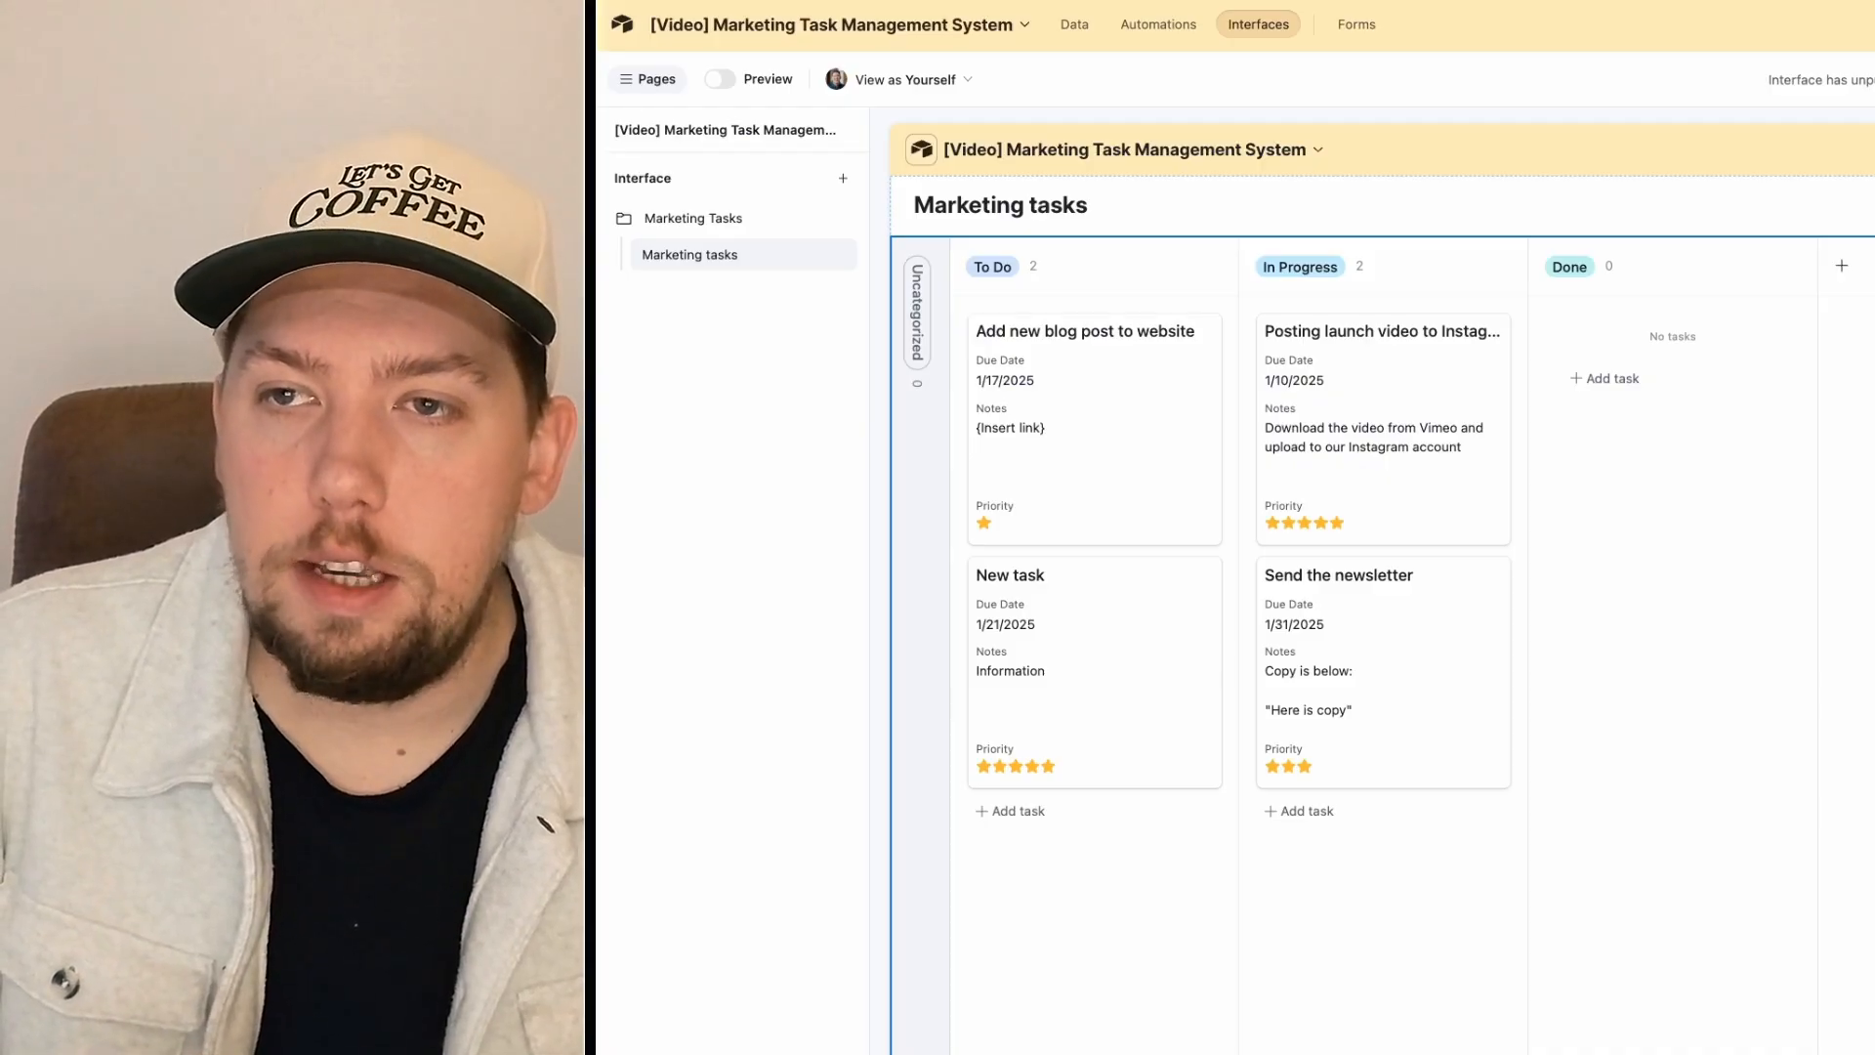
# Step: Publish the updated interface, then move through the Data view to the base's Automations
pyautogui.click(1874, 79)
pyautogui.click(1709, 658)
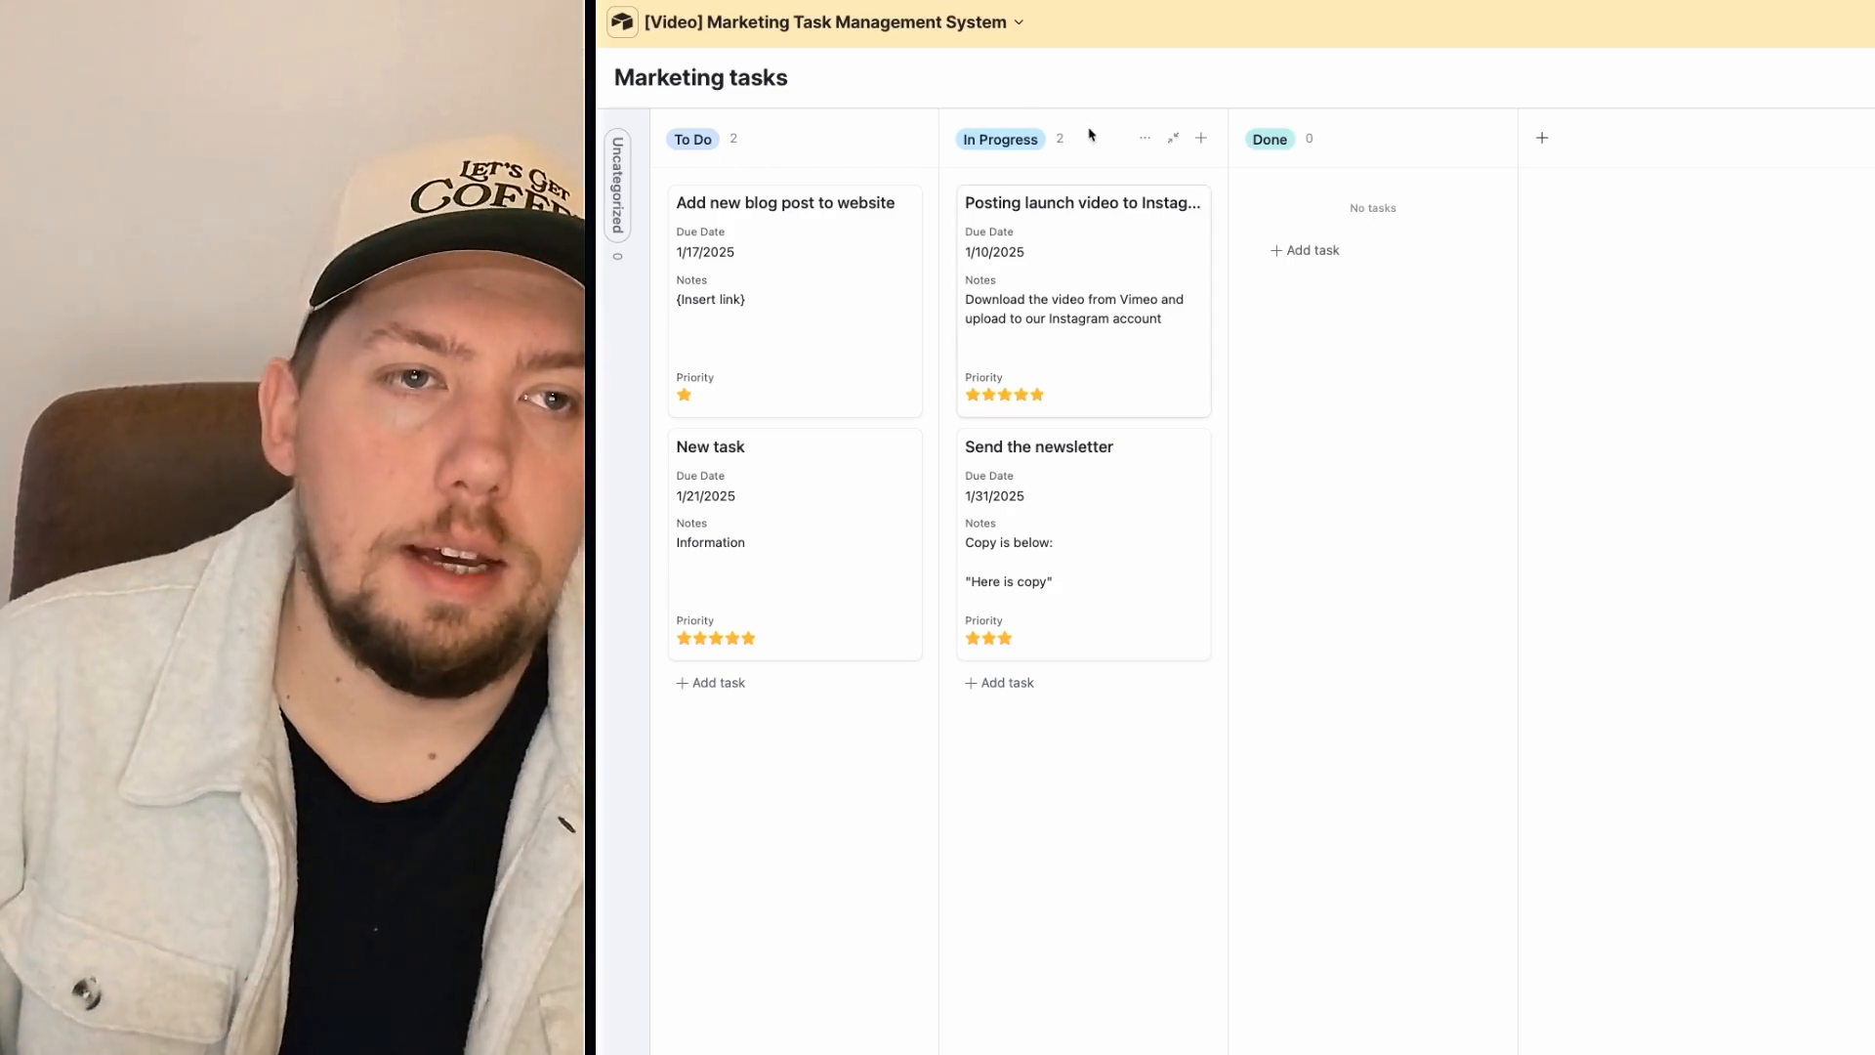
pyautogui.click(1018, 22)
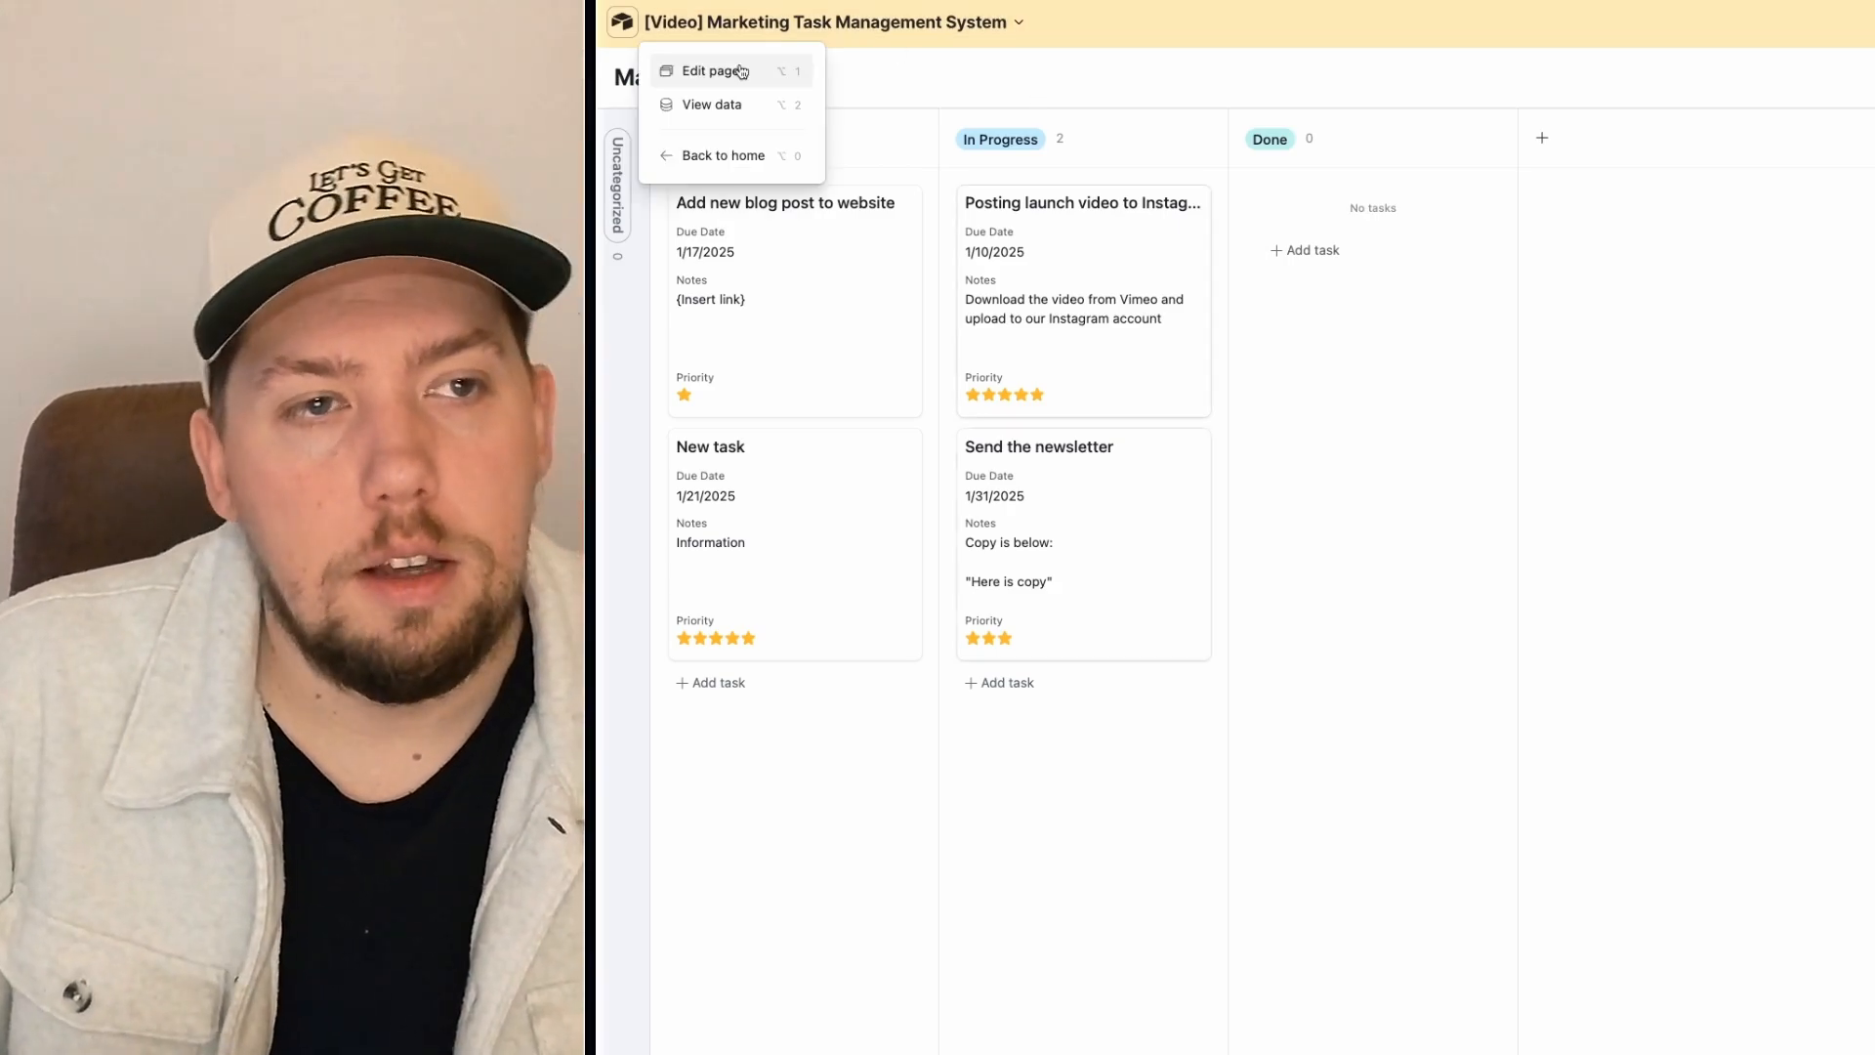
pyautogui.click(739, 72)
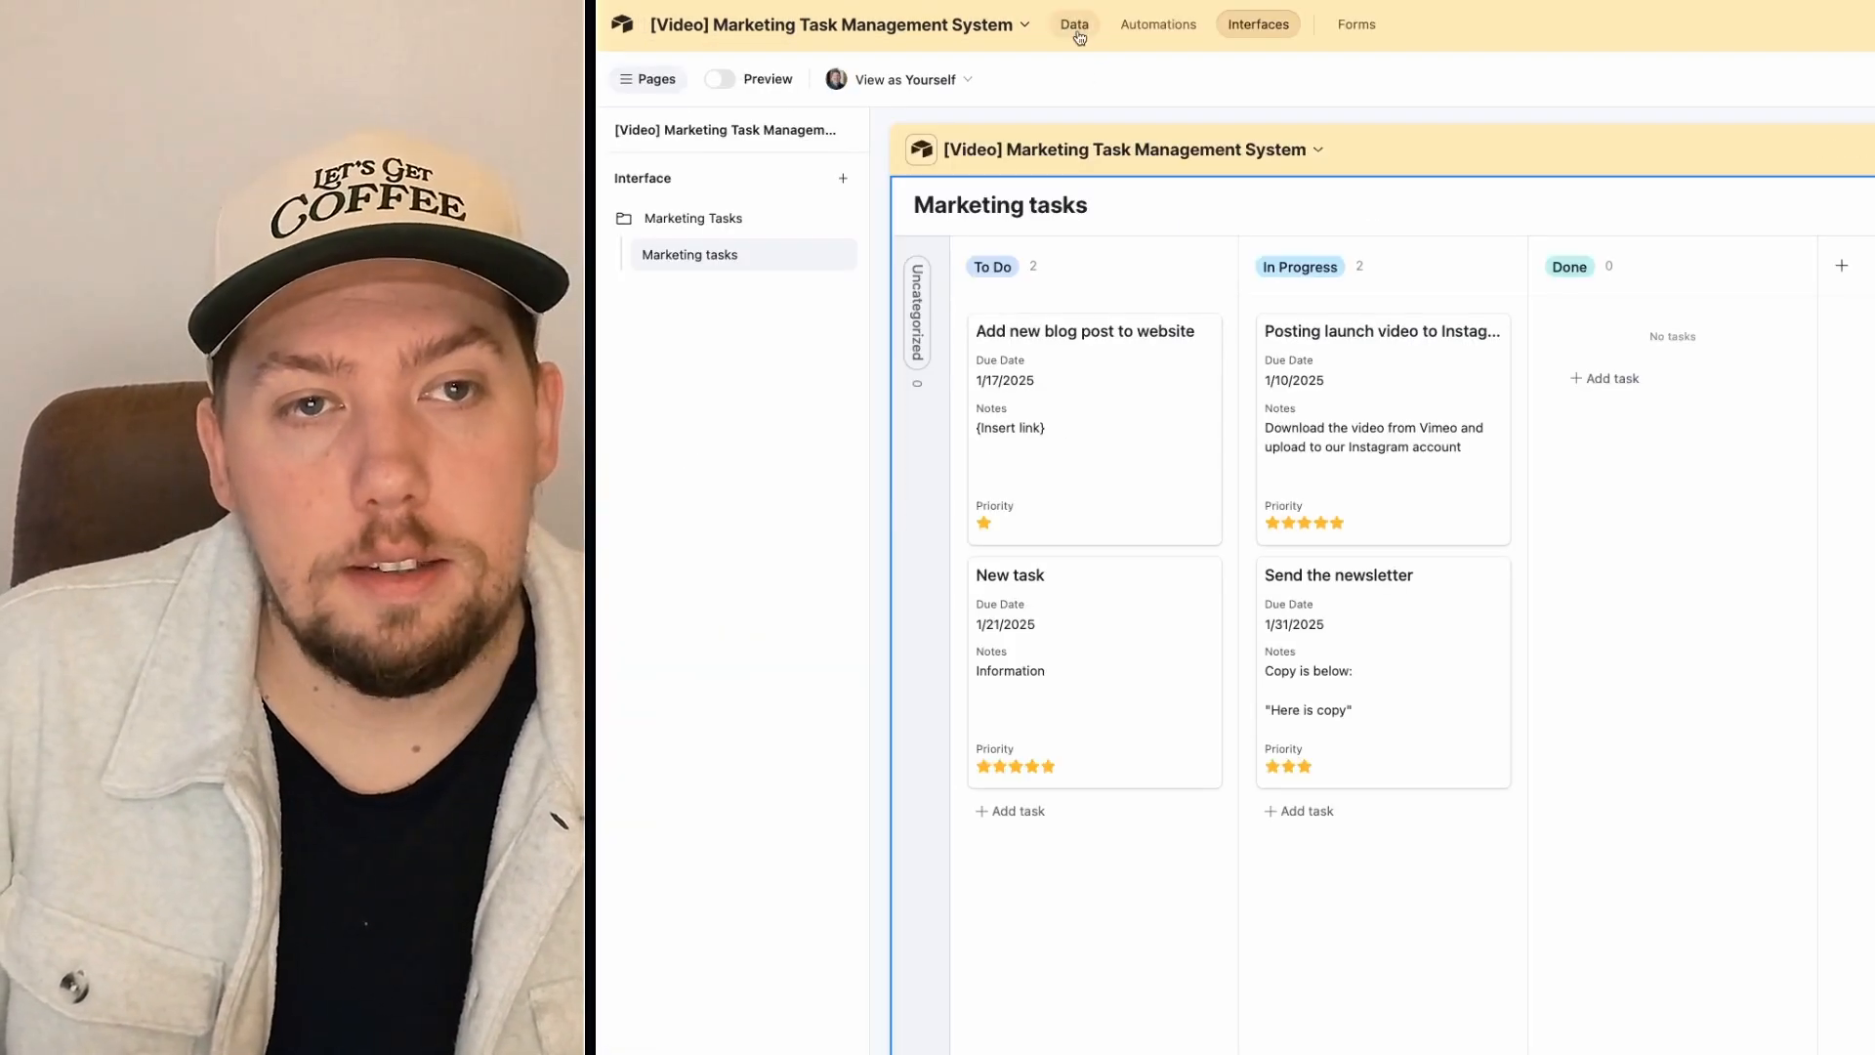
pyautogui.click(1074, 23)
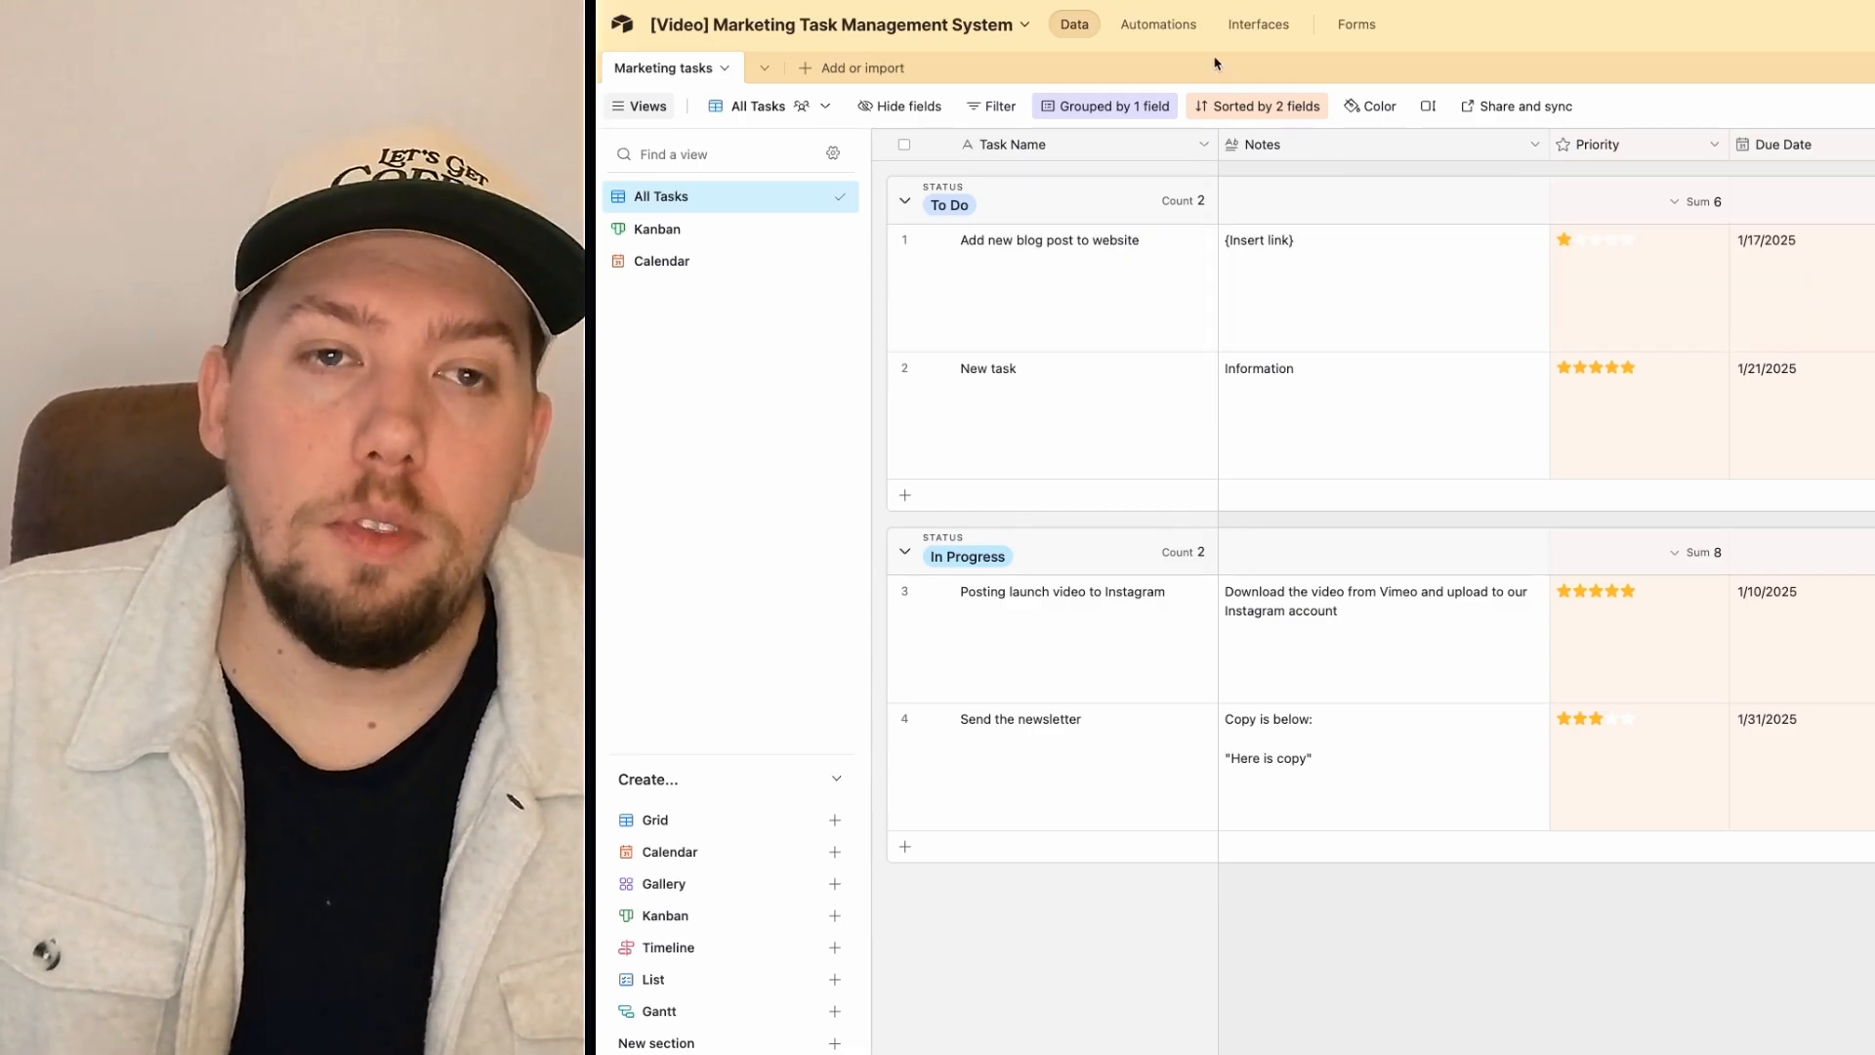
pyautogui.click(1198, 42)
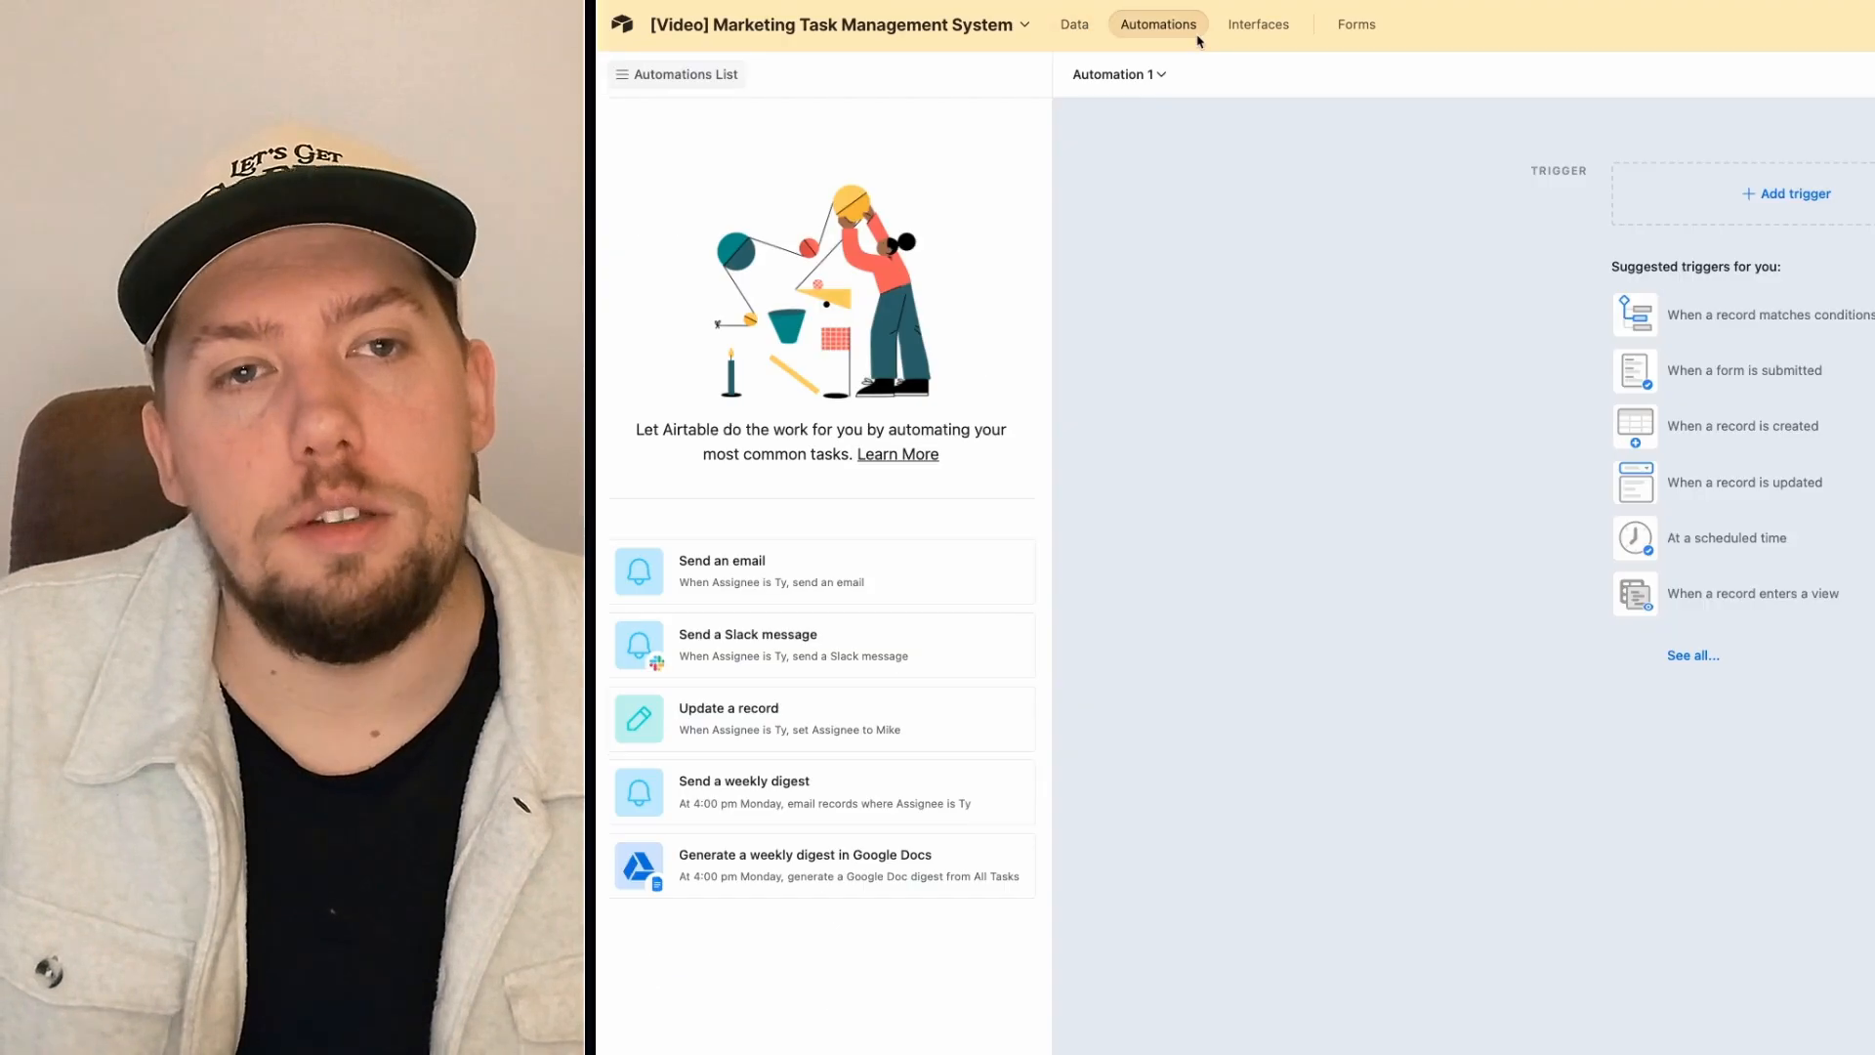